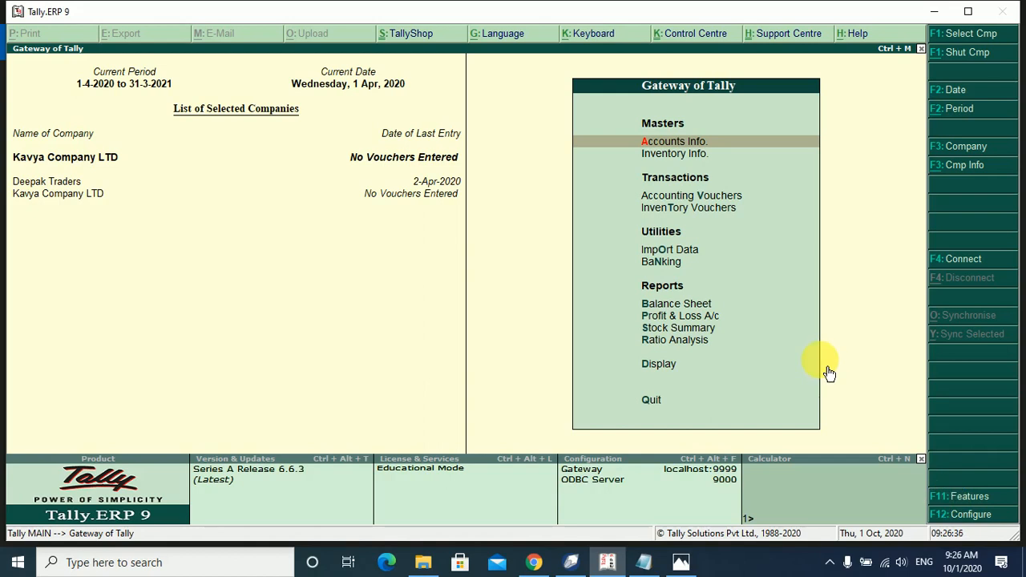
# Bring up the company list for Statutory & Taxation under Company Features (F11).
pyautogui.press('F11')
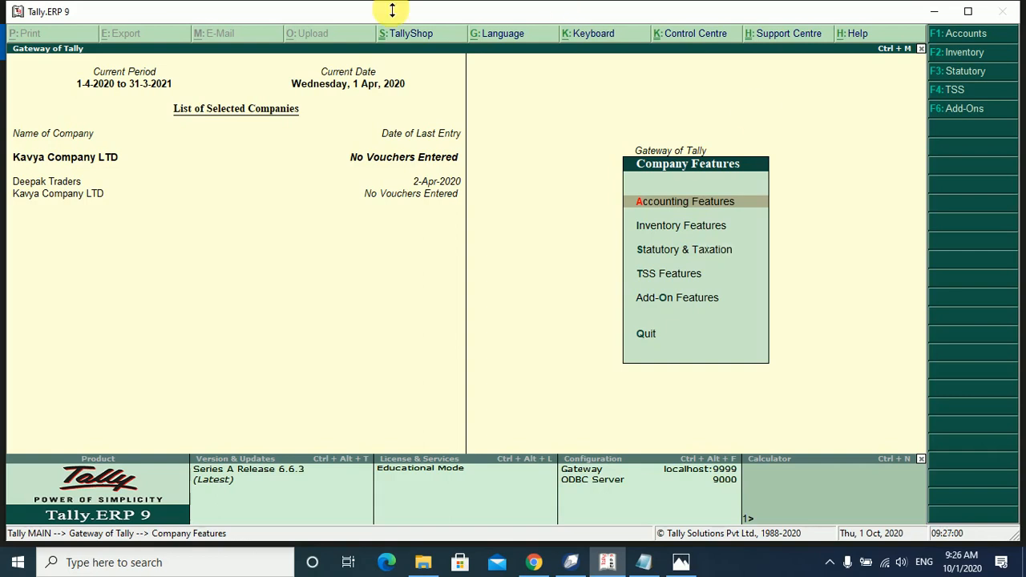
pyautogui.press('Down')
pyautogui.press('Down')
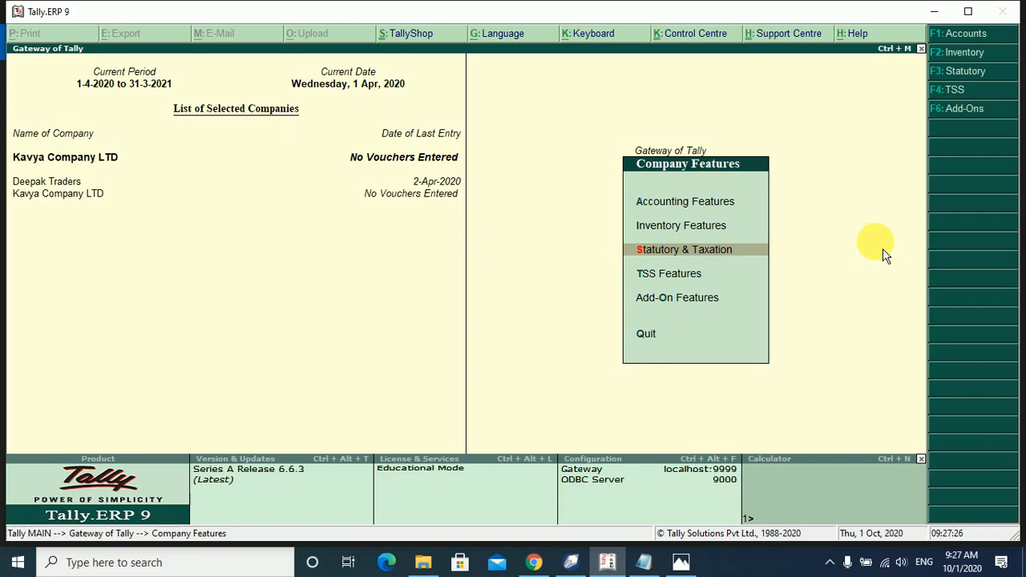
pyautogui.press('Return')
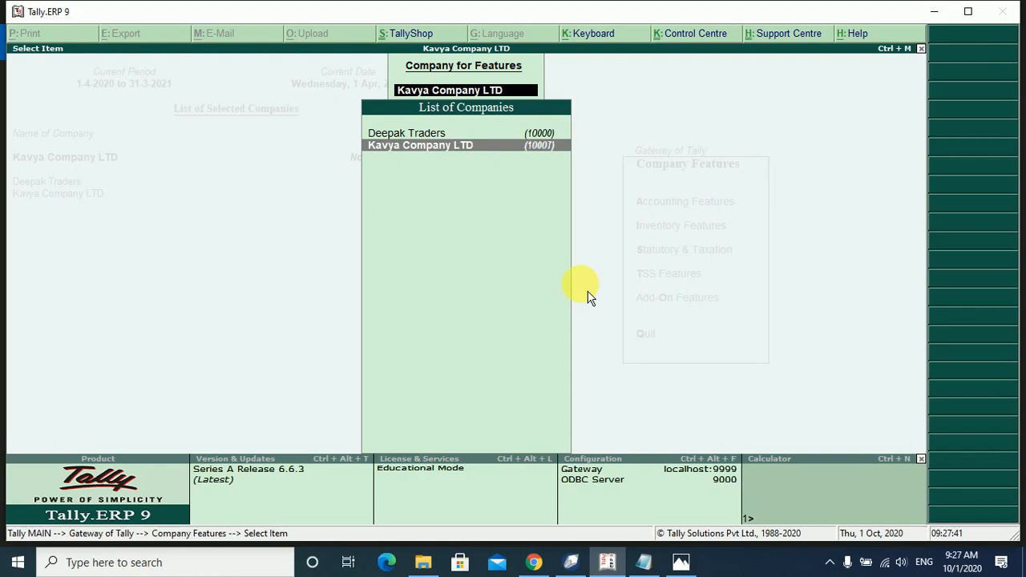
# Choose Kavya Company LTD and set 'Set/alter GST details' to Yes.
pyautogui.press('Return')
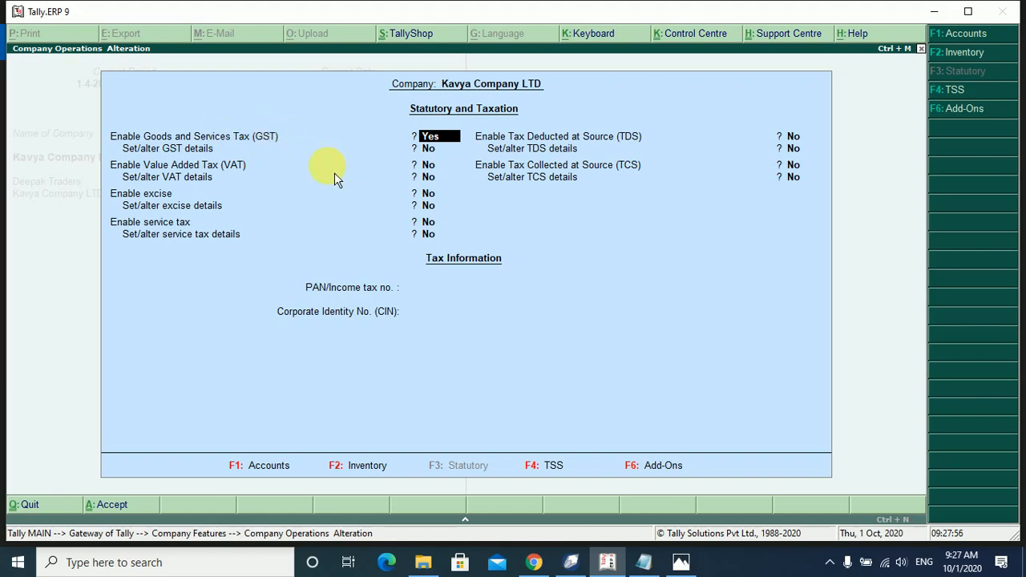
pyautogui.press('Return')
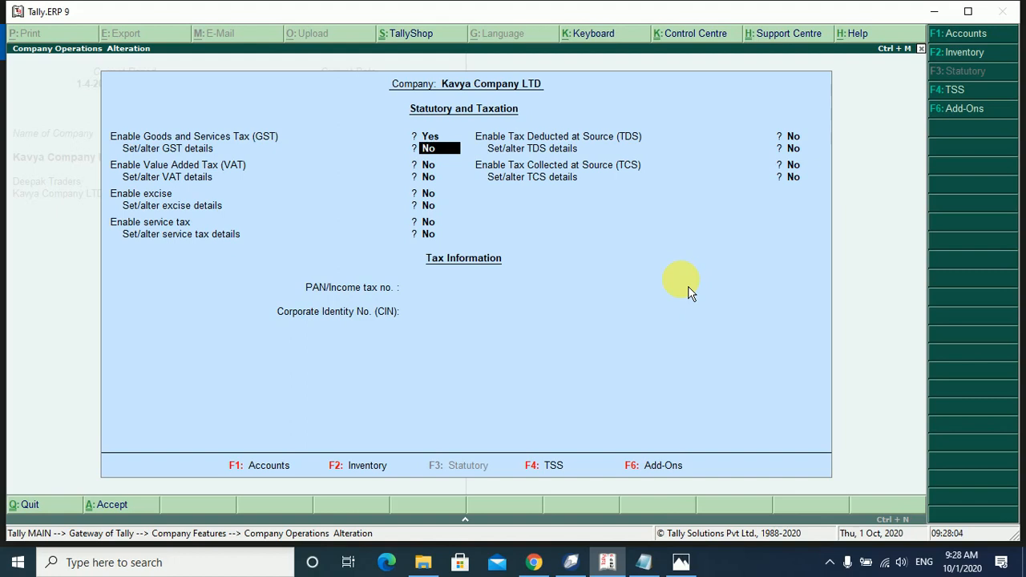
pyautogui.write('y')
pyautogui.press('Return')
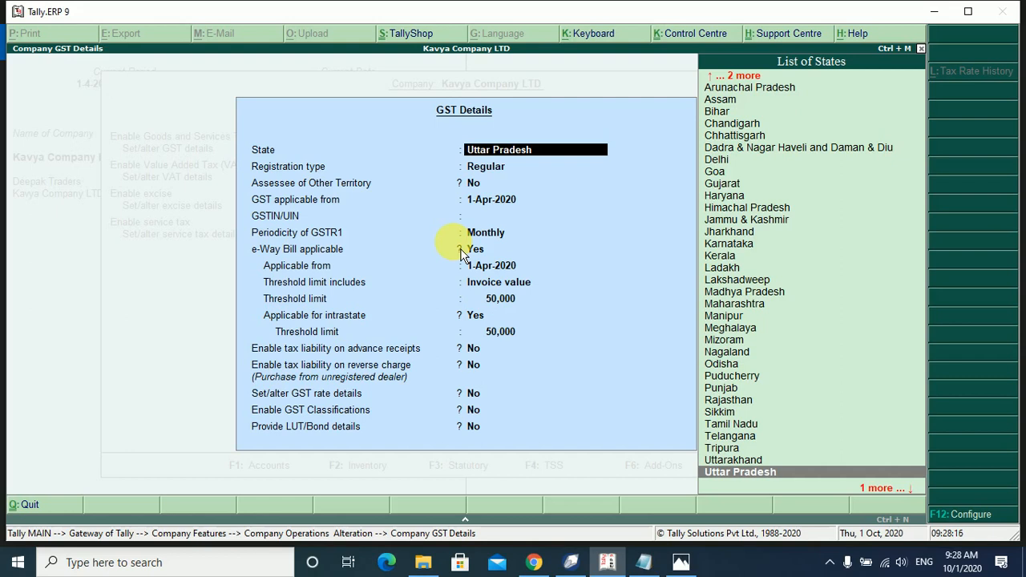
# Accept Uttar Pradesh, Regular registration, No other territory and GST from 1-Apr-2020.
pyautogui.press('Return')
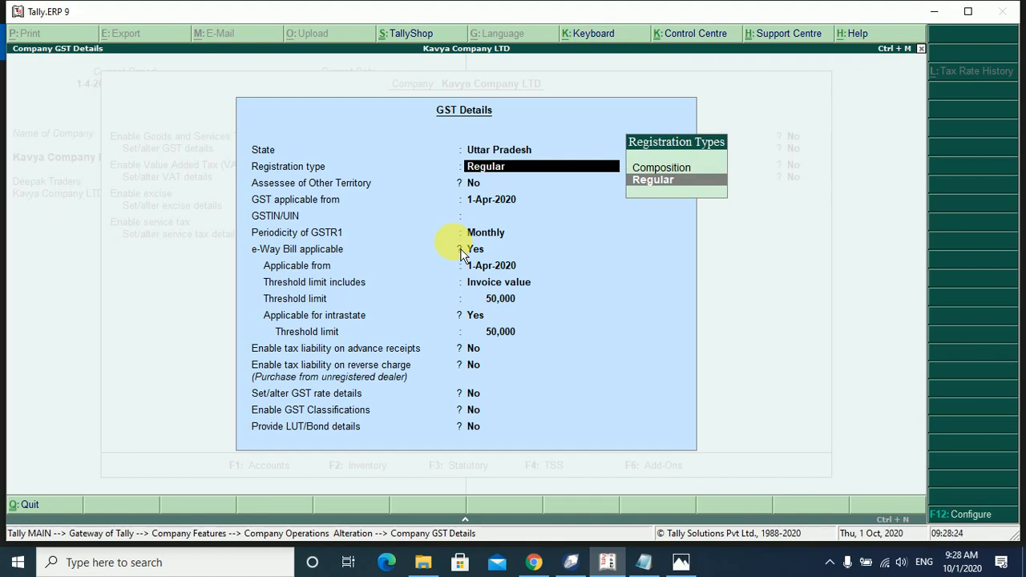
pyautogui.press('Return')
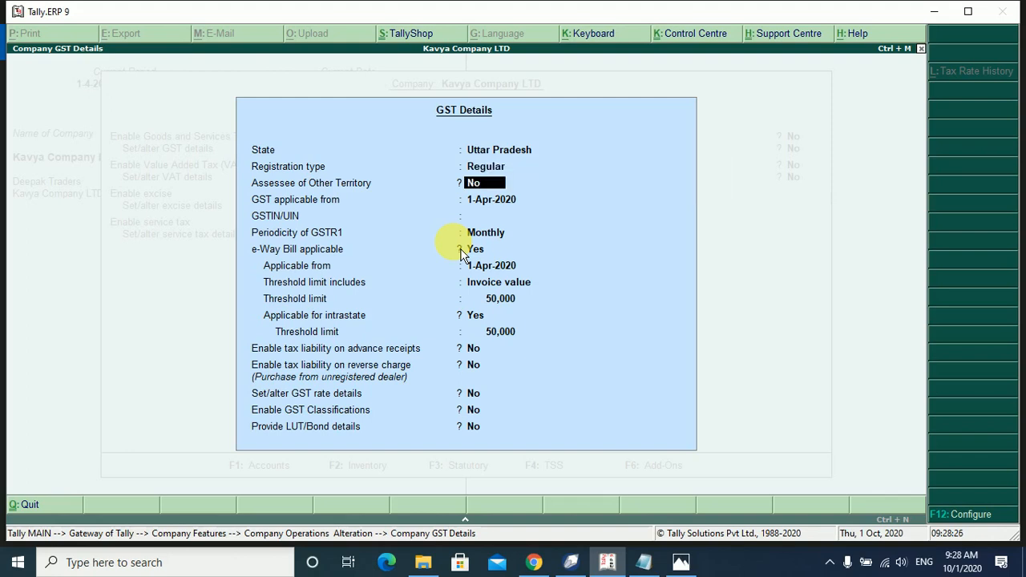
pyautogui.press('Return')
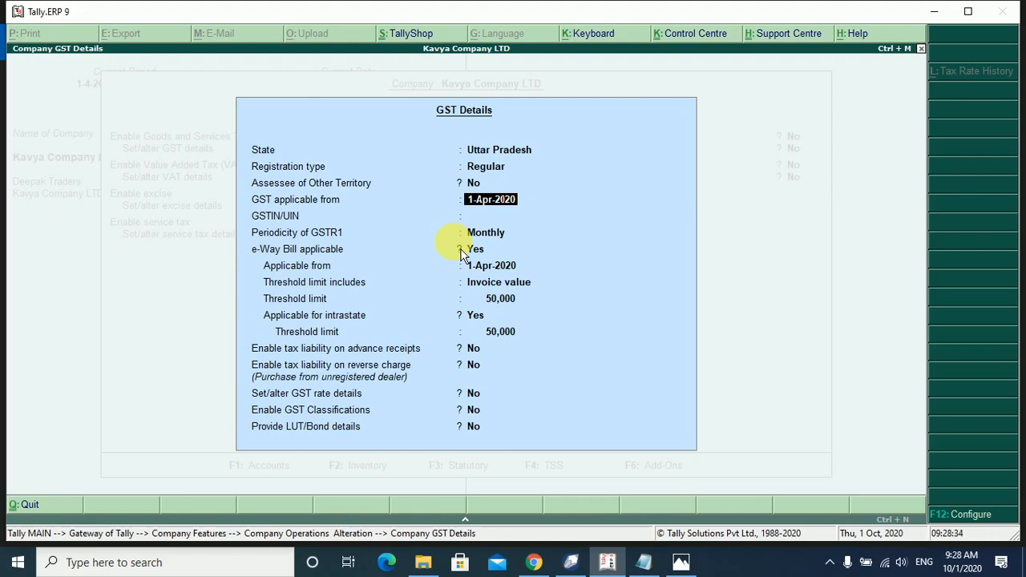
pyautogui.press('Return')
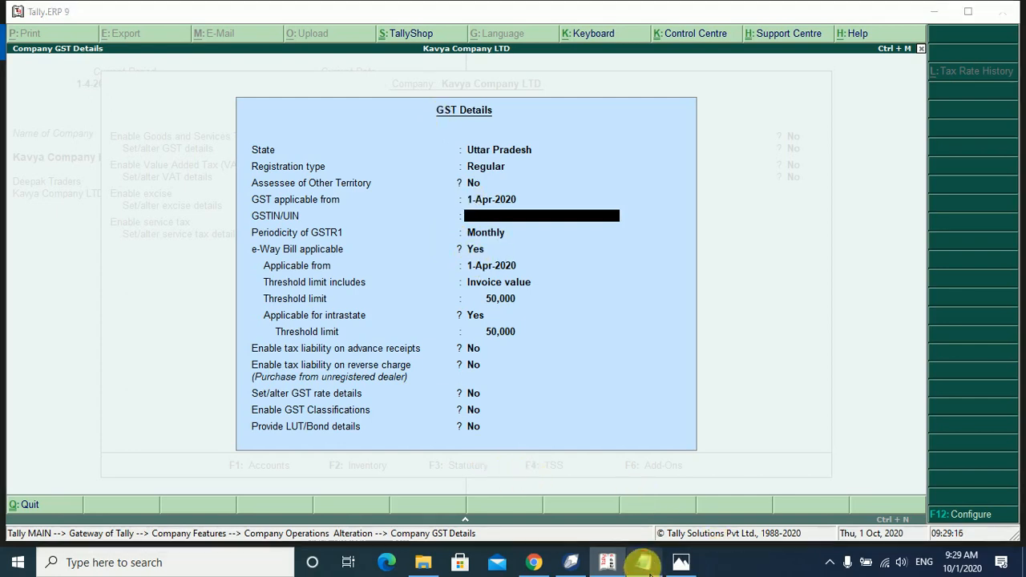
# Start entering the company's GST number from the Notepad notes into GSTIN/UIN.
pyautogui.click(644, 563)
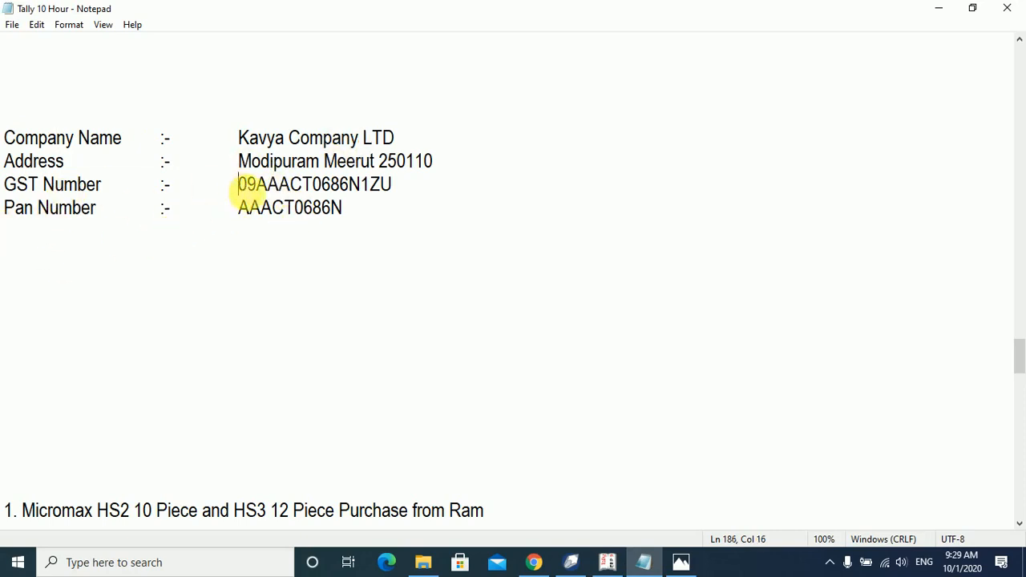
pyautogui.moveTo(239, 186); pyautogui.dragTo(277, 186)
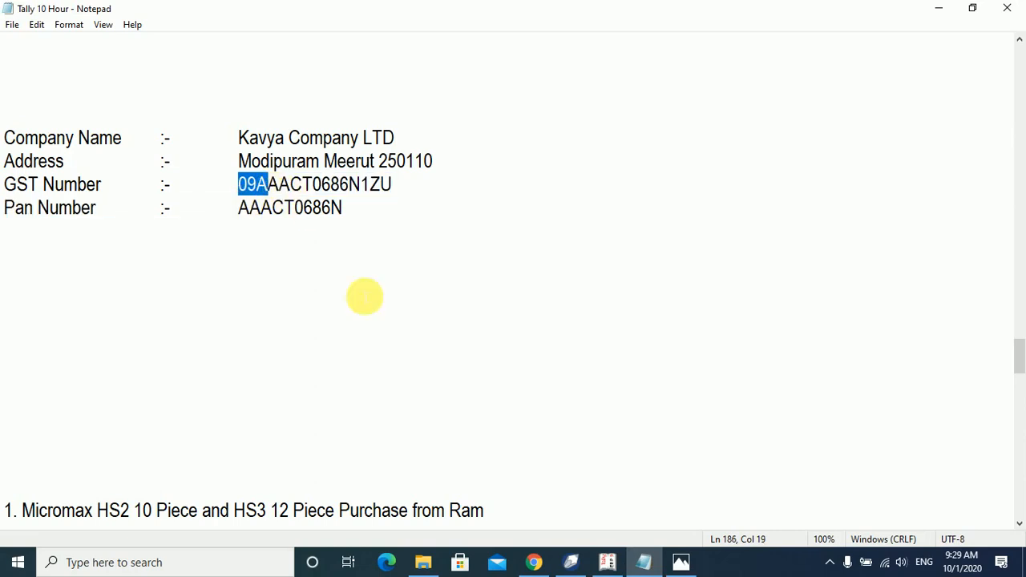
pyautogui.click(609, 563)
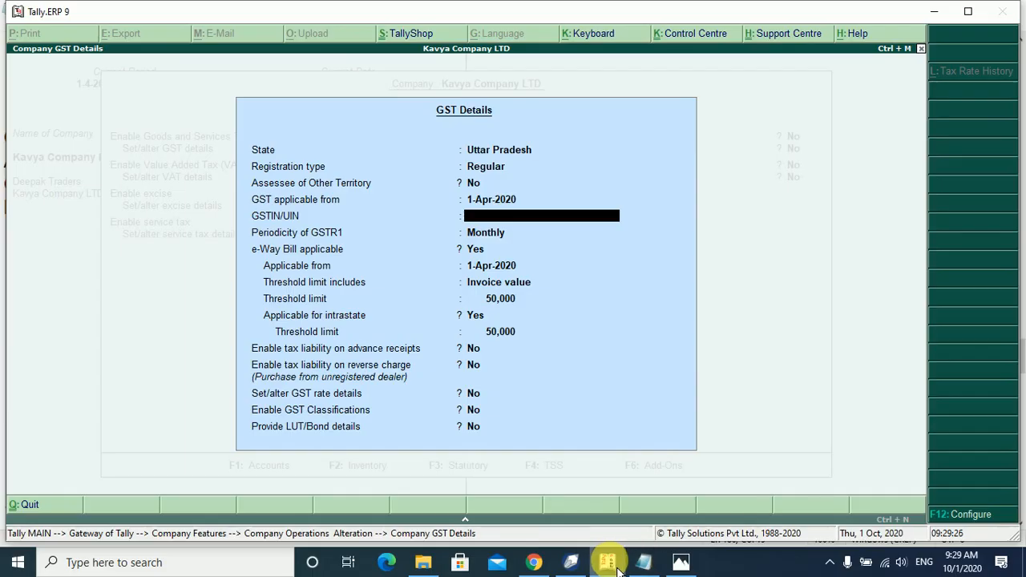
pyautogui.click(609, 563)
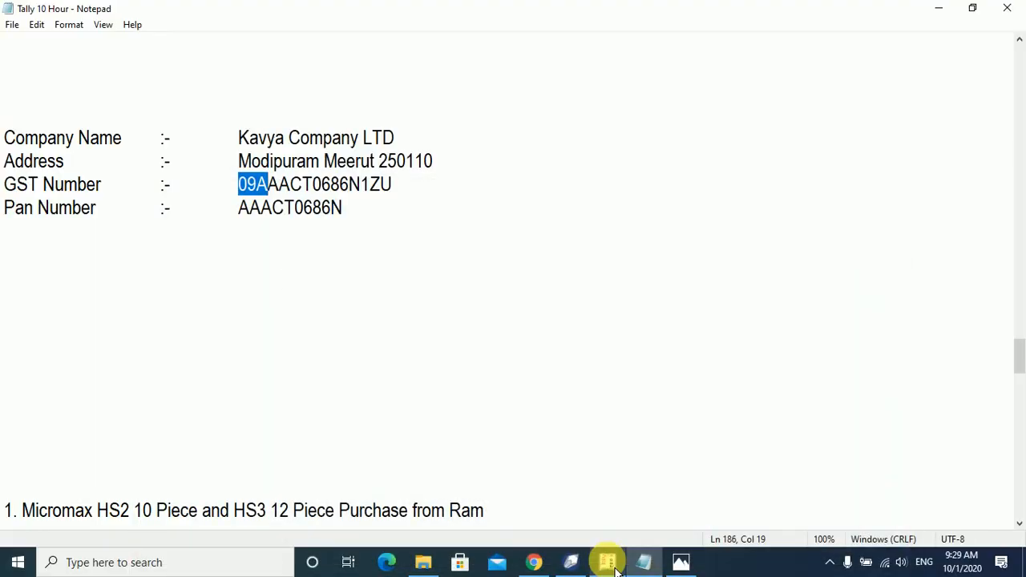
pyautogui.click(613, 564)
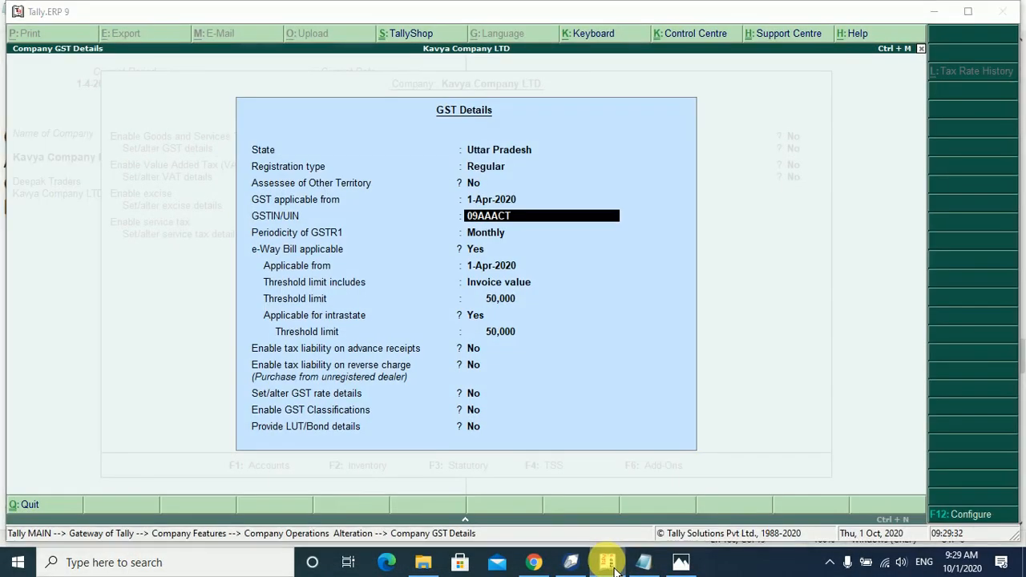
# Finish typing the GSTIN from the notes, then step back to fix its ending.
pyautogui.click(613, 564)
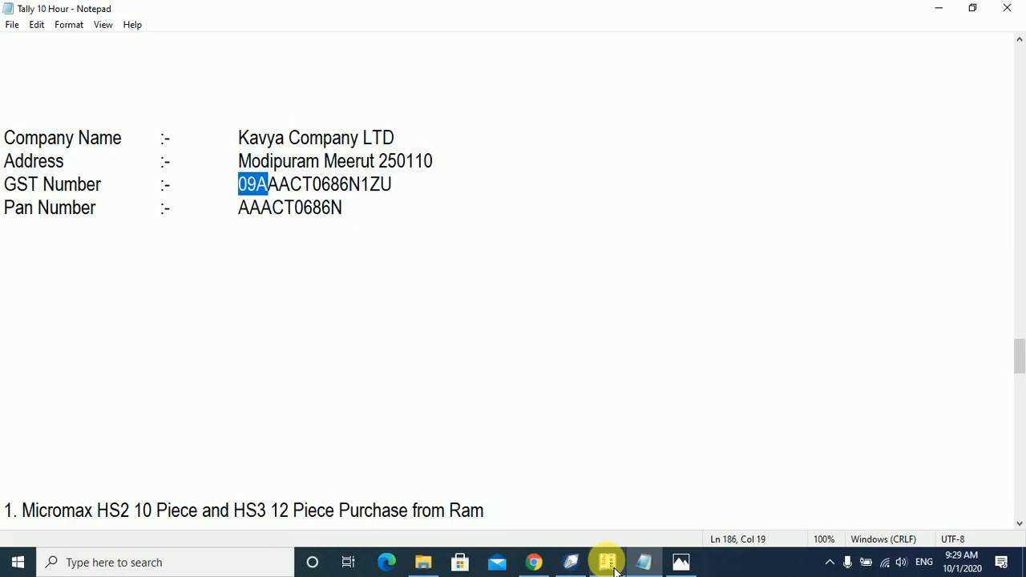
pyautogui.click(613, 564)
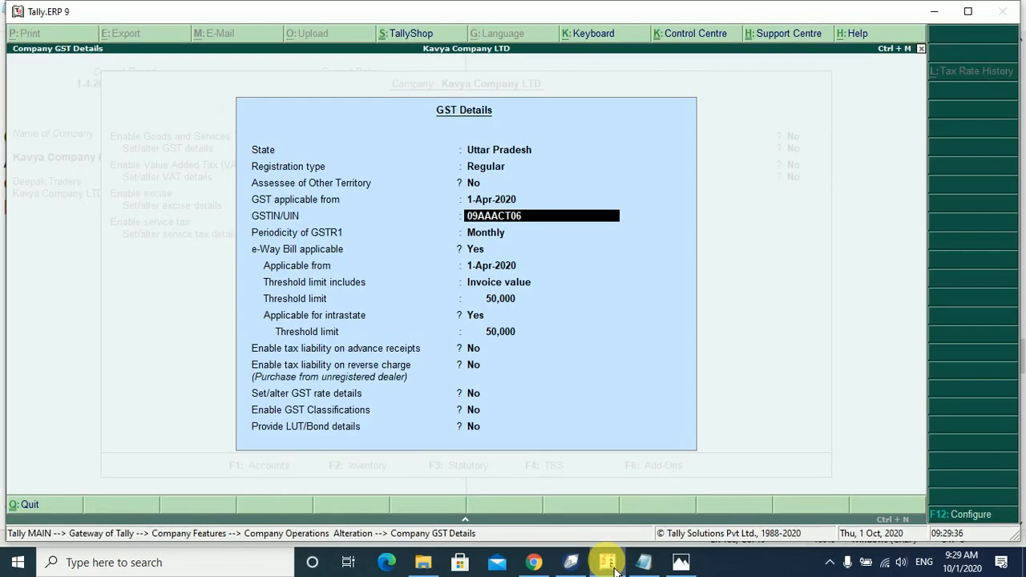
pyautogui.click(614, 563)
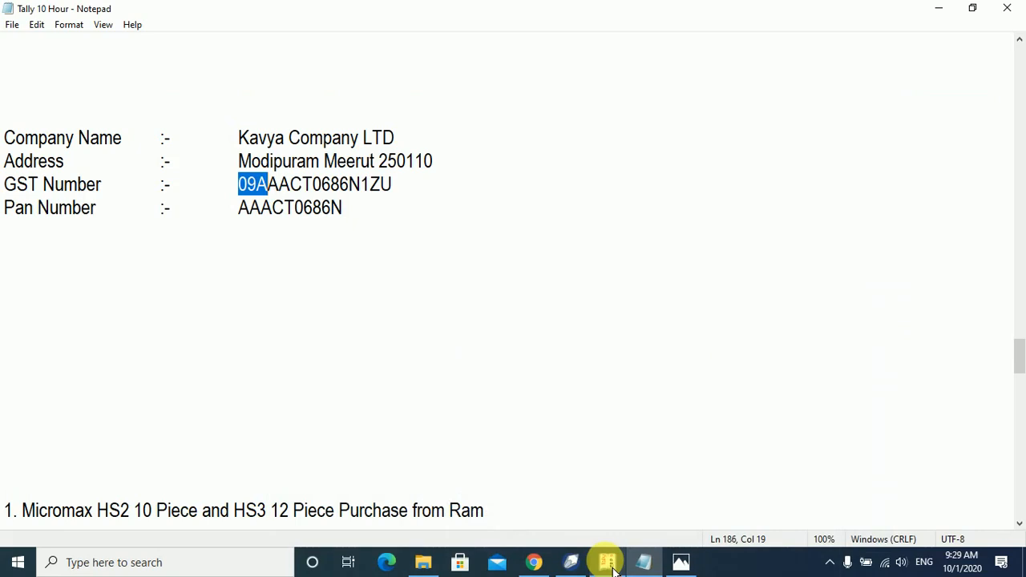
pyautogui.click(613, 564)
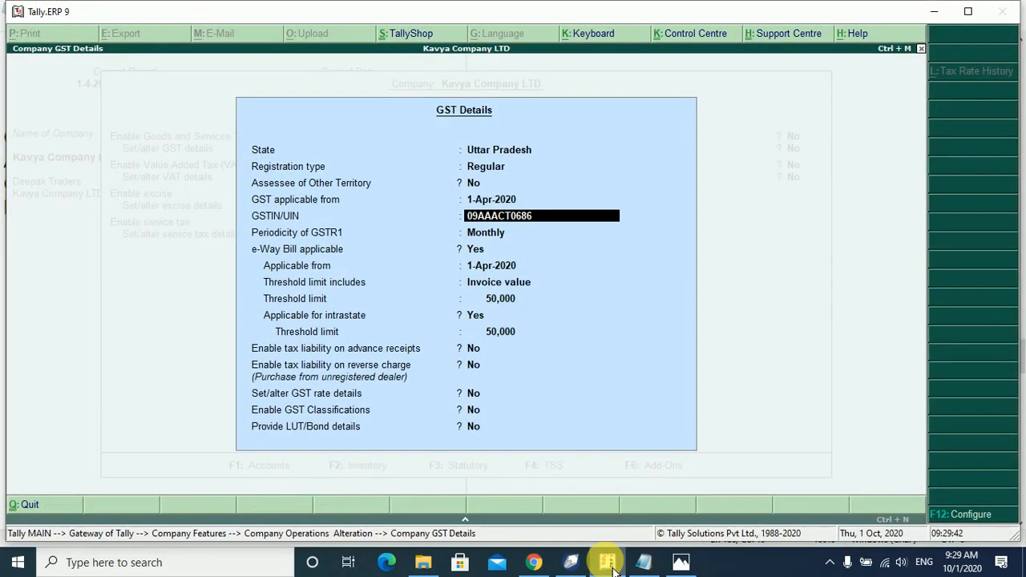
pyautogui.press('Return')
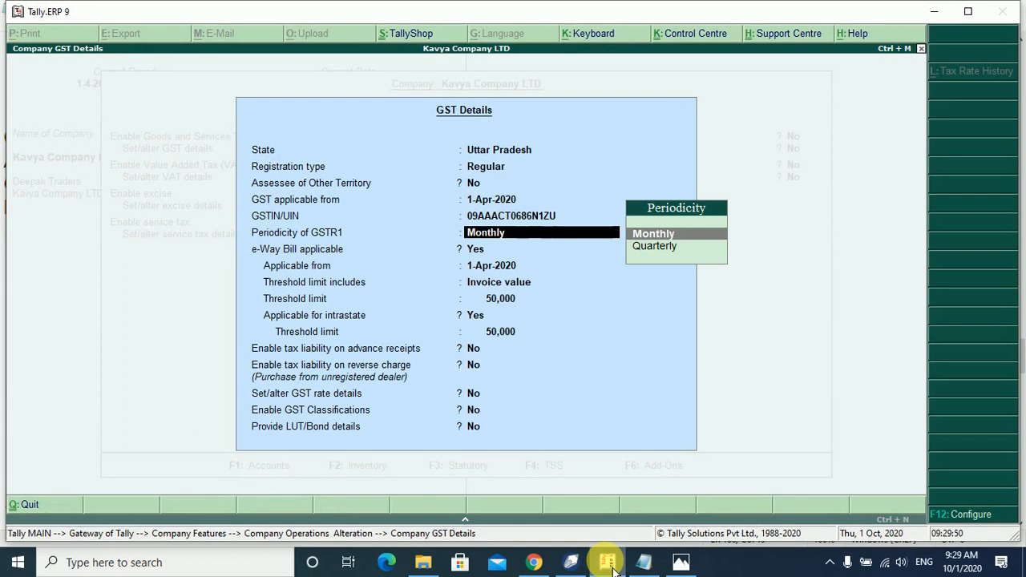
pyautogui.press('BackSpace')
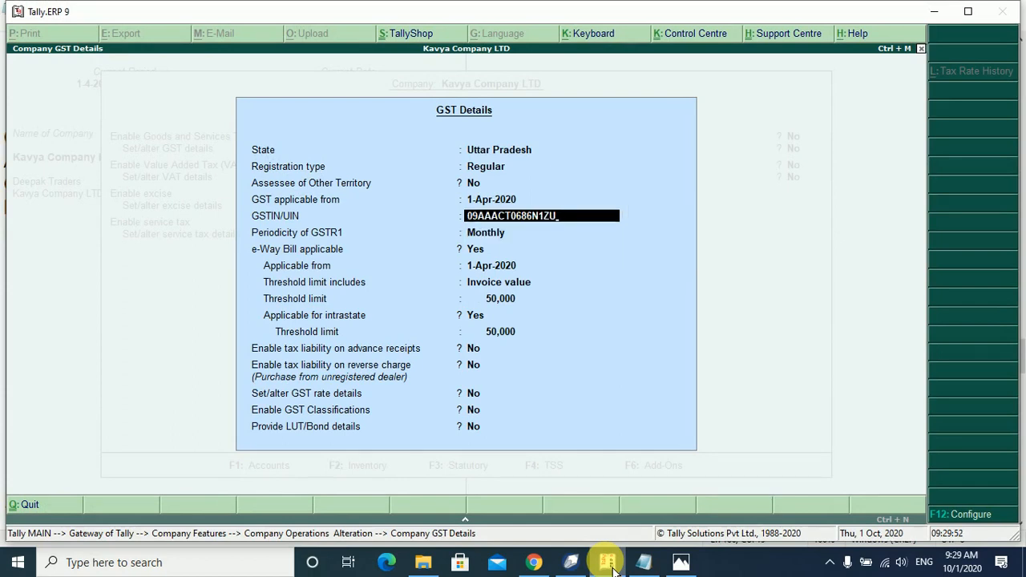
pyautogui.press('BackSpace')
# Dismiss the GSTIN verification warning and add the missing final character to the GSTIN.
pyautogui.press('Return')
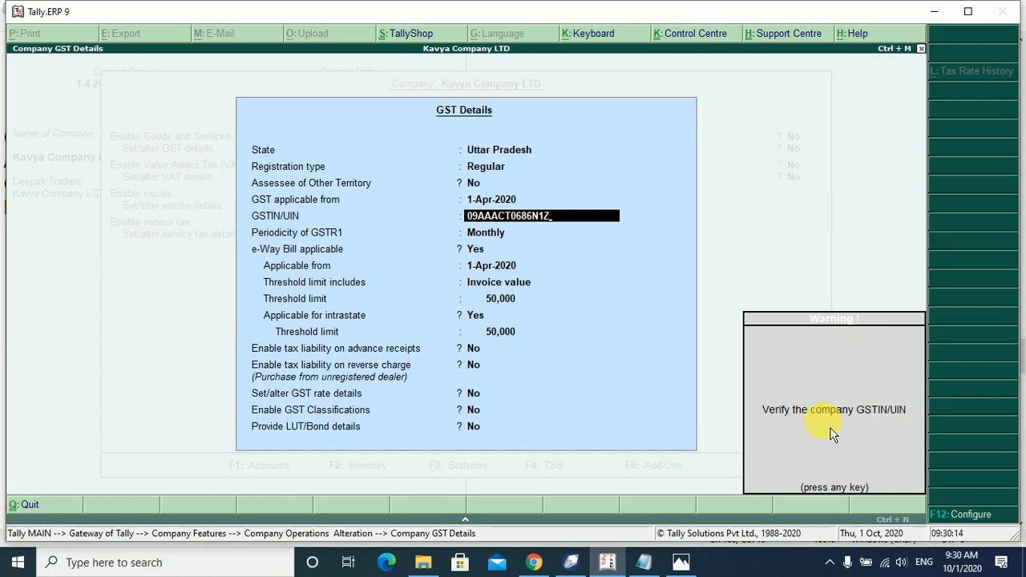
pyautogui.press('Return')
pyautogui.press('BackSpace')
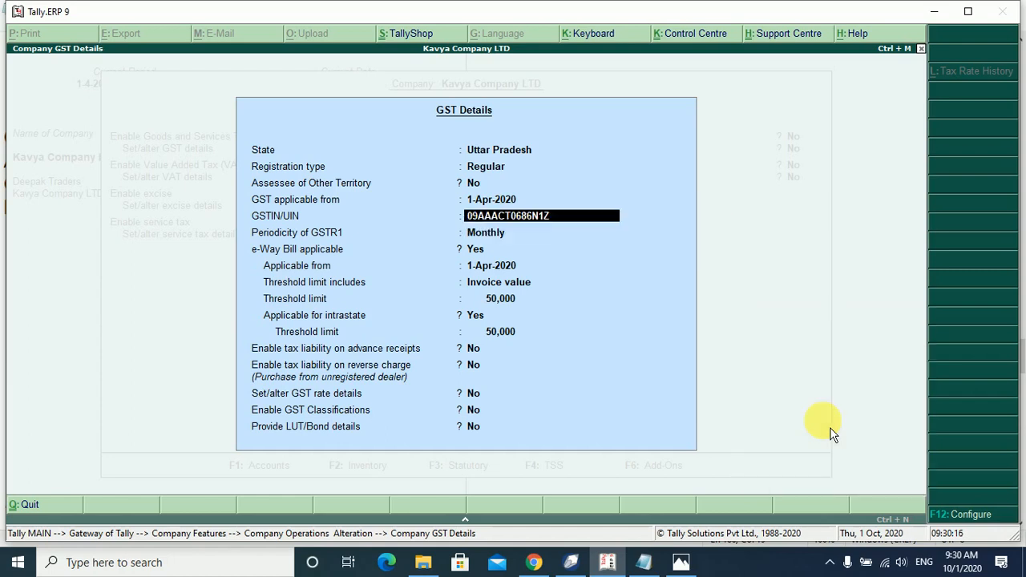
pyautogui.write('U')
pyautogui.press('Return')
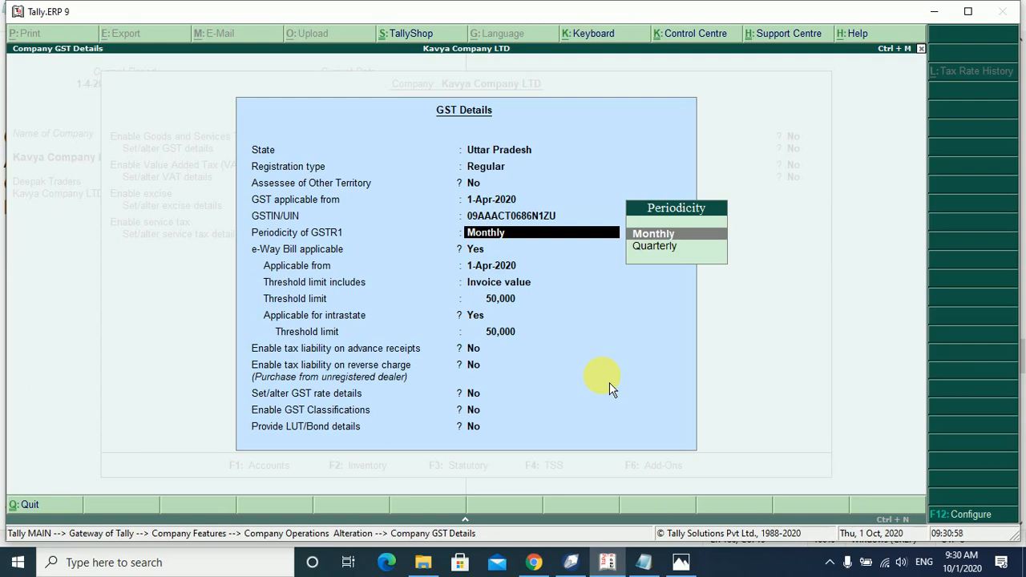
# Keep Monthly GSTR1 and e-Way Bill from 1-Apr-2020 with 50,000 thresholds, then accept.
pyautogui.press('Return')
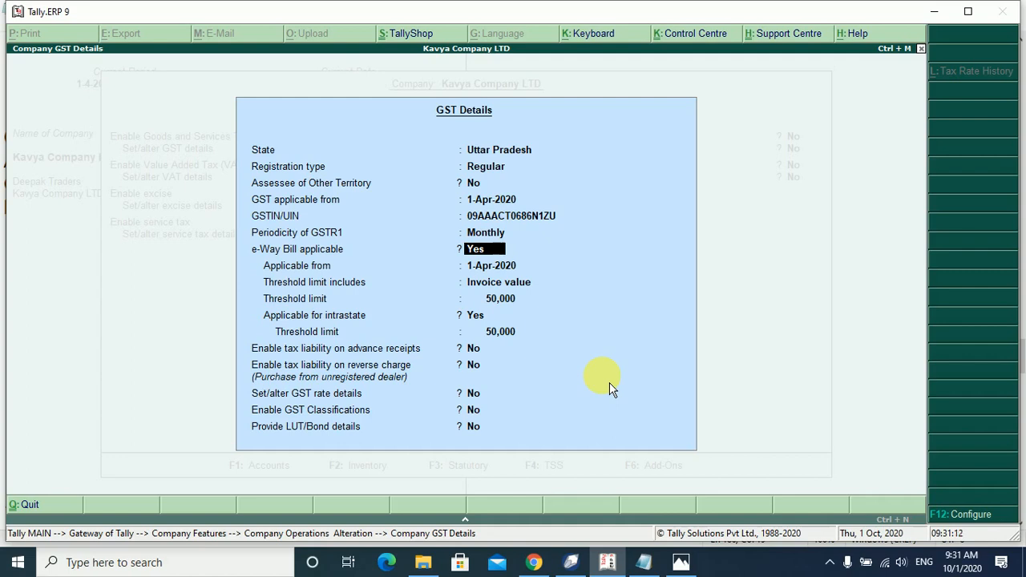
pyautogui.press('Return')
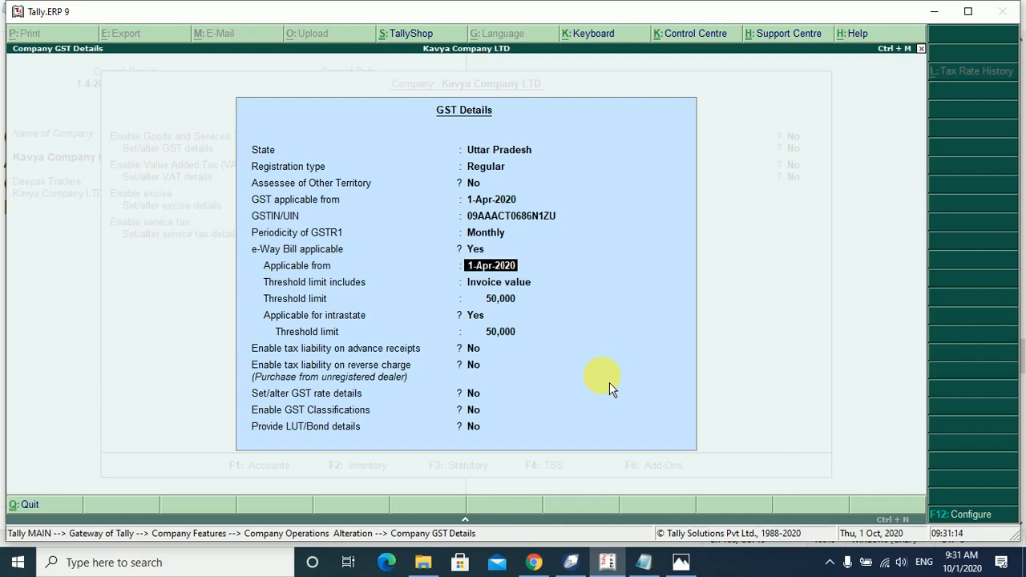
pyautogui.press('Return')
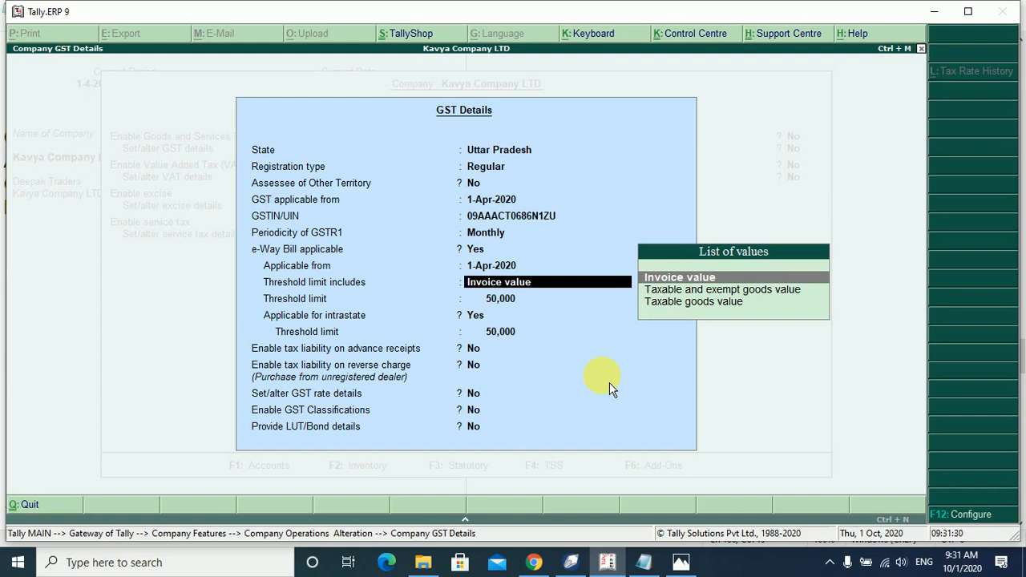
pyautogui.press('Return')
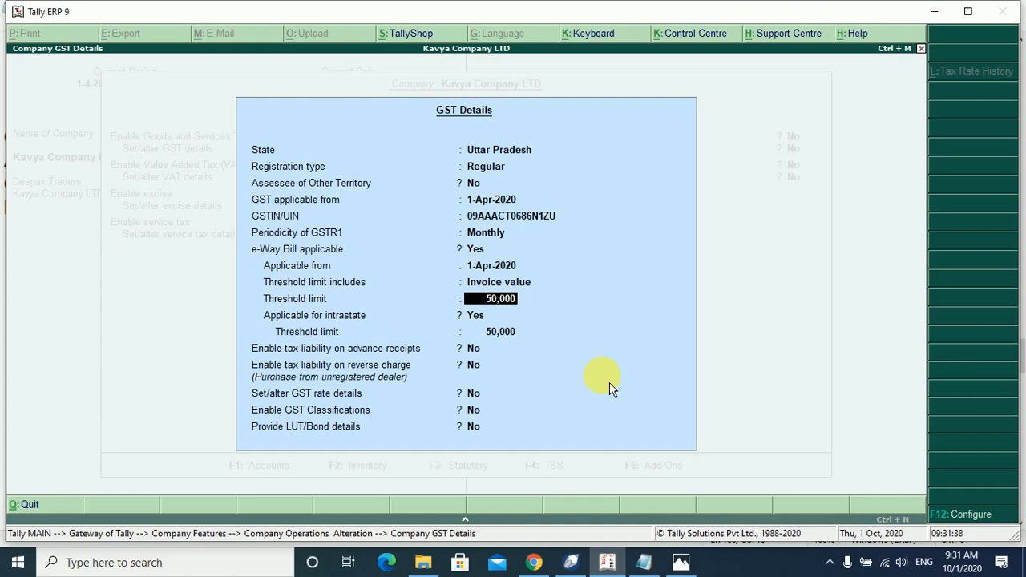
pyautogui.press('Return')
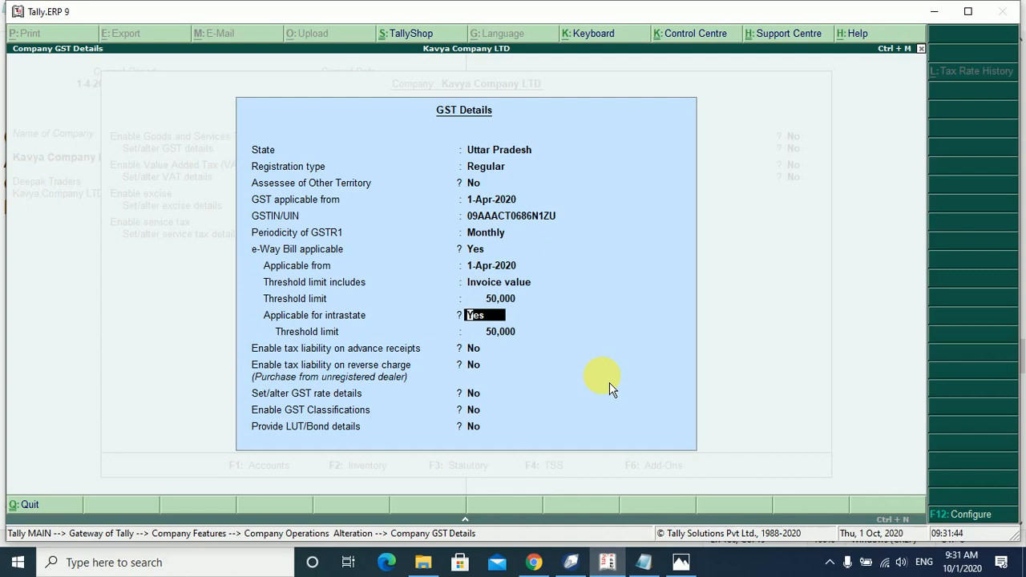
pyautogui.press('Return')
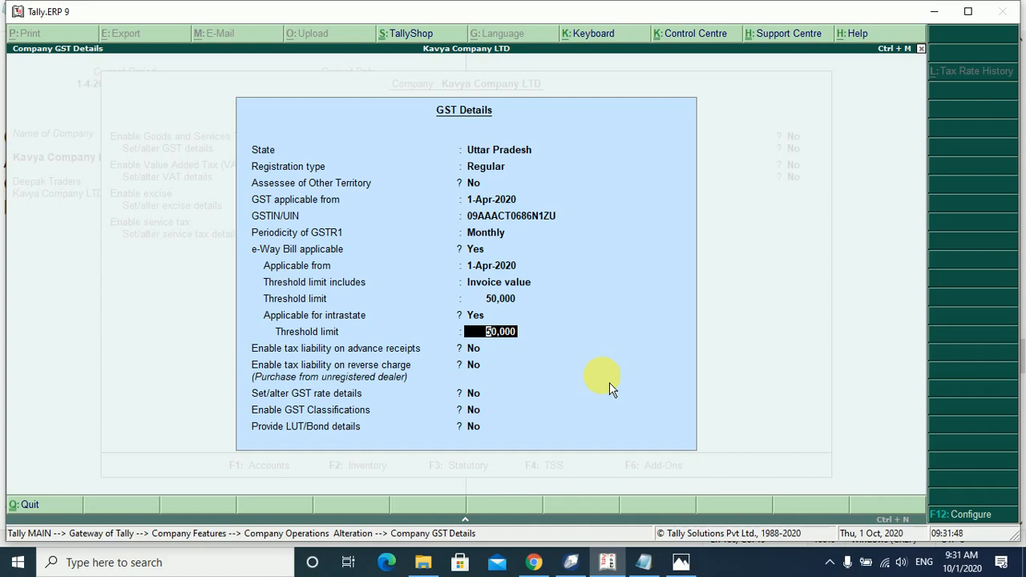
pyautogui.press('Return')
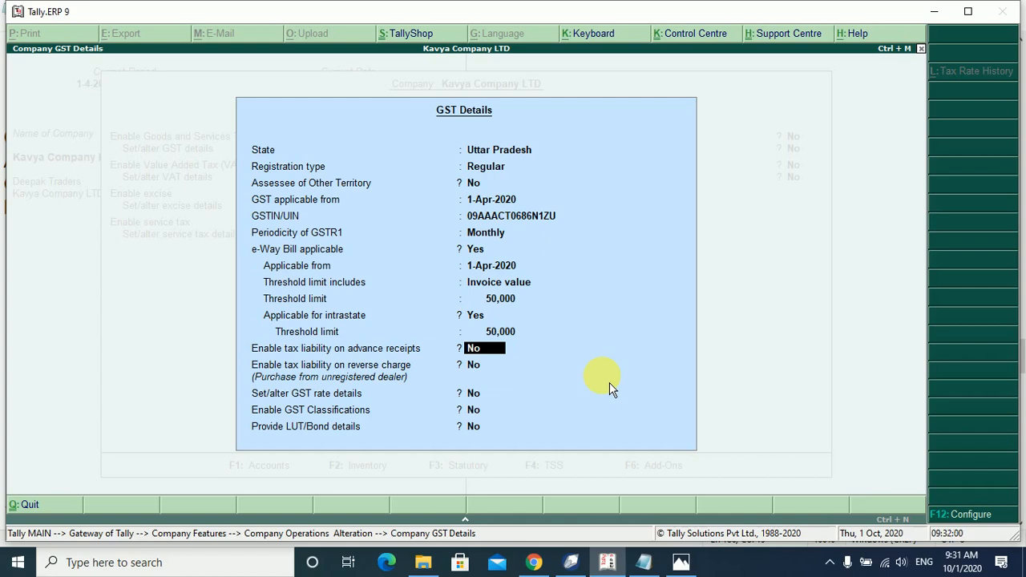
pyautogui.press('Return')
pyautogui.press('Return')
pyautogui.press('Return')
pyautogui.press('Return')
pyautogui.press('Return')
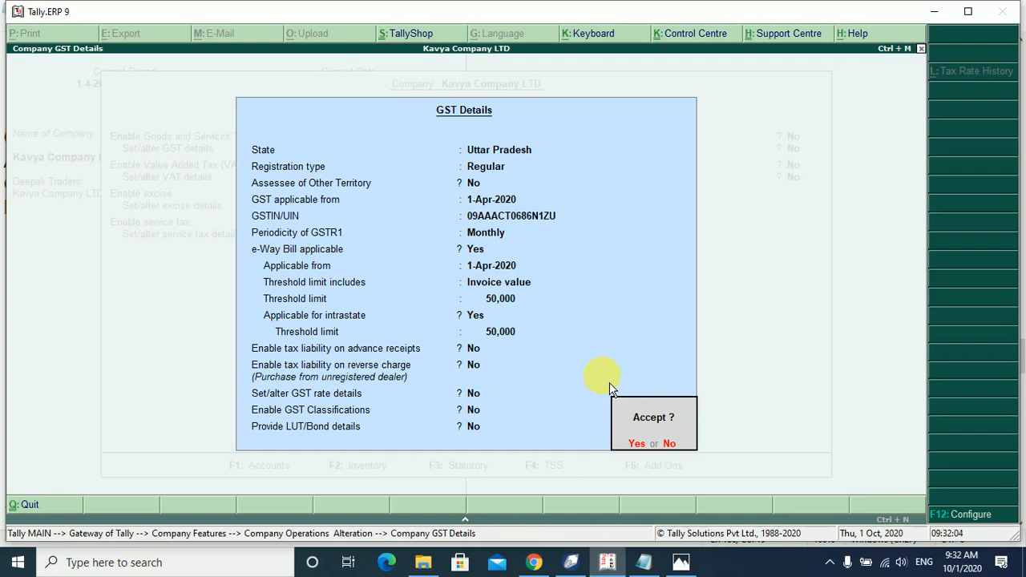
pyautogui.press('Return')
# Reach the PAN/Income tax no. field and begin entering the company's PAN from the notes.
pyautogui.press('Return')
pyautogui.press('Return')
pyautogui.press('Return')
pyautogui.press('Return')
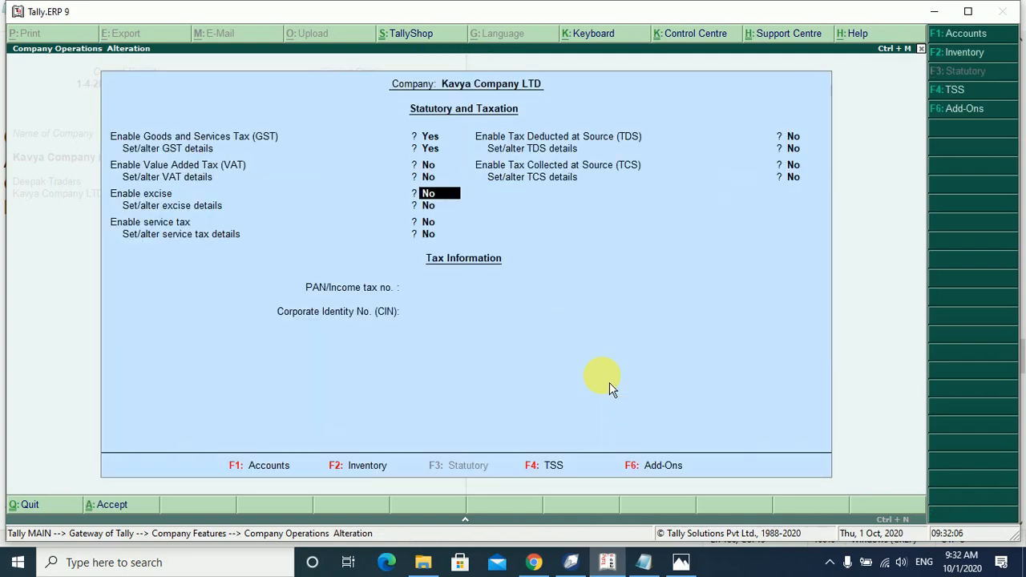
pyautogui.press('Return')
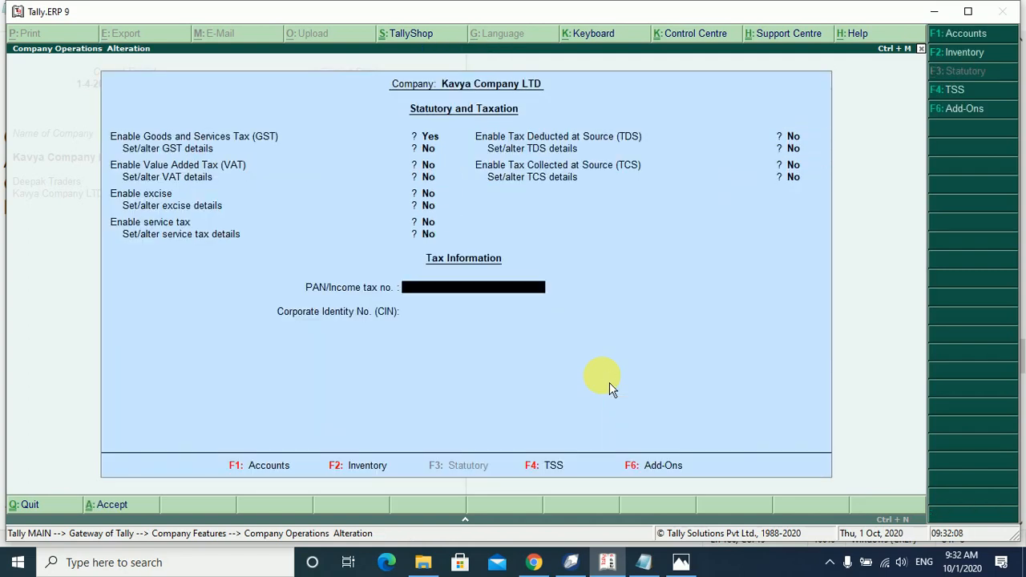
pyautogui.press('Return')
pyautogui.press('Up')
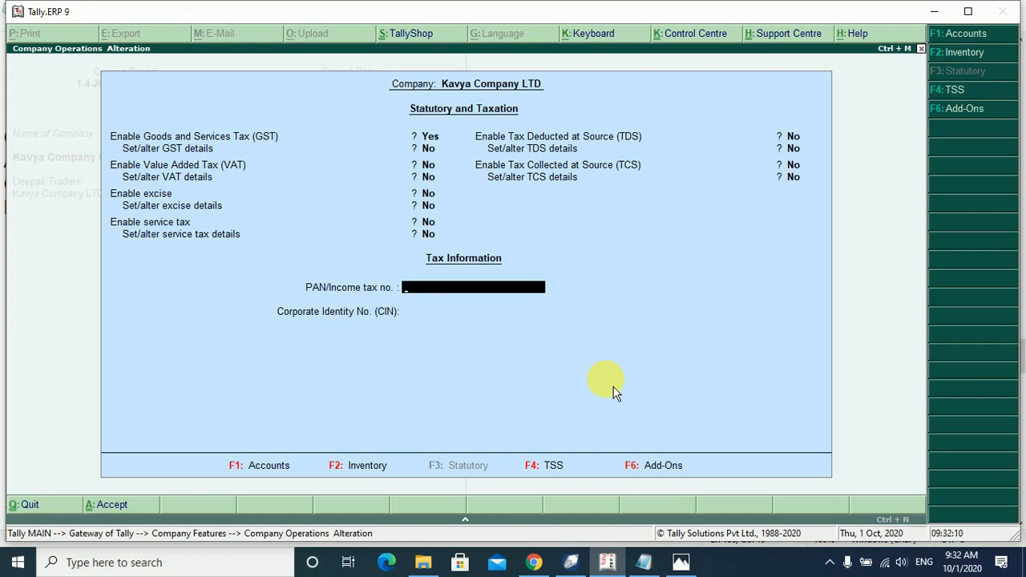
pyautogui.click(644, 562)
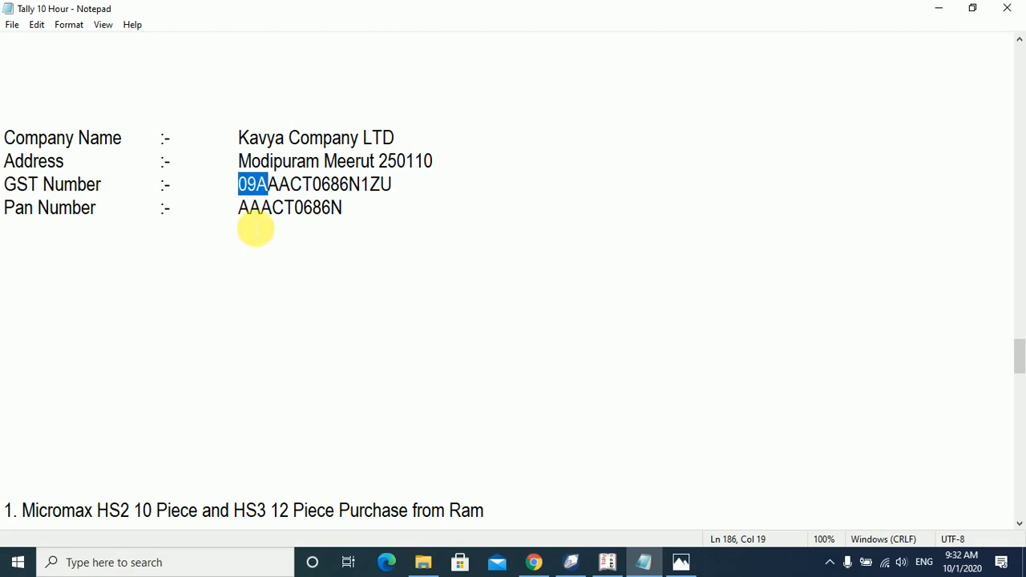
pyautogui.click(608, 562)
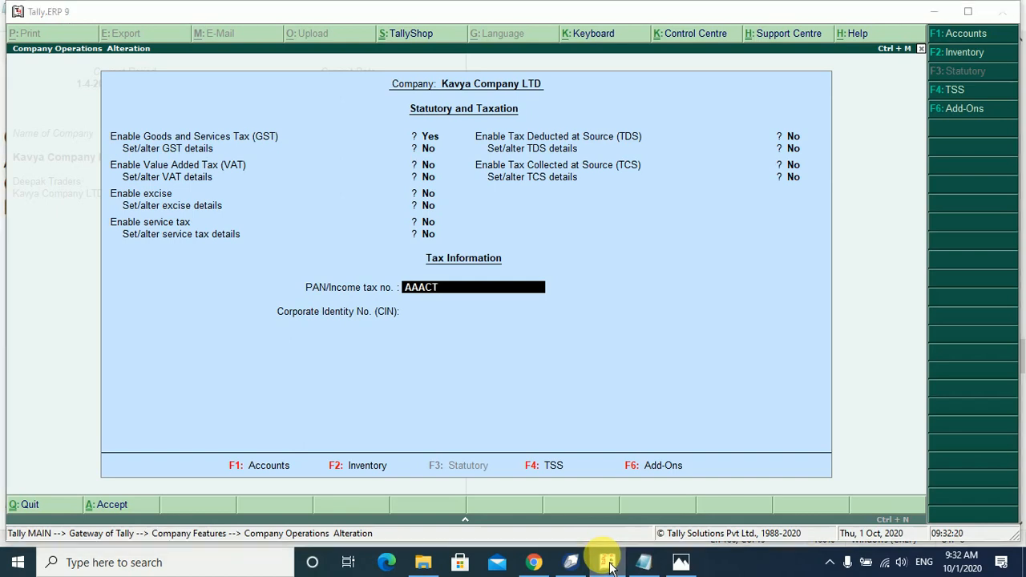
# Complete the PAN from the notes and leave the CIN blank.
pyautogui.click(607, 562)
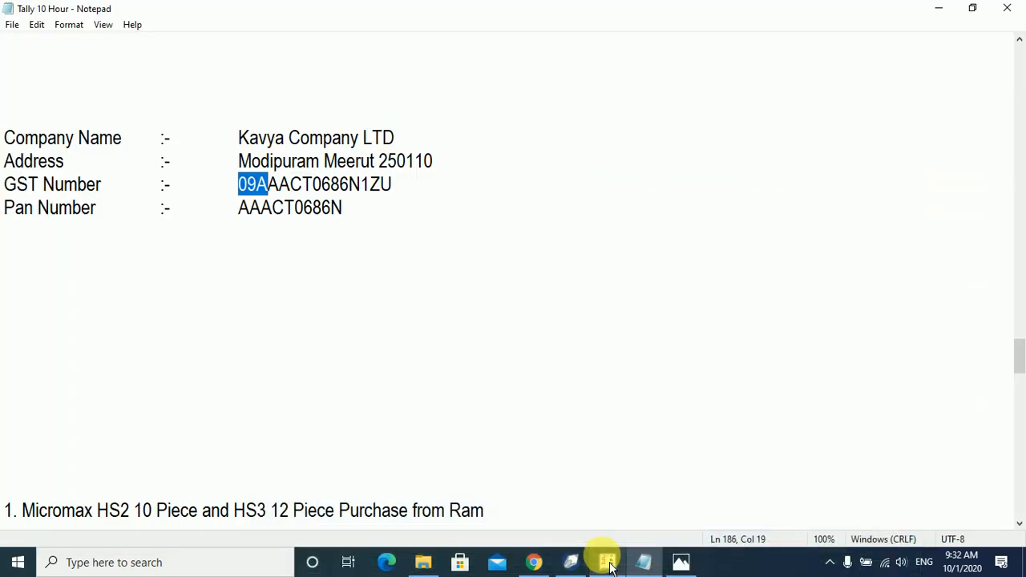
pyautogui.click(608, 562)
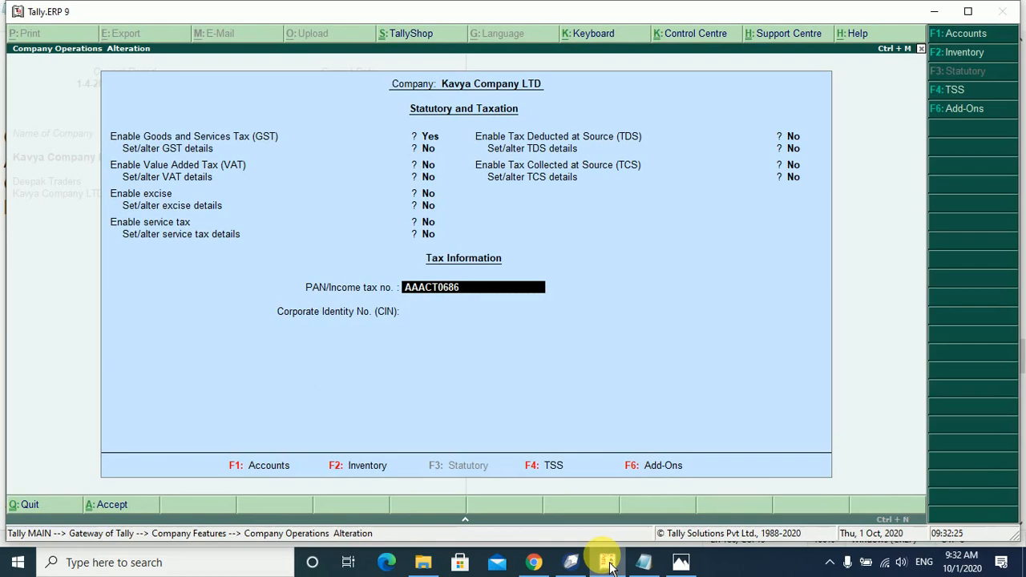
pyautogui.click(608, 562)
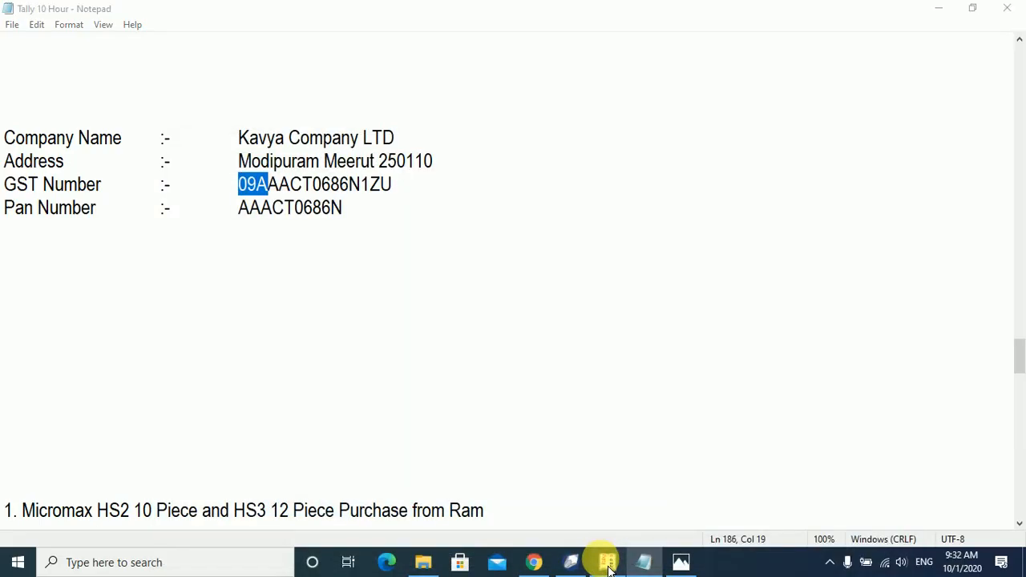
pyautogui.click(608, 563)
pyautogui.click(608, 562)
pyautogui.click(609, 566)
pyautogui.press('Return')
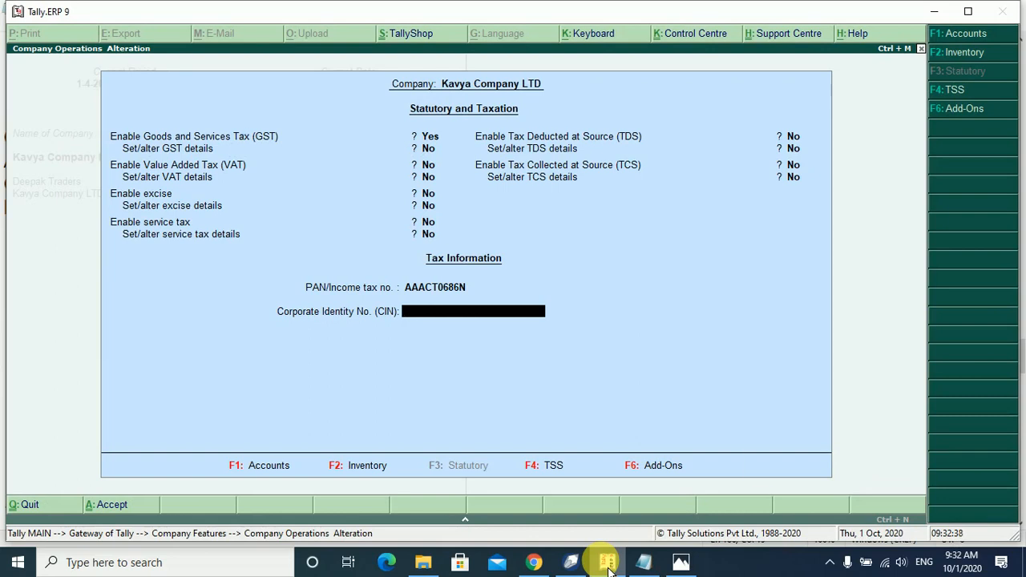
pyautogui.press('Return')
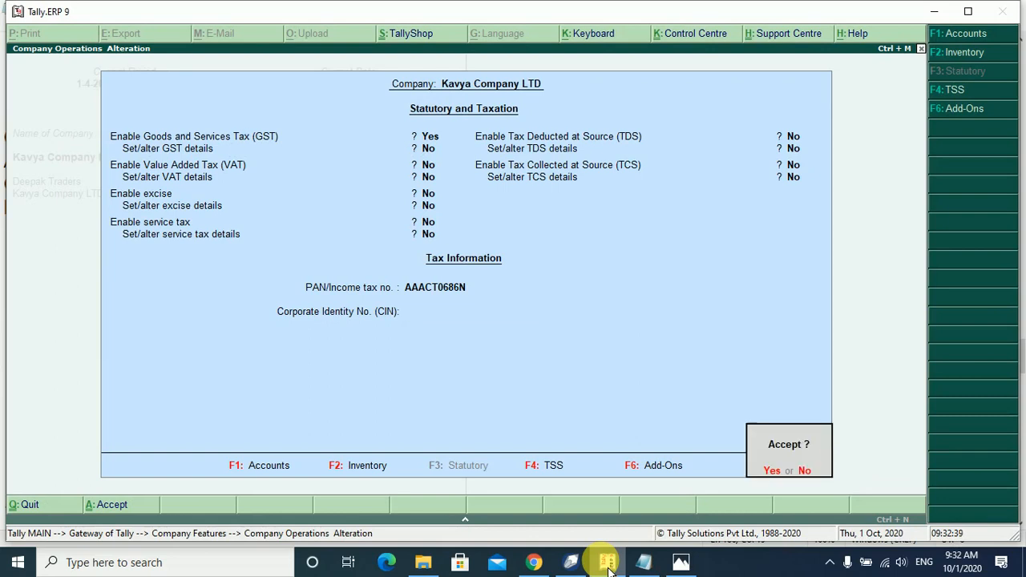
# Accept the statutory and taxation changes and return to the Gateway of Tally.
pyautogui.press('Return')
pyautogui.press('Escape')
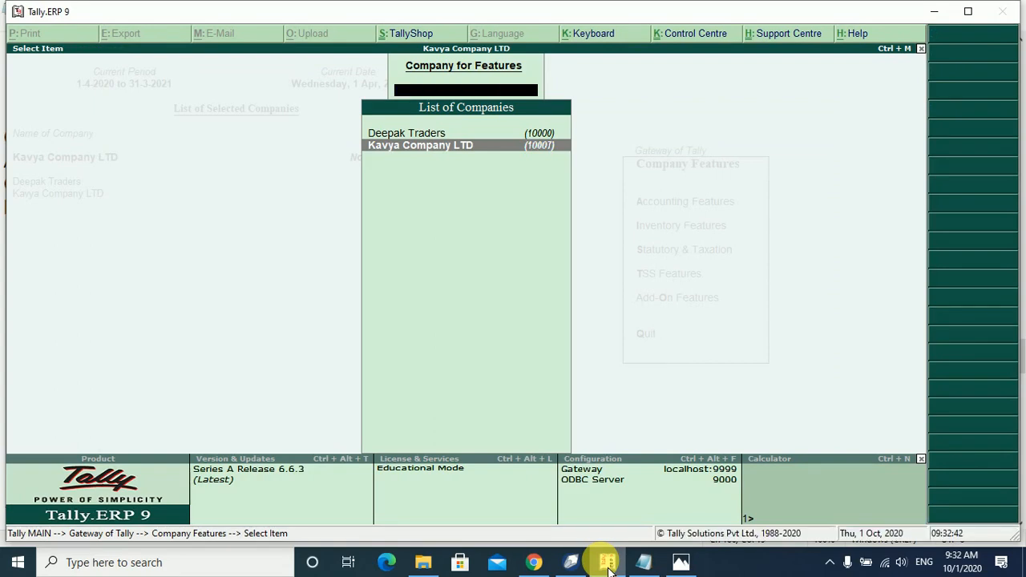
pyautogui.press('Escape')
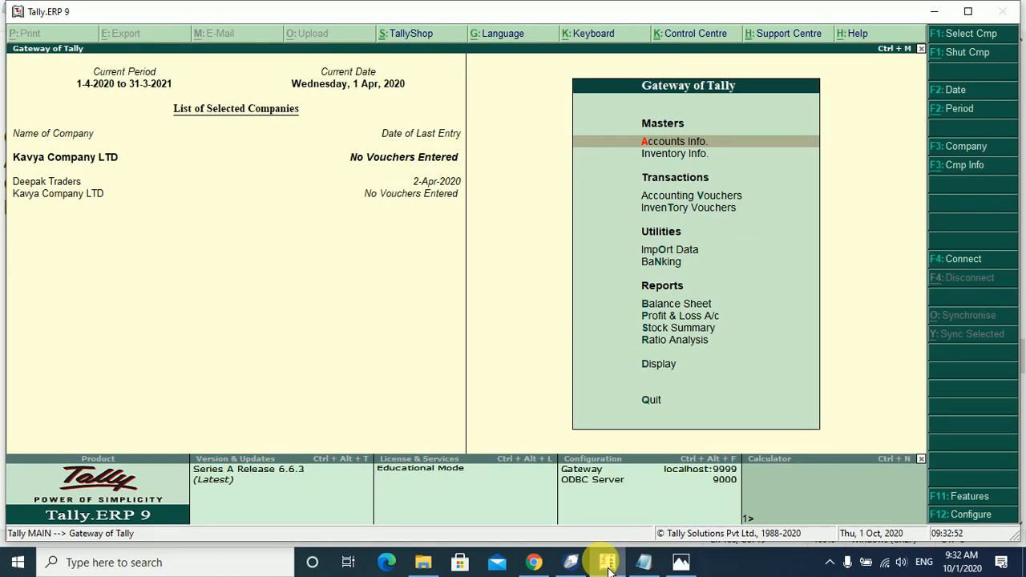
# Open Inventory Features for Kavya Company LTD from Company Features (F11).
pyautogui.press('F11')
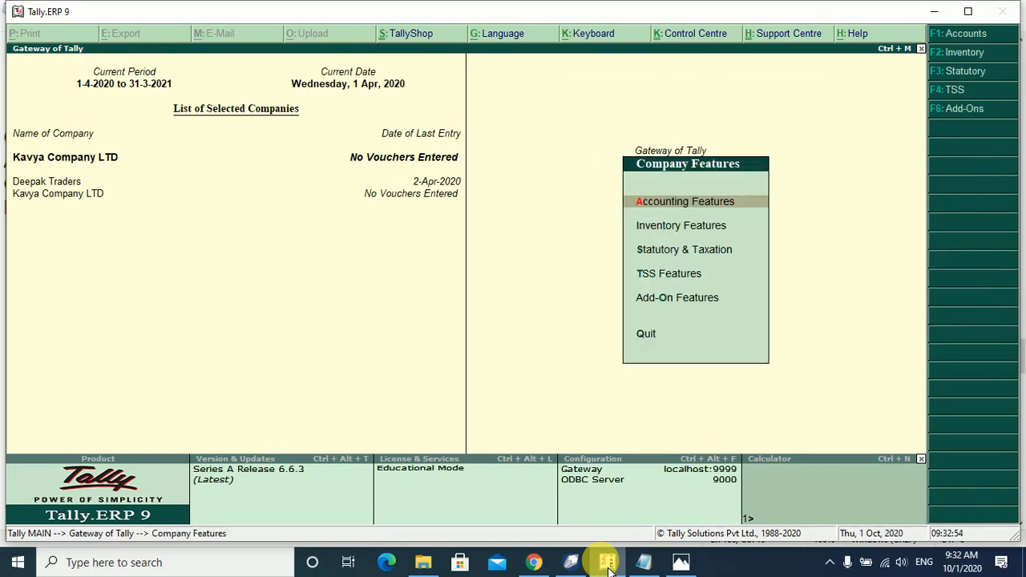
pyautogui.press('Down')
pyautogui.press('Down')
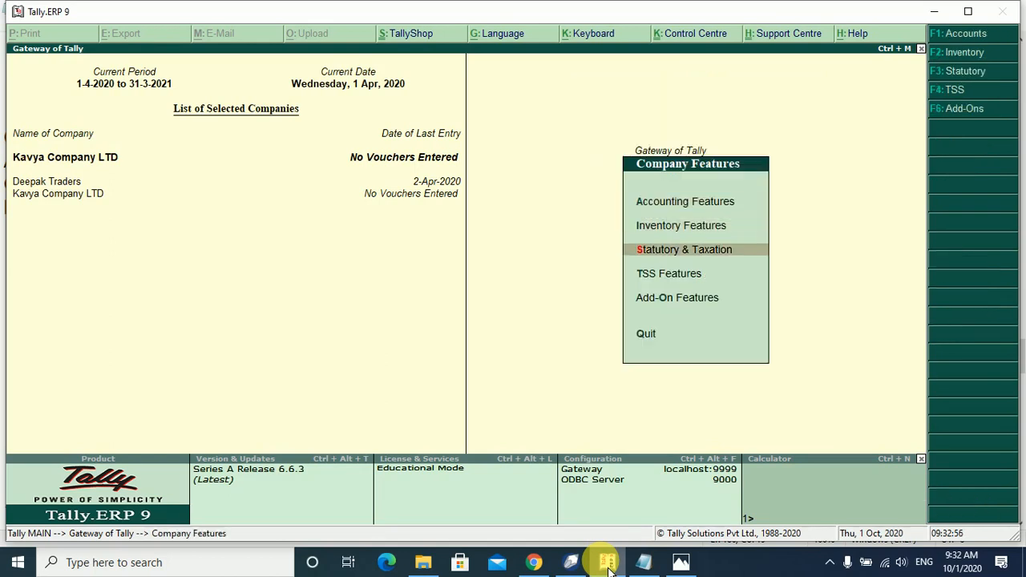
pyautogui.press('Up')
pyautogui.press('Return')
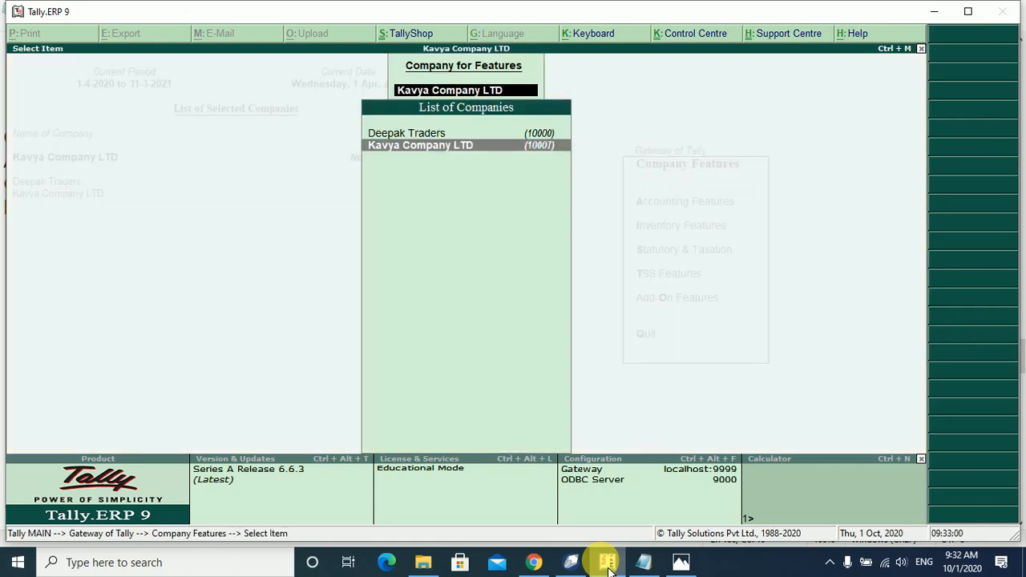
pyautogui.press('Return')
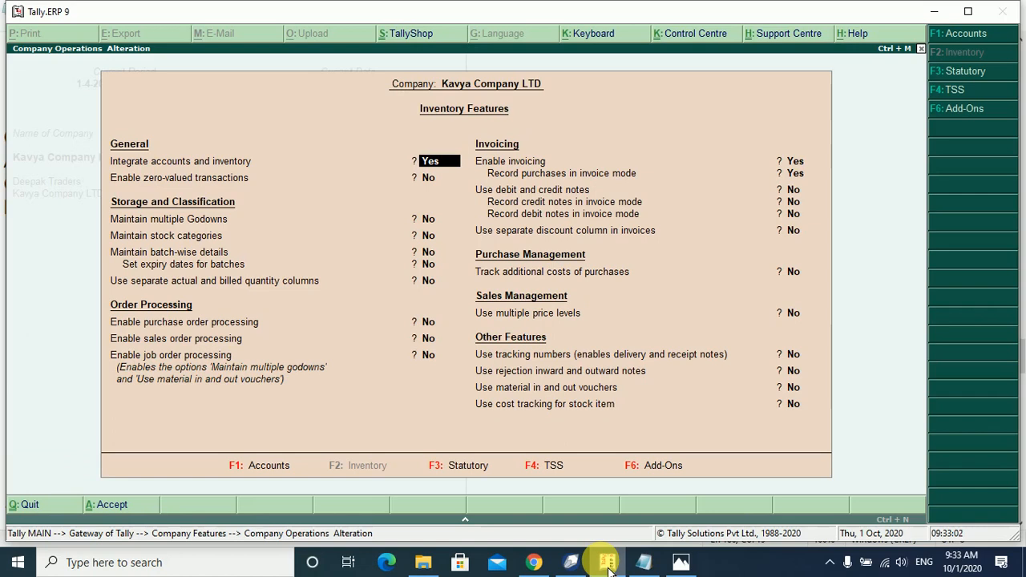
# Set Maintain multiple Godowns to Yes, save inventory features and return to the Gateway.
pyautogui.press('Down')
pyautogui.press('Down')
pyautogui.press('Down')
pyautogui.press('Up')
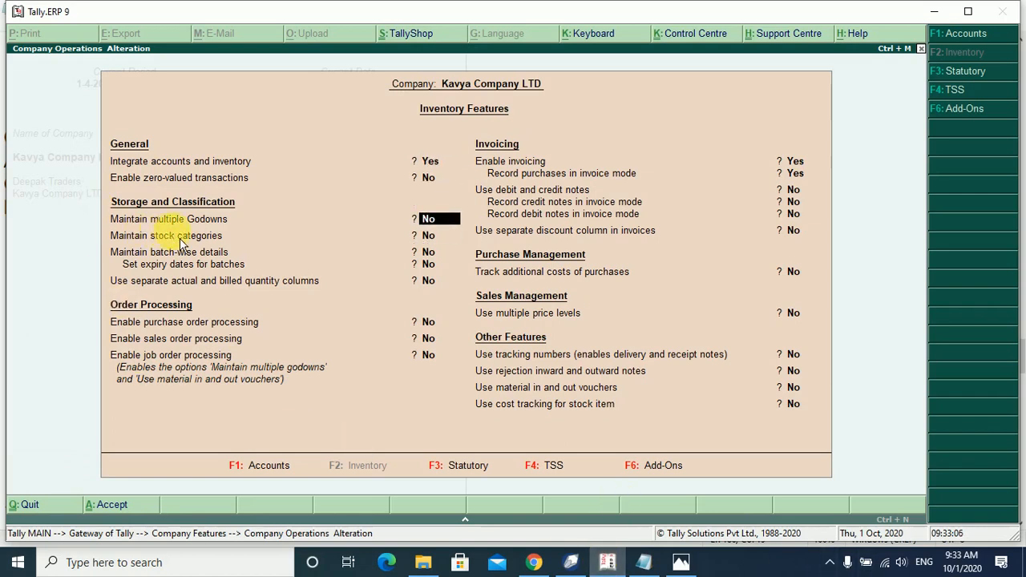
pyautogui.write('y')
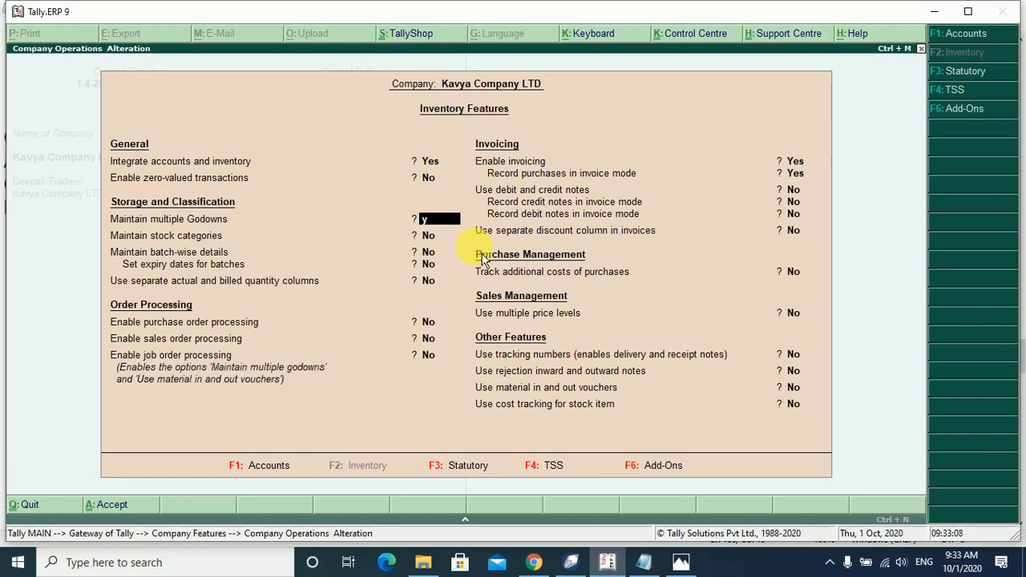
pyautogui.press('Return')
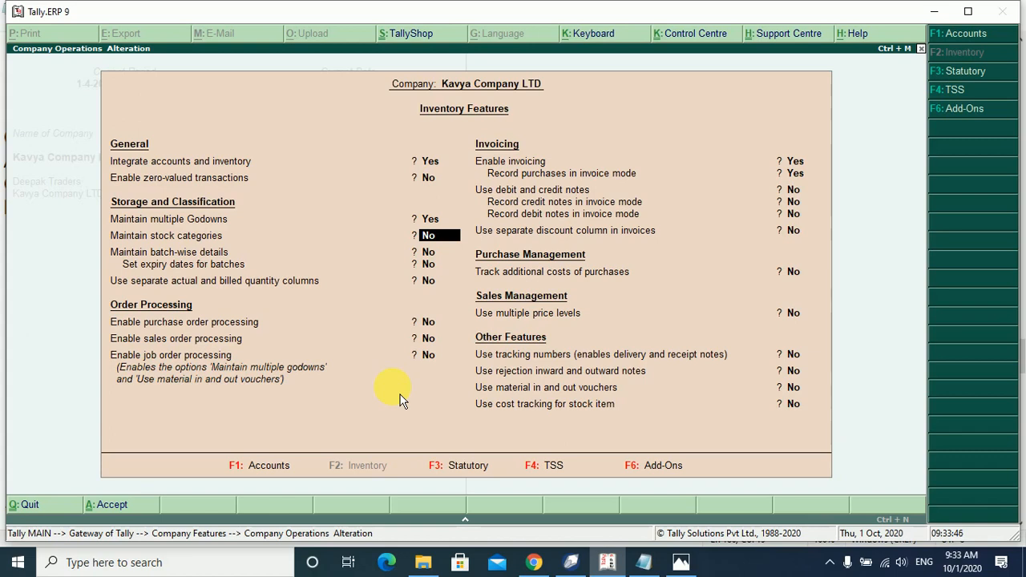
pyautogui.press('Return')
pyautogui.press('Return')
pyautogui.press('Return')
pyautogui.press('Return')
pyautogui.press('Return')
pyautogui.press('Return')
pyautogui.press('Return')
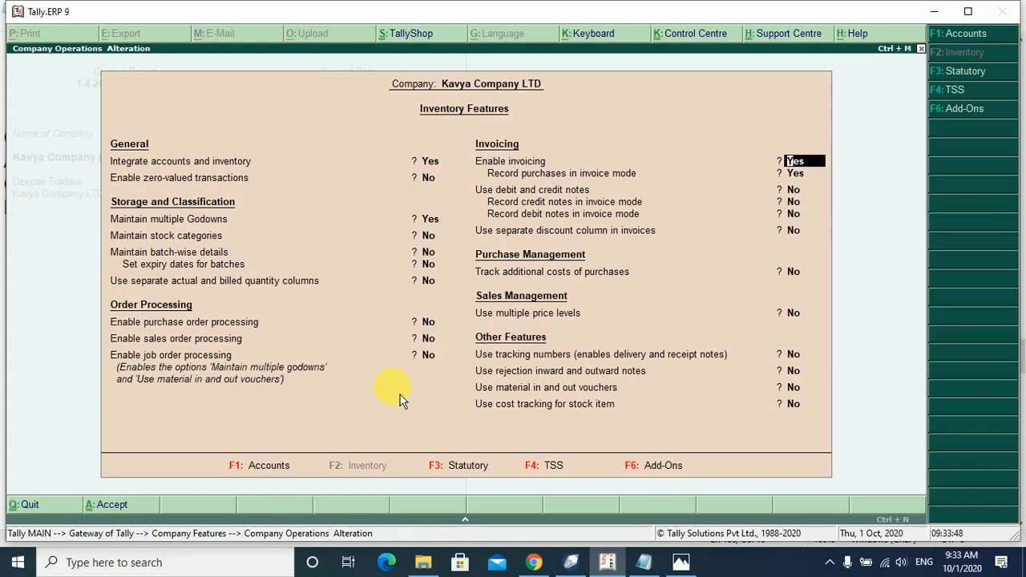
pyautogui.press('Return')
pyautogui.press('Return')
pyautogui.press('Return')
pyautogui.press('Return')
pyautogui.press('Return')
pyautogui.press('Return')
pyautogui.press('Return')
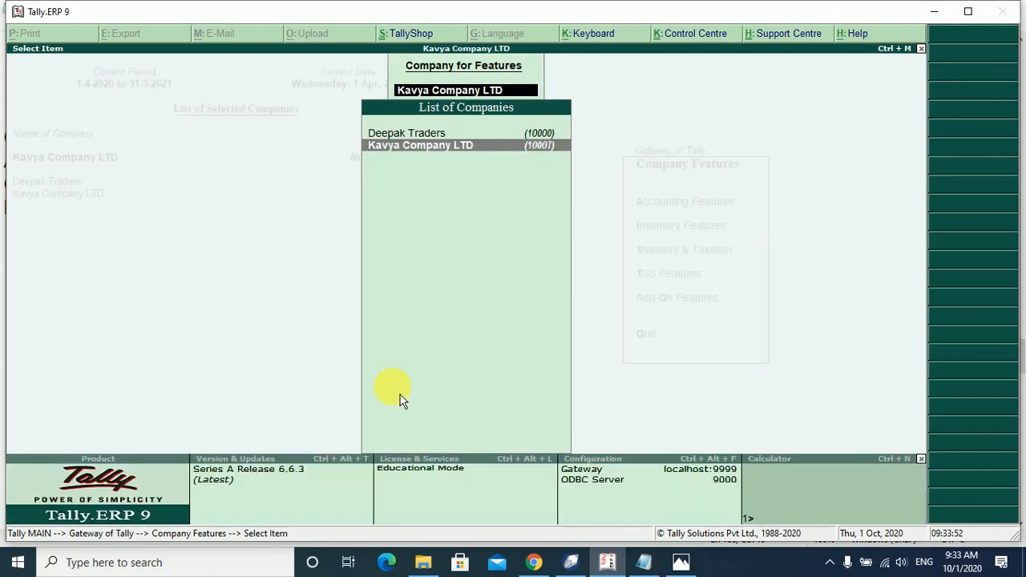
pyautogui.press('Escape')
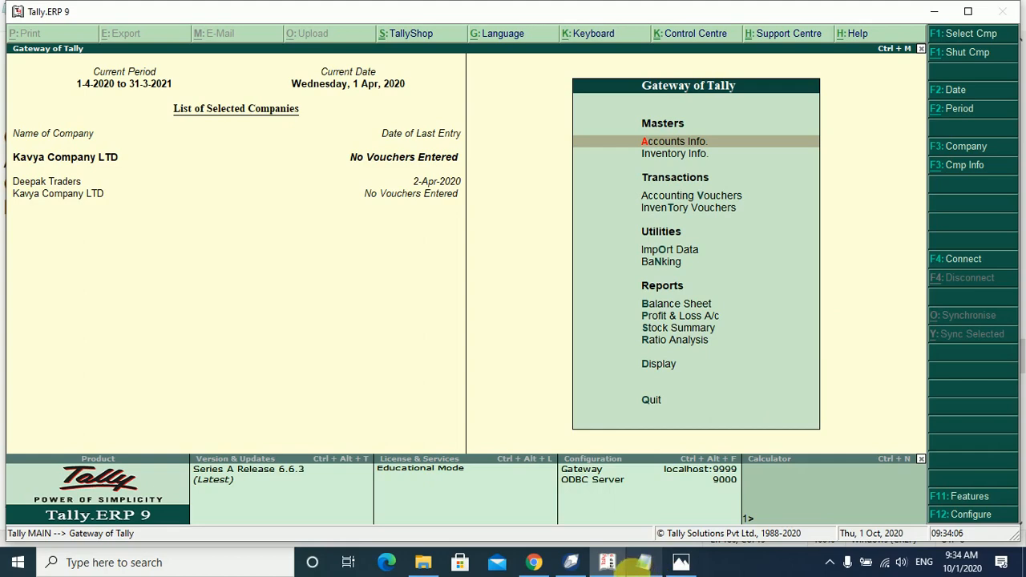
# Scroll the Notepad notes to the Micromax purchase entry and highlight its heading.
pyautogui.click(644, 562)
pyautogui.scroll(-3, 425, 377)
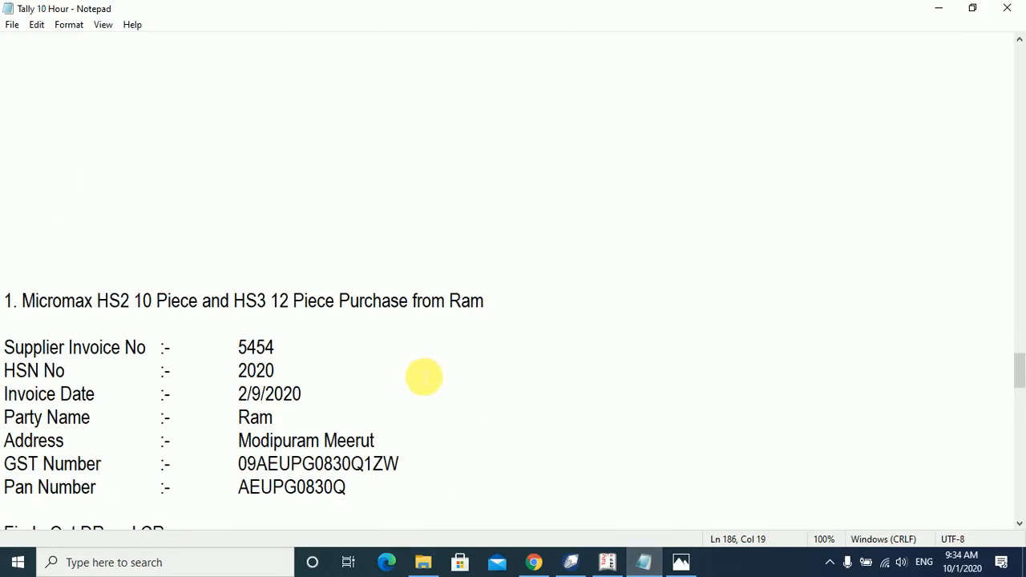
pyautogui.moveTo(23, 301); pyautogui.dragTo(212, 313)
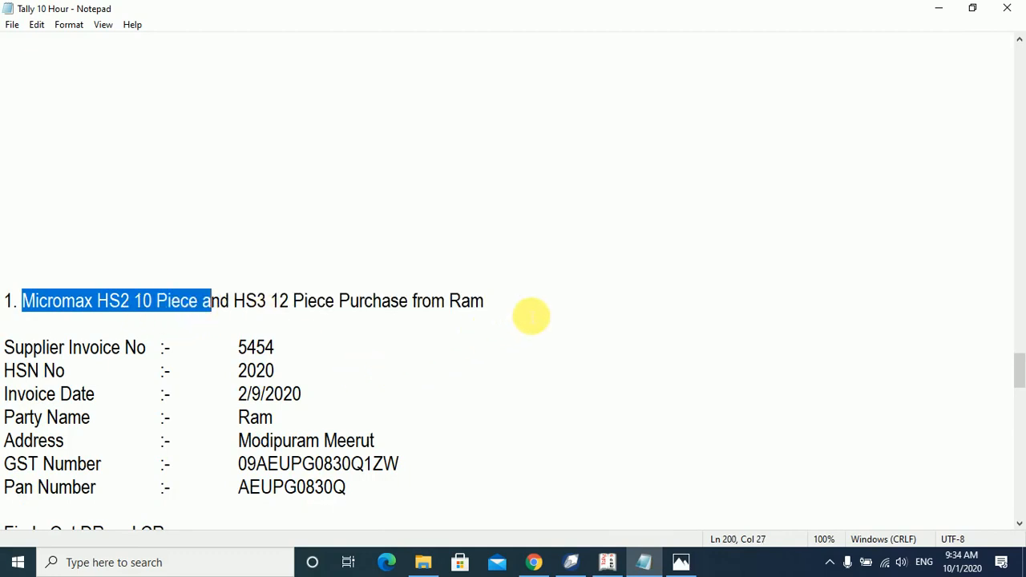
pyautogui.moveTo(531, 313); pyautogui.dragTo(16, 303)
pyautogui.scroll(-3, 17, 303)
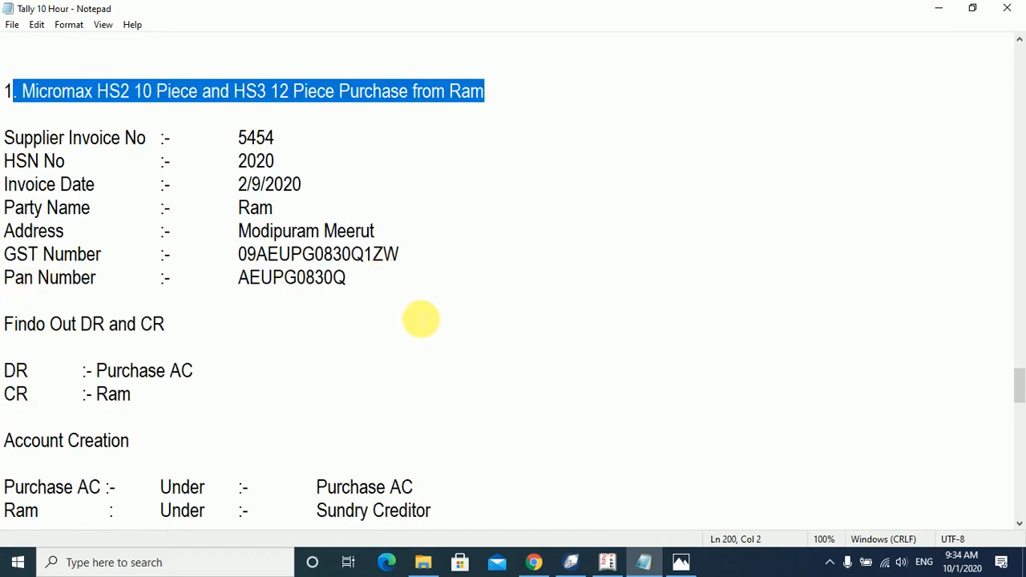
pyautogui.moveTo(1020, 388); pyautogui.dragTo(1020, 393)
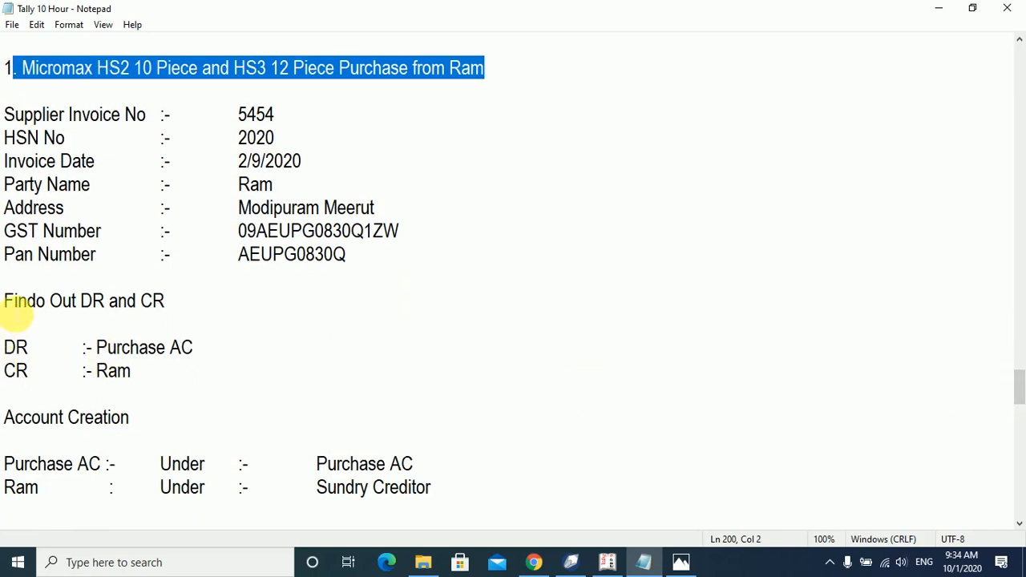
# Review the entry lines: debit Purchase AC, credit the supplier under Sundry Creditor.
pyautogui.moveTo(369, 266); pyautogui.dragTo(4, 112)
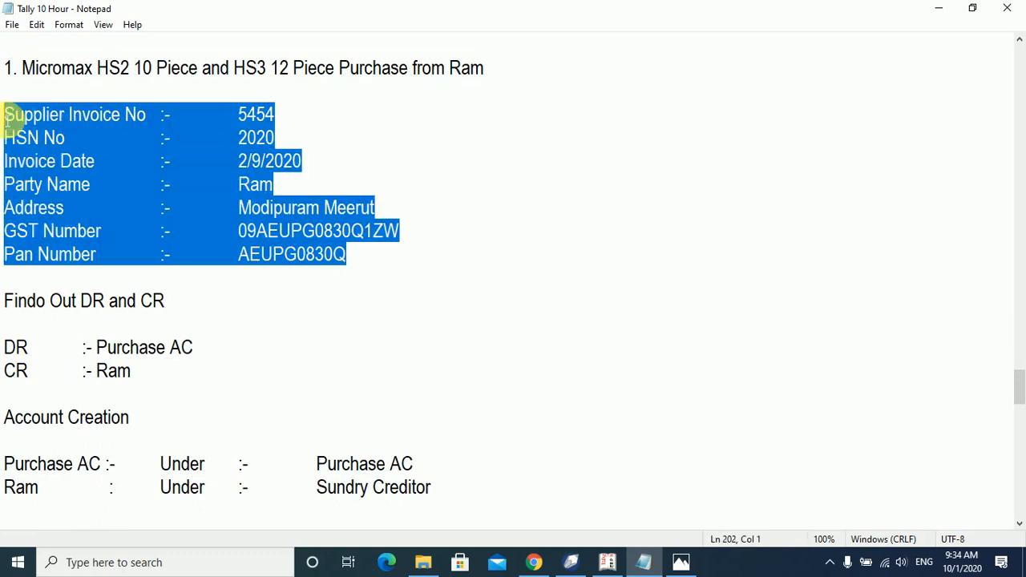
pyautogui.click(6, 302)
pyautogui.moveTo(6, 301); pyautogui.dragTo(177, 309)
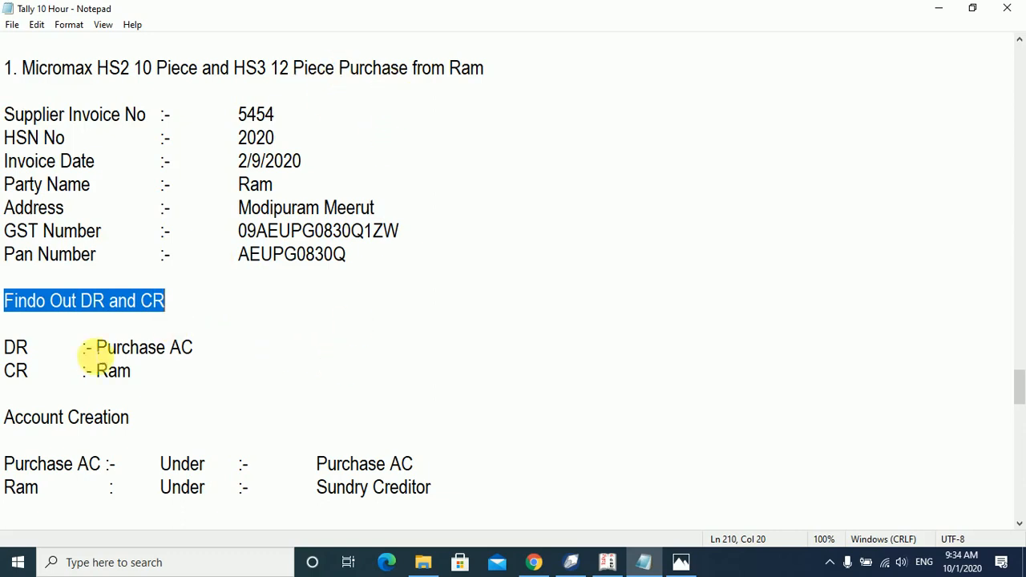
pyautogui.moveTo(96, 348); pyautogui.dragTo(211, 345)
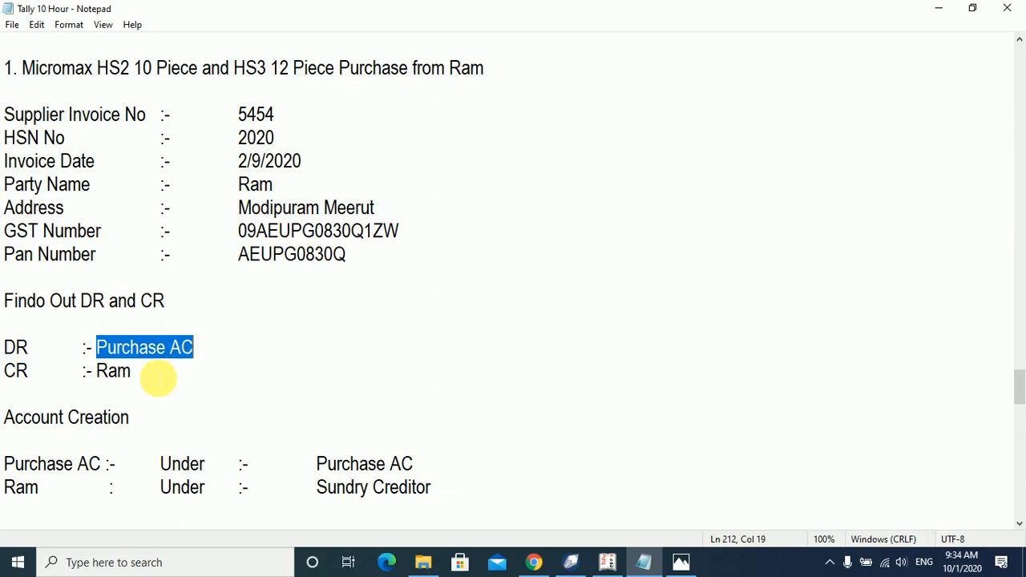
pyautogui.moveTo(131, 372); pyautogui.dragTo(73, 375)
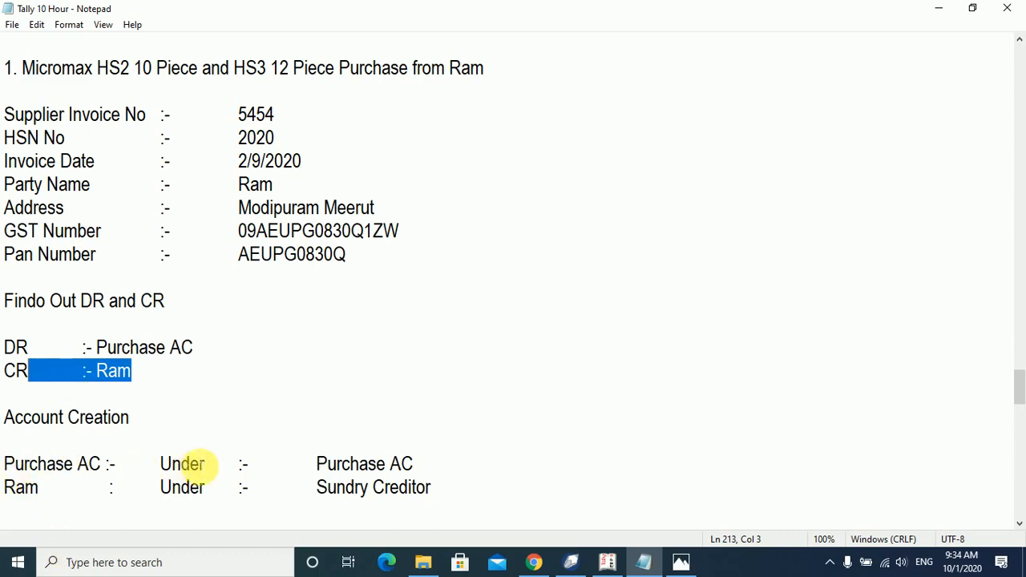
pyautogui.moveTo(316, 465); pyautogui.dragTo(431, 466)
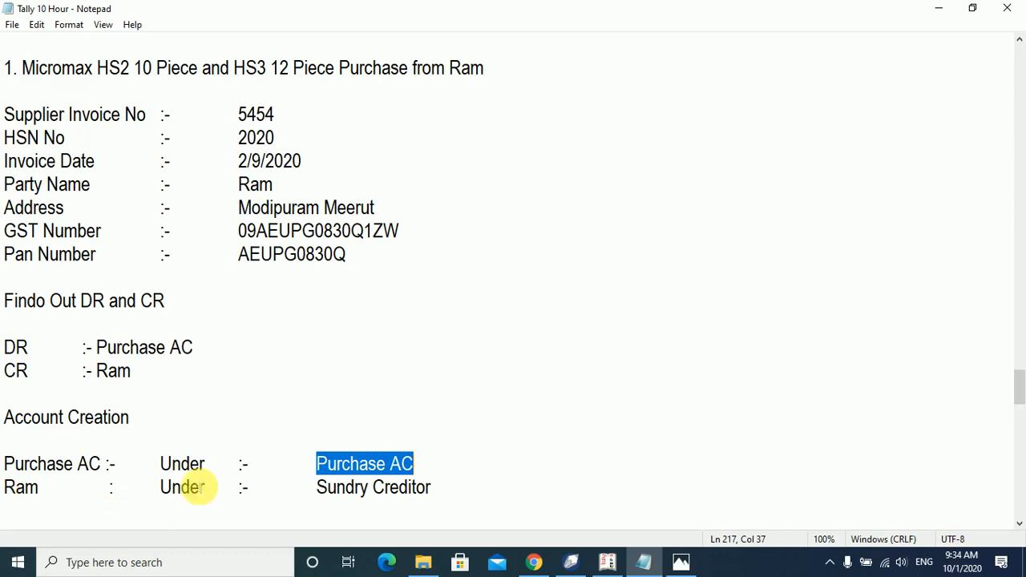
pyautogui.moveTo(318, 491); pyautogui.dragTo(433, 490)
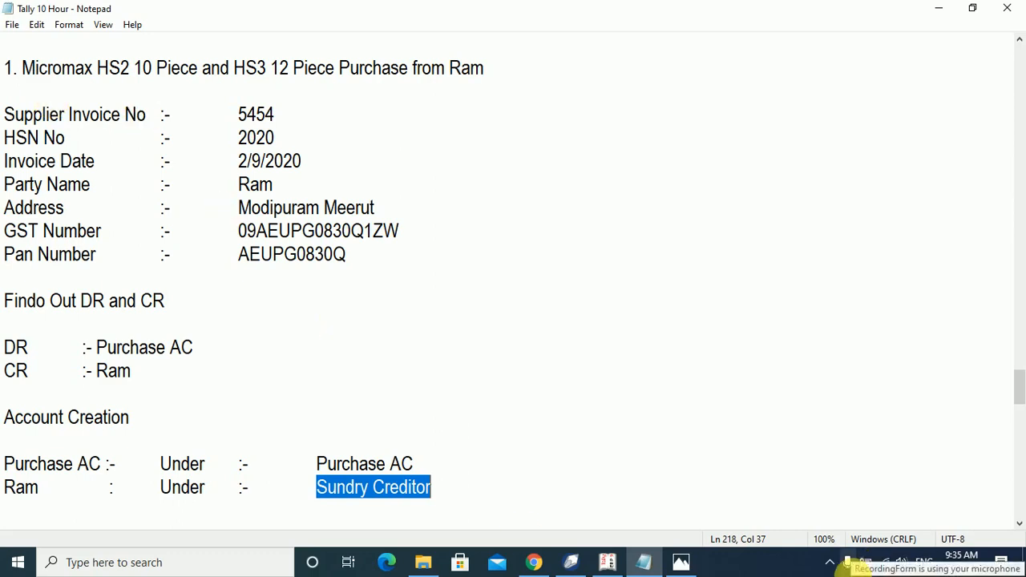
pyautogui.click(572, 563)
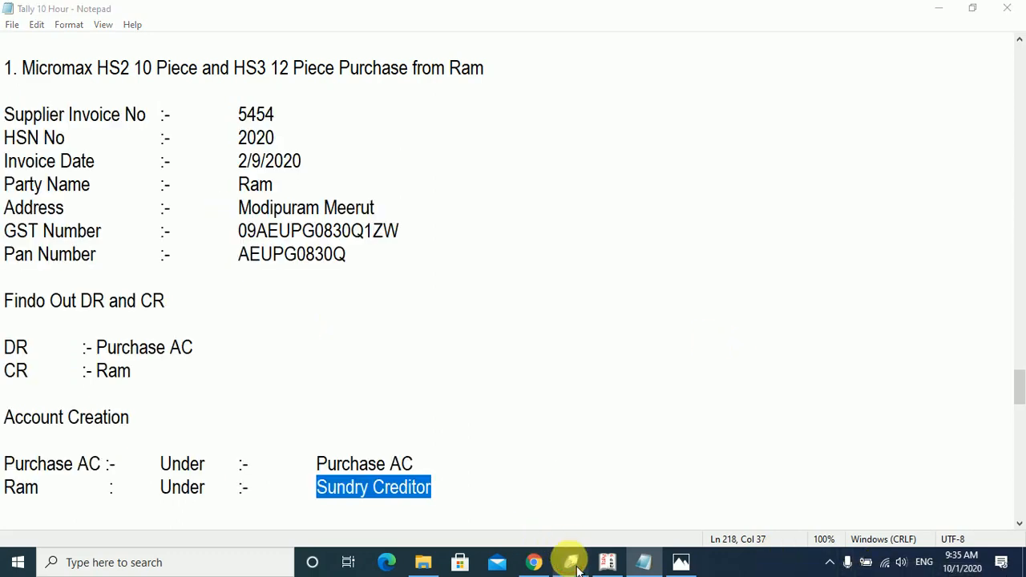
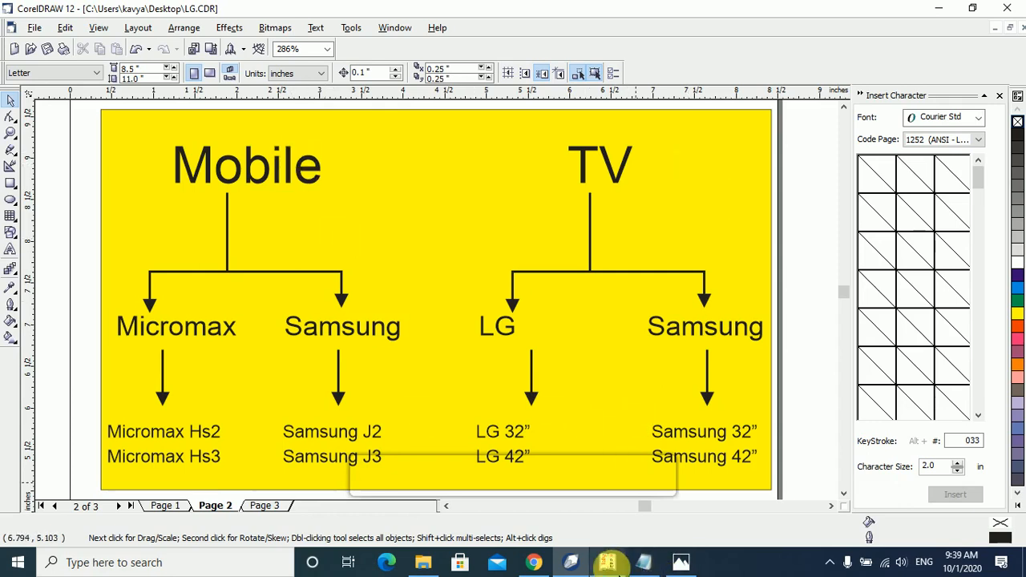
# Switch from CorelDRAW's product chart to the Tally.ERP 9 window.
pyautogui.click(611, 564)
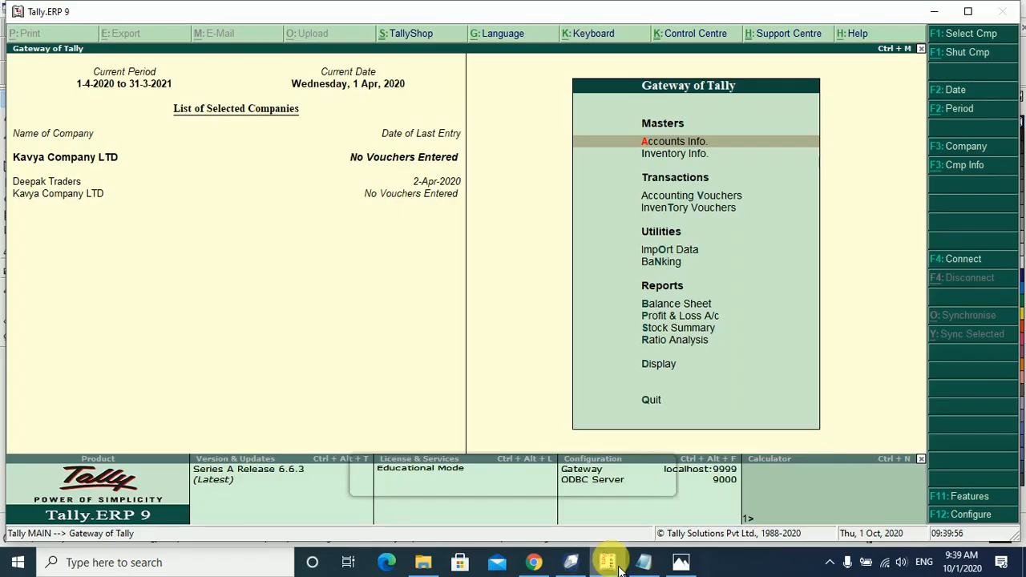
# Create stock group 'Mobile' under Primary, with item quantities added and GST details off.
pyautogui.press('Down')
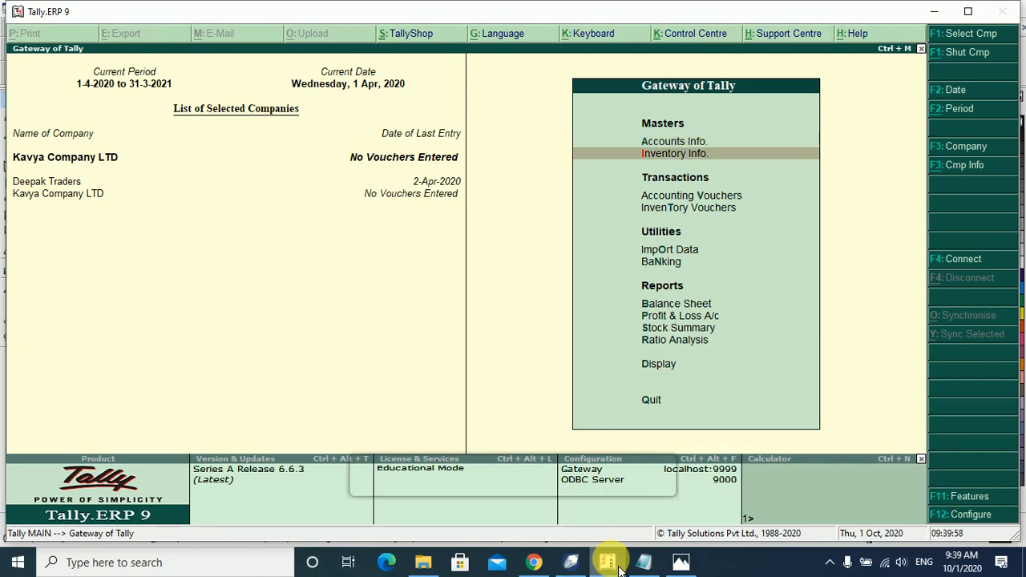
pyautogui.press('Return')
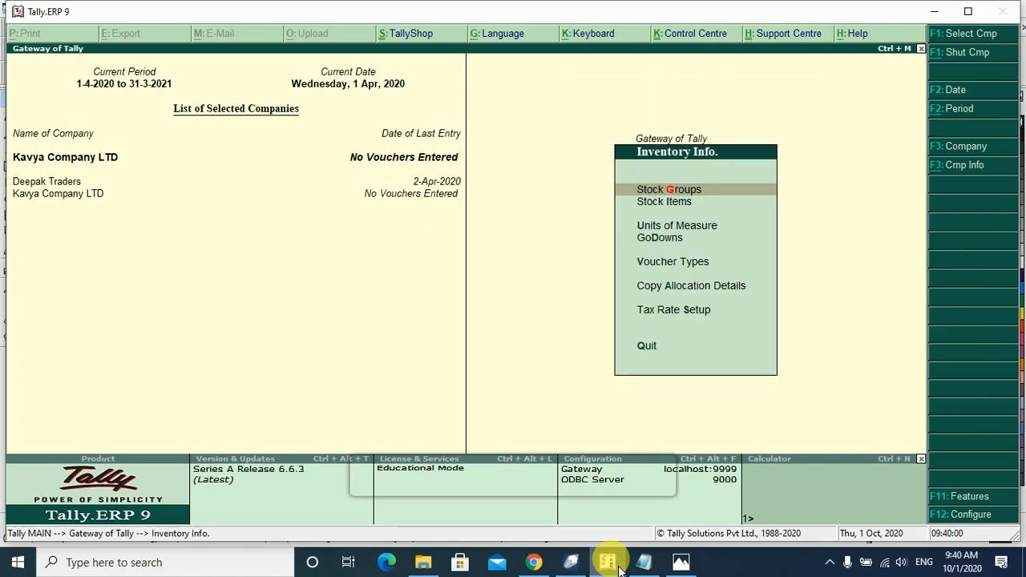
pyautogui.press('Return')
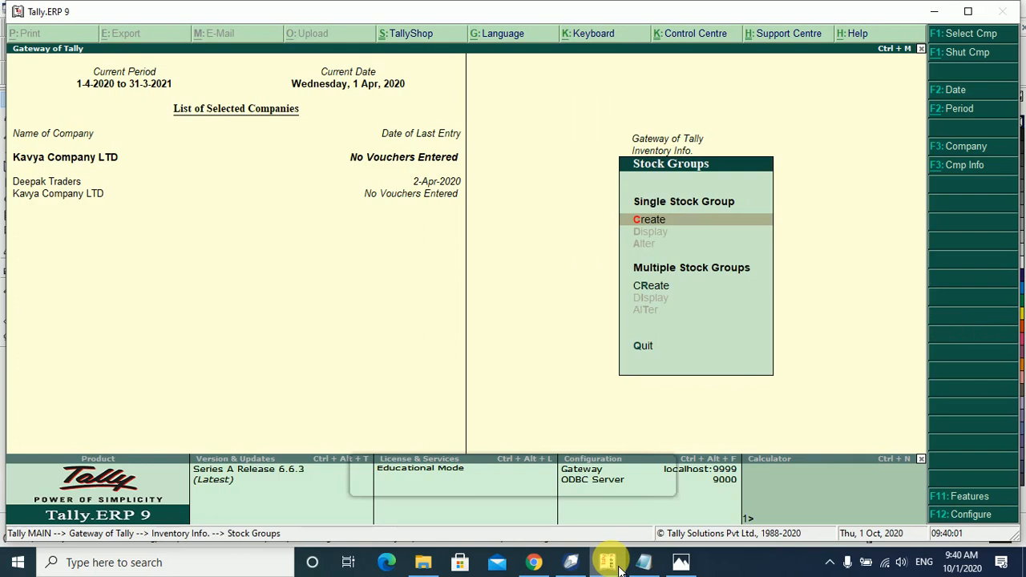
pyautogui.press('Return')
pyautogui.write('Mobile')
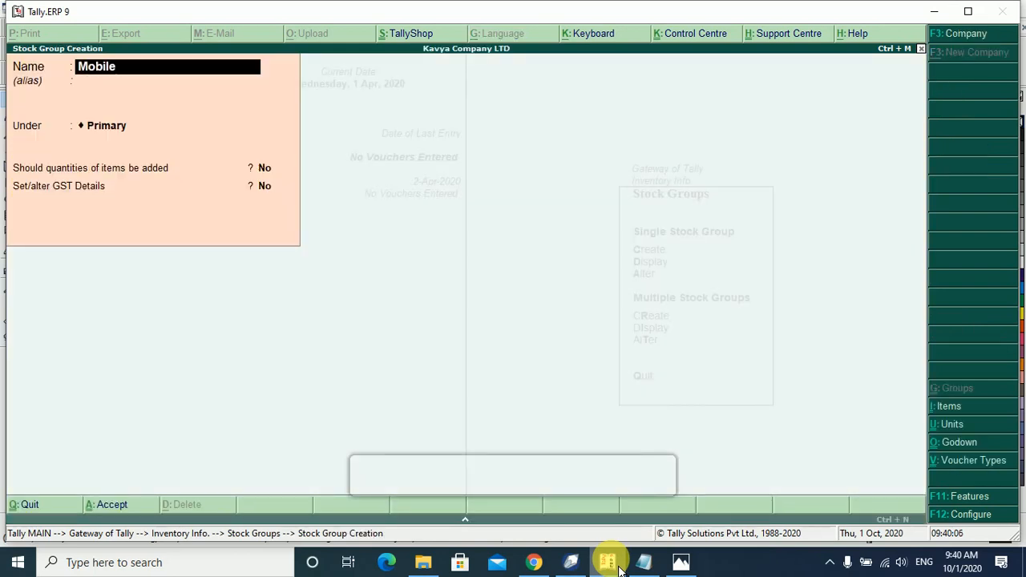
pyautogui.press('Return')
pyautogui.press('Return')
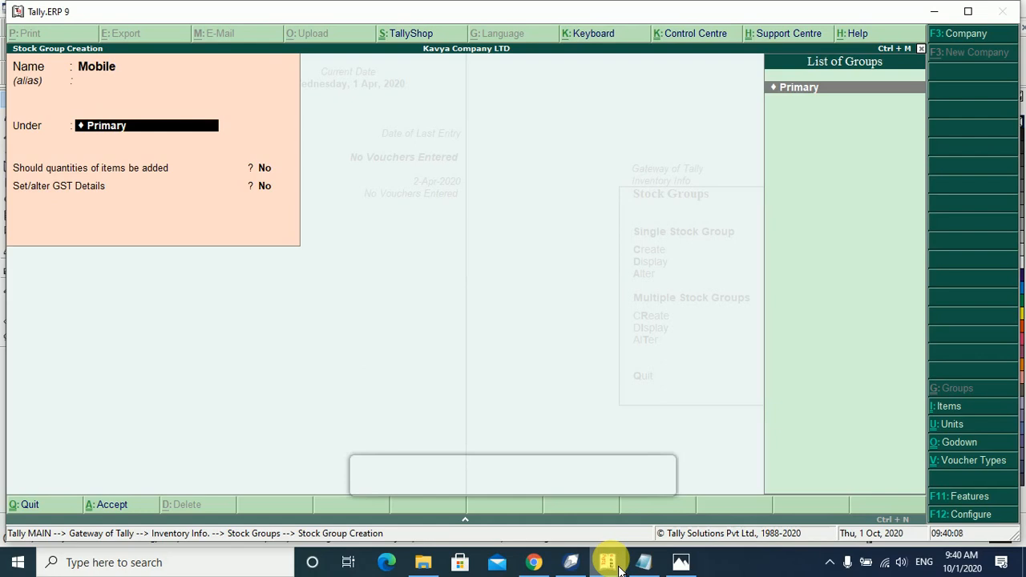
pyautogui.press('Return')
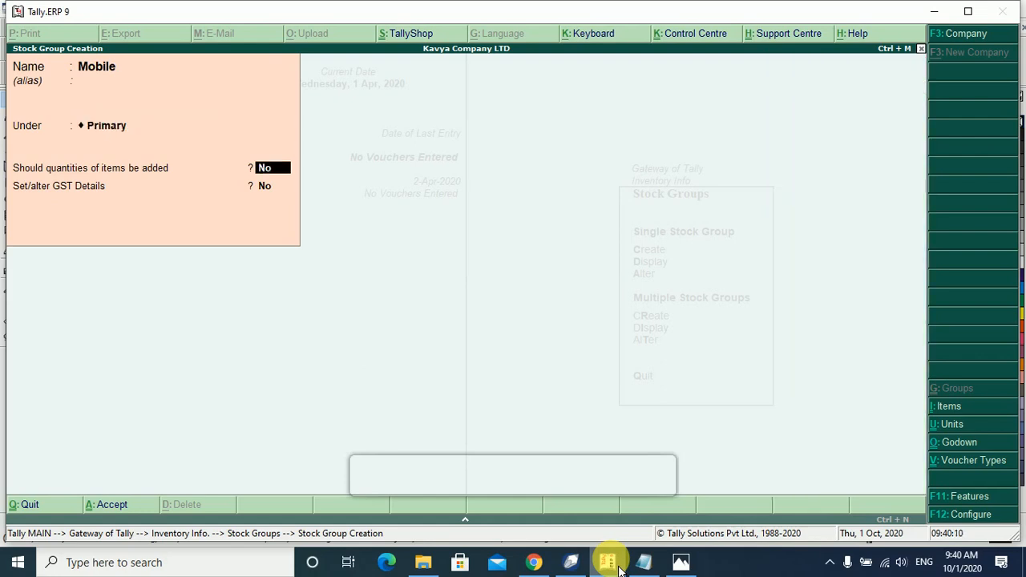
pyautogui.write('y')
pyautogui.press('Return')
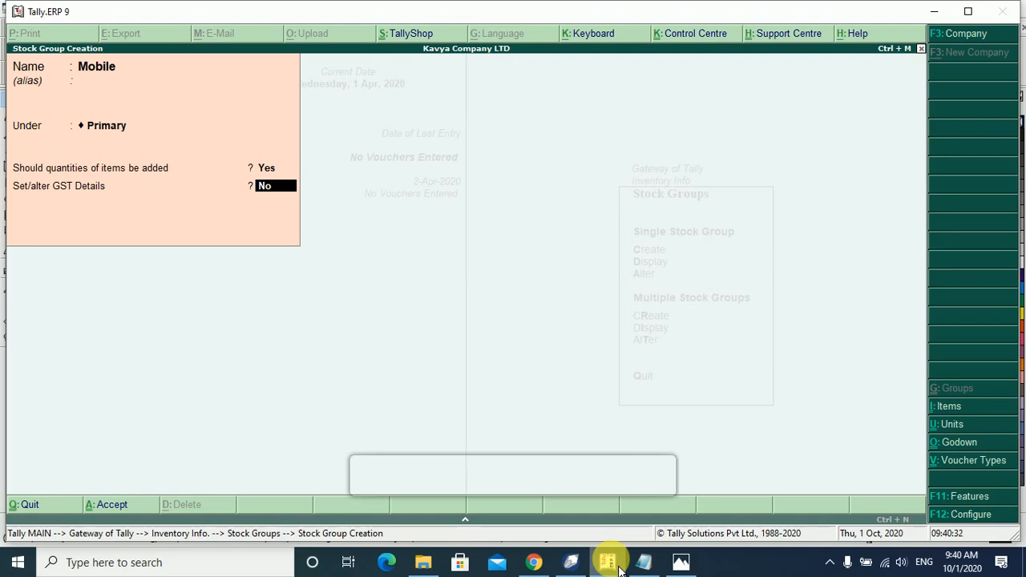
pyautogui.press('Return')
pyautogui.press('Return')
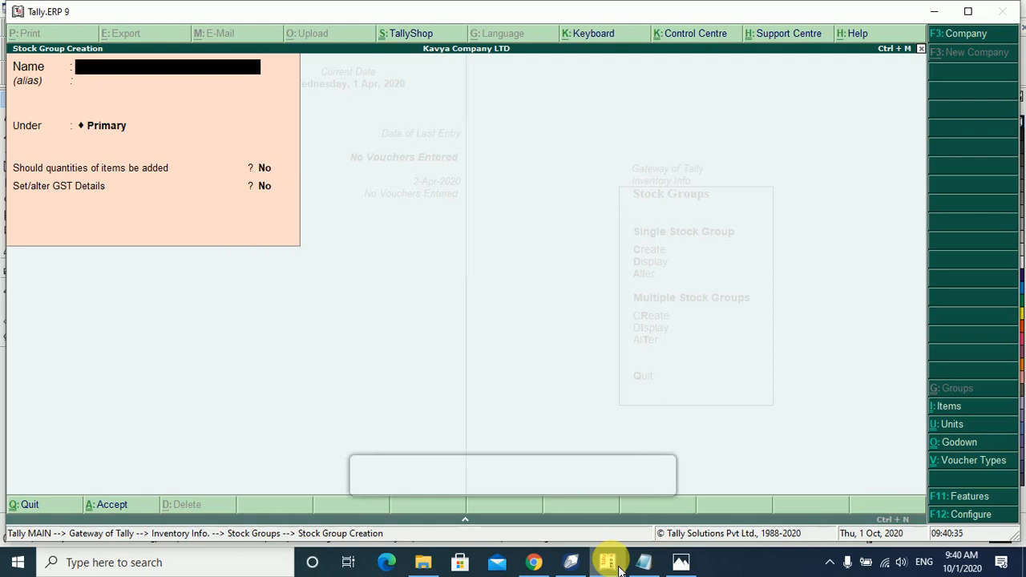
# Name the new group 'Micromax Mobile' under Mobile, with quantities added and GST details enabled.
pyautogui.write('Micromax Mobile')
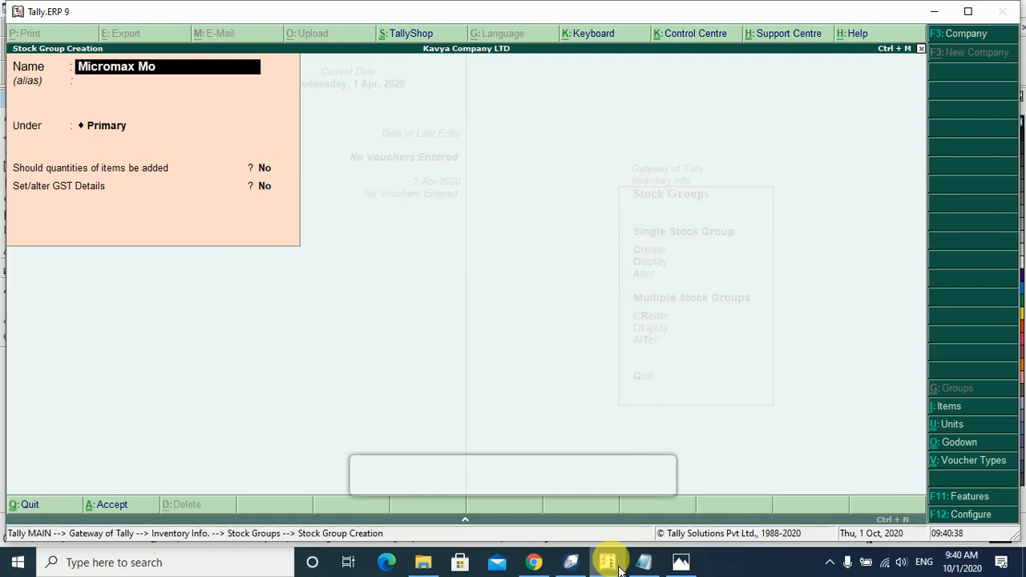
pyautogui.press('Return')
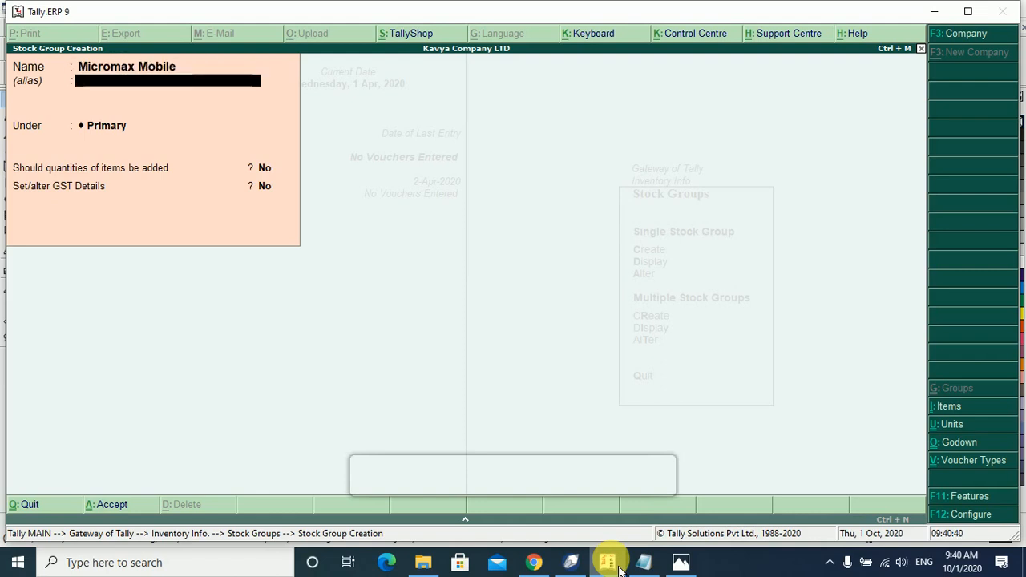
pyautogui.press('Down')
pyautogui.press('Return')
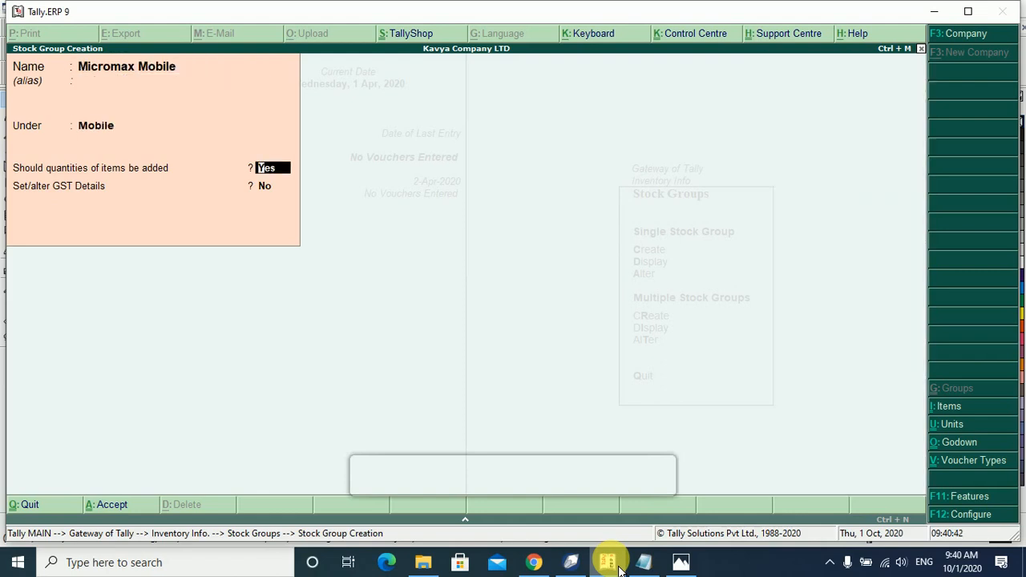
pyautogui.press('Return')
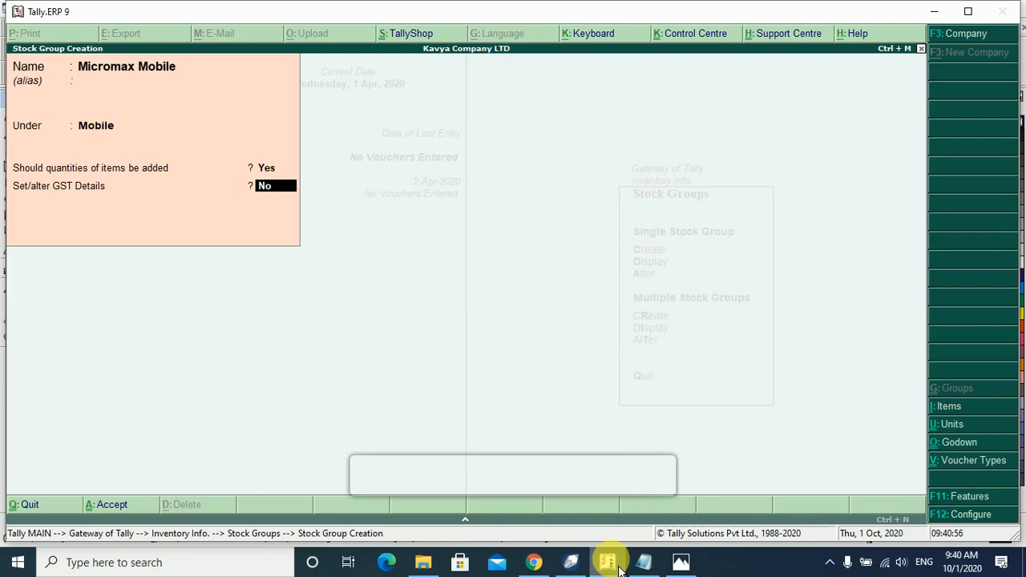
pyautogui.write('y')
pyautogui.press('Return')
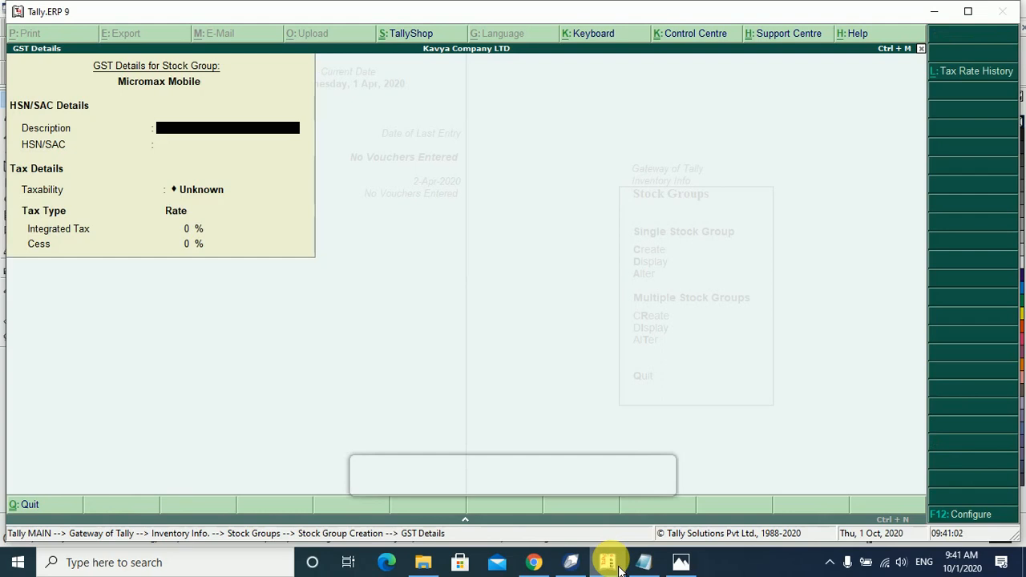
# Enter description 'Micromax Mobile' and HSN/SAC 2020, checked against the Notepad notes.
pyautogui.write('Micromax Mobile')
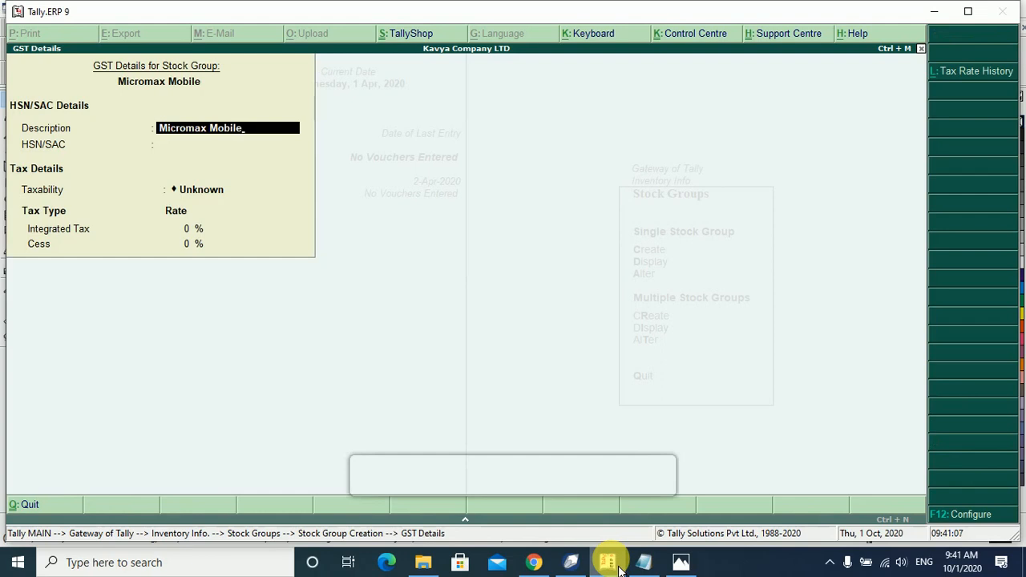
pyautogui.press('Return')
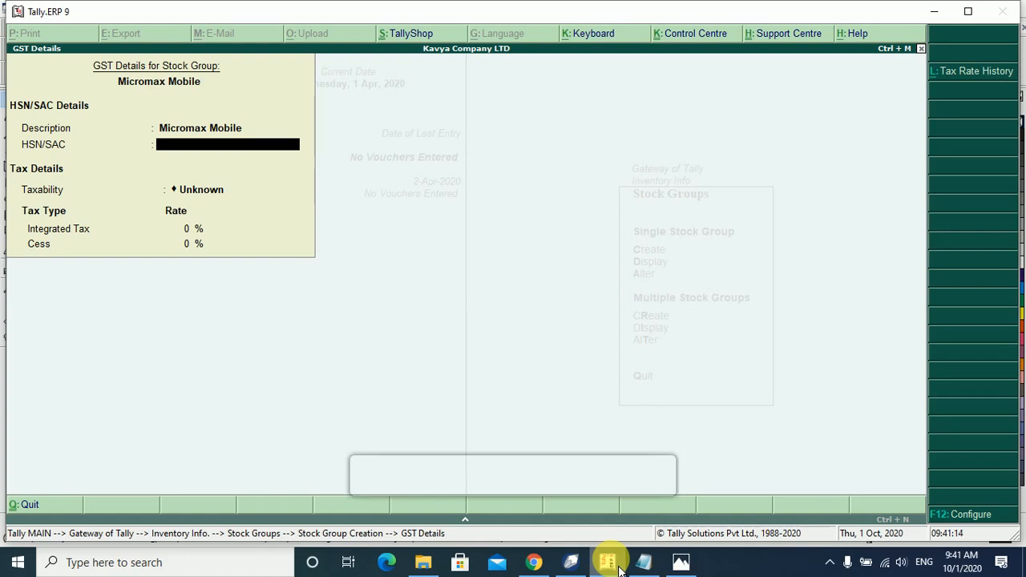
pyautogui.moveTo(645, 558)
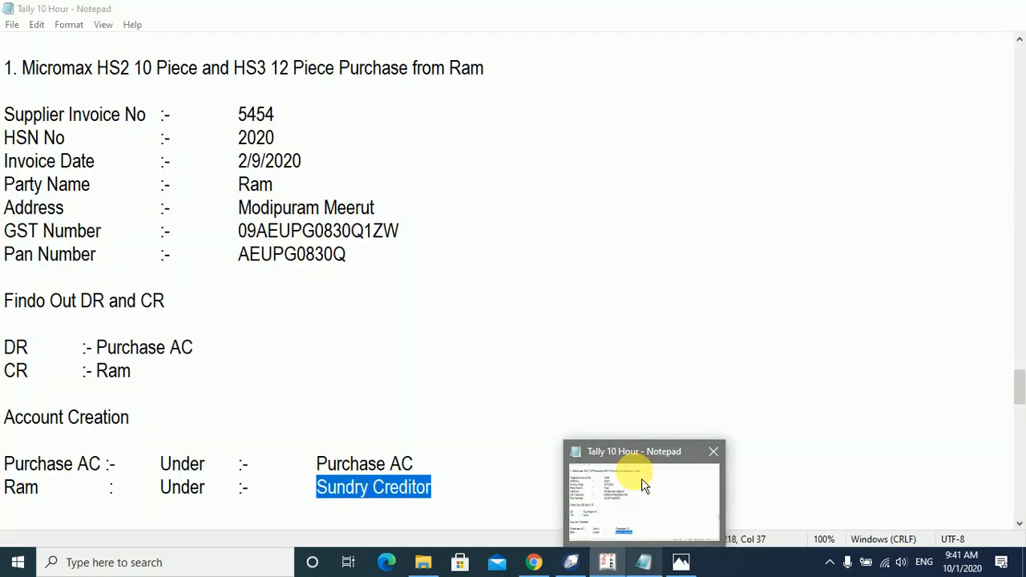
pyautogui.click(644, 488)
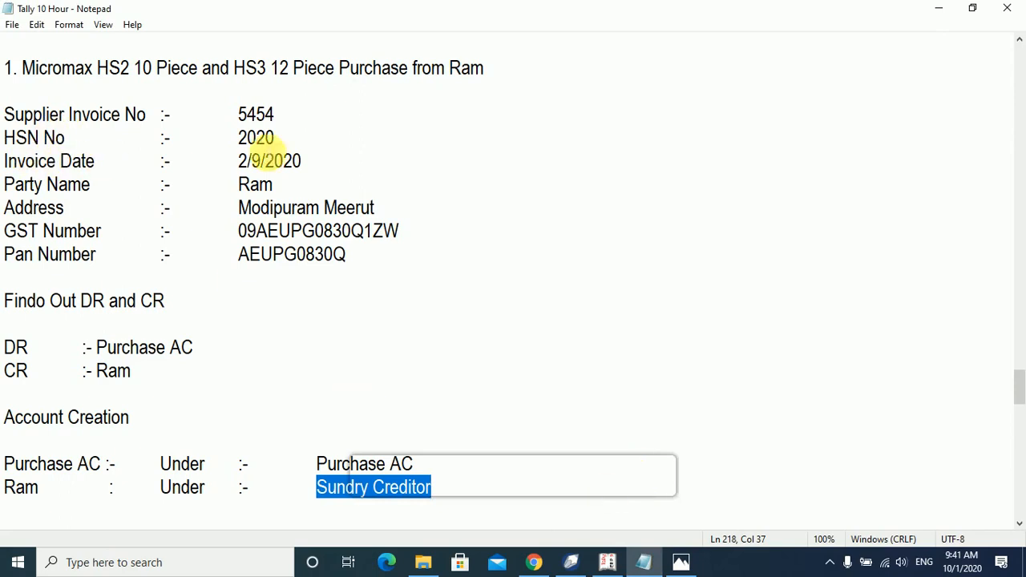
pyautogui.click(609, 562)
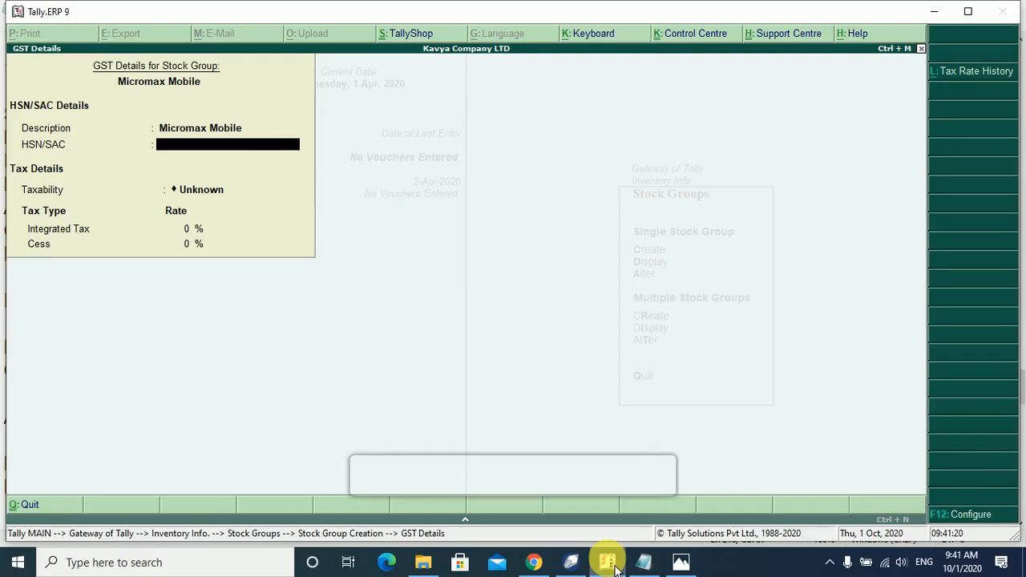
pyautogui.write('2020')
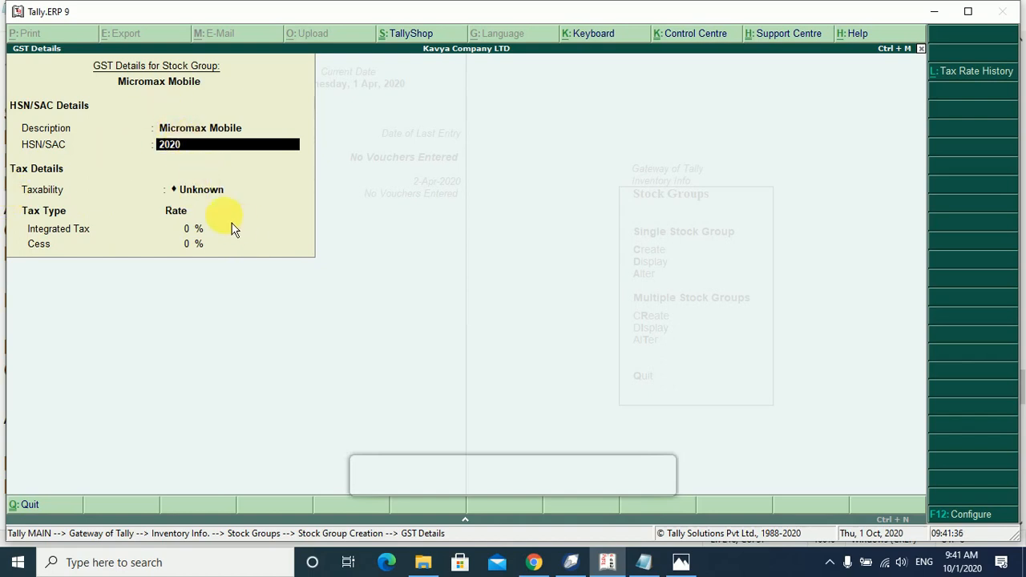
pyautogui.press('Return')
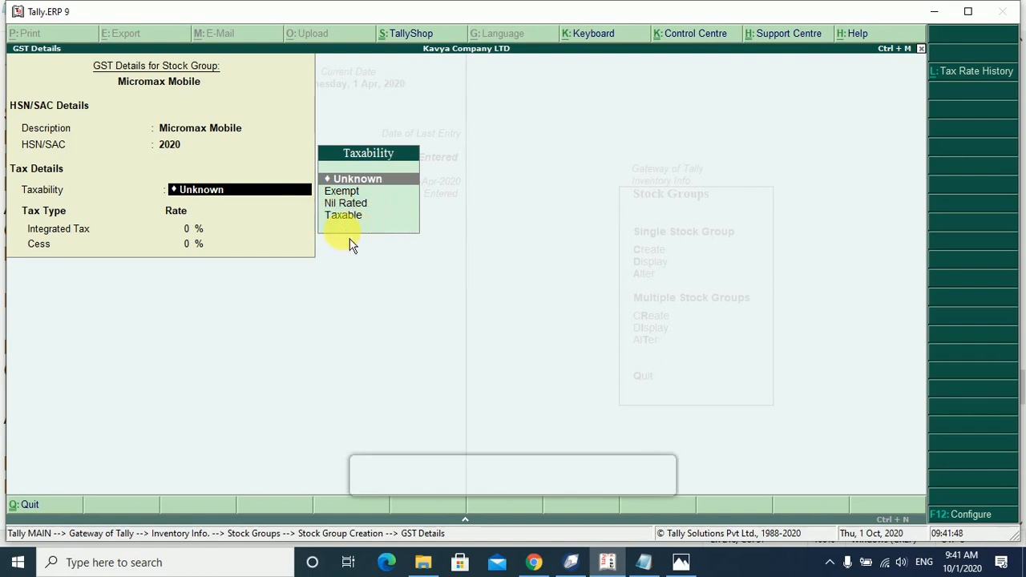
# Set taxability to Taxable with 12% integrated tax and cess left at 0.
pyautogui.press('Down')
pyautogui.press('Down')
pyautogui.press('Down')
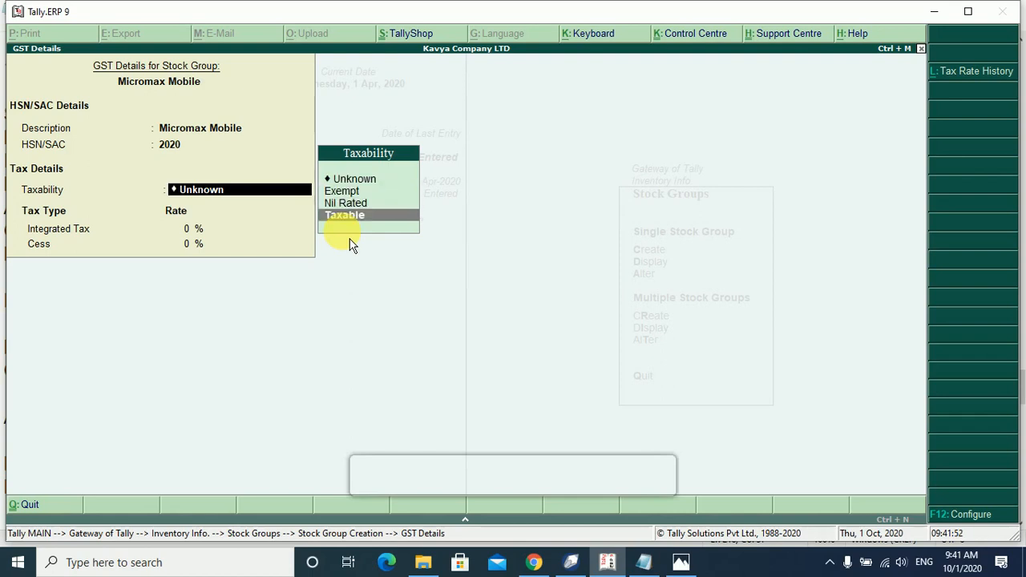
pyautogui.press('Return')
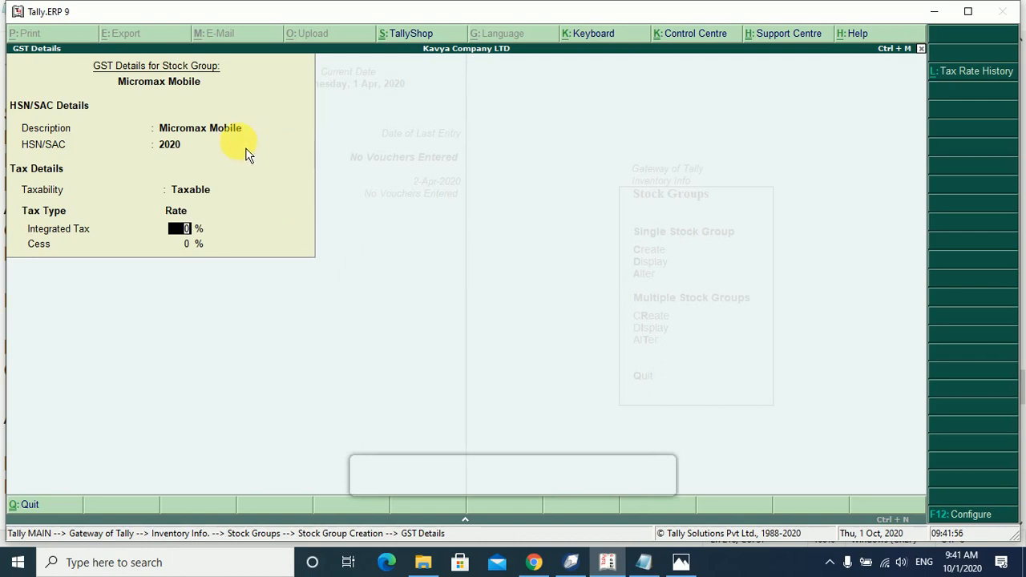
pyautogui.write('12')
pyautogui.press('Return')
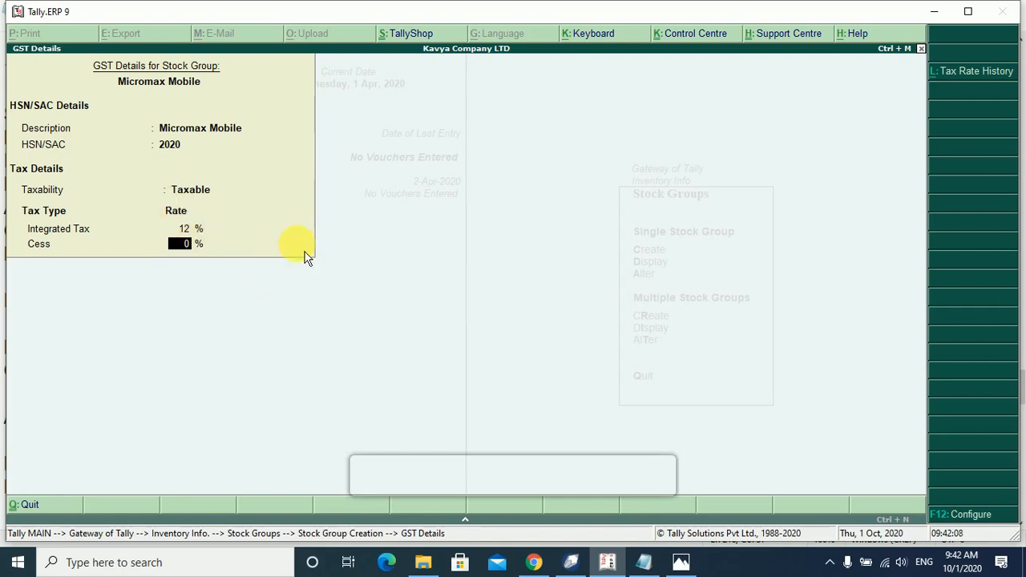
pyautogui.press('Return')
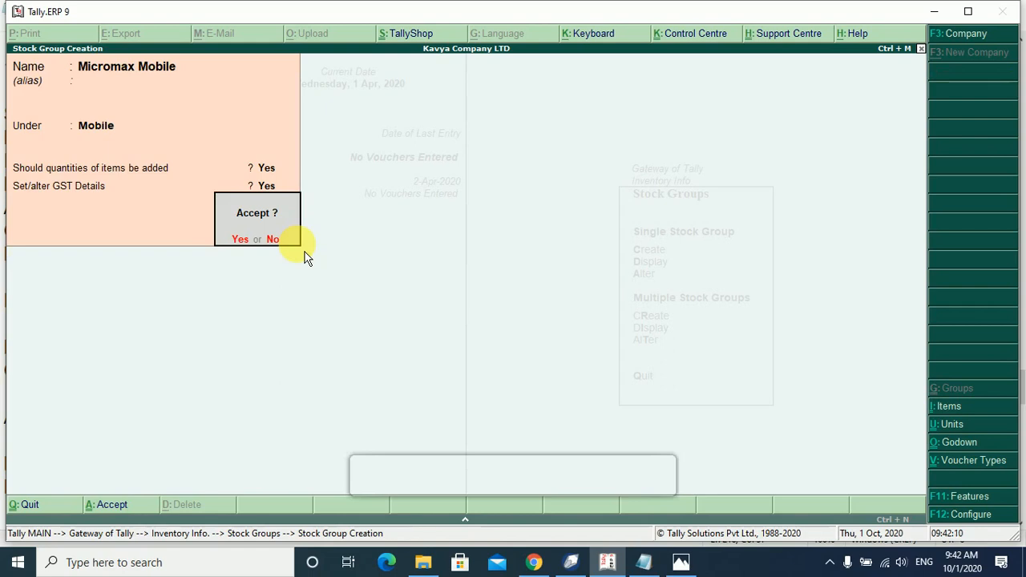
# Save Micromax Mobile and start 'Samsung Mobile' under Mobile with quantities and GST details on.
pyautogui.press('Return')
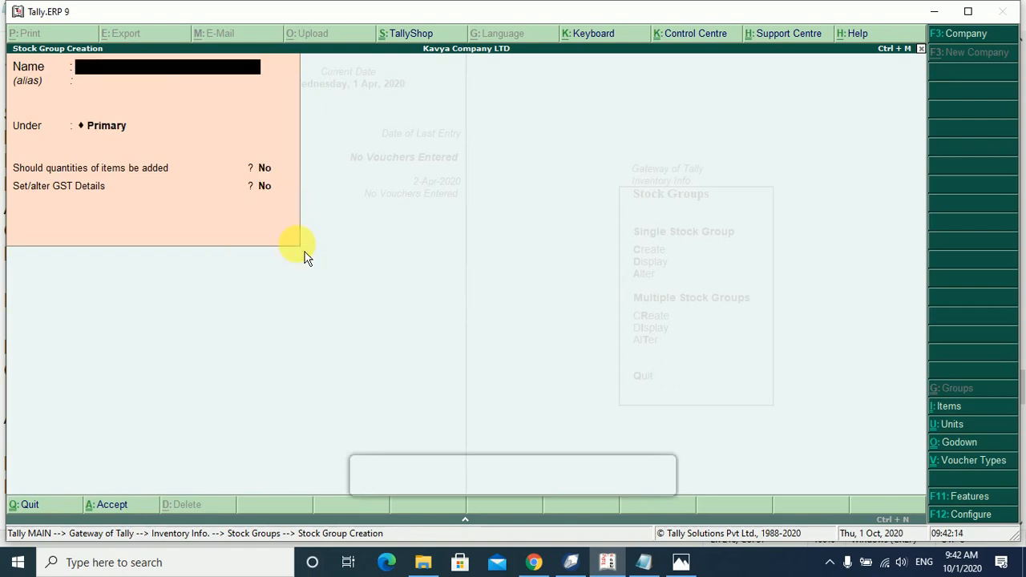
pyautogui.write('Samsung Mobile')
pyautogui.press('Return')
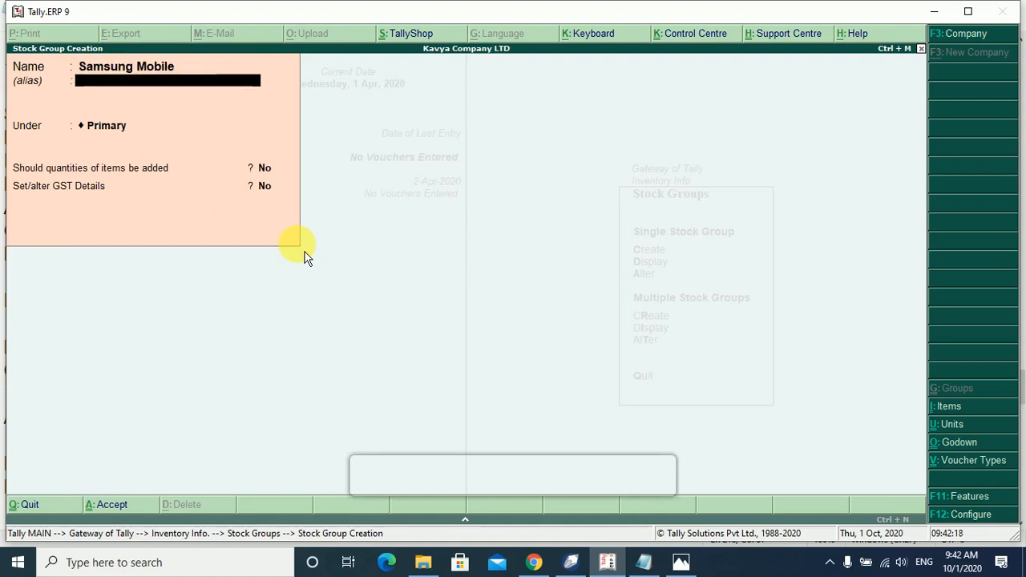
pyautogui.press('Return')
pyautogui.press('Down')
pyautogui.press('Down')
pyautogui.press('Return')
pyautogui.write('y')
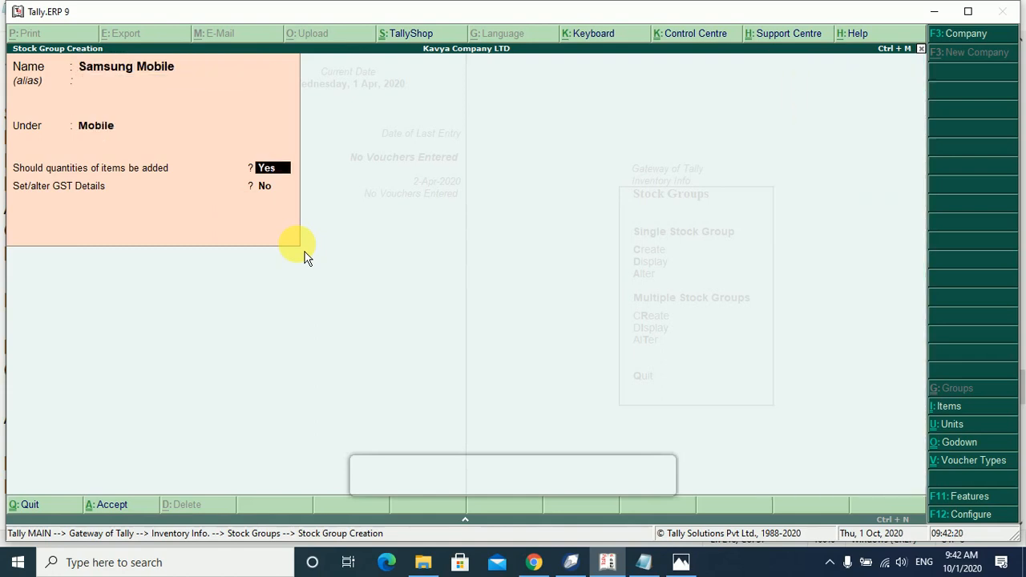
pyautogui.press('Return')
pyautogui.write('y')
pyautogui.press('Return')
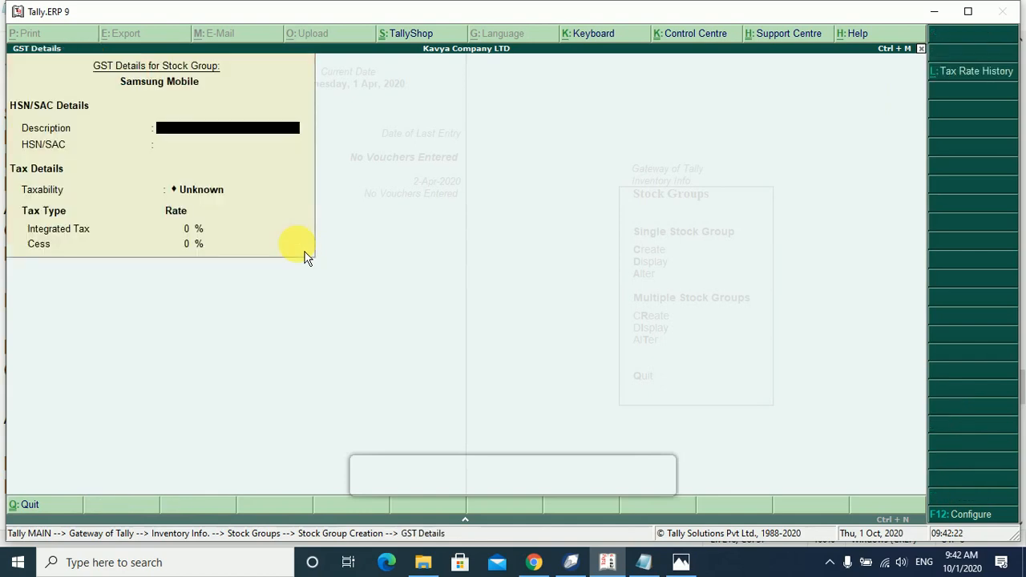
# Enter GST details: description 'Samsung Mobile', HSN 2025, Taxable, 9% integrated tax.
pyautogui.write('Samsung Mobile')
pyautogui.press('Return')
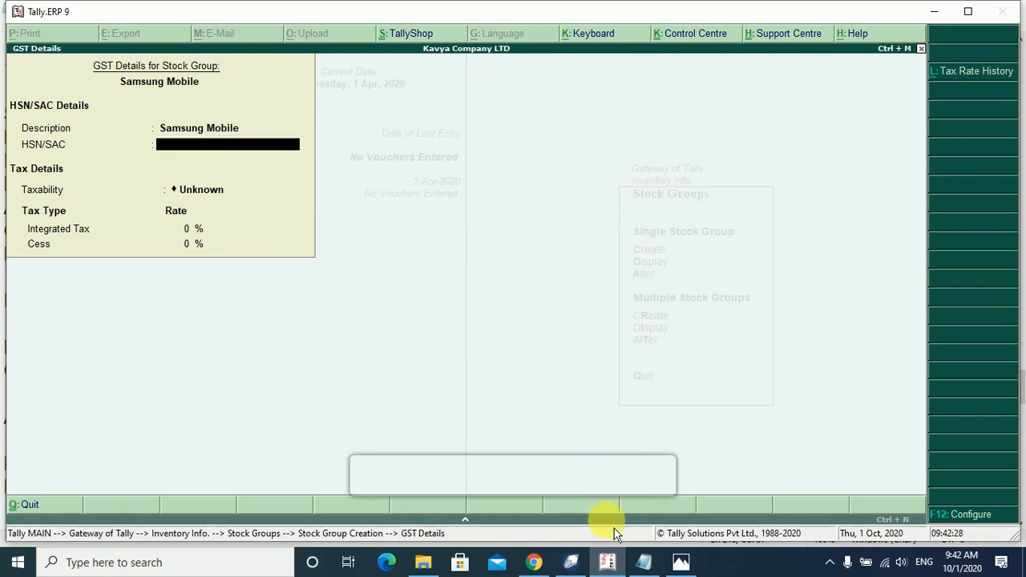
pyautogui.write('2025')
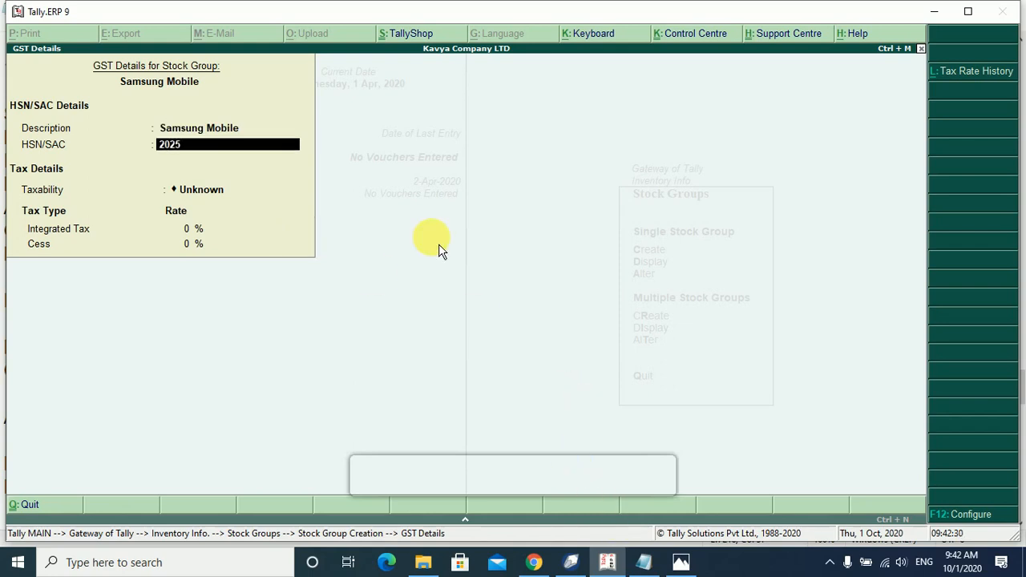
pyautogui.press('Return')
pyautogui.press('Down')
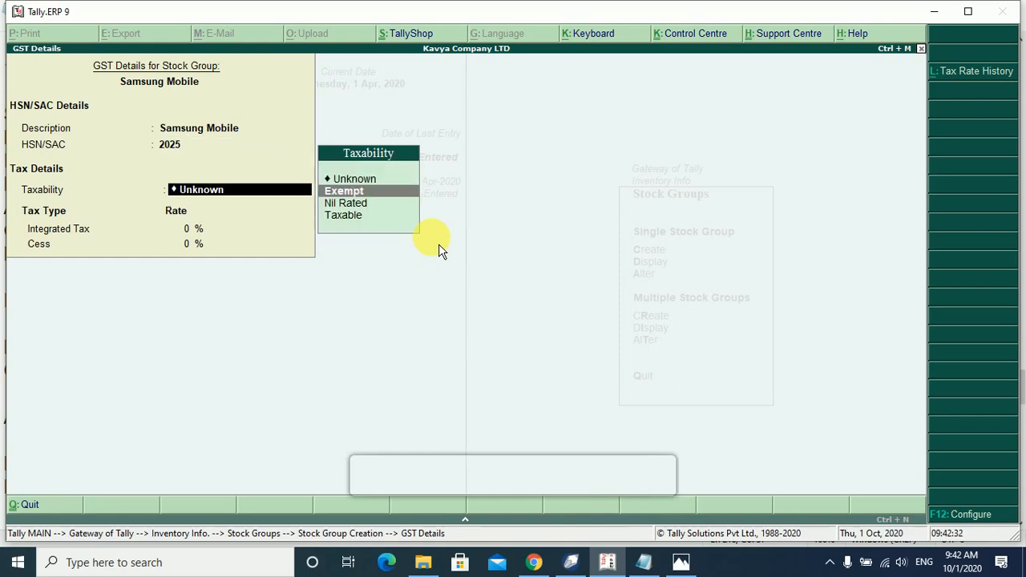
pyautogui.press('Down')
pyautogui.press('Down')
pyautogui.press('Return')
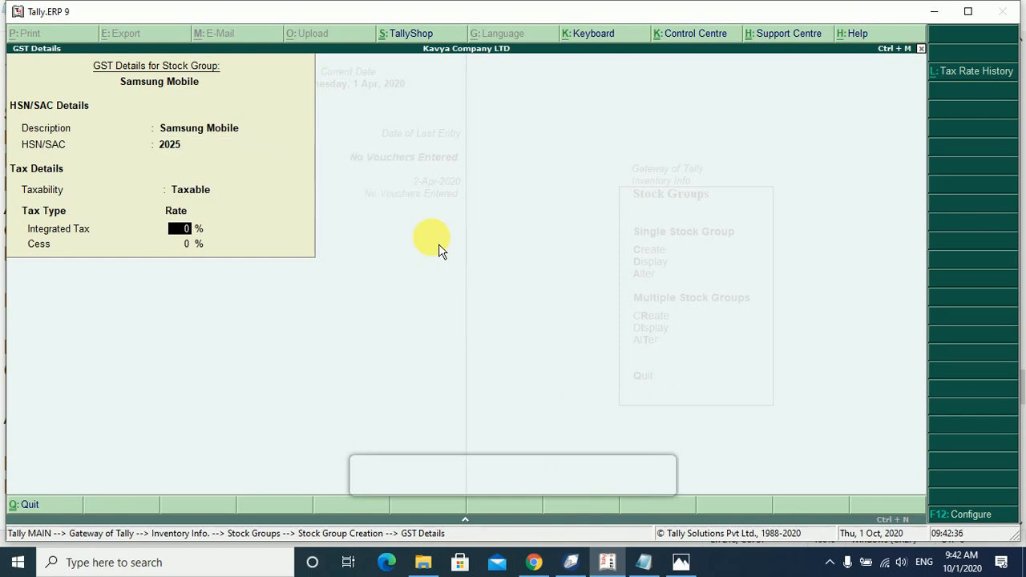
pyautogui.write('9')
pyautogui.press('Return')
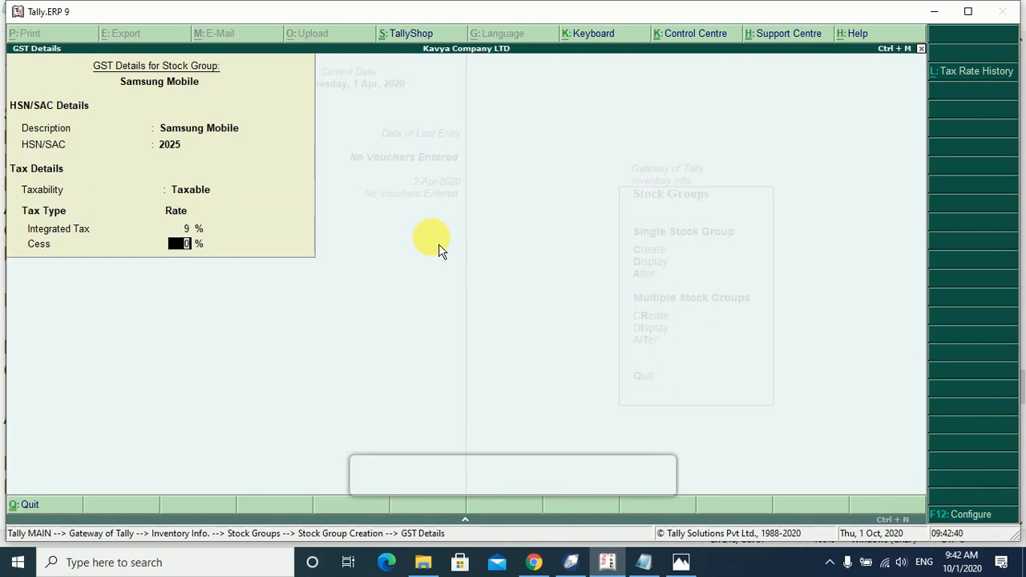
# Check the tax rate history twice, then leave the GST Details screen.
pyautogui.click(980, 74)
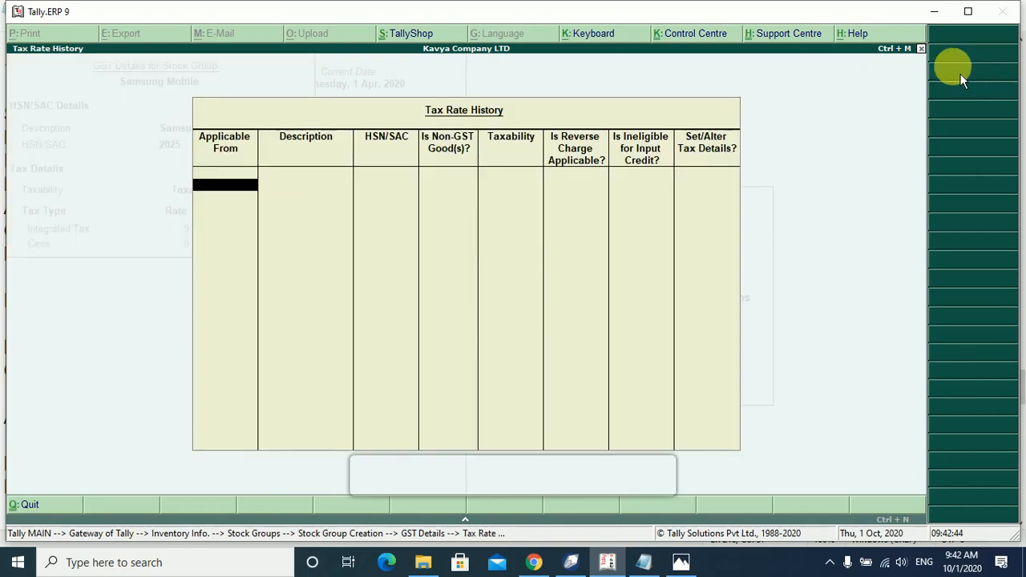
pyautogui.press('Escape')
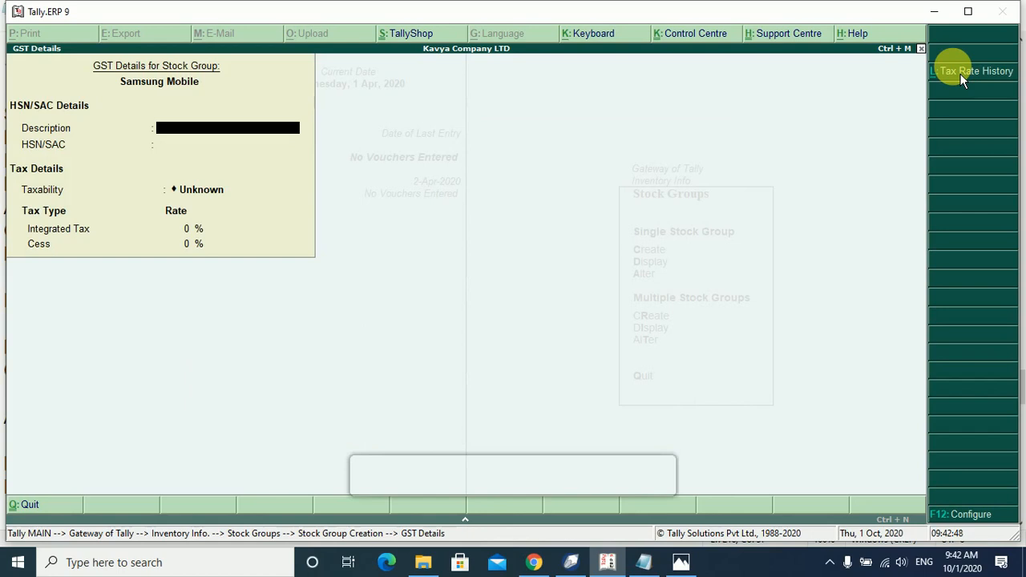
pyautogui.click(961, 74)
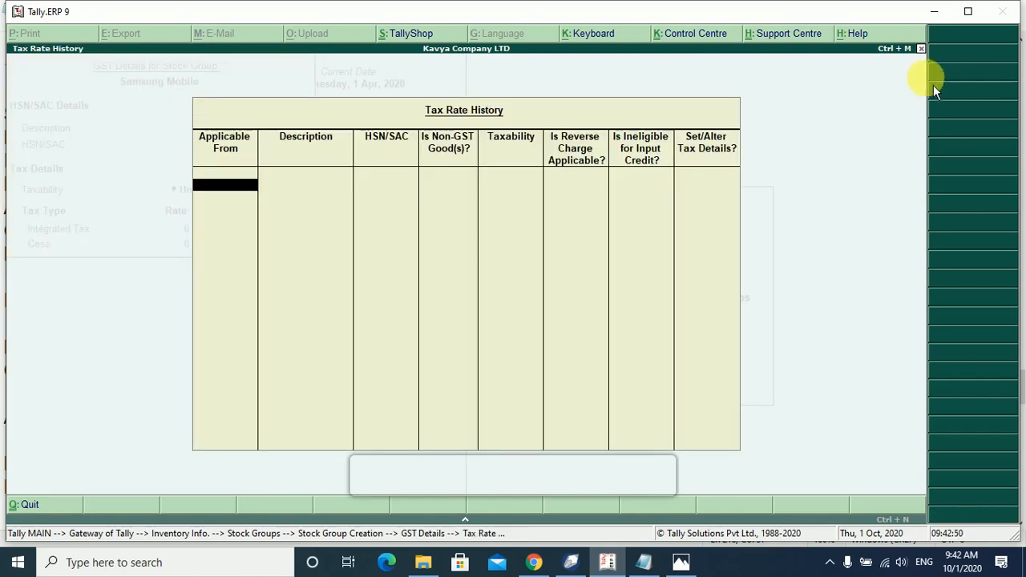
pyautogui.press('Escape')
pyautogui.press('Escape')
pyautogui.press('Return')
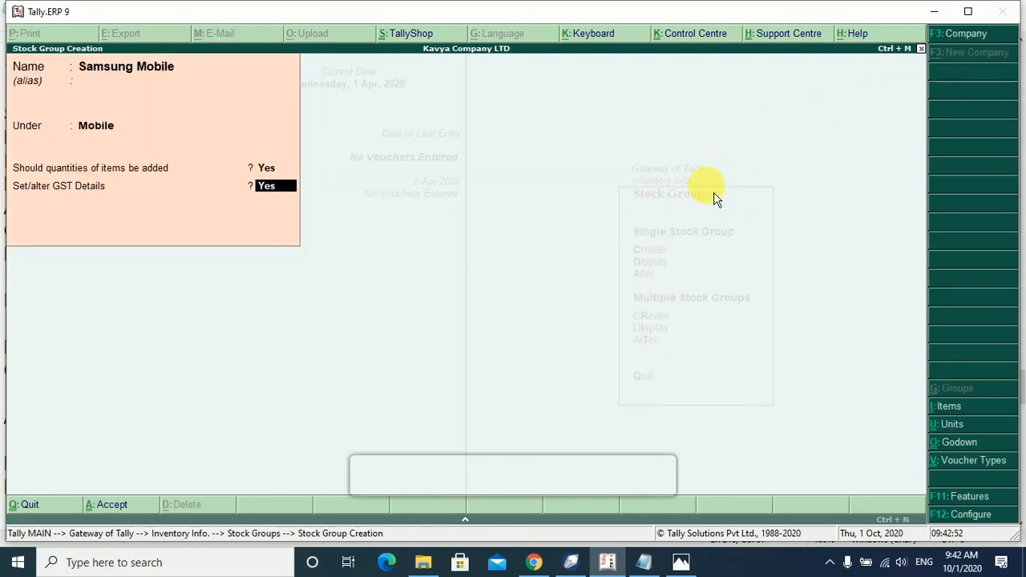
pyautogui.press('Escape')
# Discard the unsaved group and restart stock group creation with the name 'Samsung Mobile'.
pyautogui.press('Return')
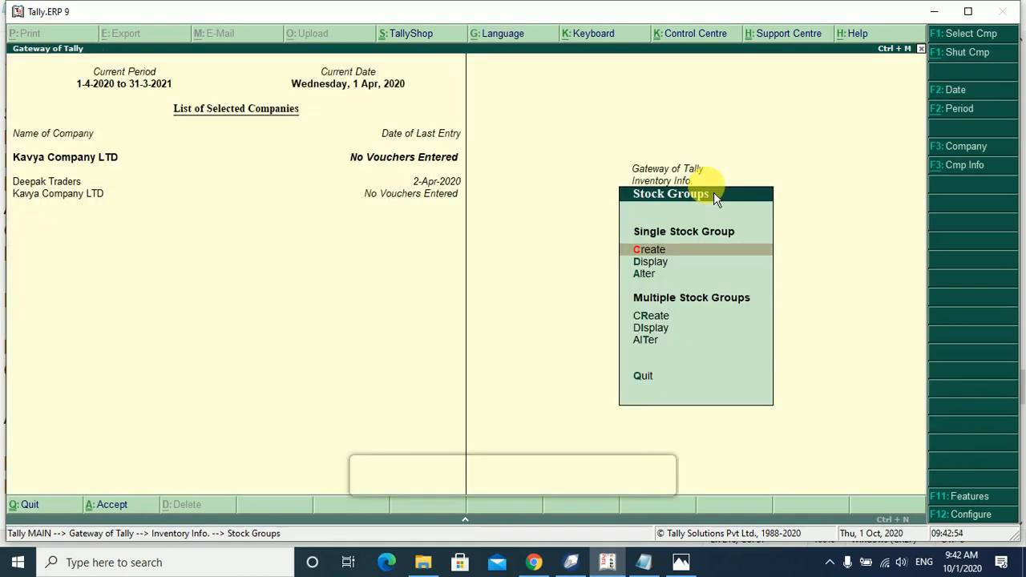
pyautogui.press('Down')
pyautogui.press('Down')
pyautogui.press('Return')
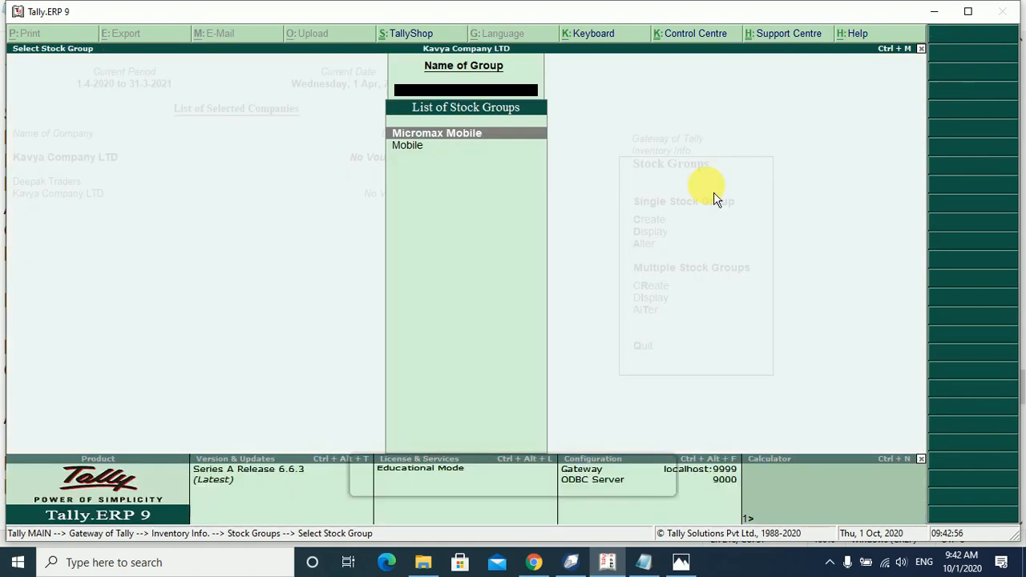
pyautogui.press('Escape')
pyautogui.press('Escape')
pyautogui.press('Down')
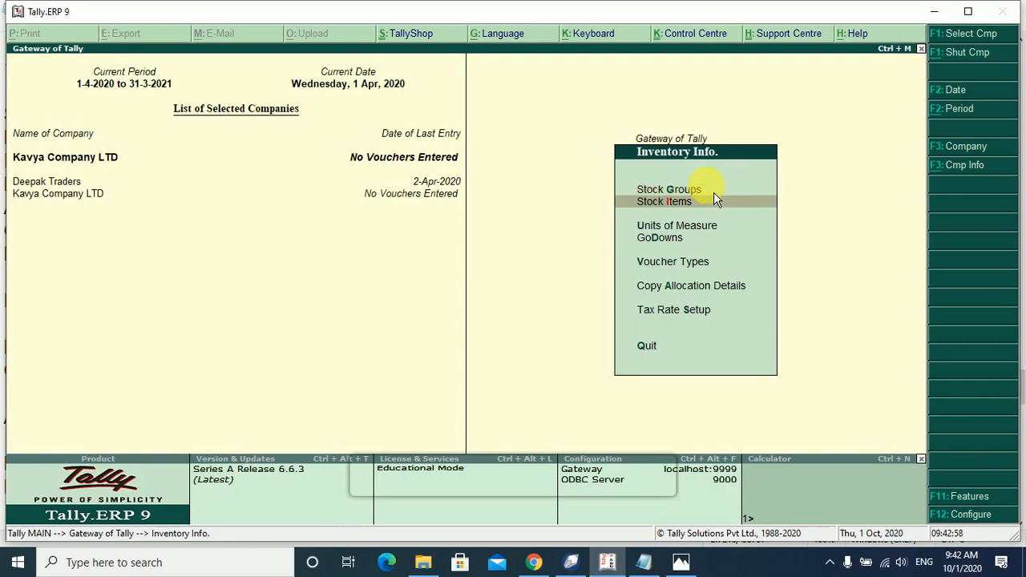
pyautogui.press('Up')
pyautogui.press('Return')
pyautogui.press('Return')
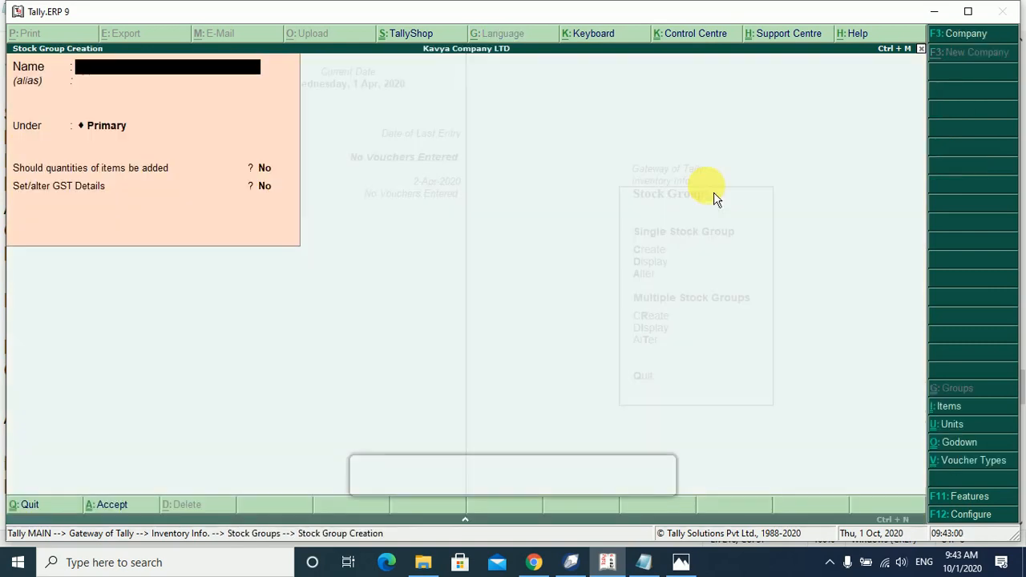
pyautogui.write('Samsung Mobile')
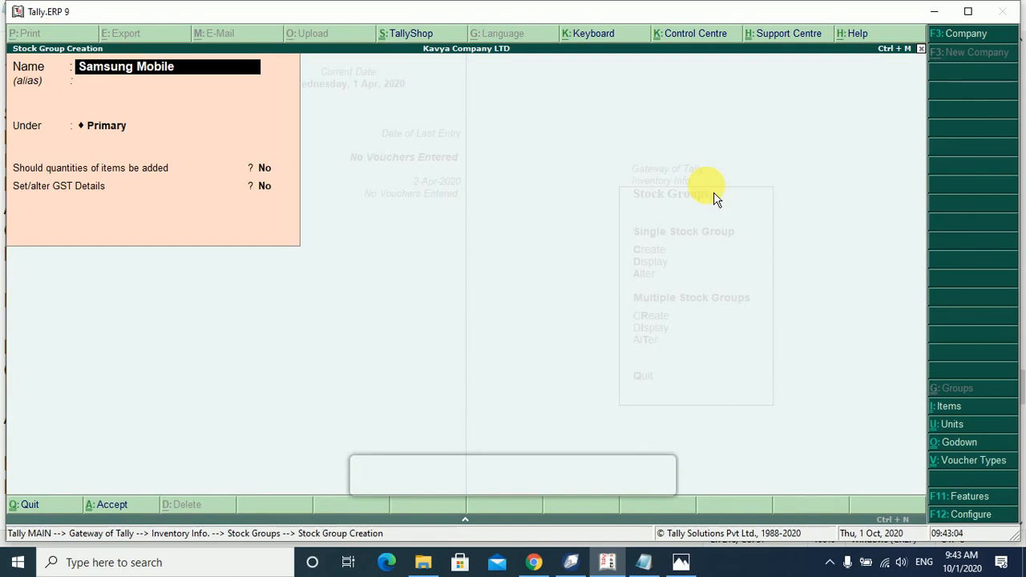
# Place Samsung Mobile under Mobile, with quantities added and GST details set to Yes.
pyautogui.press('Return')
pyautogui.press('Down')
pyautogui.press('Down')
pyautogui.press('Return')
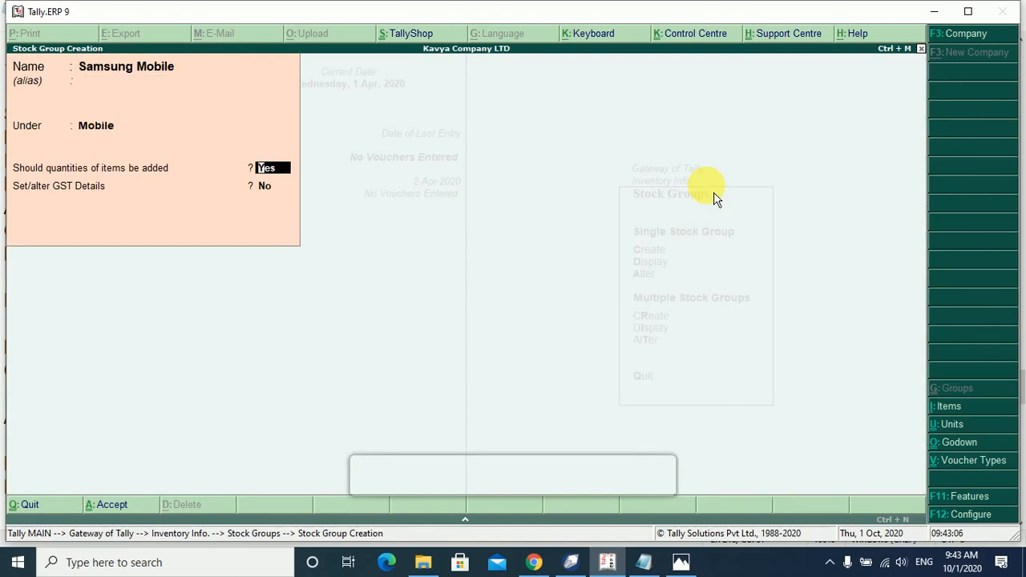
pyautogui.press('Return')
pyautogui.press('y')
pyautogui.press('Return')
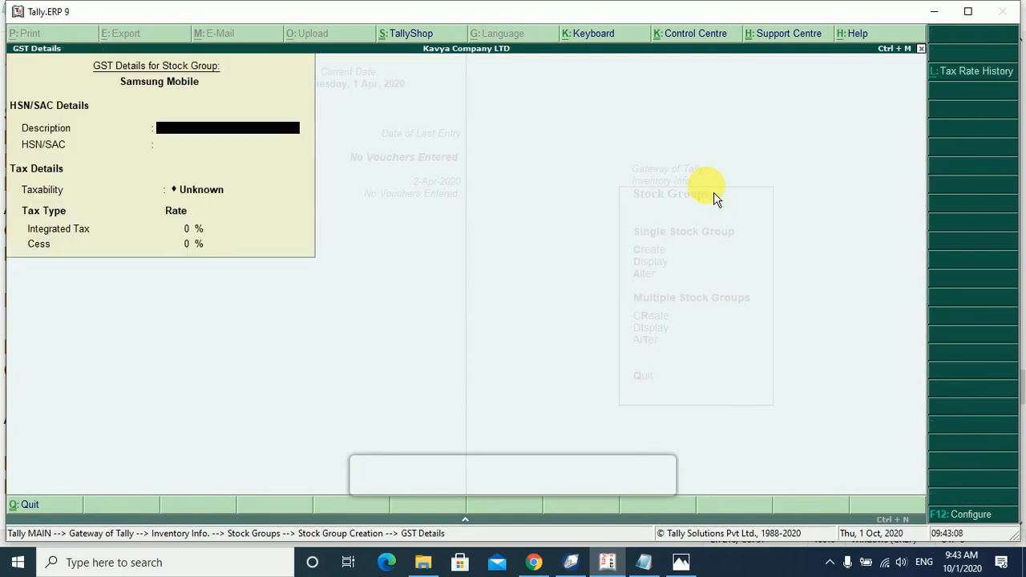
# In Tax Rate History, enter date 1-Apr-2020, description 'Samsung Mobile' and HSN 2025.
pyautogui.click(969, 71)
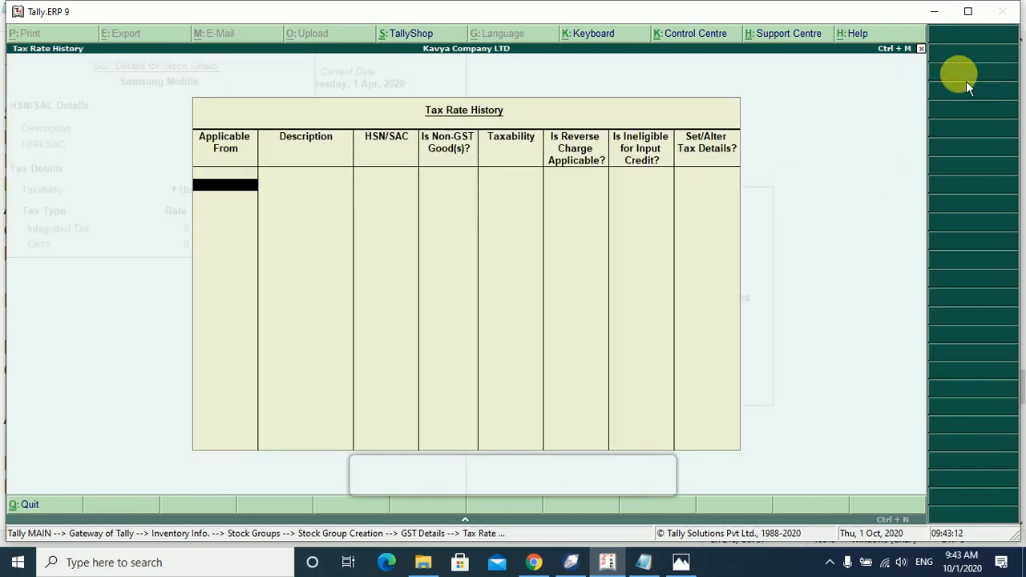
pyautogui.write('1')
pyautogui.write('-4')
pyautogui.press('Return')
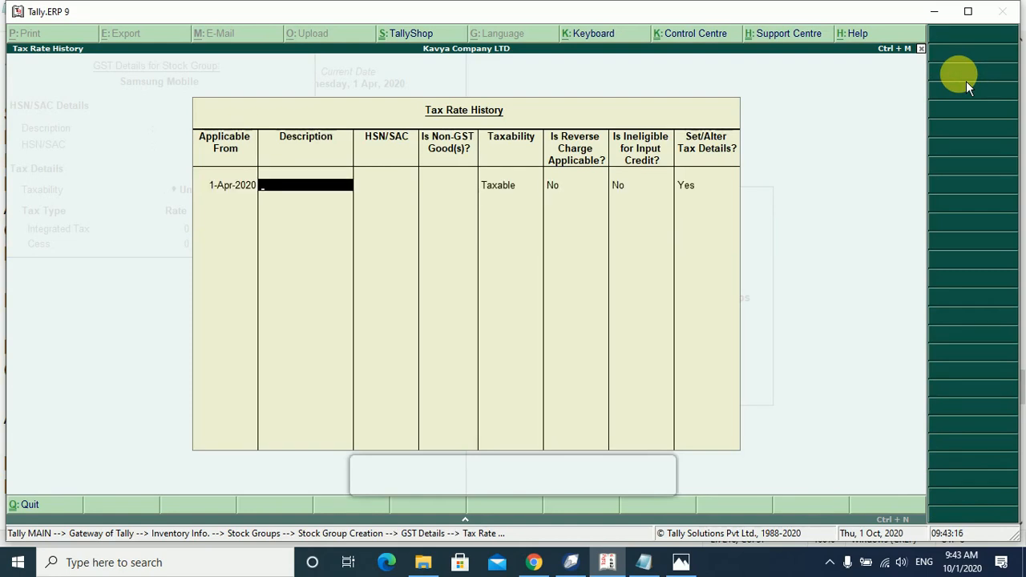
pyautogui.write('Samsung Mobile')
pyautogui.press('Return')
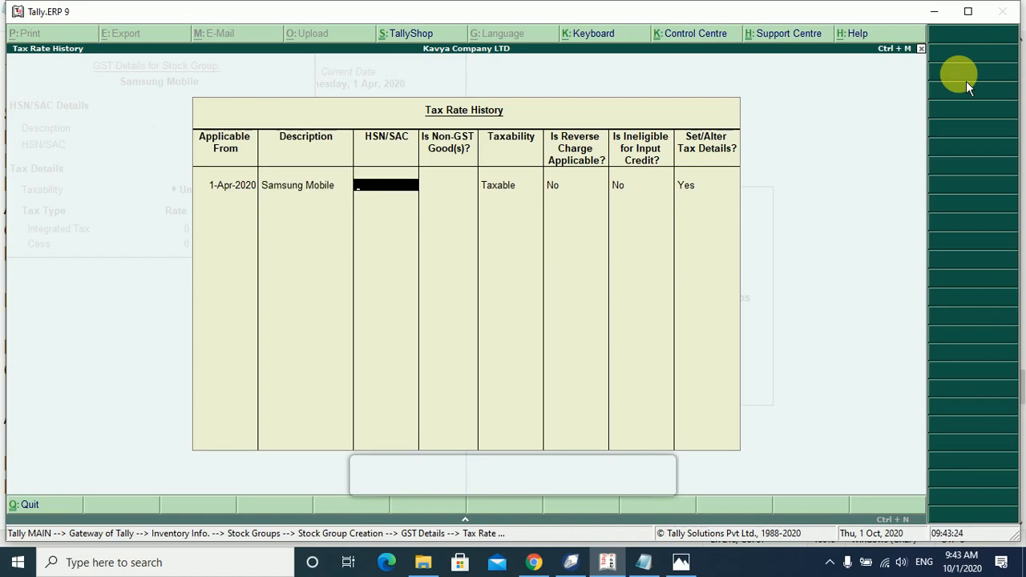
pyautogui.write('2025')
pyautogui.press('Return')
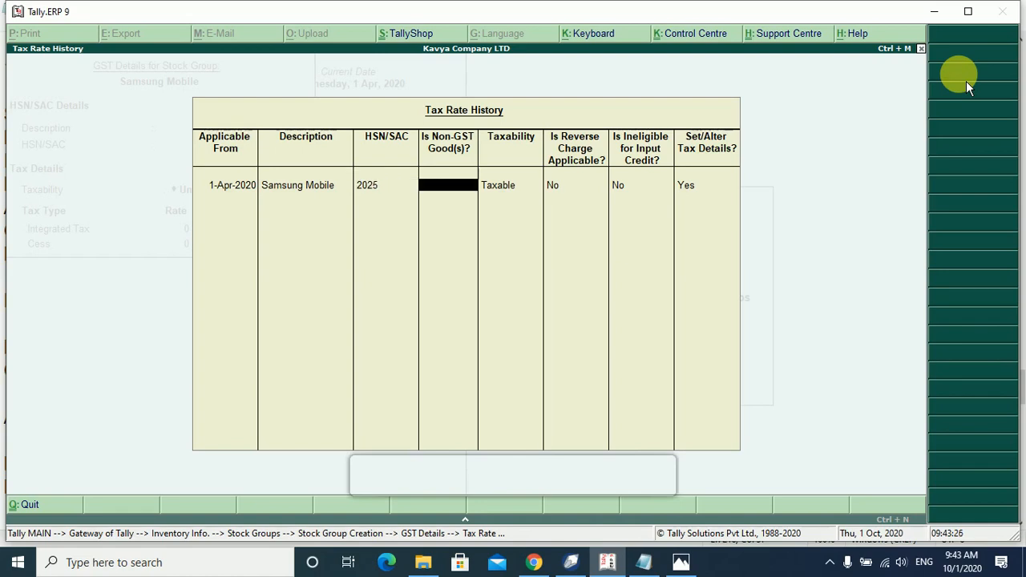
# Keep taxability Taxable and set the integrated tax rate to 9%.
pyautogui.press('Return')
pyautogui.press('Return')
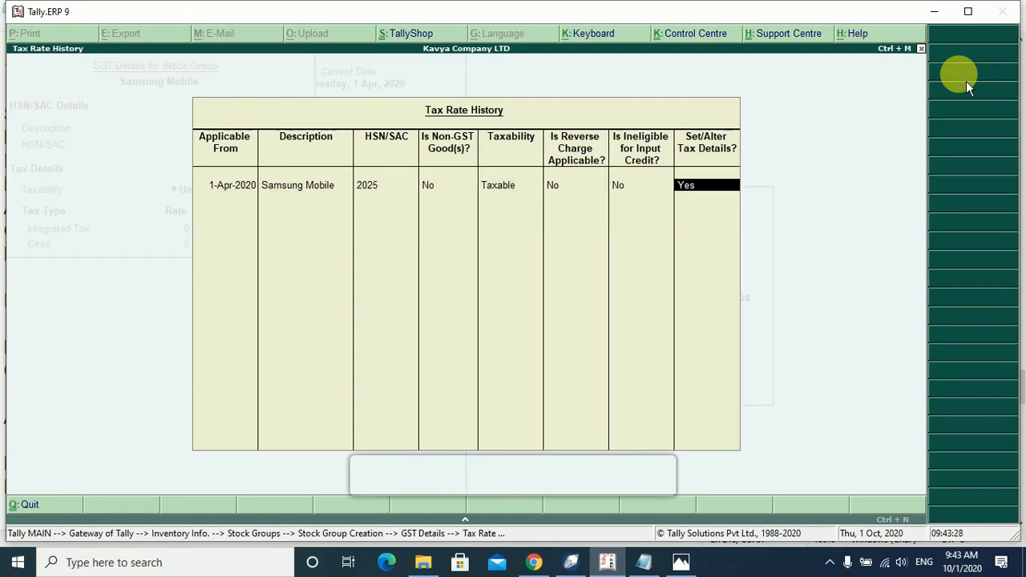
pyautogui.press('Return')
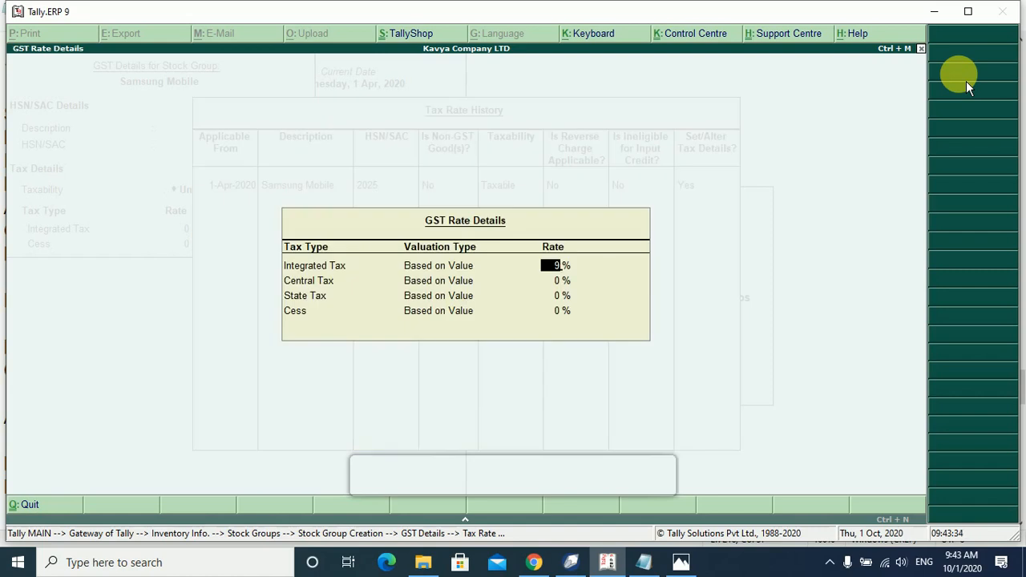
pyautogui.write('9')
pyautogui.press('Return')
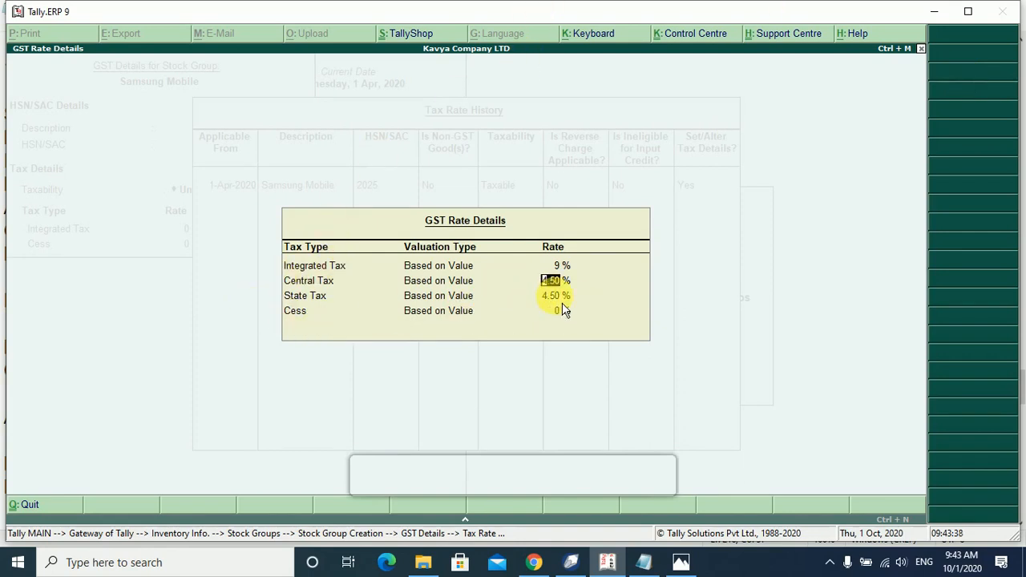
pyautogui.press('Return')
pyautogui.press('Return')
pyautogui.press('Return')
pyautogui.press('Return')
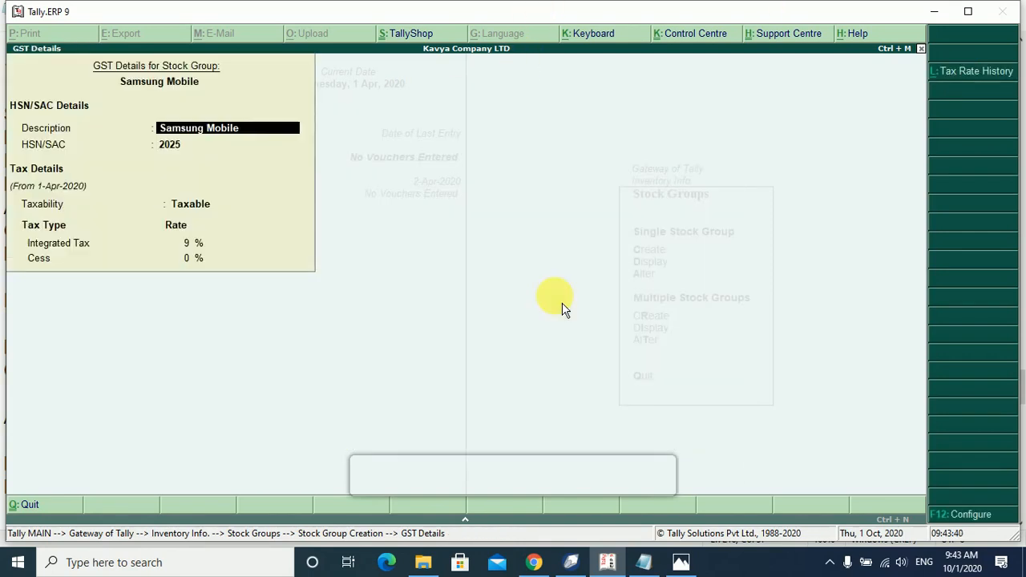
pyautogui.press('Return')
pyautogui.press('Return')
pyautogui.press('Return')
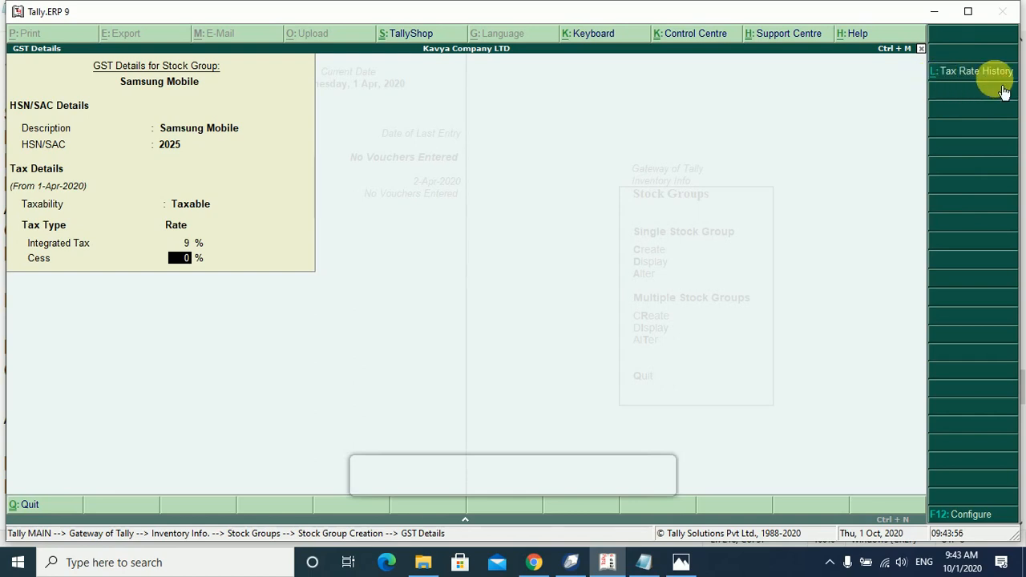
# Save the Samsung Mobile group, glance at the CorelDRAW chart, and return to Tally.
pyautogui.press('Return')
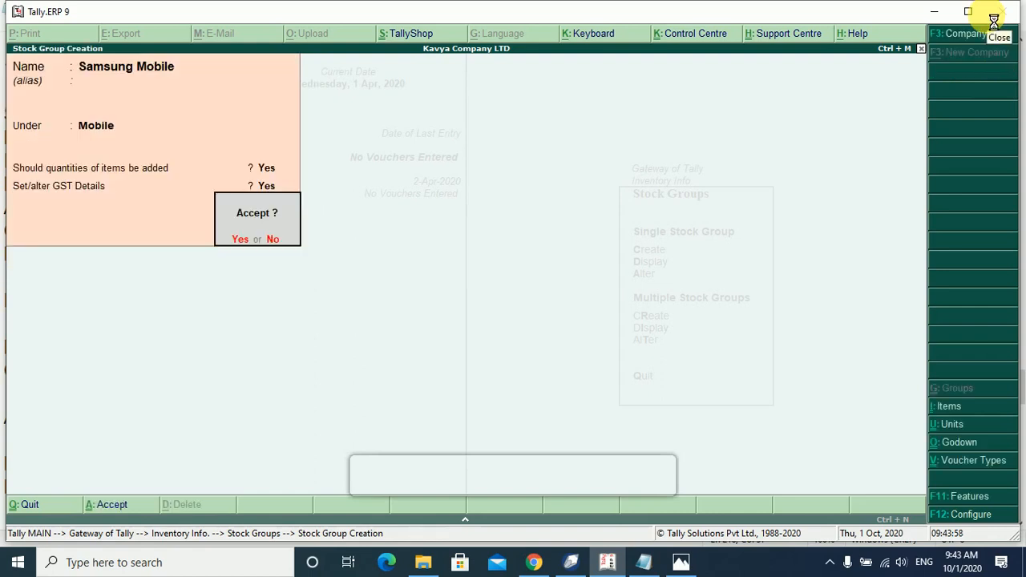
pyautogui.press('Return')
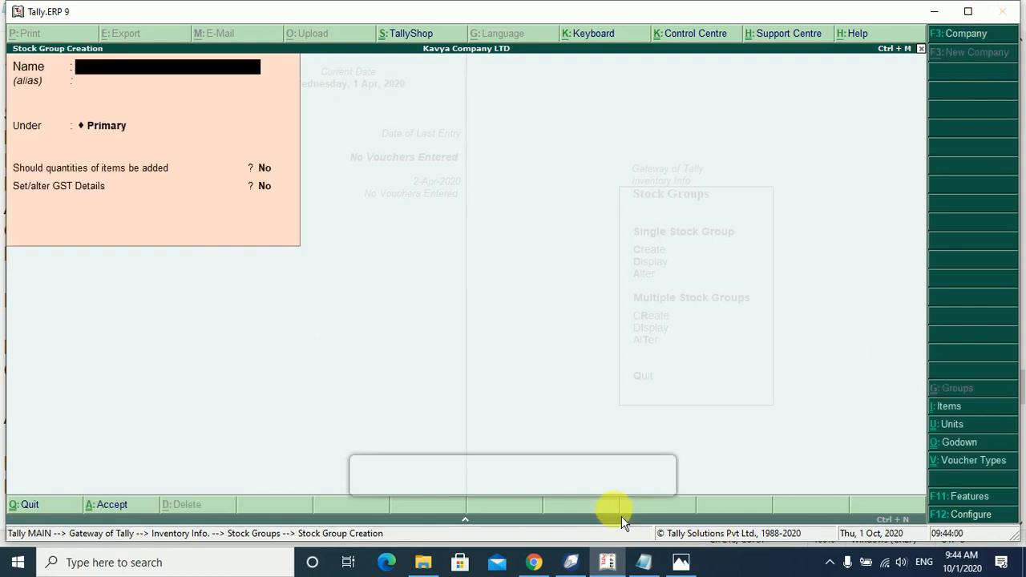
pyautogui.click(579, 564)
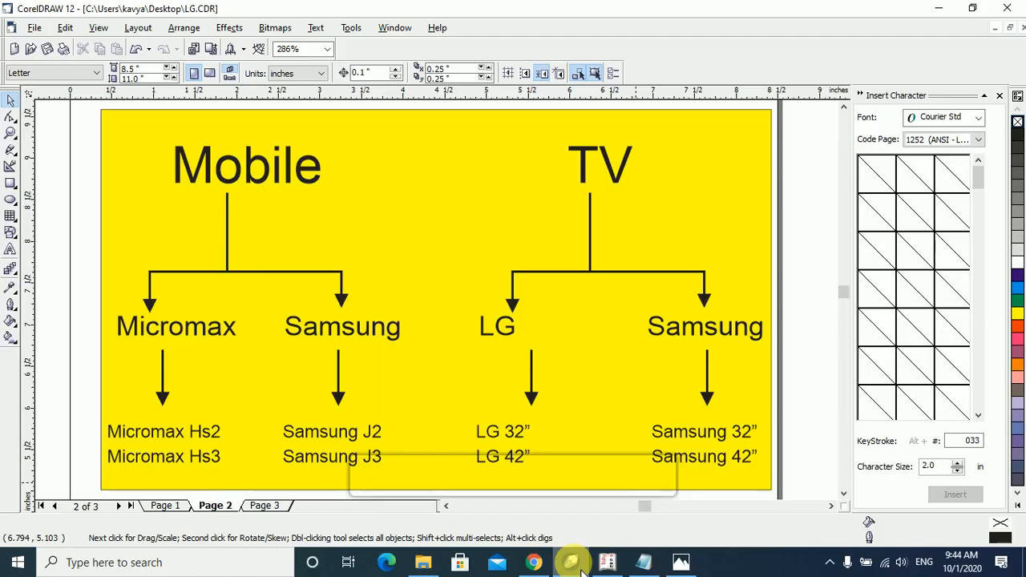
pyautogui.click(582, 569)
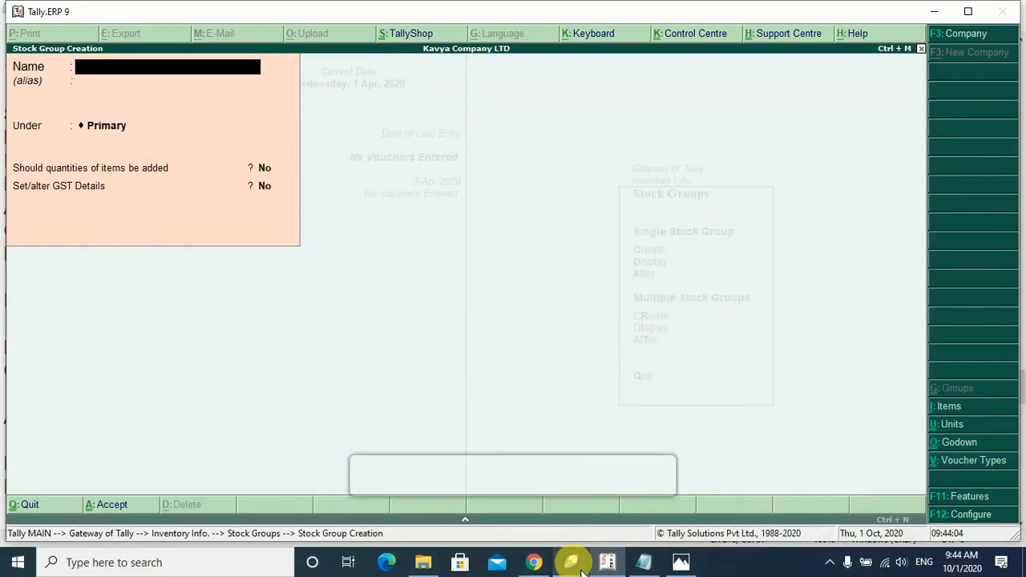
# Create stock group 'TV' under Primary with quantities added and no GST details.
pyautogui.write('TV')
pyautogui.press('Return')
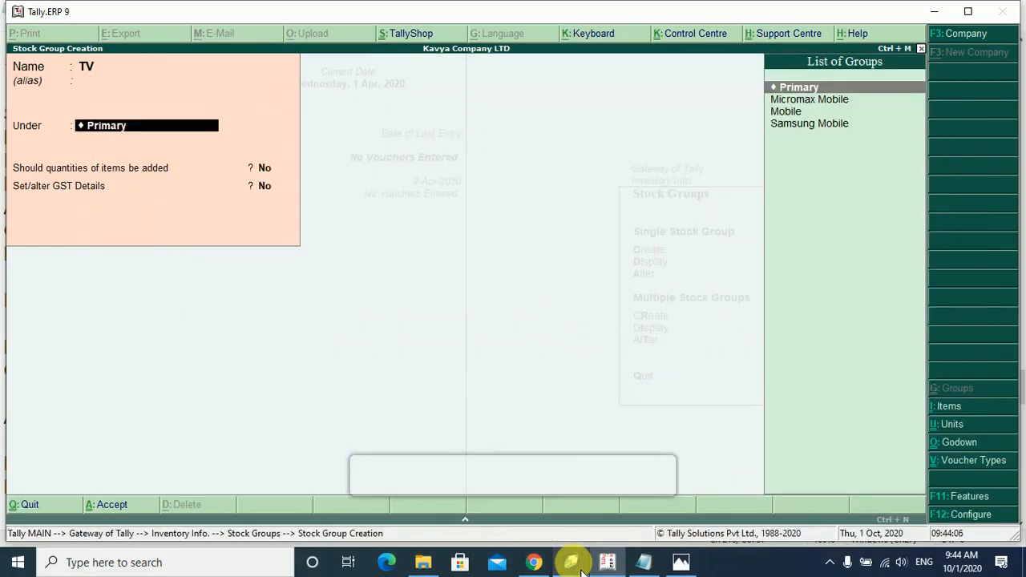
pyautogui.press('Return')
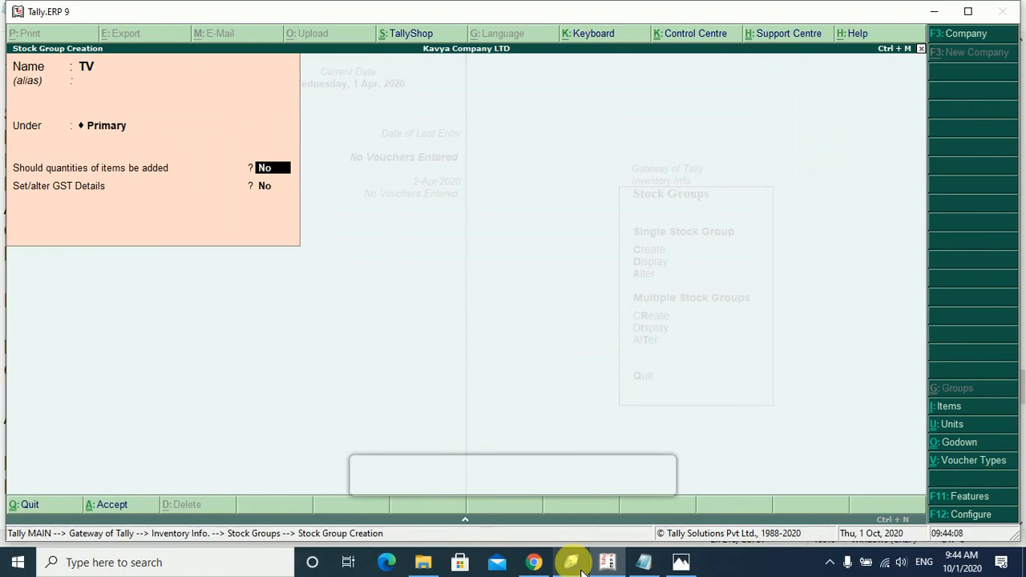
pyautogui.write('y')
pyautogui.press('Return')
pyautogui.press('Return')
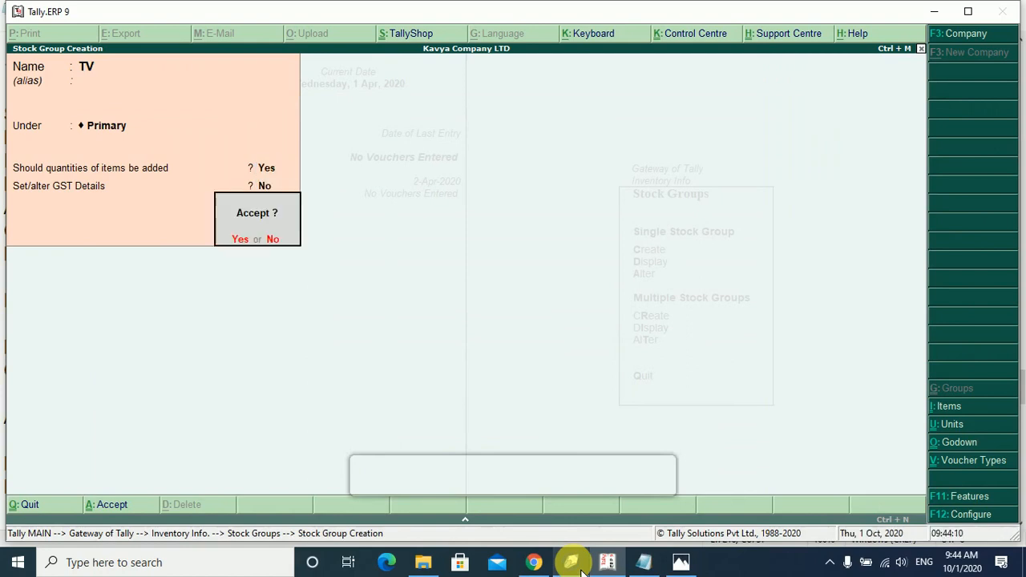
pyautogui.press('Return')
# Start group 'LG TV' under TV and turn its GST details on.
pyautogui.write('LG TV')
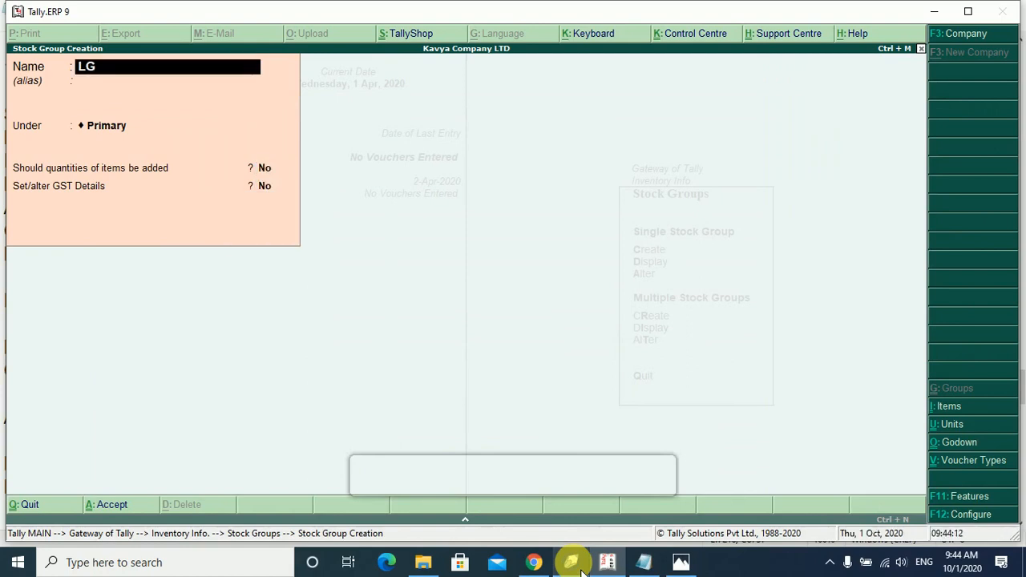
pyautogui.press('Return')
pyautogui.press('Down')
pyautogui.press('Down')
pyautogui.press('Down')
pyautogui.press('Down')
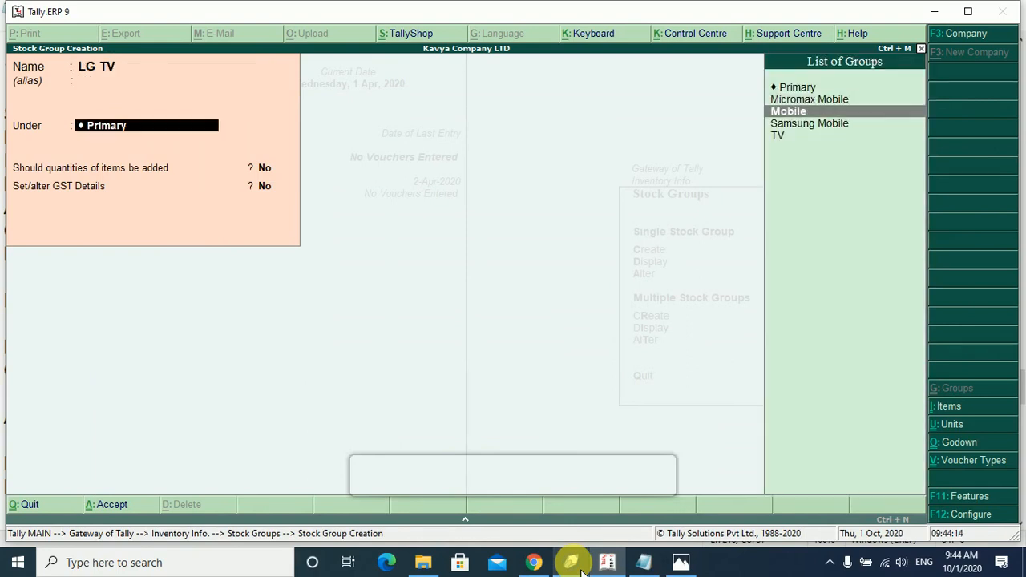
pyautogui.press('Return')
pyautogui.press('Return')
pyautogui.press('Return')
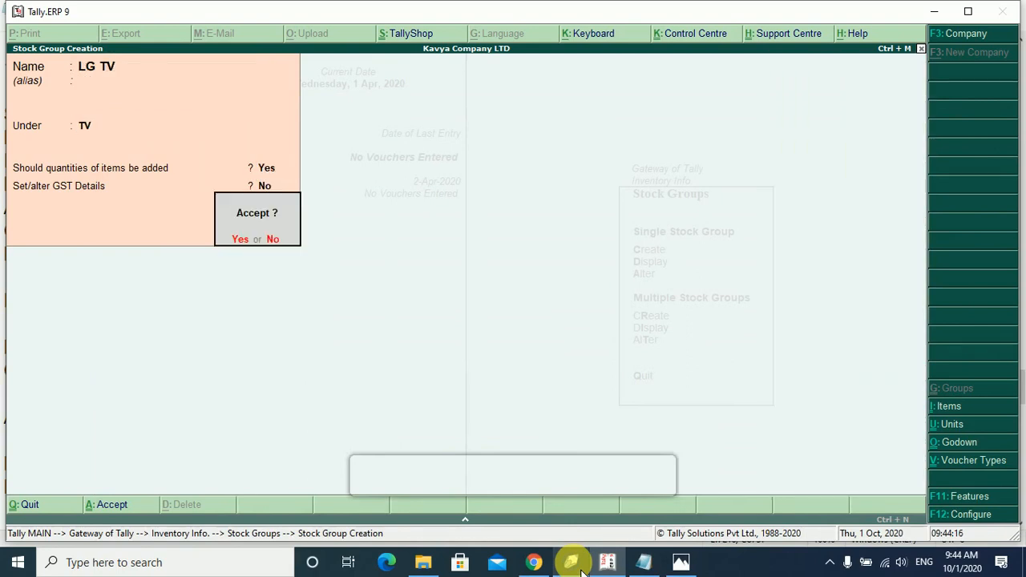
pyautogui.press('Escape')
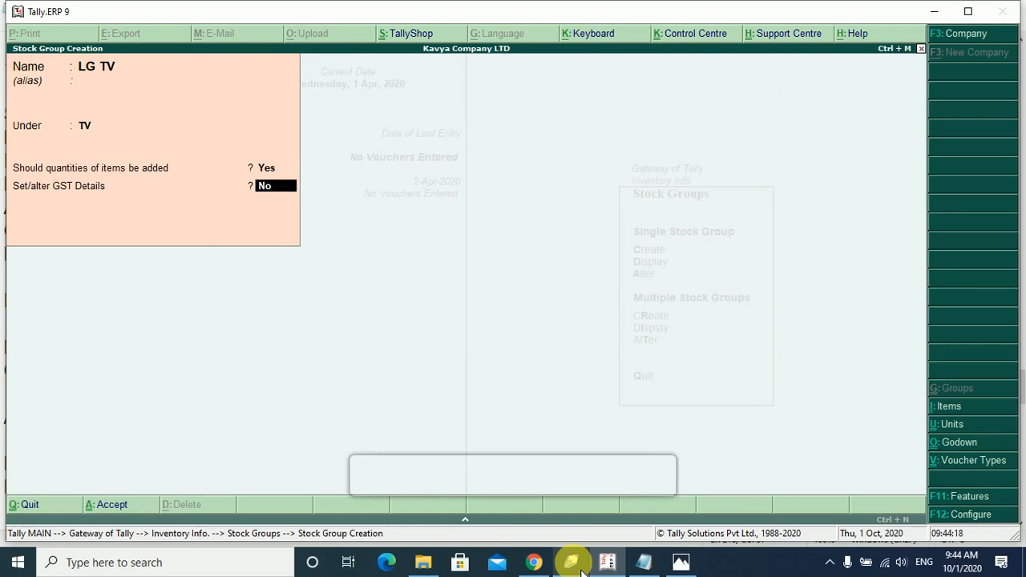
pyautogui.write('y')
pyautogui.press('Return')
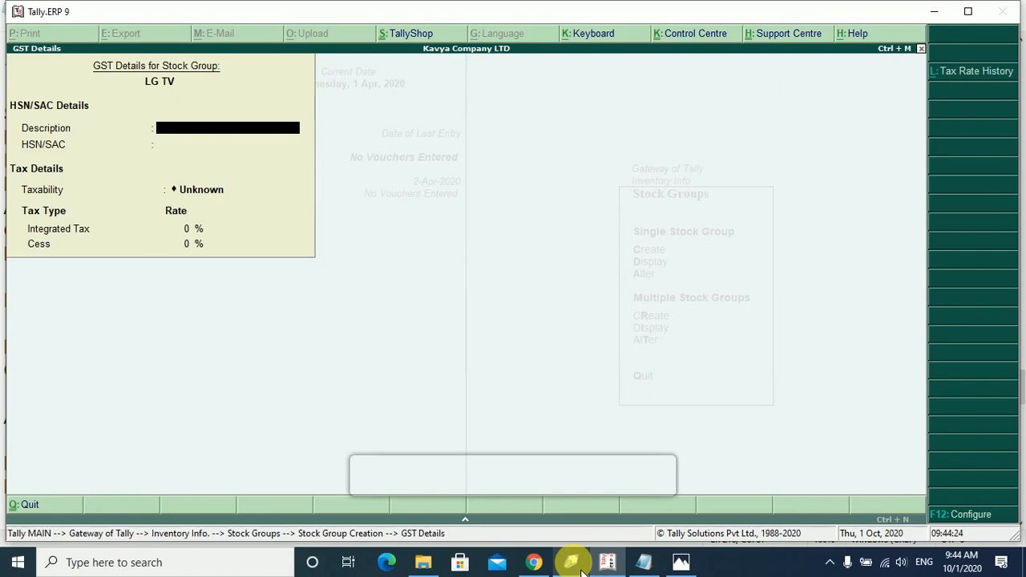
# Enter GST details: description 'LG LED', HSN 3030, Taxable, 12% integrated tax.
pyautogui.write('LG LED')
pyautogui.press('Return')
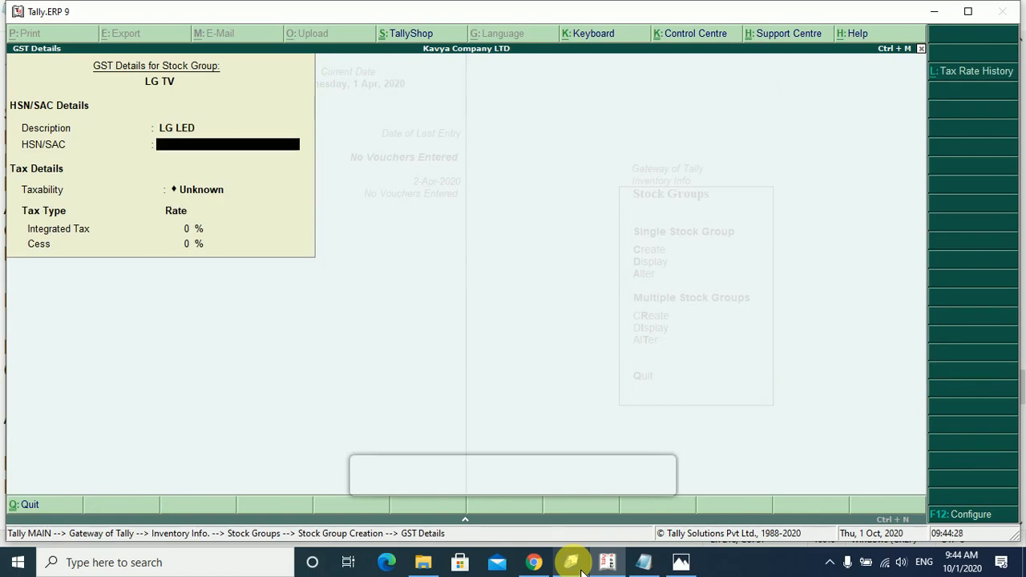
pyautogui.write('3030')
pyautogui.press('Return')
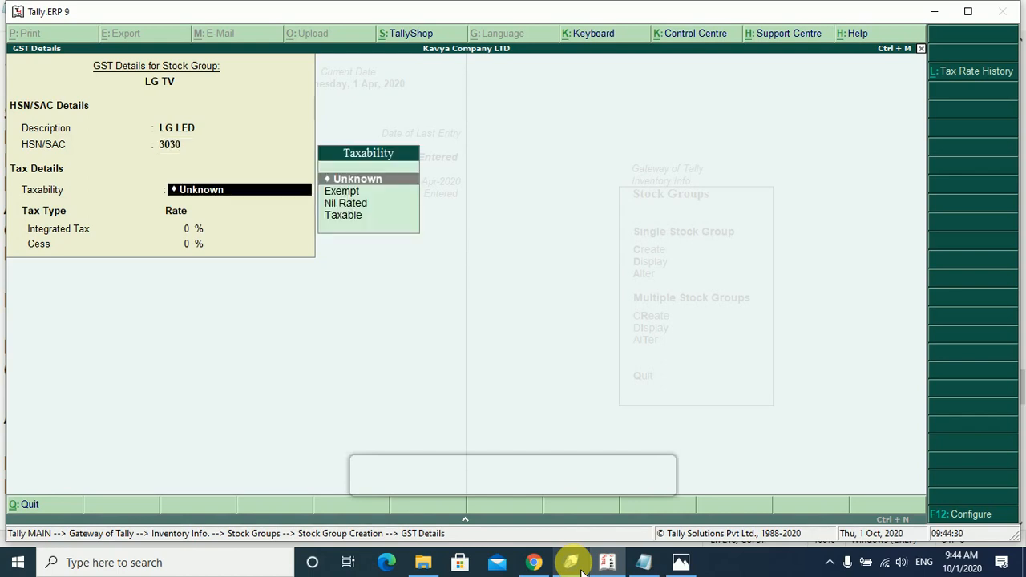
pyautogui.press('Down')
pyautogui.press('Down')
pyautogui.press('Down')
pyautogui.press('Return')
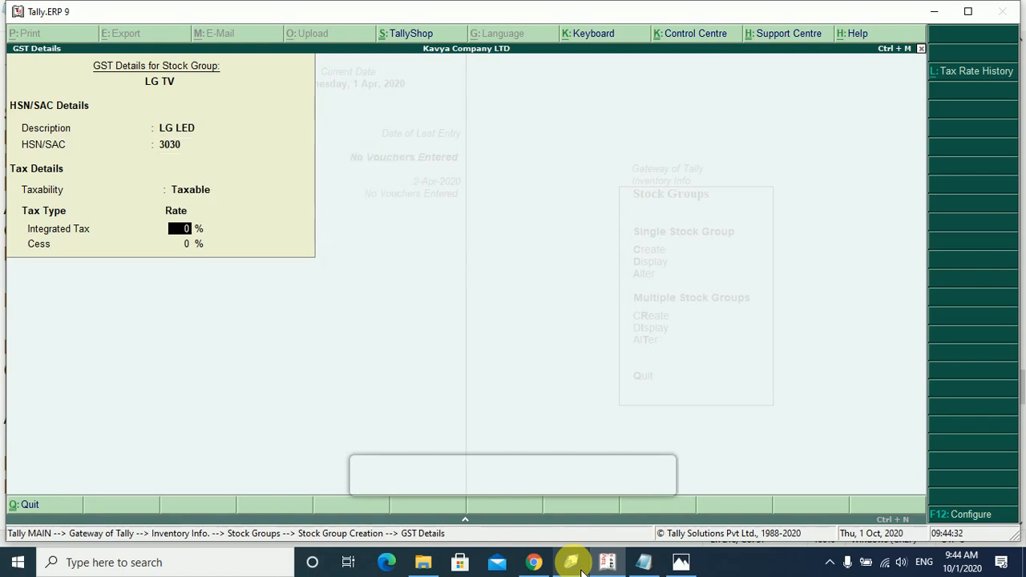
pyautogui.write('12')
pyautogui.press('Return')
pyautogui.press('Return')
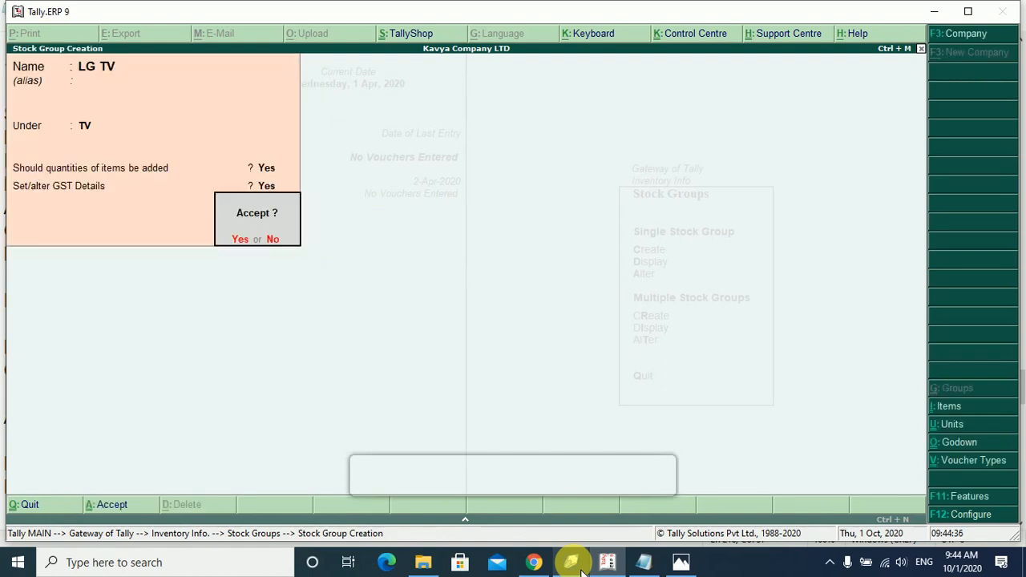
pyautogui.press('Return')
# Start group 'Samsung TV' under TV and turn its GST details on.
pyautogui.write('Sams')
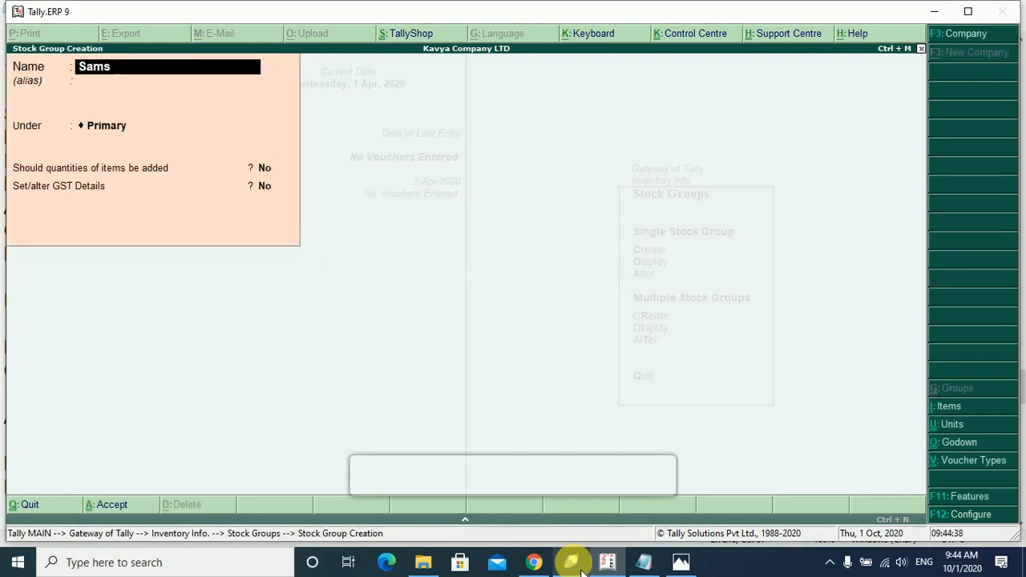
pyautogui.write('ung TV')
pyautogui.press('Return')
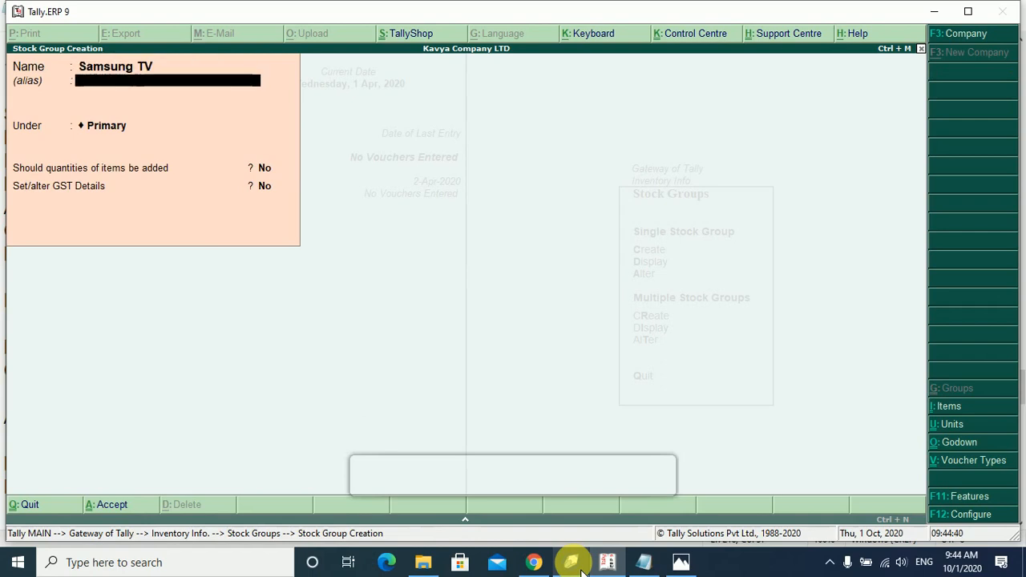
pyautogui.press('Return')
pyautogui.press('Down')
pyautogui.press('Down')
pyautogui.press('Down')
pyautogui.press('Down')
pyautogui.press('Down')
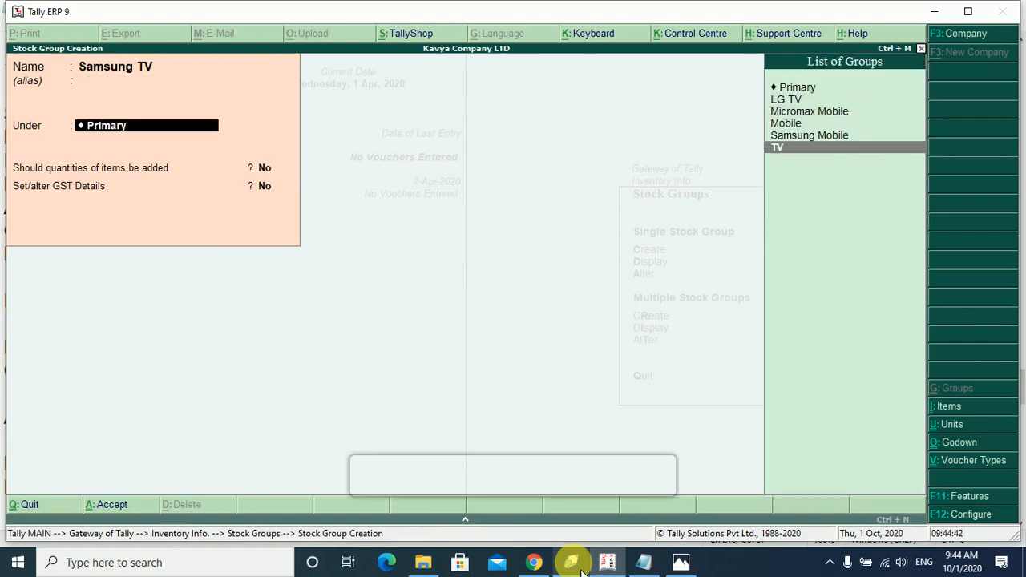
pyautogui.press('Return')
pyautogui.press('Return')
pyautogui.write('y')
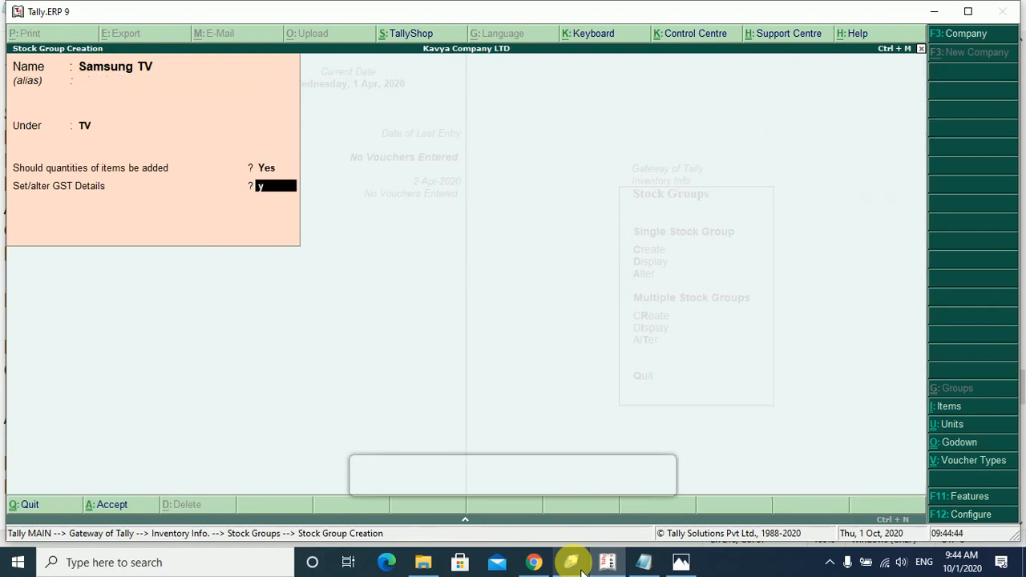
pyautogui.press('Return')
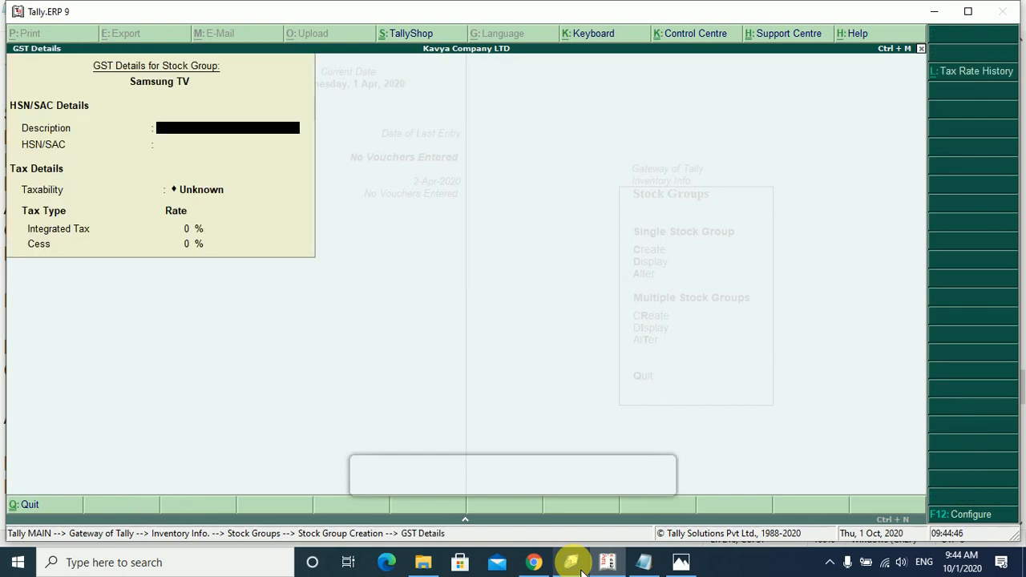
# Enter description 'Samsung LED', HSN 3035, Taxable at 18%, then exit group creation.
pyautogui.write('Samsung LED')
pyautogui.press('Return')
pyautogui.press('Return')
pyautogui.press('BackSpace')
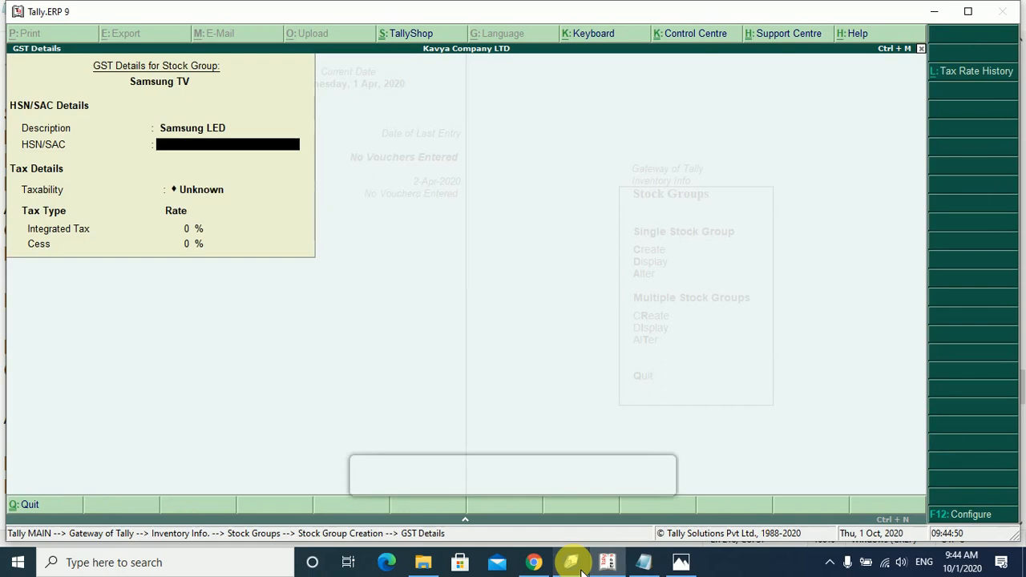
pyautogui.write('30354')
pyautogui.press('BackSpace')
pyautogui.press('Return')
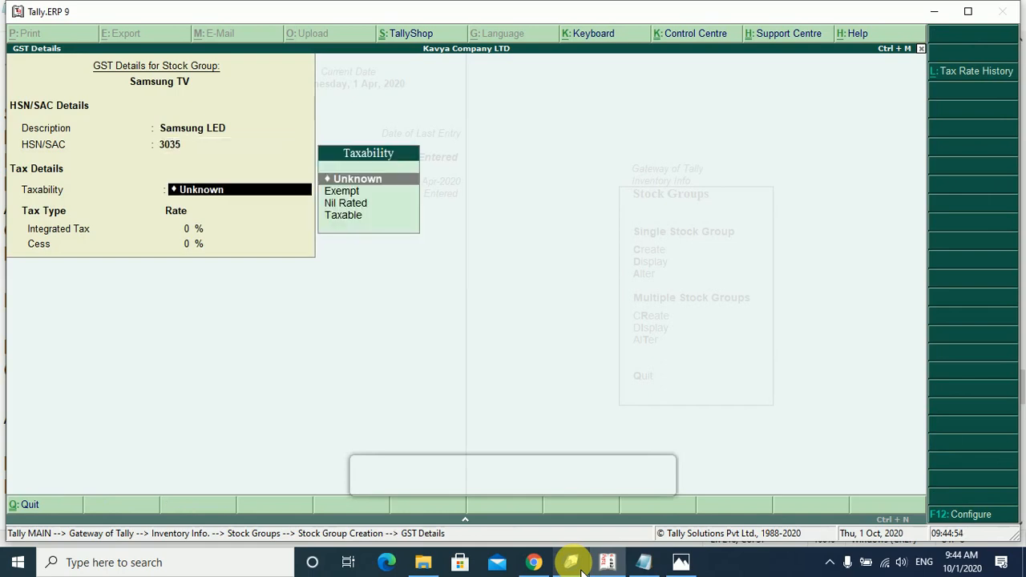
pyautogui.press('Down')
pyautogui.press('Down')
pyautogui.press('Down')
pyautogui.press('Return')
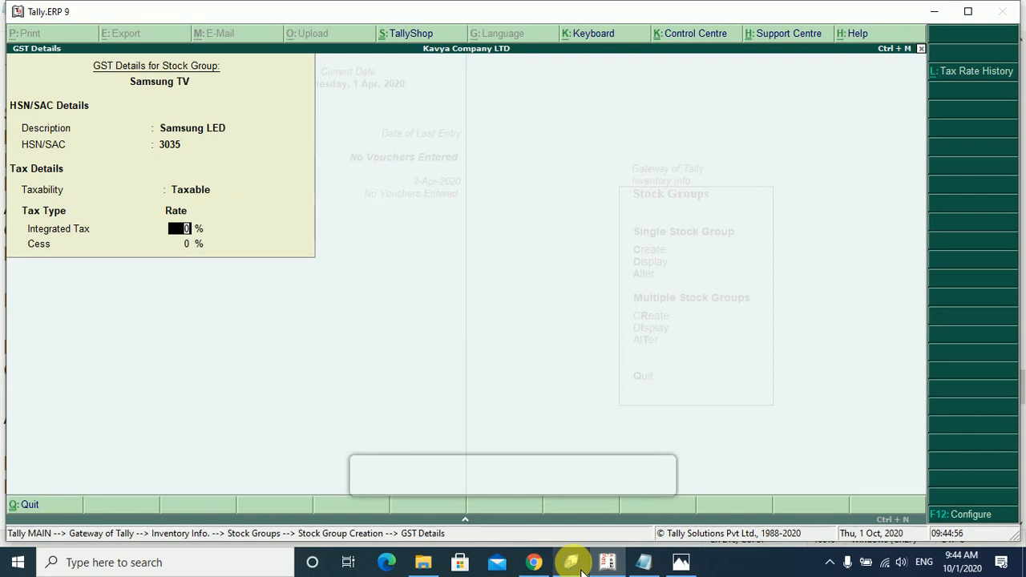
pyautogui.write('18')
pyautogui.press('Return')
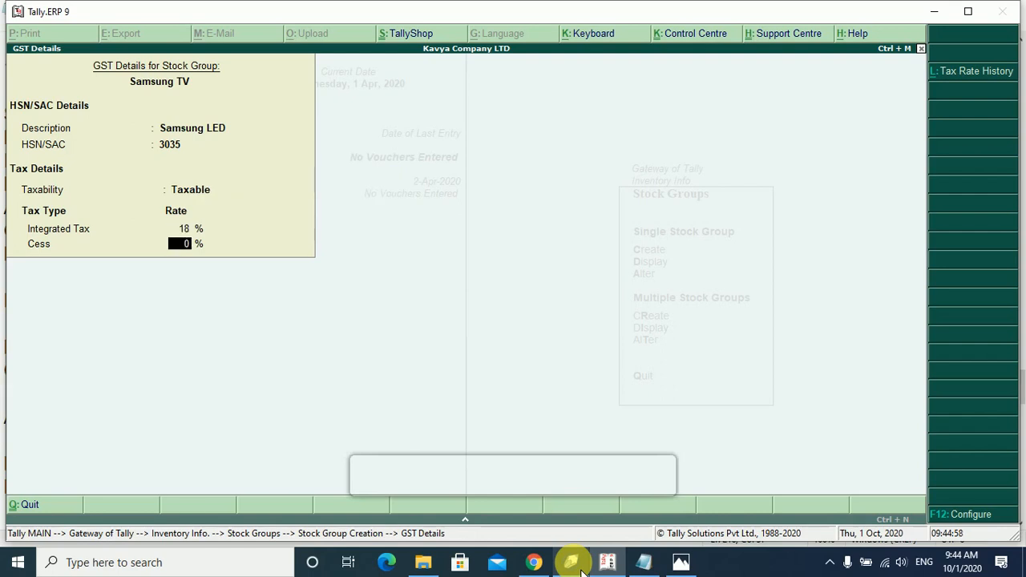
pyautogui.press('Return')
pyautogui.press('Return')
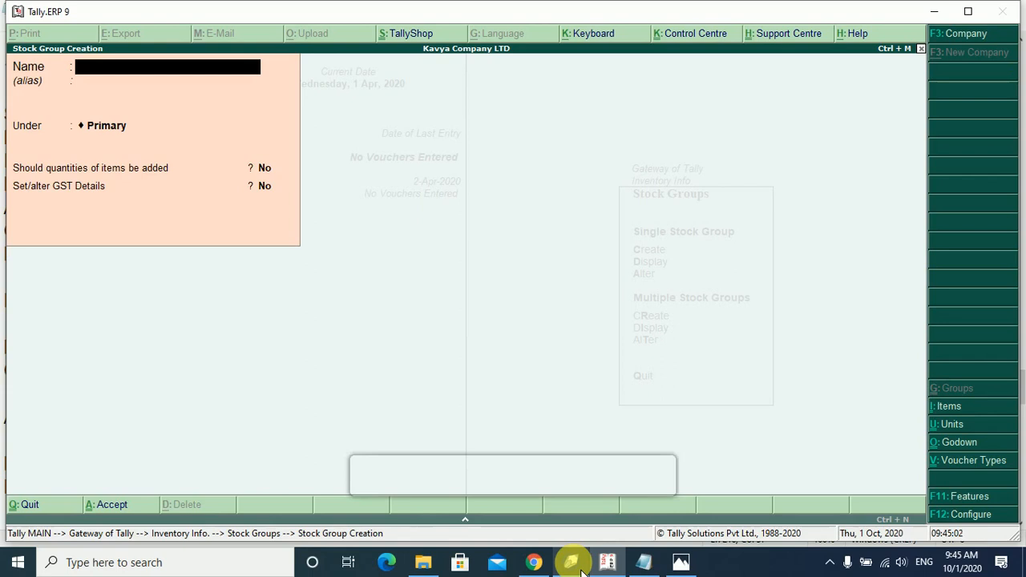
pyautogui.press('Escape')
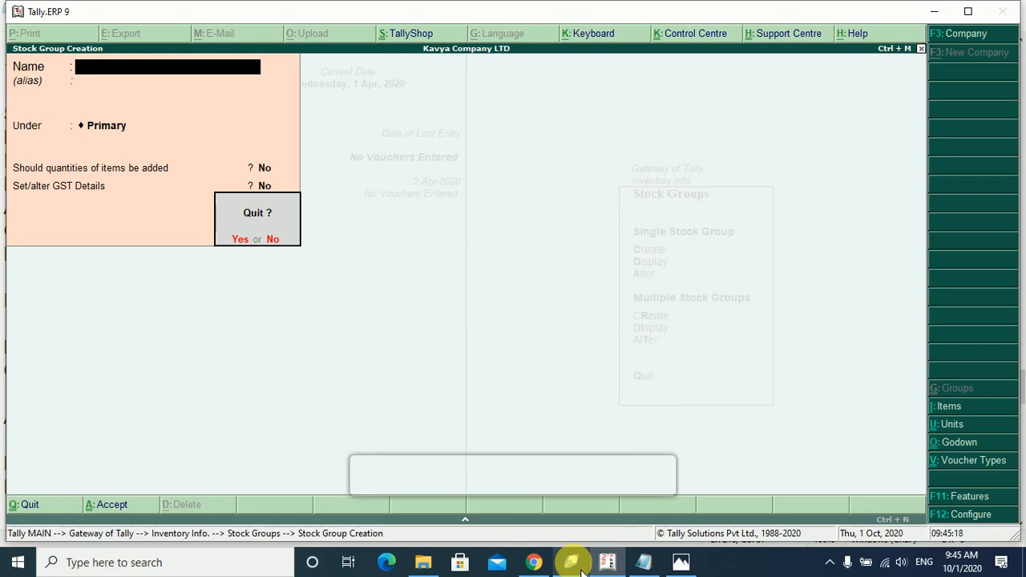
# Create unit 'Nos', formal name 'Number', UQC NOS-NUMBERS, with 0 decimal places.
pyautogui.press('y')
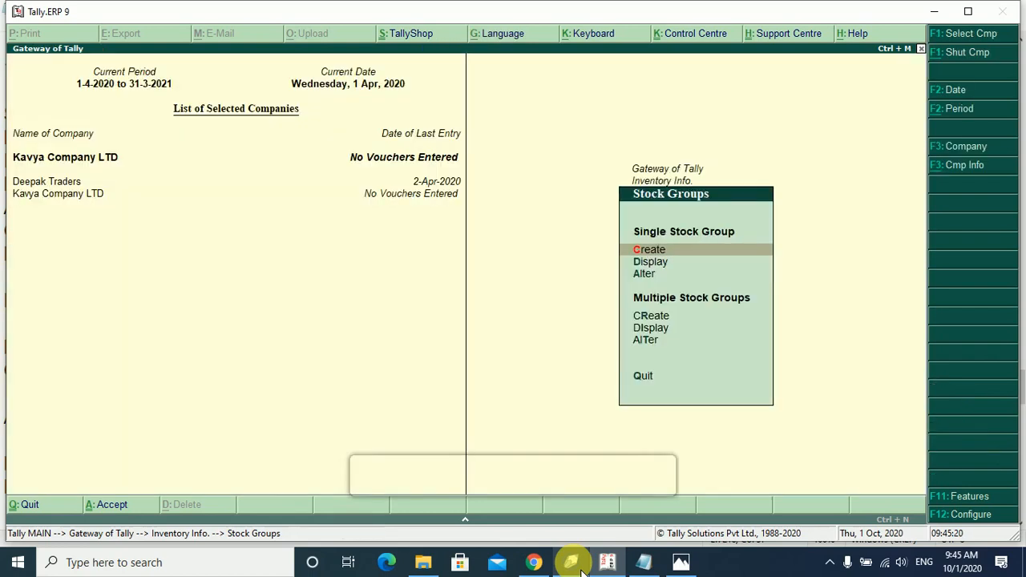
pyautogui.press('Escape')
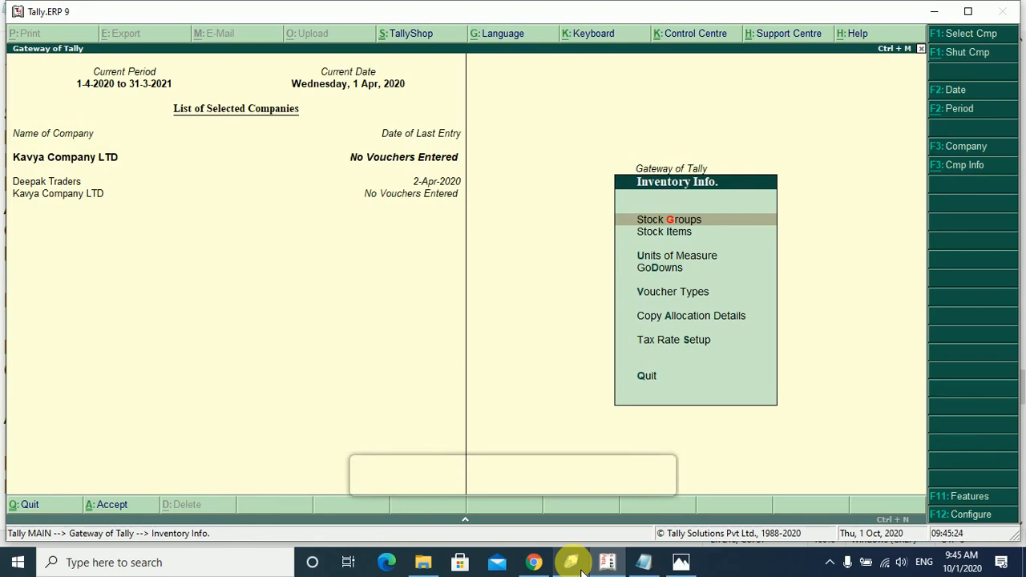
pyautogui.press('Down')
pyautogui.press('Down')
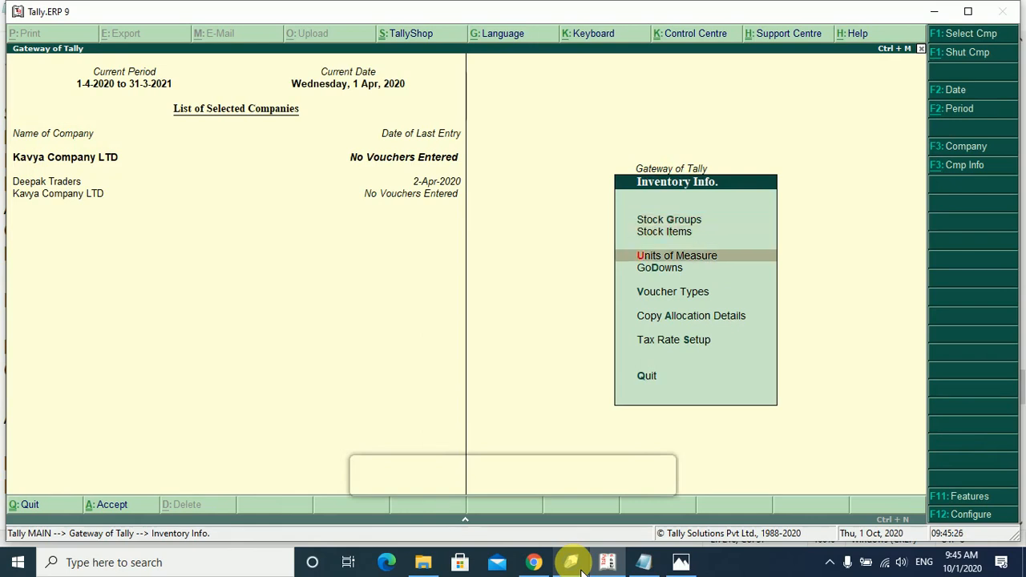
pyautogui.press('Return')
pyautogui.press('Return')
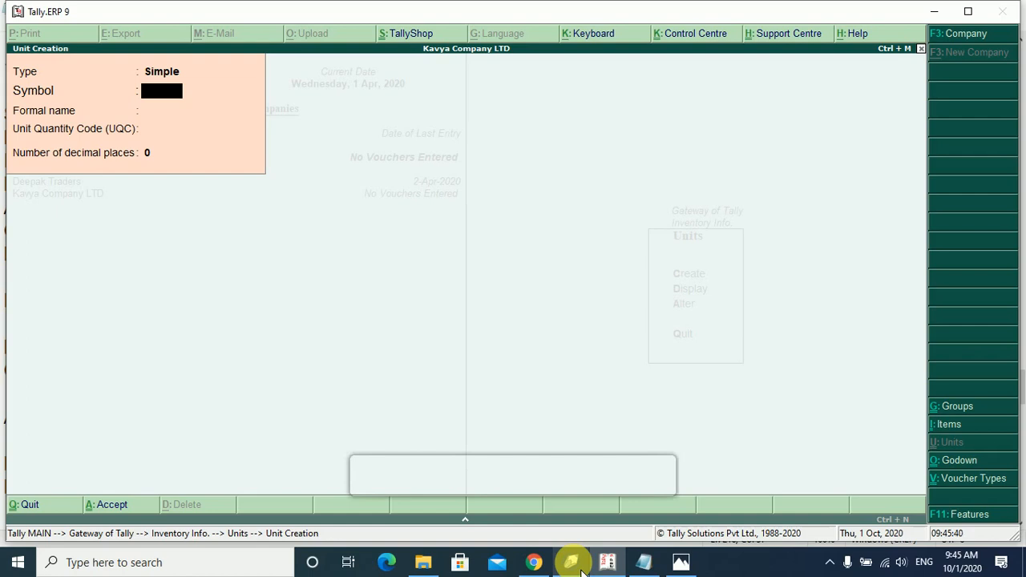
pyautogui.write('Nos')
pyautogui.press('Return')
pyautogui.write('Number')
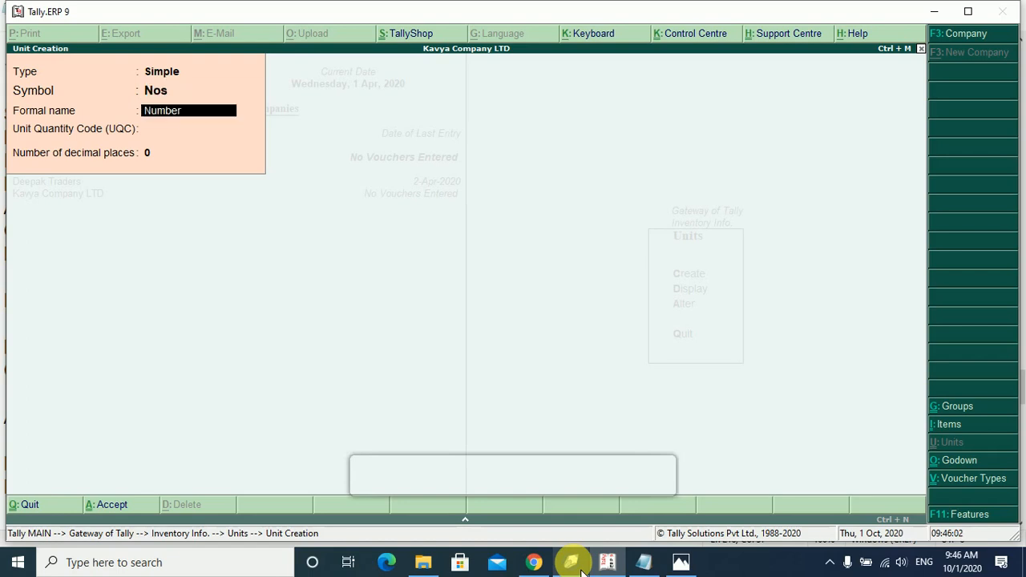
pyautogui.press('Return')
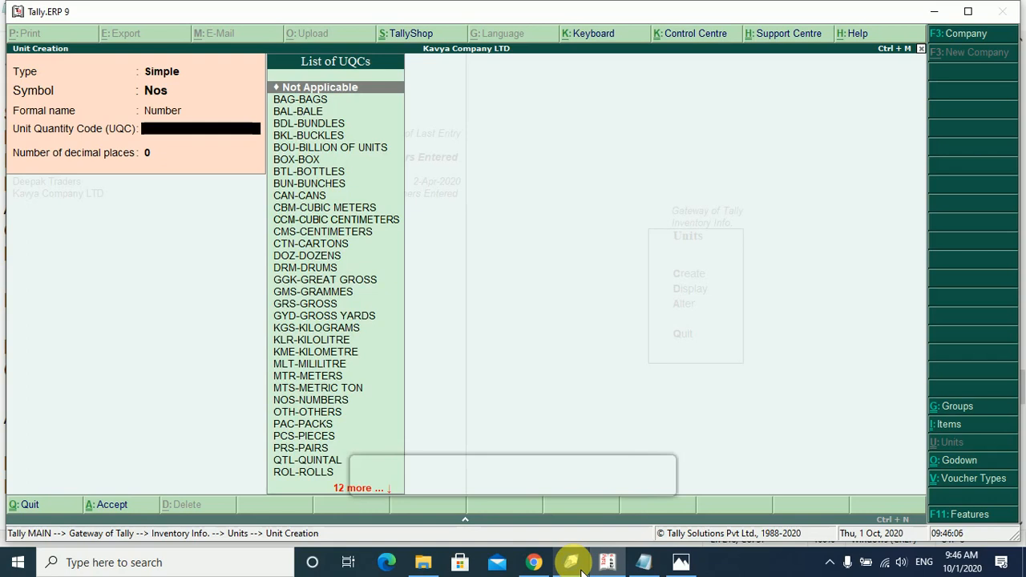
pyautogui.write('n')
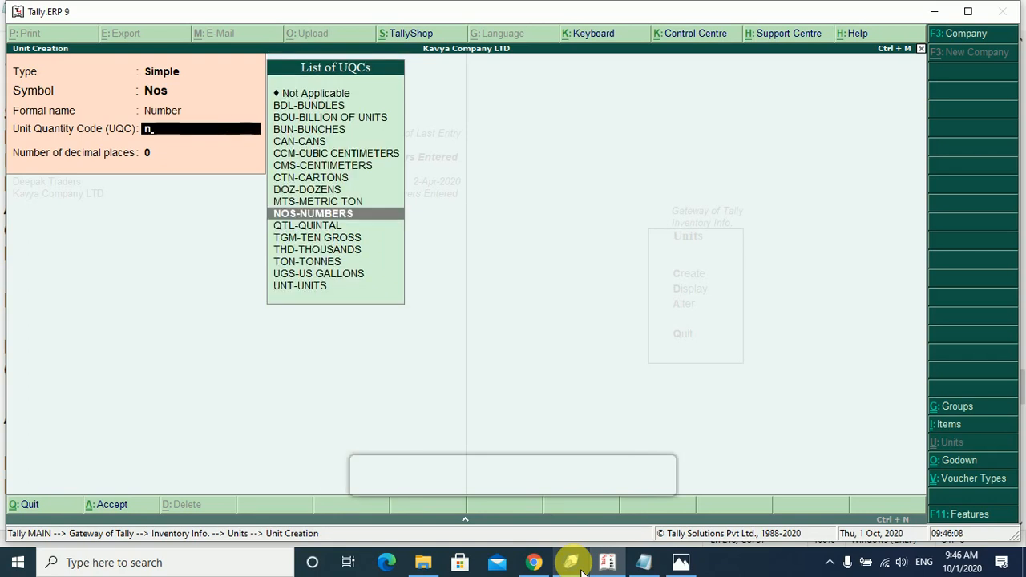
pyautogui.press('Return')
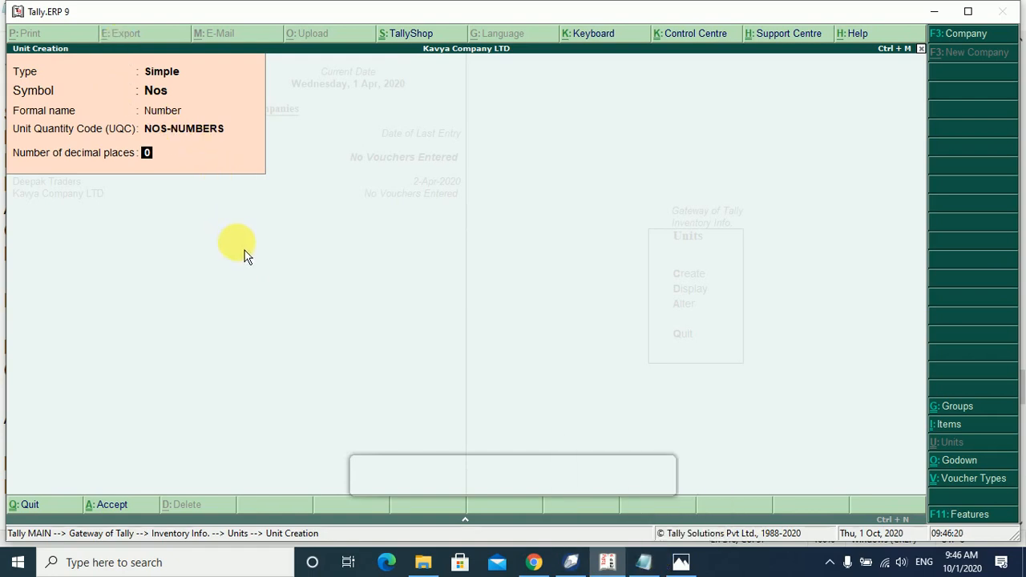
# Write 1.50 on a blank line at the top of the Notepad notes and select its 50.
pyautogui.click(644, 562)
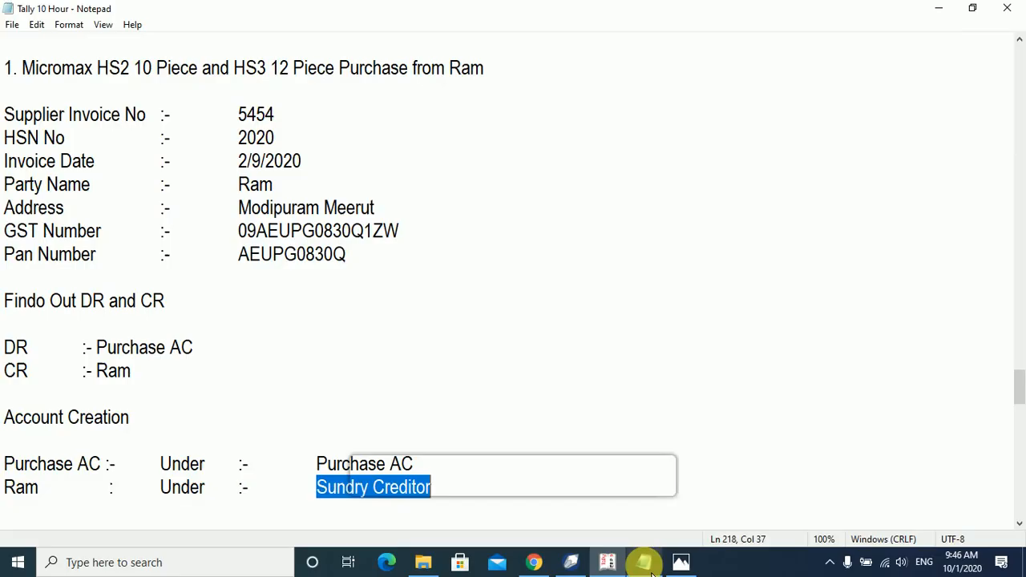
pyautogui.scroll(3, 170, 318)
pyautogui.click(120, 118)
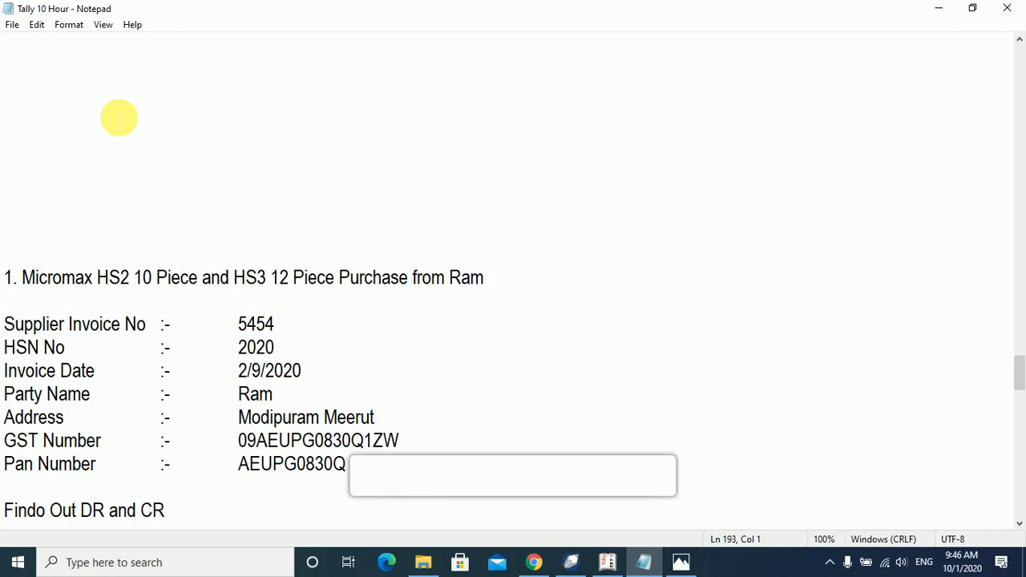
pyautogui.write('1.50')
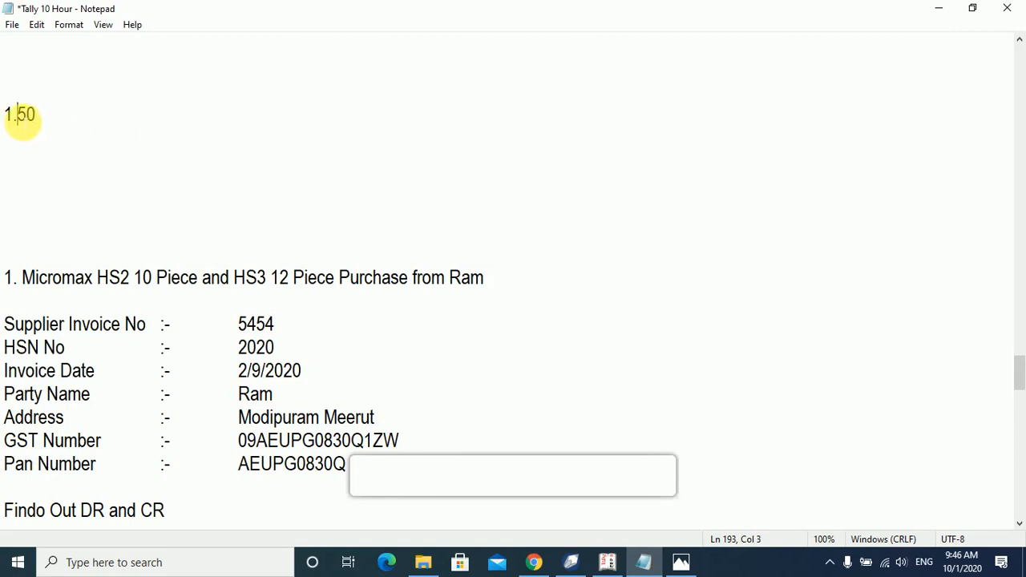
pyautogui.moveTo(18, 114); pyautogui.dragTo(66, 124)
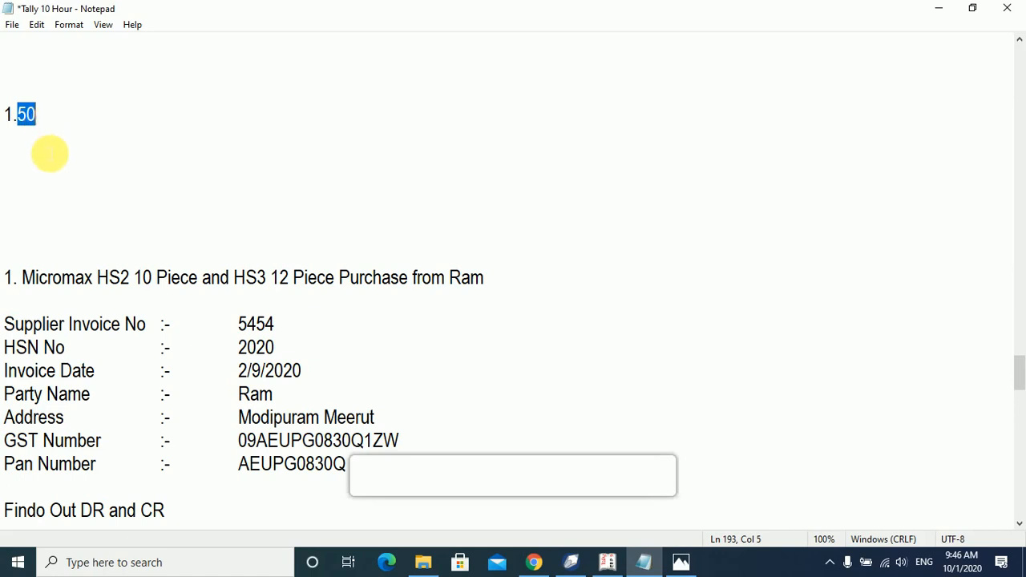
# Add 1.750 on the next line, select its 750 digits, and return to Tally.
pyautogui.click(50, 158)
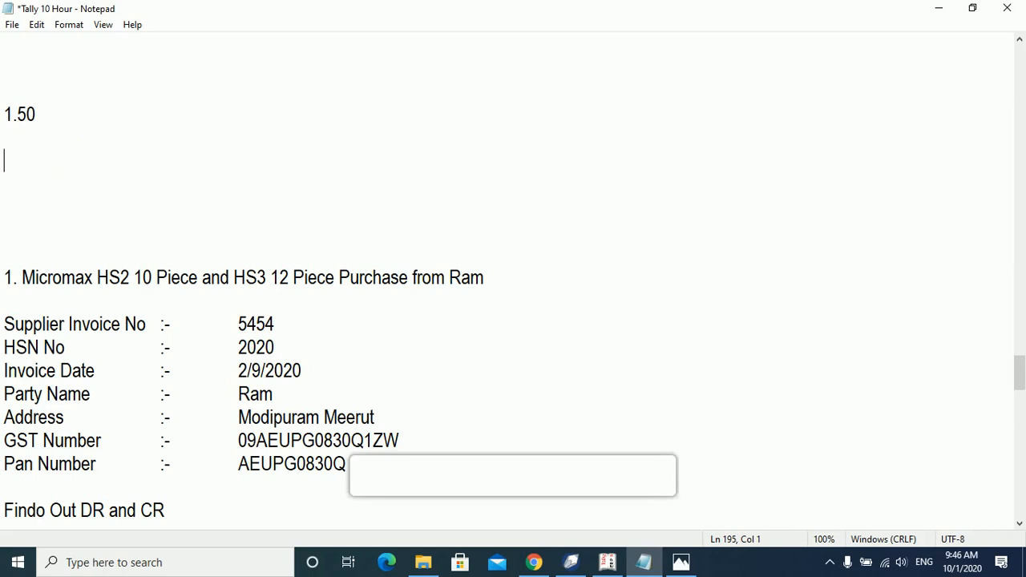
pyautogui.write('175')
pyautogui.press('Left')
pyautogui.press('Left')
pyautogui.write('.')
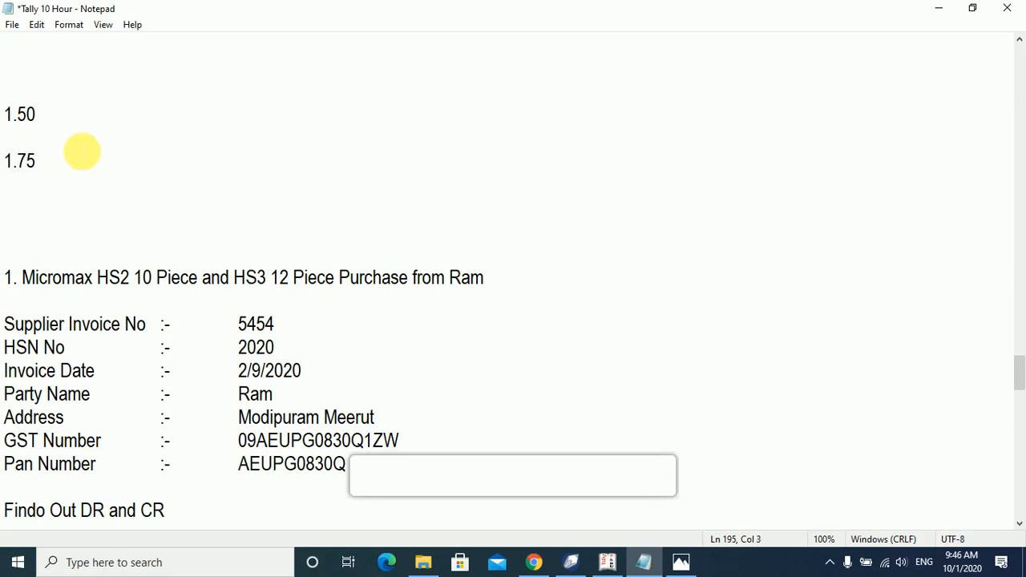
pyautogui.click(88, 157)
pyautogui.write('0')
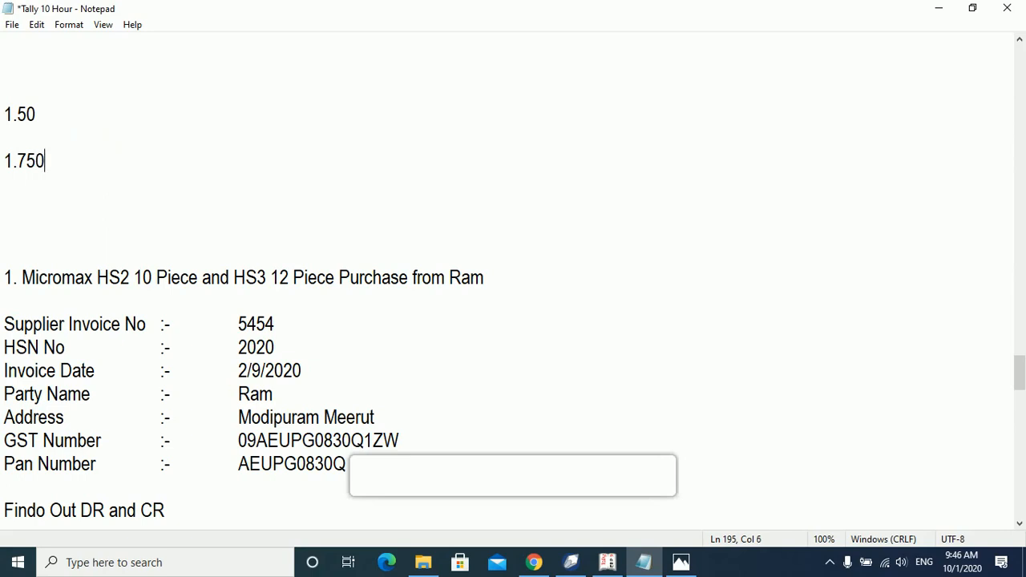
pyautogui.click(17, 162)
pyautogui.doubleClick(30, 162)
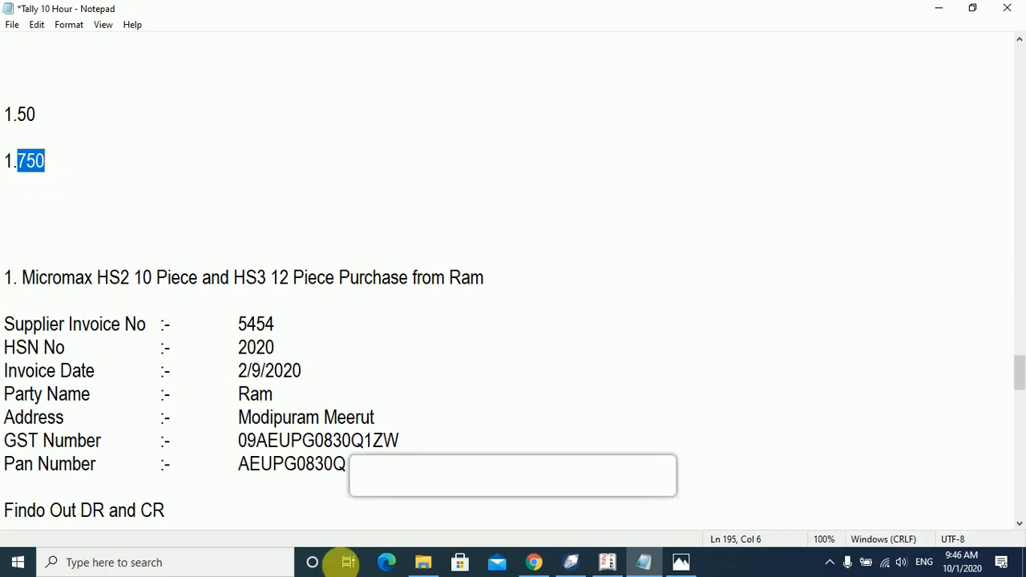
pyautogui.click(608, 565)
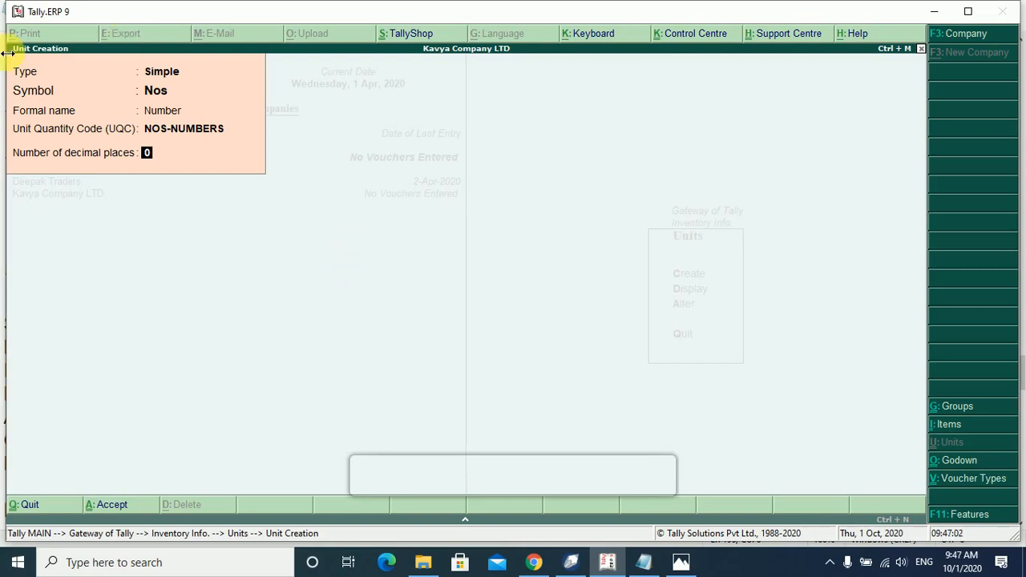
# Save the Nos unit and back out of unit creation to Inventory Info.
pyautogui.press('Return')
pyautogui.press('Return')
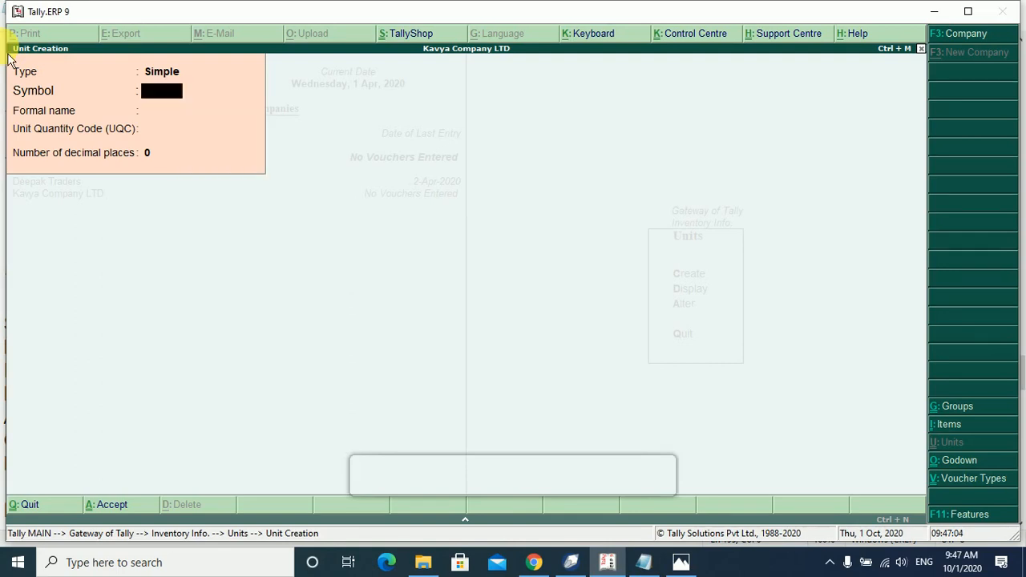
pyautogui.press('Escape')
pyautogui.press('Return')
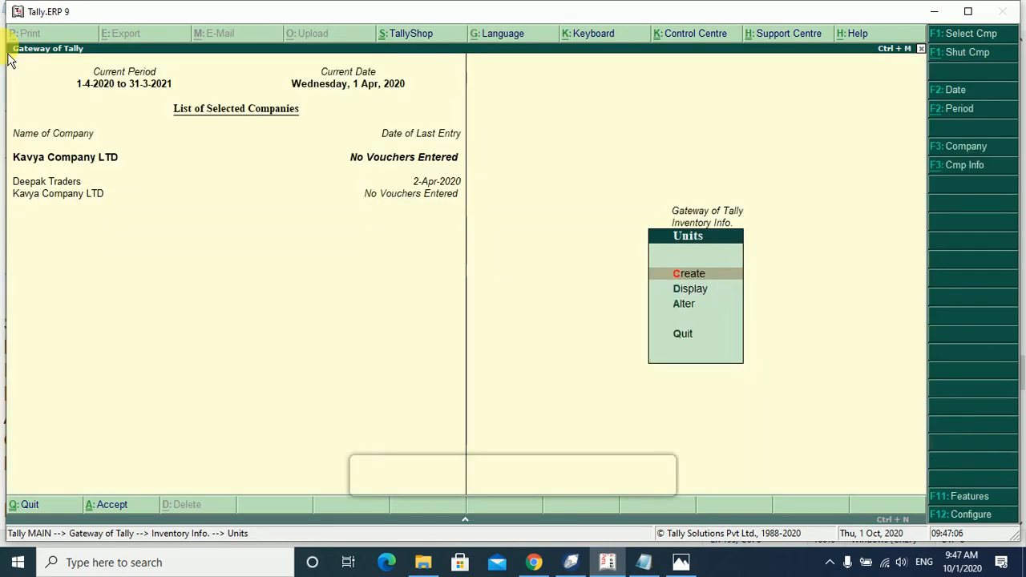
pyautogui.press('Escape')
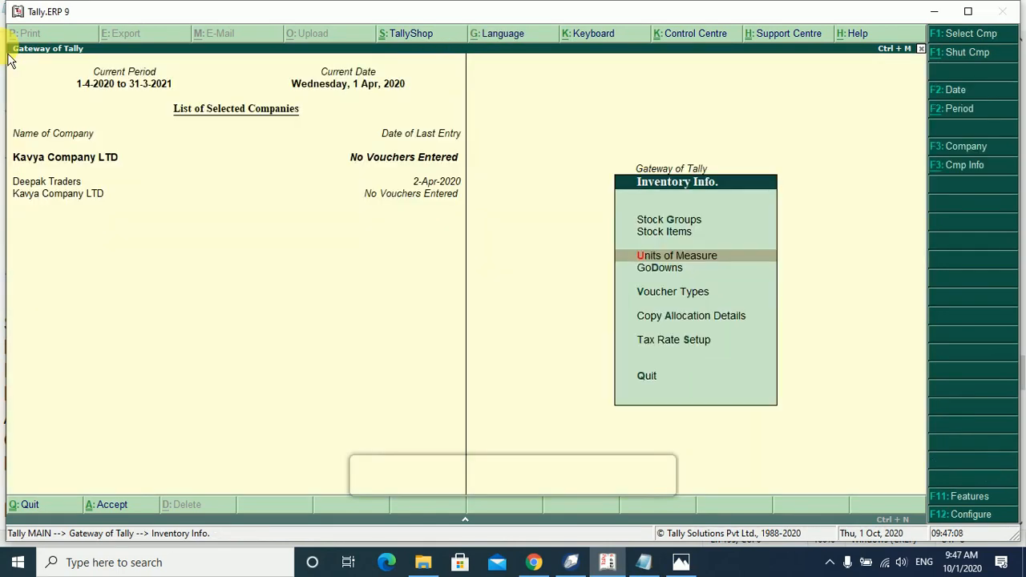
# Begin creating a single new stock item from Stock Items.
pyautogui.press('Up')
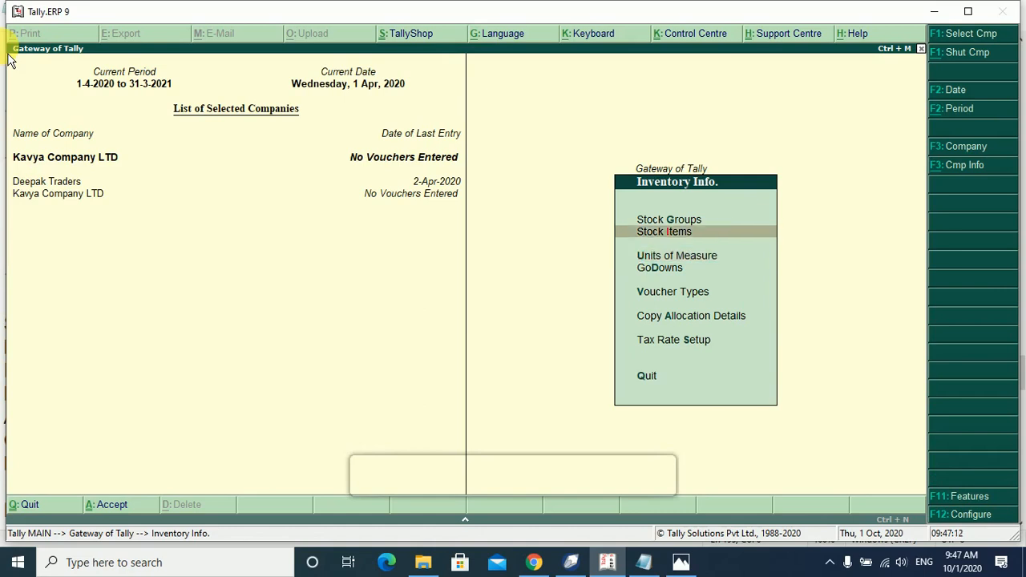
pyautogui.press('Return')
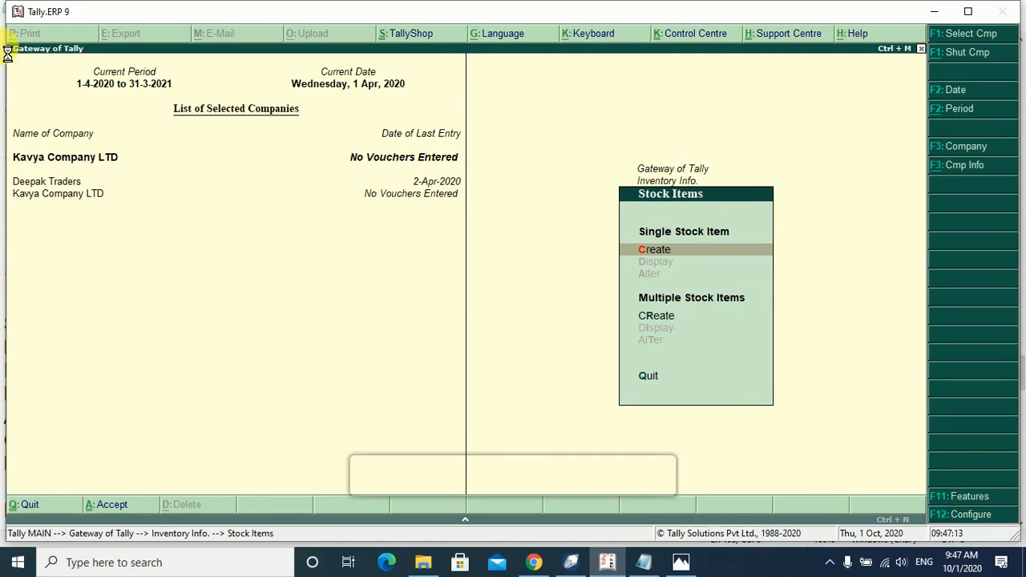
pyautogui.press('Return')
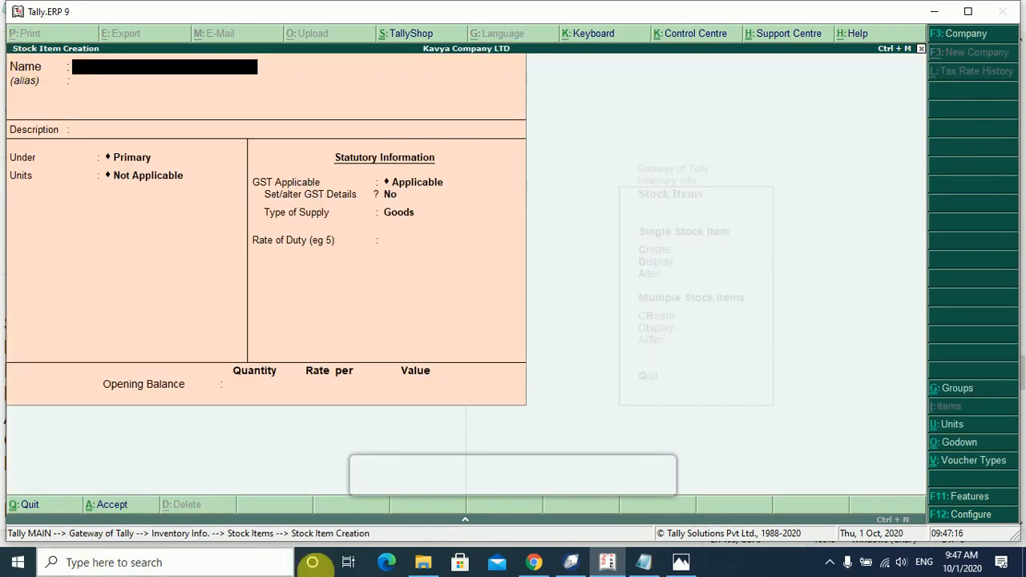
pyautogui.click(571, 562)
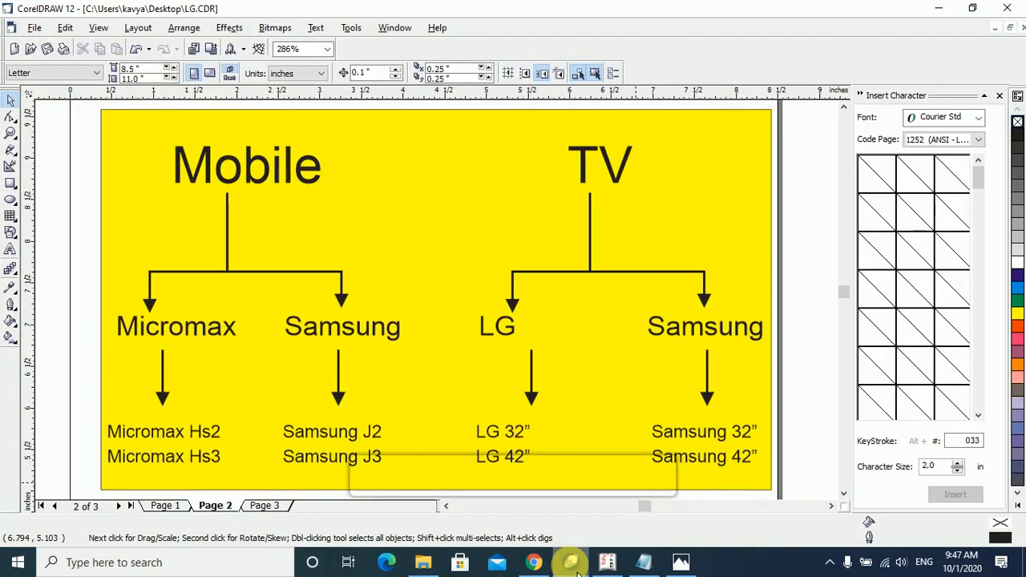
pyautogui.click(578, 573)
# Name the item Micromax HS2, skip the alias, and erase a partly typed description.
pyautogui.write('Mic')
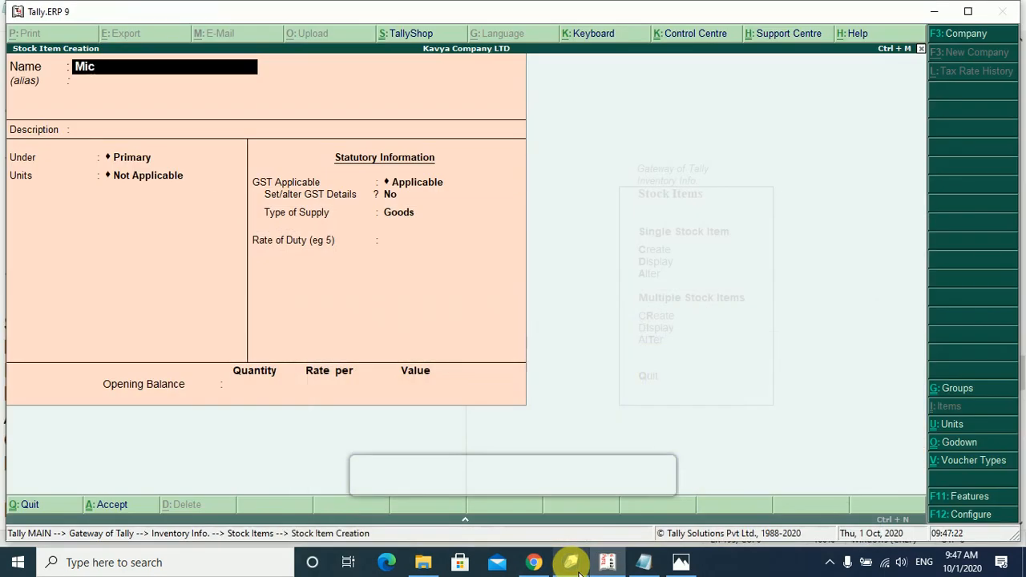
pyautogui.write('romax HS2')
pyautogui.press('Return')
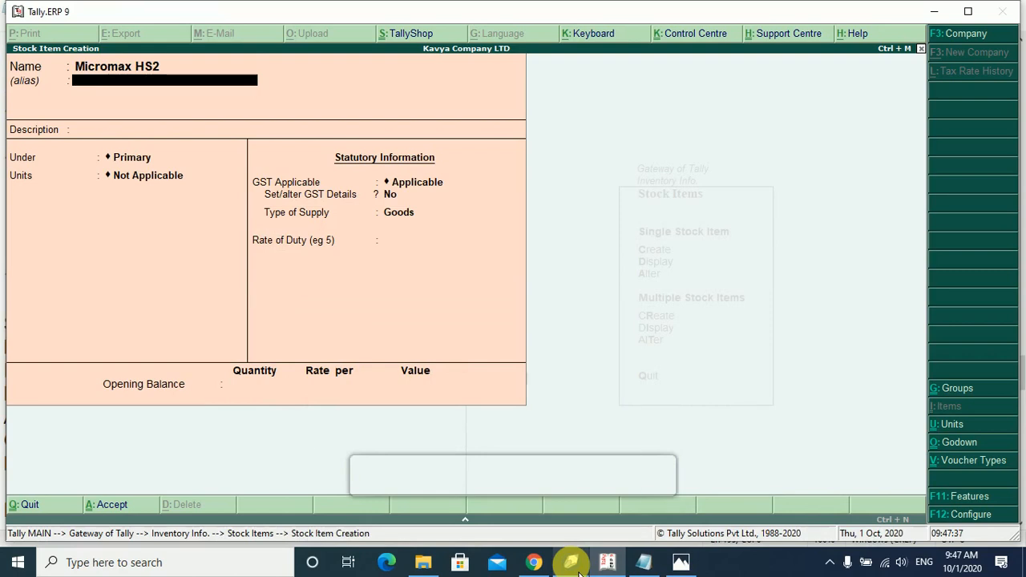
pyautogui.press('Return')
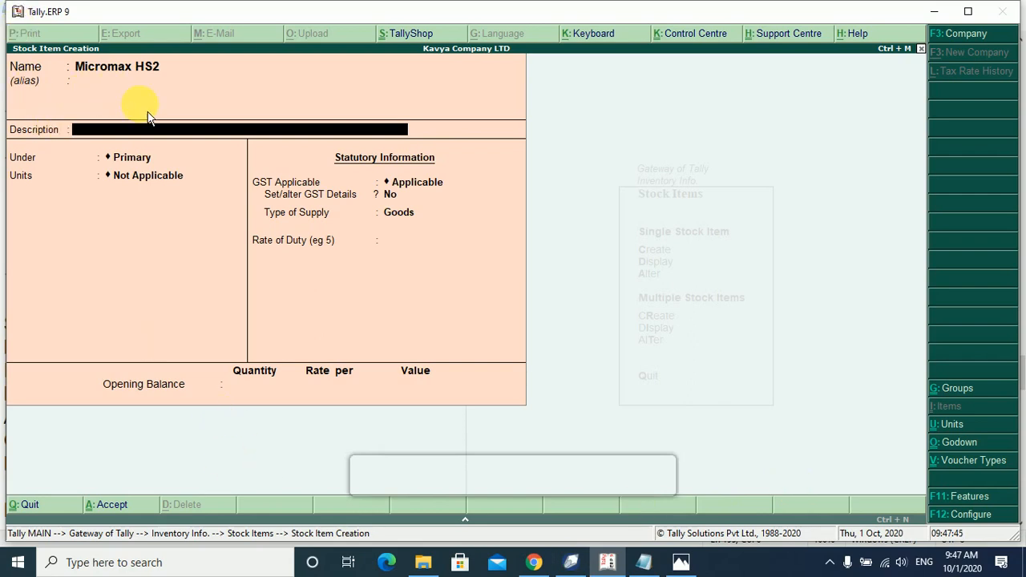
pyautogui.write('3x32, Color Black')
pyautogui.press('BackSpace')
pyautogui.press('BackSpace')
pyautogui.press('BackSpace')
pyautogui.press('BackSpace')
pyautogui.press('BackSpace')
pyautogui.press('BackSpace')
pyautogui.press('BackSpace')
pyautogui.press('BackSpace')
pyautogui.press('BackSpace')
pyautogui.press('BackSpace')
pyautogui.press('BackSpace')
pyautogui.press('BackSpace')
pyautogui.press('BackSpace')
pyautogui.press('BackSpace')
pyautogui.press('BackSpace')
pyautogui.press('BackSpace')
pyautogui.press('BackSpace')
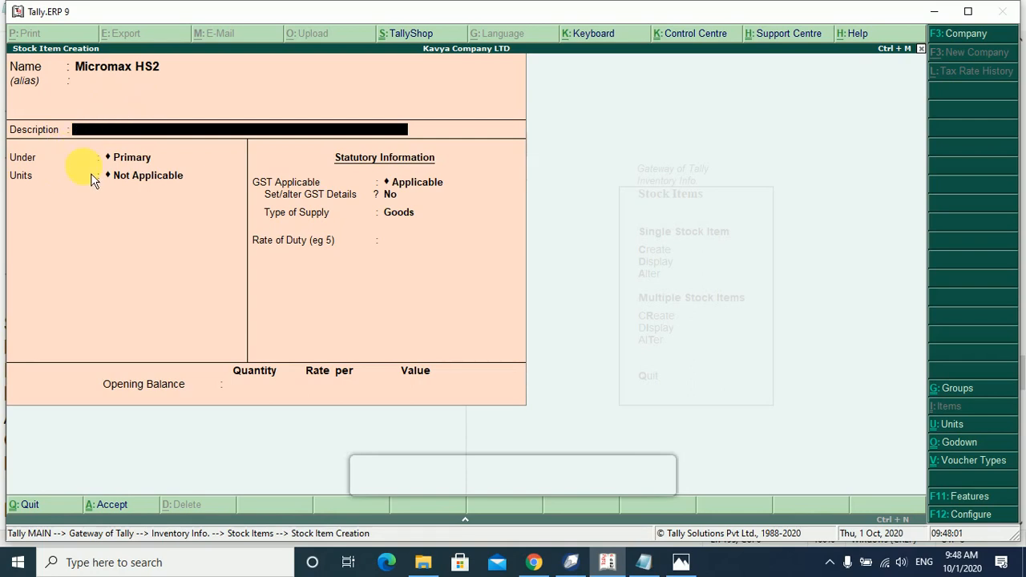
# Turn off stock item descriptions in the F12 configuration.
pyautogui.press('F12')
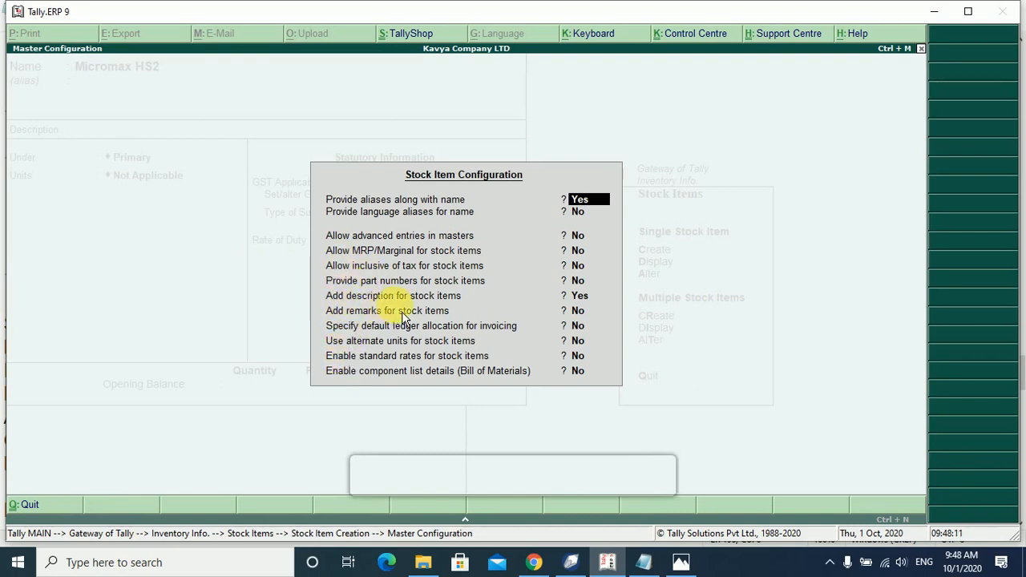
pyautogui.press('Return')
pyautogui.press('Return')
pyautogui.press('Return')
pyautogui.press('Return')
pyautogui.press('Return')
pyautogui.press('Return')
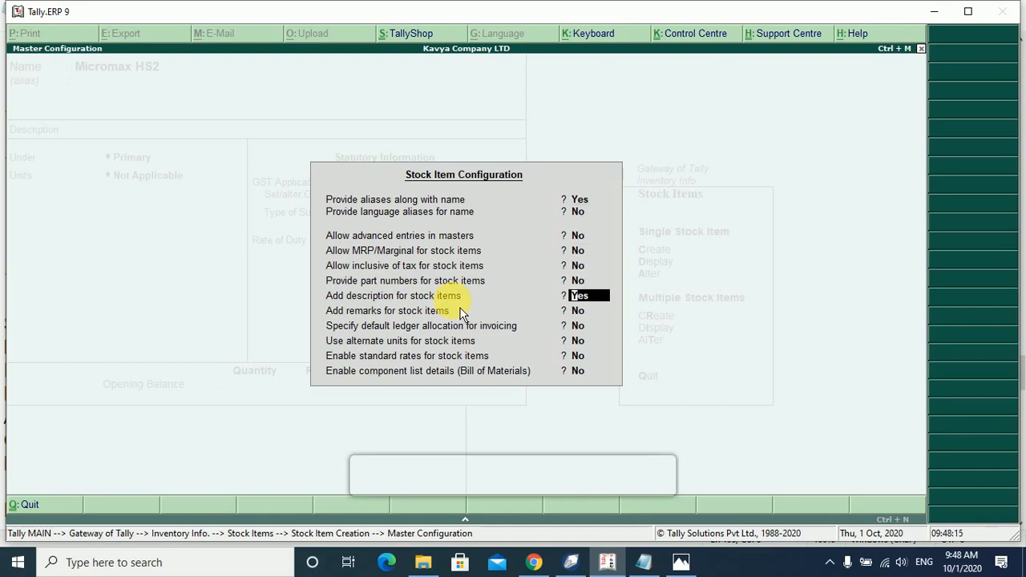
pyautogui.write('n')
pyautogui.press('Return')
pyautogui.press('Return')
pyautogui.press('Return')
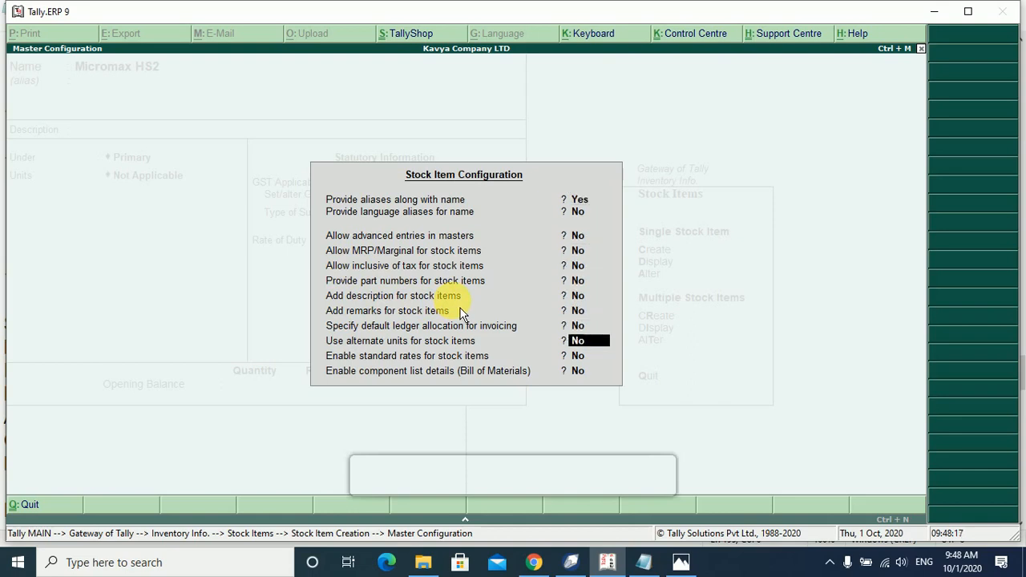
pyautogui.press('Return')
pyautogui.press('Return')
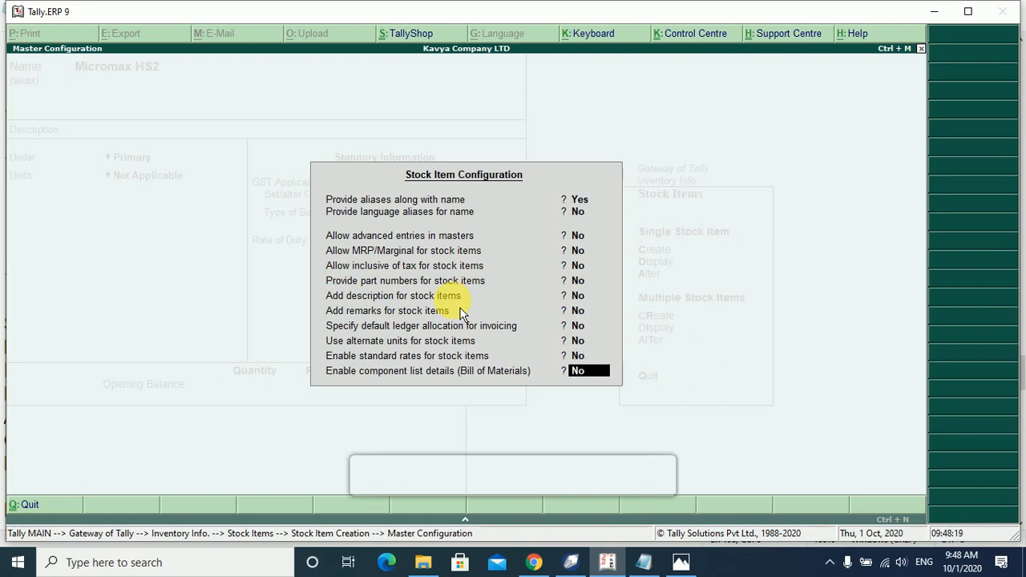
pyautogui.press('Return')
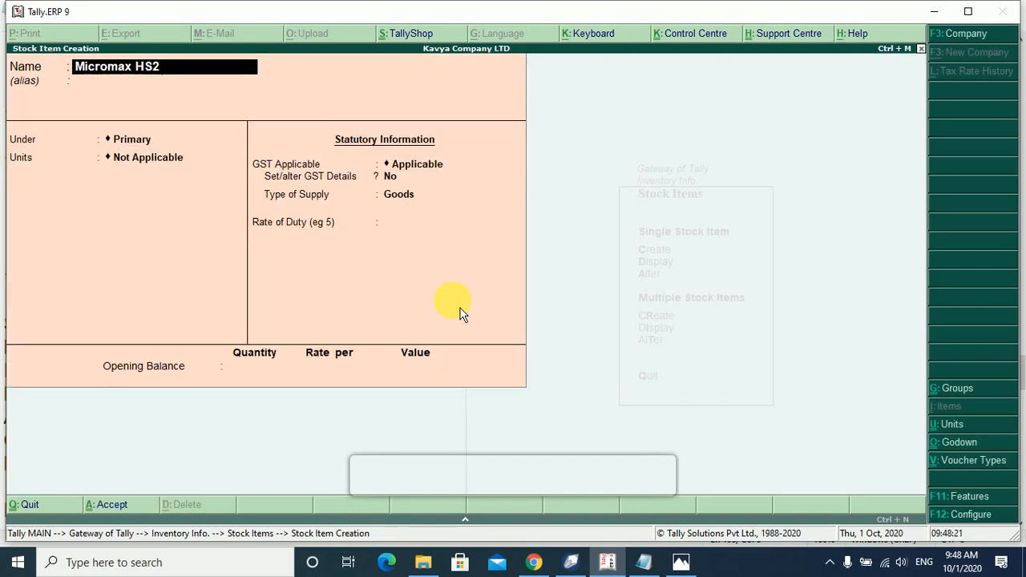
# Put Micromax HS2 under Micromax Mobile in Nos, supply type Goods, rate of duty 0.
pyautogui.press('Return')
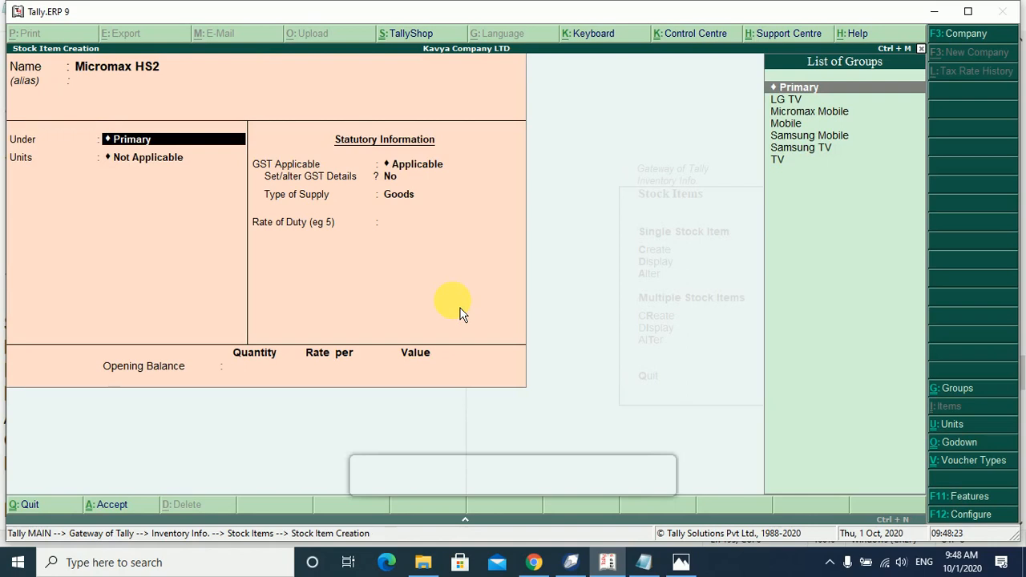
pyautogui.press('Down')
pyautogui.press('Down')
pyautogui.press('Down')
pyautogui.press('Down')
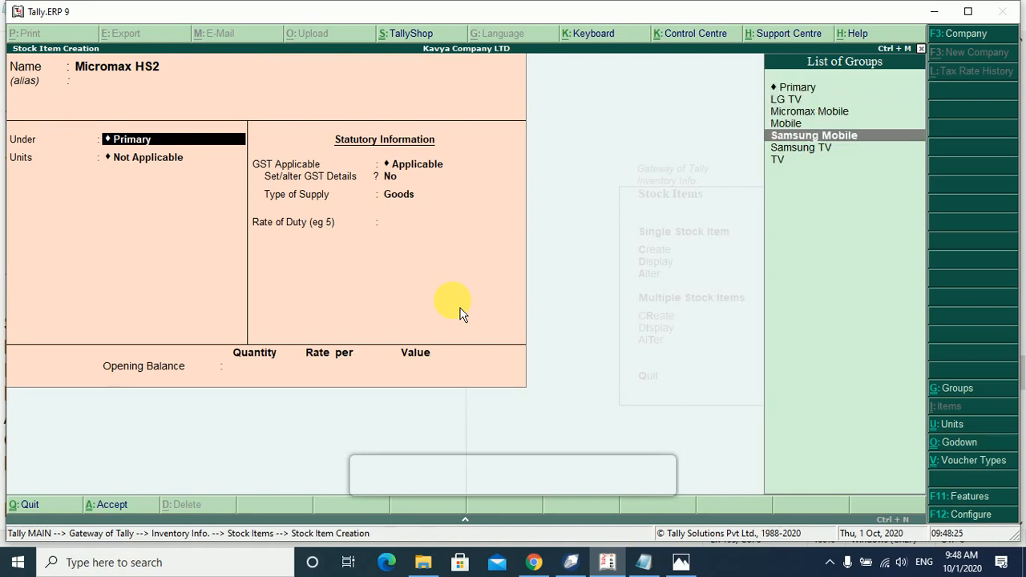
pyautogui.press('Up')
pyautogui.press('Up')
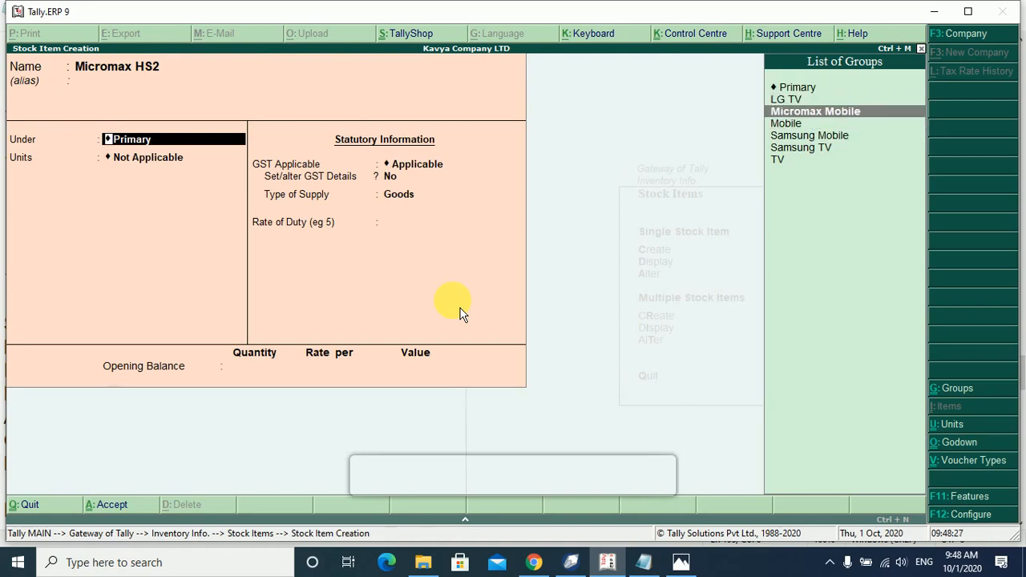
pyautogui.press('Return')
pyautogui.press('Down')
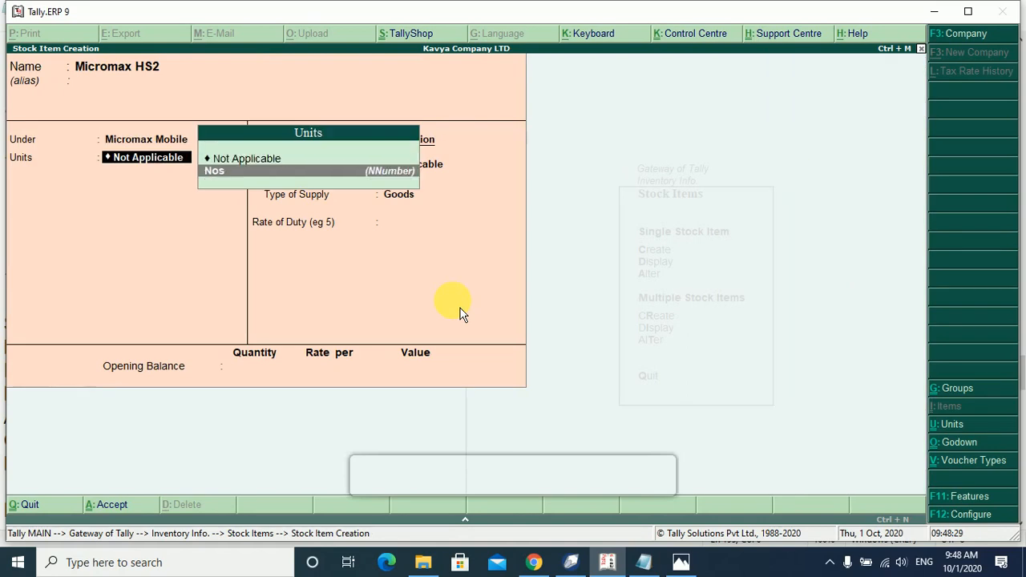
pyautogui.press('Return')
pyautogui.press('Return')
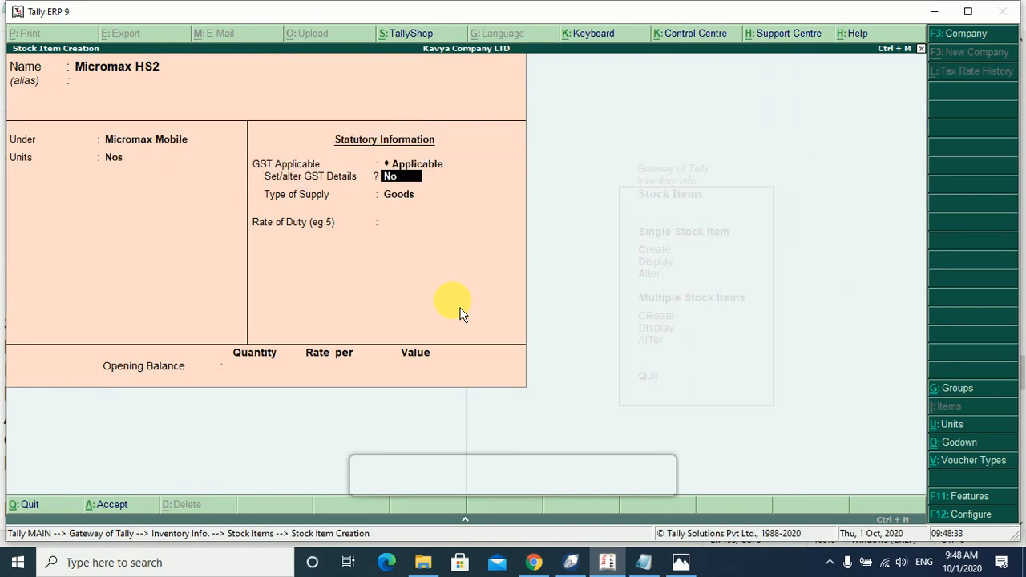
pyautogui.press('Return')
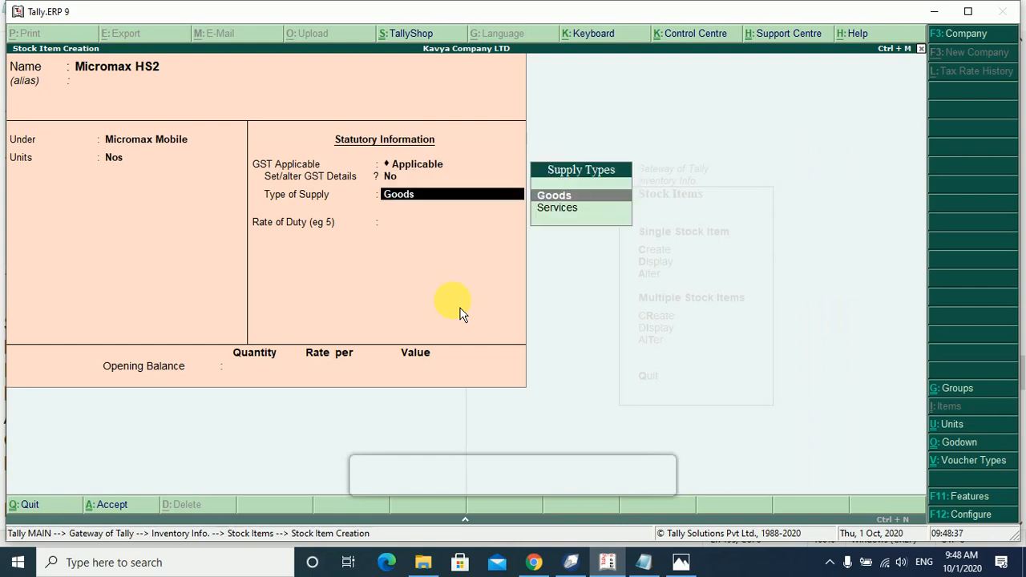
pyautogui.press('Return')
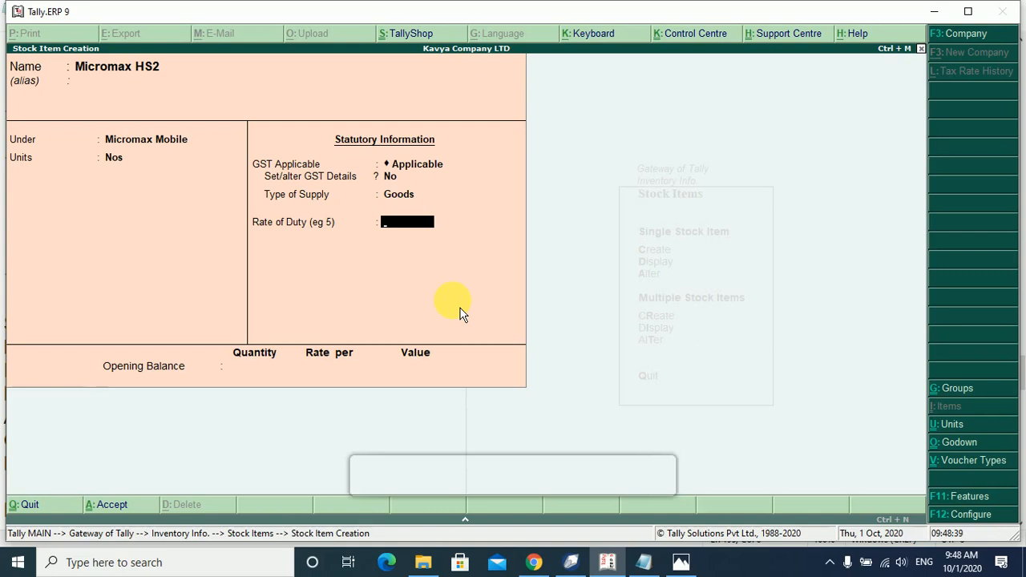
pyautogui.press('Return')
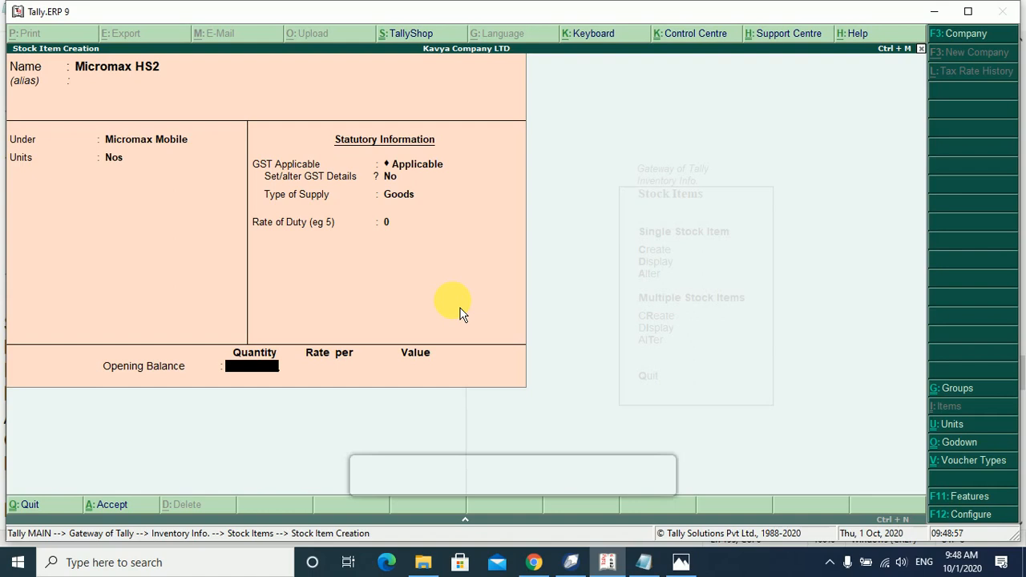
pyautogui.press('Return')
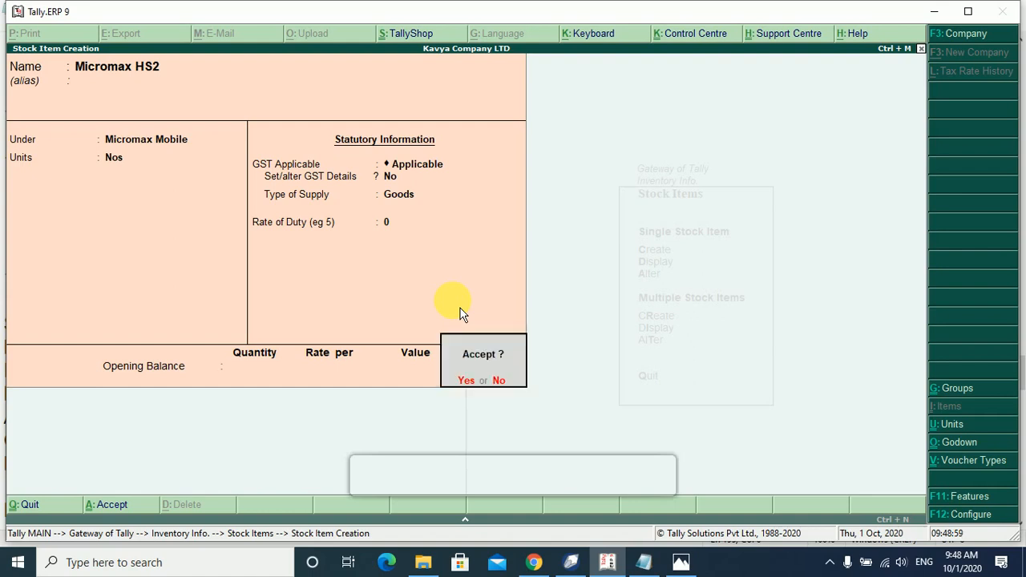
# Save Micromax HS2 and enter Micromax HS3 with Nos as its unit.
pyautogui.press('Return')
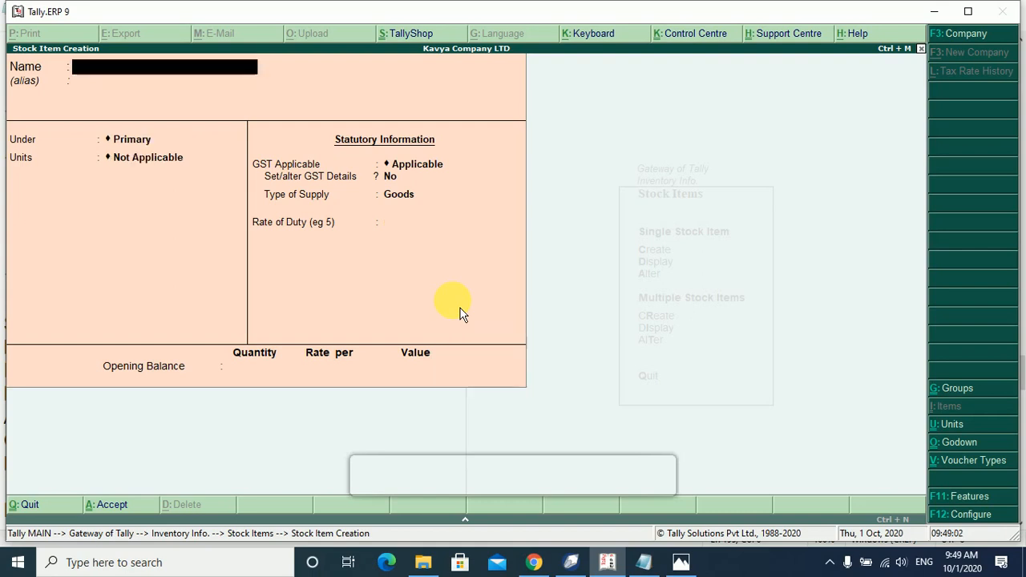
pyautogui.write('Micromax')
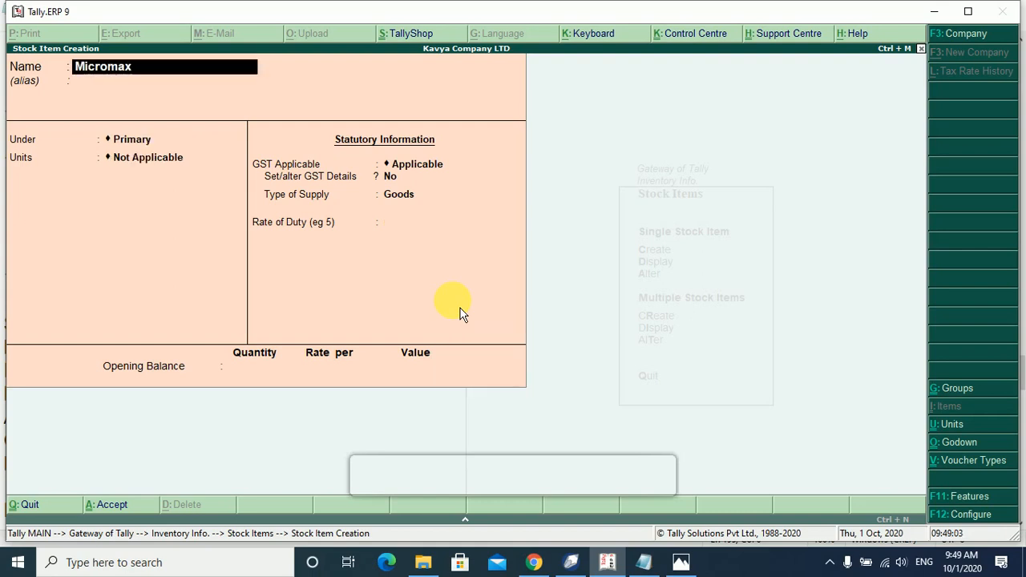
pyautogui.write(' HS3')
pyautogui.press('Return')
pyautogui.press('Return')
pyautogui.press('Down')
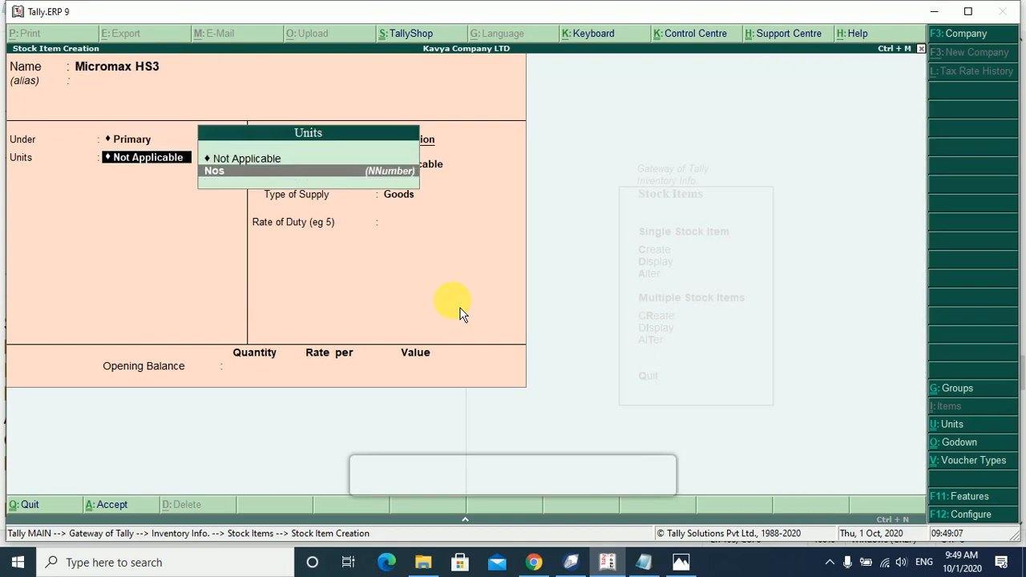
pyautogui.press('Return')
pyautogui.press('Return')
pyautogui.press('Return')
pyautogui.press('Return')
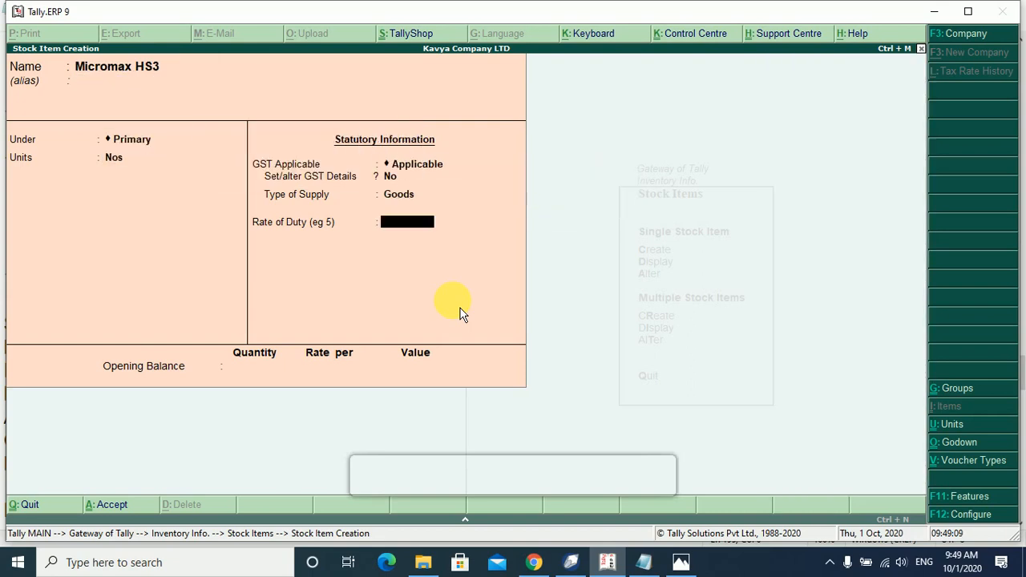
# Set Micromax HS3's group to Micromax Mobile, save it, and start naming Samsung LED.
pyautogui.press('BackSpace')
pyautogui.press('BackSpace')
pyautogui.press('BackSpace')
pyautogui.press('BackSpace')
pyautogui.press('BackSpace')
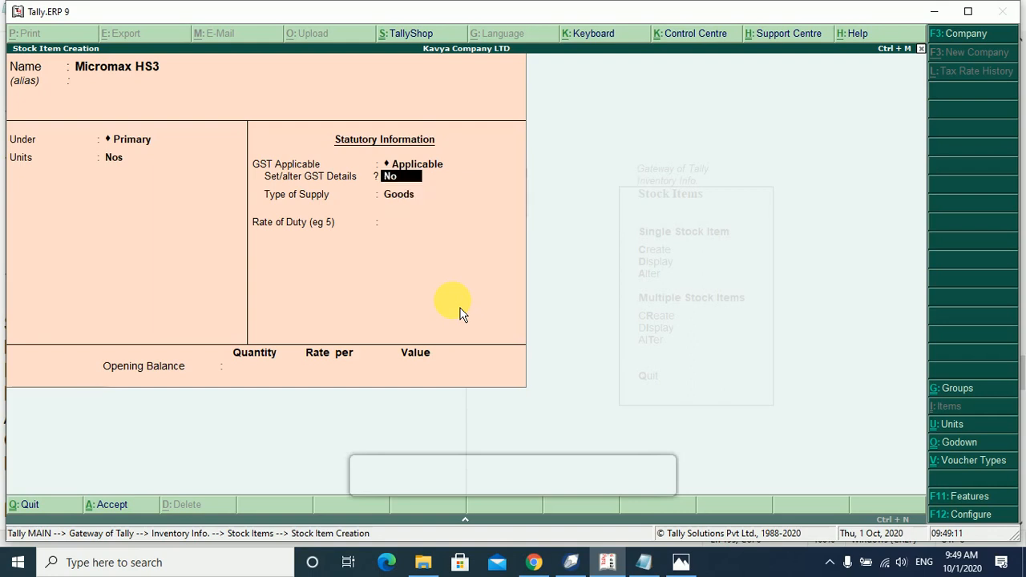
pyautogui.press('Down')
pyautogui.press('Down')
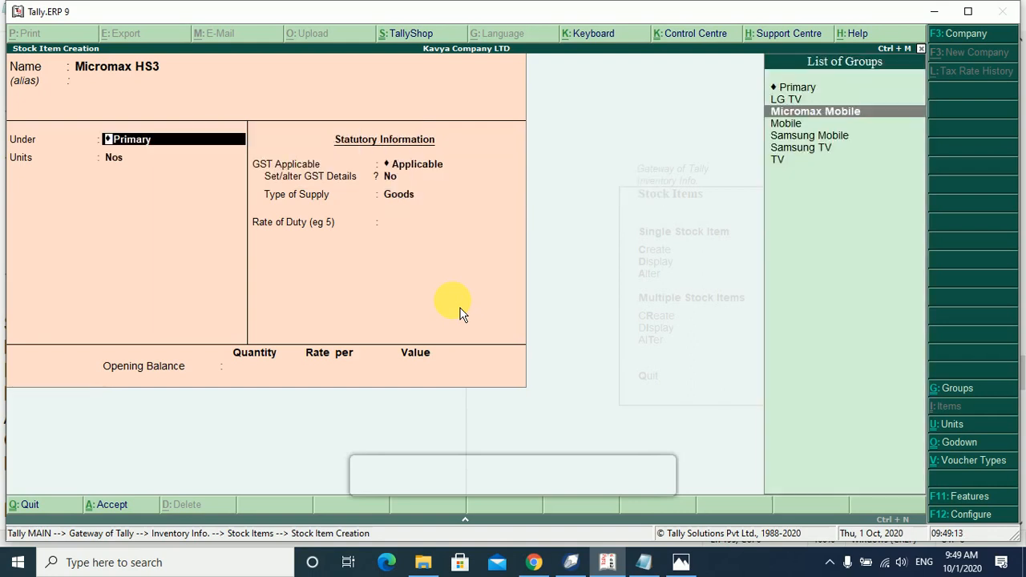
pyautogui.press('Return')
pyautogui.press('Return')
pyautogui.press('Return')
pyautogui.press('Return')
pyautogui.press('Return')
pyautogui.press('Return')
pyautogui.press('Return')
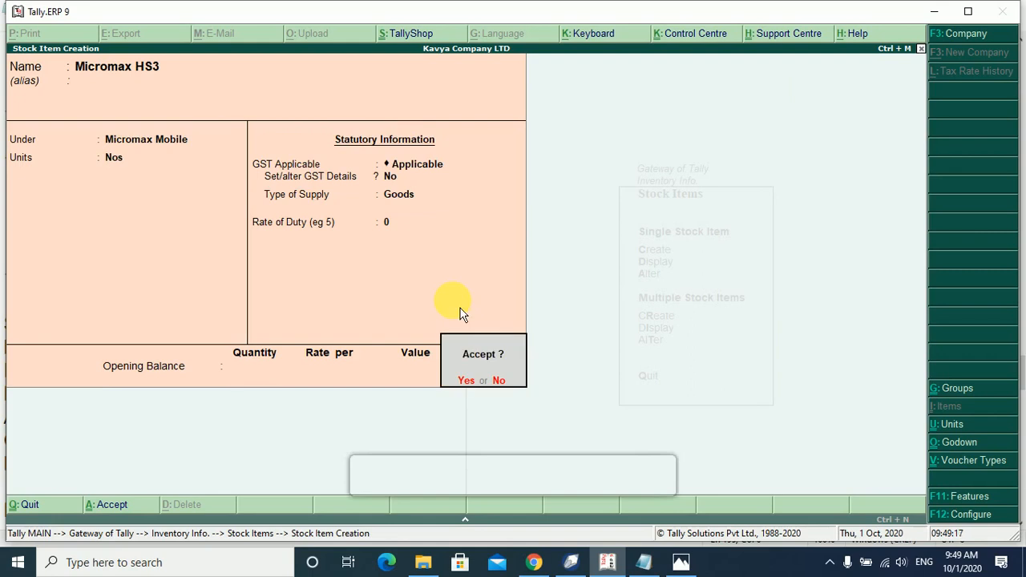
pyautogui.press('Return')
pyautogui.write('Samsu')
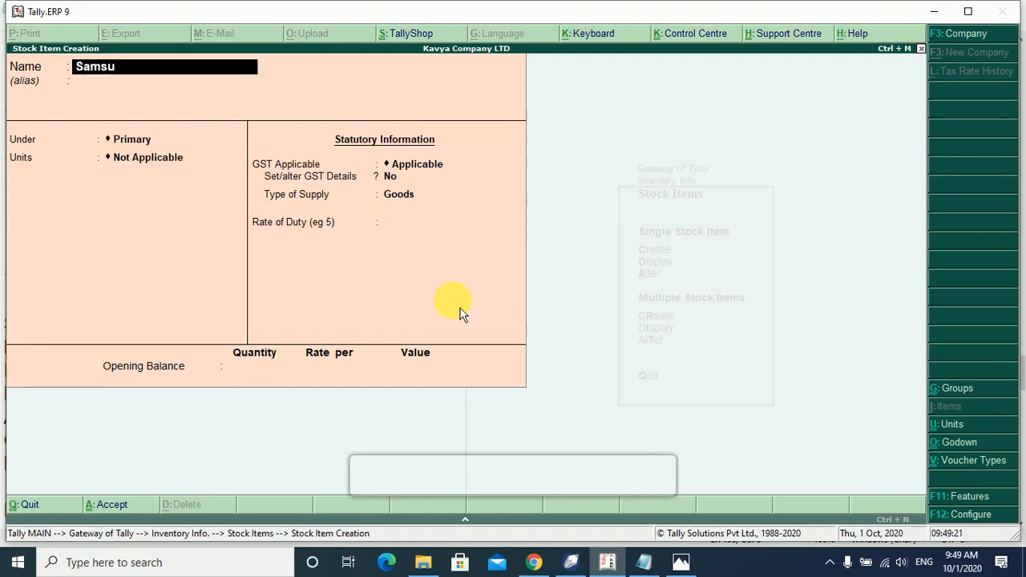
pyautogui.write('ng LED')
# Browse the group list, then check the banner, notes and product chart for reference.
pyautogui.press('Return')
pyautogui.press('Return')
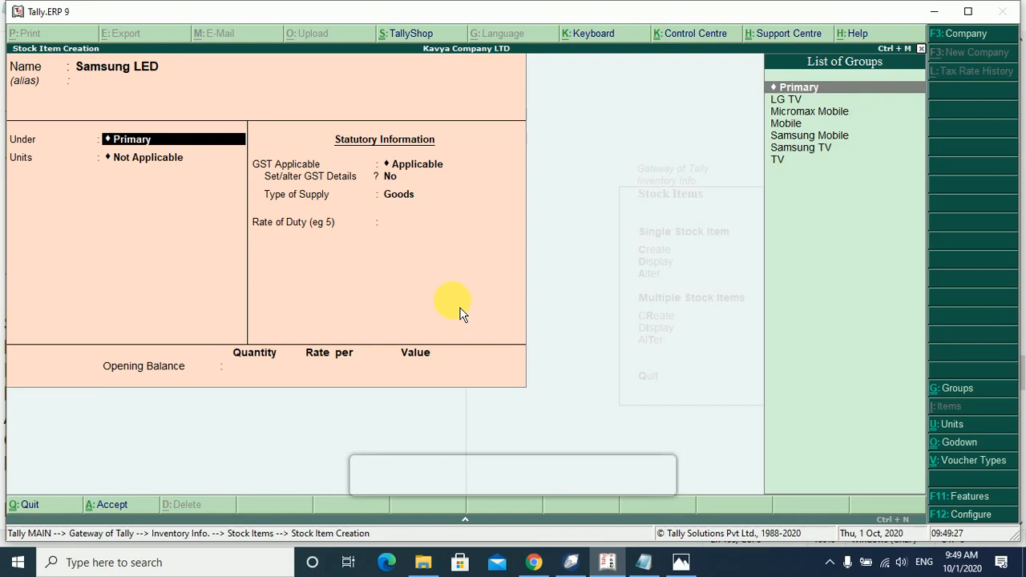
pyautogui.press('Down')
pyautogui.press('Down')
pyautogui.press('Down')
pyautogui.press('Down')
pyautogui.press('Down')
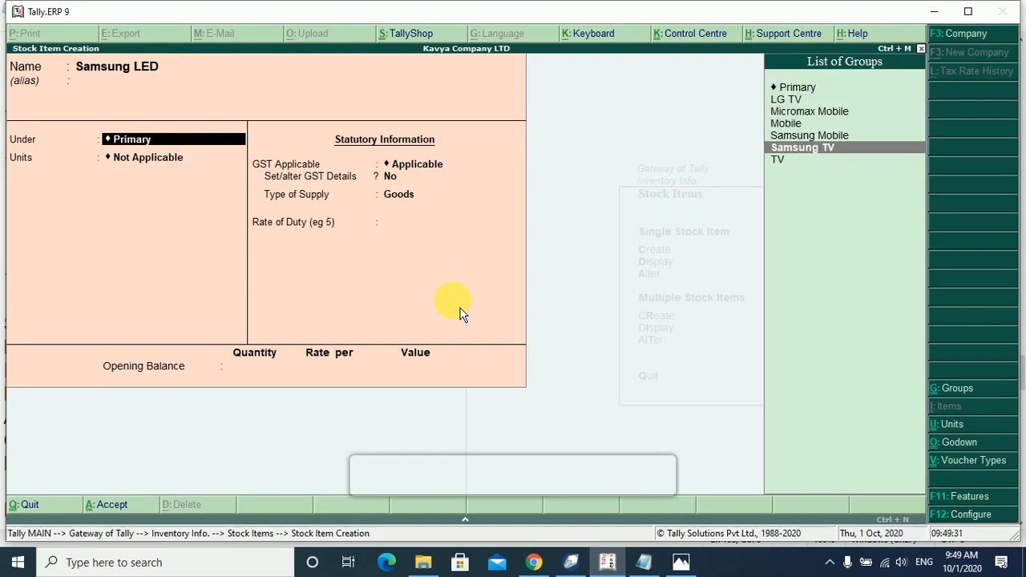
pyautogui.press('BackSpace')
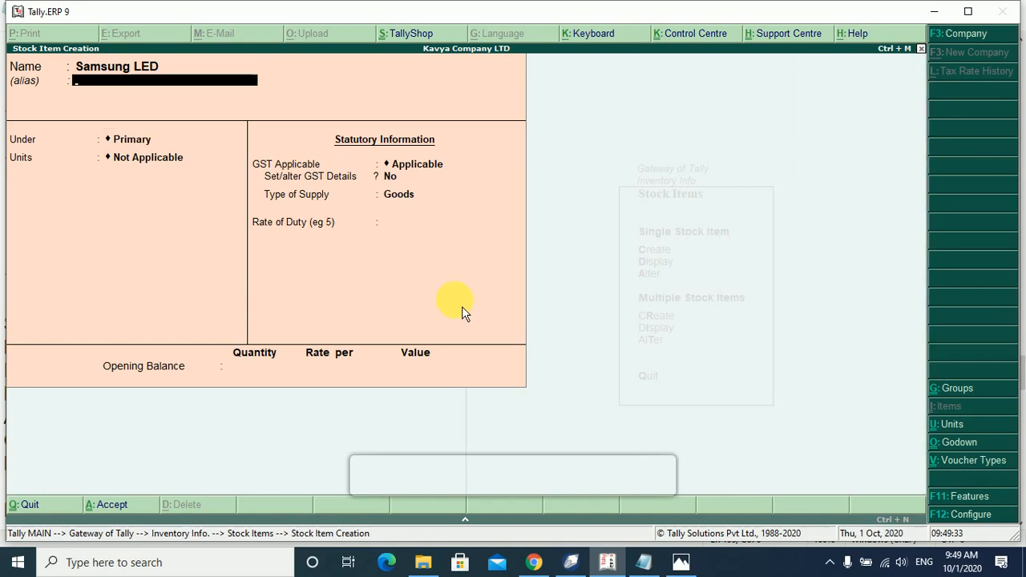
pyautogui.click(681, 563)
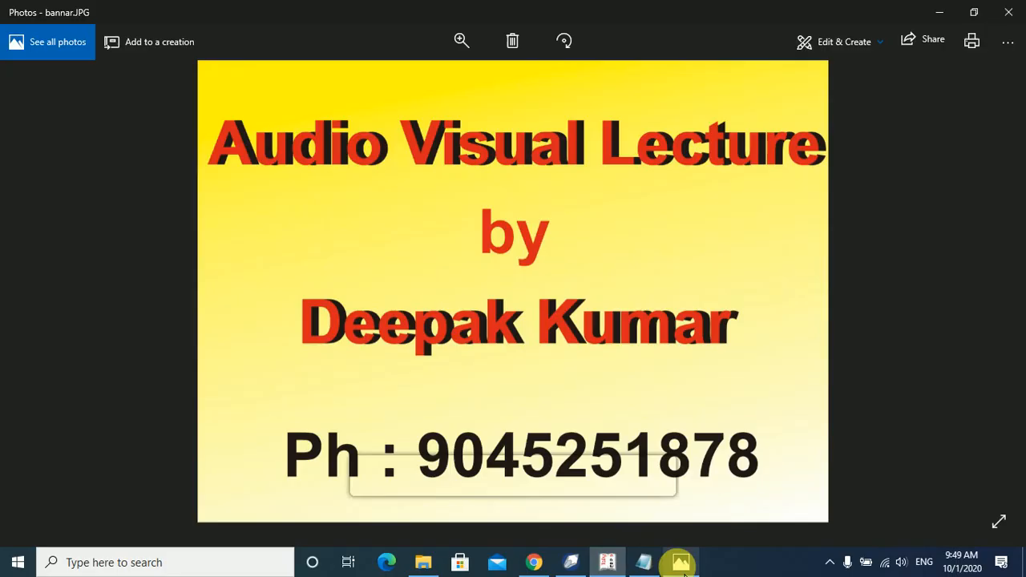
pyautogui.click(680, 563)
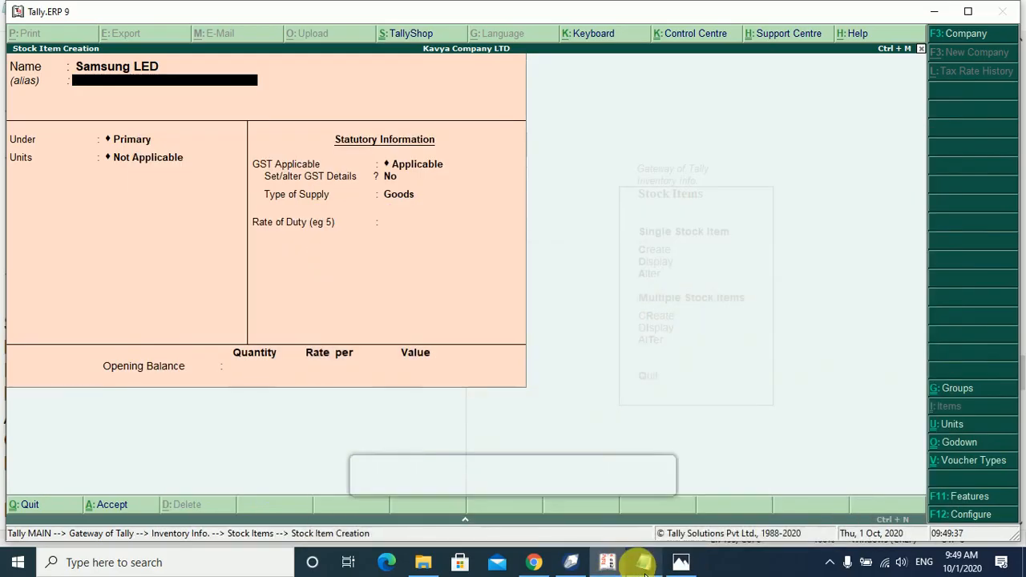
pyautogui.click(604, 568)
pyautogui.click(603, 568)
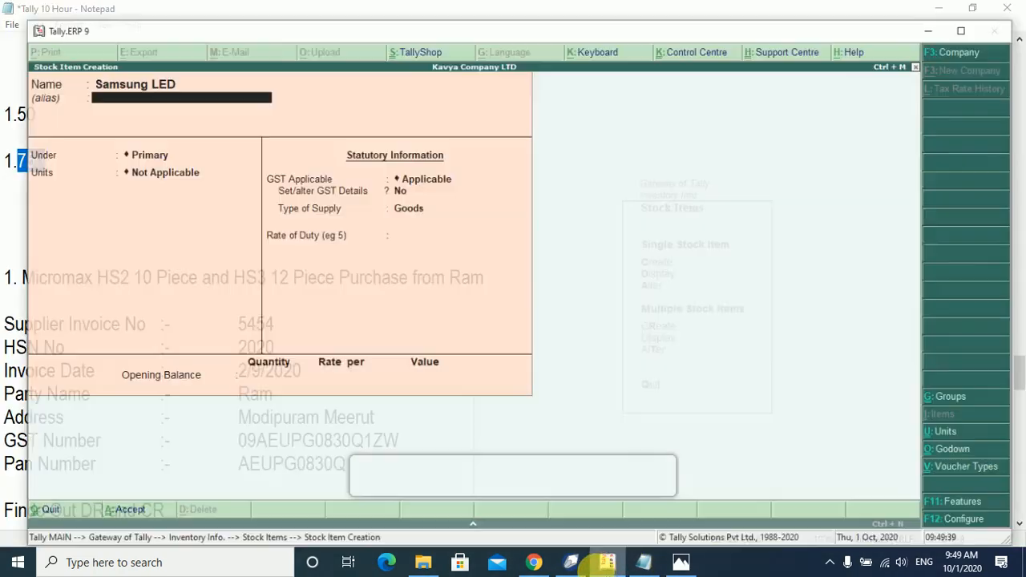
pyautogui.click(571, 562)
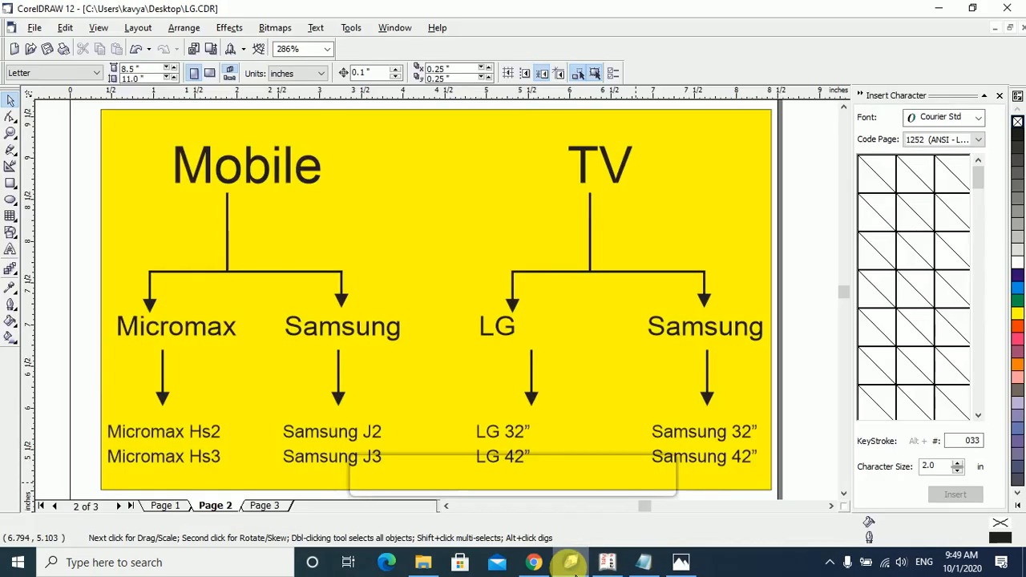
pyautogui.click(572, 564)
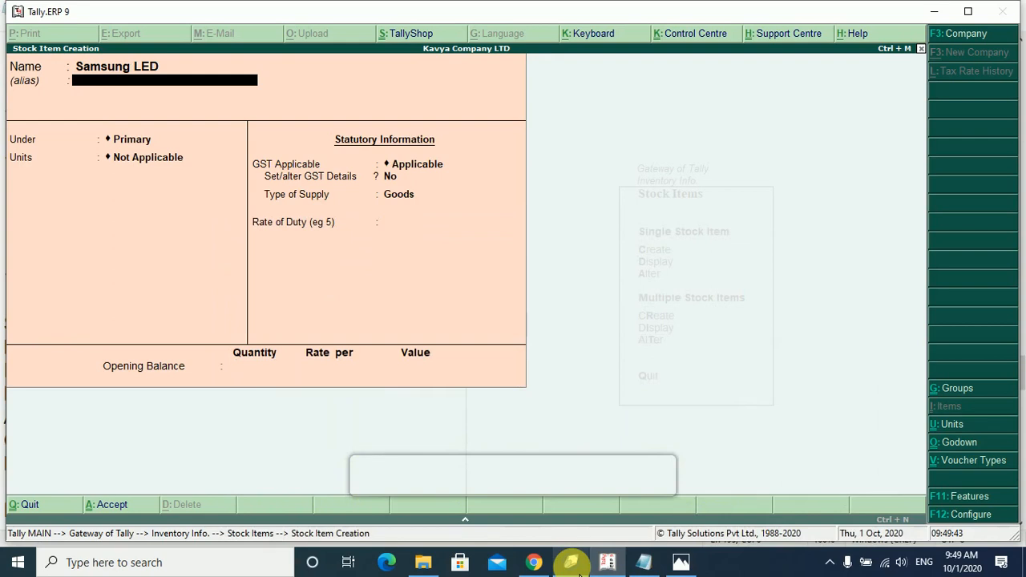
# Name the item Samsung LED 32", set group Samsung TV and unit Nos, and save it.
pyautogui.press('BackSpace')
pyautogui.press('BackSpace')
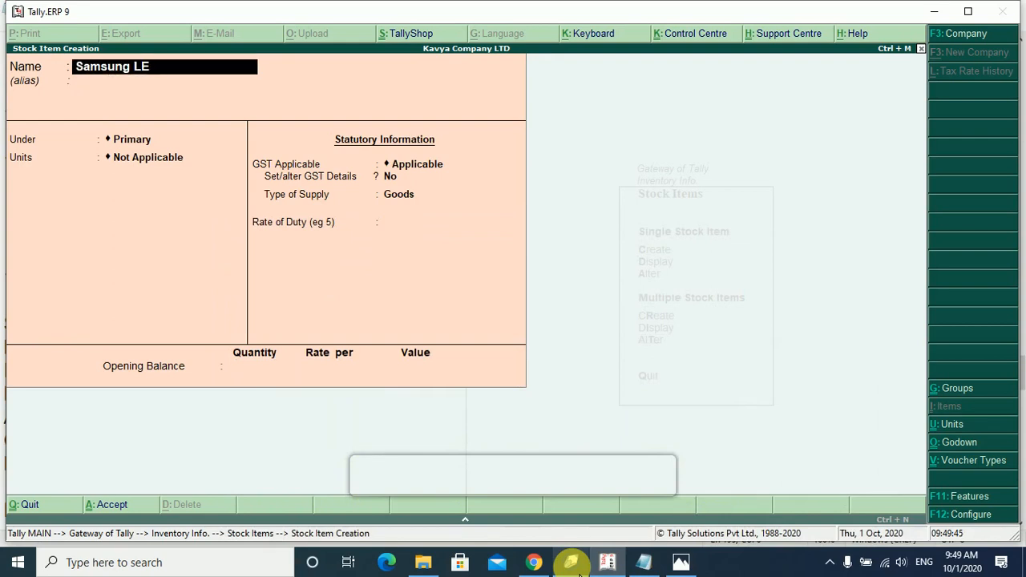
pyautogui.press('BackSpace')
pyautogui.press('BackSpace')
pyautogui.press('BackSpace')
pyautogui.write('LED 32')
pyautogui.press('Return')
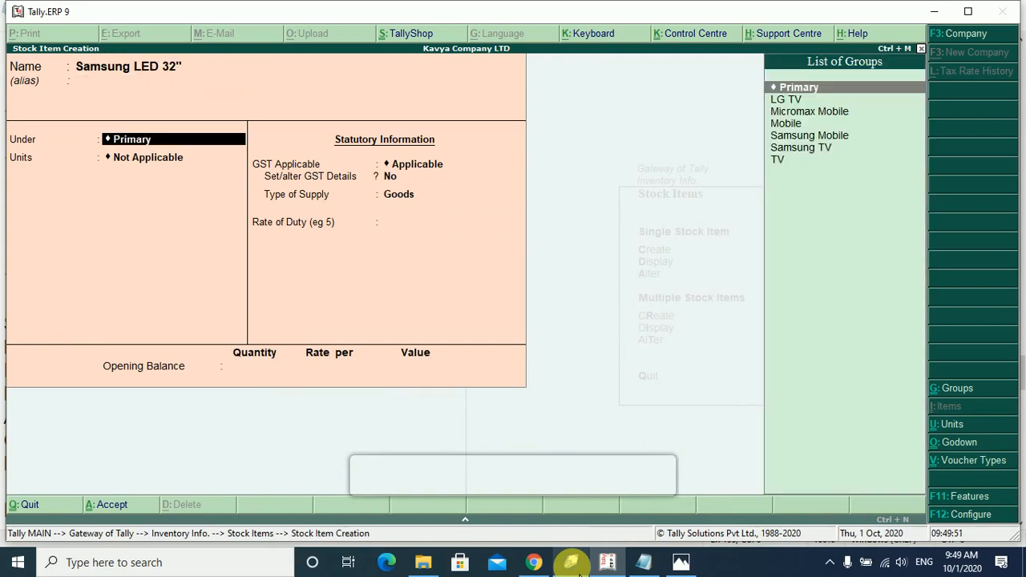
pyautogui.press('Down')
pyautogui.press('Down')
pyautogui.press('Down')
pyautogui.press('Down')
pyautogui.press('Down')
pyautogui.press('Return')
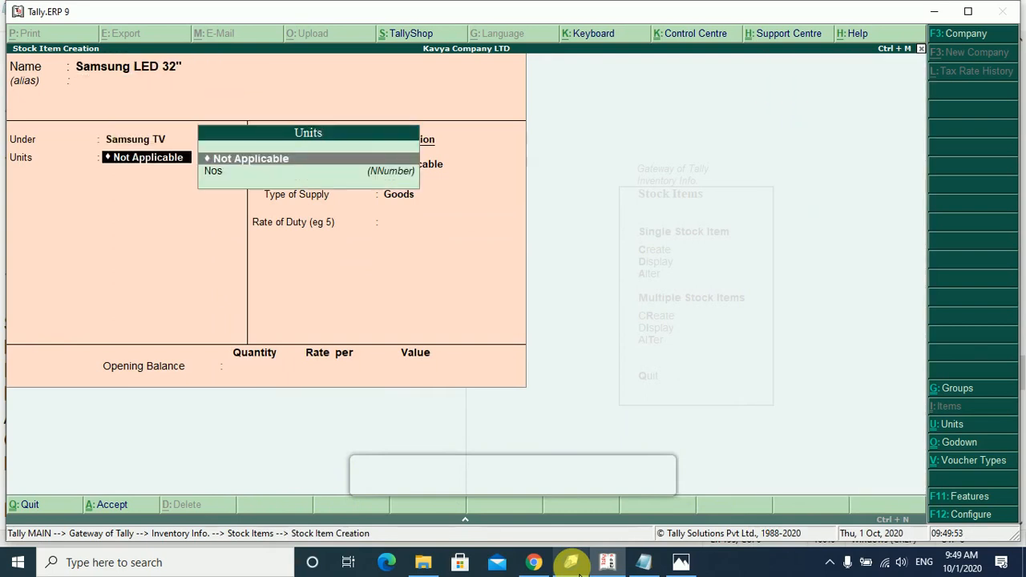
pyautogui.press('Down')
pyautogui.press('Return')
pyautogui.press('Return')
pyautogui.press('Return')
pyautogui.press('Return')
pyautogui.press('Return')
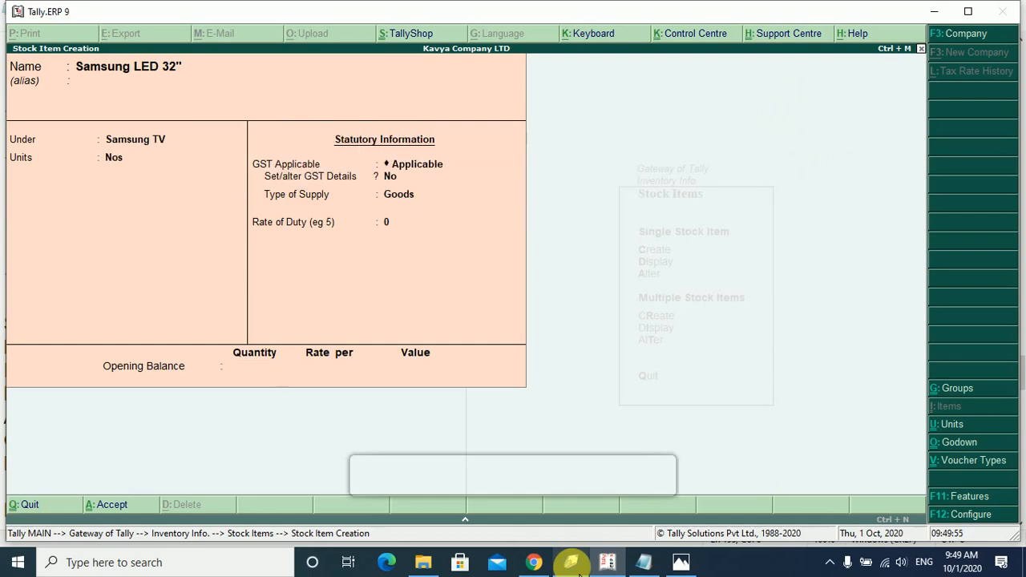
pyautogui.press('Return')
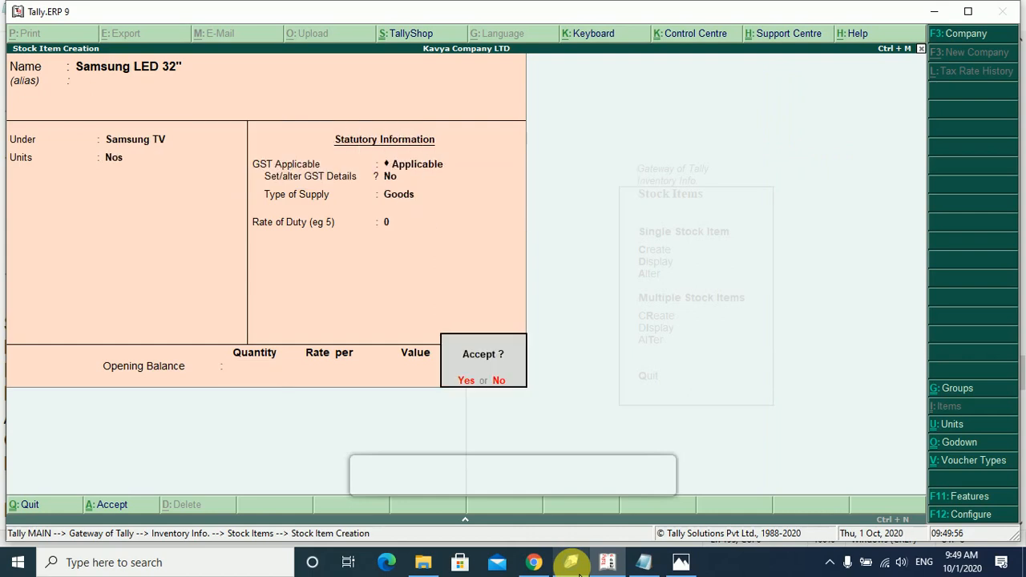
pyautogui.press('Return')
pyautogui.write('LG ')
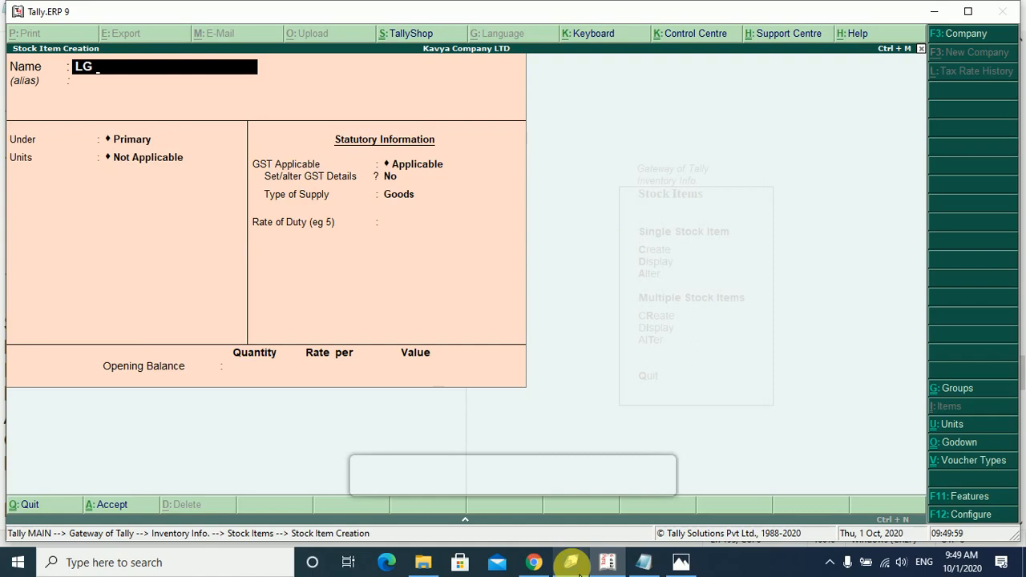
pyautogui.write('LED 32"')
# Place LG LED 32" under Samsung TV with Nos units and step through GST to the save prompt.
pyautogui.press('Return')
pyautogui.press('Return')
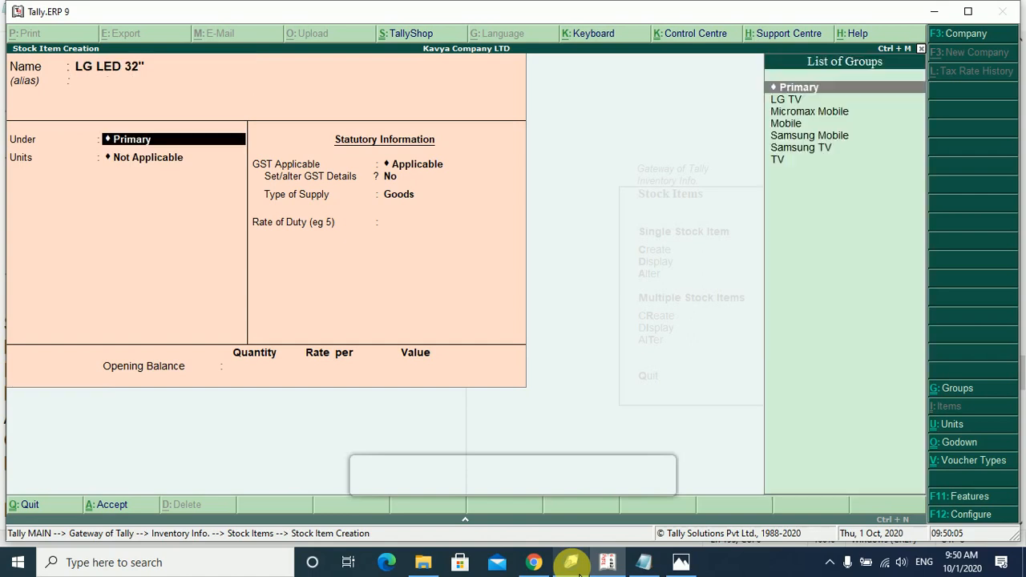
pyautogui.press('Down')
pyautogui.press('Down')
pyautogui.press('Down')
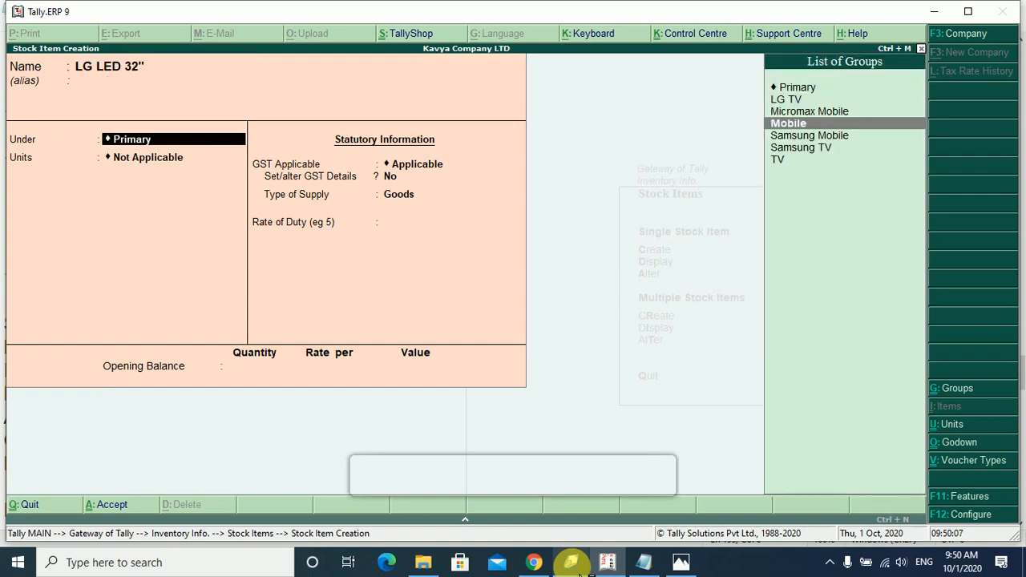
pyautogui.press('Down')
pyautogui.press('Down')
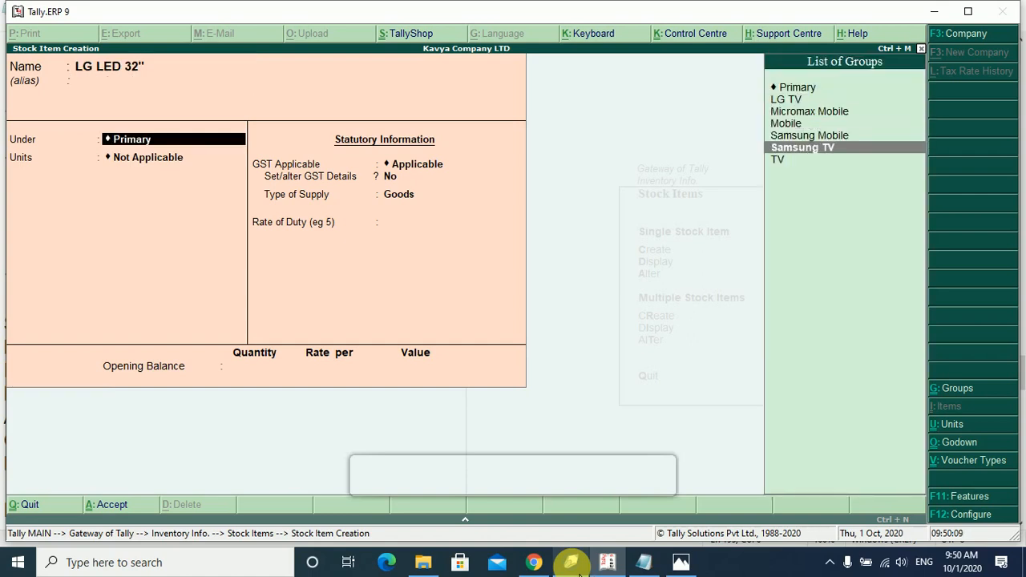
pyautogui.press('Return')
pyautogui.press('Down')
pyautogui.press('Return')
pyautogui.press('Return')
pyautogui.press('Return')
pyautogui.press('Return')
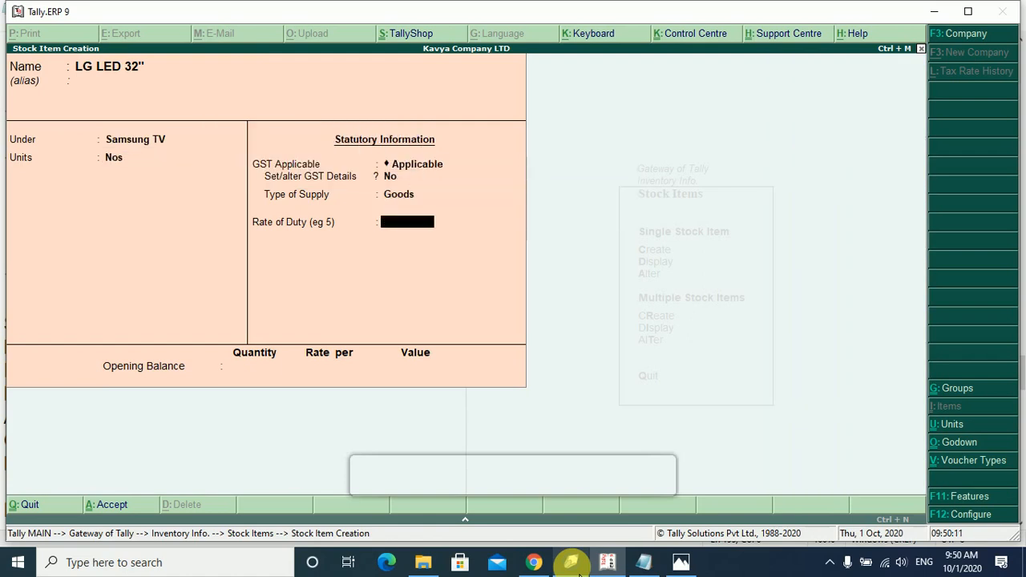
pyautogui.press('Return')
pyautogui.press('Return')
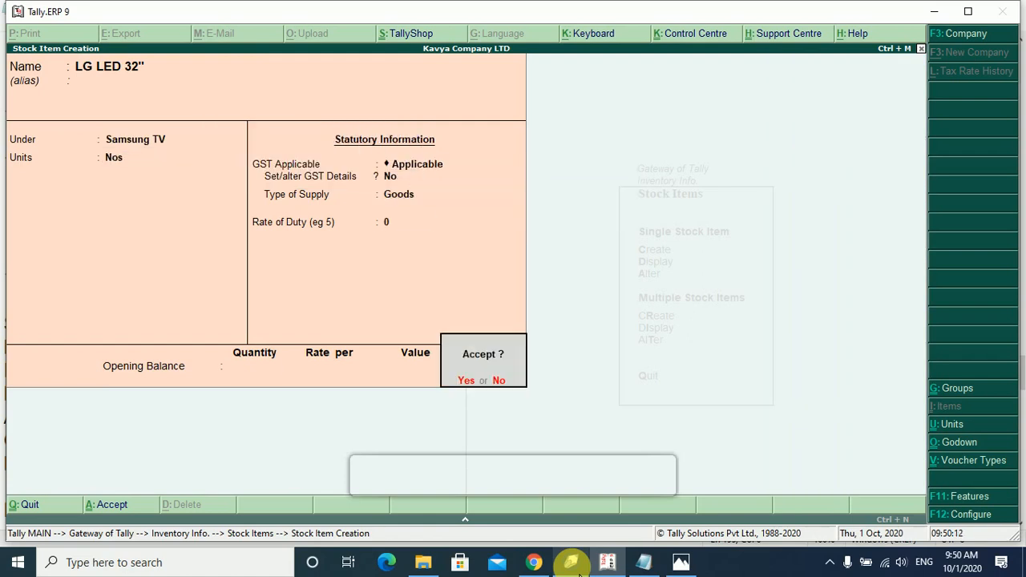
pyautogui.press('Return')
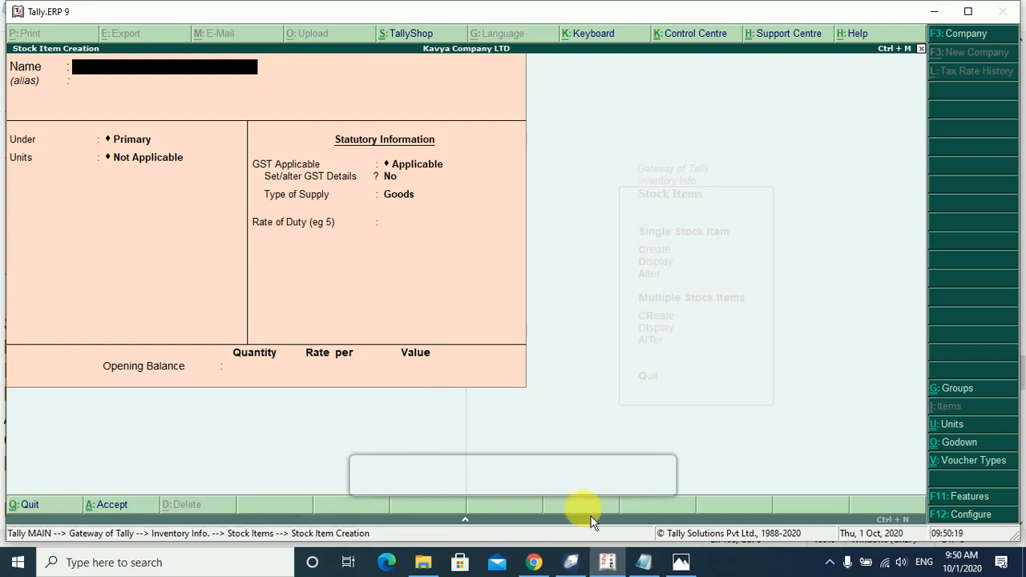
pyautogui.click(646, 566)
pyautogui.scroll(-1, 244, 233)
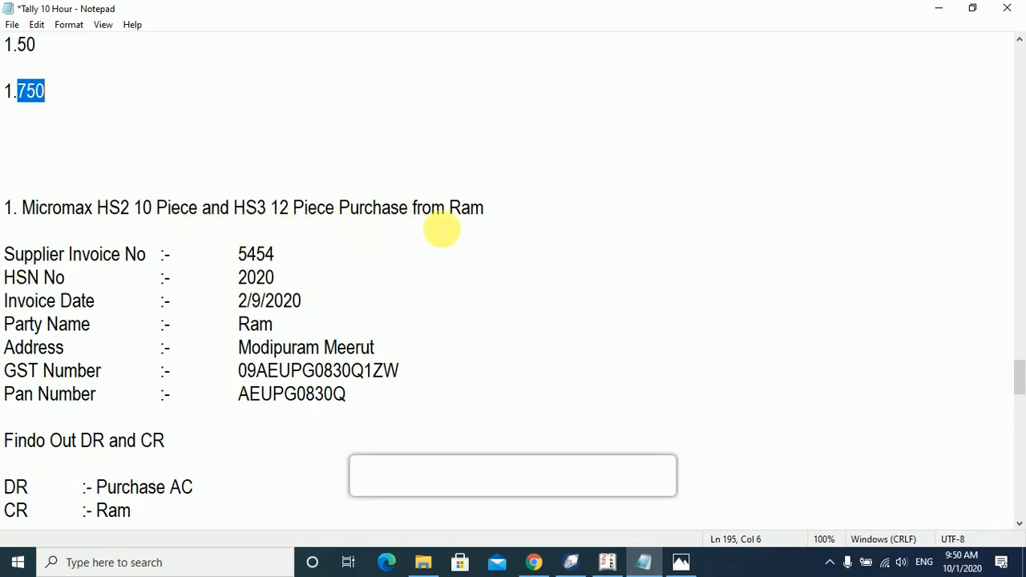
pyautogui.scroll(-2, 349, 348)
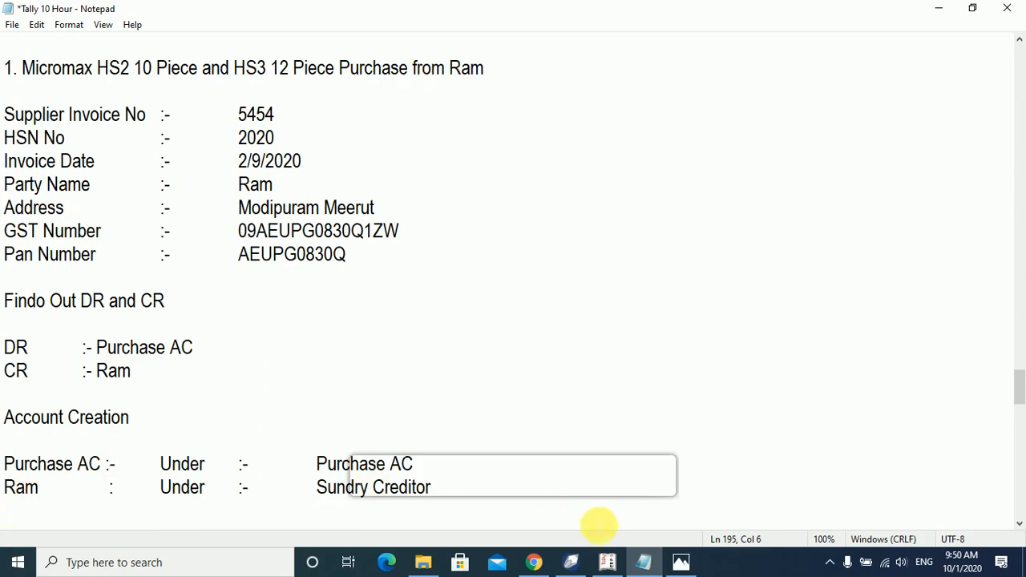
pyautogui.click(607, 562)
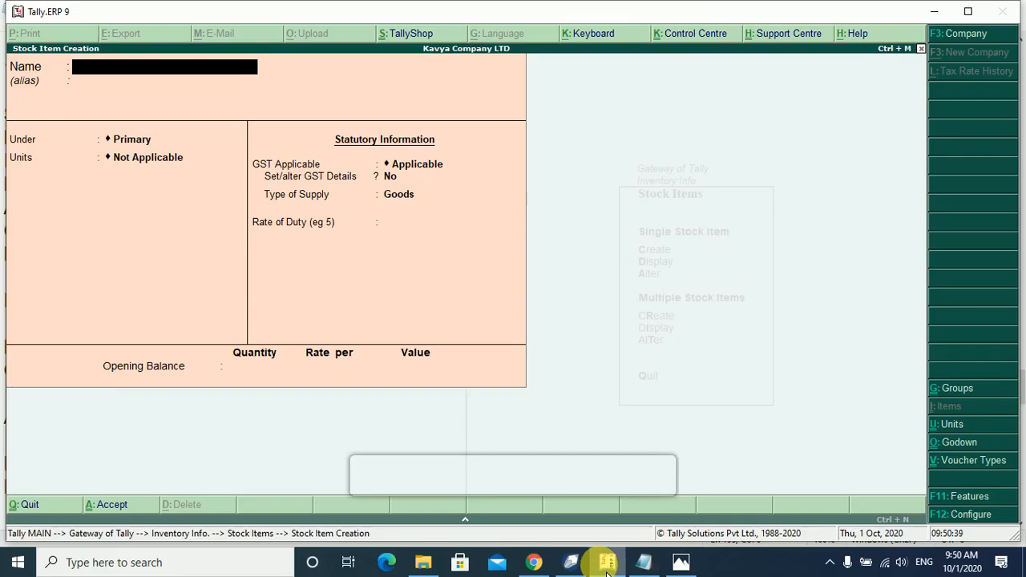
# Leave stock item creation and start a new ledger from Accounts Info > Ledgers.
pyautogui.press('Escape')
pyautogui.press('Return')
pyautogui.press('Escape')
pyautogui.press('Escape')
pyautogui.press('Escape')
pyautogui.press('Escape')
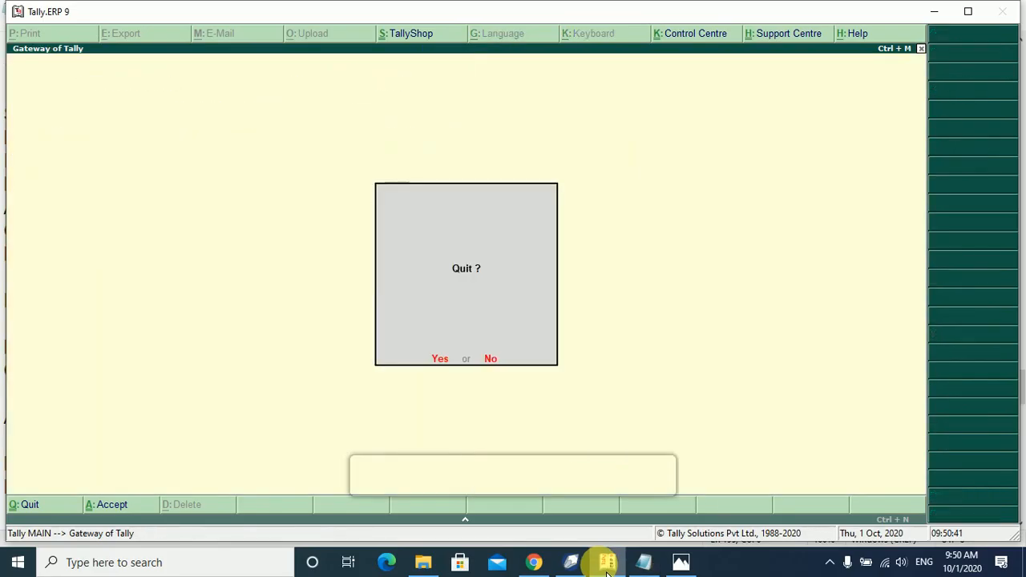
pyautogui.press('Return')
pyautogui.press('Down')
pyautogui.press('Return')
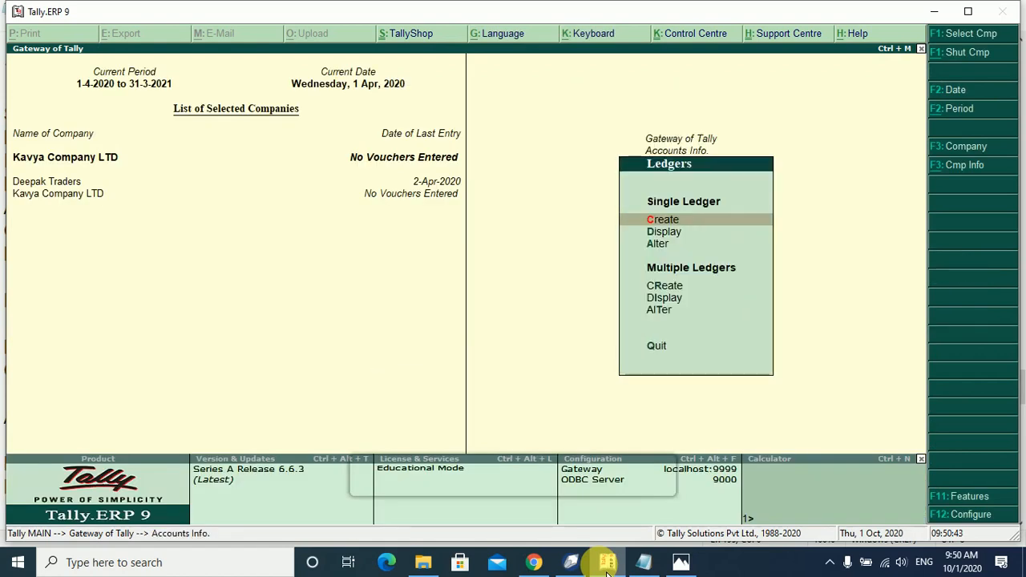
pyautogui.press('Return')
# Name the supplier ledger, place it under Sundry Creditors with bill-by-bill on, and view the notes.
pyautogui.write('Ram')
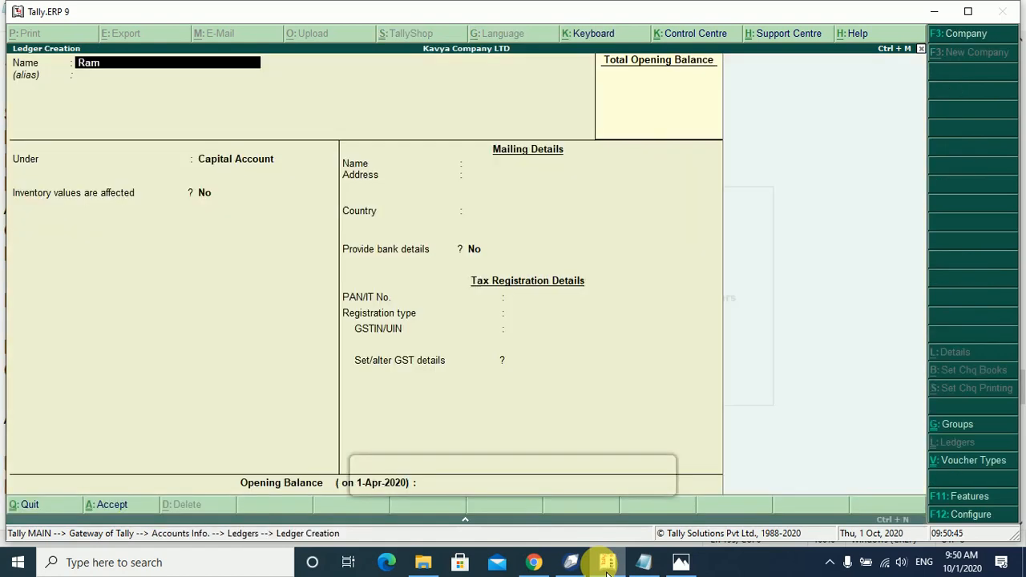
pyautogui.press('Return')
pyautogui.press('Return')
pyautogui.write('Sun')
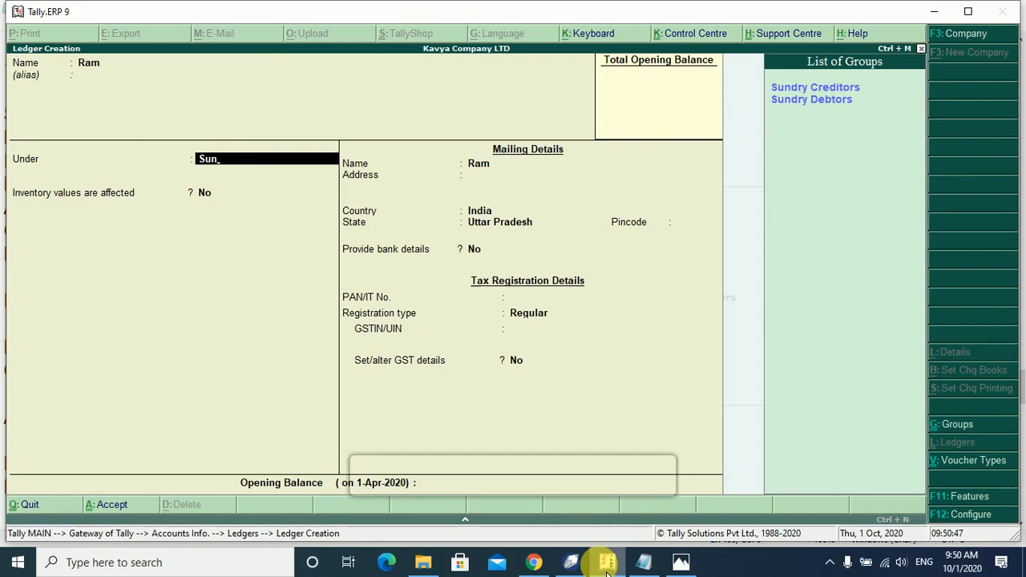
pyautogui.press('Return')
pyautogui.press('Return')
pyautogui.press('Return')
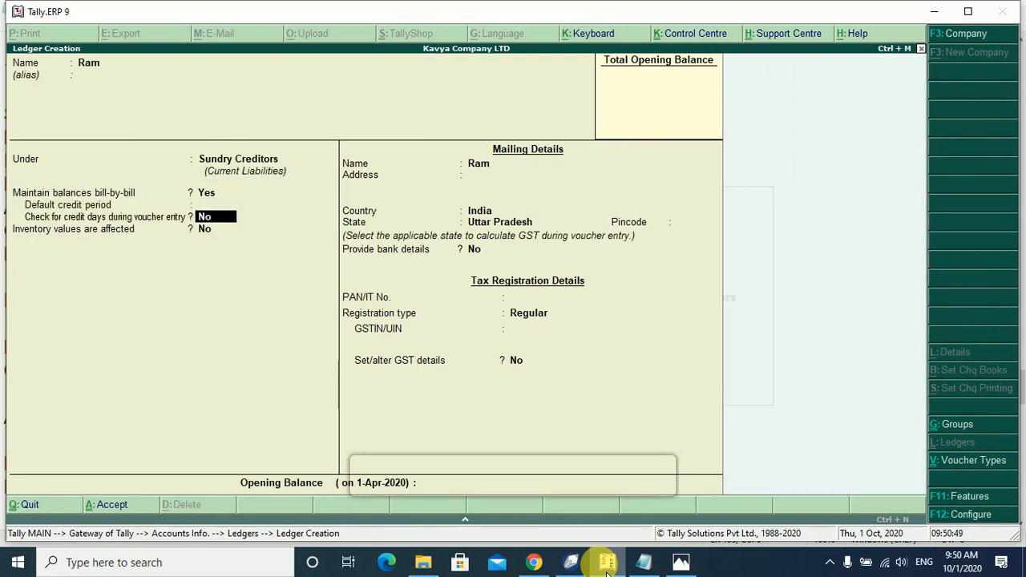
pyautogui.press('Return')
pyautogui.press('Return')
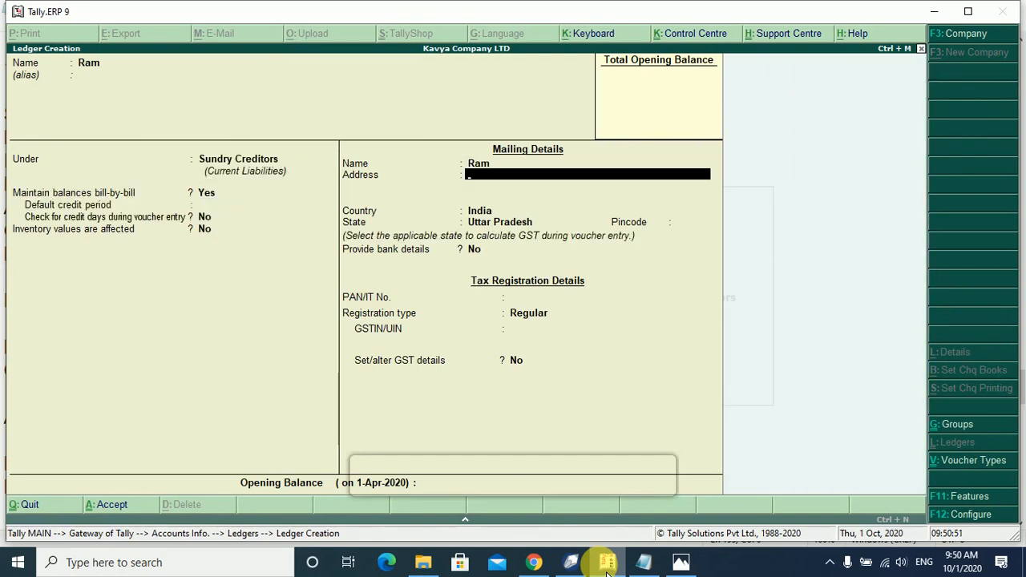
pyautogui.click(647, 562)
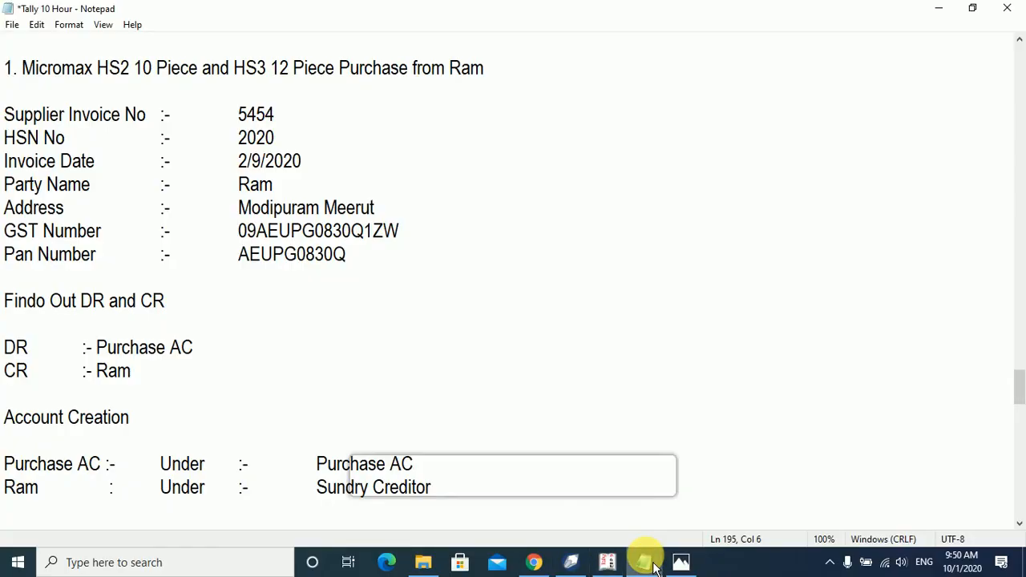
# Enter the supplier's two address lines and accept Uttar Pradesh as the state.
pyautogui.click(653, 566)
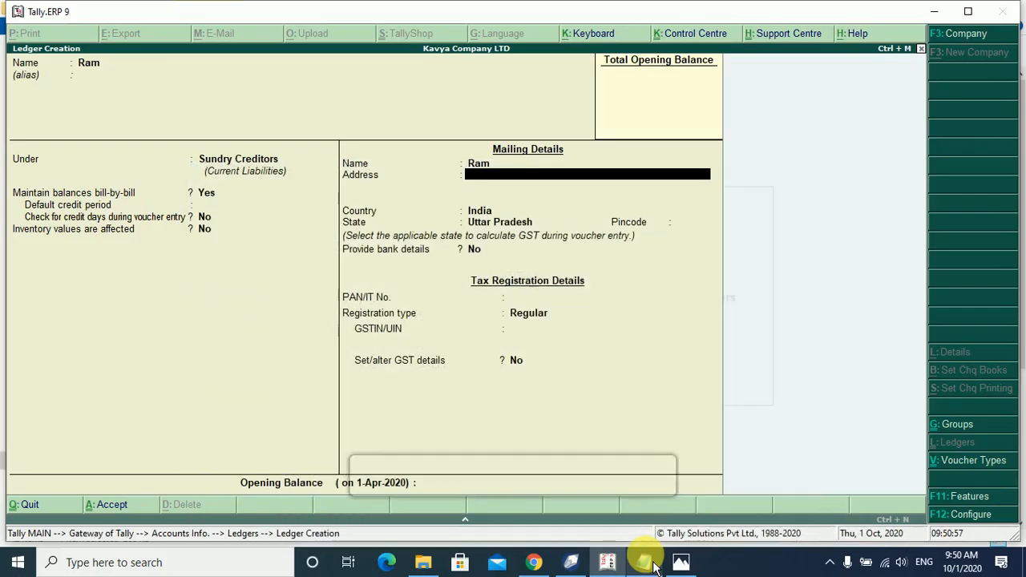
pyautogui.write('Modipuram')
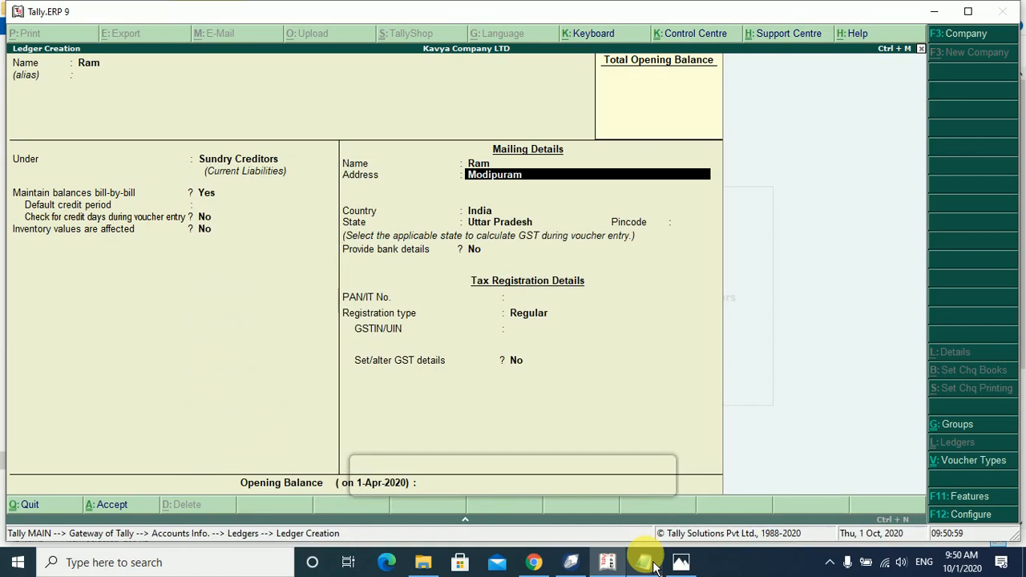
pyautogui.press('Return')
pyautogui.write('Meerut')
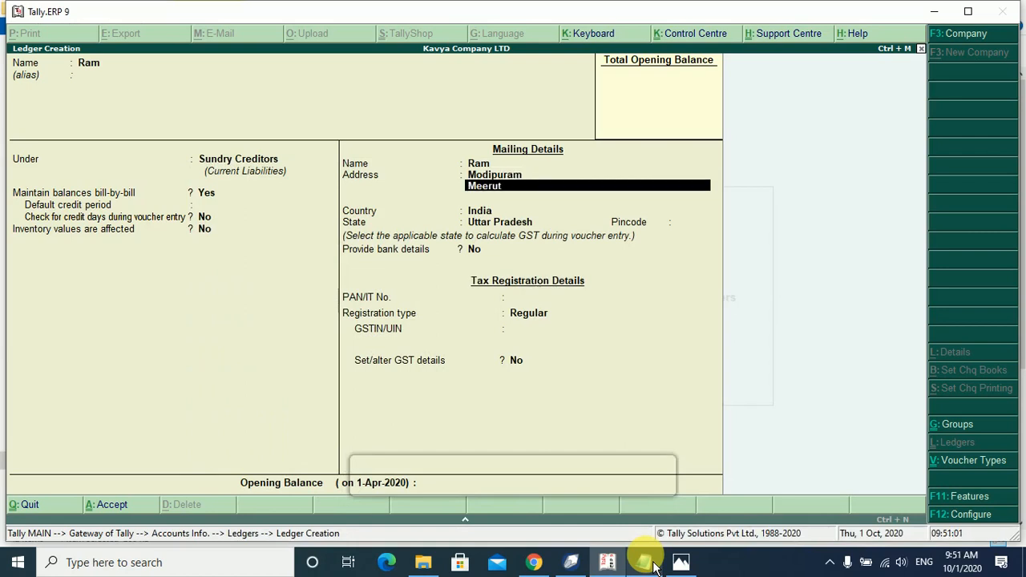
pyautogui.press('Return')
pyautogui.press('Return')
pyautogui.press('Return')
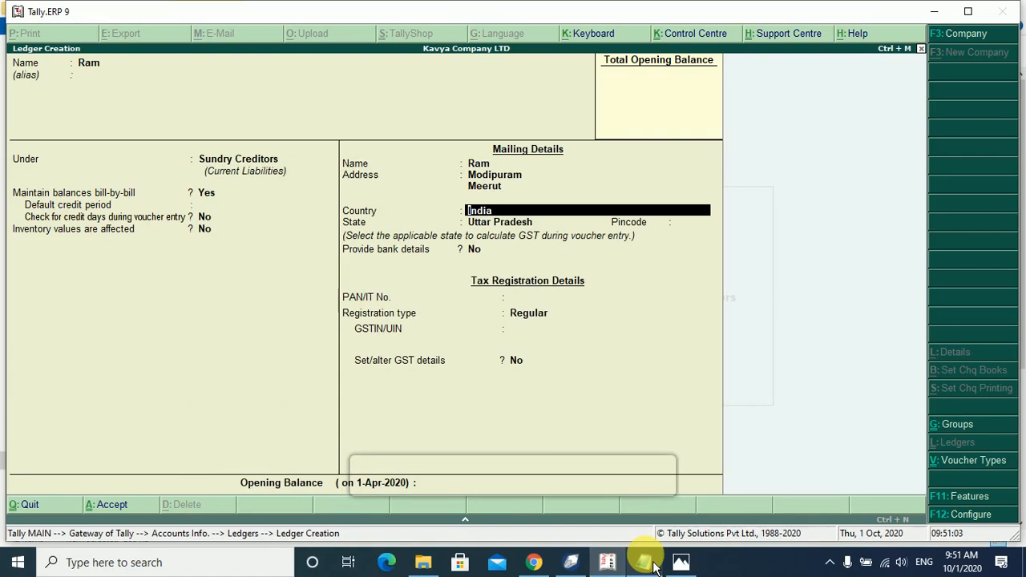
pyautogui.press('Return')
pyautogui.press('Return')
pyautogui.press('Return')
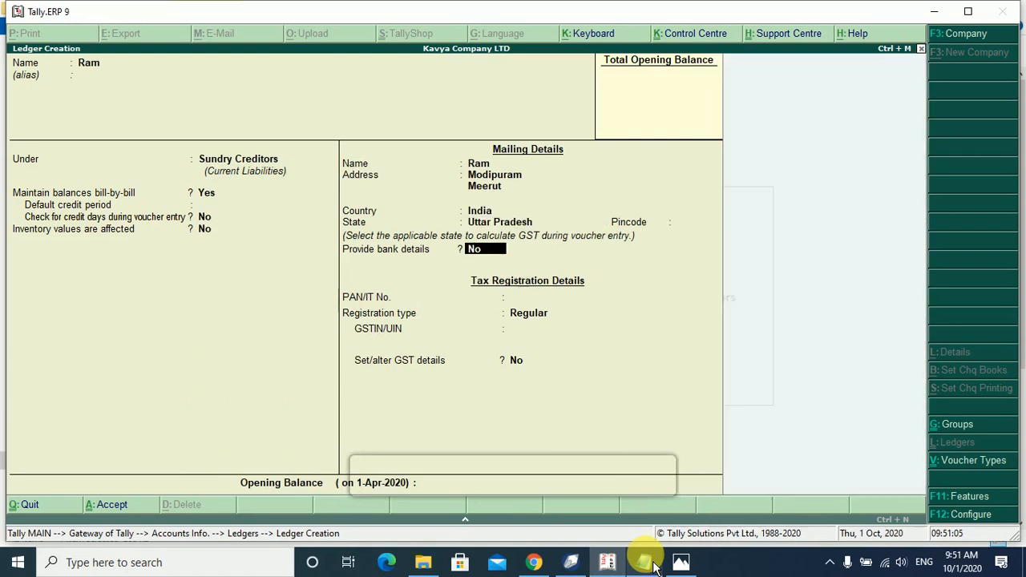
# Enter the supplier's PAN, copying it from the notes.
pyautogui.click(654, 565)
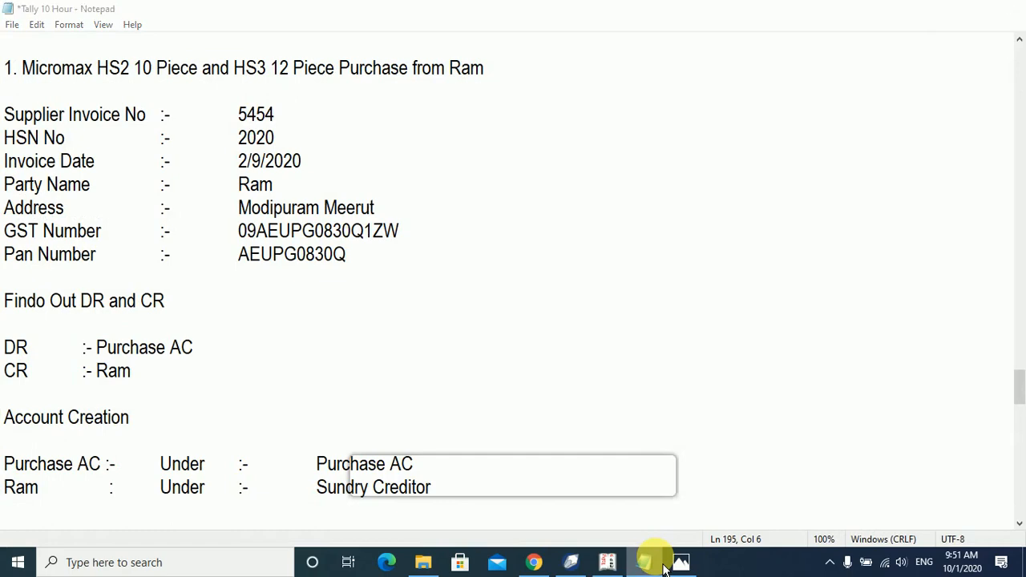
pyautogui.click(664, 565)
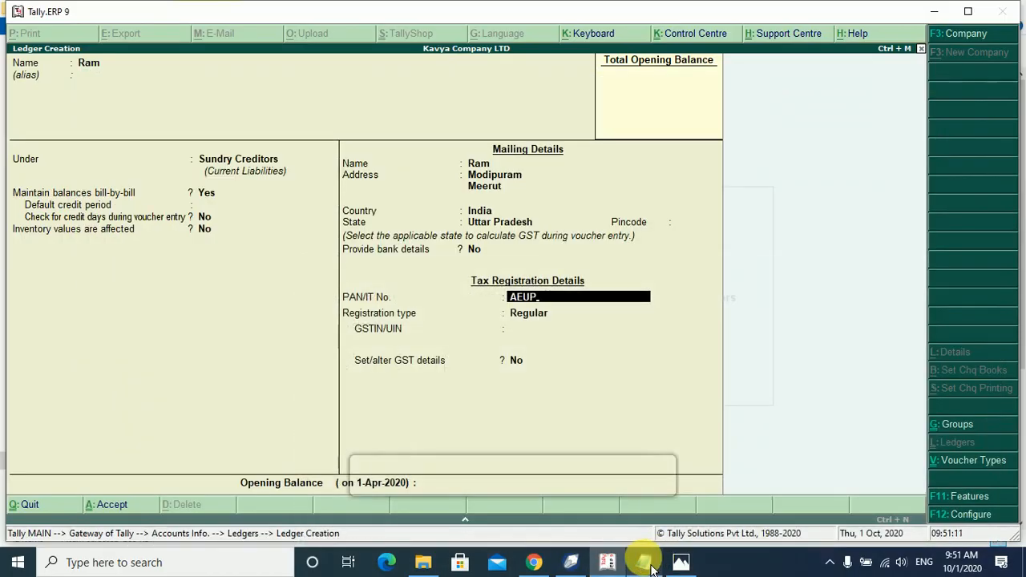
pyautogui.click(654, 568)
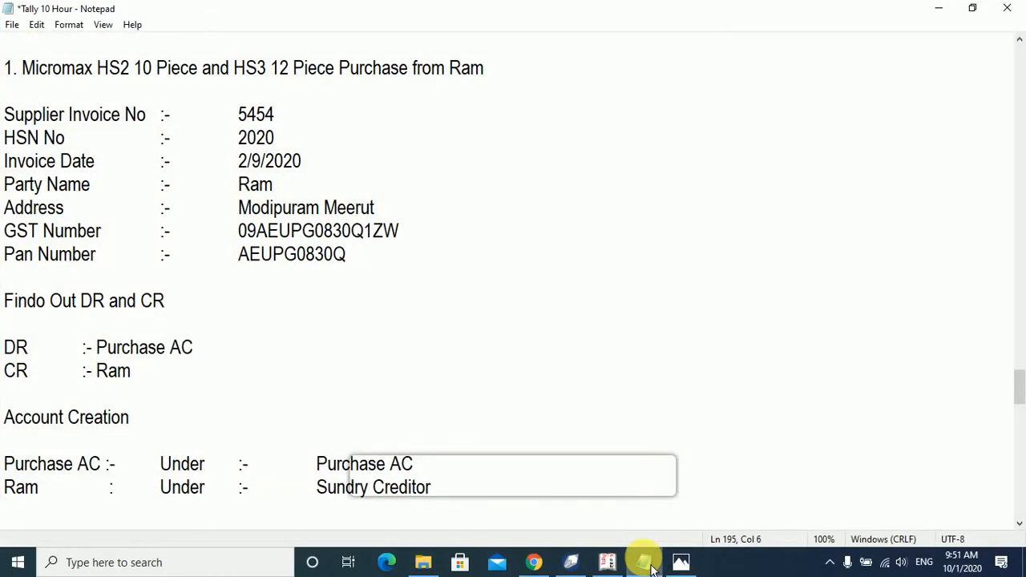
pyautogui.click(652, 568)
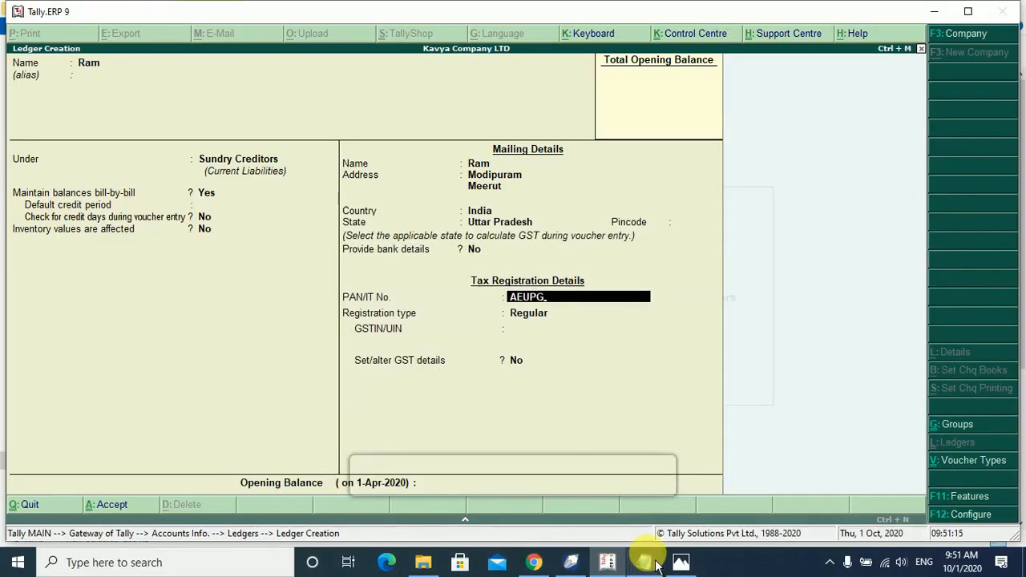
pyautogui.click(656, 565)
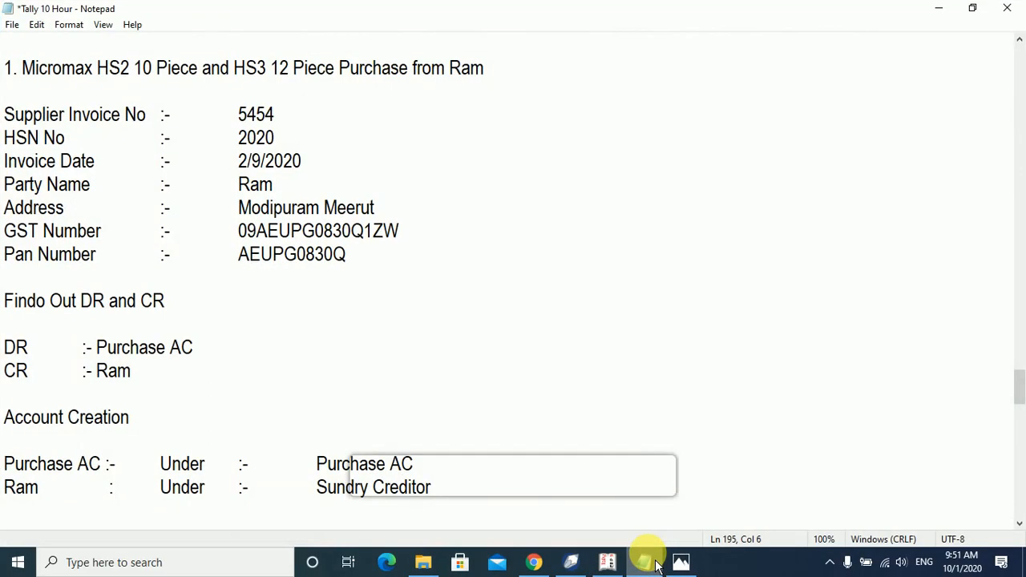
pyautogui.click(656, 565)
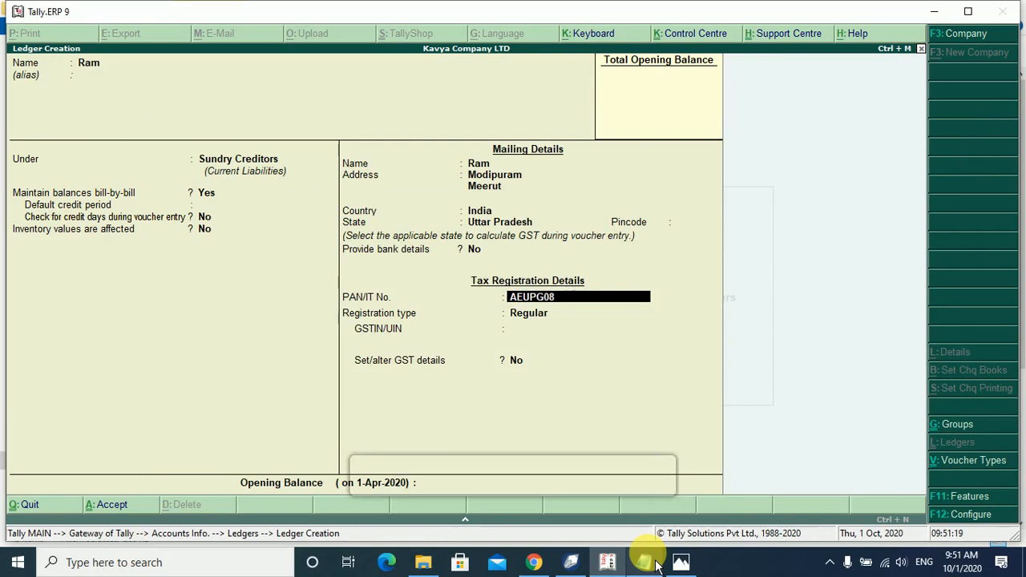
pyautogui.press('Return')
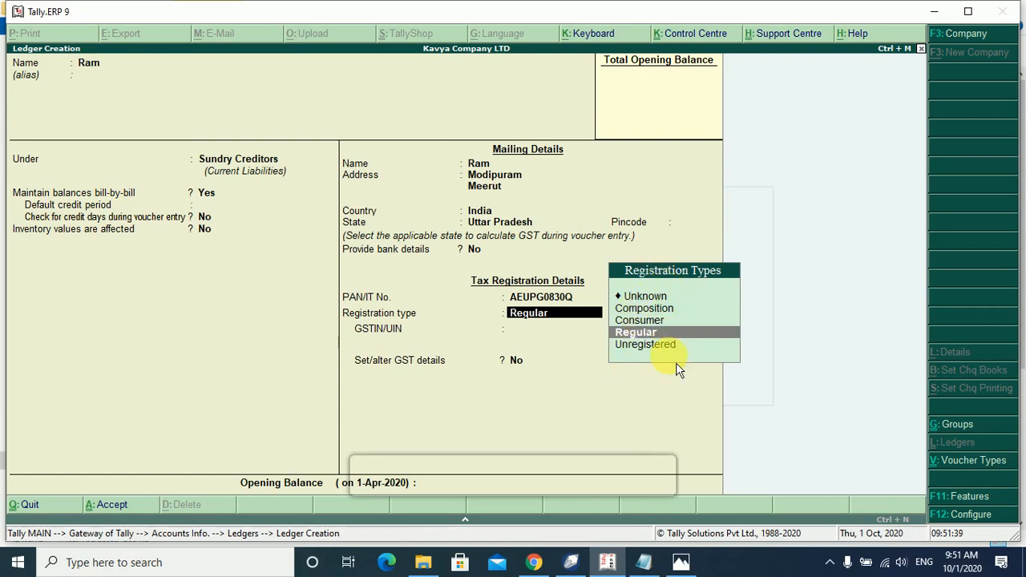
# Keep Regular registration and begin the GSTIN, clearing a mistyped start.
pyautogui.press('Return')
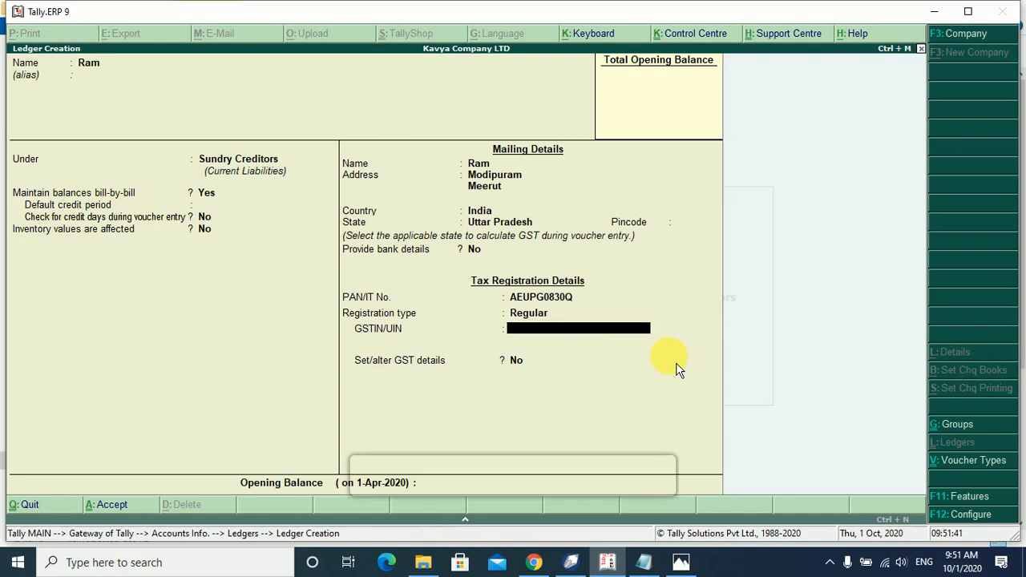
pyautogui.click(645, 564)
pyautogui.click(607, 562)
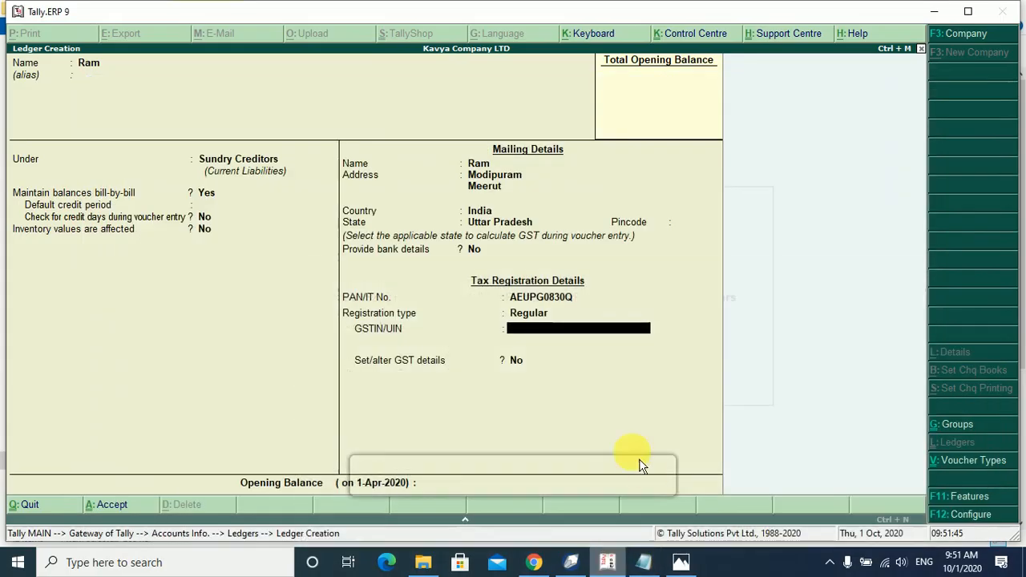
pyautogui.write('AE')
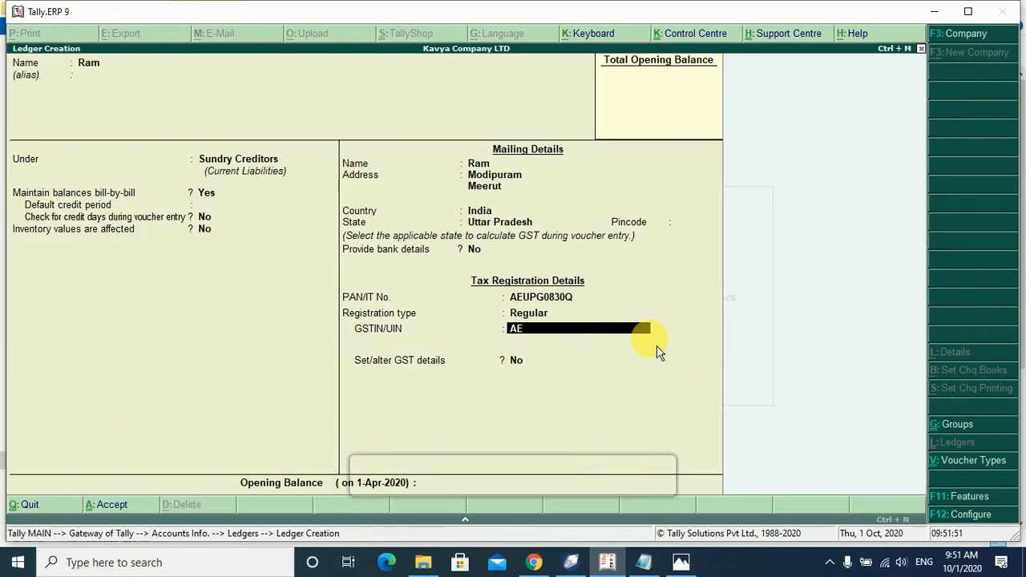
pyautogui.press('BackSpace')
pyautogui.press('BackSpace')
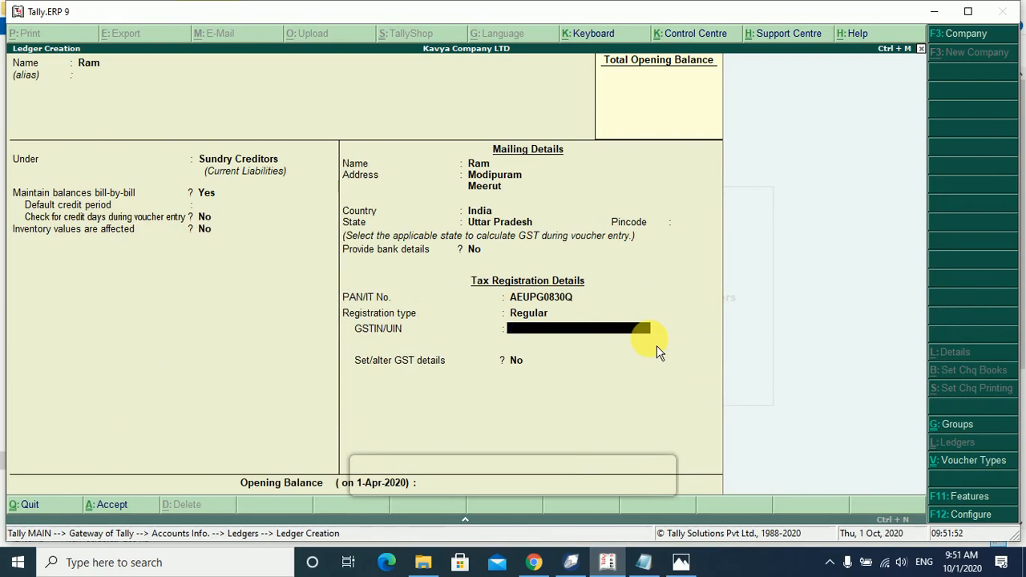
pyautogui.click(607, 560)
pyautogui.click(608, 560)
# Enter the supplier's full GSTIN from the notes and step through to the save prompt.
pyautogui.click(646, 564)
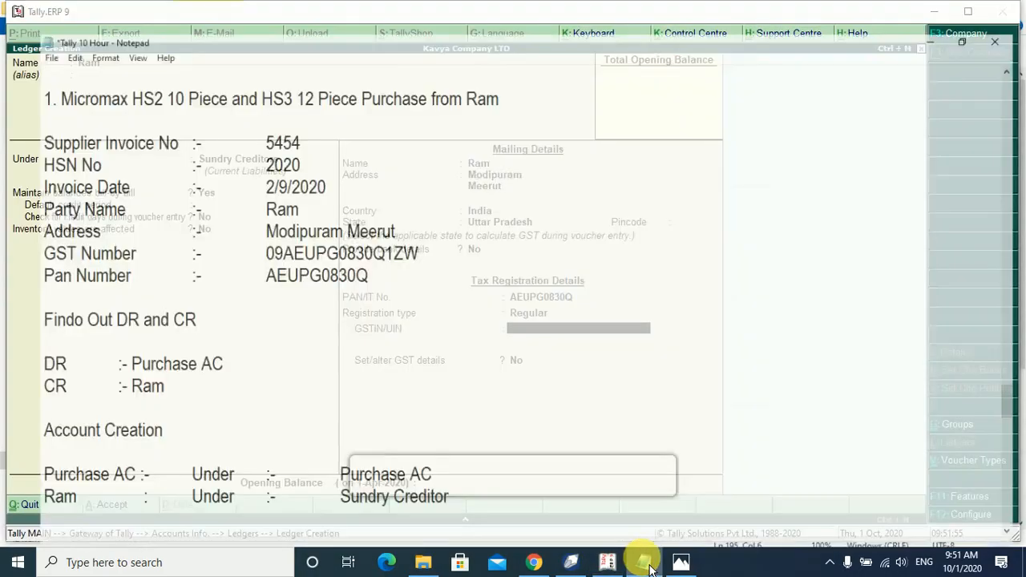
pyautogui.click(647, 564)
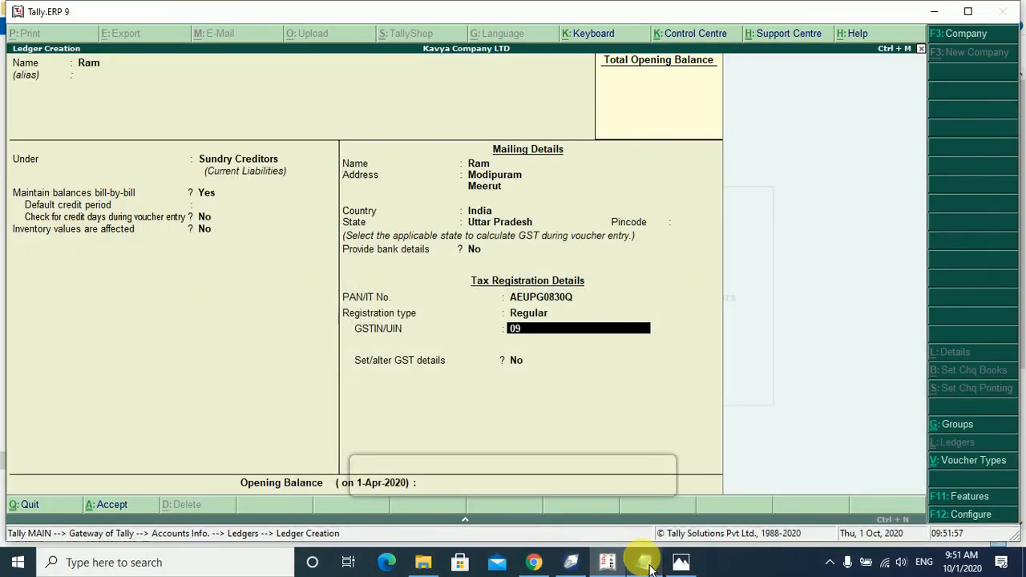
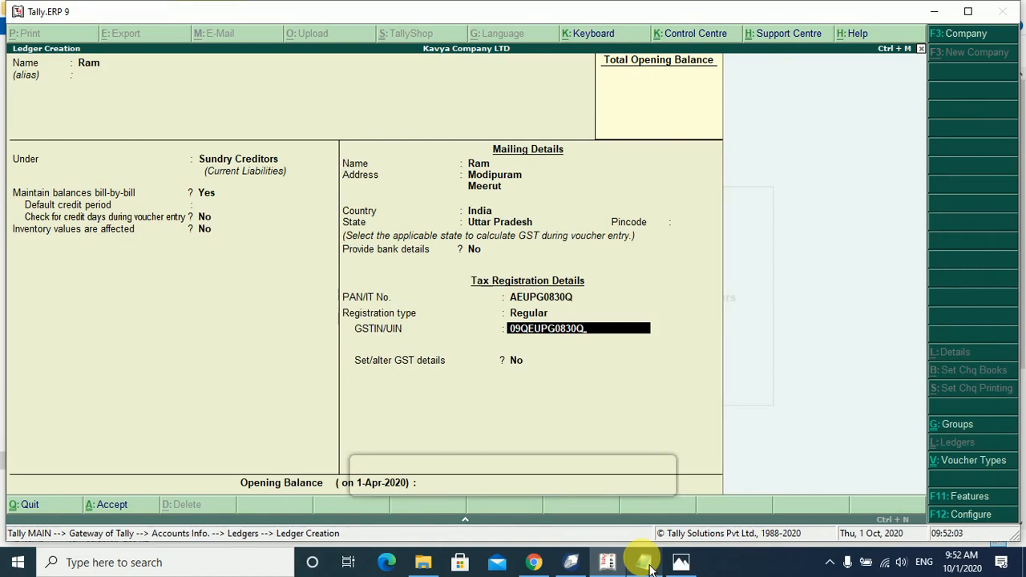
pyautogui.click(646, 564)
pyautogui.click(649, 565)
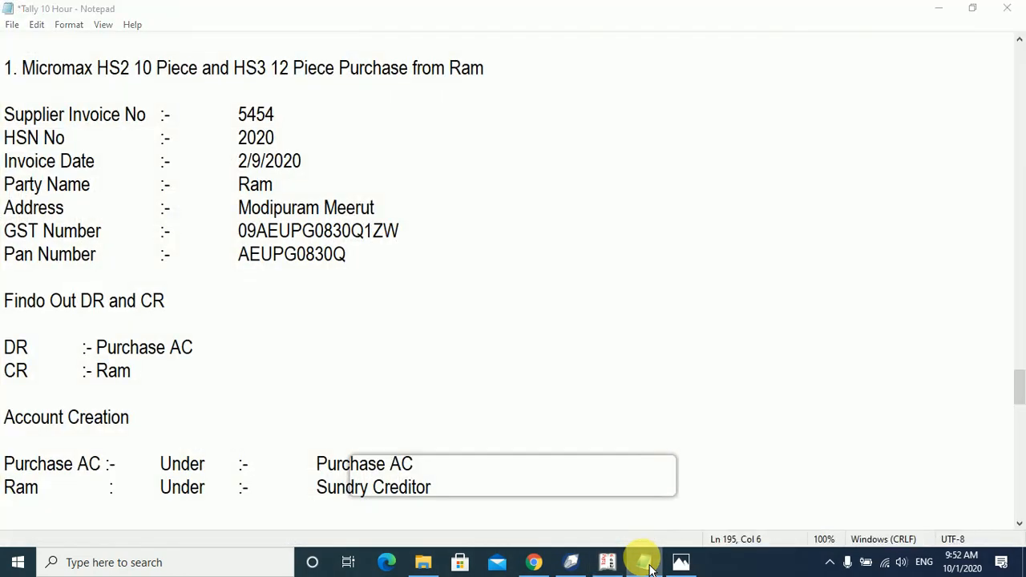
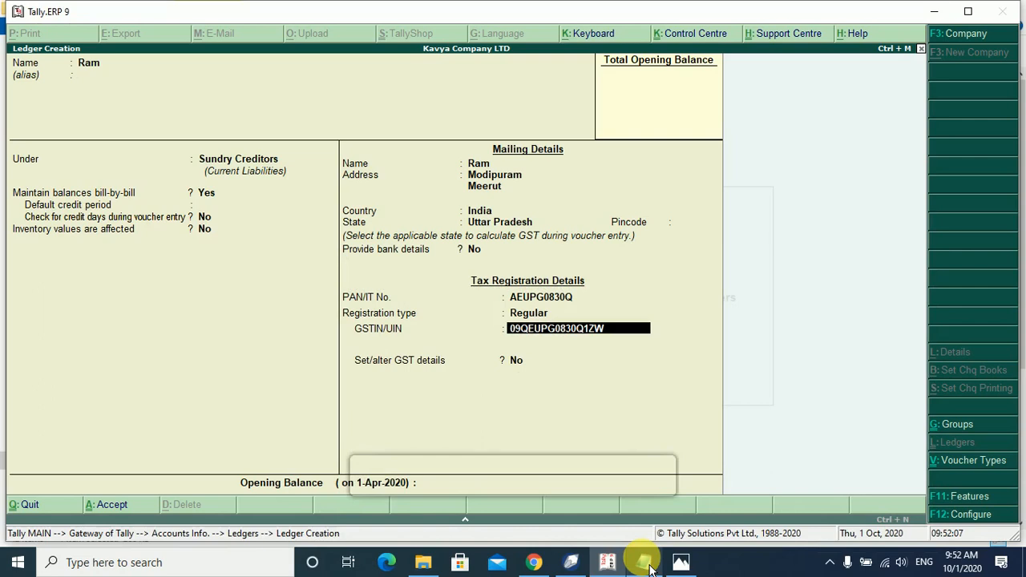
pyautogui.press('Return')
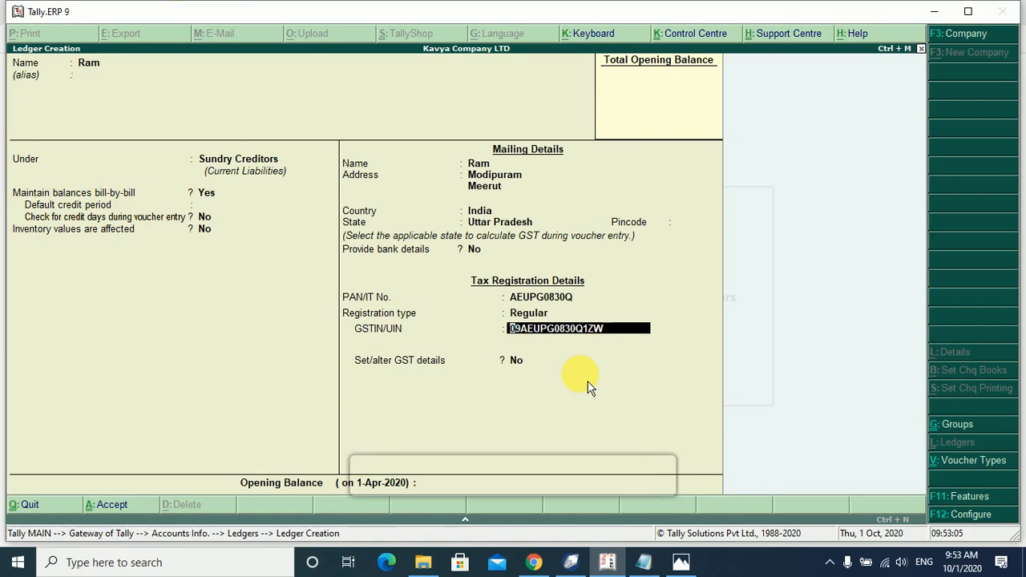
pyautogui.press('Return')
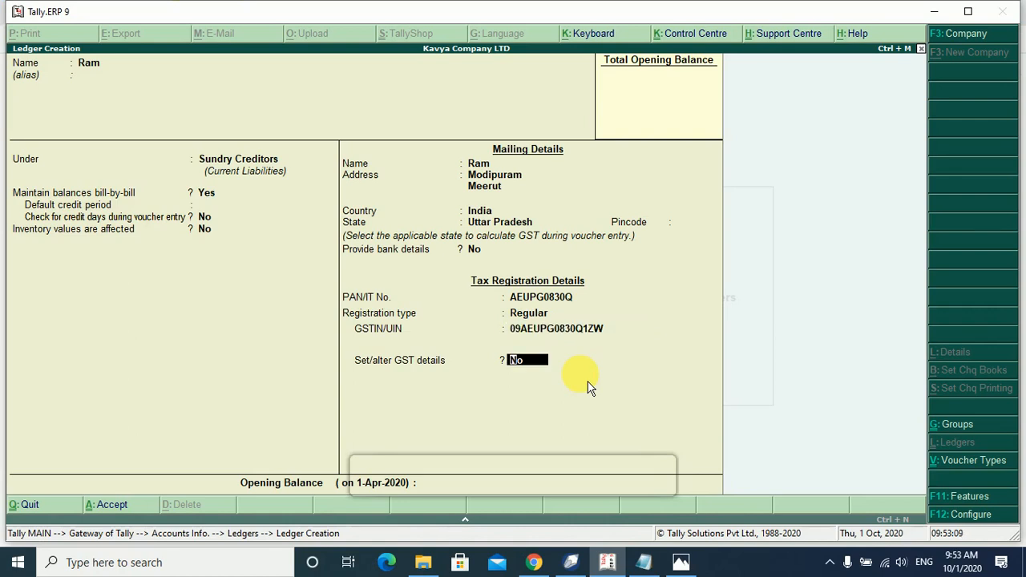
pyautogui.press('Return')
pyautogui.press('Return')
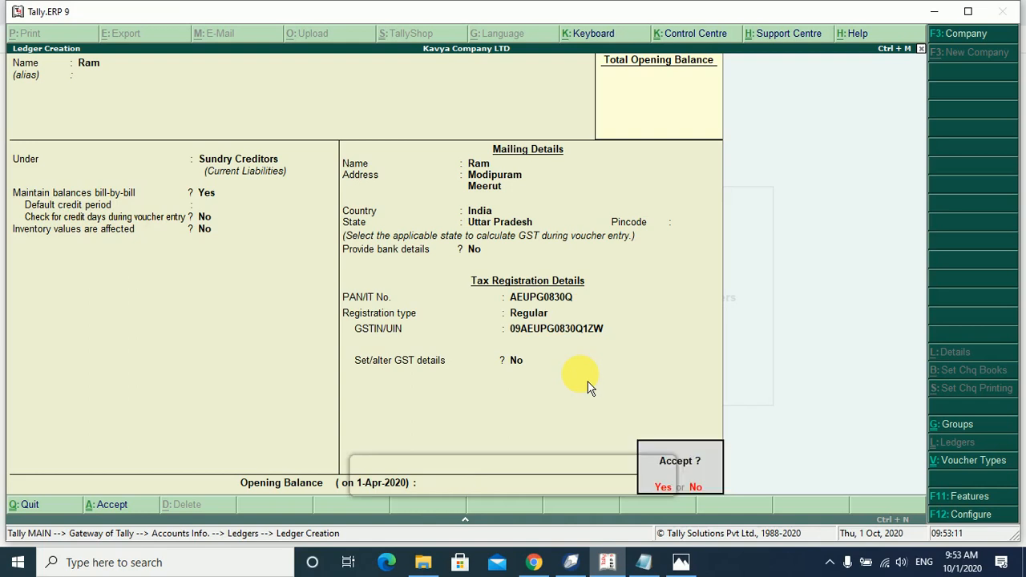
# Save the supplier ledger and create Purchase Ac under Purchase Accounts.
pyautogui.press('Return')
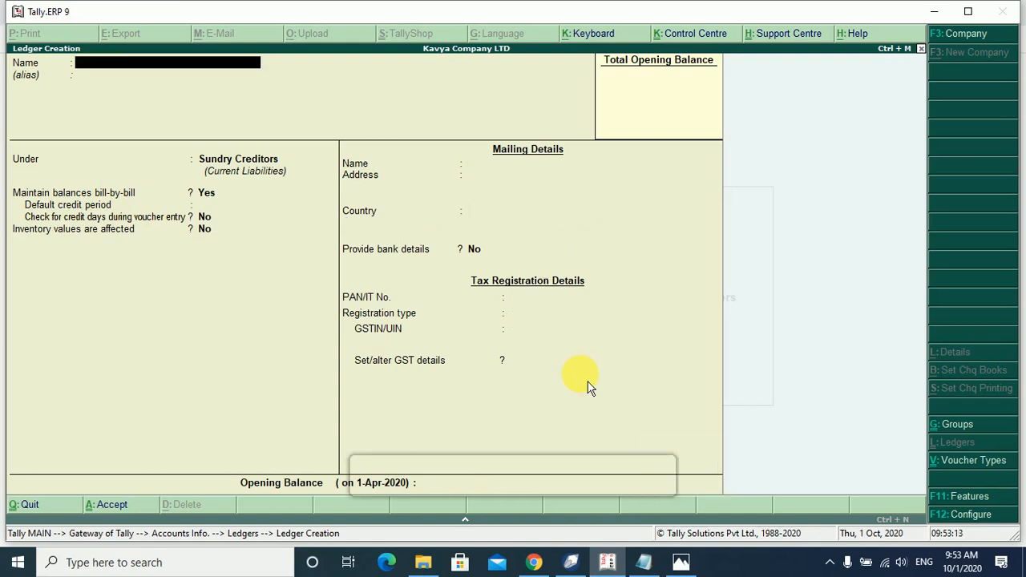
pyautogui.write('Purchase Ac')
pyautogui.press('Return')
pyautogui.write('A')
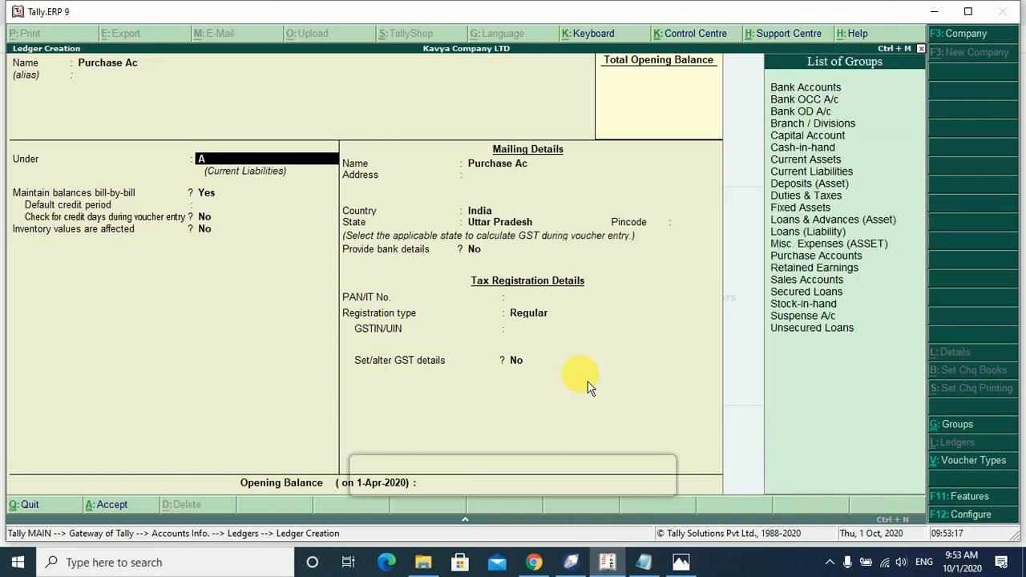
pyautogui.write('pu')
pyautogui.press('BackSpace')
pyautogui.press('BackSpace')
pyautogui.write('pur')
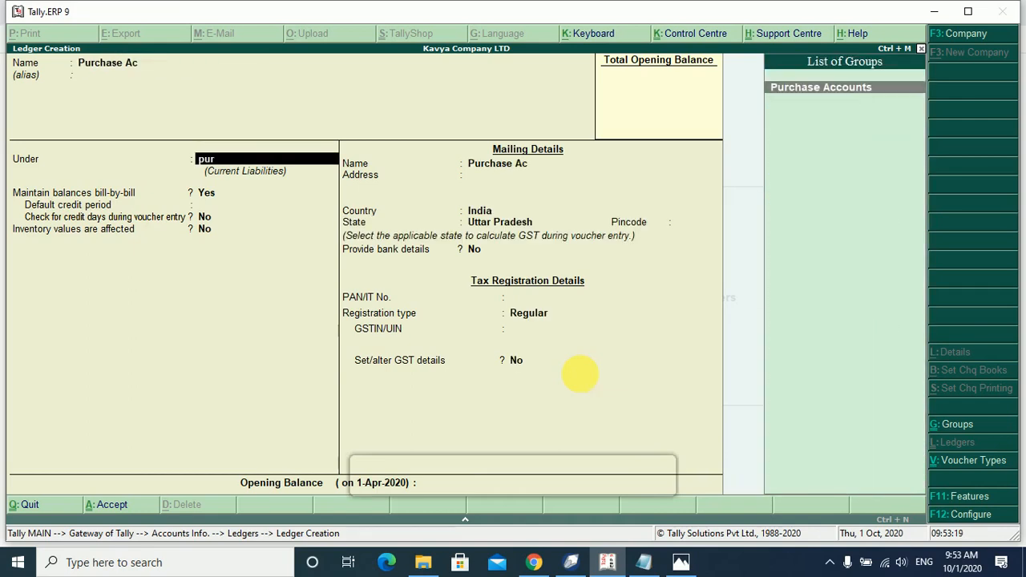
pyautogui.press('Return')
pyautogui.press('Return')
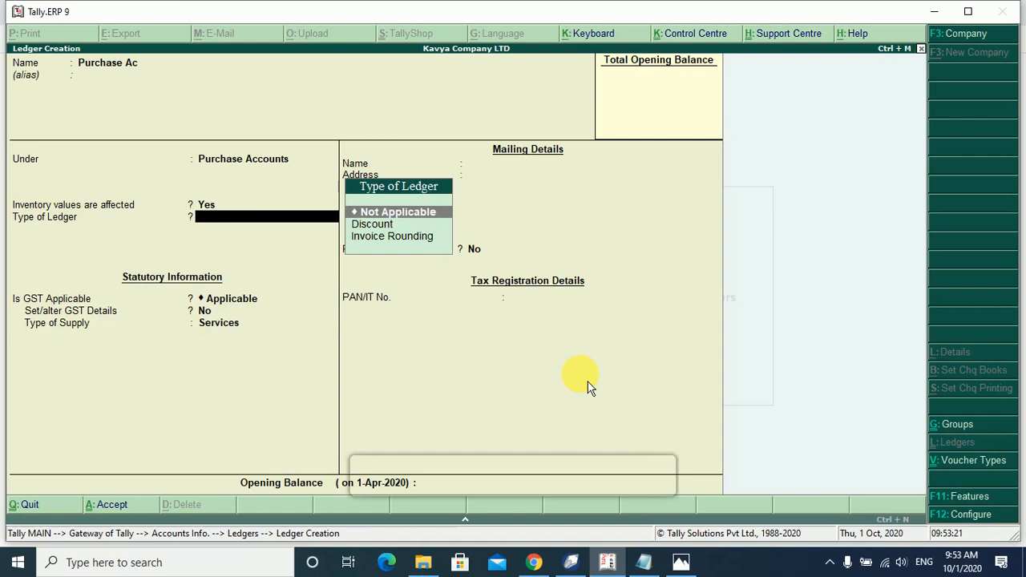
# Set ledger type Not Applicable, GST details No, and supply type Goods for Purchase Ac.
pyautogui.press('Return')
pyautogui.press('Return')
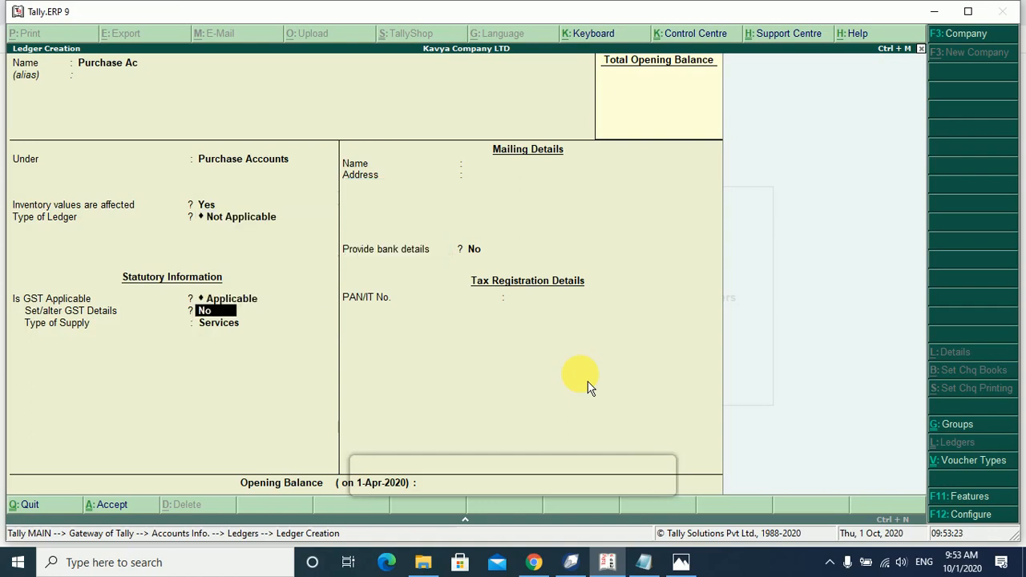
pyautogui.press('Return')
pyautogui.press('Up')
pyautogui.press('Return')
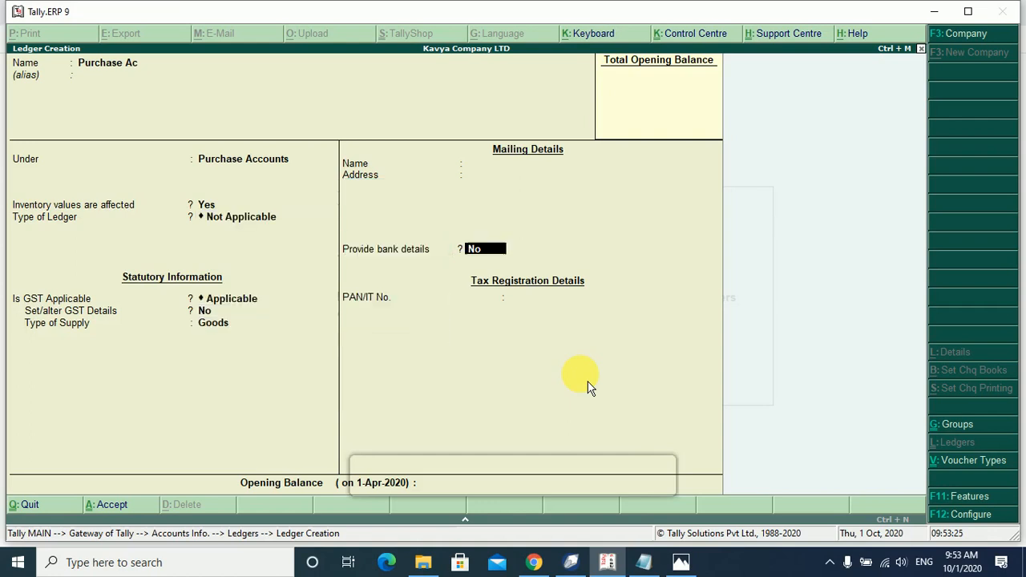
pyautogui.press('Return')
pyautogui.press('Return')
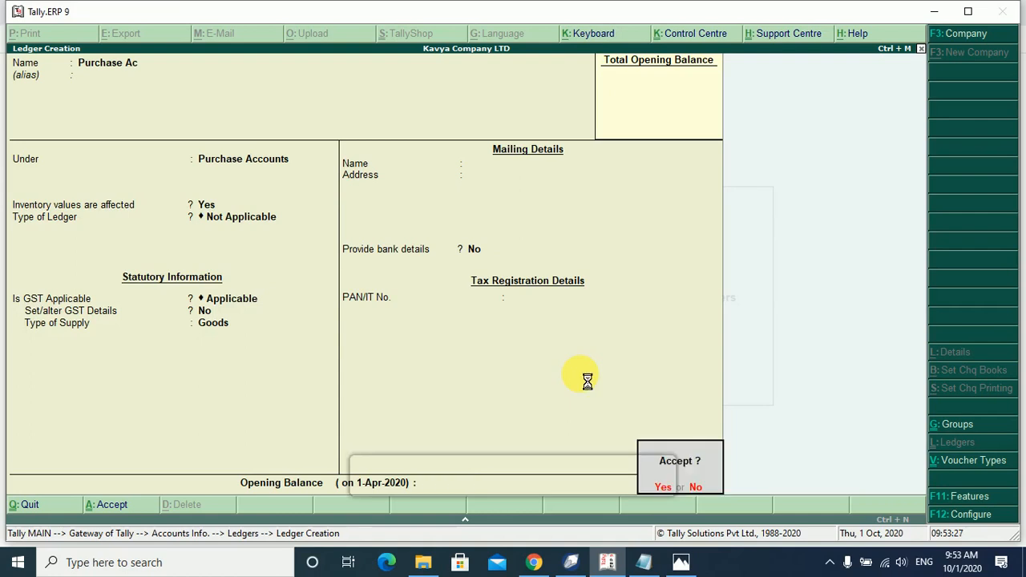
pyautogui.press('Return')
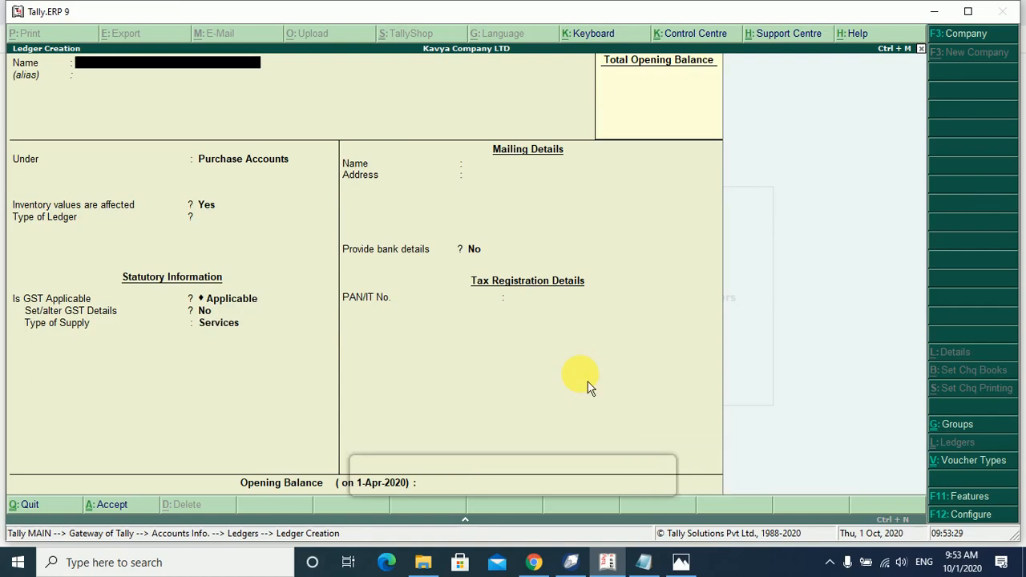
# Abandon the unfinished ledger and go from Gateway of Tally to Accounting Vouchers.
pyautogui.click(609, 559)
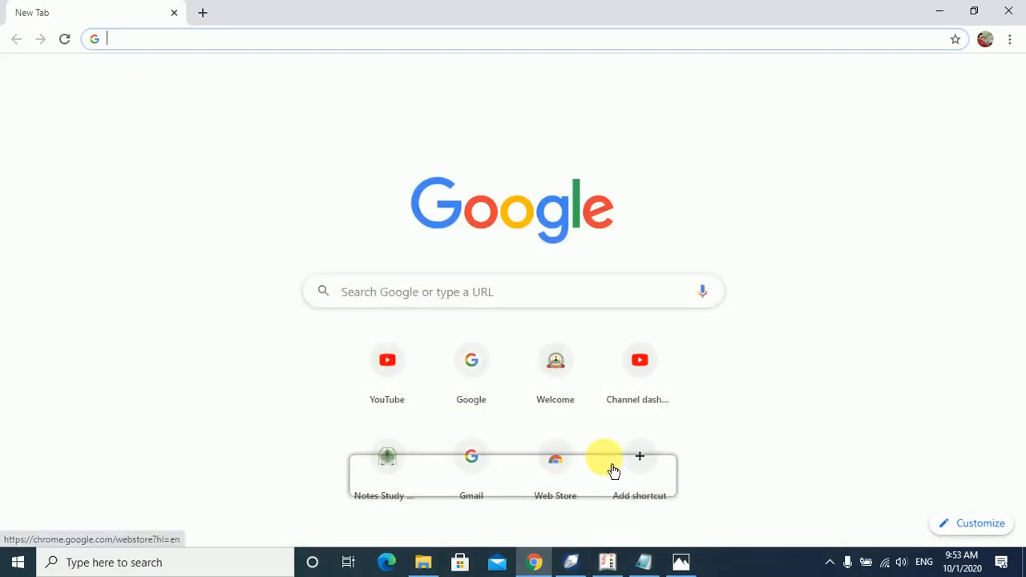
pyautogui.click(607, 563)
pyautogui.press('Escape')
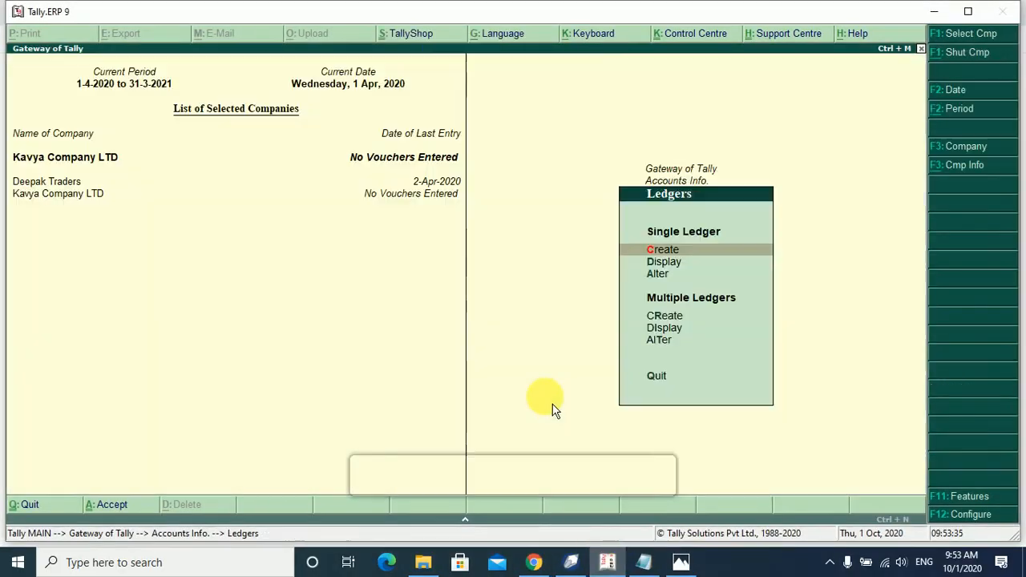
pyautogui.press('Escape')
pyautogui.press('Down')
pyautogui.press('Down')
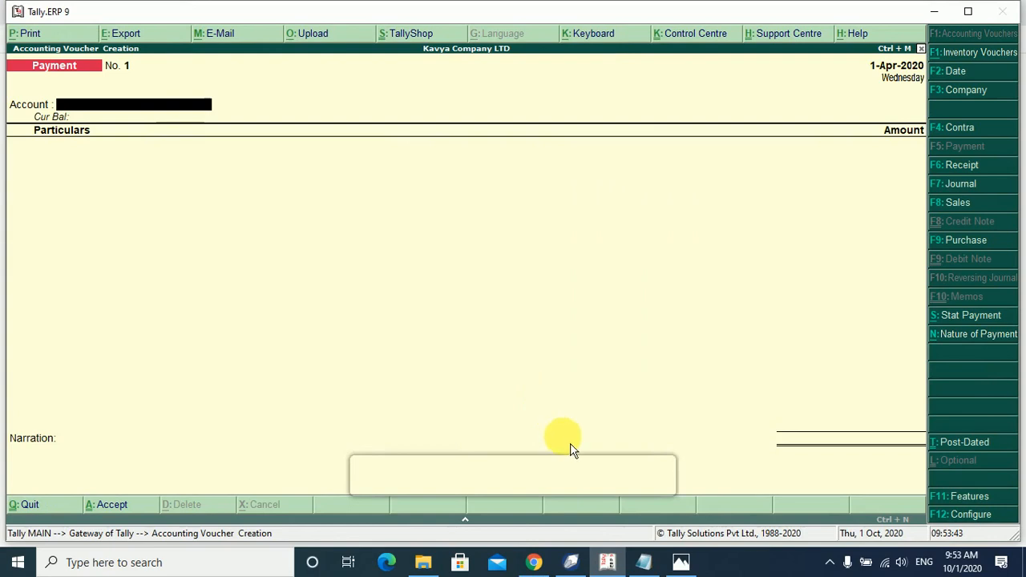
pyautogui.click(645, 562)
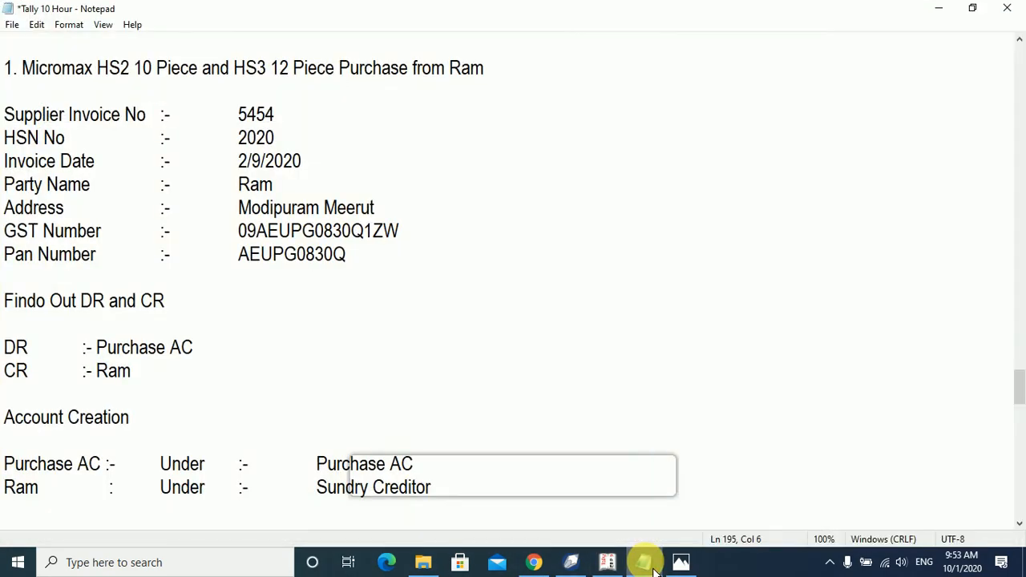
pyautogui.click(641, 565)
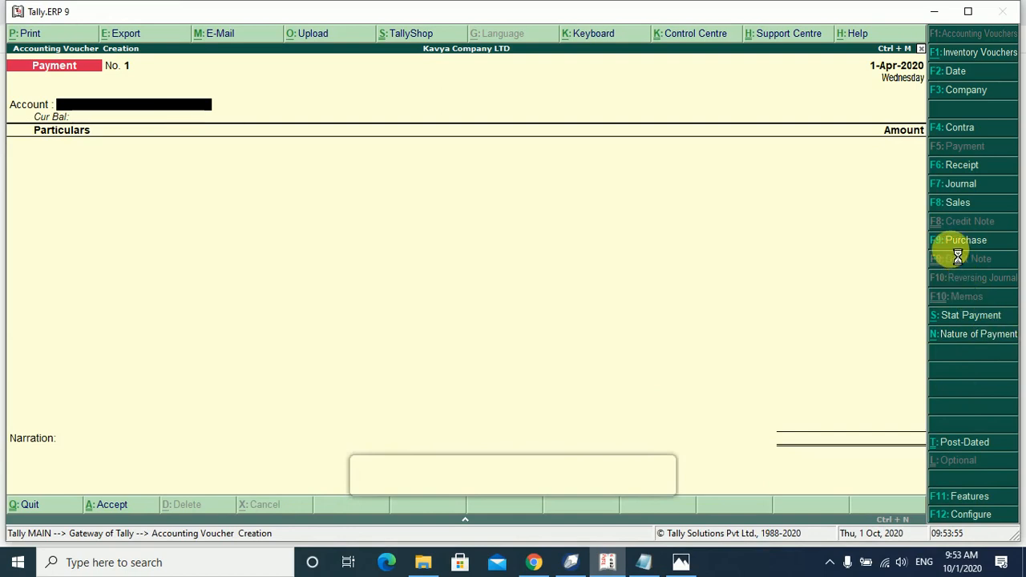
# Switch to a Purchase voucher dated 2-Sep-2020 with supplier invoice number 5454.
pyautogui.press('F9')
pyautogui.press('F2')
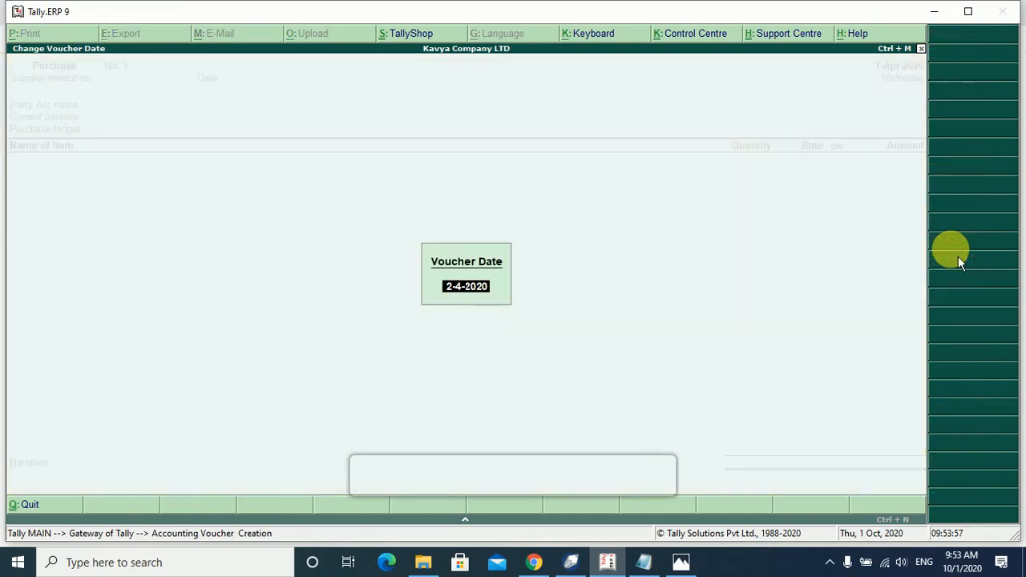
pyautogui.write('2')
pyautogui.write('-9')
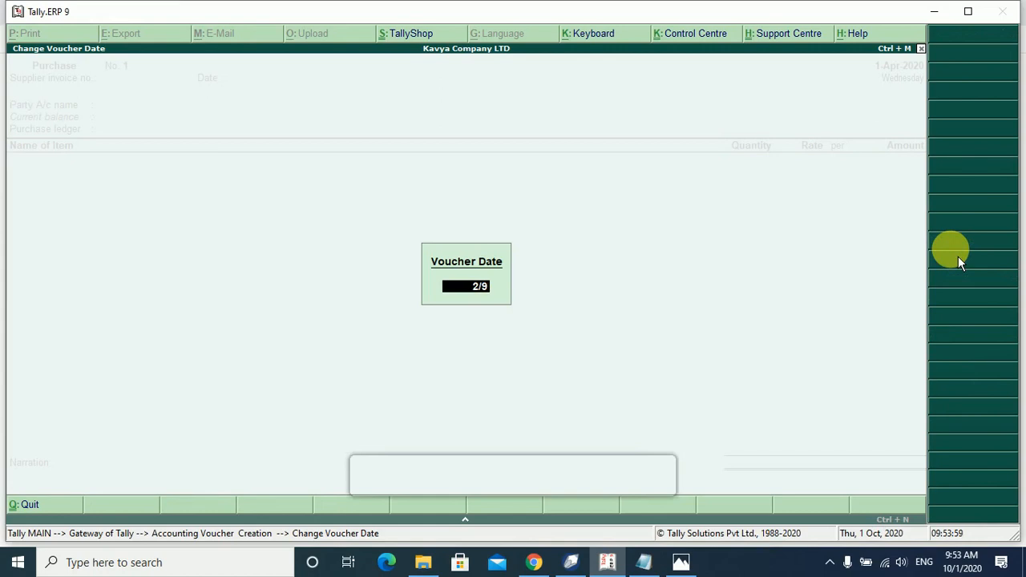
pyautogui.press('Return')
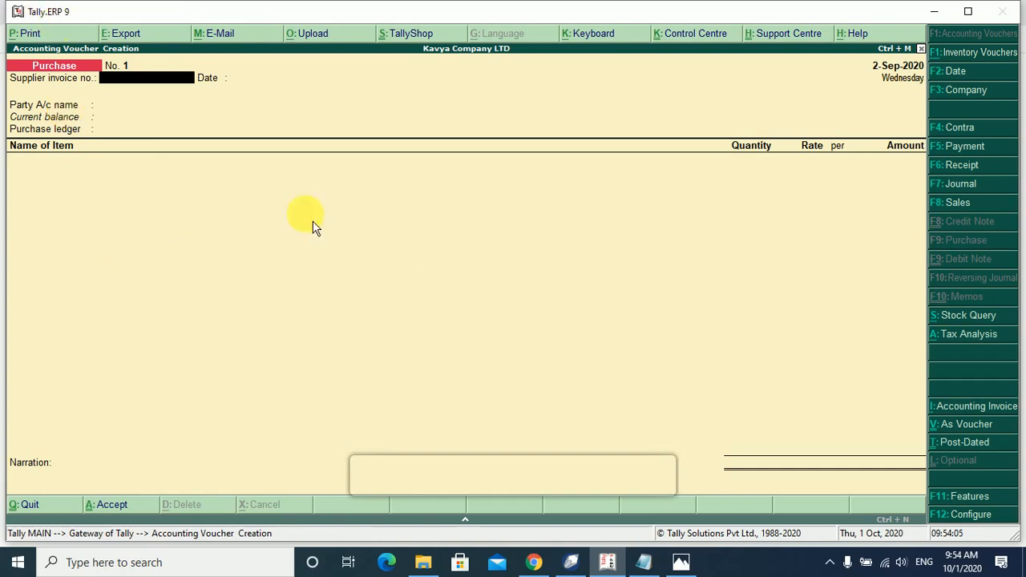
pyautogui.click(666, 565)
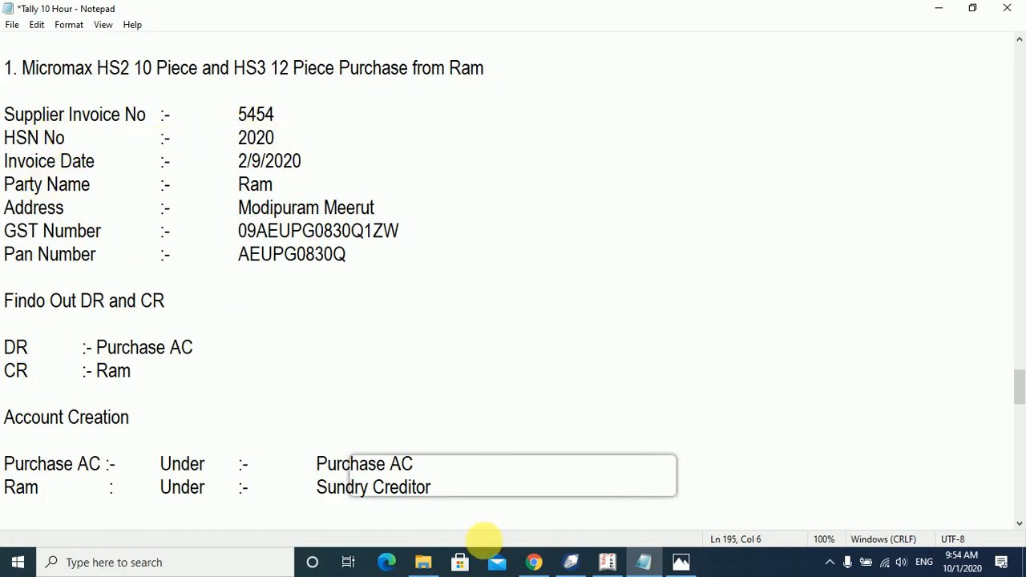
pyautogui.click(607, 563)
pyautogui.write('5454')
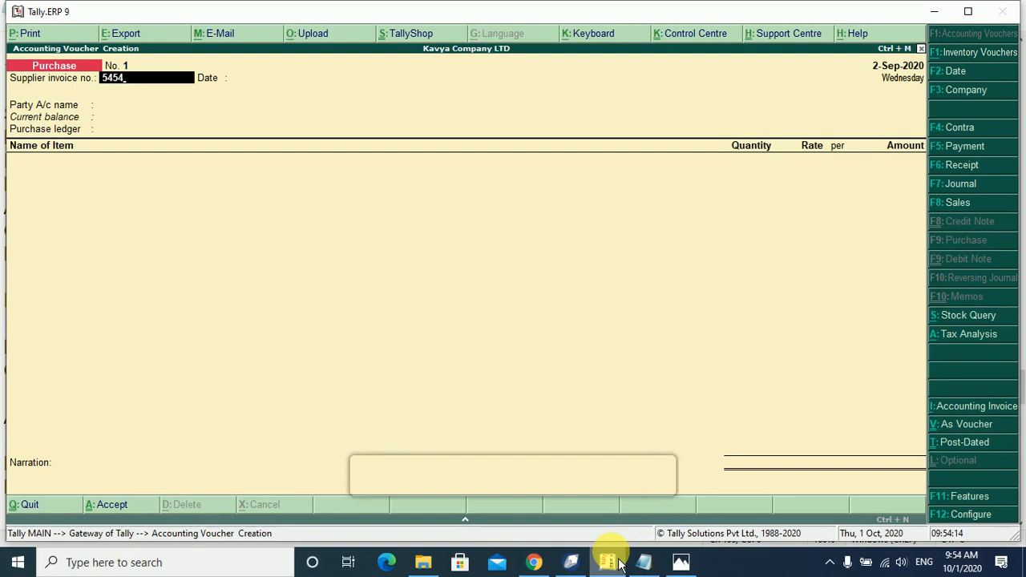
pyautogui.press('Return')
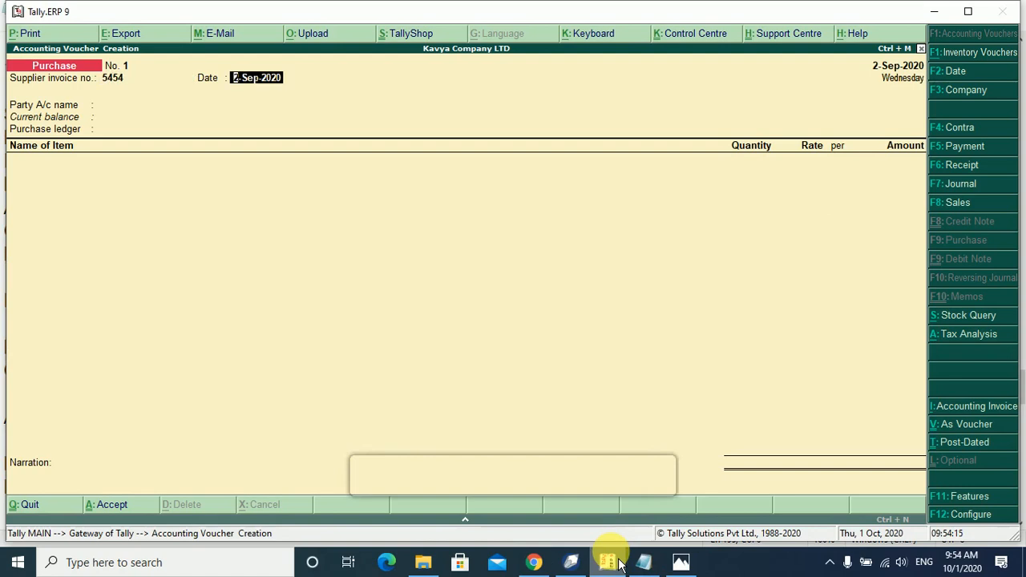
# Select Ram as the party account and Purchase AC as the purchase ledger.
pyautogui.press('Return')
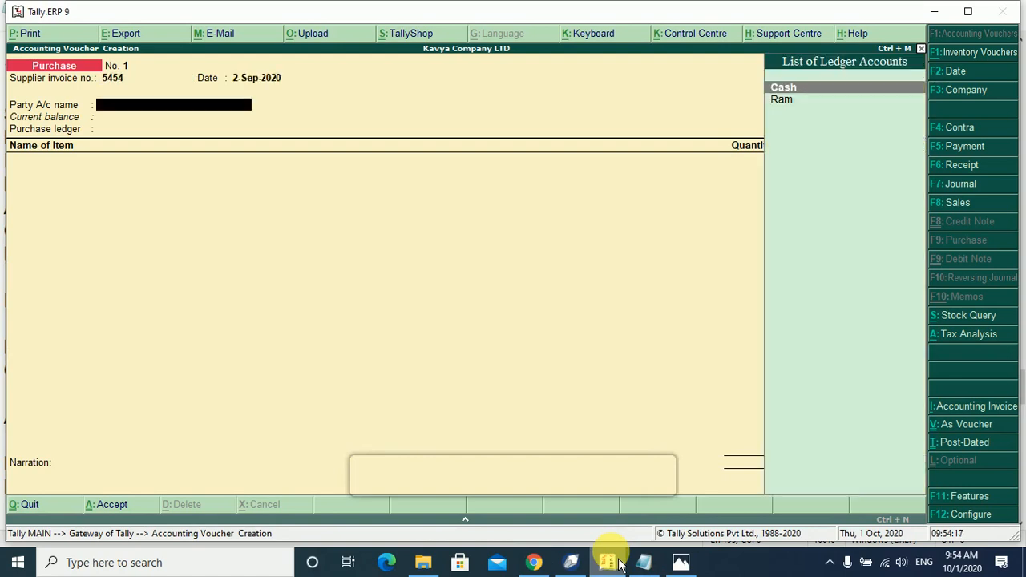
pyautogui.press('Down')
pyautogui.press('Return')
pyautogui.press('Return')
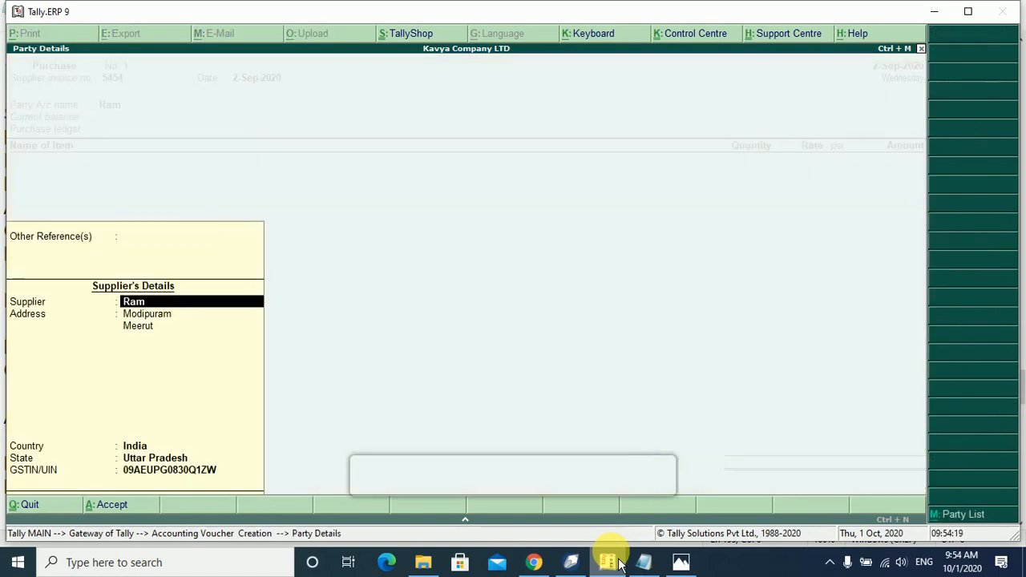
pyautogui.press('Return')
pyautogui.press('Return')
pyautogui.press('Return')
pyautogui.press('Return')
pyautogui.press('Return')
pyautogui.press('Return')
pyautogui.press('Return')
pyautogui.press('Return')
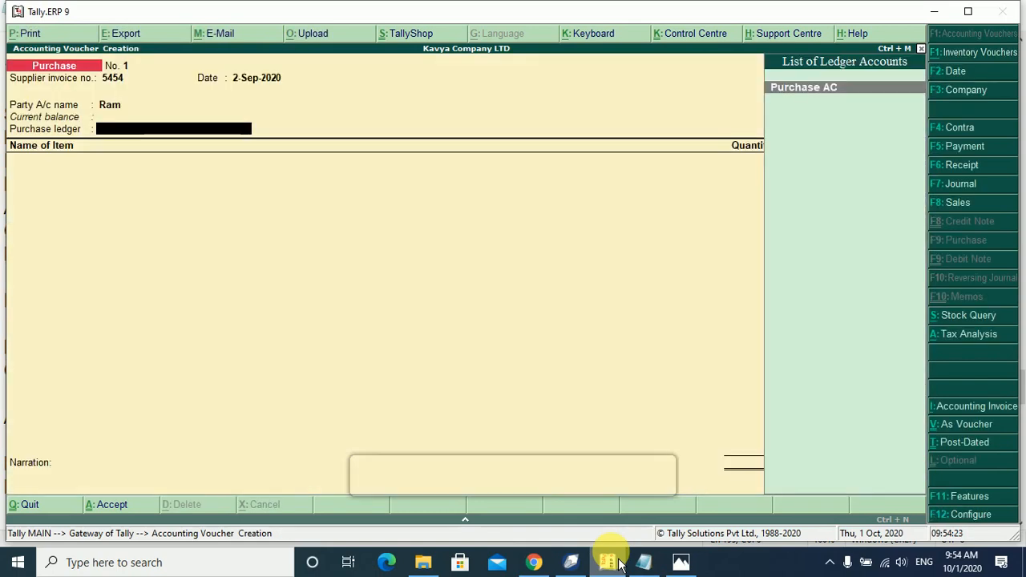
pyautogui.press('Return')
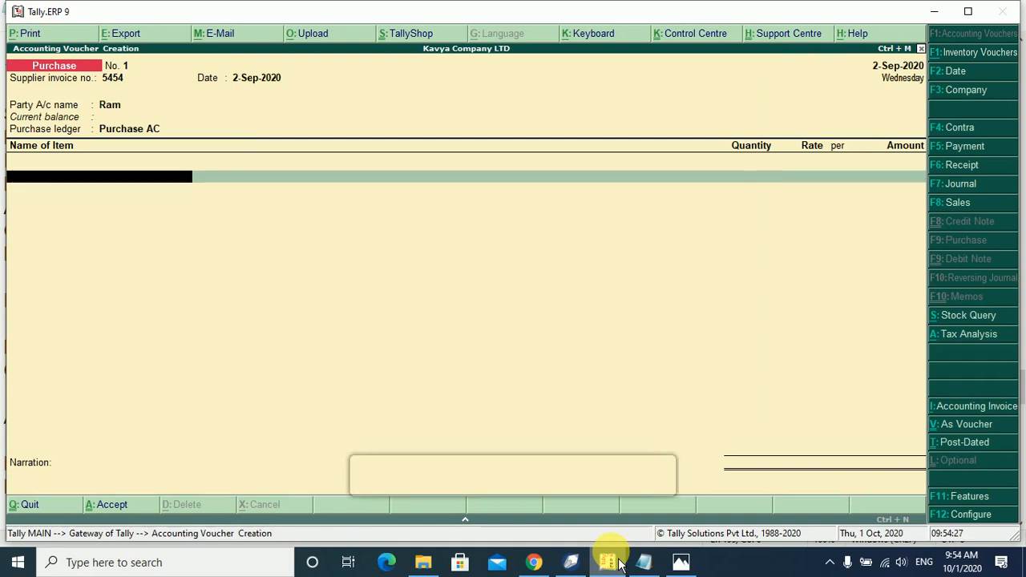
# Pick Micromax HS2 as the first stock item and start creating a new godown.
pyautogui.write('H')
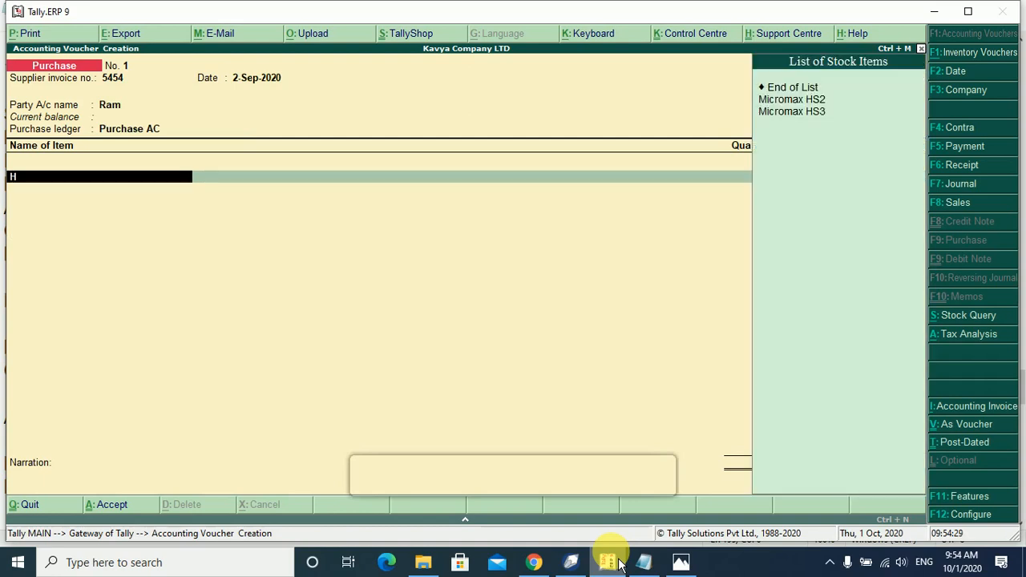
pyautogui.press('Down')
pyautogui.press('Return')
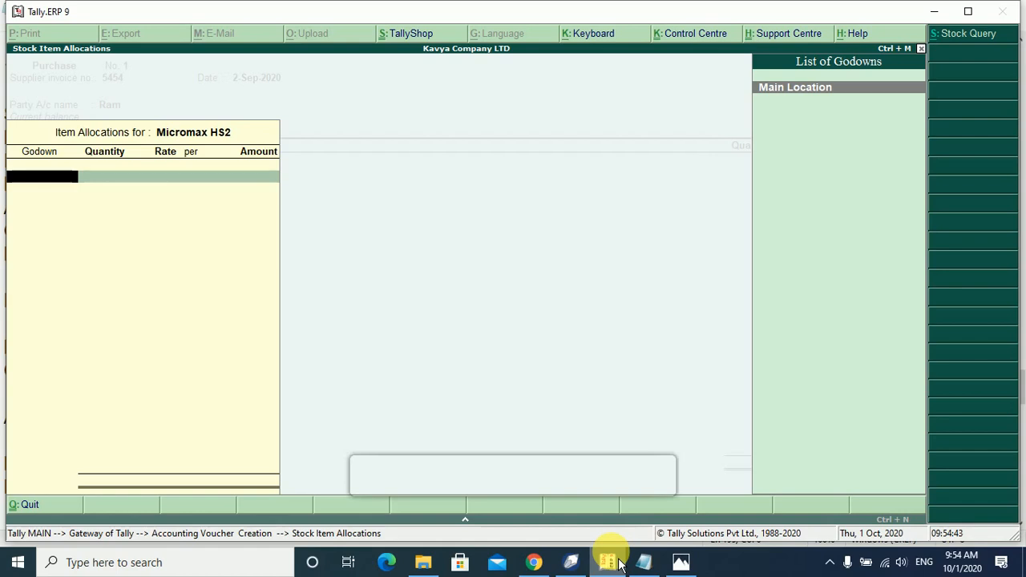
pyautogui.hotkey('alt', 'c')
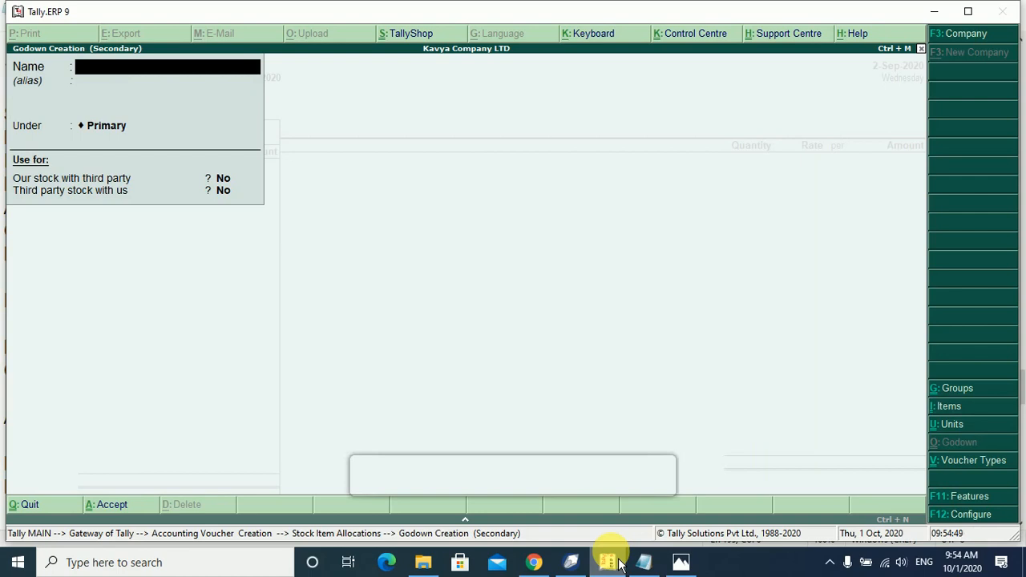
# Create a godown named Meerut under Primary.
pyautogui.write('Meerut')
pyautogui.press('Return')
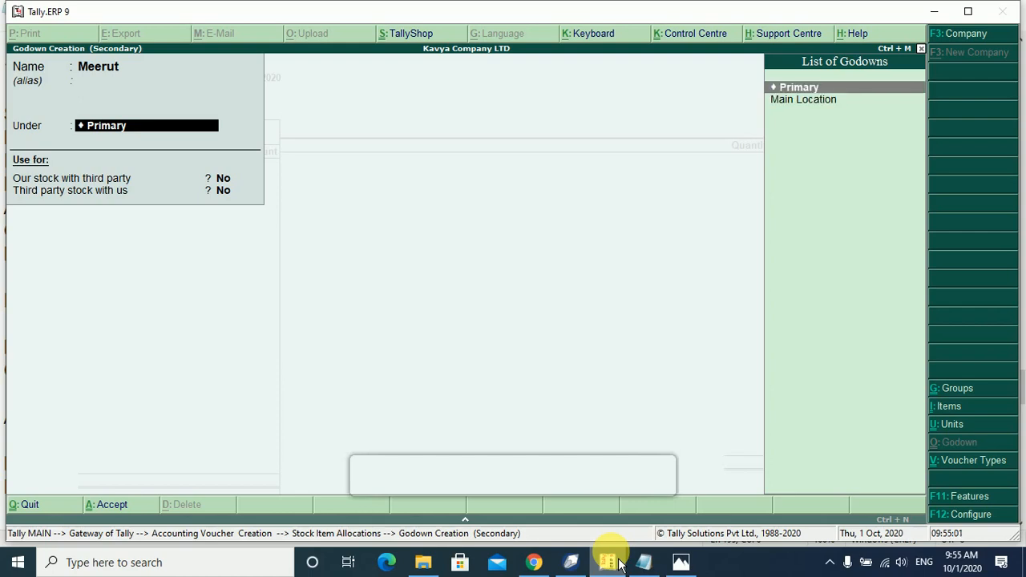
pyautogui.press('Return')
pyautogui.press('Return')
pyautogui.press('Return')
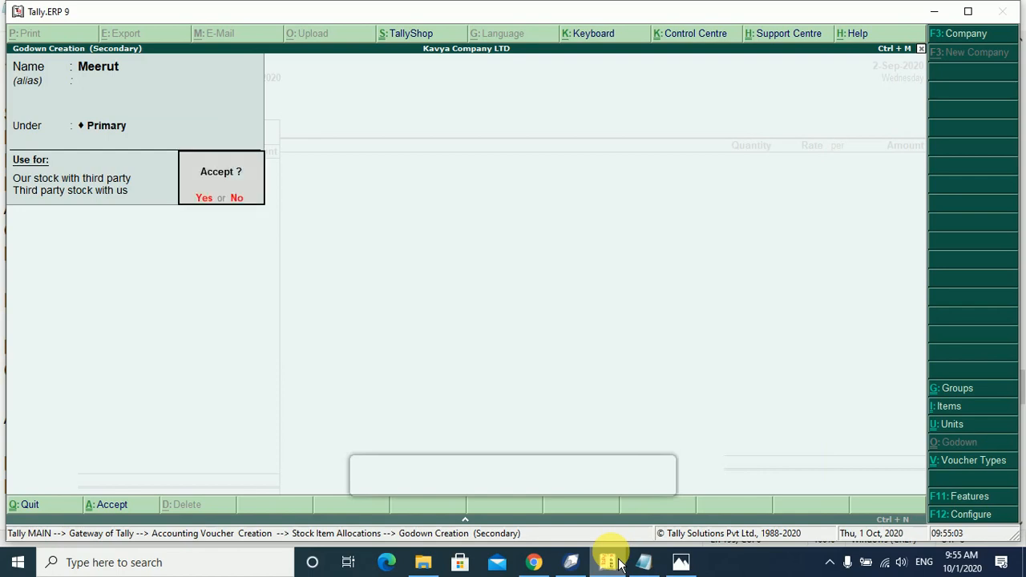
pyautogui.press('Return')
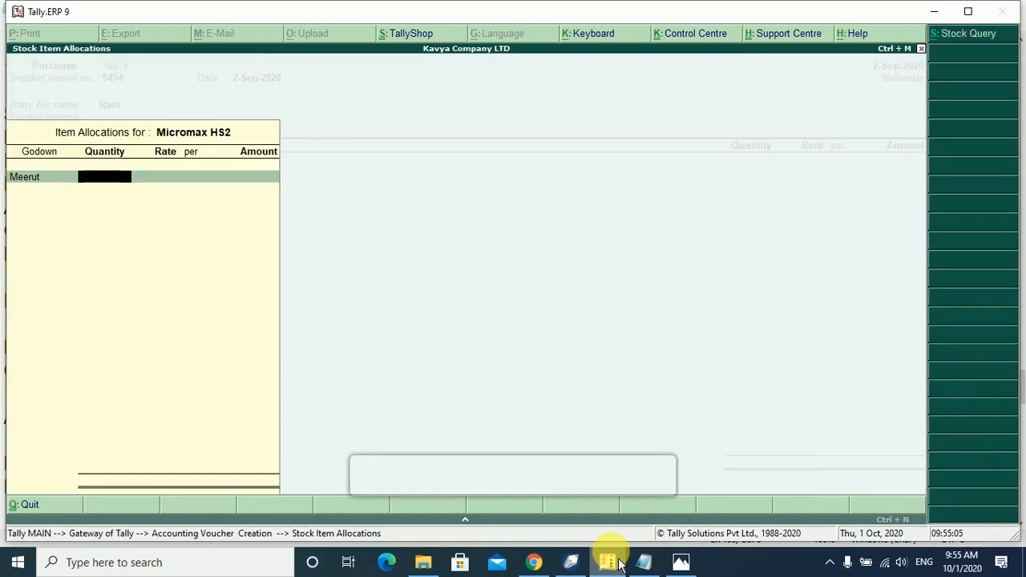
# Allocate Micromax HS2 to Main Location instead of Meerut.
pyautogui.press('BackSpace')
pyautogui.press('Up')
pyautogui.press('Return')
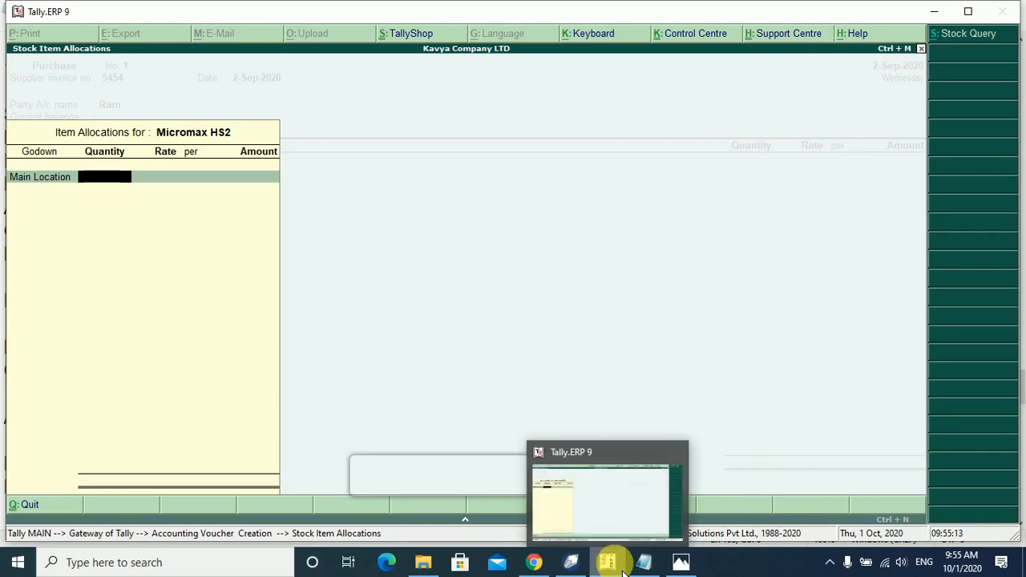
pyautogui.click(652, 571)
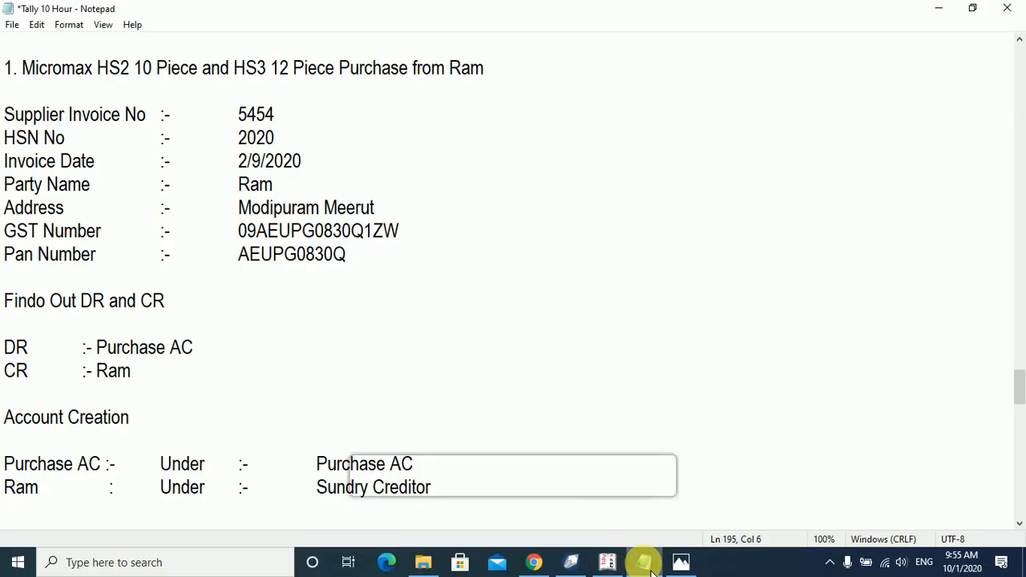
# Enter Micromax HS2 as 10 Nos at 6,150.00 per Nos, totalling 61,500.00.
pyautogui.click(646, 563)
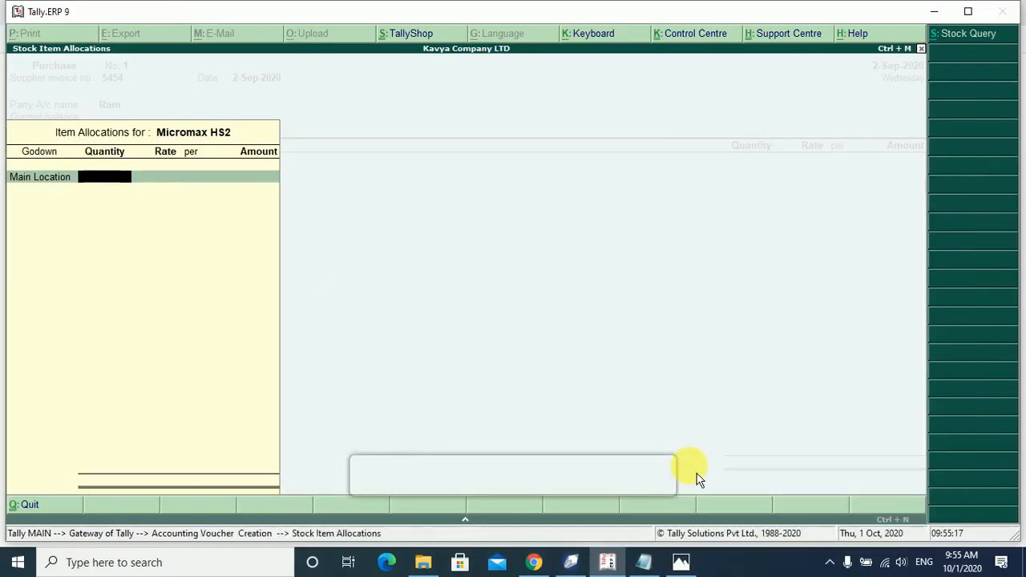
pyautogui.write('0')
pyautogui.press('Return')
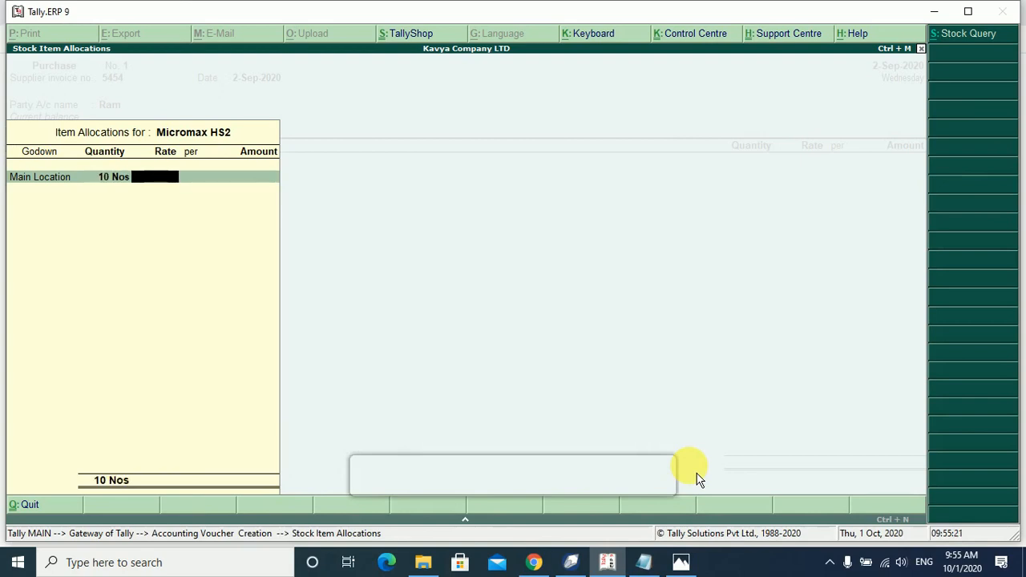
pyautogui.write('6150')
pyautogui.press('Return')
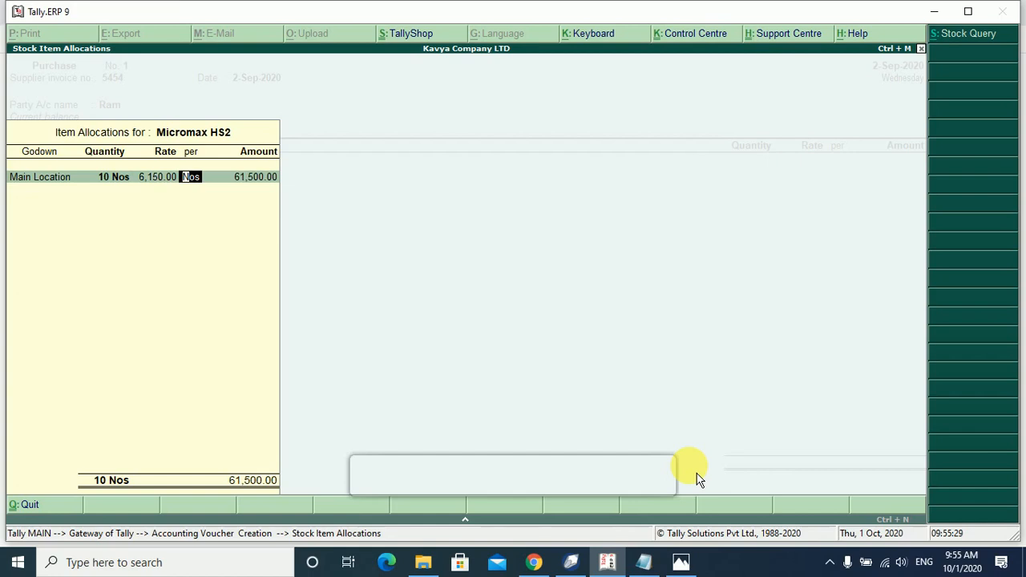
pyautogui.press('Return')
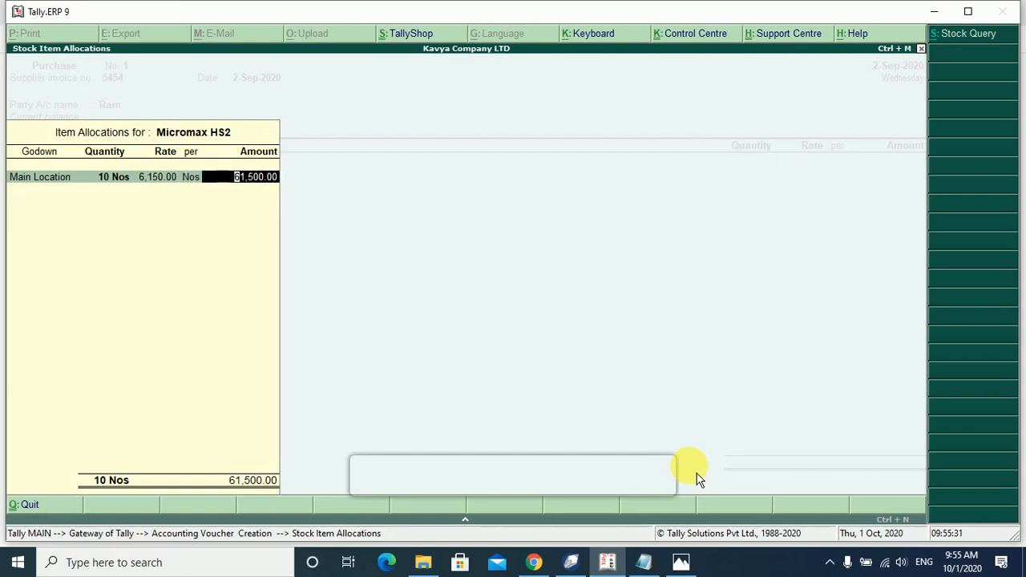
pyautogui.press('Return')
pyautogui.press('Return')
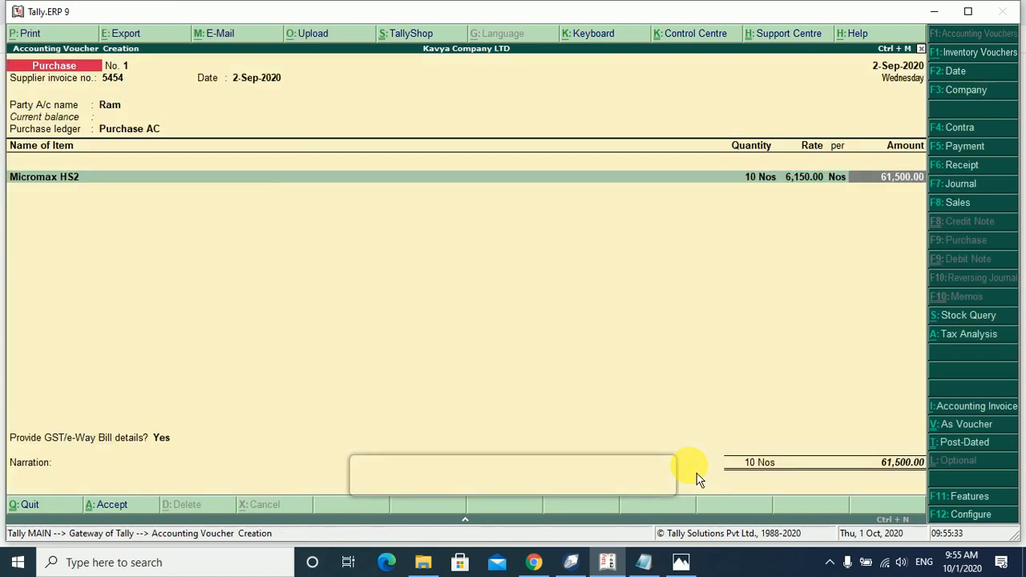
pyautogui.press('Return')
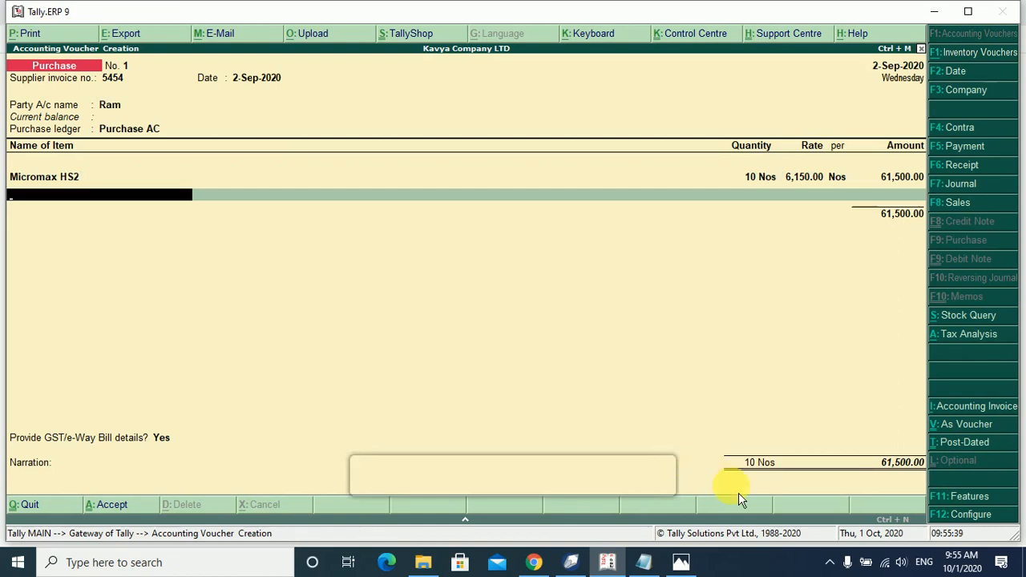
# Add Micromax HS3 as the second item, allocated to Main Location.
pyautogui.write('H')
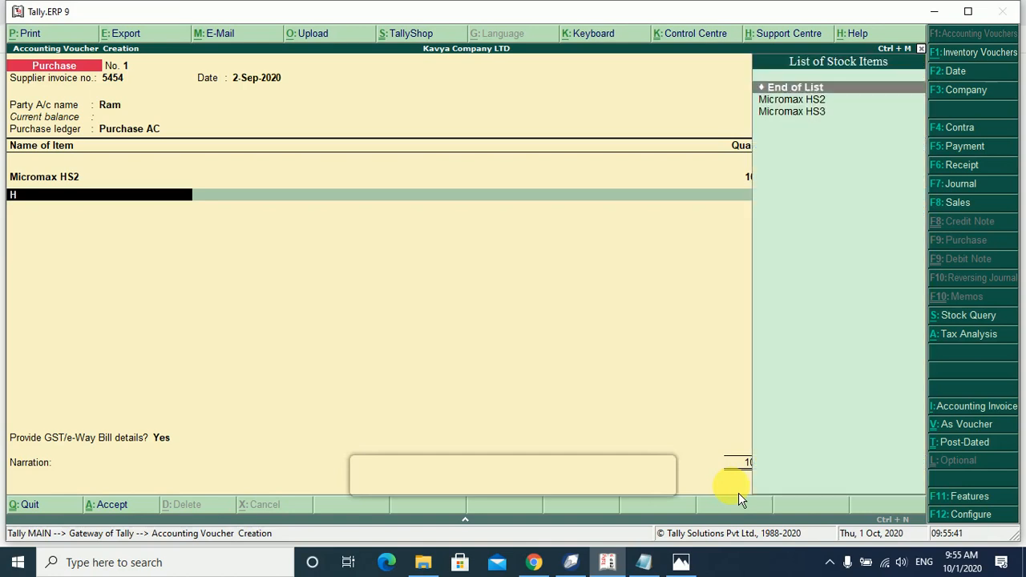
pyautogui.press('Down')
pyautogui.press('Down')
pyautogui.press('Return')
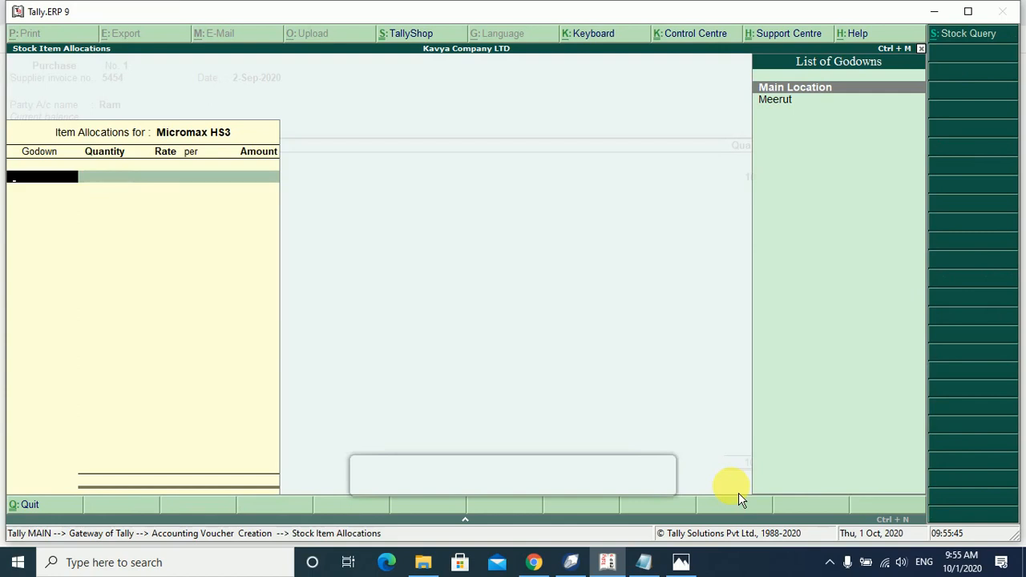
pyautogui.press('Return')
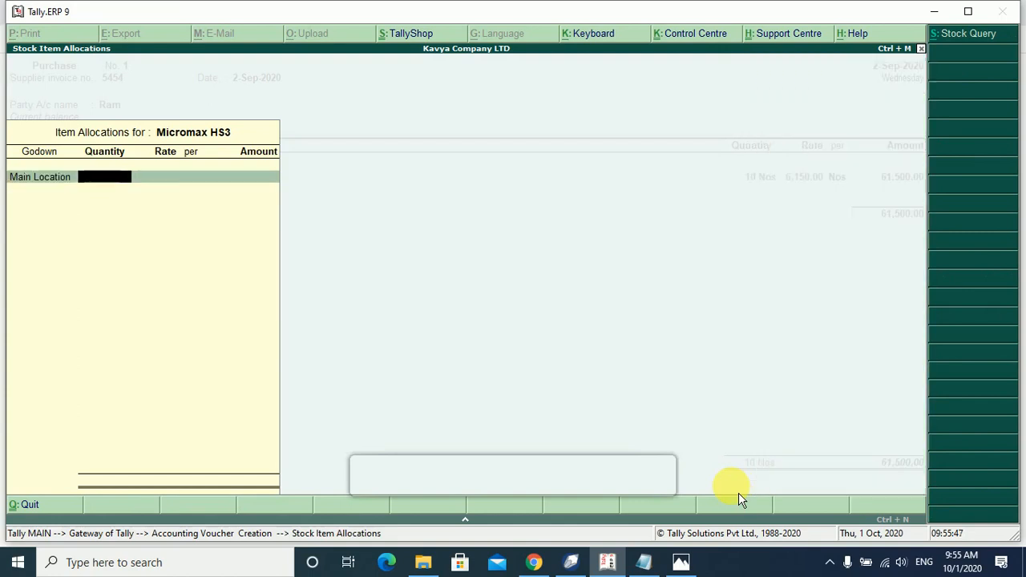
# Enter 12 Nos at 6,630.00 for 79,560.00 and close the item list.
pyautogui.write('12')
pyautogui.press('Return')
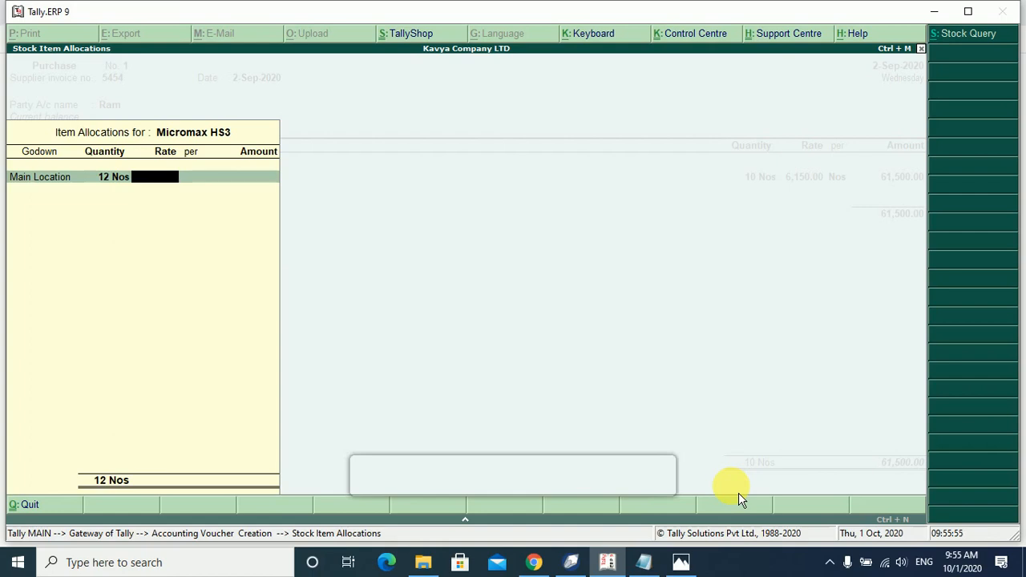
pyautogui.write('6630')
pyautogui.press('Return')
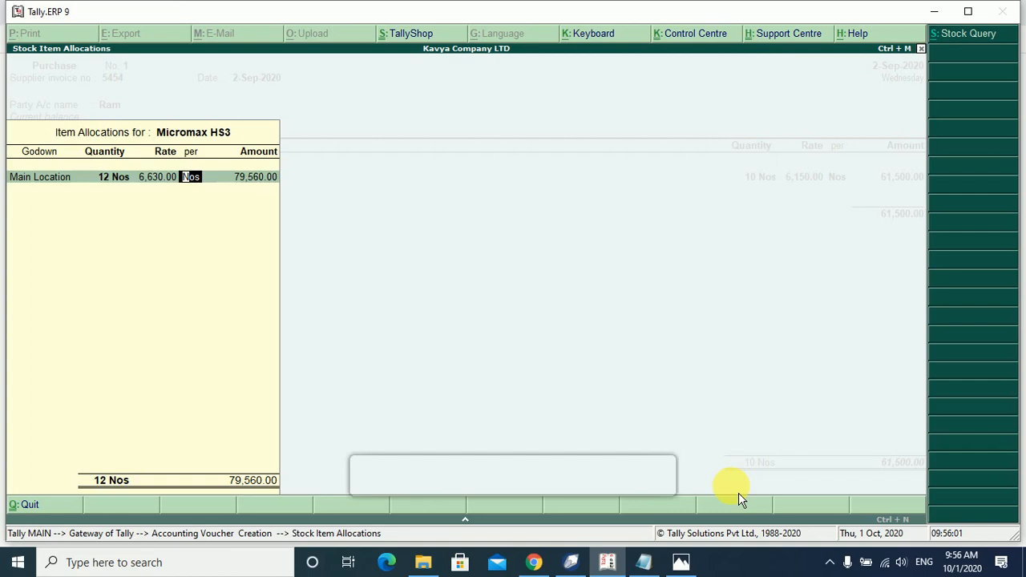
pyautogui.press('Return')
pyautogui.press('Return')
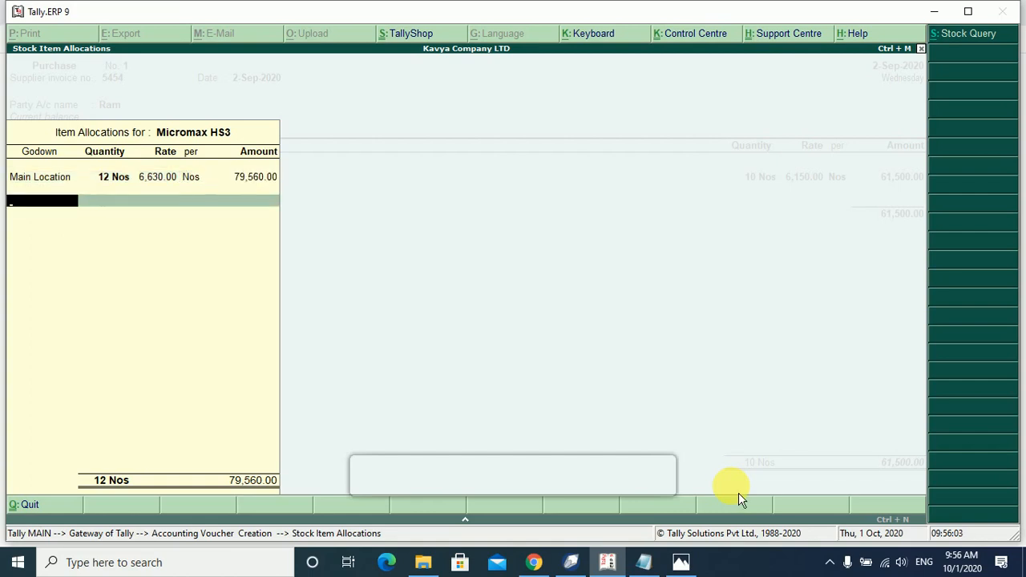
pyautogui.press('Return')
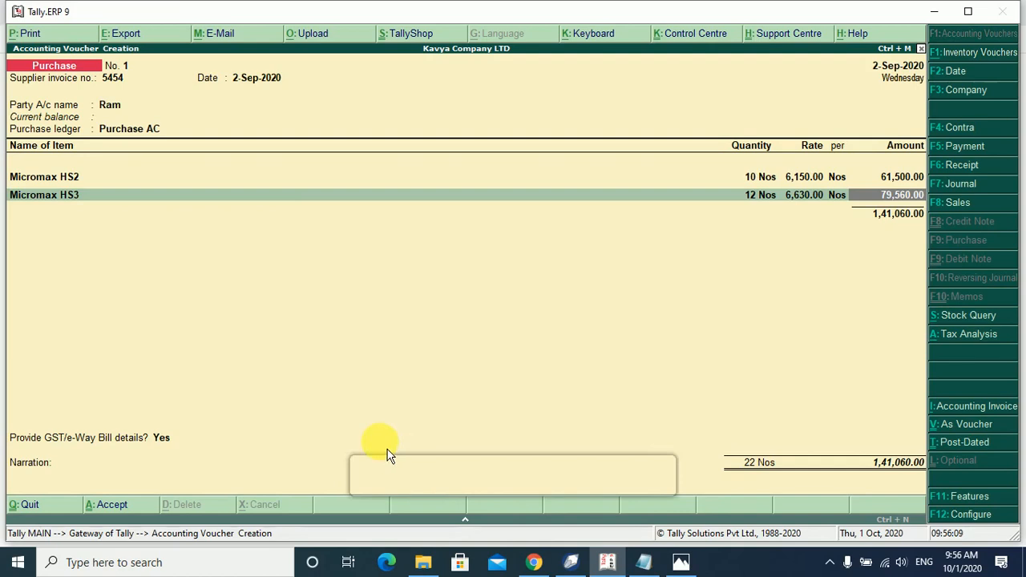
pyautogui.press('Return')
pyautogui.press('Return')
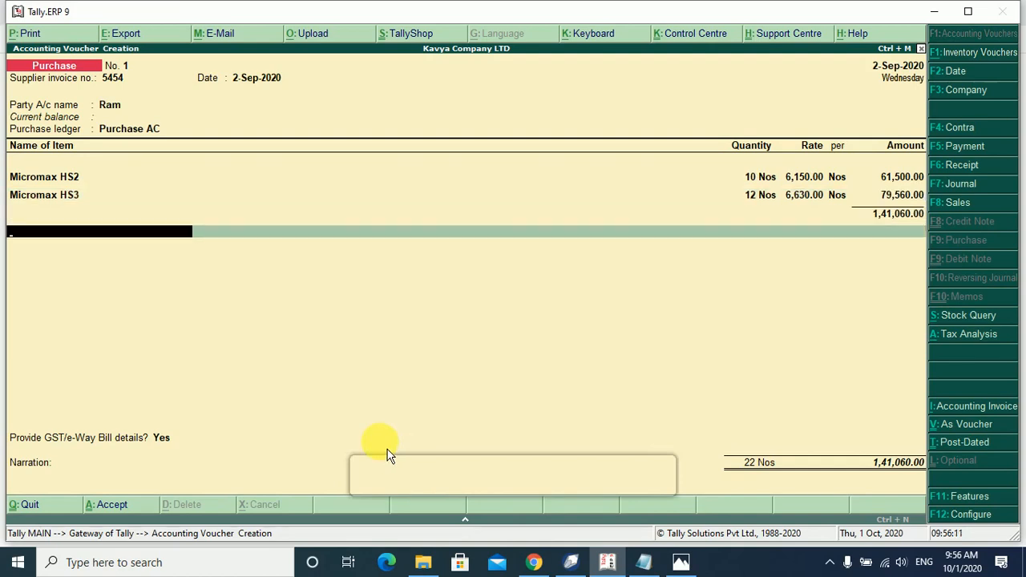
# Start a new ledger named SGST from the voucher's ledger field.
pyautogui.write('D')
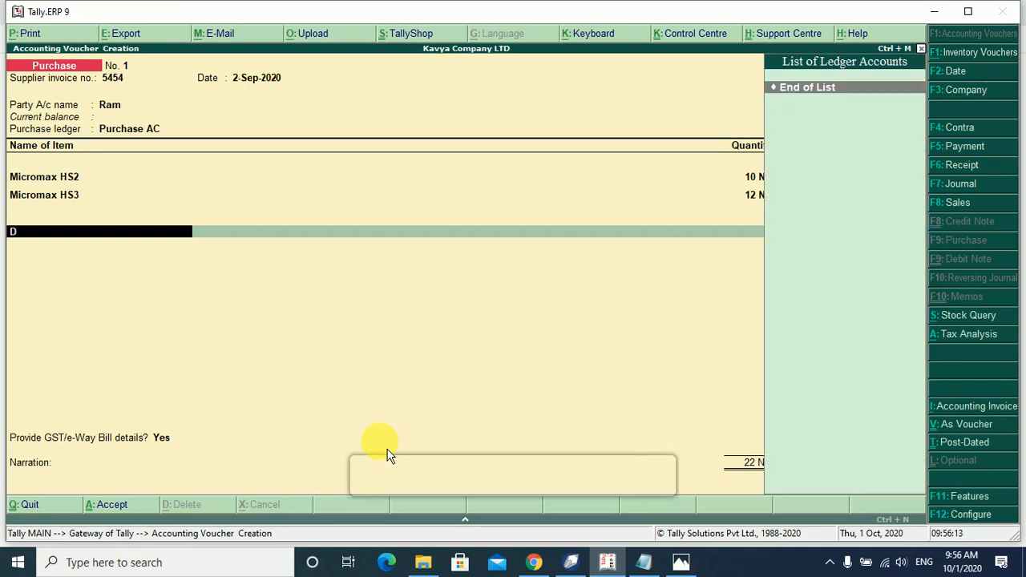
pyautogui.press('BackSpace')
pyautogui.hotkey('alt', 'c')
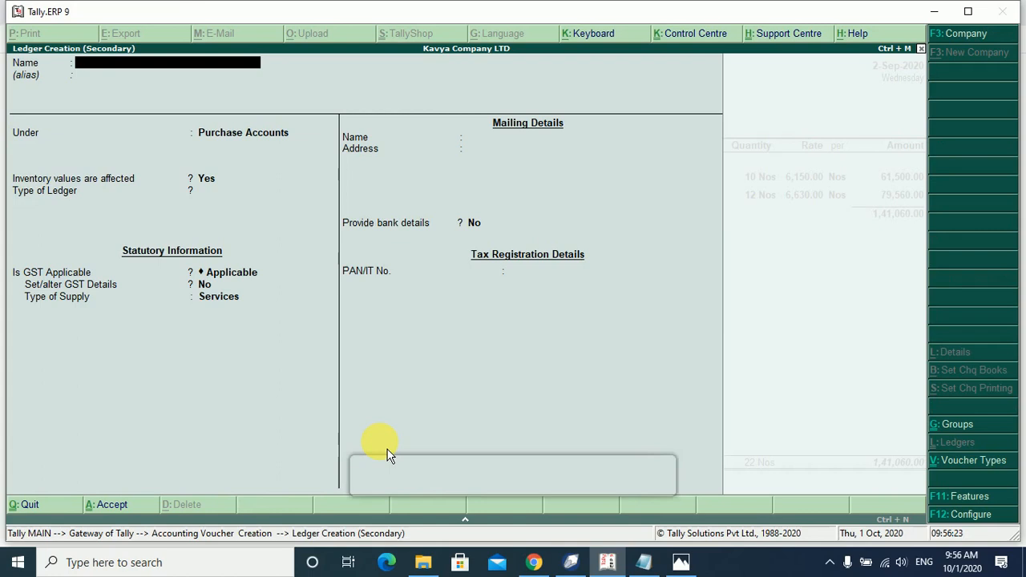
pyautogui.write('SGST')
pyautogui.press('Return')
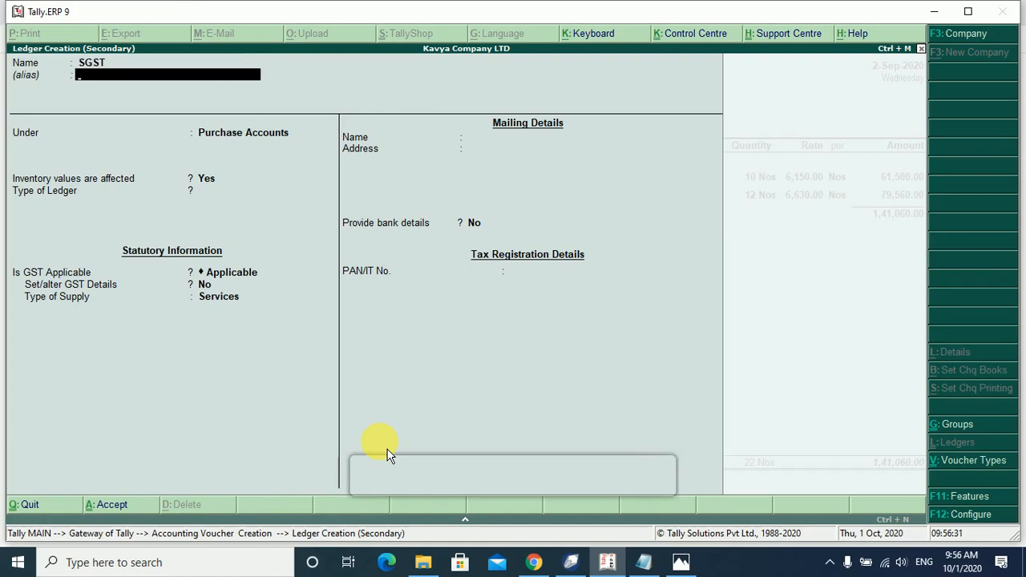
pyautogui.press('Return')
# Put SGST under Duties & Taxes as GST, State Tax, rounding Not Applicable.
pyautogui.write('du')
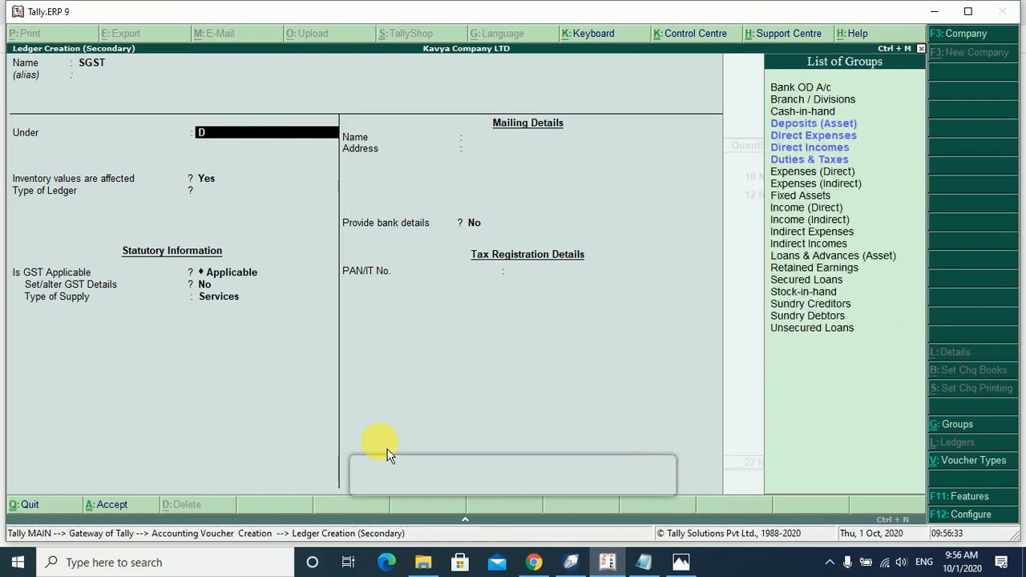
pyautogui.press('Return')
pyautogui.press('Up')
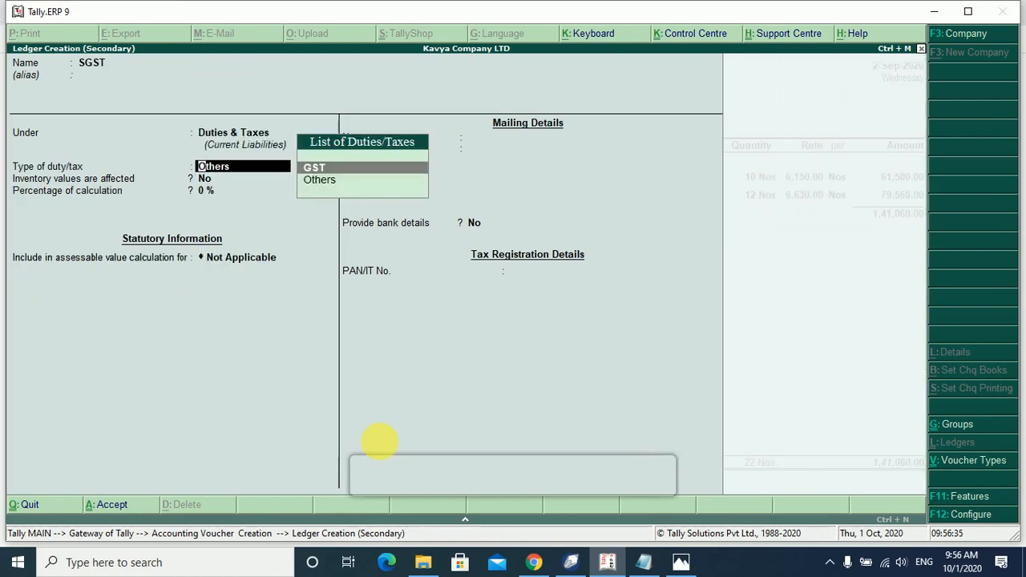
pyautogui.press('Return')
pyautogui.press('Down')
pyautogui.press('Down')
pyautogui.press('Down')
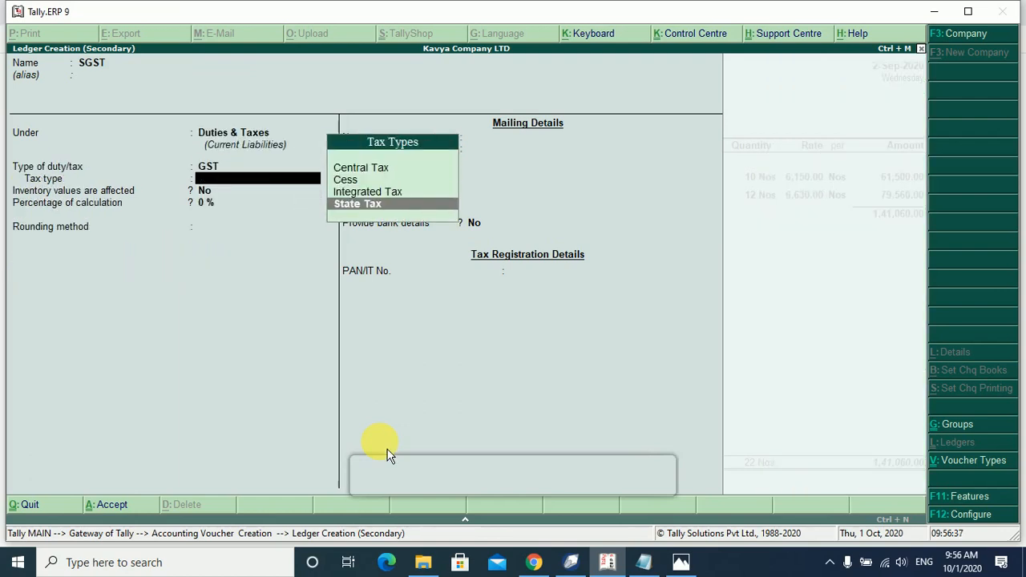
pyautogui.press('Return')
pyautogui.press('Return')
pyautogui.press('Return')
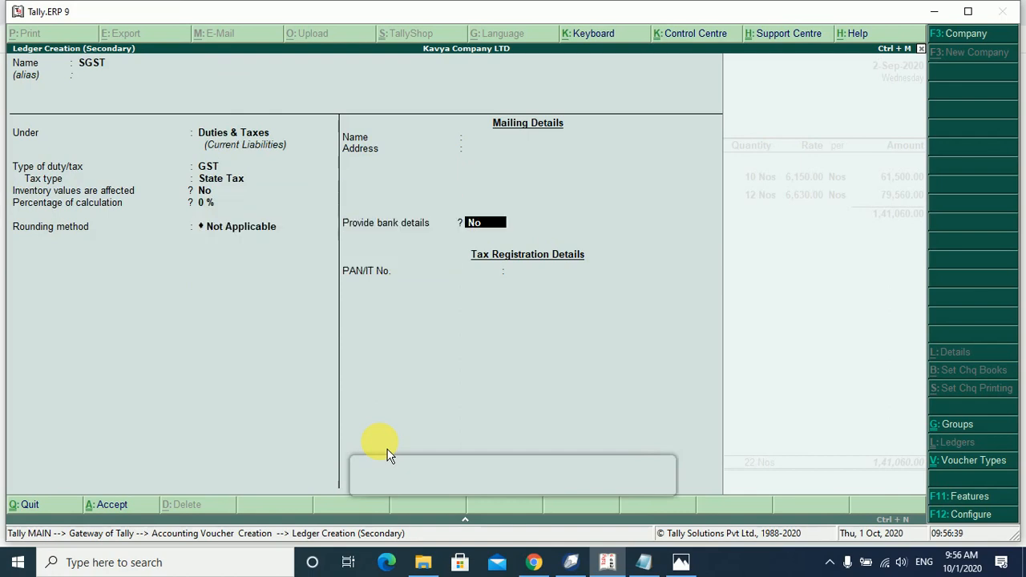
pyautogui.press('Return')
pyautogui.press('Return')
pyautogui.press('Return')
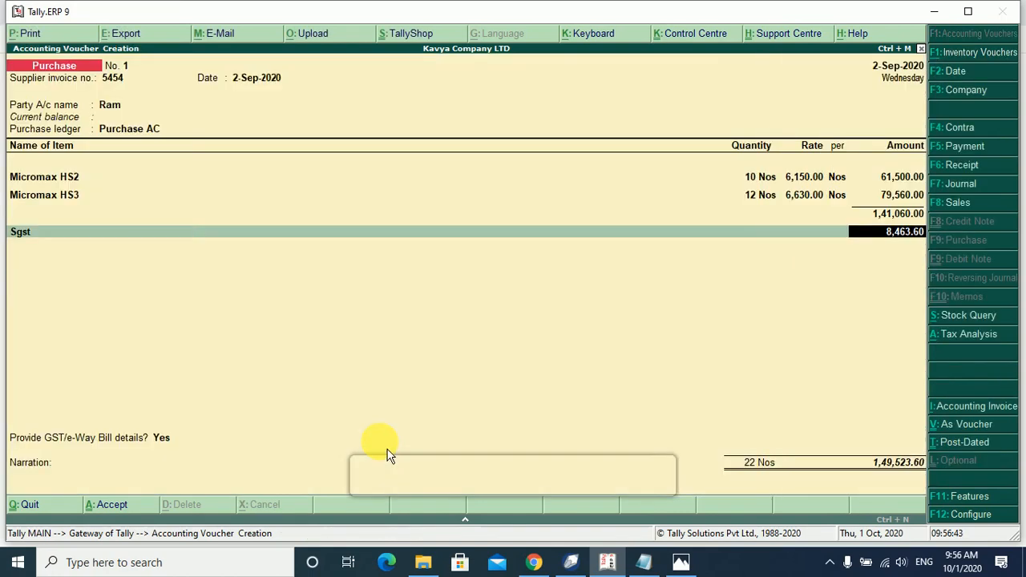
# Accept SGST at 8,463.60 and start a CGST ledger under Duties & Taxes.
pyautogui.press('Return')
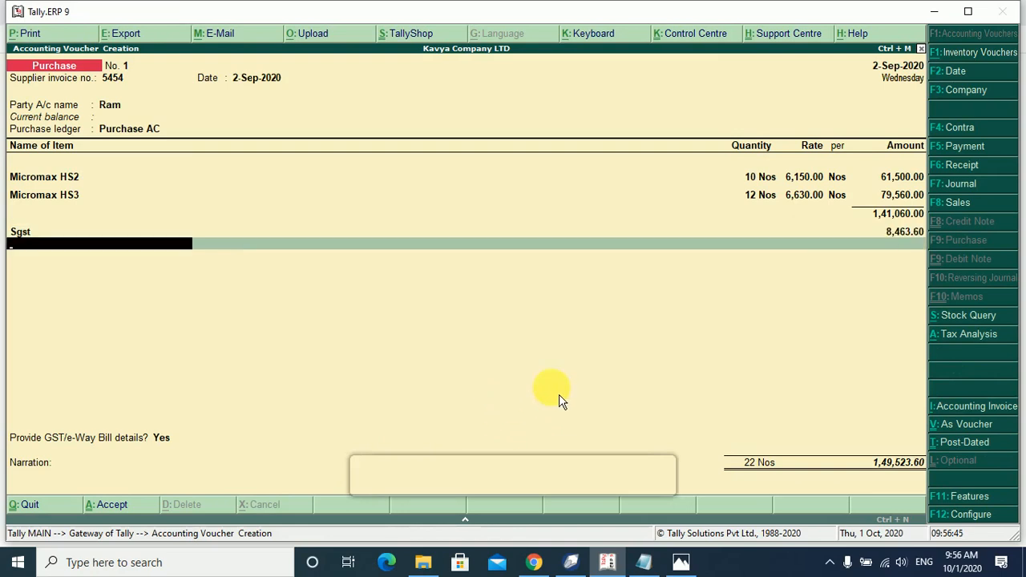
pyautogui.hotkey('alt', 'c')
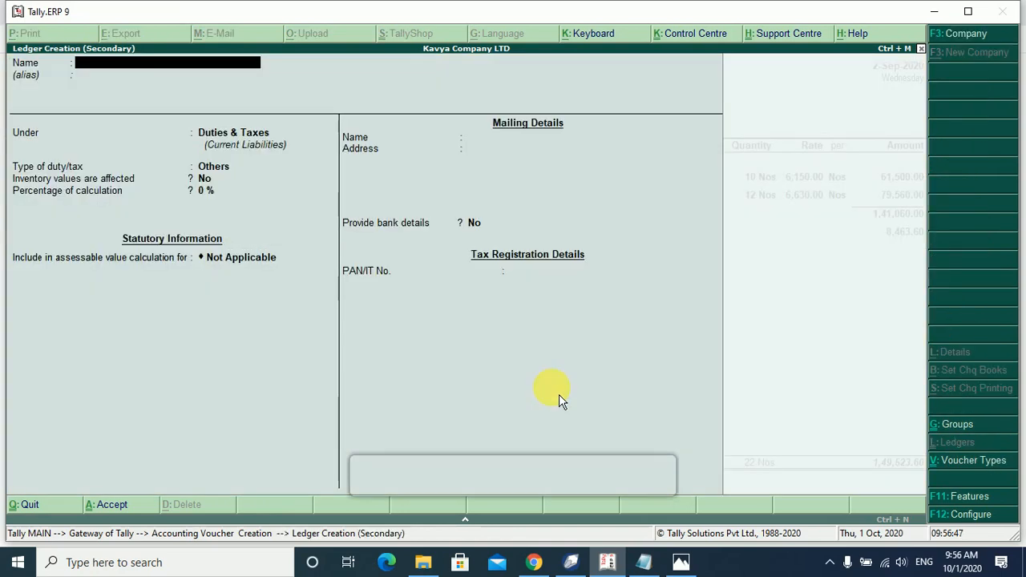
pyautogui.write('CGST')
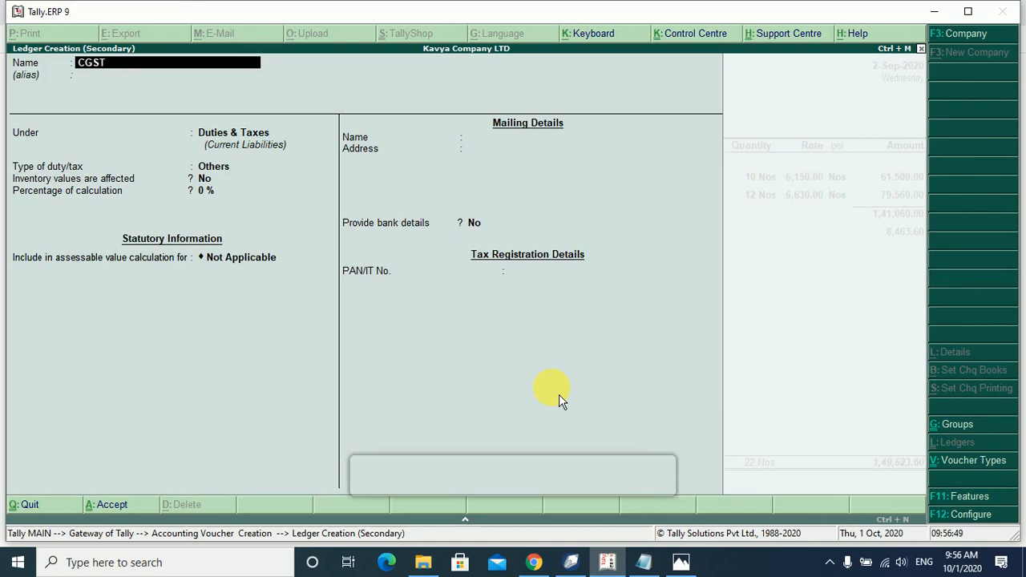
pyautogui.press('Return')
pyautogui.press('Return')
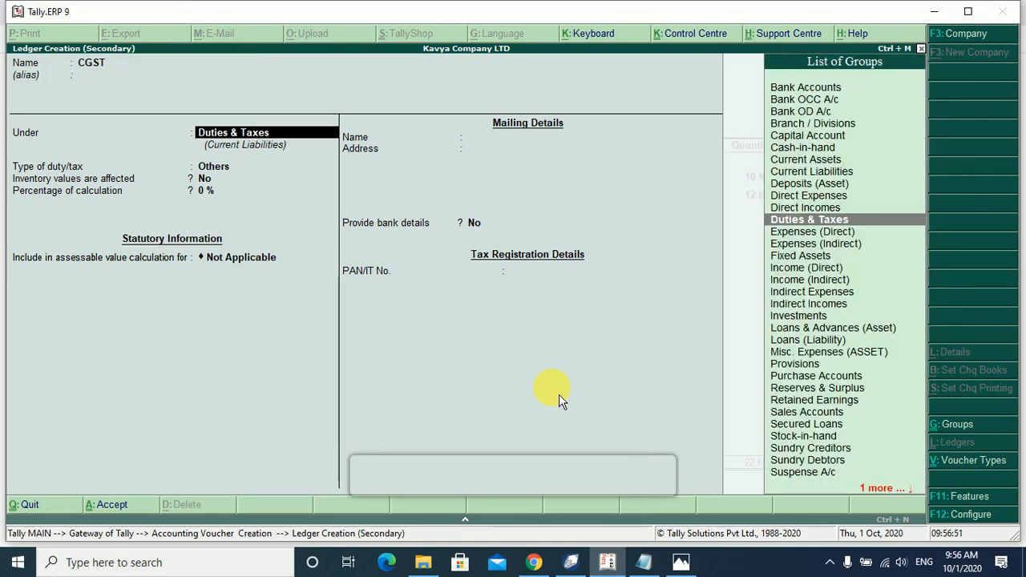
pyautogui.press('Return')
# Make CGST a GST Central Tax ledger, no rounding, and accept its 8,463.60 amount.
pyautogui.press('Up')
pyautogui.press('Return')
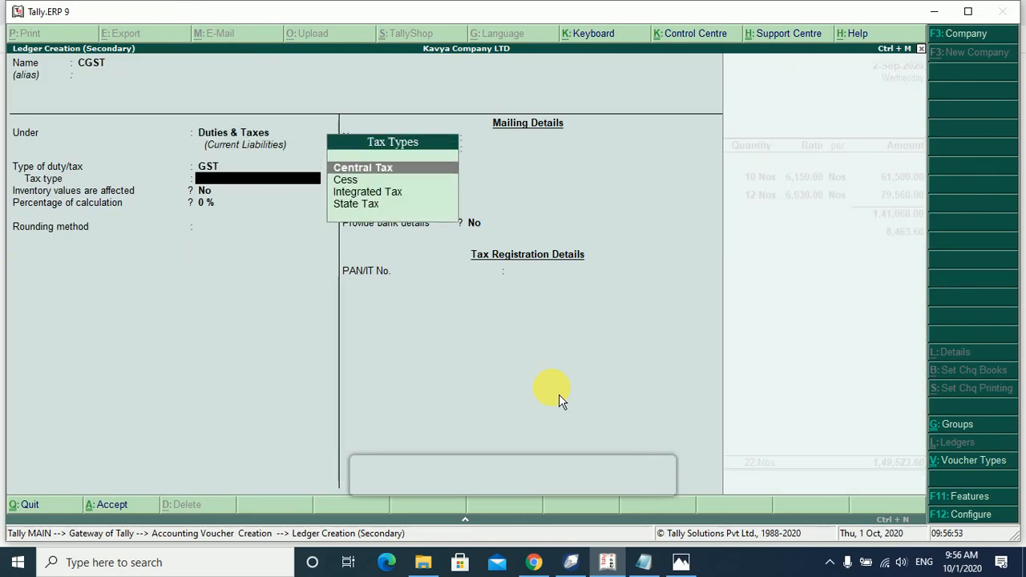
pyautogui.press('Return')
pyautogui.press('Return')
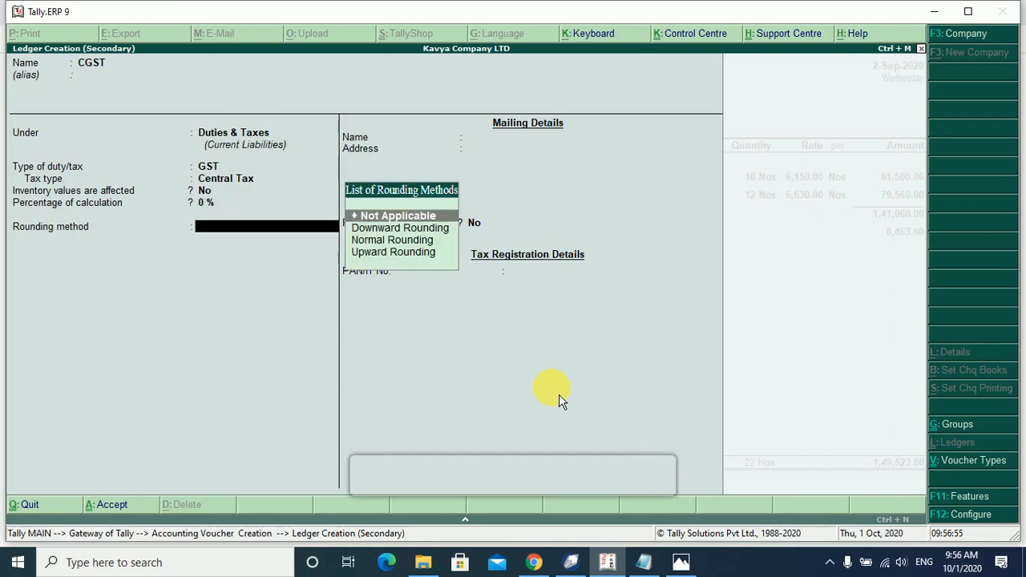
pyautogui.press('Return')
pyautogui.press('Return')
pyautogui.press('Return')
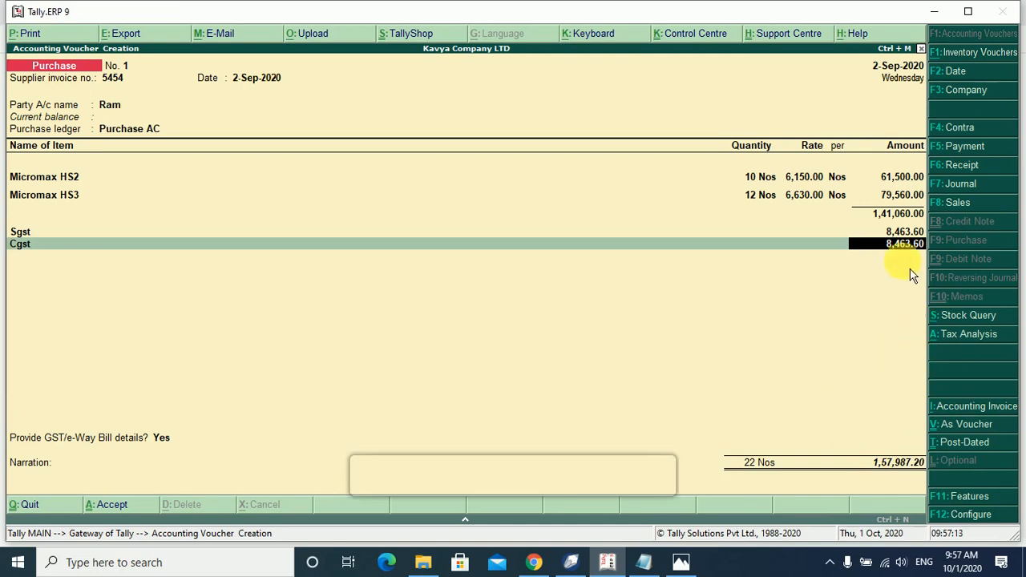
pyautogui.press('Return')
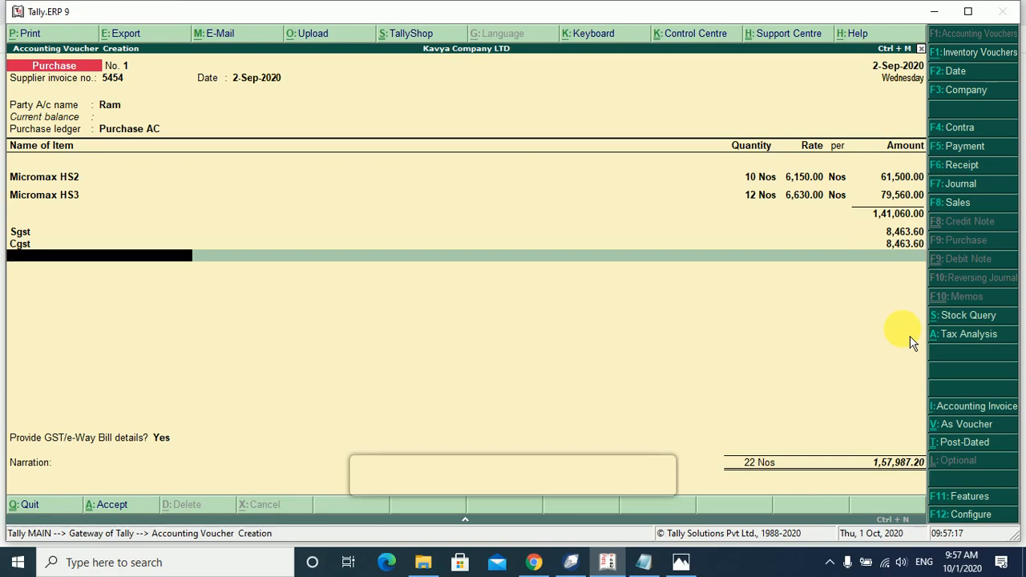
# Create a ledger named Round of Purchase under Purchase Accounts.
pyautogui.hotkey('alt', 'c')
pyautogui.write('Rou')
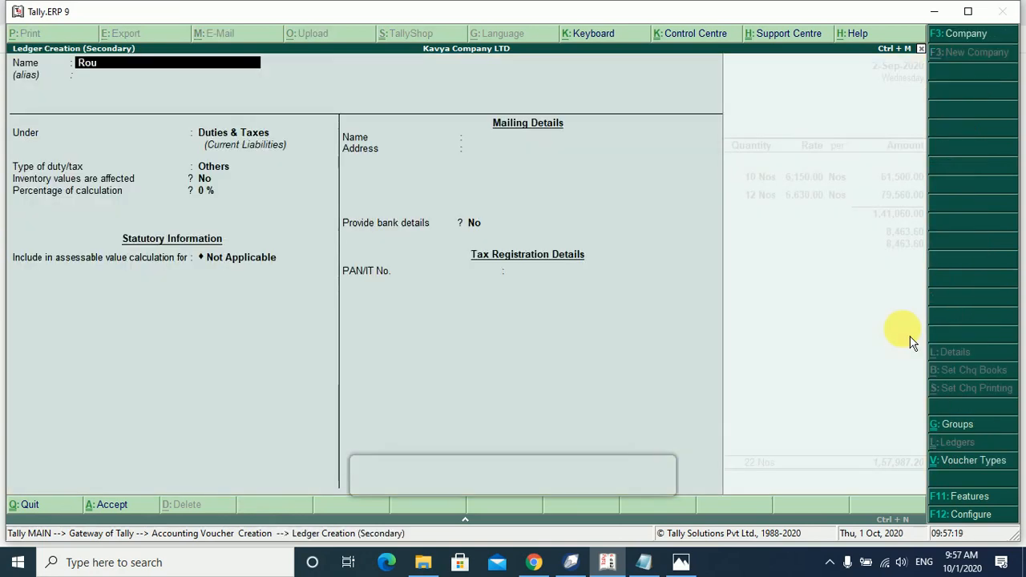
pyautogui.write('nd of Purc')
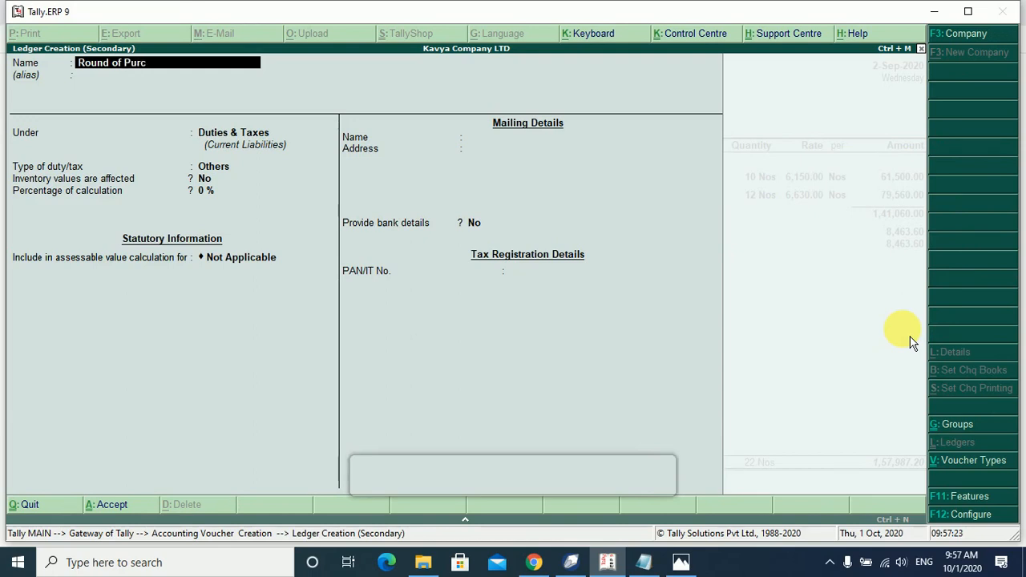
pyautogui.write('hase')
pyautogui.press('Return')
pyautogui.write('k')
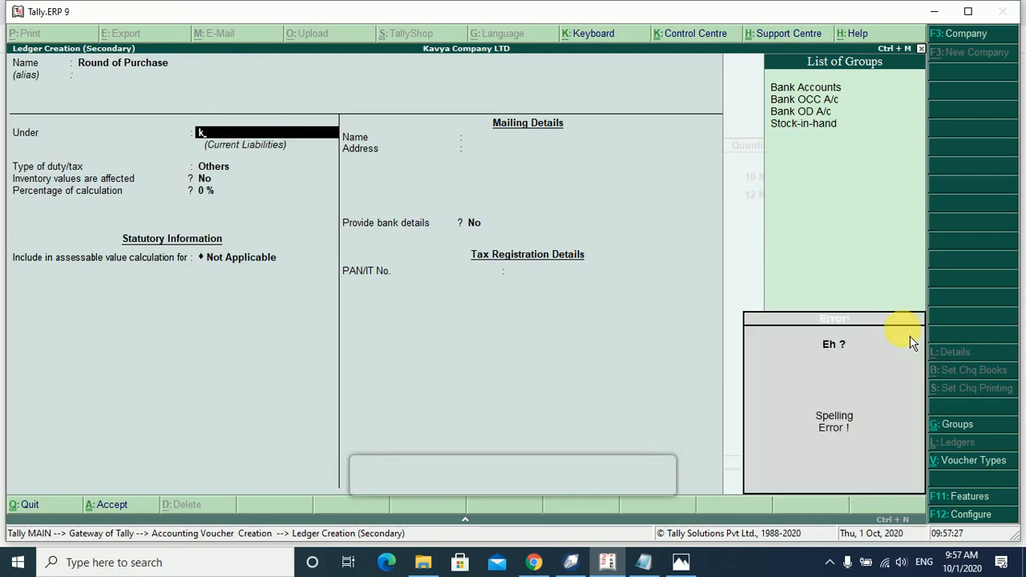
pyautogui.press('BackSpace')
pyautogui.write('pur')
pyautogui.press('Return')
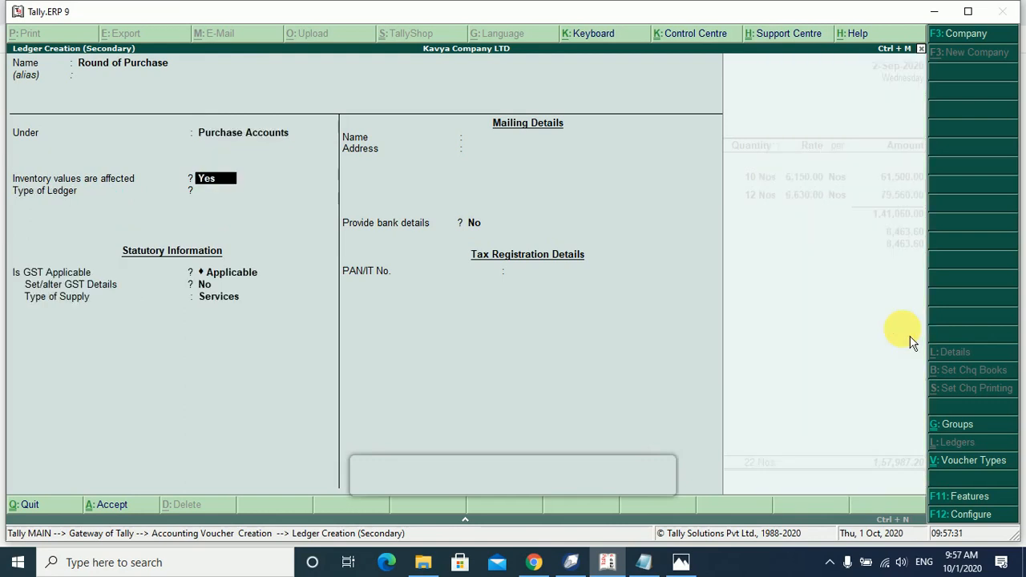
# Set it as Invoice Rounding with Normal Rounding and rounding limit 1.
pyautogui.press('Return')
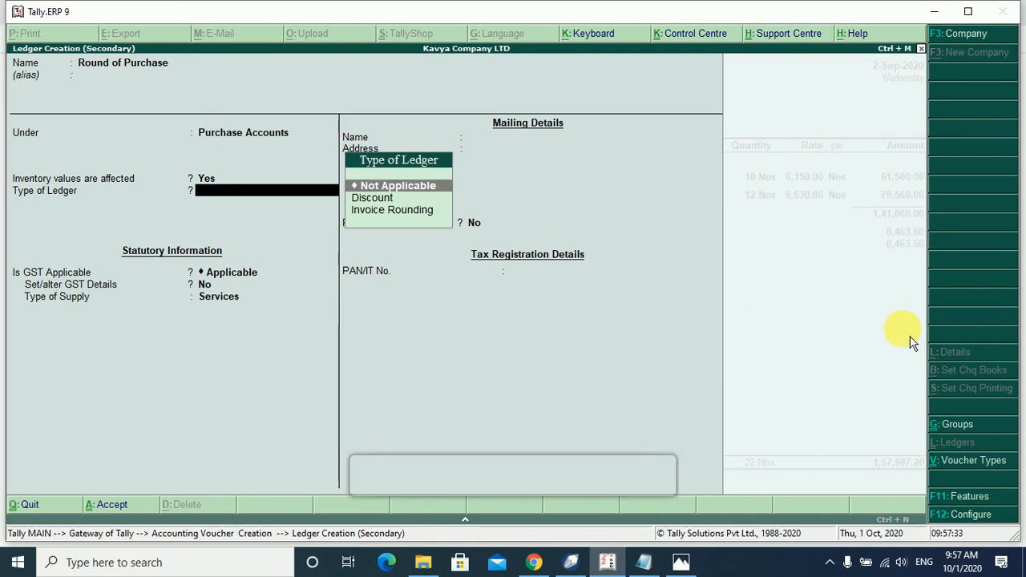
pyautogui.press('Down')
pyautogui.press('Down')
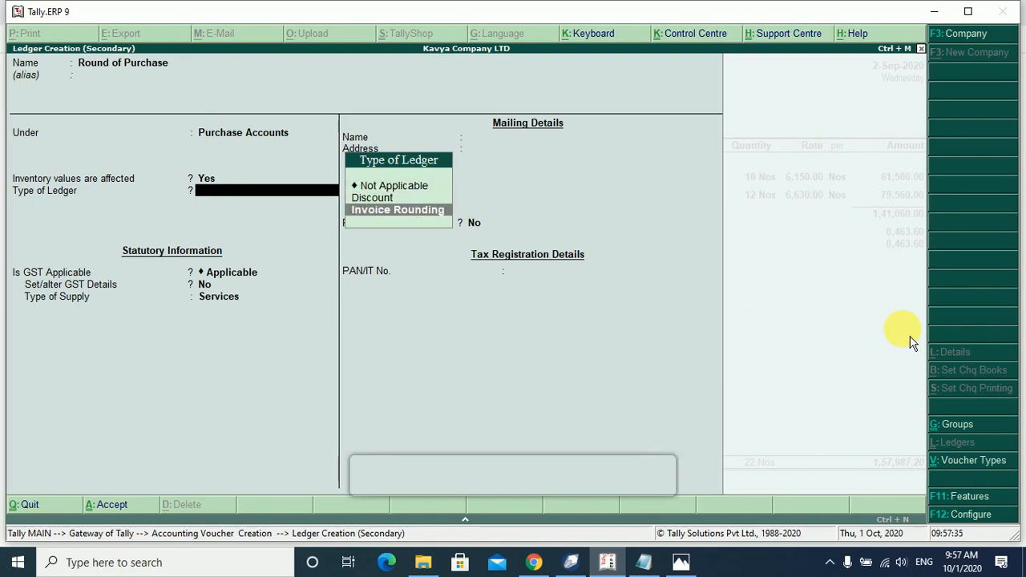
pyautogui.press('Return')
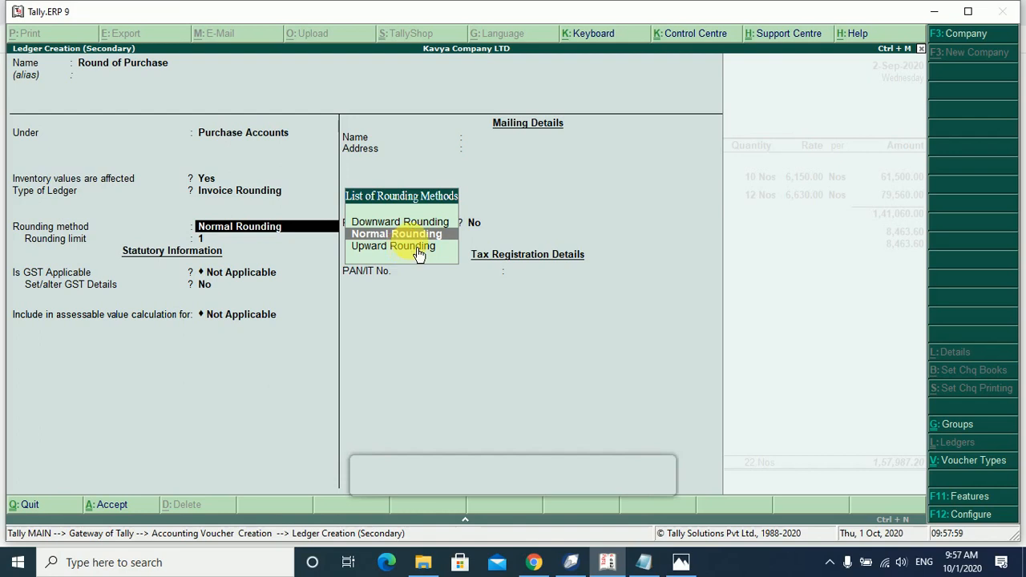
pyautogui.press('Return')
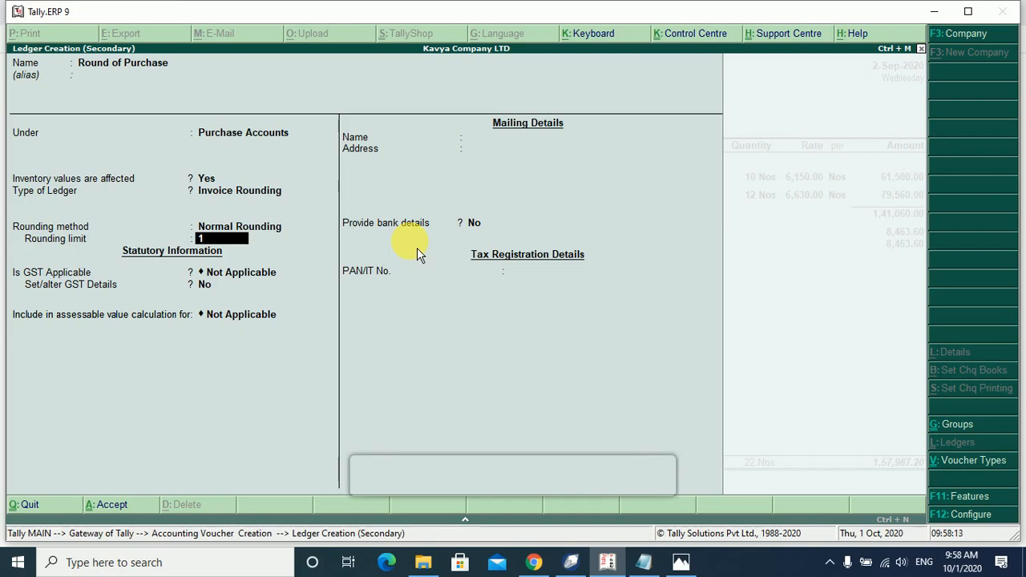
pyautogui.press('Return')
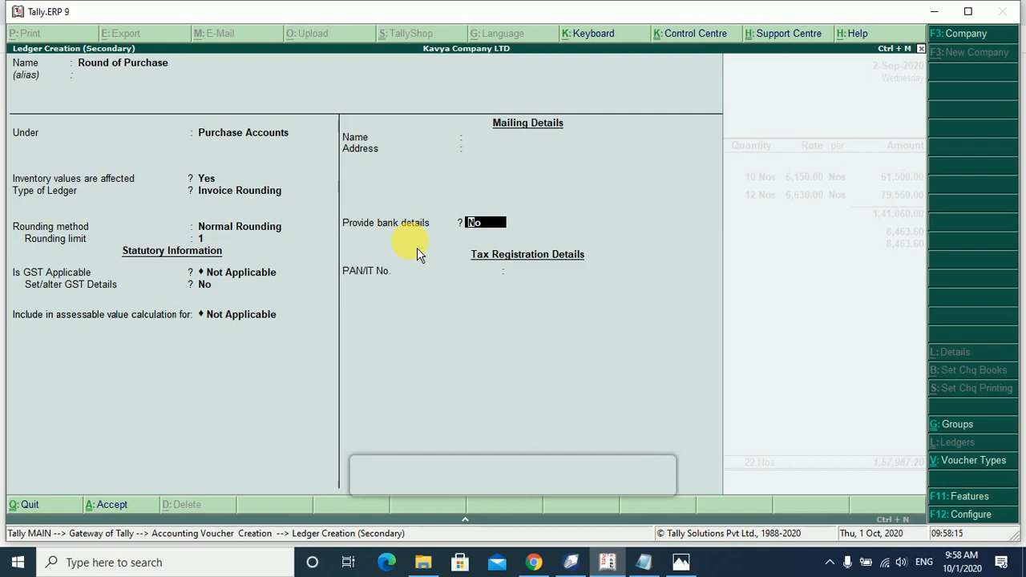
pyautogui.press('Return')
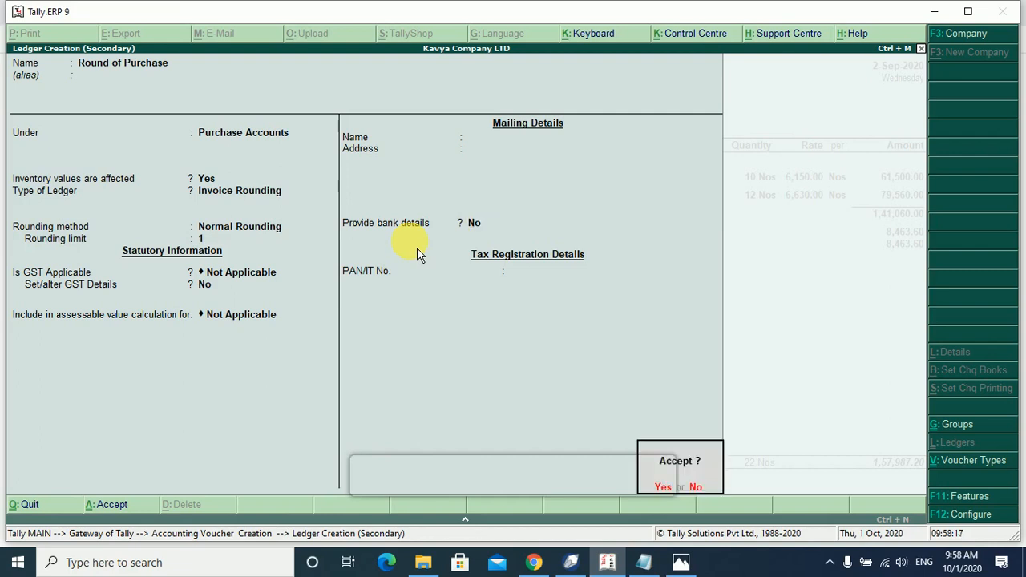
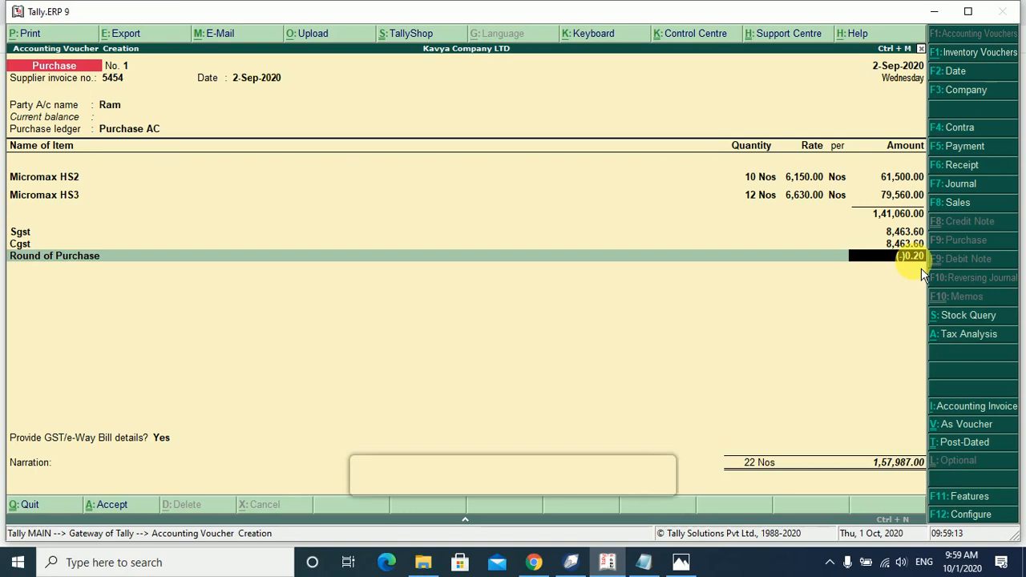
# Re-add Round of Purchase to the purchase voucher with a (-)0.20 rounding amount.
pyautogui.hotkey('shift', 'Tab')
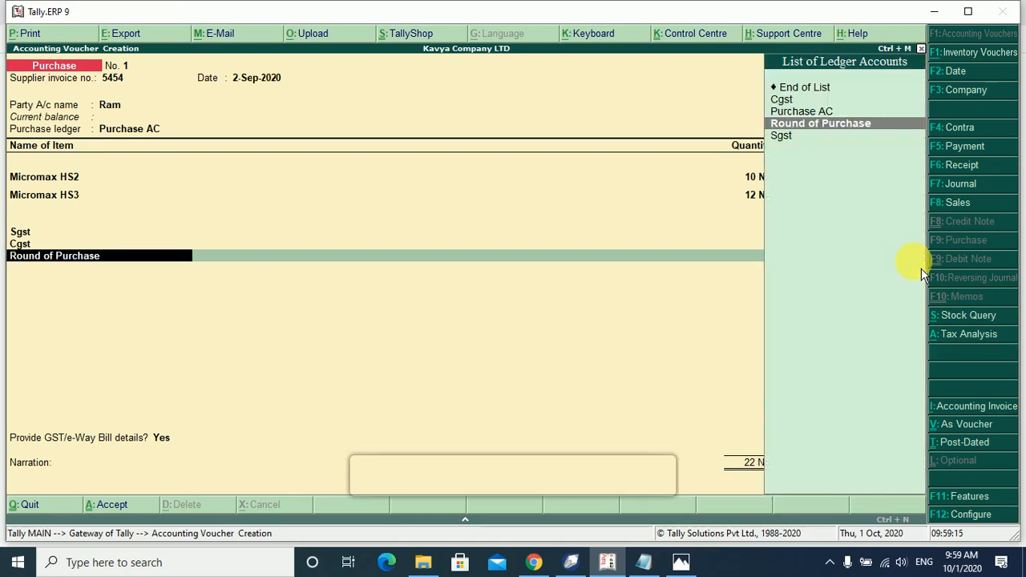
pyautogui.press('Up')
pyautogui.press('Up')
pyautogui.press('Up')
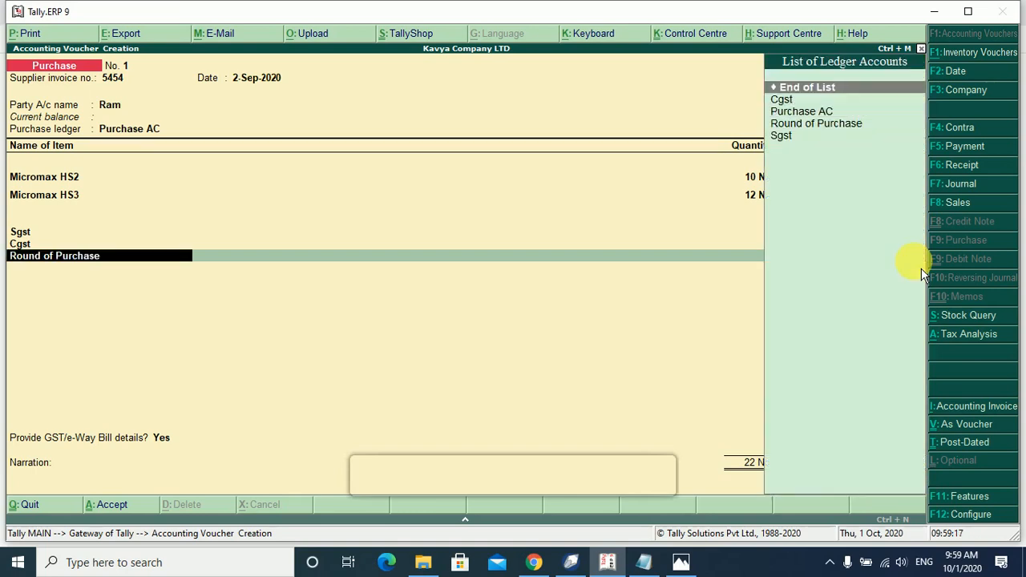
pyautogui.press('Return')
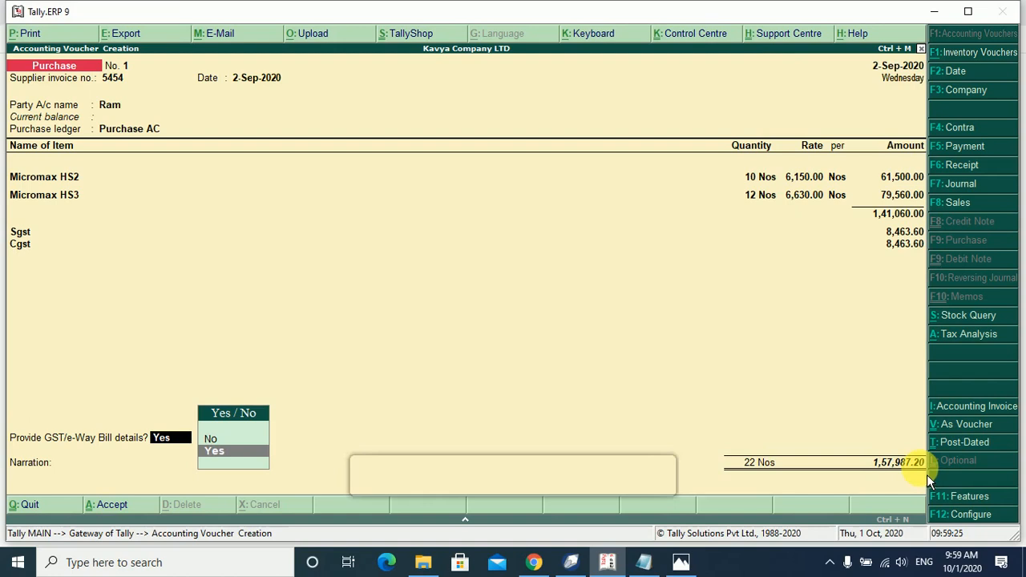
pyautogui.press('BackSpace')
pyautogui.press('Return')
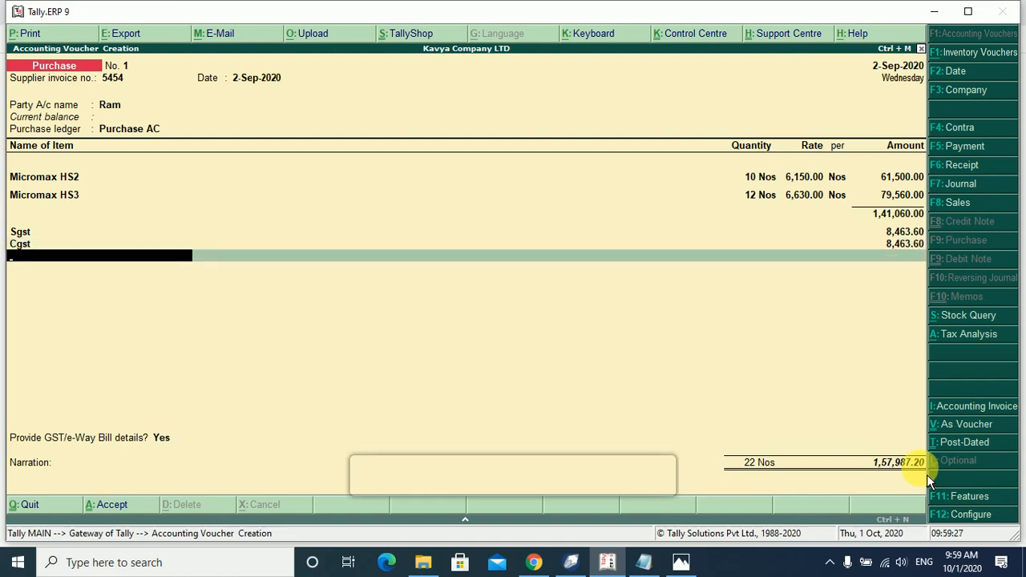
pyautogui.write('R')
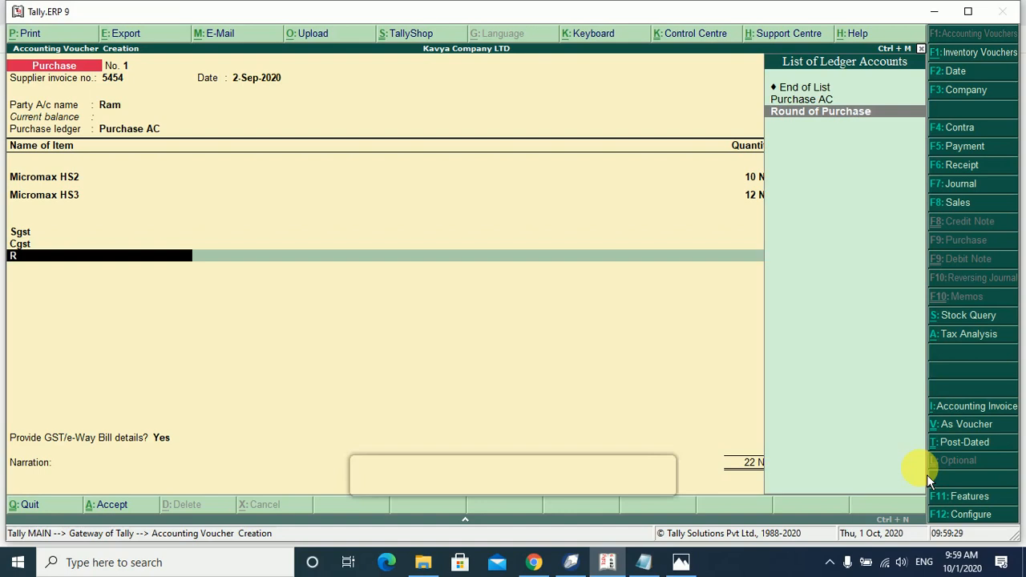
pyautogui.press('Return')
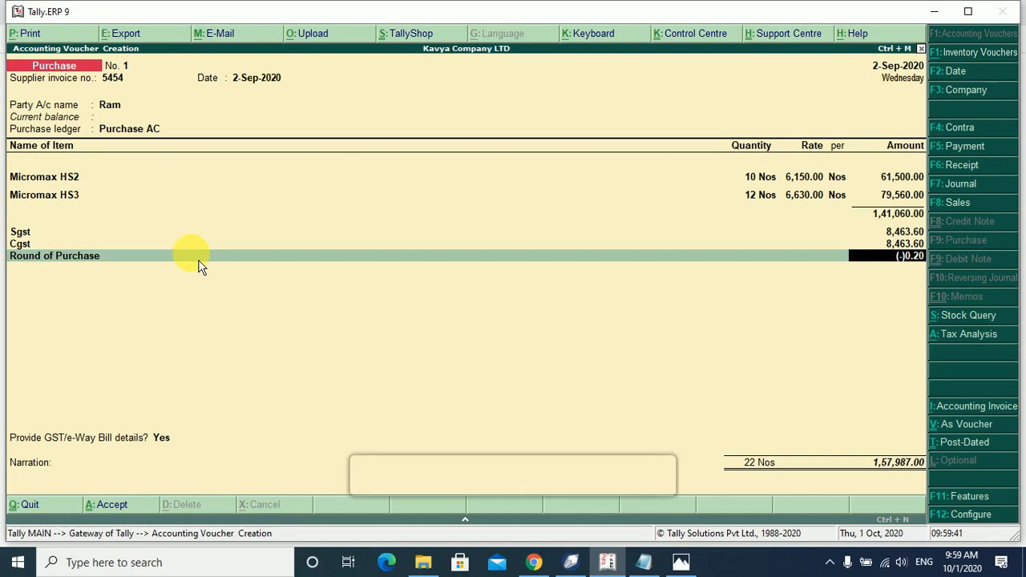
pyautogui.press('Return')
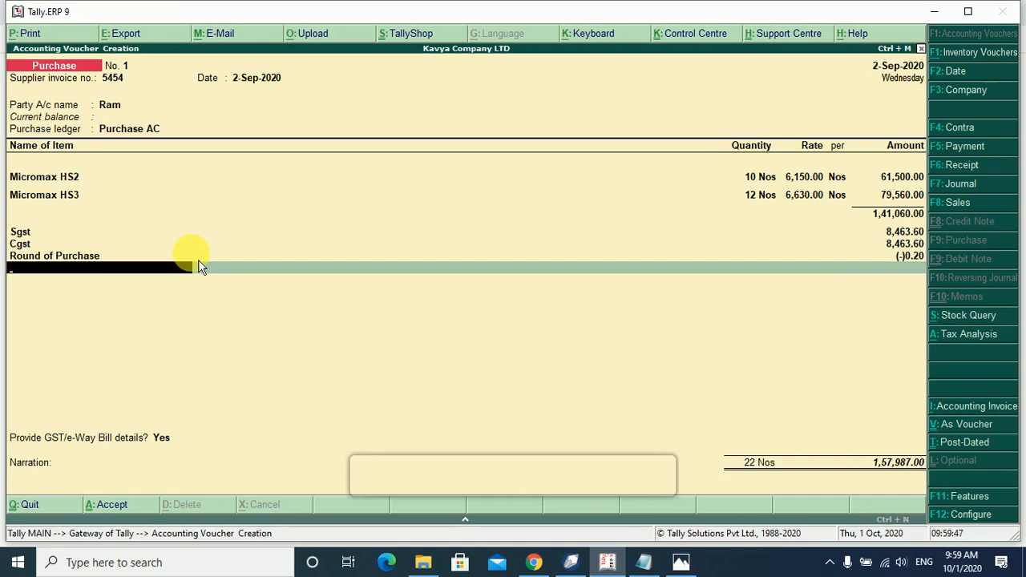
# Create and save ledger 'Discount Purchase': Purchase Accounts, inventory values affected Yes, type Discount.
pyautogui.hotkey('alt', 'c')
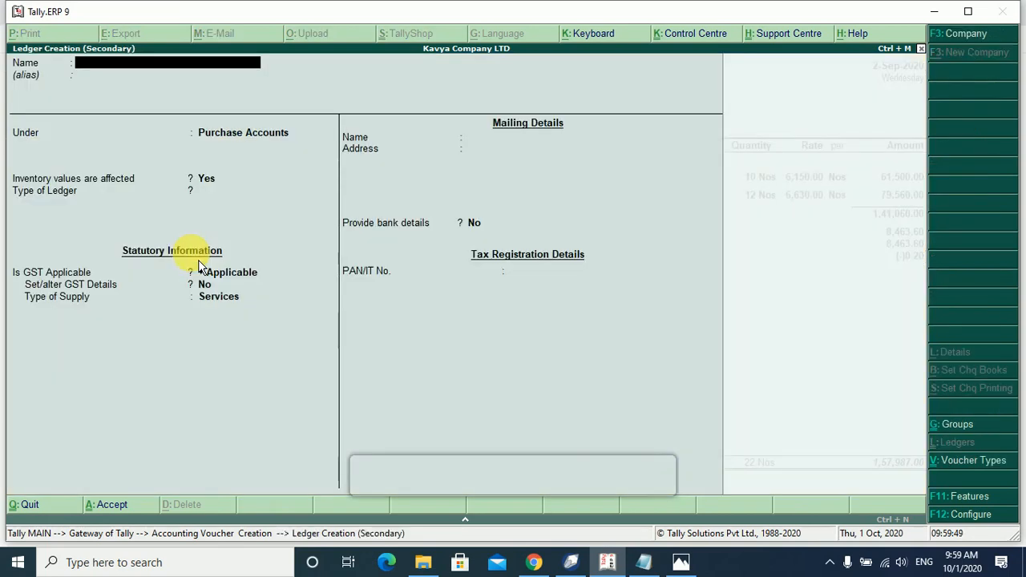
pyautogui.write('Discount')
pyautogui.press('Return')
pyautogui.press('Return')
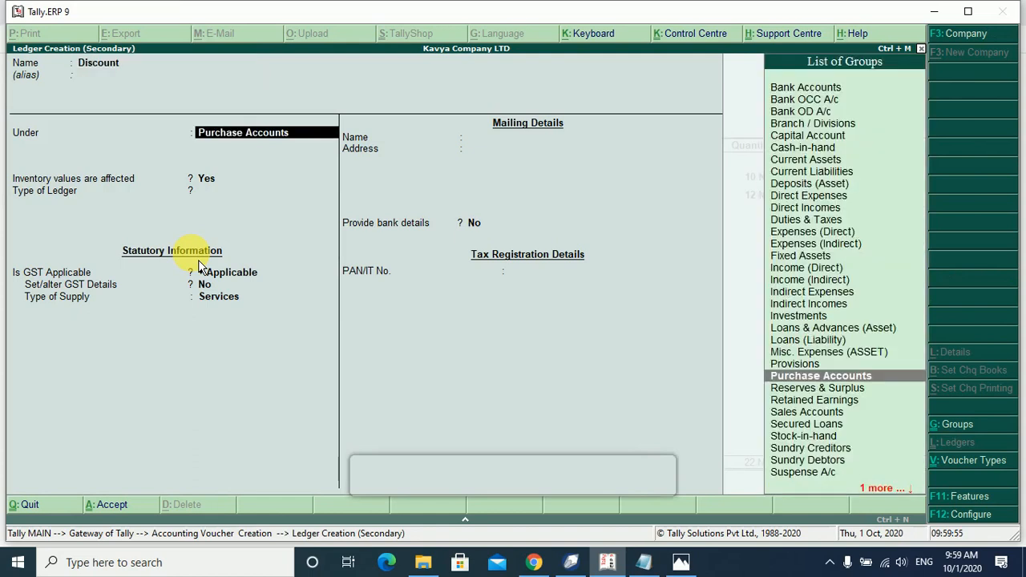
pyautogui.press('BackSpace')
pyautogui.press('BackSpace')
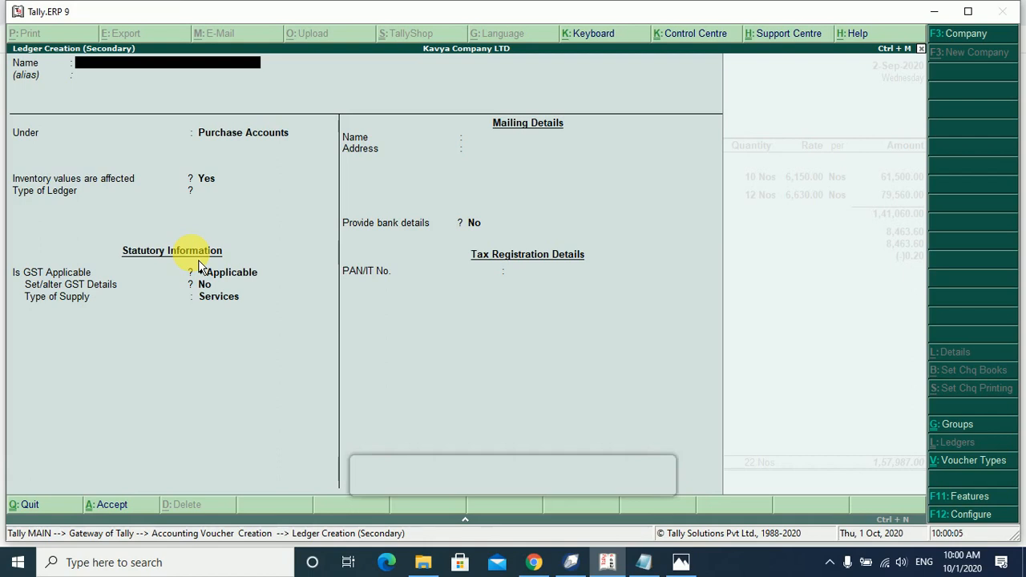
pyautogui.write('Discount Purchase')
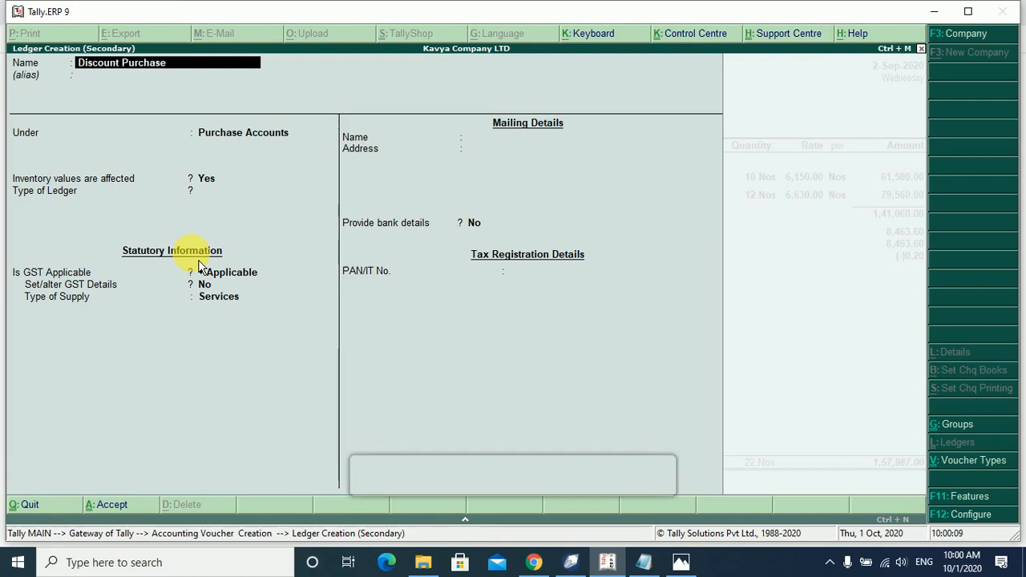
pyautogui.press('Return')
pyautogui.press('Return')
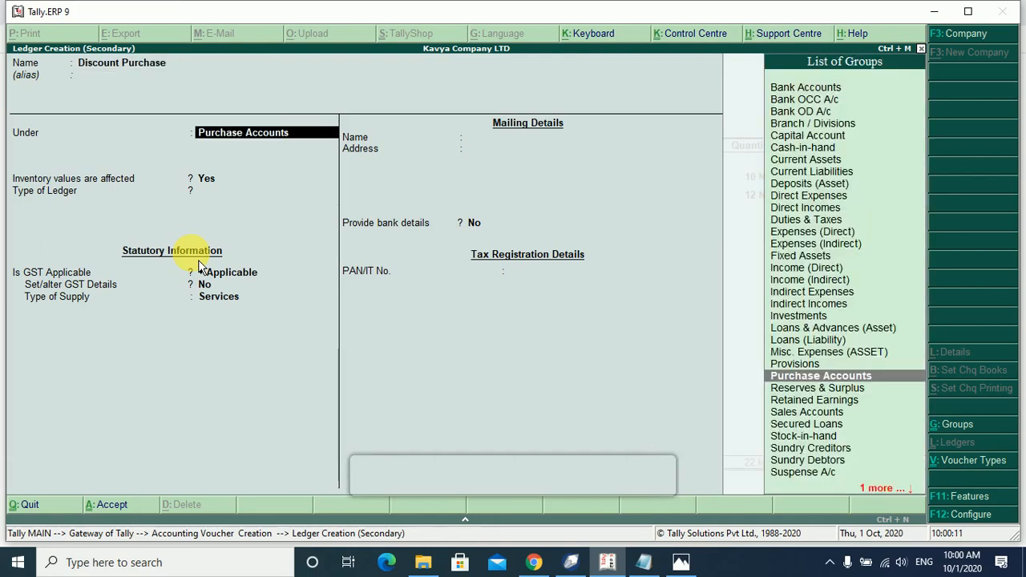
pyautogui.press('Return')
pyautogui.press('Return')
pyautogui.press('Down')
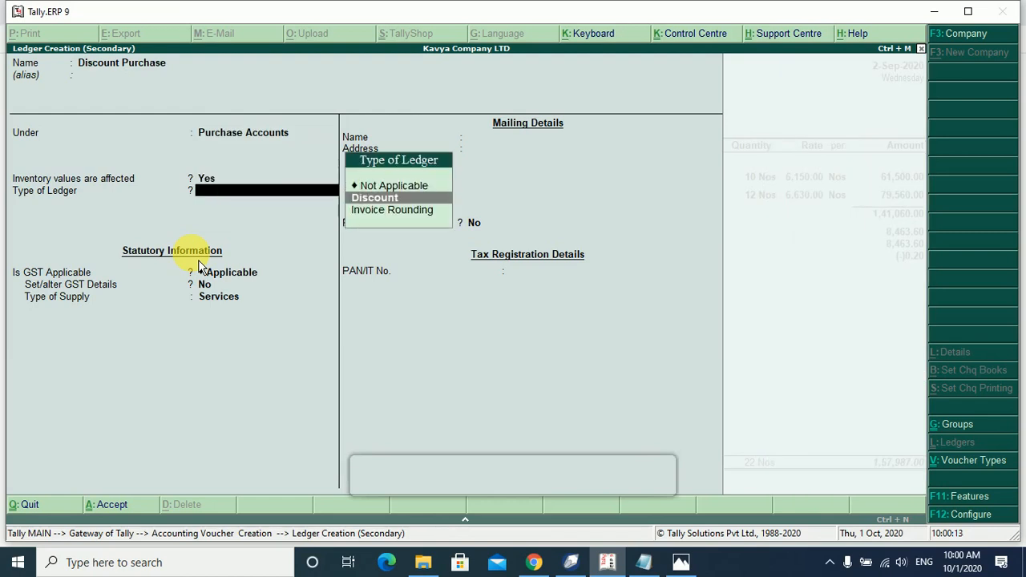
pyautogui.press('Return')
pyautogui.press('Return')
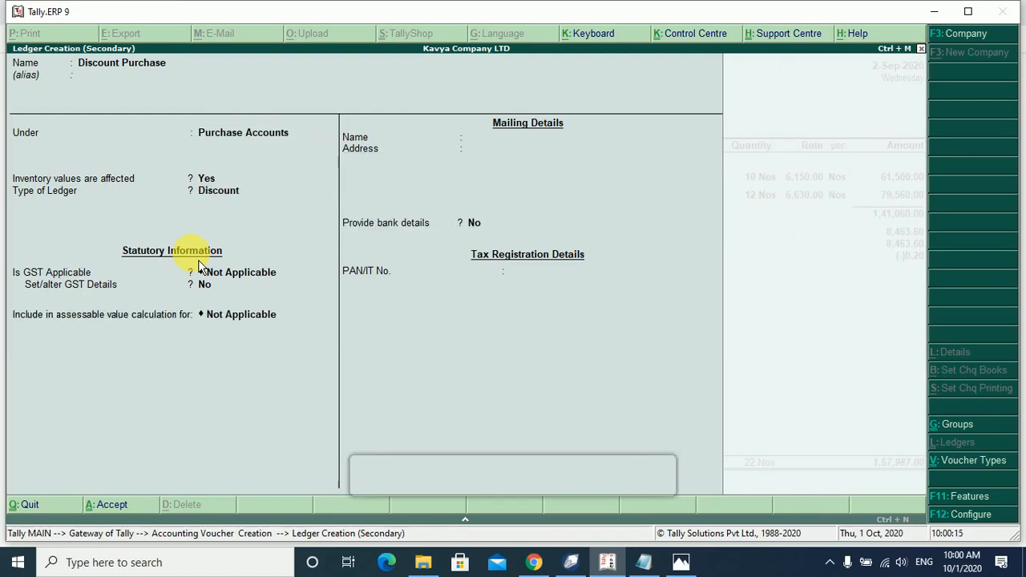
pyautogui.press('Return')
pyautogui.press('Return')
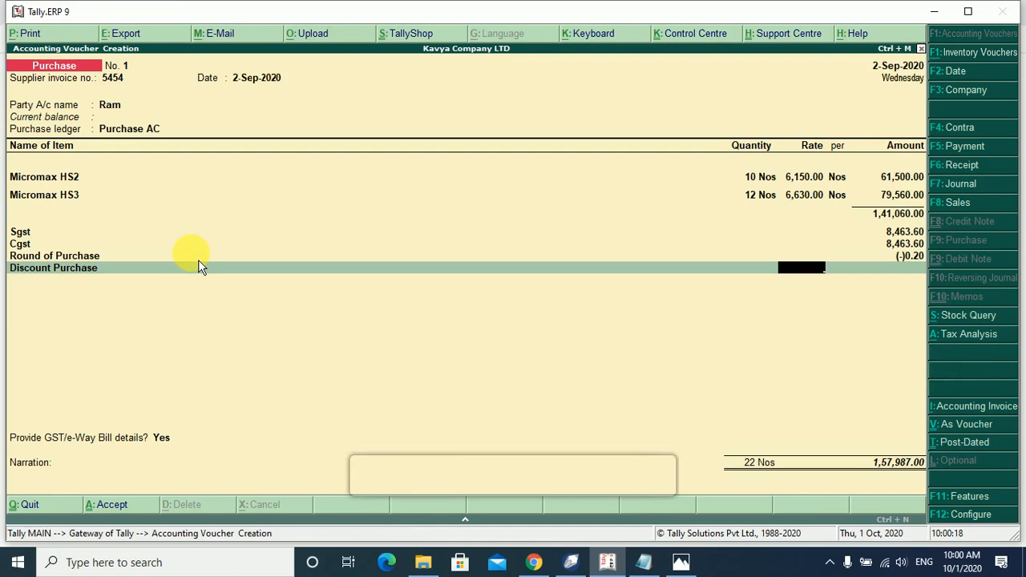
pyautogui.press('Return')
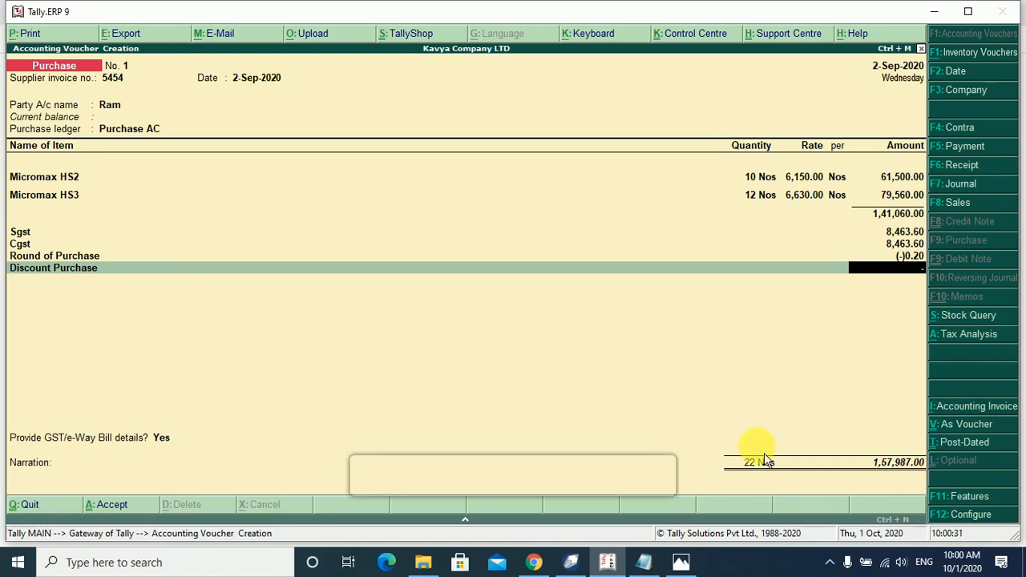
# Enter (-)487.00 as the Discount Purchase amount and finish the ledger lines.
pyautogui.write('487')
pyautogui.press('Return')
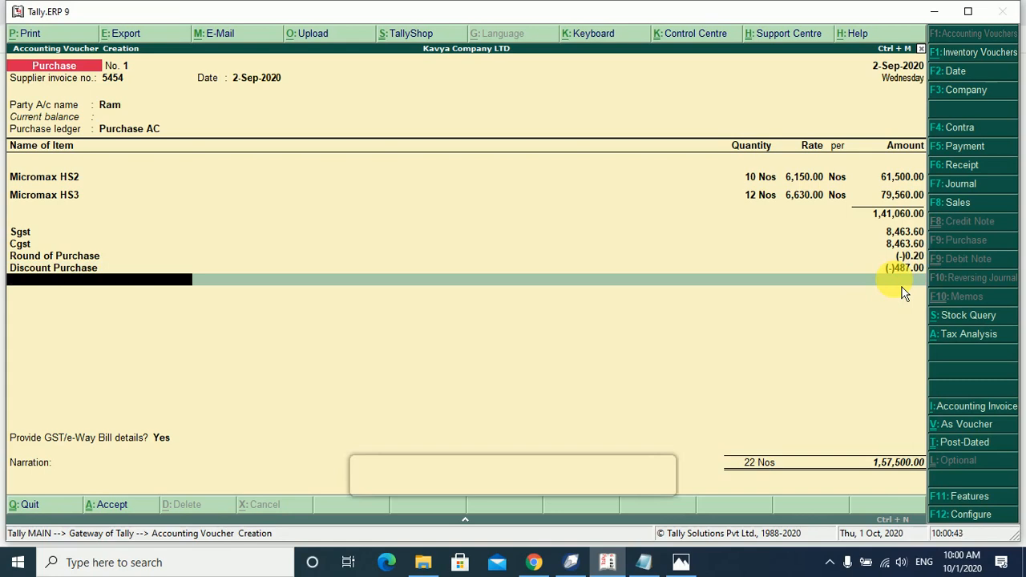
pyautogui.press('Return')
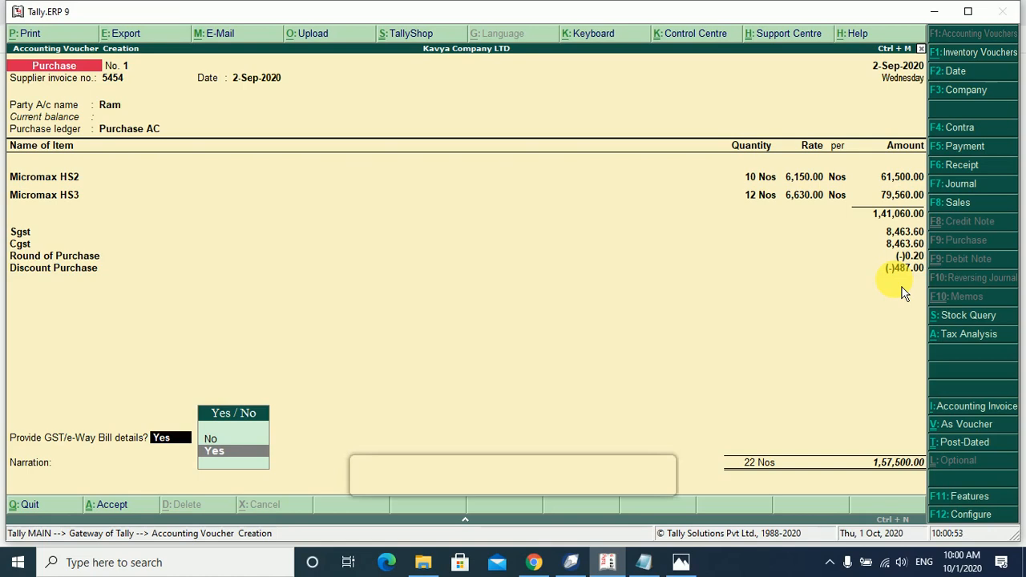
# Accept the e-way bill details (invoice 5454, vehicle type Regular) and save the purchase voucher.
pyautogui.press('Return')
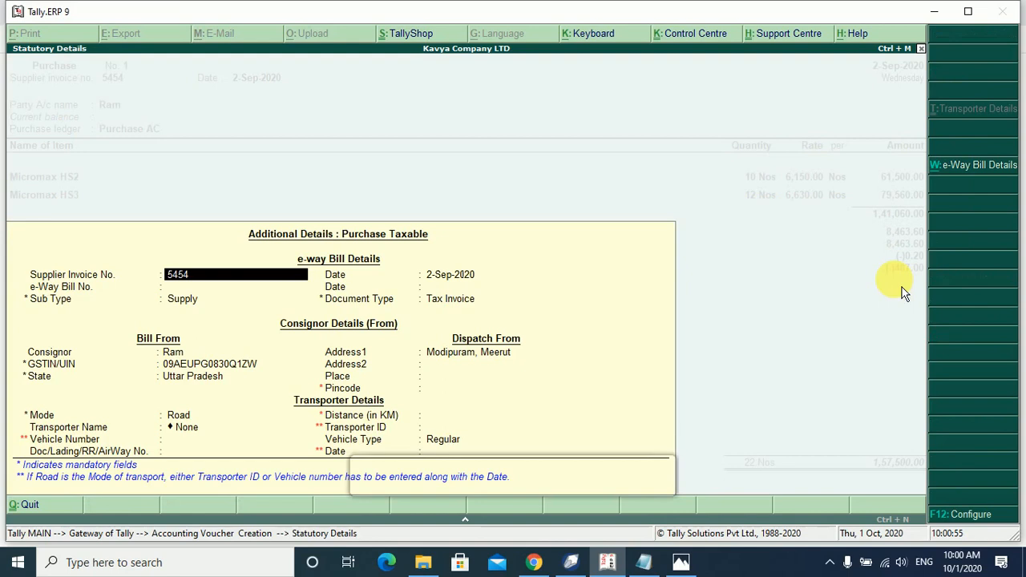
pyautogui.press('Return')
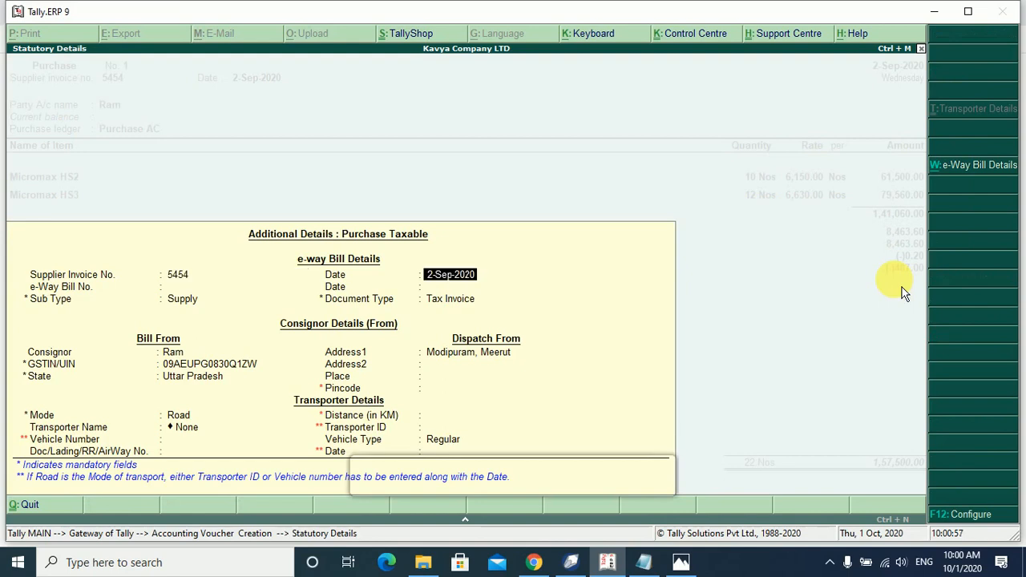
pyautogui.press('Return')
pyautogui.press('Return')
pyautogui.press('Return')
pyautogui.press('Return')
pyautogui.press('Return')
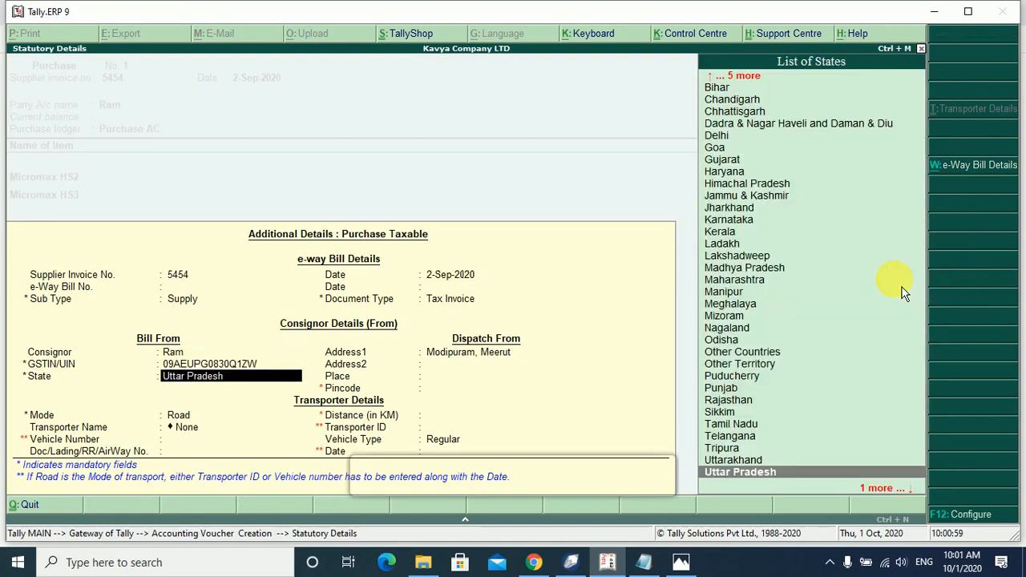
pyautogui.press('Return')
pyautogui.press('Return')
pyautogui.press('Return')
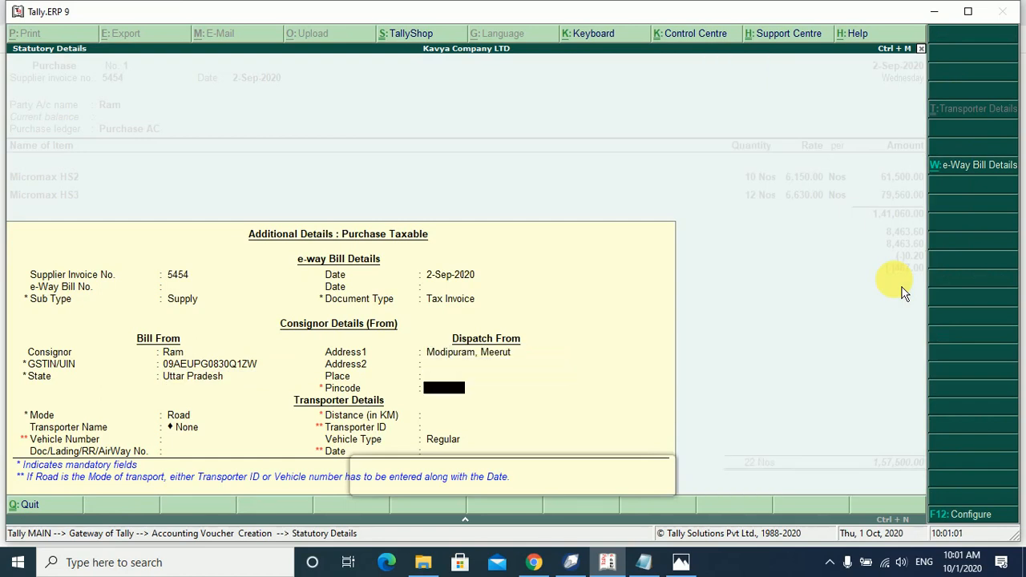
pyautogui.press('Return')
pyautogui.press('Return')
pyautogui.press('Return')
pyautogui.press('Return')
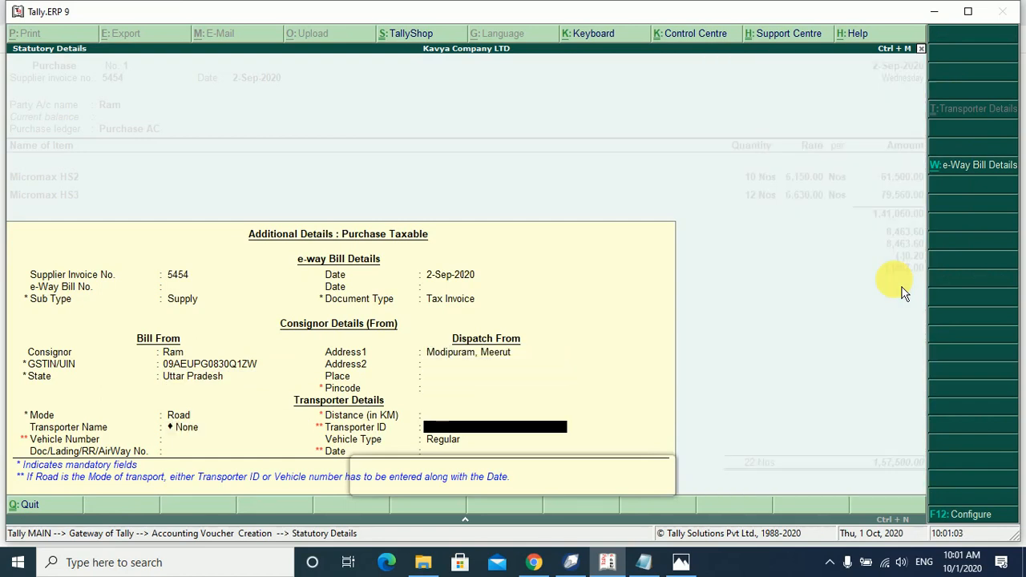
pyautogui.press('Return')
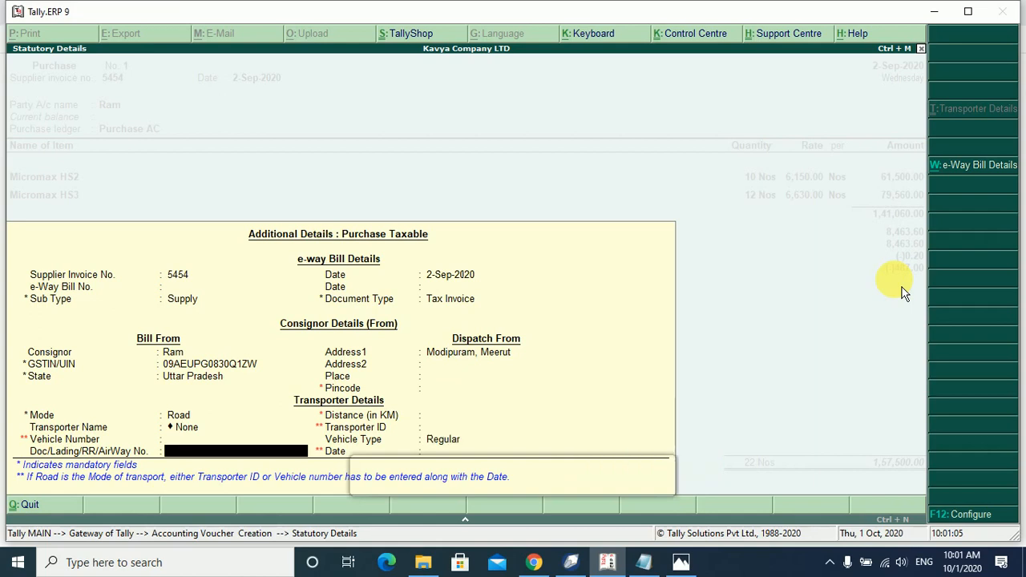
pyautogui.press('Return')
pyautogui.press('Return')
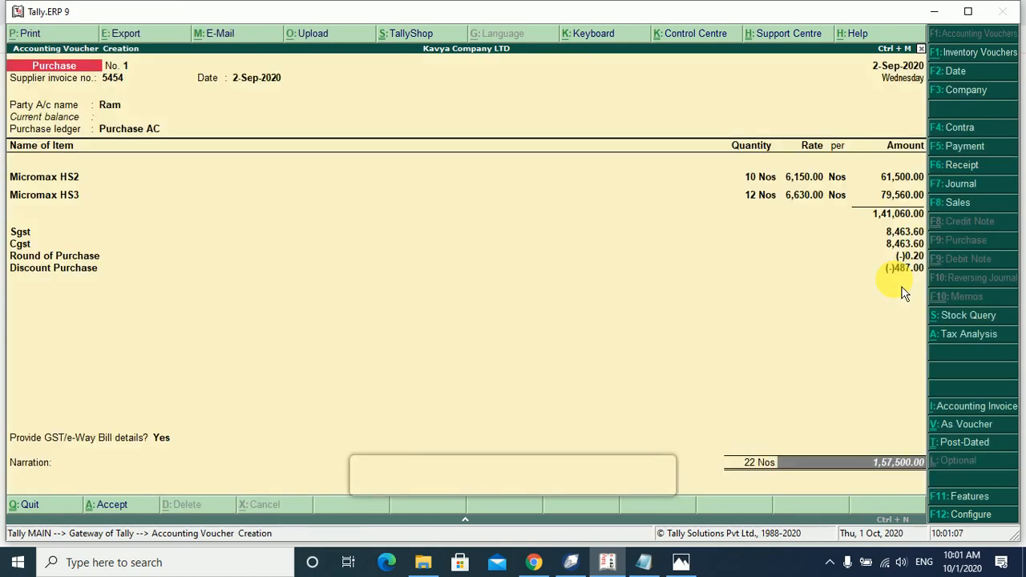
pyautogui.press('Return')
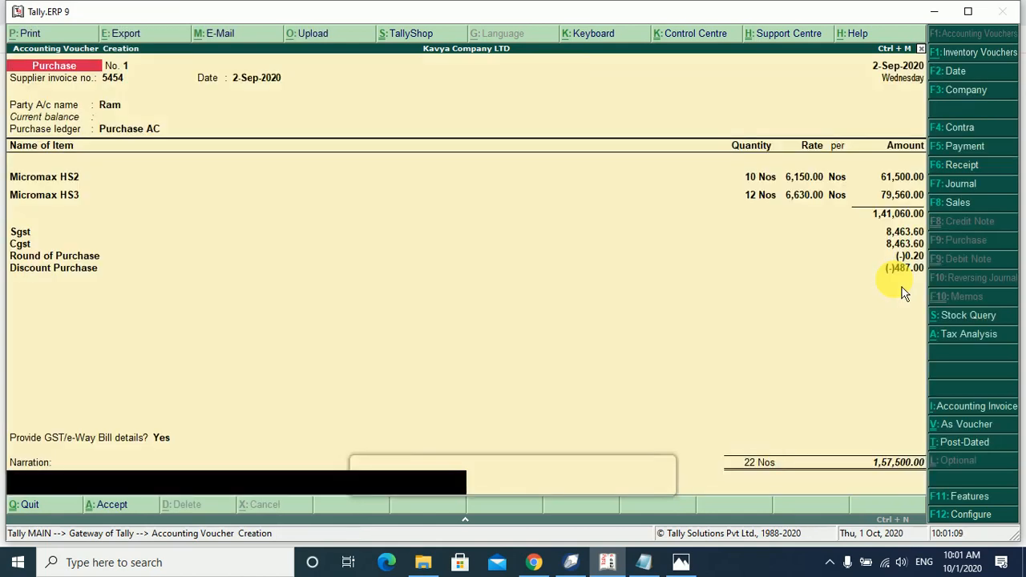
pyautogui.press('Return')
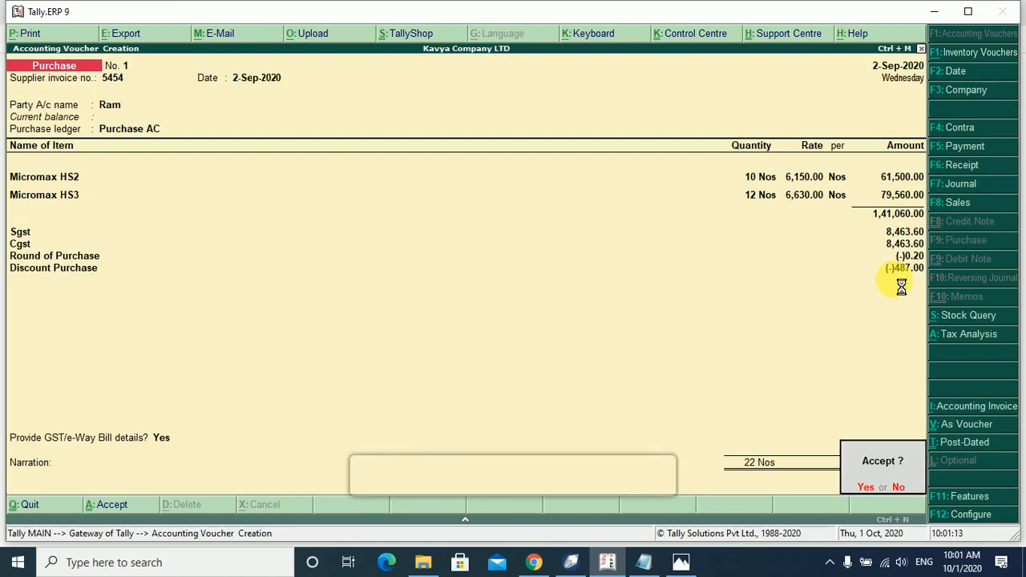
pyautogui.press('Return')
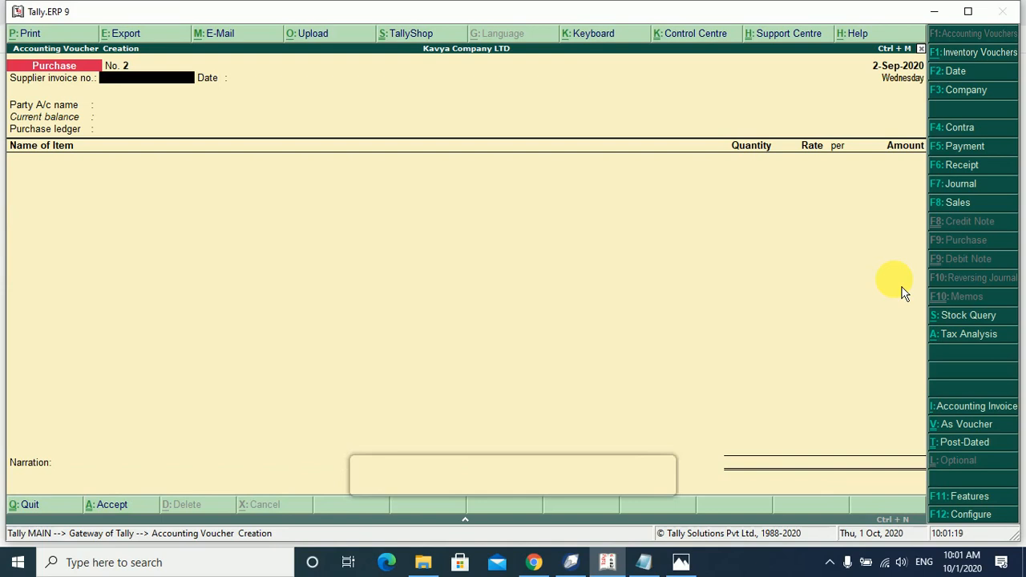
# From Stock Summary, drill through Mobile and Micromax Mobile to Micromax HS2's September vouchers.
pyautogui.press('Escape')
pyautogui.press('Escape')
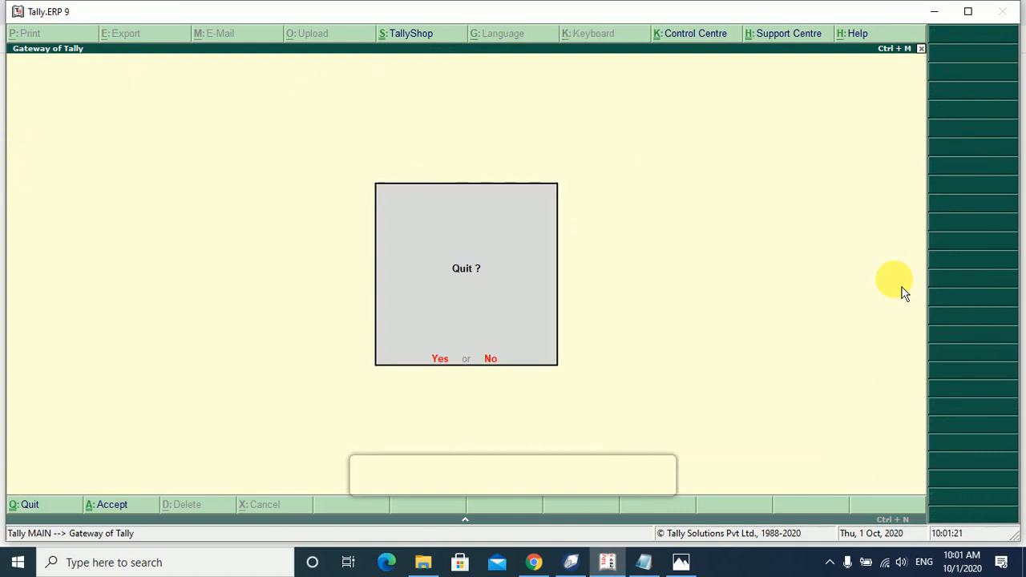
pyautogui.press('Escape')
pyautogui.press('Down')
pyautogui.press('Down')
pyautogui.press('Down')
pyautogui.press('Down')
pyautogui.press('Down')
pyautogui.press('Down')
pyautogui.press('Down')
pyautogui.press('Down')
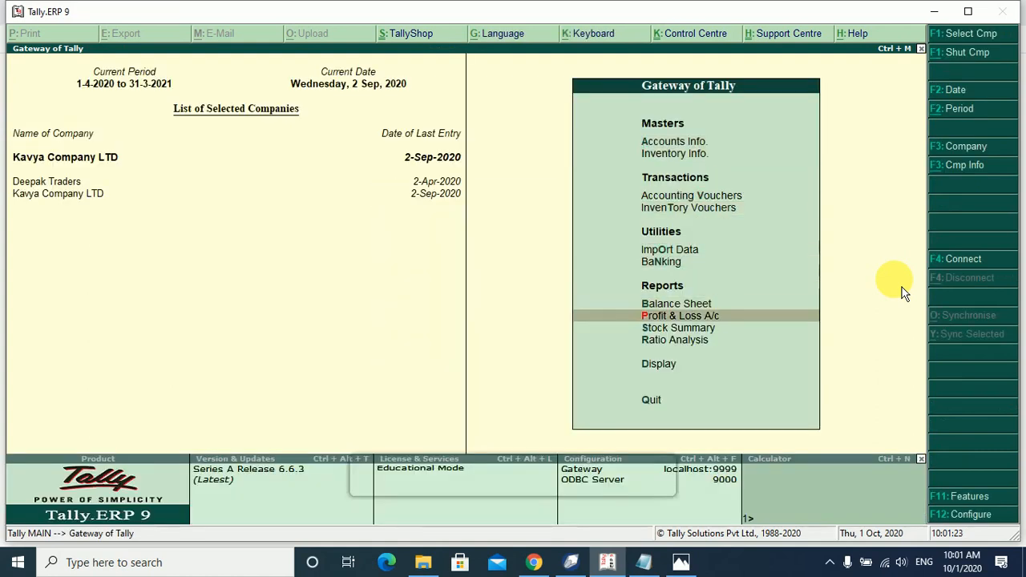
pyautogui.press('Return')
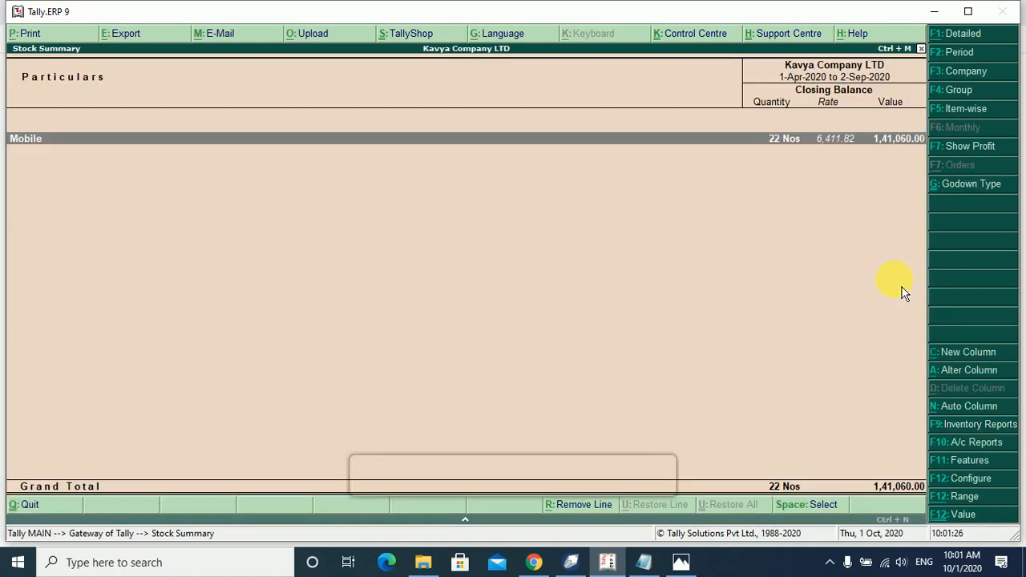
pyautogui.press('Return')
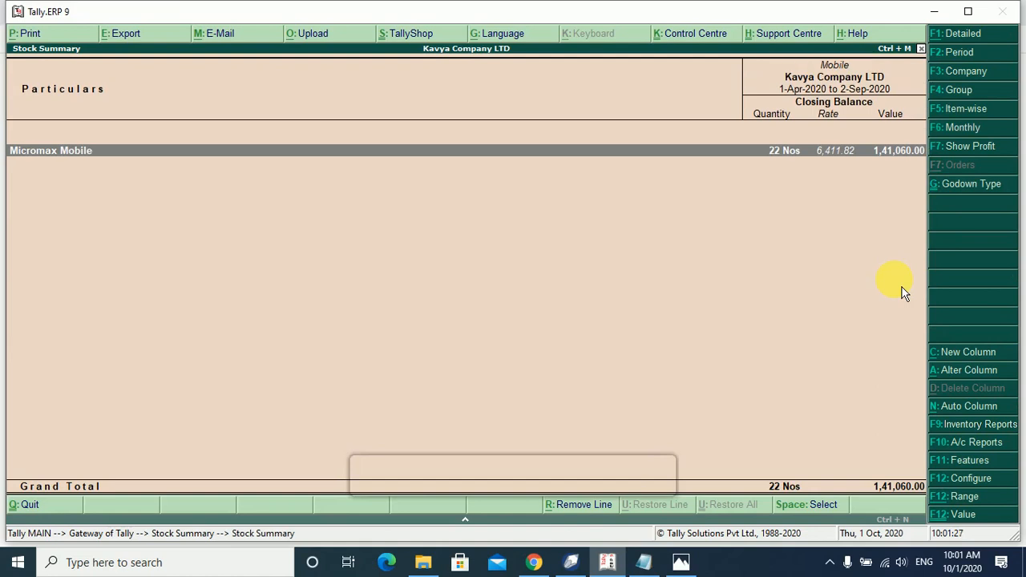
pyautogui.press('Return')
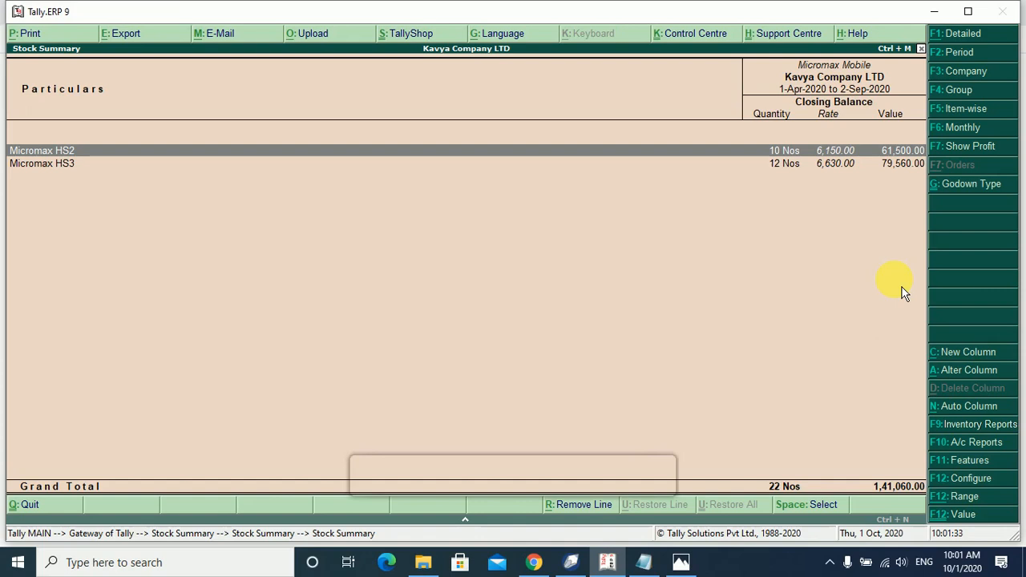
pyautogui.press('Return')
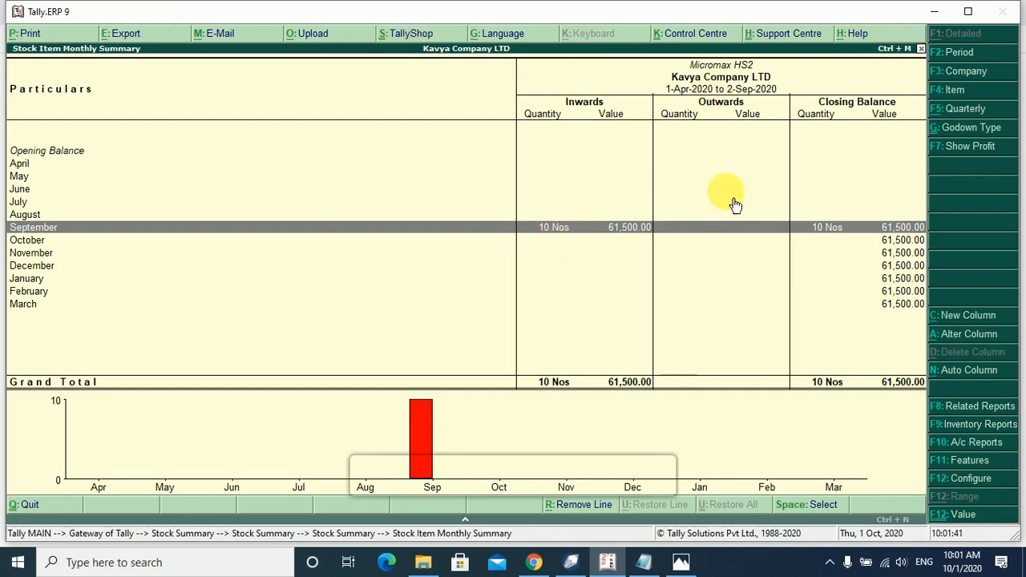
pyautogui.doubleClick(888, 237)
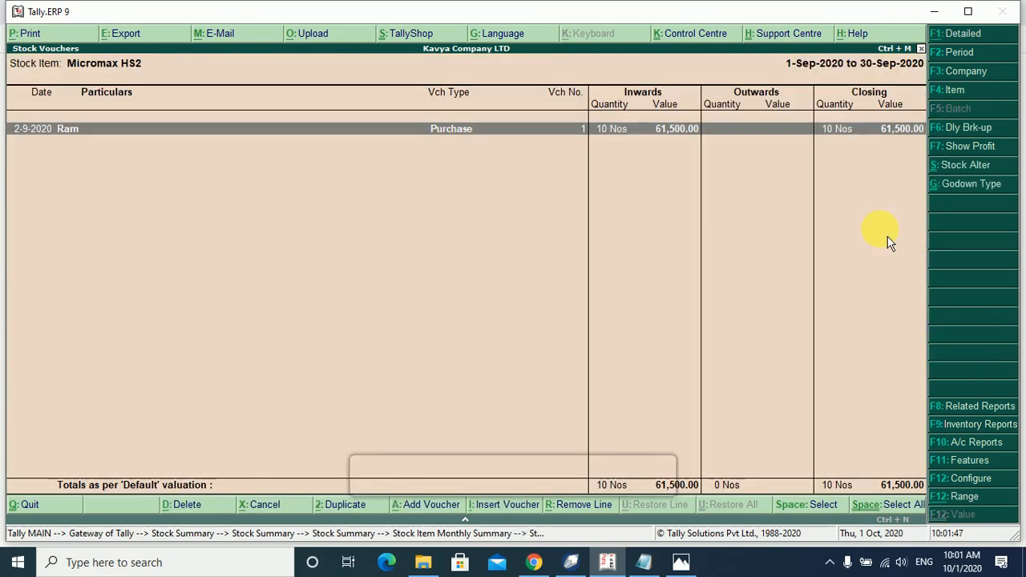
# Open purchase voucher No. 1 for alteration and bring up its Voucher Printing options.
pyautogui.press('Return')
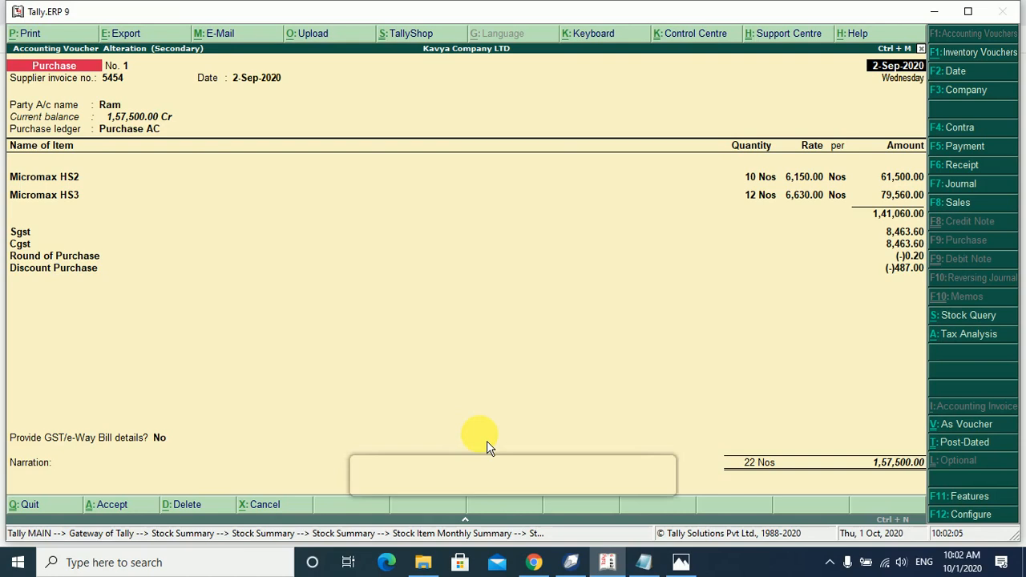
pyautogui.hotkey('alt', 'p')
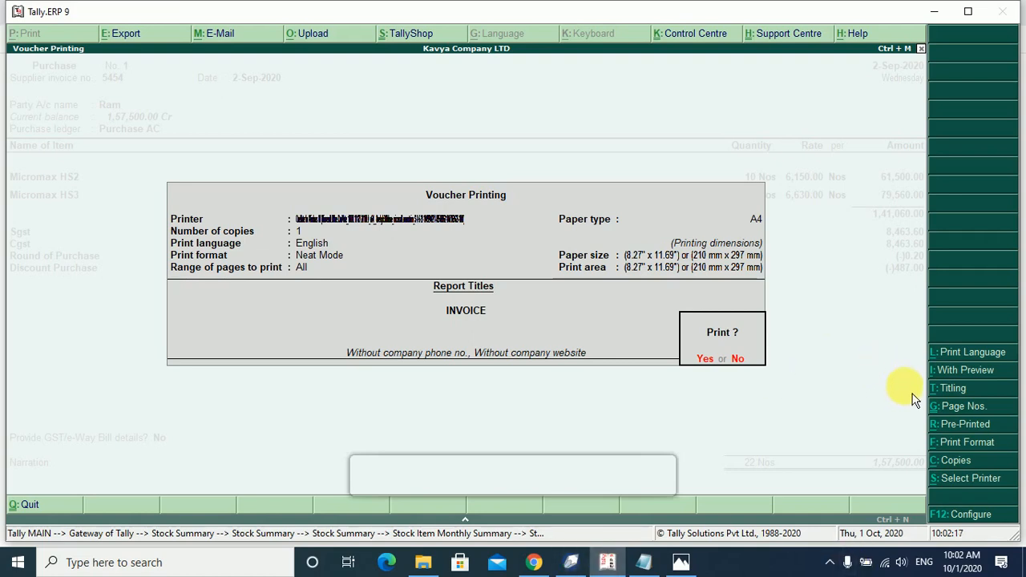
# Review the print language, preview and report title settings, leaving them unchanged.
pyautogui.click(969, 356)
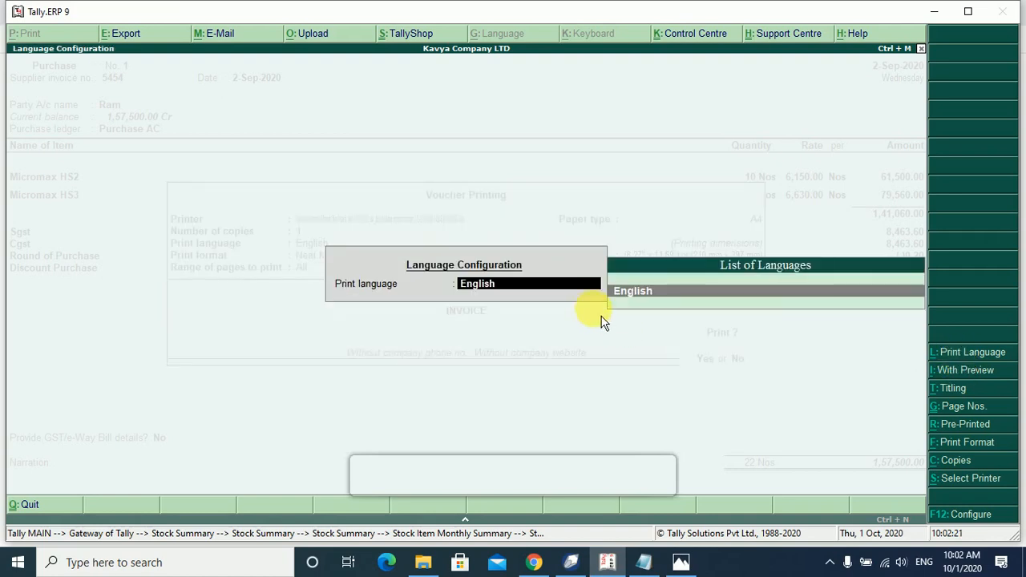
pyautogui.press('Return')
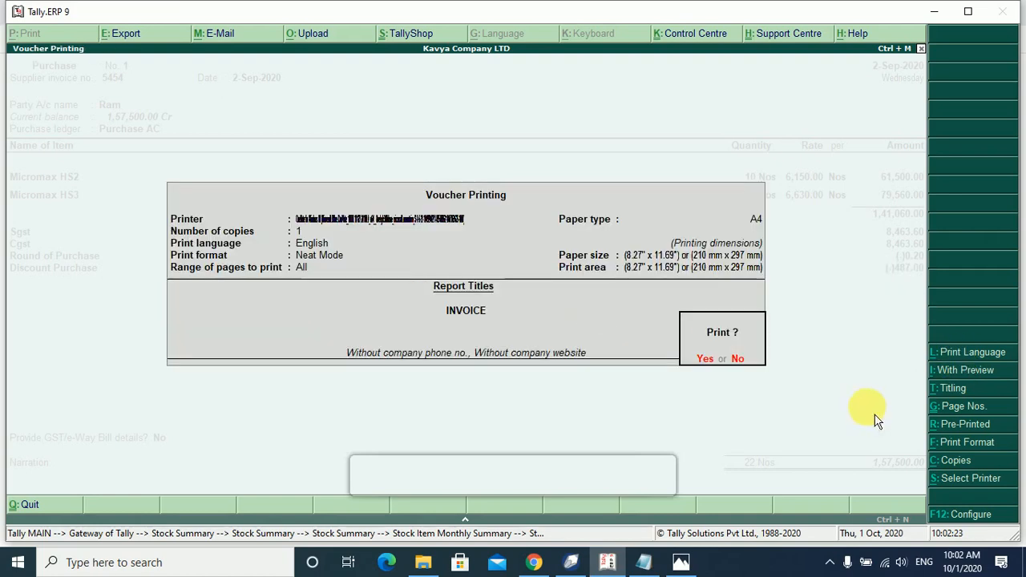
pyautogui.click(962, 377)
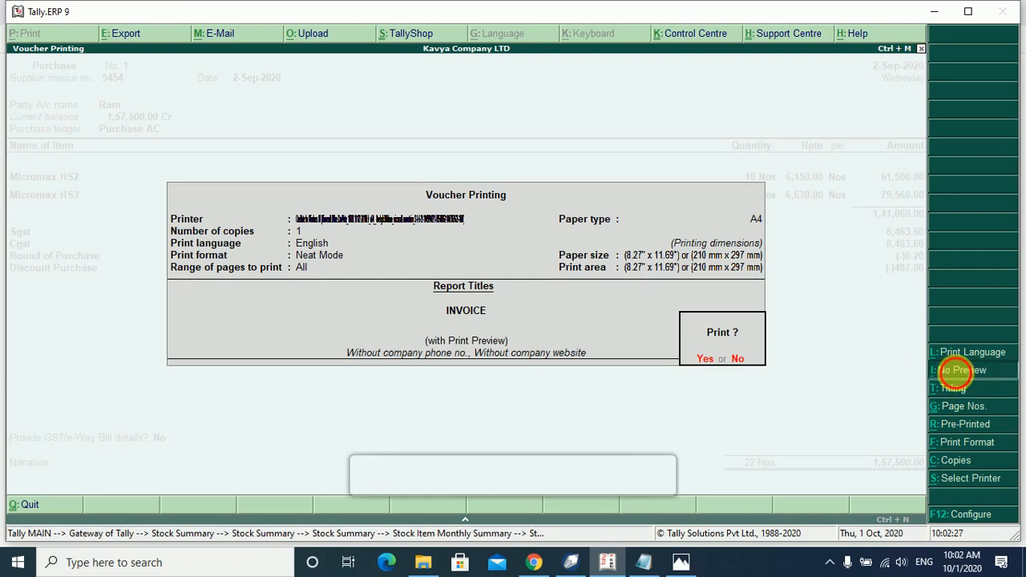
pyautogui.click(961, 372)
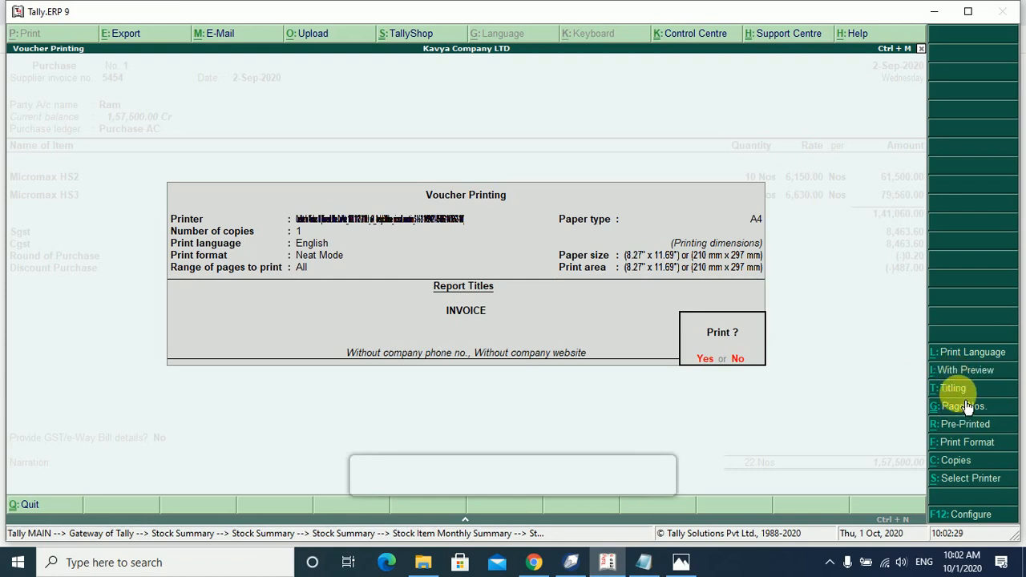
pyautogui.click(954, 388)
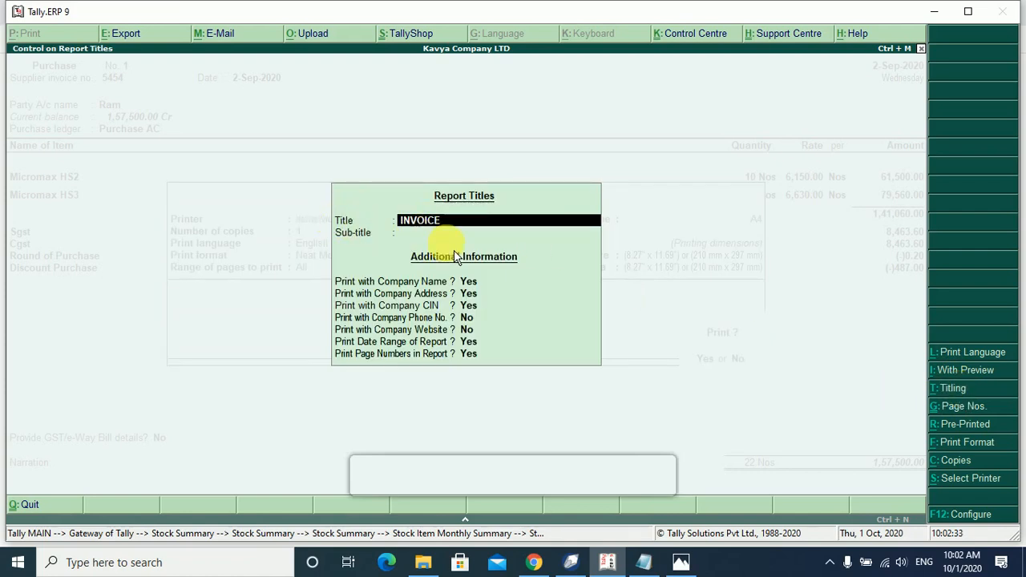
pyautogui.press('Return')
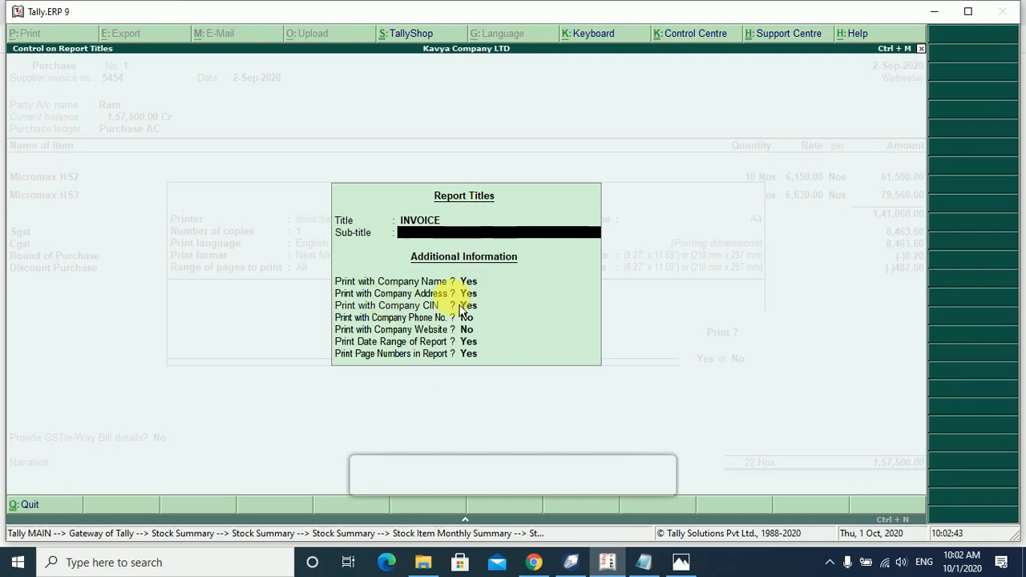
pyautogui.press('Escape')
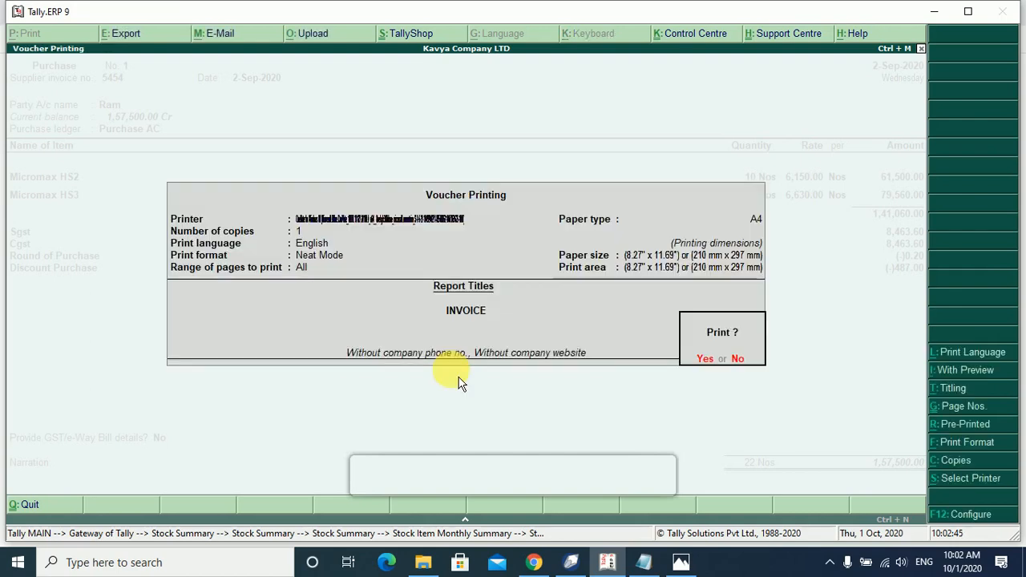
pyautogui.press('Escape')
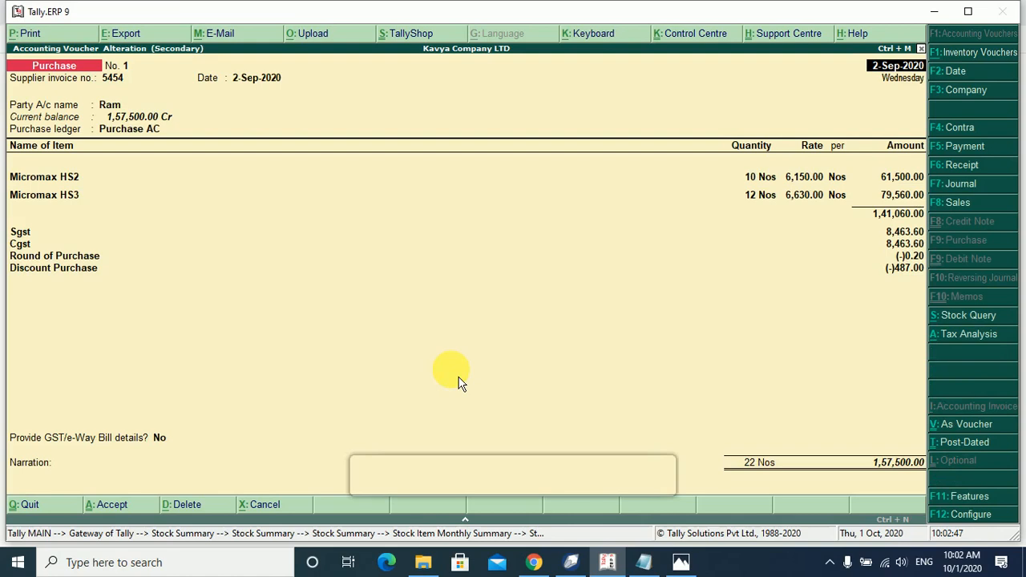
# Set page numbering to start from 2 and switch to pre-printed paper.
pyautogui.hotkey('alt', 'p')
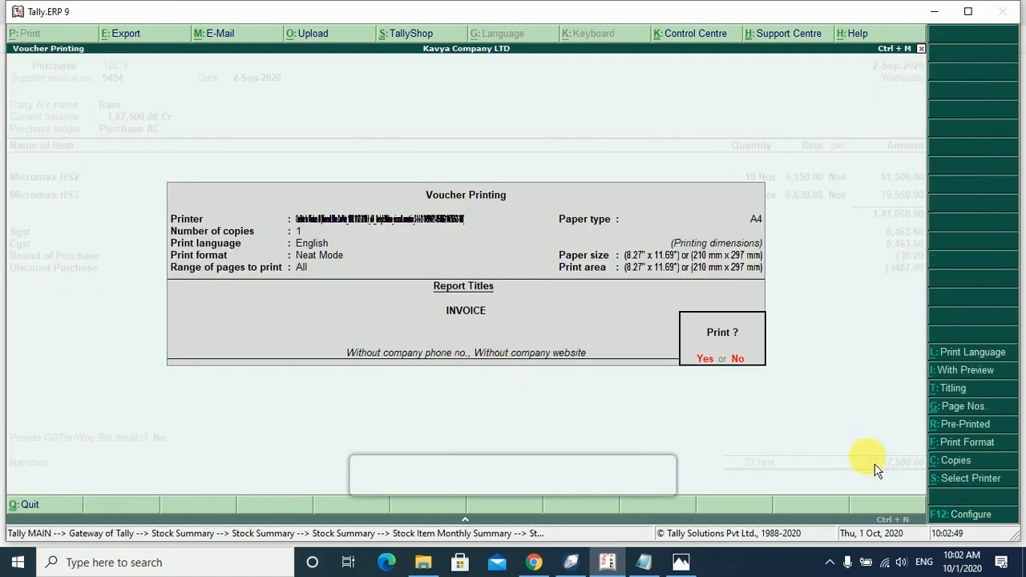
pyautogui.click(974, 409)
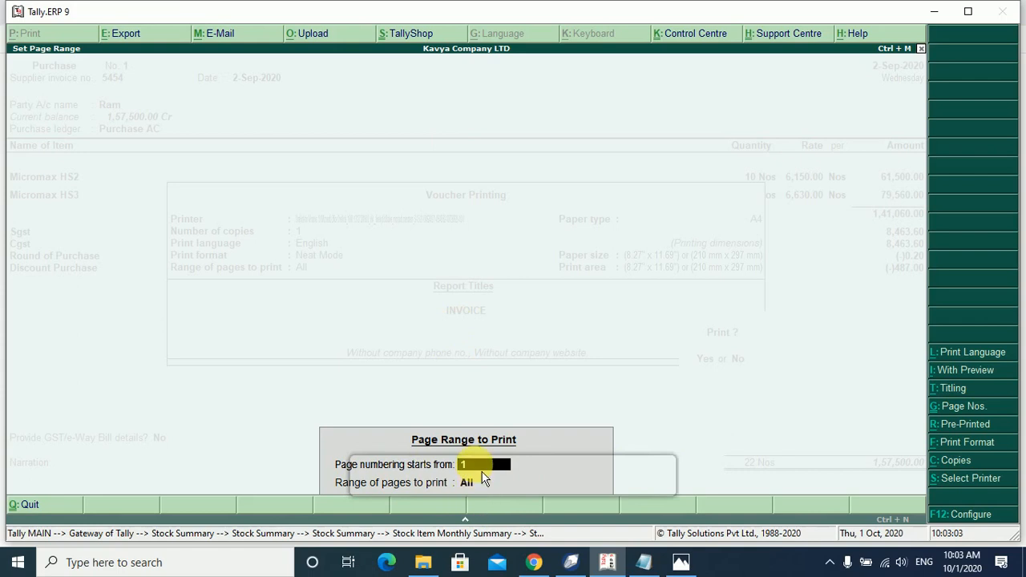
pyautogui.write('2')
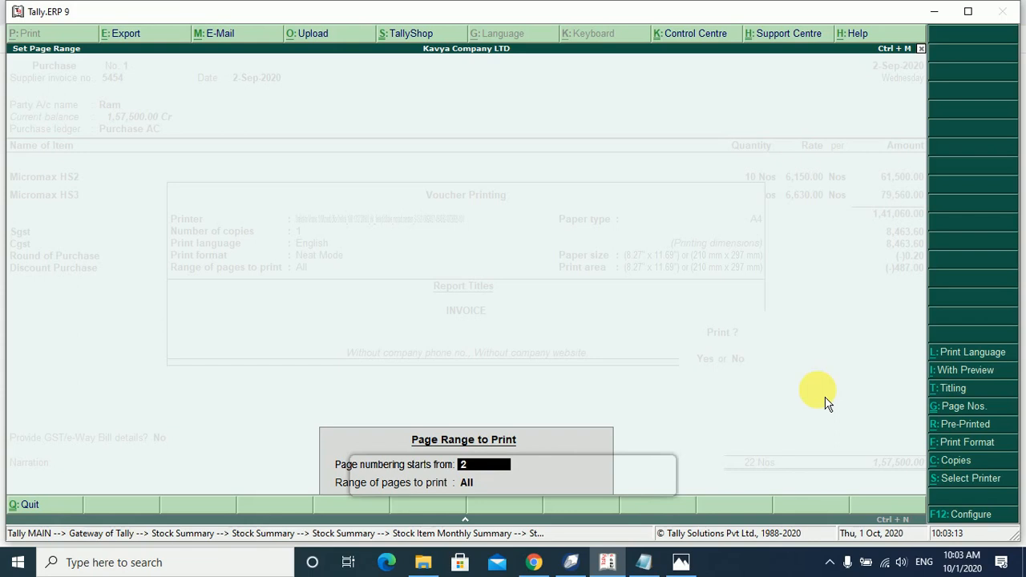
pyautogui.press('Escape')
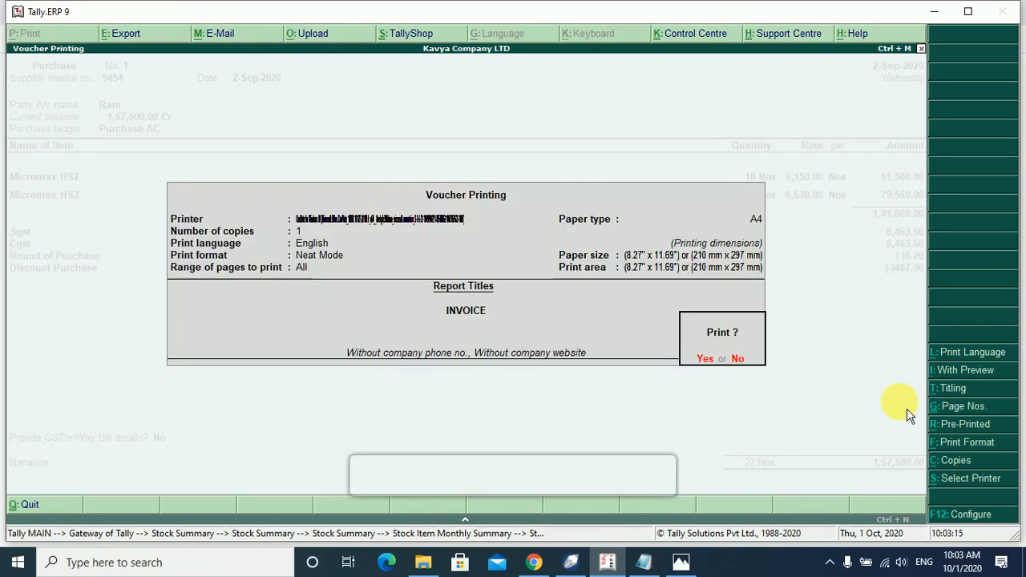
pyautogui.click(971, 425)
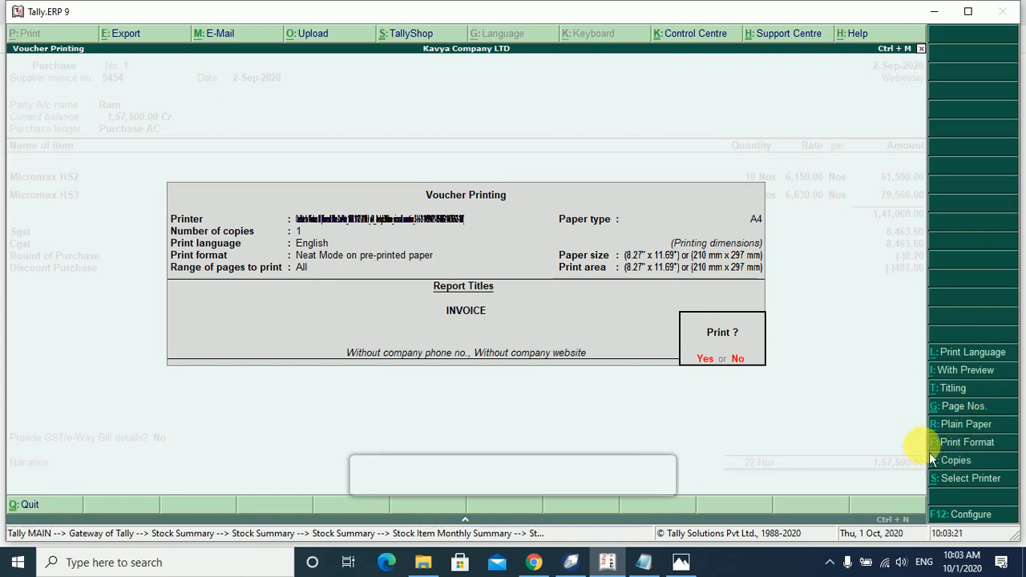
# Settle the paper setting on pre-printed paper.
pyautogui.click(971, 424)
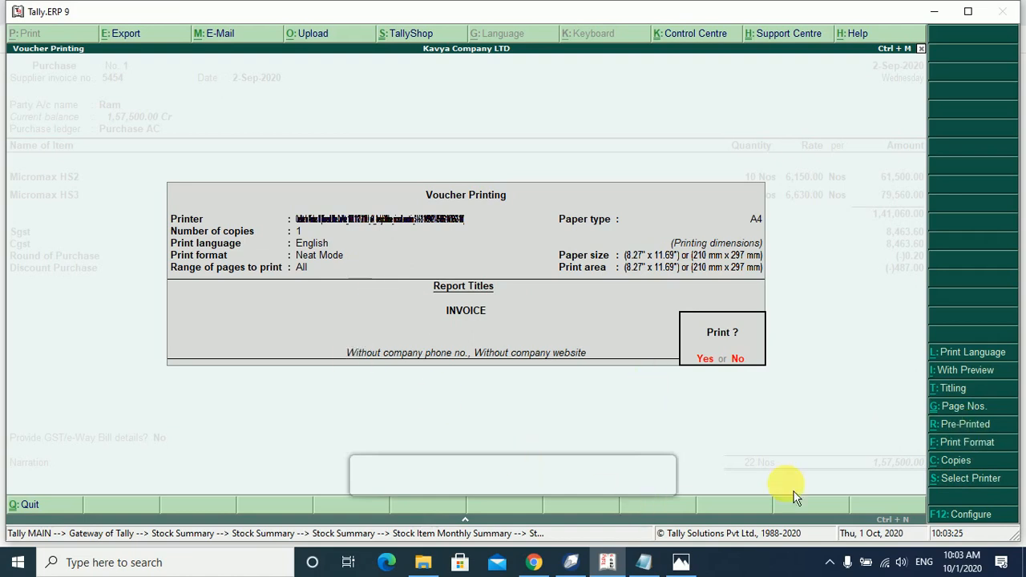
pyautogui.click(970, 424)
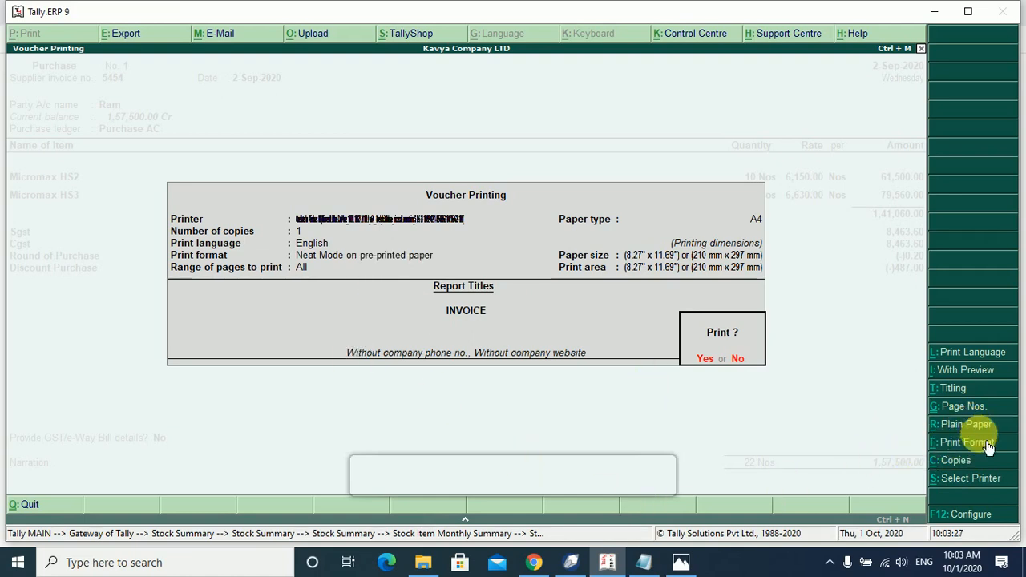
pyautogui.click(971, 425)
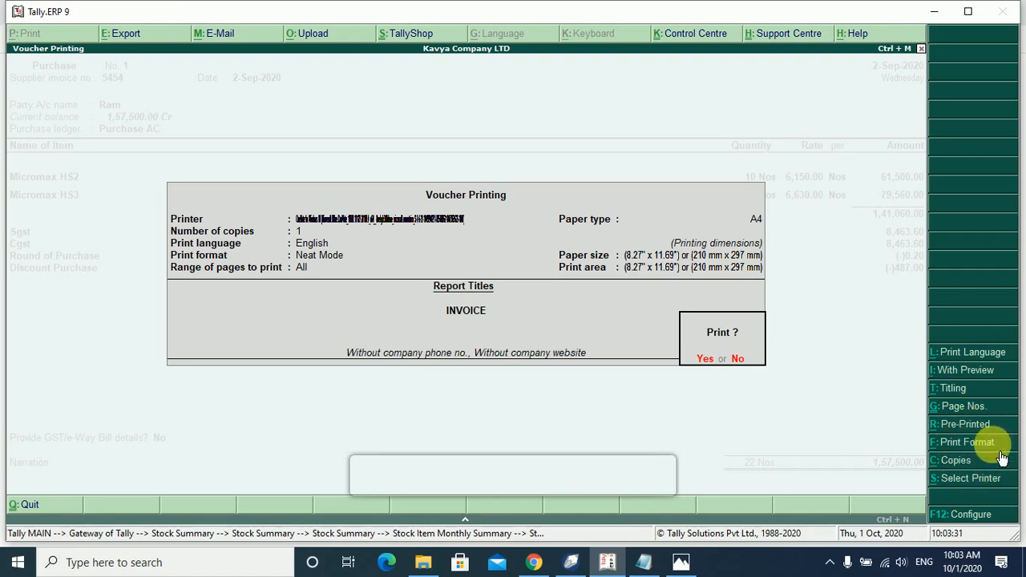
pyautogui.click(972, 425)
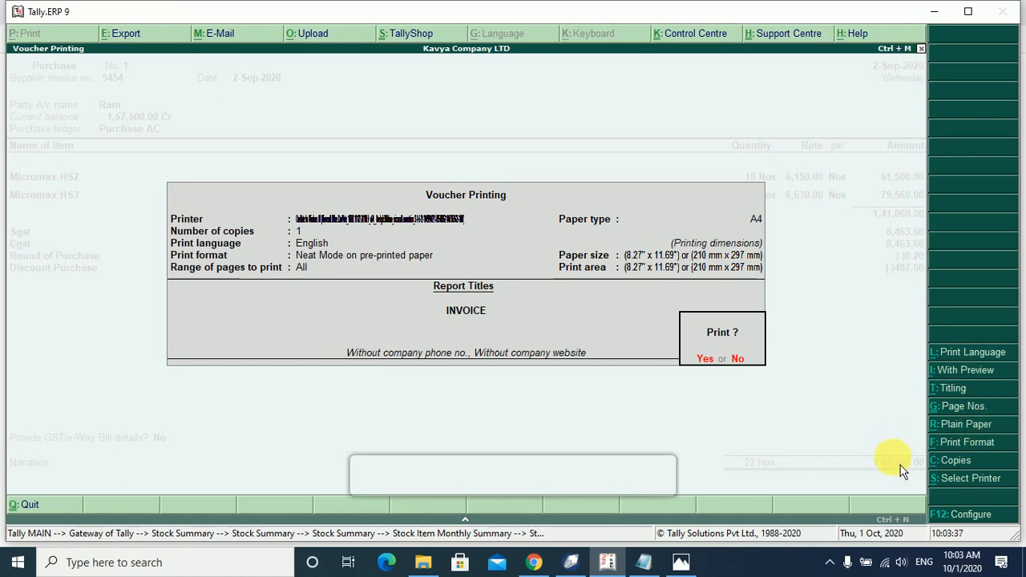
# Keep Neat Mode as the invoice print format.
pyautogui.click(968, 443)
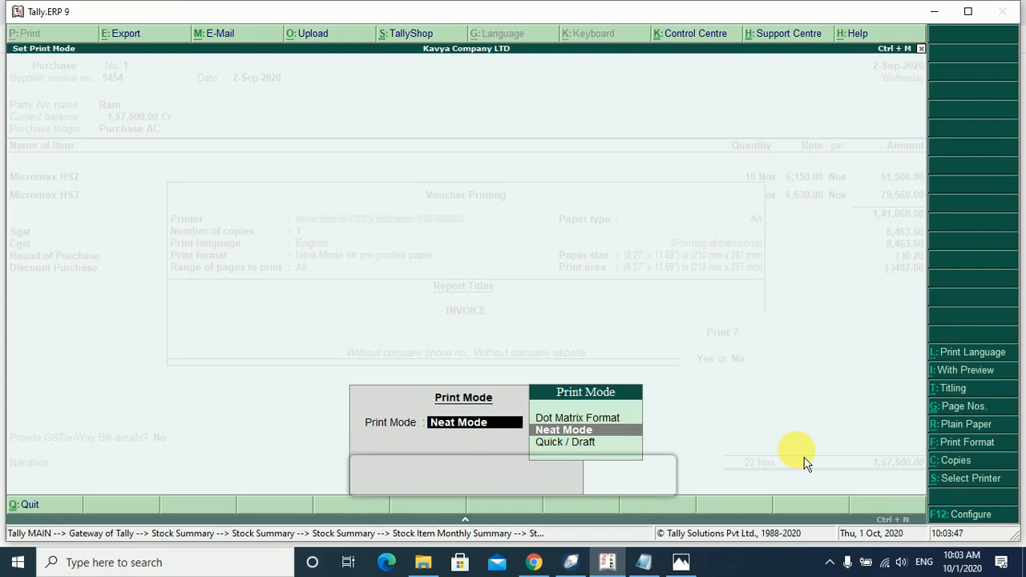
pyautogui.press('Up')
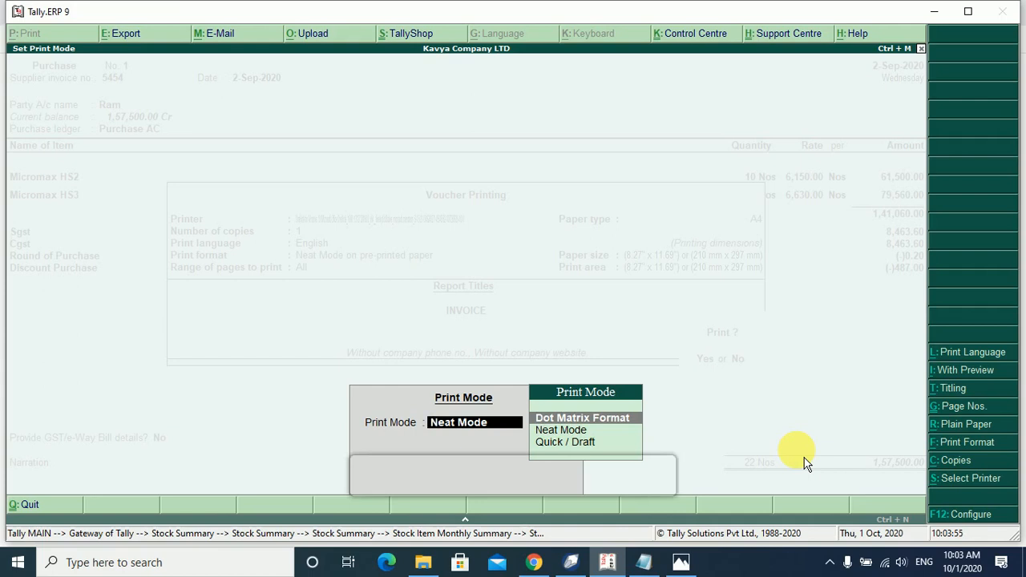
pyautogui.press('Down')
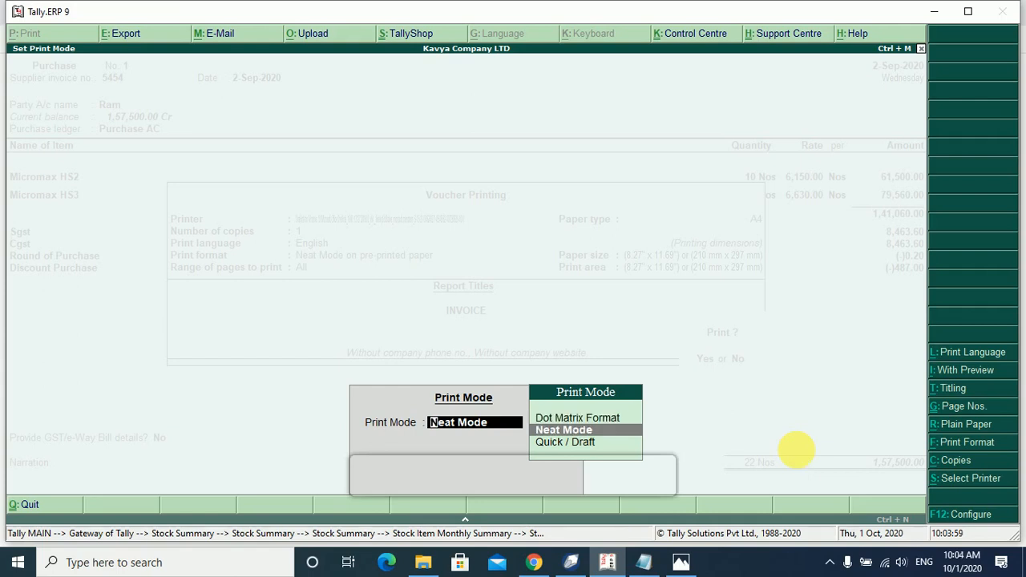
pyautogui.press('Return')
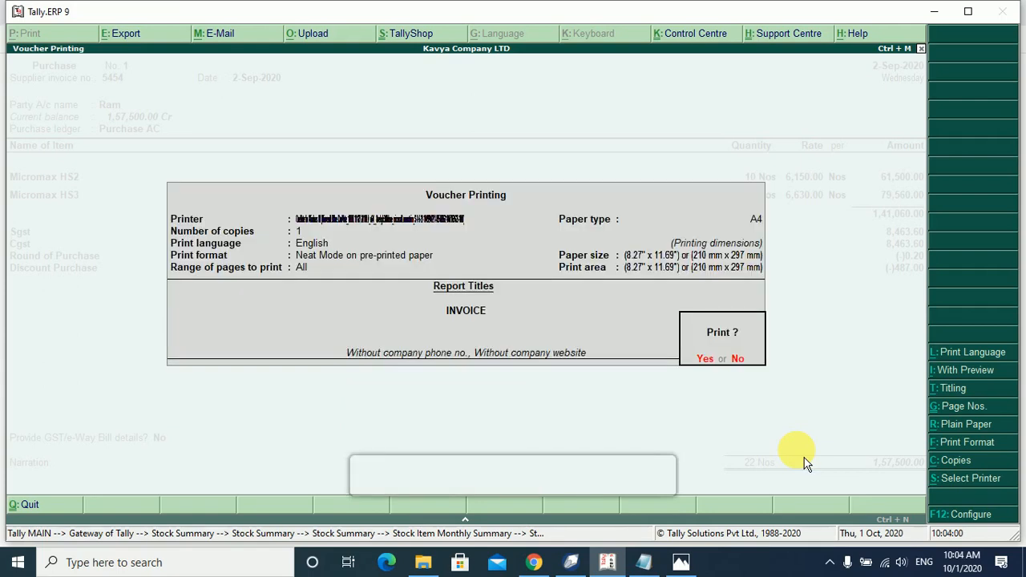
pyautogui.click(966, 467)
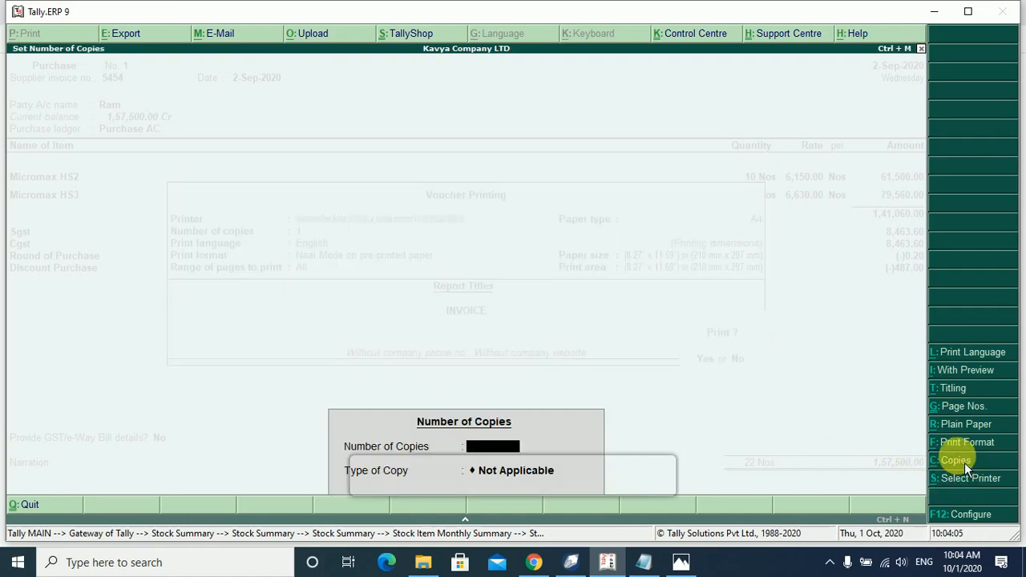
# Keep the invoice at 1 copy.
pyautogui.press('Return')
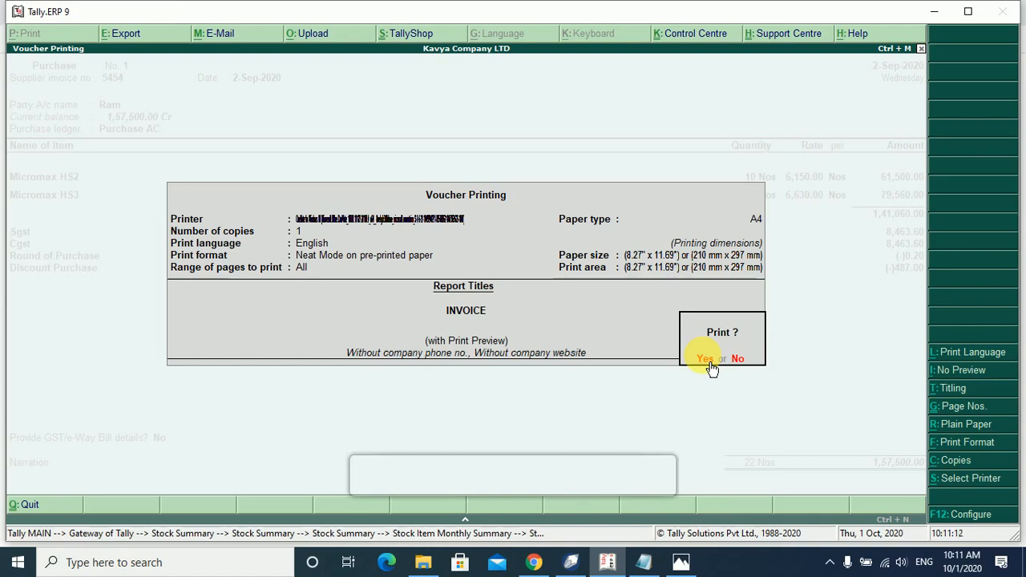
# Print the invoice, close its preview and quit the purchase voucher.
pyautogui.click(710, 361)
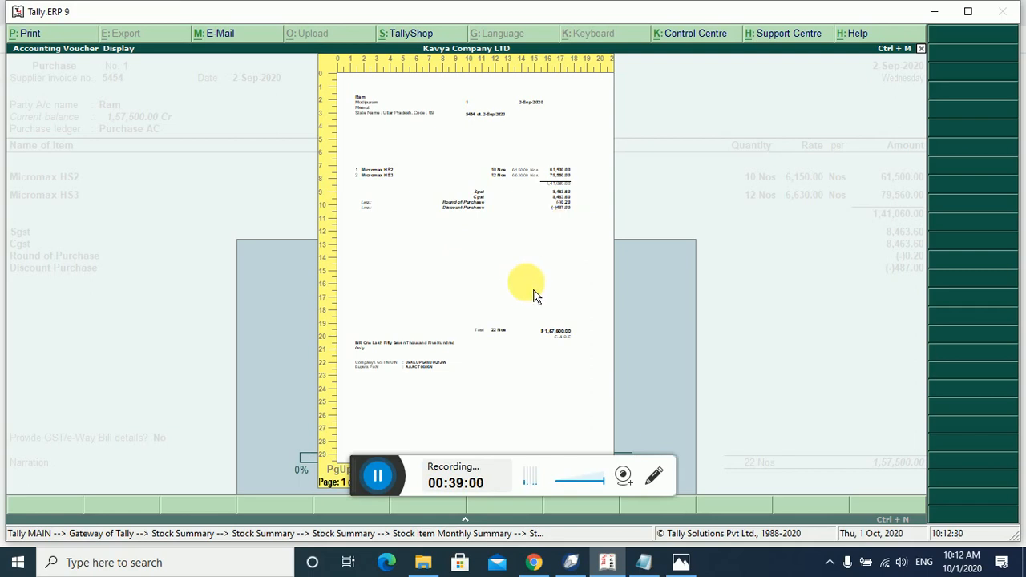
pyautogui.press('Escape')
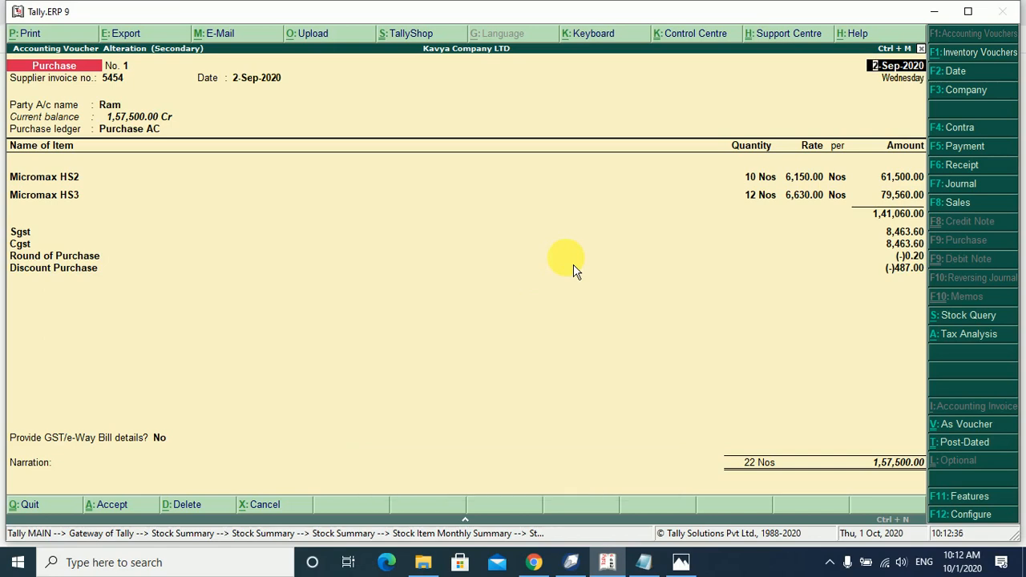
pyautogui.press('Escape')
pyautogui.press('y')
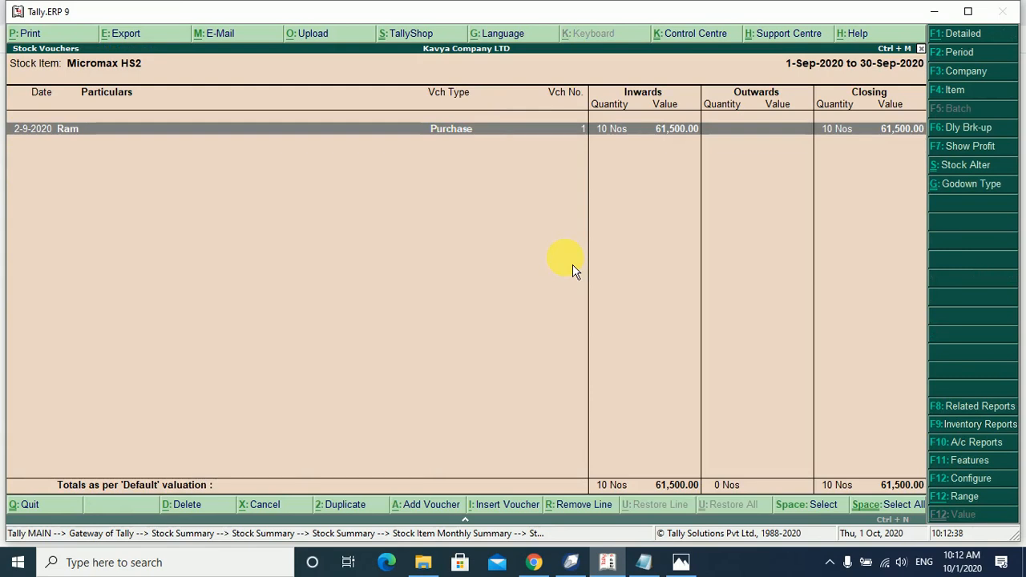
# Back out to the Gateway of Tally without quitting, then bring up the Tally 10 Hour notes.
pyautogui.press('Escape')
pyautogui.press('Escape')
pyautogui.press('Escape')
pyautogui.press('Escape')
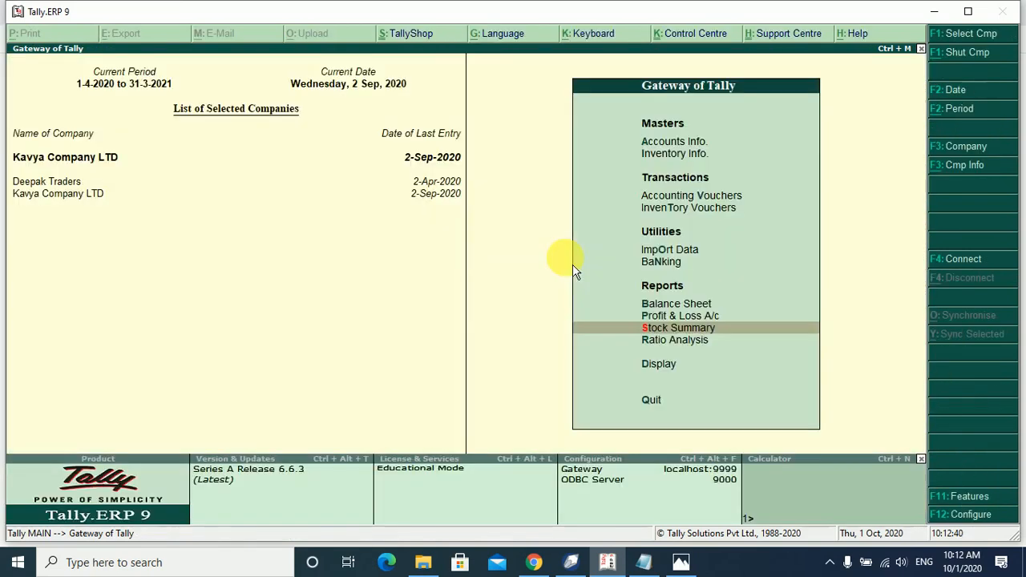
pyautogui.press('Escape')
pyautogui.press('n')
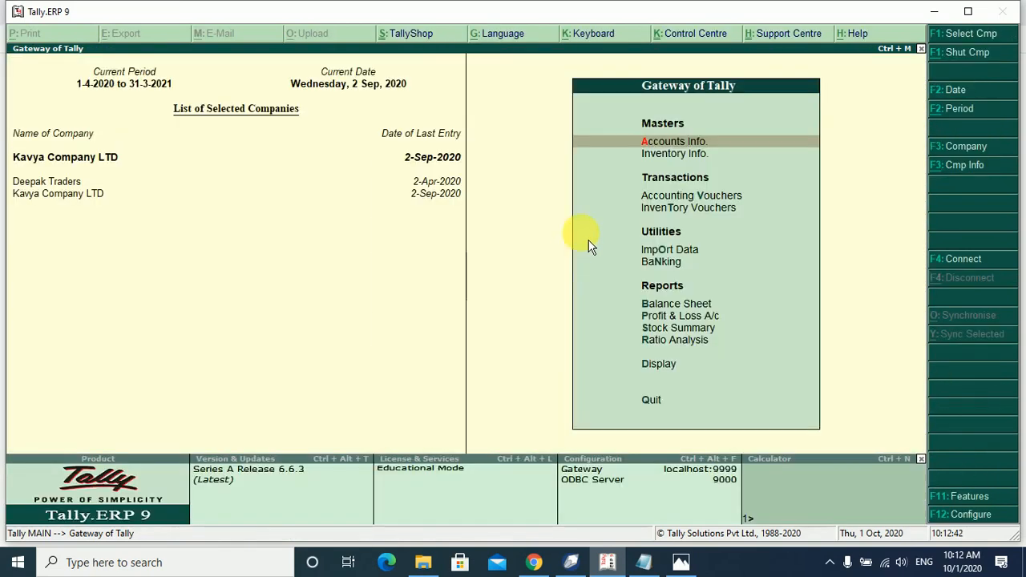
pyautogui.click(650, 566)
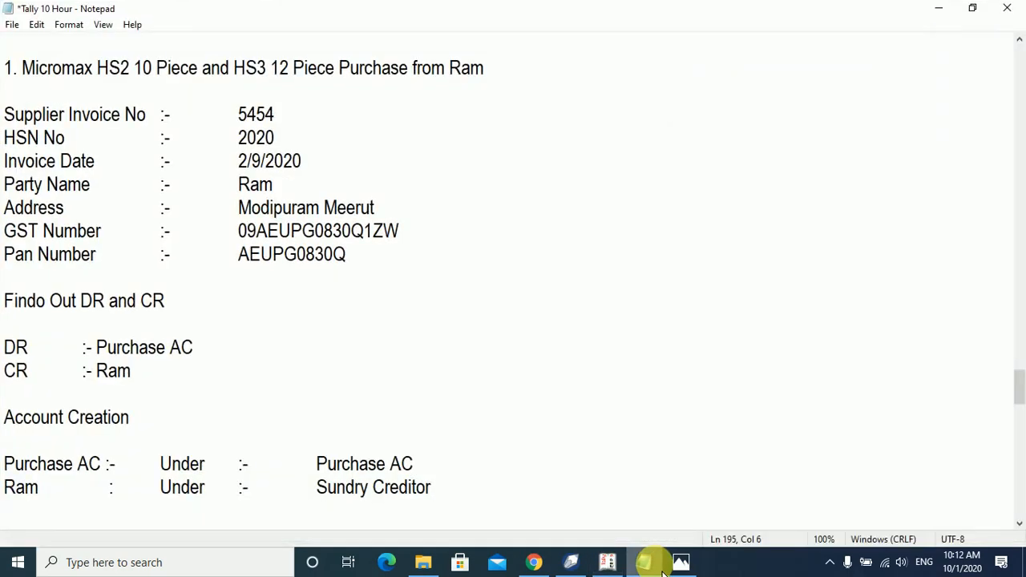
# Change the Samsung LED size in purchase entry 2 from 42" to 32".
pyautogui.scroll(-5, 284, 380)
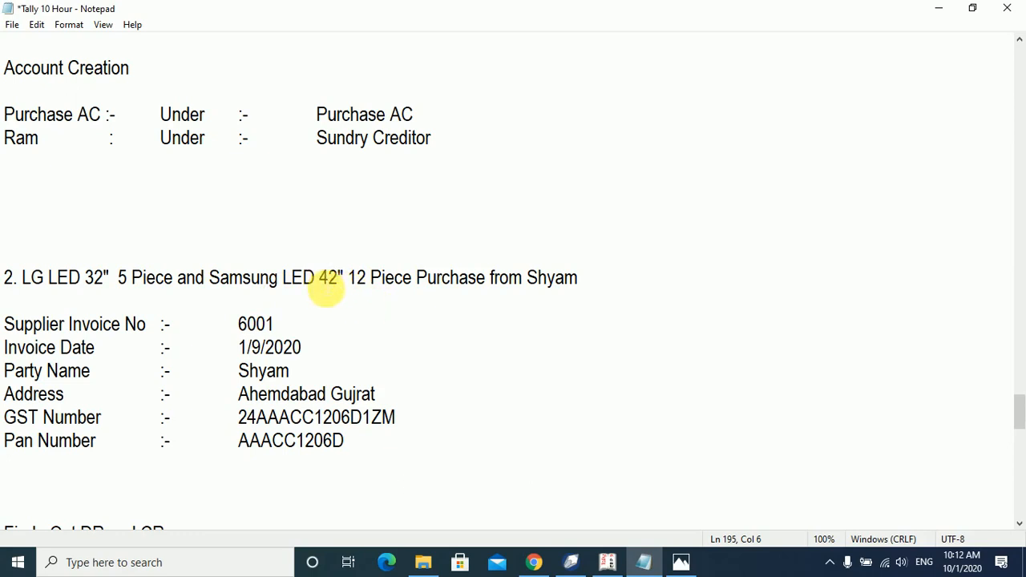
pyautogui.moveTo(319, 278); pyautogui.dragTo(330, 278)
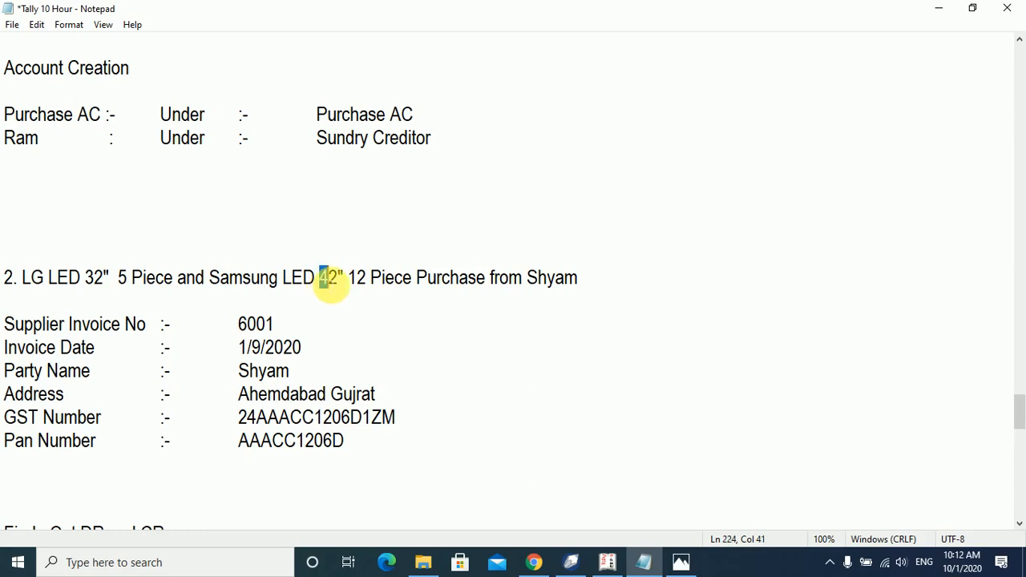
pyautogui.write('3')
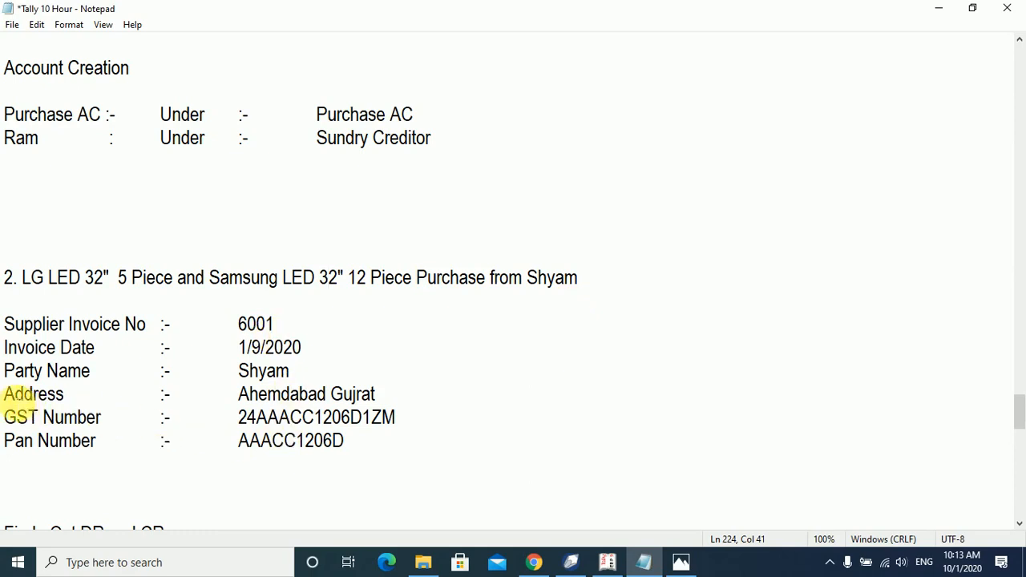
# Mark entry 2's Address line, review the notes, and switch back to Tally.
pyautogui.moveTo(7, 394); pyautogui.dragTo(396, 406)
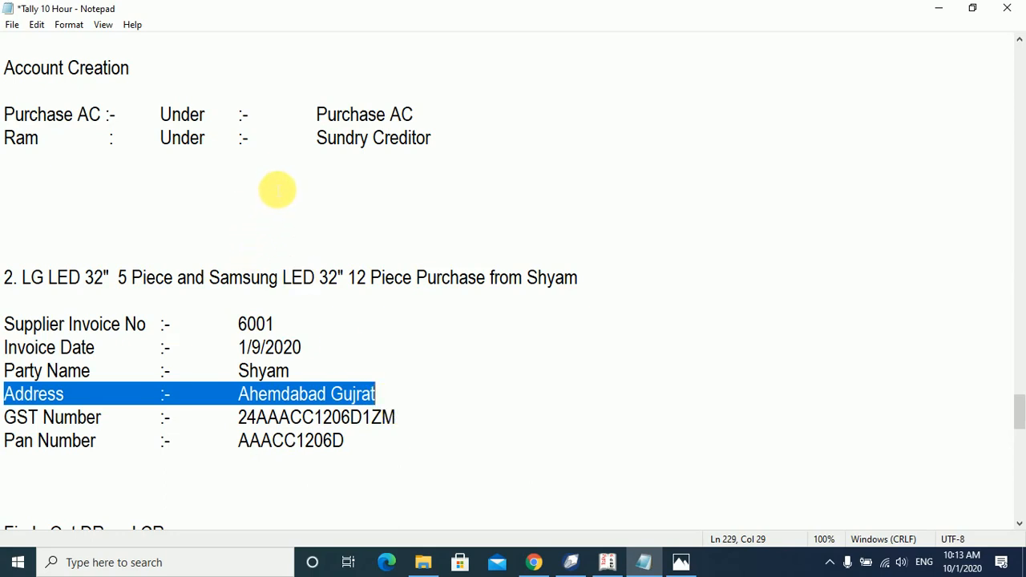
pyautogui.scroll(1, 278, 190)
pyautogui.scroll(1, 248, 255)
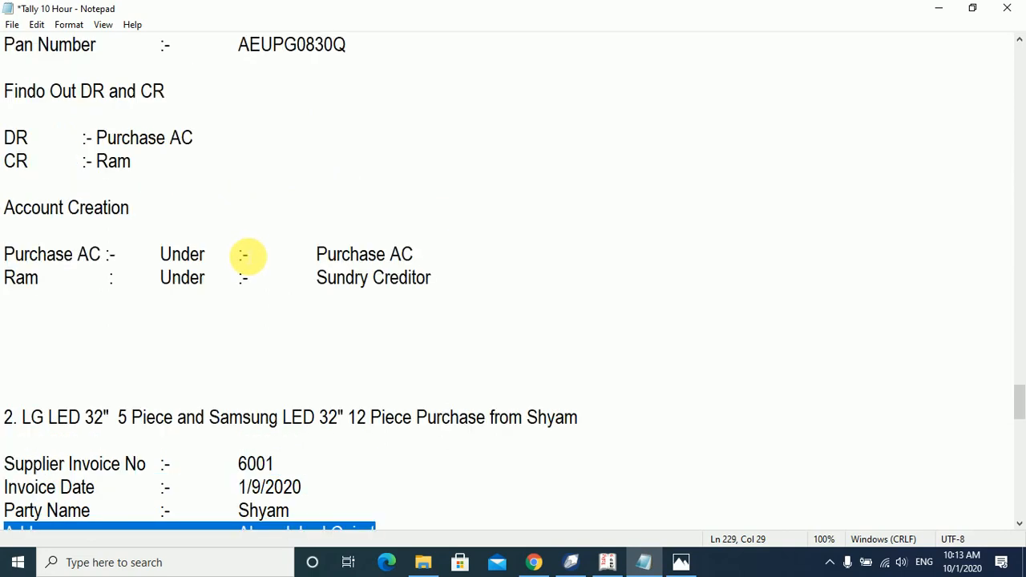
pyautogui.scroll(-1, 417, 302)
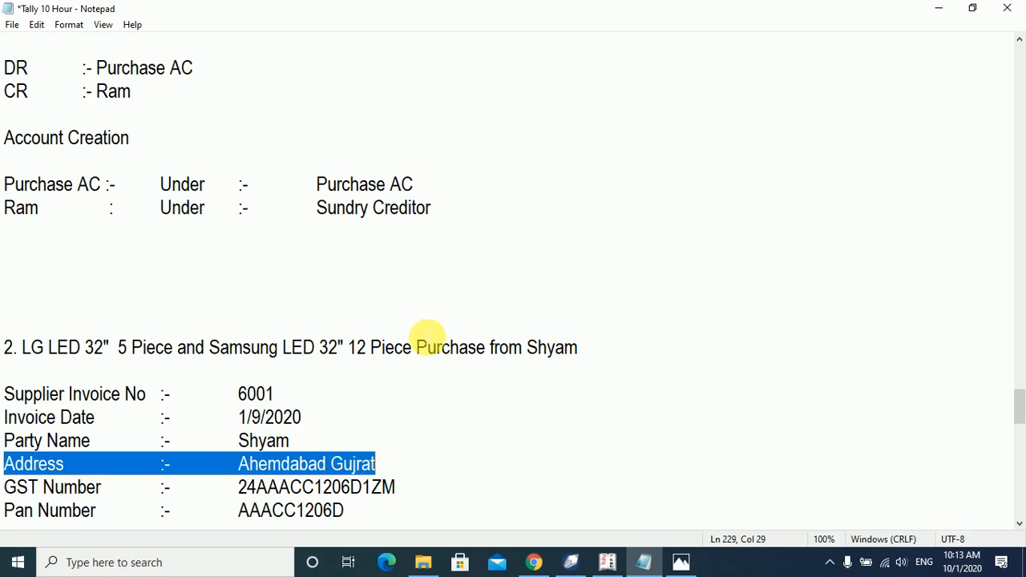
pyautogui.scroll(-2, 401, 393)
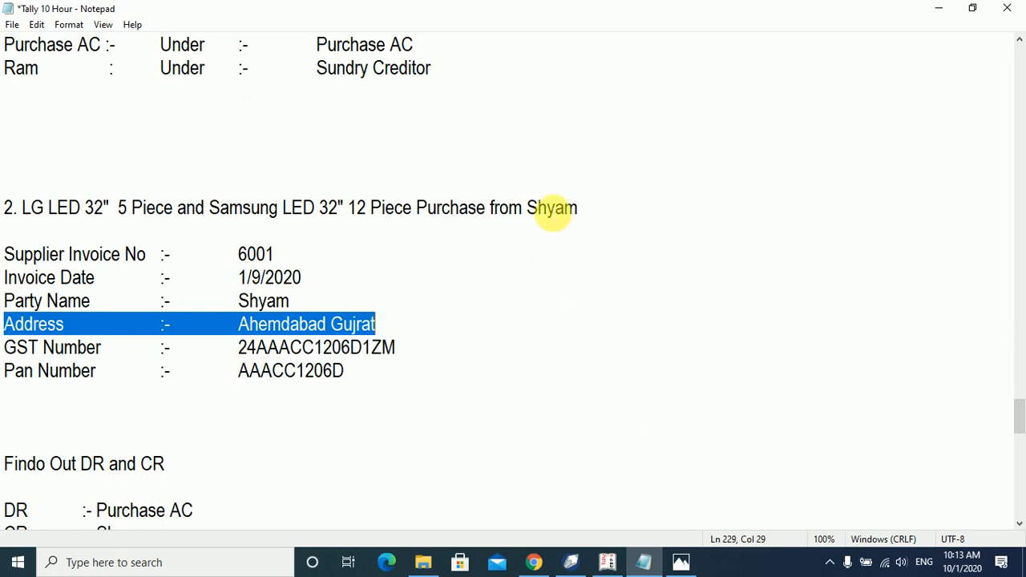
pyautogui.scroll(-2, 409, 329)
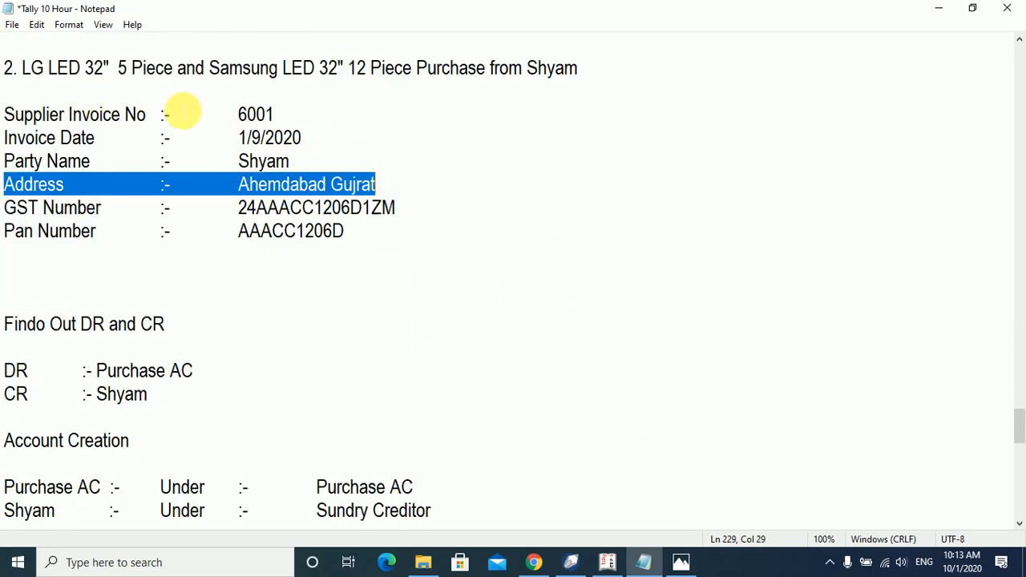
pyautogui.scroll(-1, 423, 188)
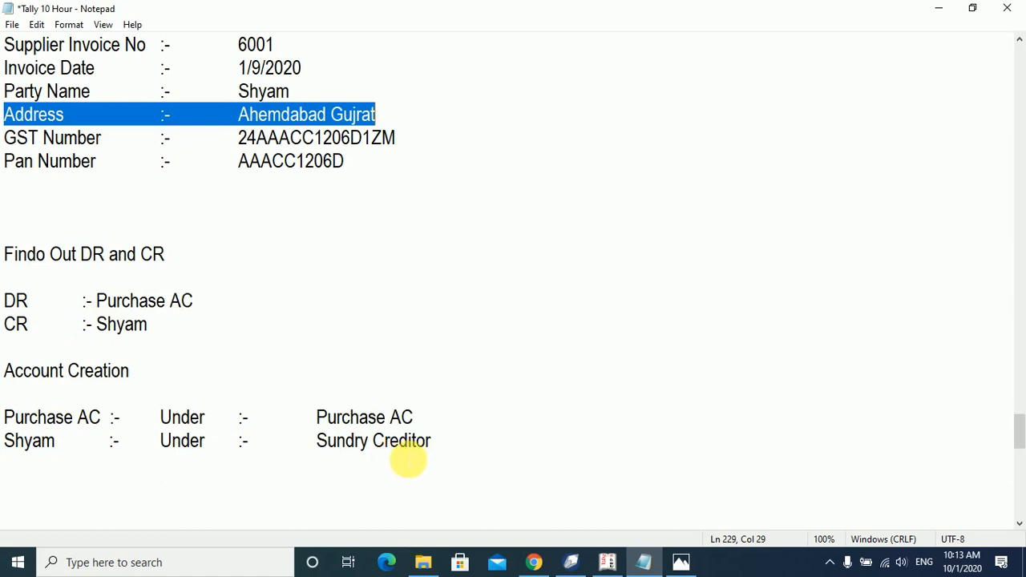
pyautogui.click(608, 562)
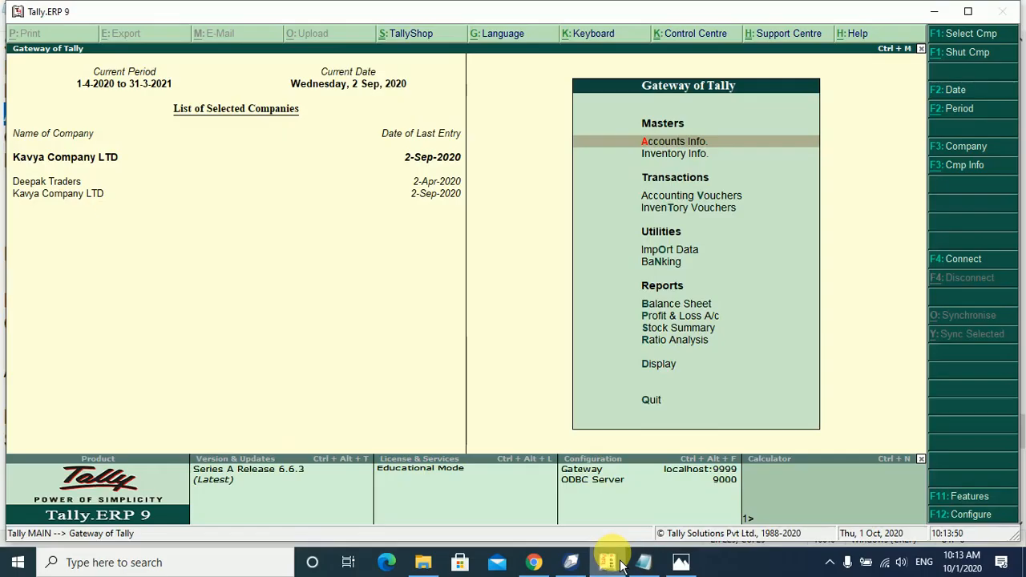
# Create a new supplier ledger named after the supplier under Sundry Creditors.
pyautogui.press('Return')
pyautogui.press('Down')
pyautogui.press('Return')
pyautogui.press('Return')
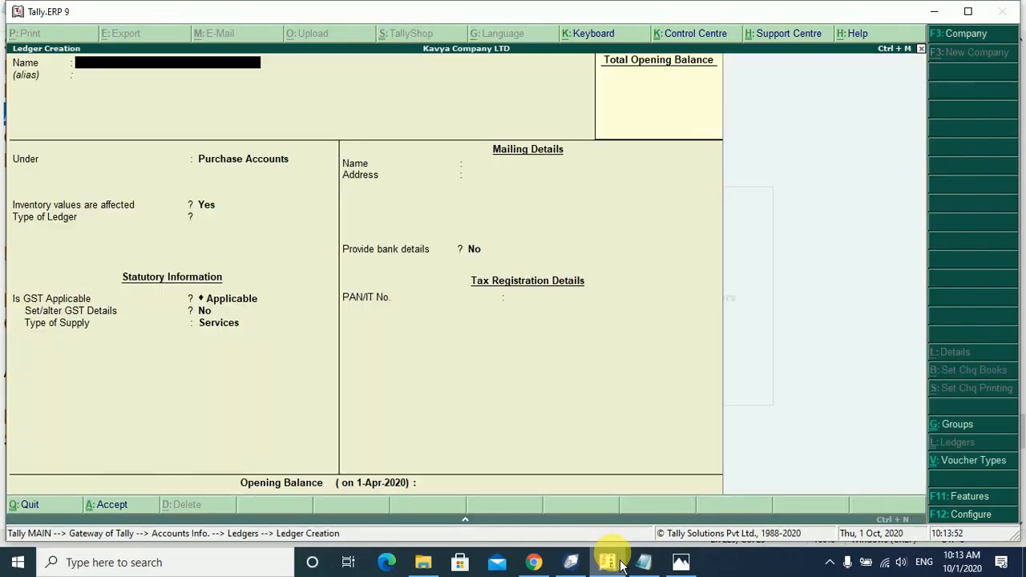
pyautogui.write('Shyam')
pyautogui.press('Return')
pyautogui.write('Sun')
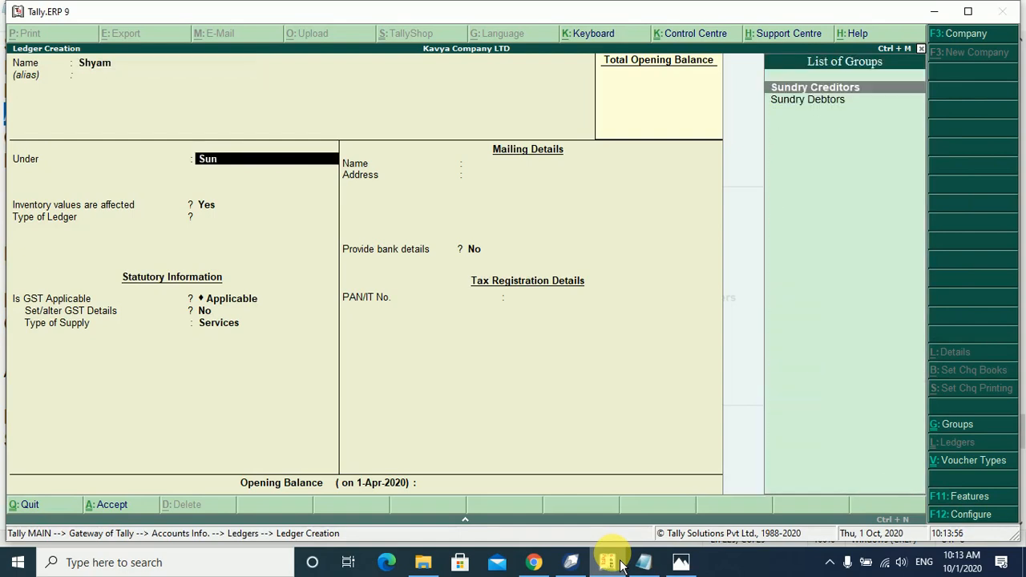
pyautogui.press('Return')
pyautogui.press('Return')
pyautogui.press('Return')
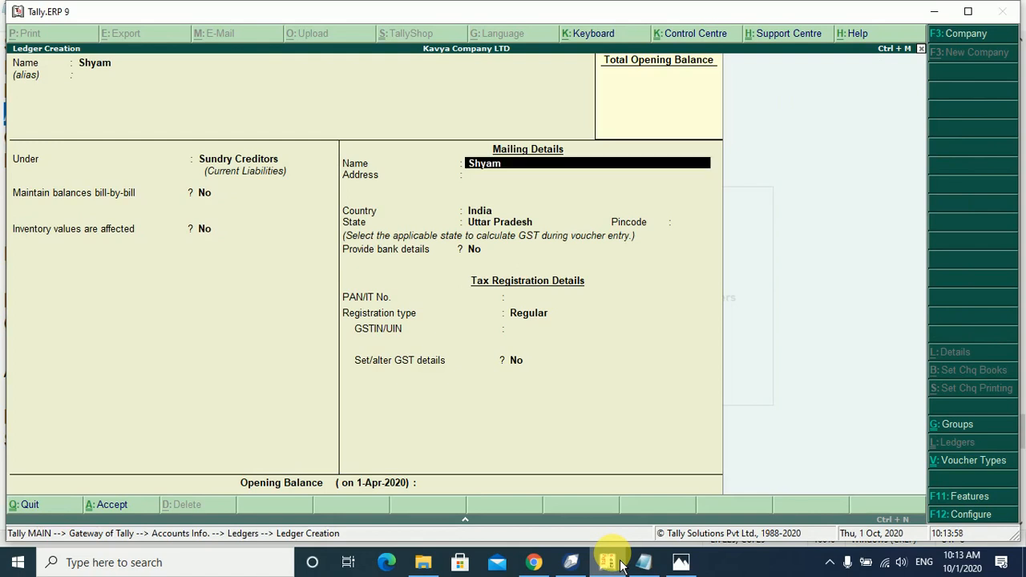
pyautogui.press('Return')
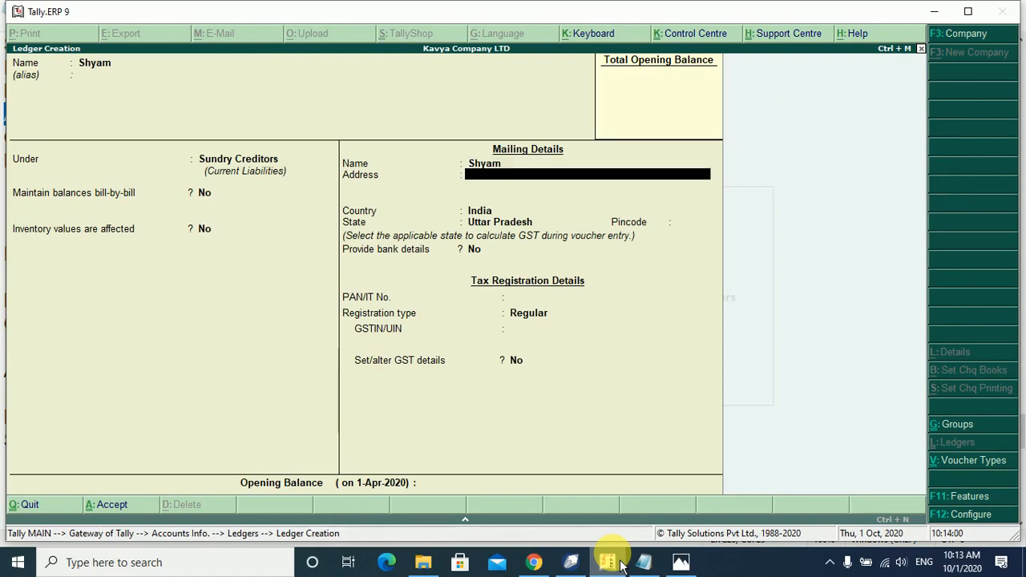
# Enter the supplier's two-line address, accept country India, and start choosing state Gujarat.
pyautogui.write('Ahemdabad')
pyautogui.press('Return')
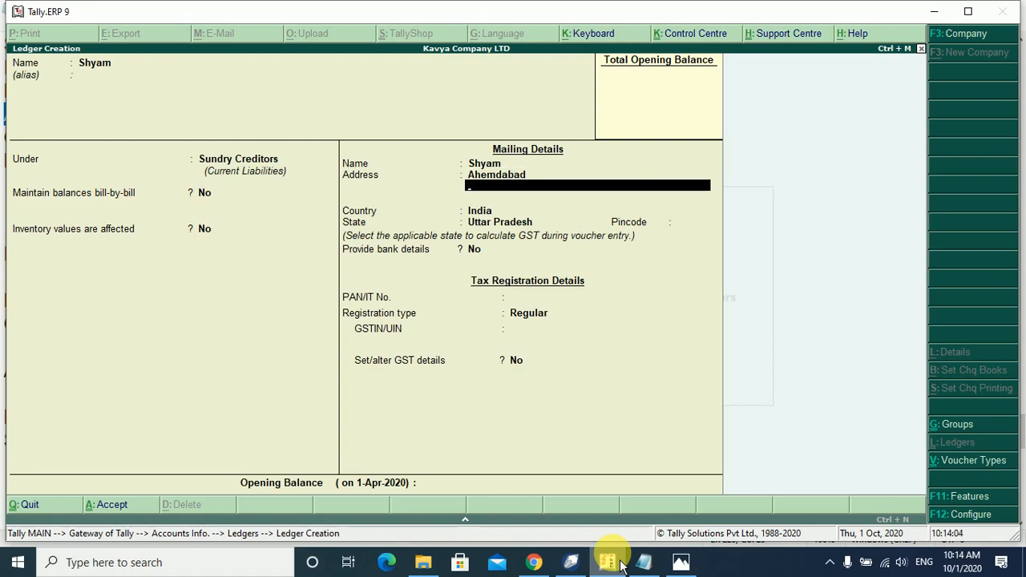
pyautogui.write('Gujrat')
pyautogui.press('Return')
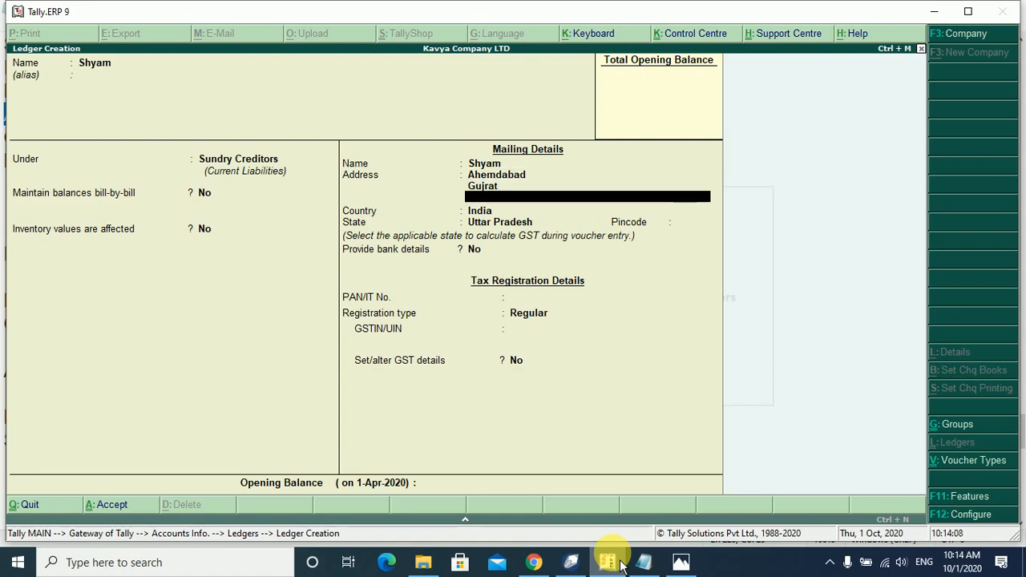
pyautogui.press('Return')
pyautogui.press('Return')
pyautogui.write('Gu')
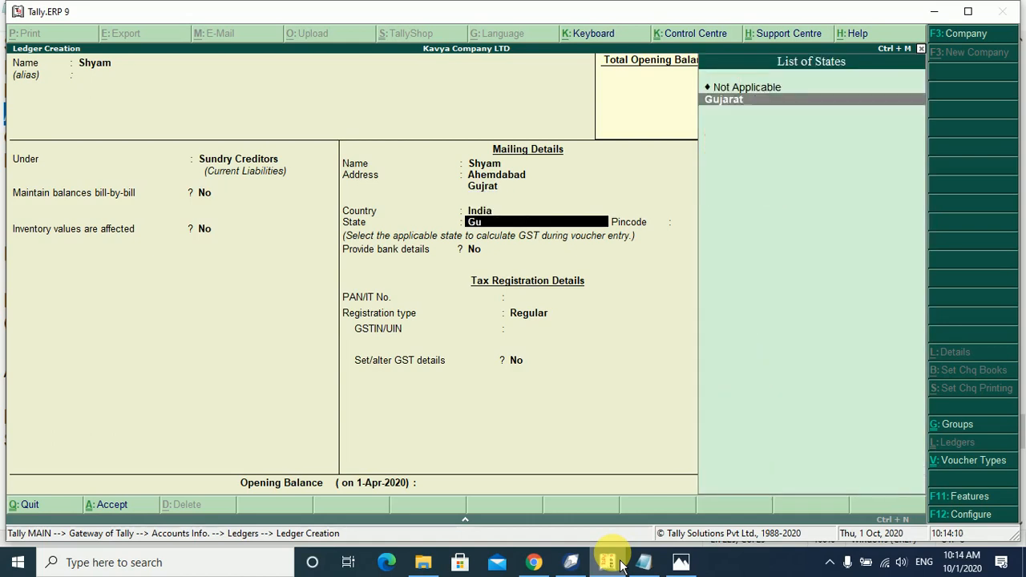
pyautogui.press('Return')
pyautogui.press('Return')
pyautogui.press('Return')
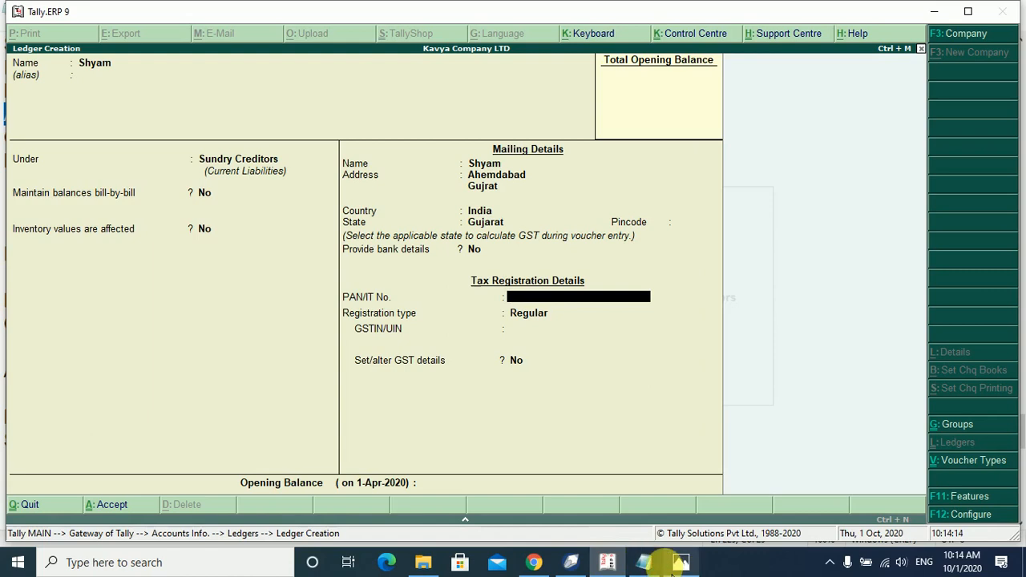
# Enter the supplier's PAN from the notes and keep registration type Regular.
pyautogui.click(650, 570)
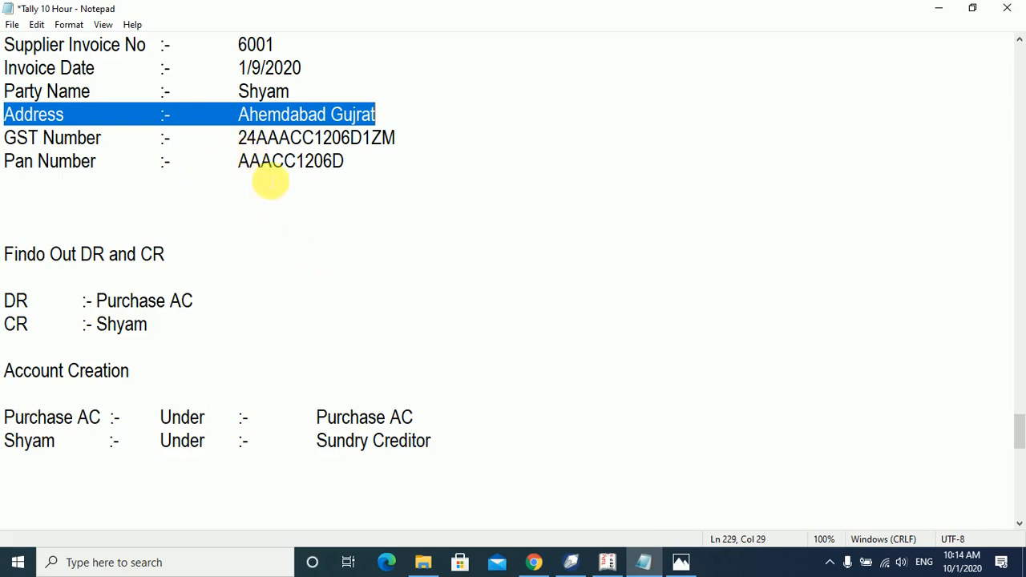
pyautogui.click(607, 562)
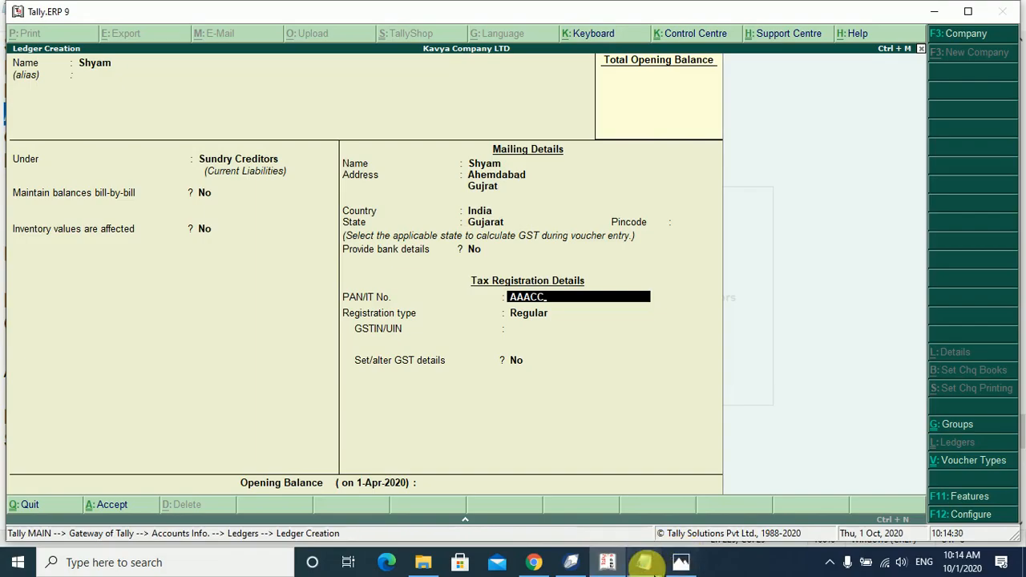
pyautogui.click(645, 562)
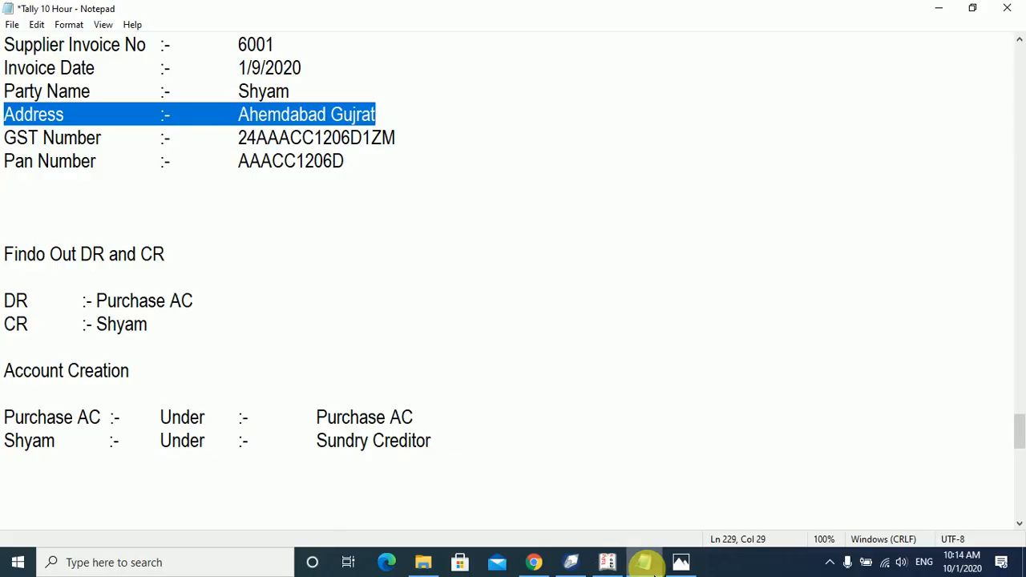
pyautogui.click(646, 562)
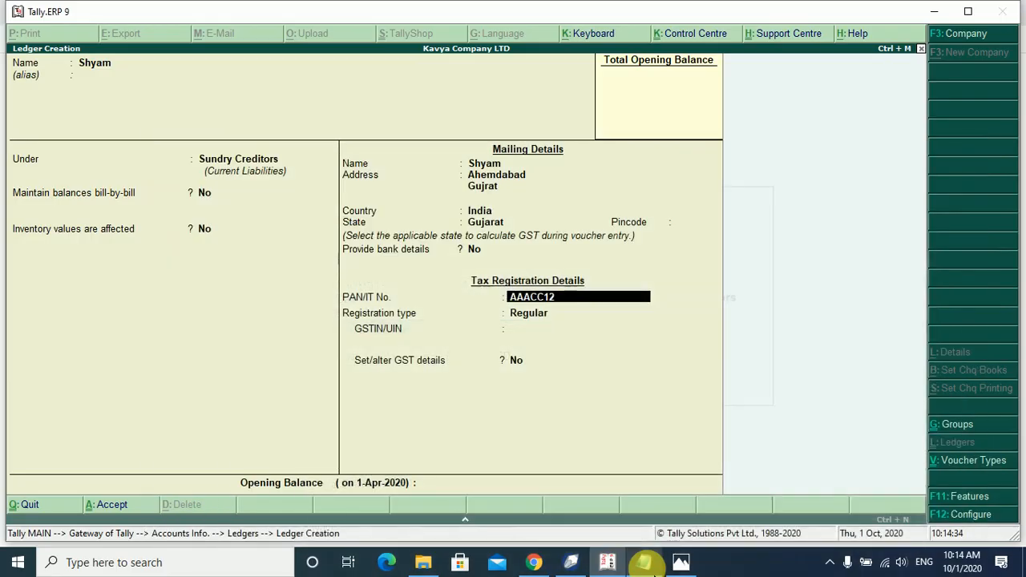
pyautogui.press('Return')
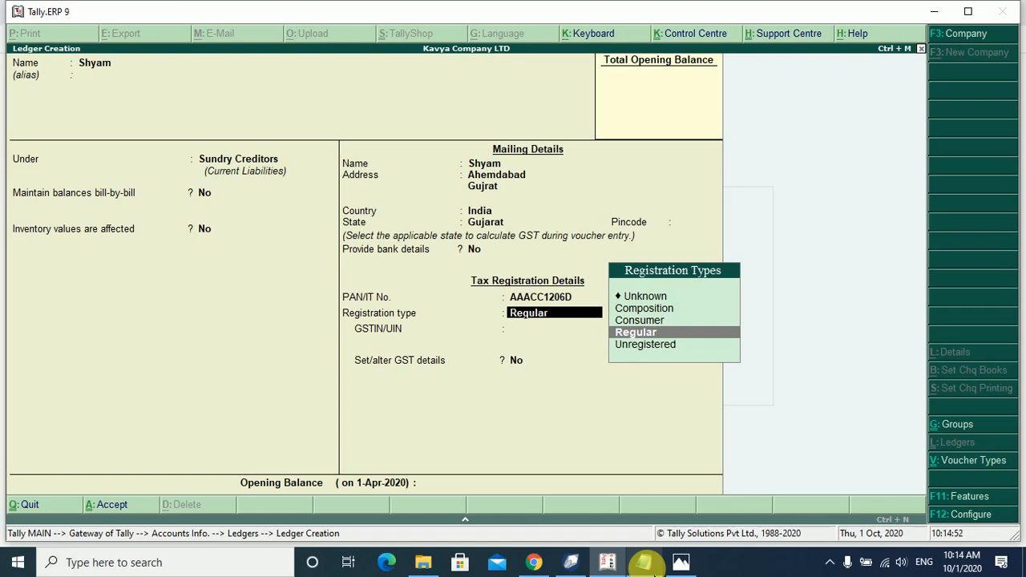
pyautogui.press('Return')
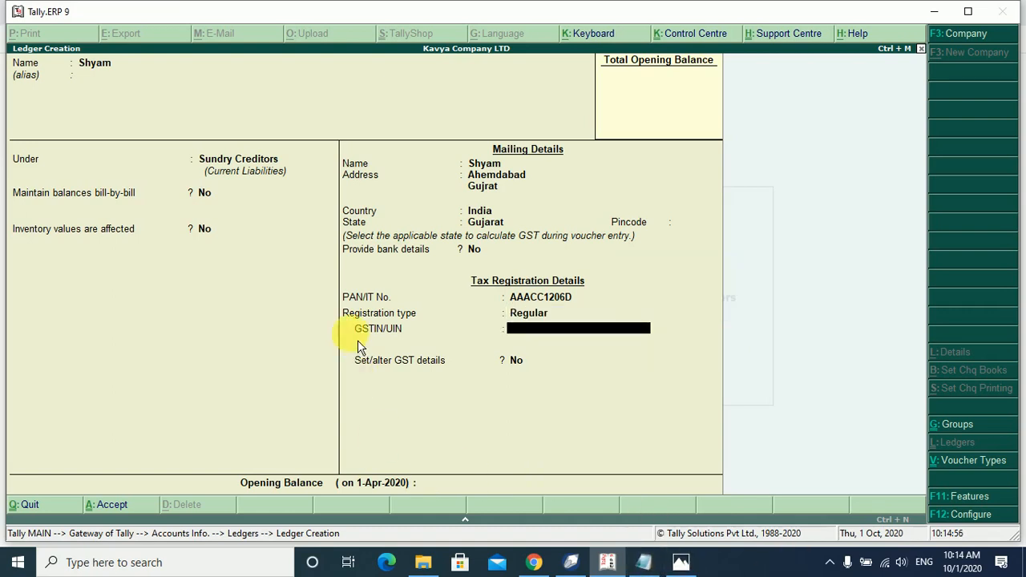
# Enter the supplier's GSTIN from the notes, dismiss the verification warning, and return to the field.
pyautogui.click(647, 569)
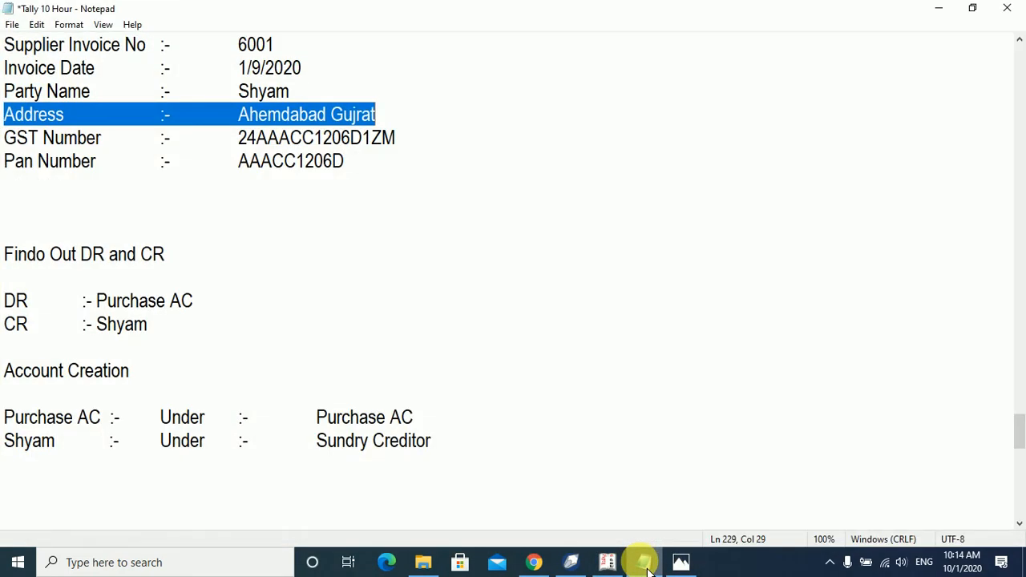
pyautogui.click(647, 569)
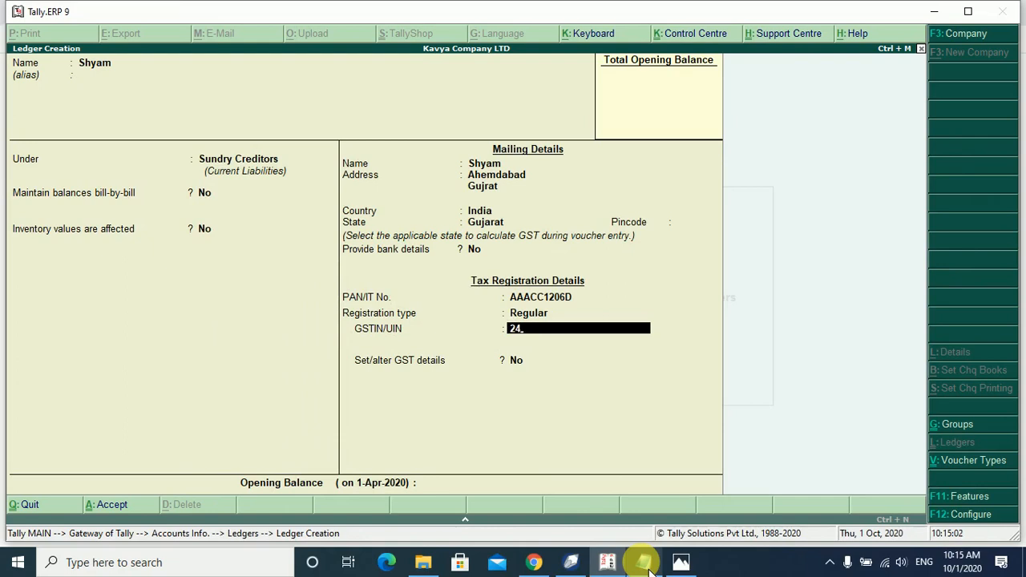
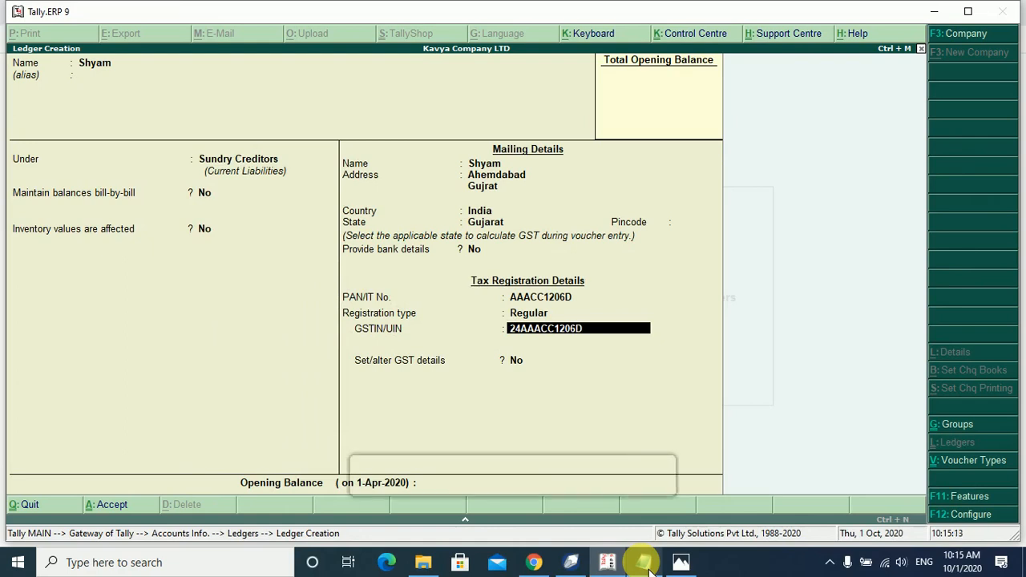
pyautogui.press('Return')
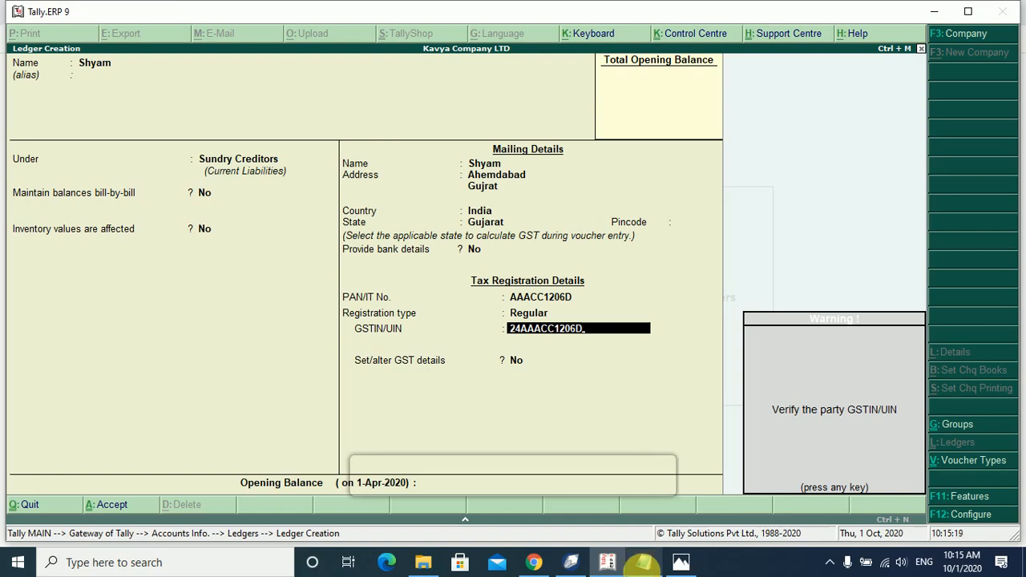
pyautogui.press('Return')
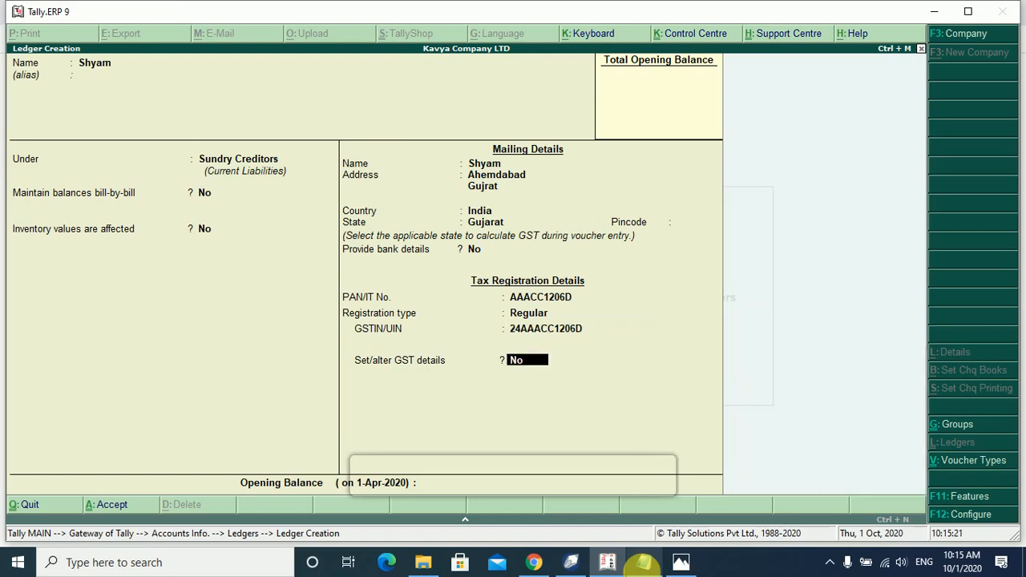
pyautogui.press('BackSpace')
pyautogui.press('BackSpace')
pyautogui.press('BackSpace')
pyautogui.press('BackSpace')
pyautogui.press('BackSpace')
pyautogui.press('BackSpace')
pyautogui.press('BackSpace')
pyautogui.press('BackSpace')
pyautogui.press('BackSpace')
pyautogui.press('BackSpace')
pyautogui.press('BackSpace')
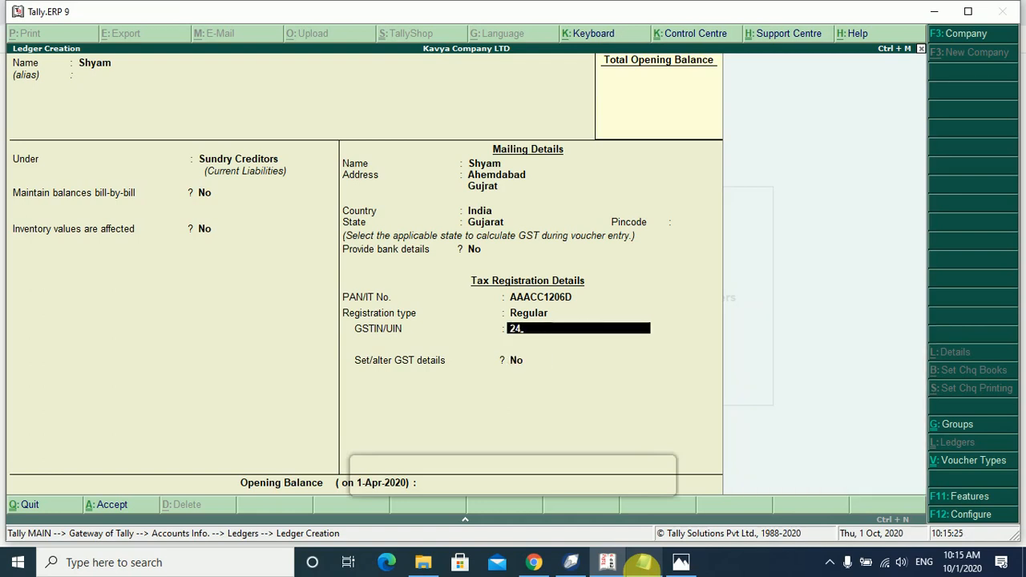
# Re-enter the full GSTIN from the notes, then skip GST details and opening balance.
pyautogui.click(644, 563)
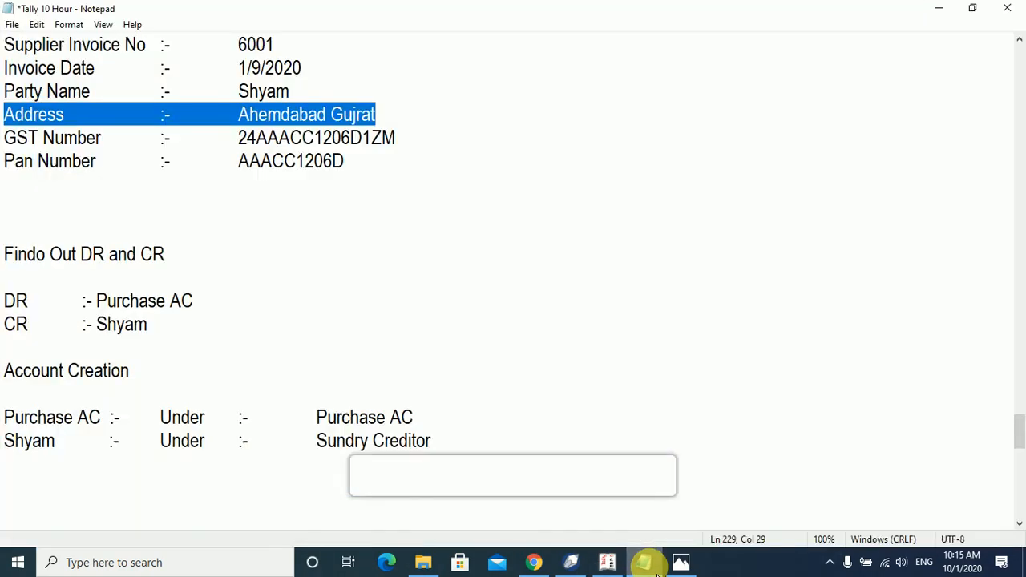
pyautogui.click(651, 566)
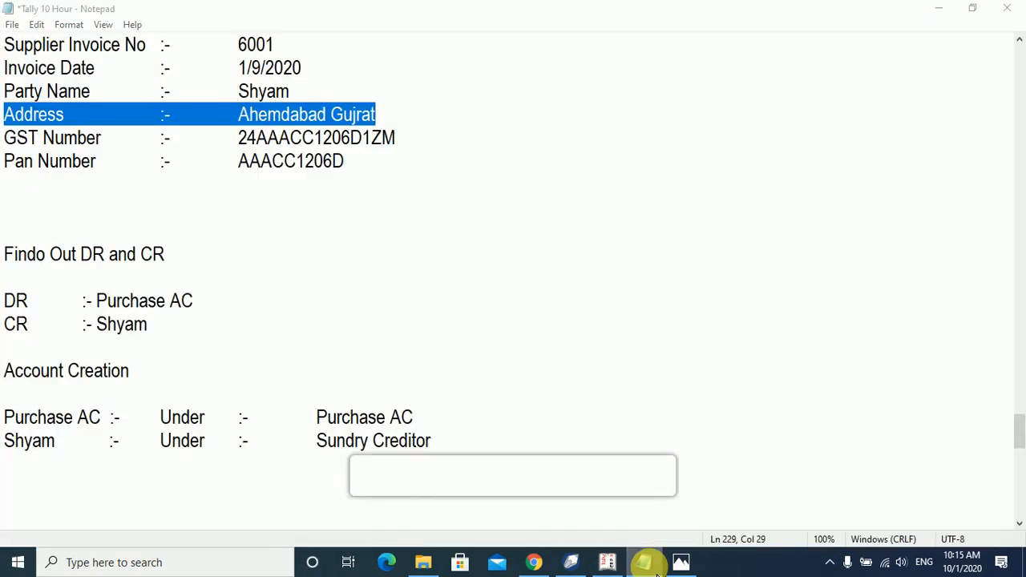
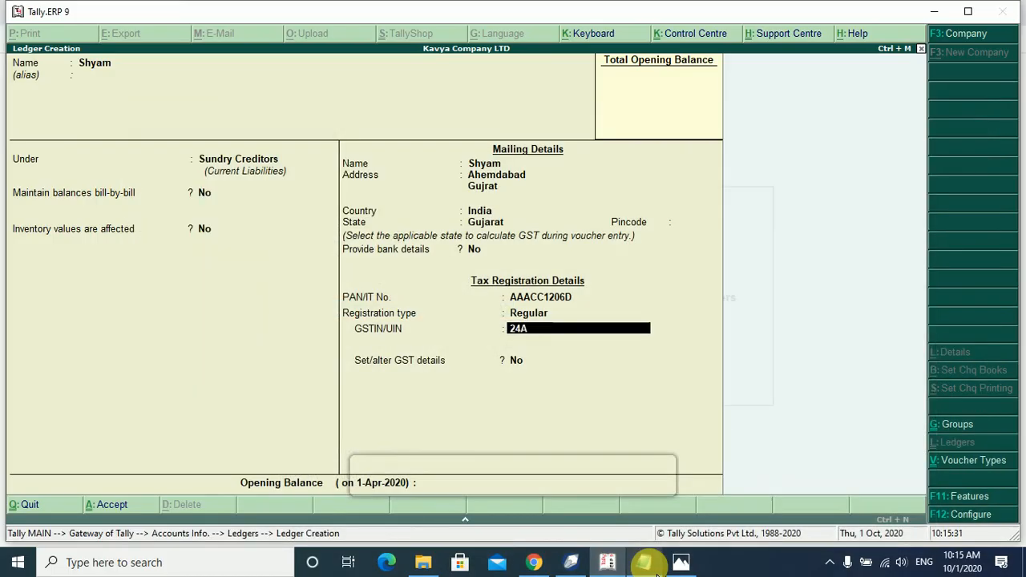
pyautogui.click(651, 566)
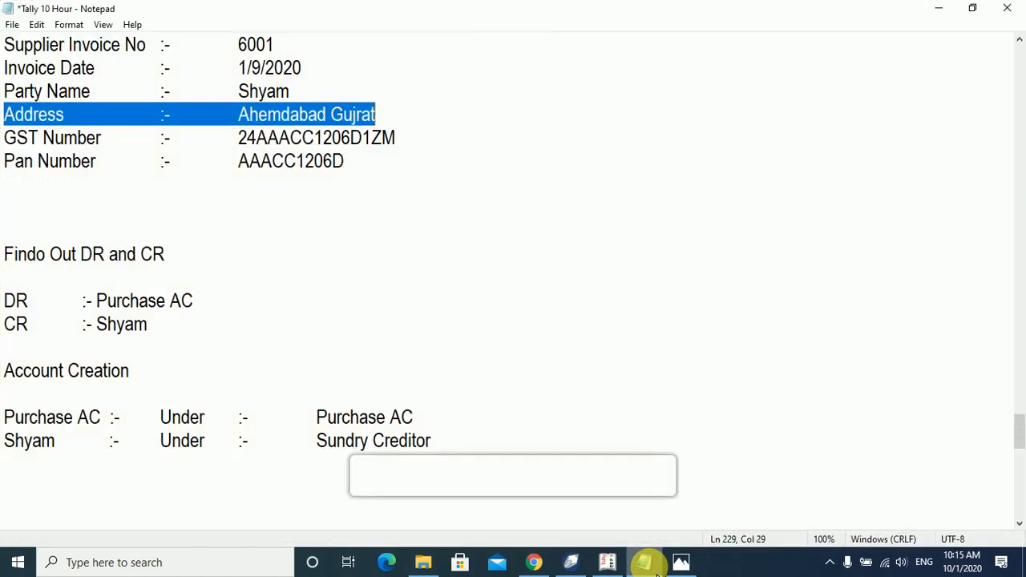
pyautogui.click(651, 565)
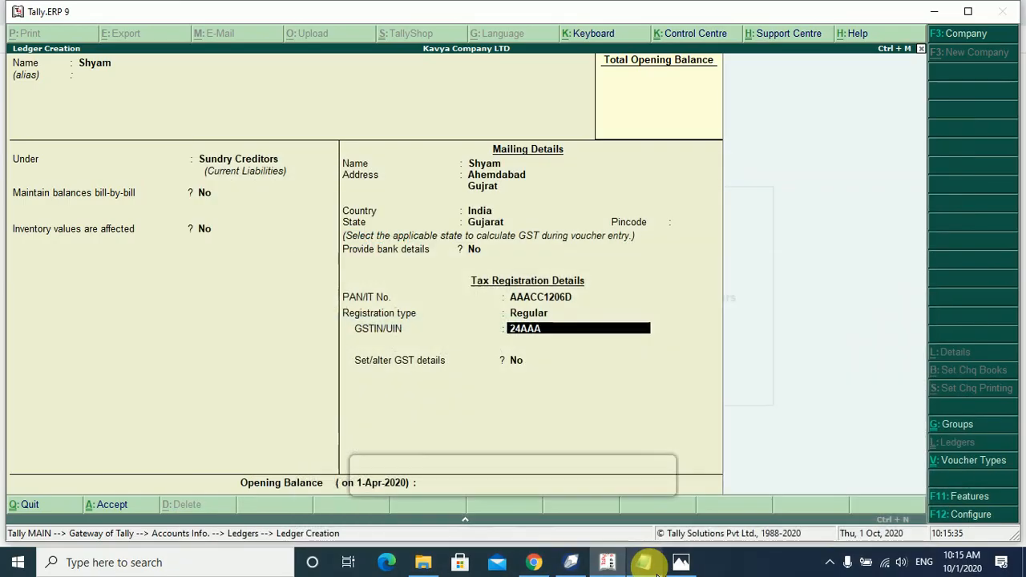
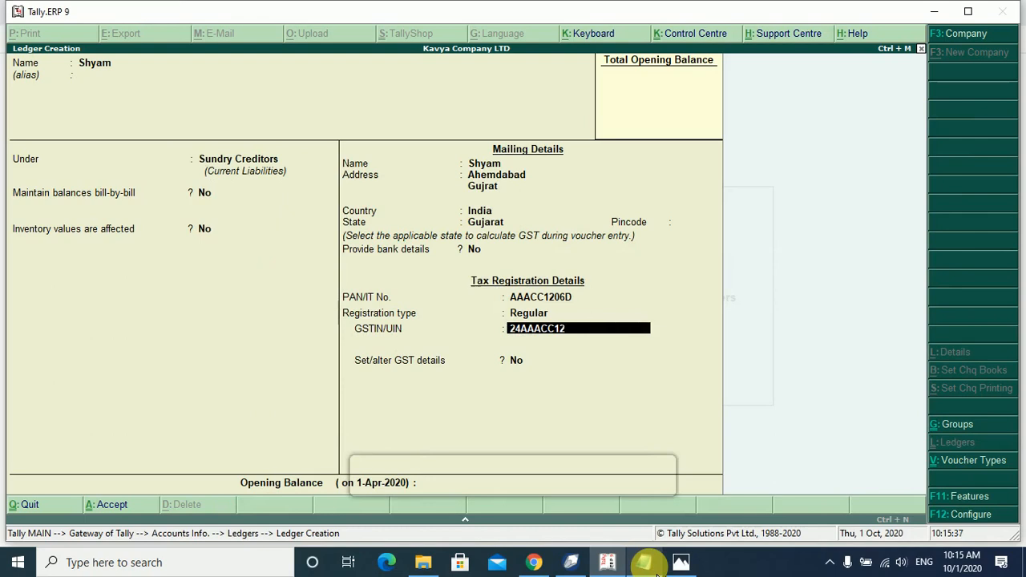
pyautogui.click(645, 563)
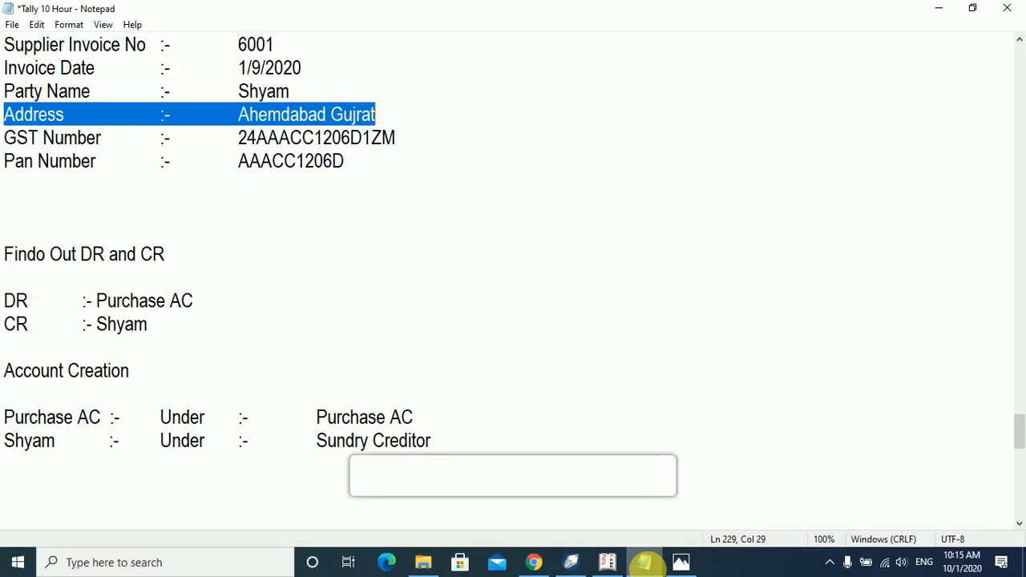
pyautogui.click(646, 563)
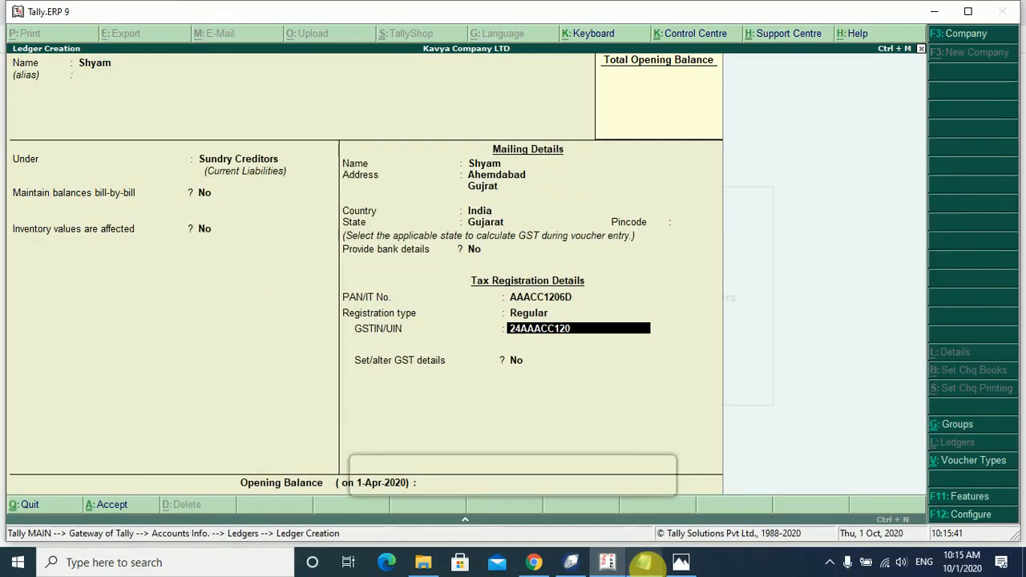
pyautogui.click(646, 563)
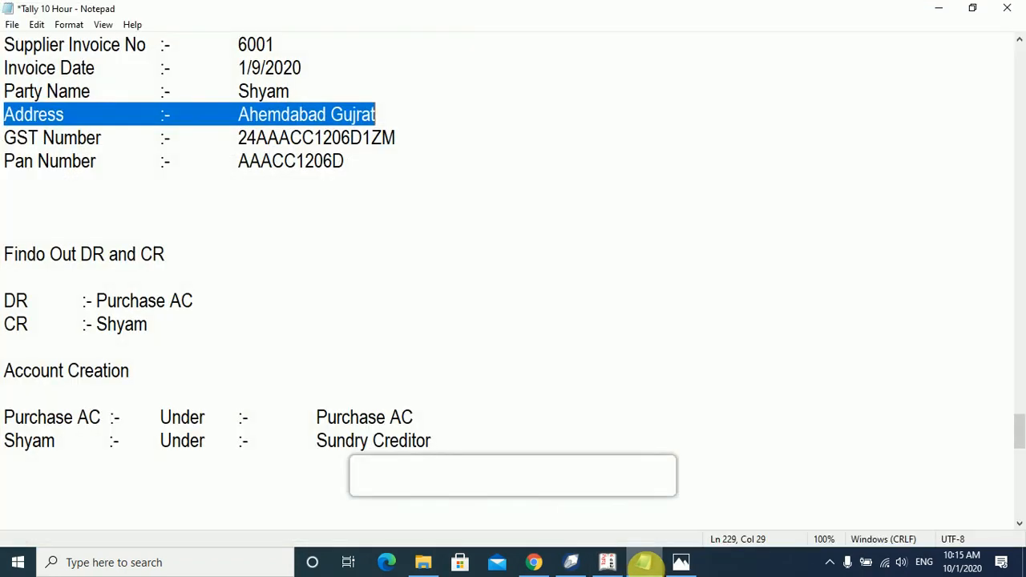
pyautogui.click(646, 563)
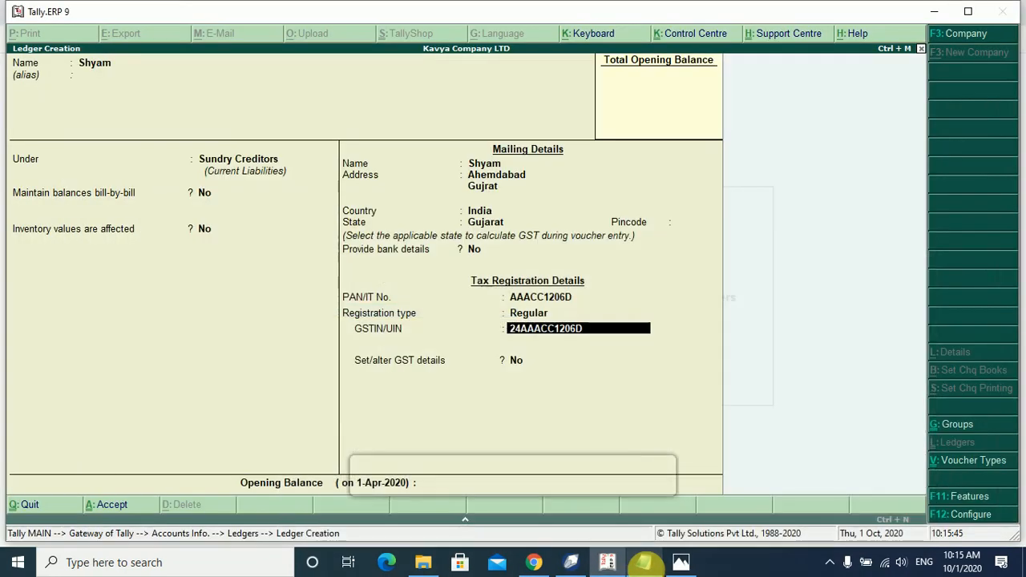
pyautogui.press('Return')
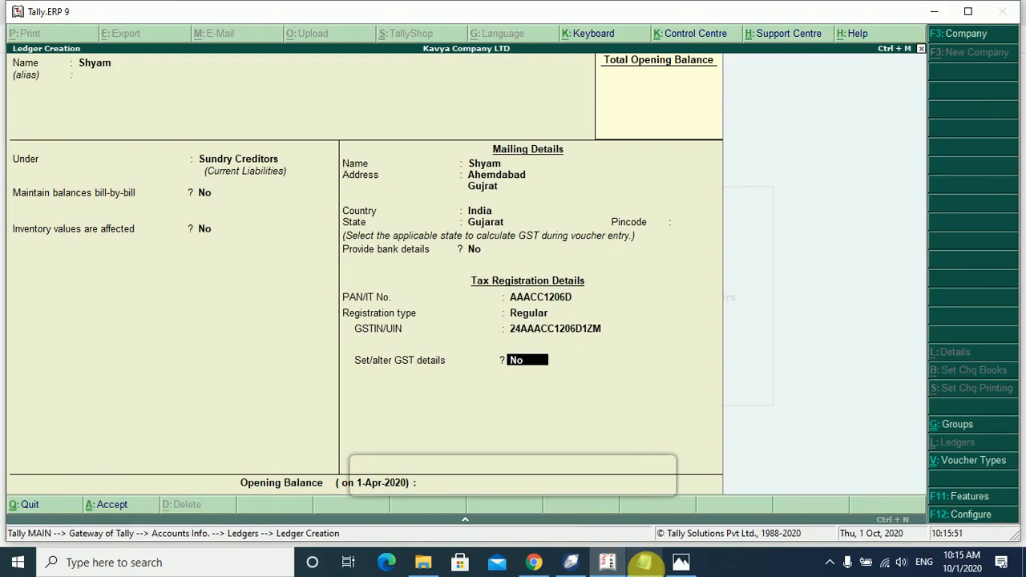
pyautogui.press('Return')
pyautogui.press('Return')
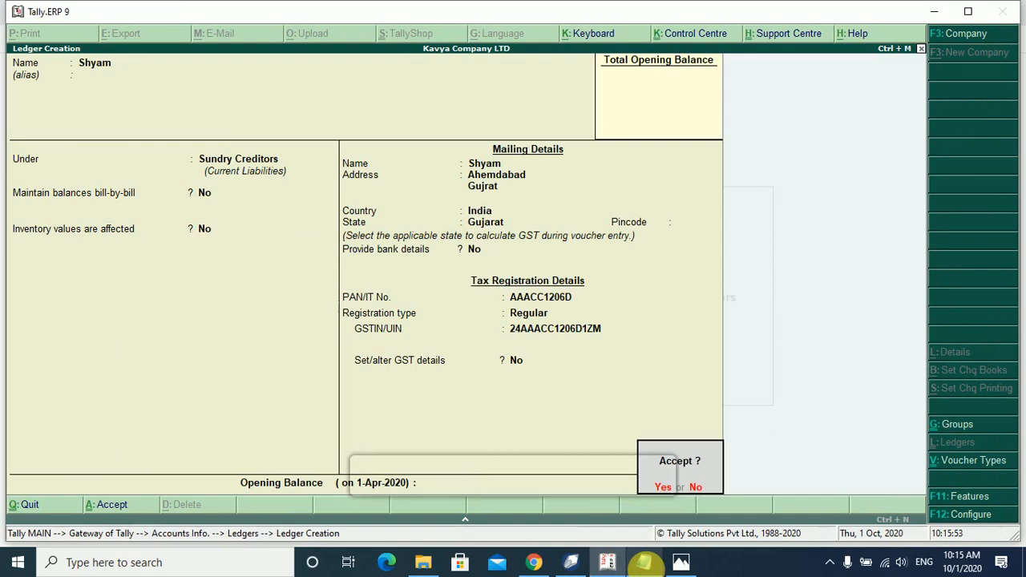
pyautogui.press('Return')
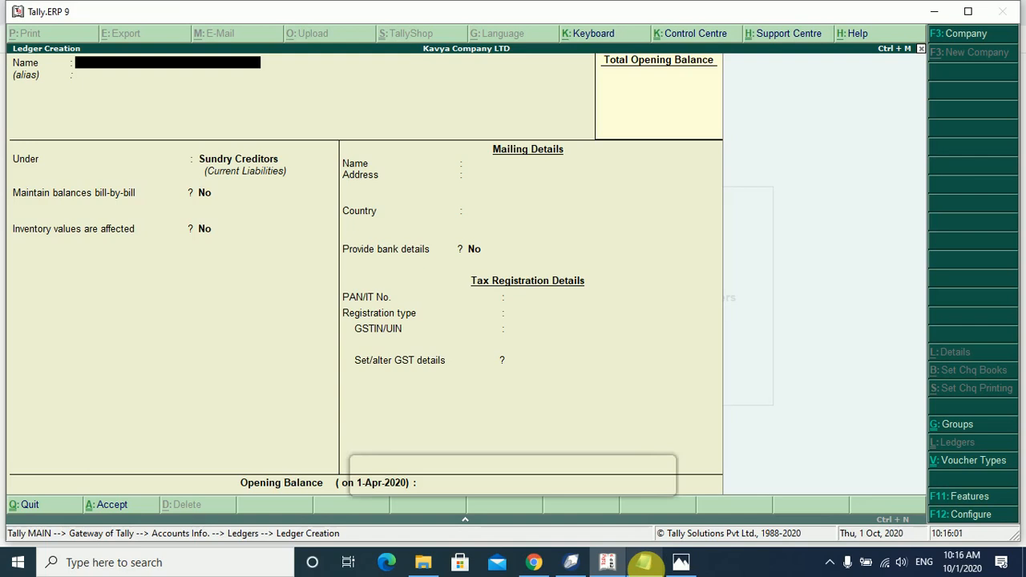
# Create and save ledger Igst under Duties & Taxes: GST, Integrated Tax, 0%, rounding Not Applicable.
pyautogui.write('gst')
pyautogui.press('Return')
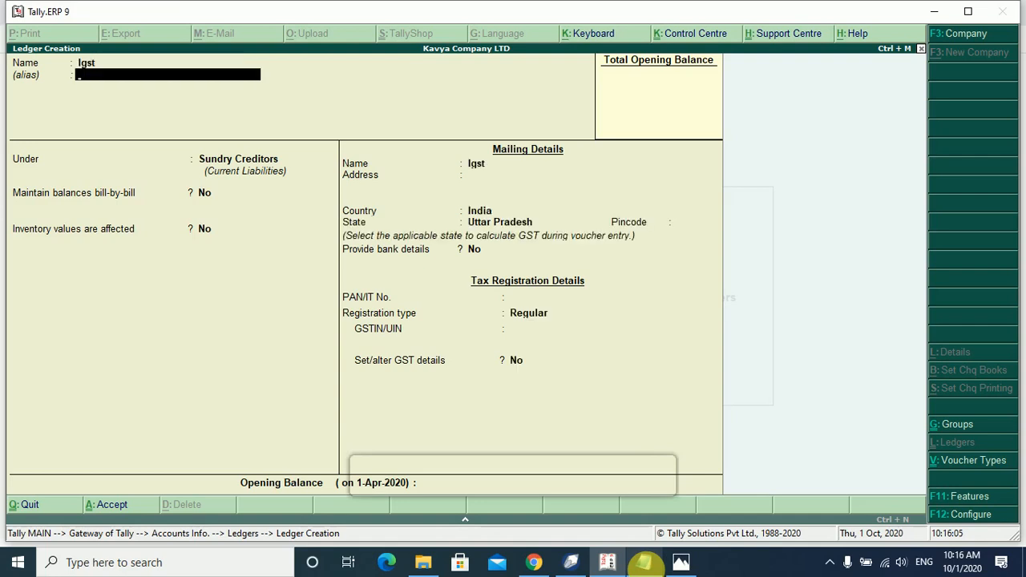
pyautogui.press('Return')
pyautogui.write('Du')
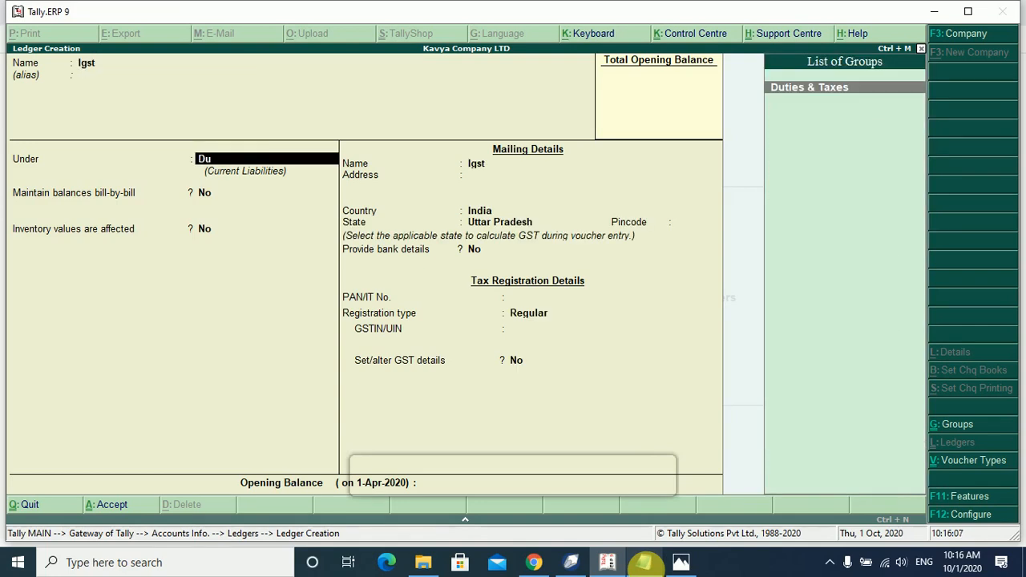
pyautogui.press('Return')
pyautogui.write('g')
pyautogui.press('Return')
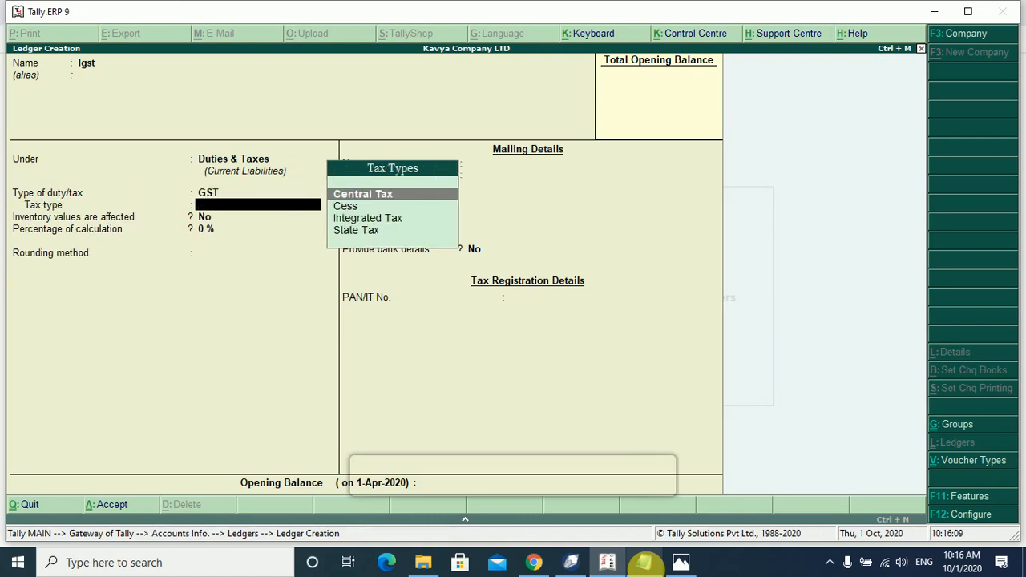
pyautogui.press('Down')
pyautogui.press('Down')
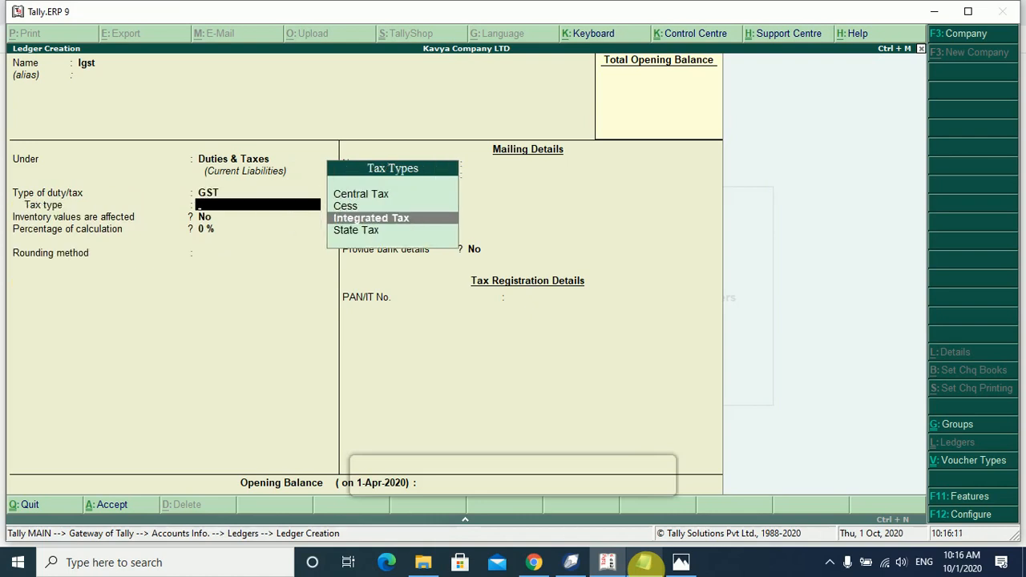
pyautogui.press('Return')
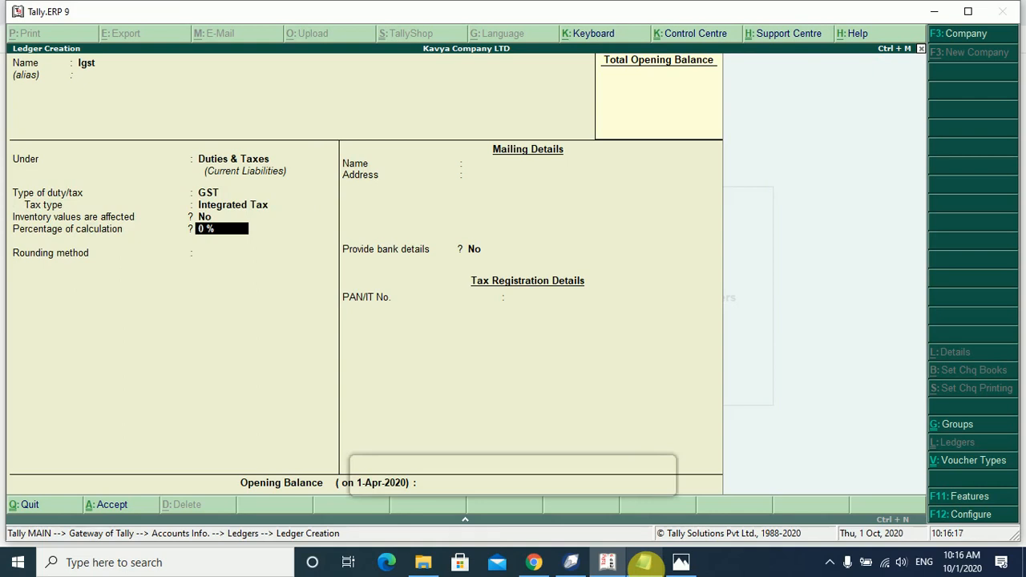
pyautogui.press('Return')
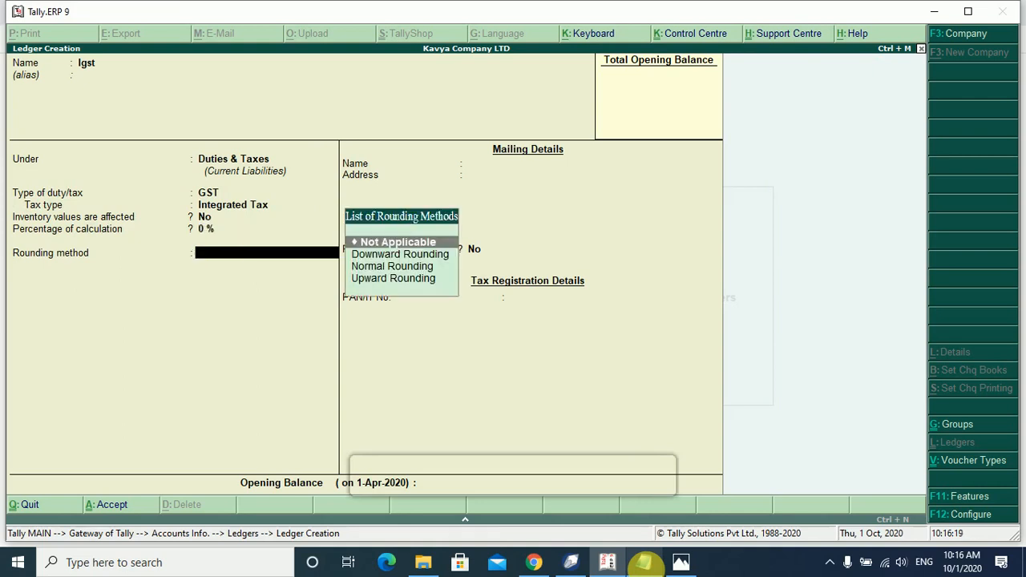
pyautogui.press('Return')
pyautogui.press('Return')
pyautogui.press('Return')
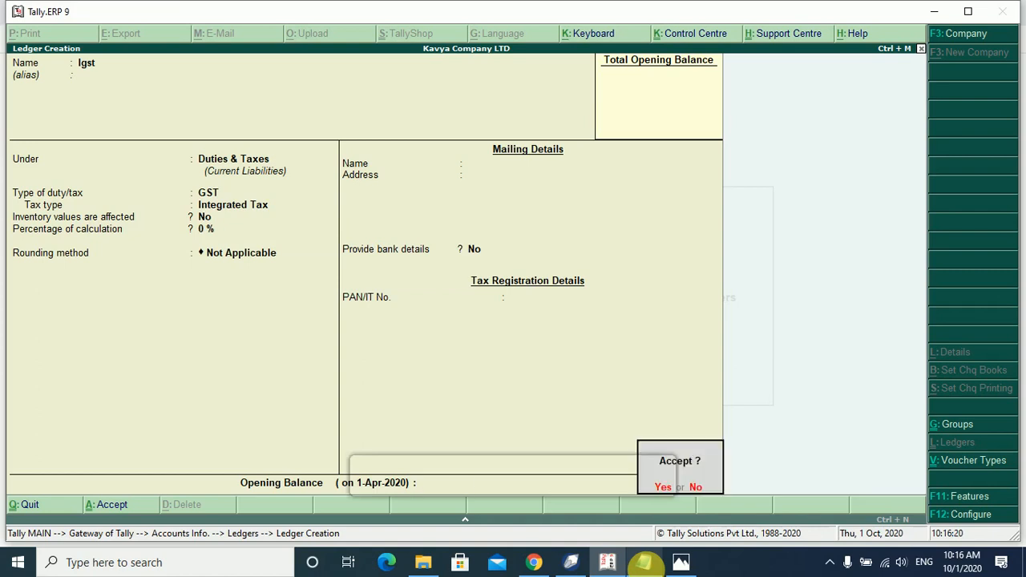
pyautogui.press('Return')
pyautogui.press('Escape')
pyautogui.press('Escape')
pyautogui.press('Escape')
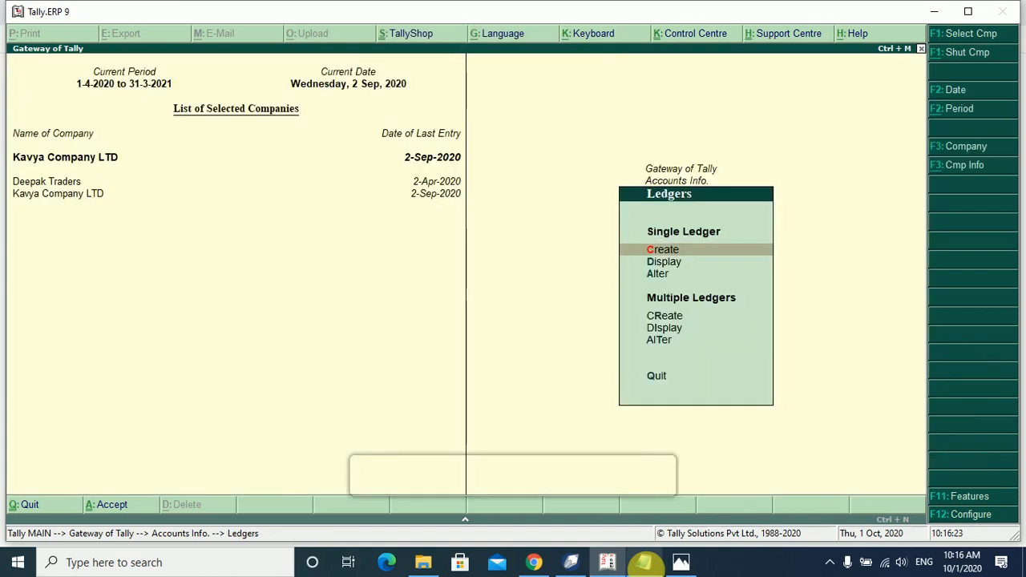
# Start a new Purchase voucher and review the purchase details in the notes.
pyautogui.press('Down')
pyautogui.press('Down')
pyautogui.press('Down')
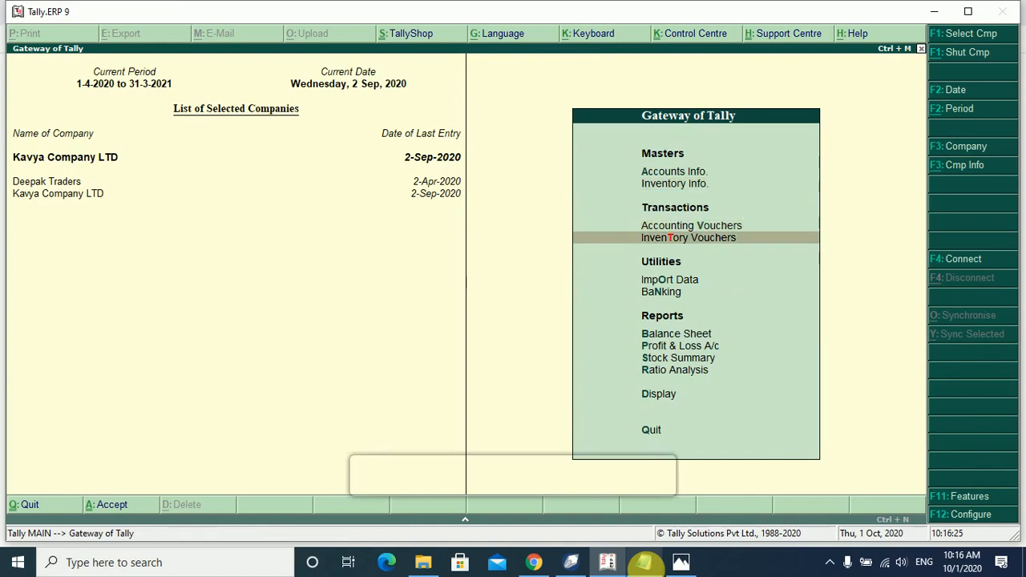
pyautogui.press('Up')
pyautogui.press('Return')
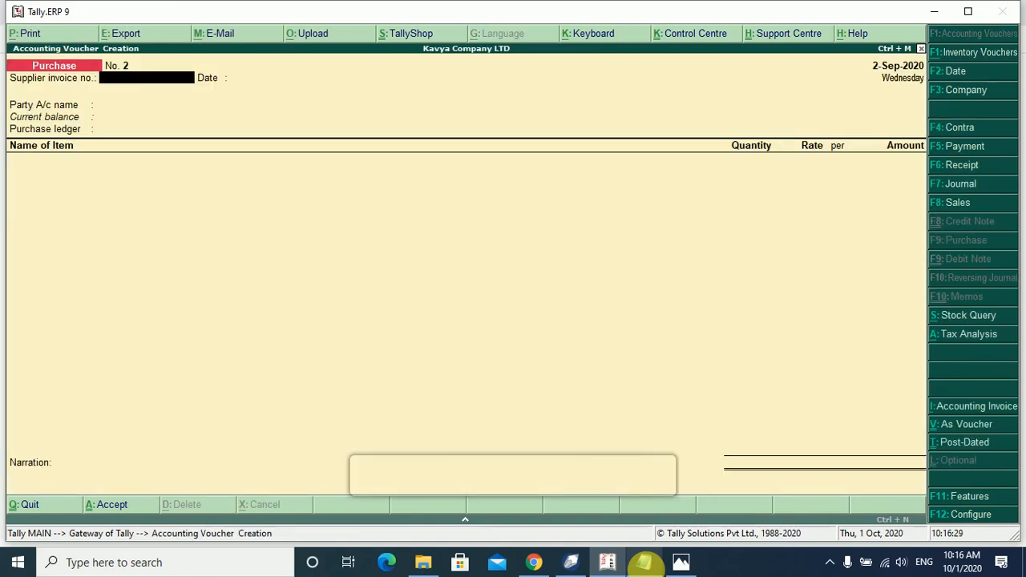
pyautogui.click(644, 562)
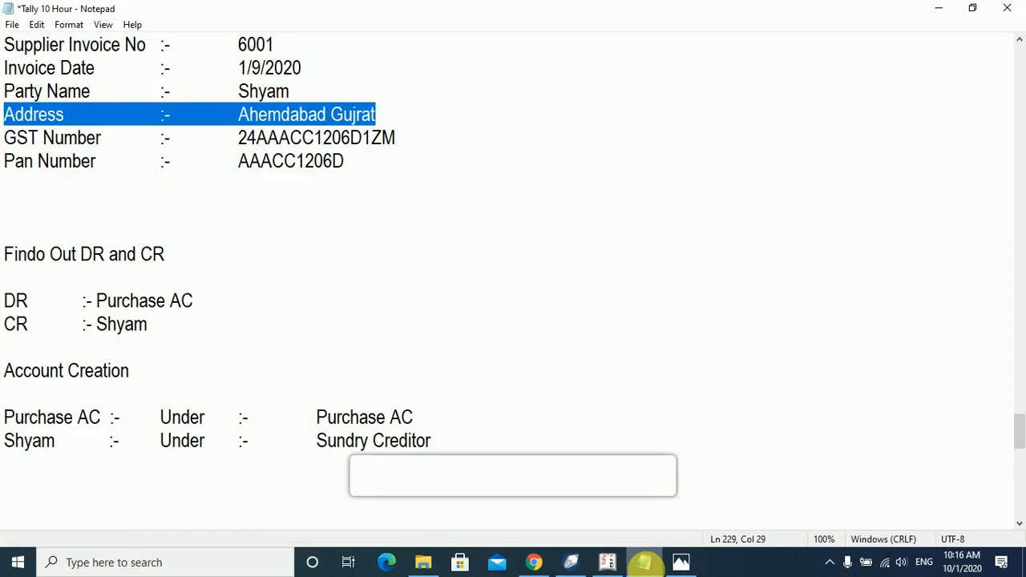
pyautogui.scroll(2, 600, 404)
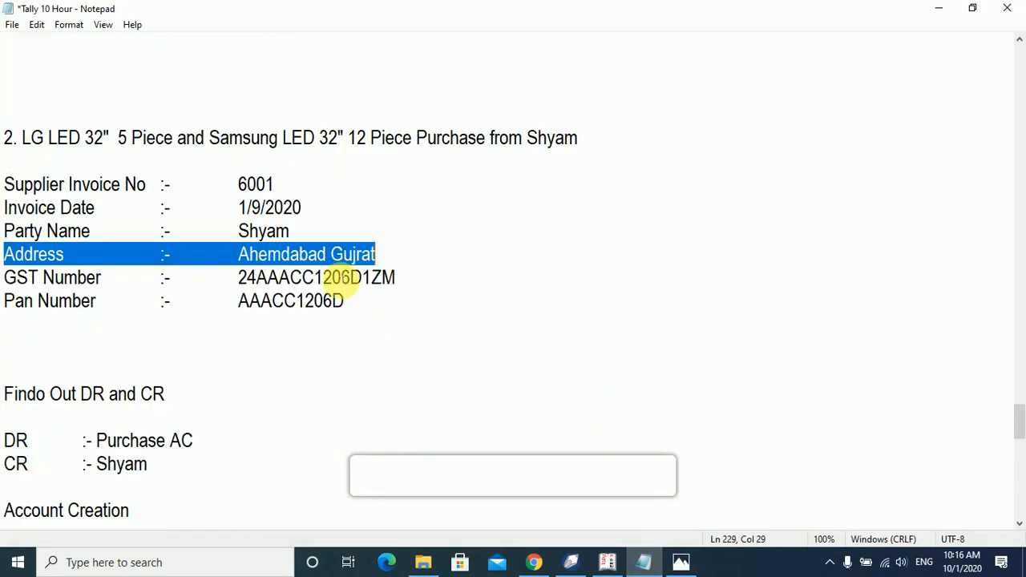
pyautogui.click(647, 562)
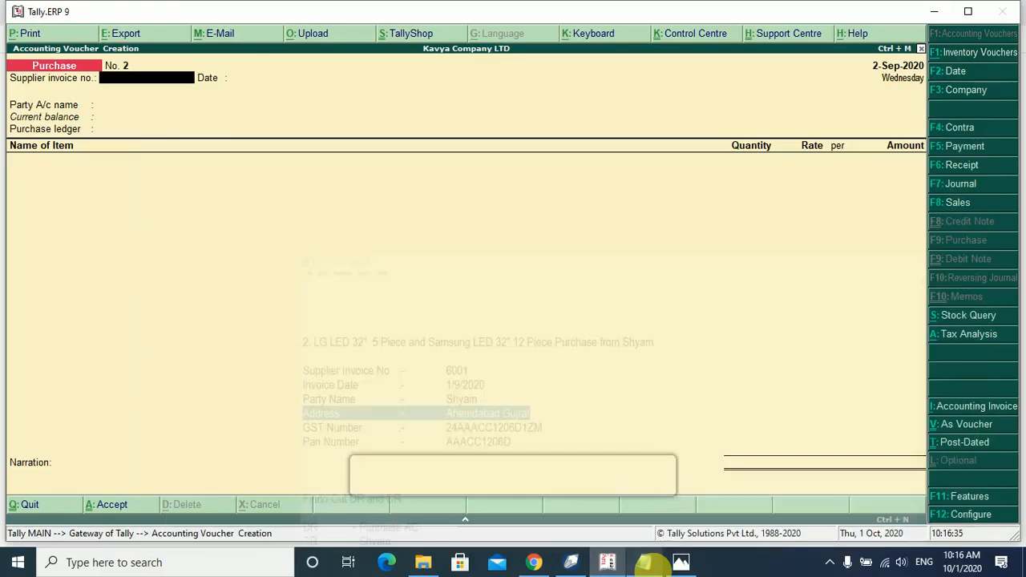
# Set the voucher date to 1-Sep-2020 and check the invoice details in the notes.
pyautogui.press('F2')
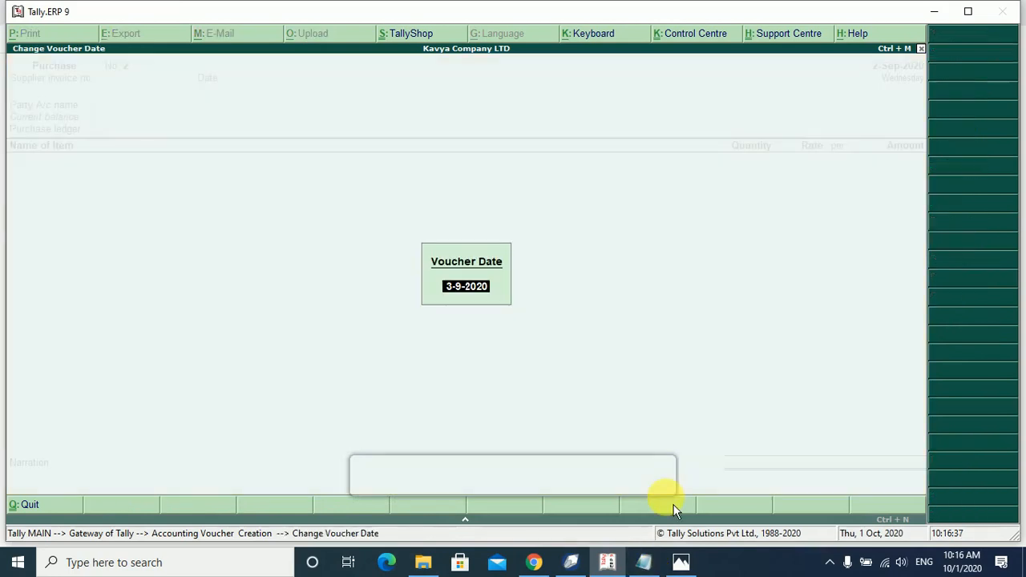
pyautogui.write('1-9')
pyautogui.press('Return')
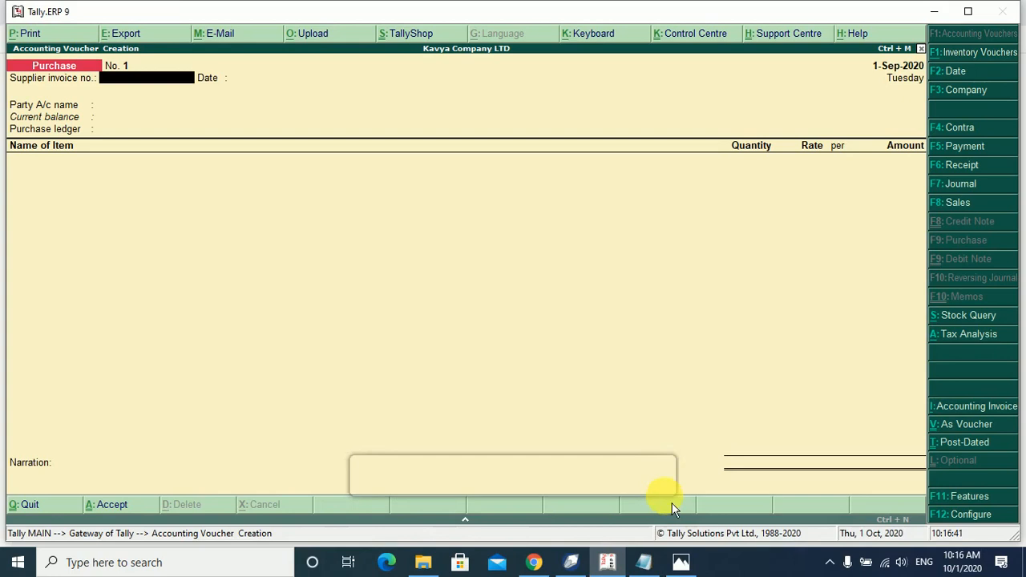
pyautogui.click(649, 561)
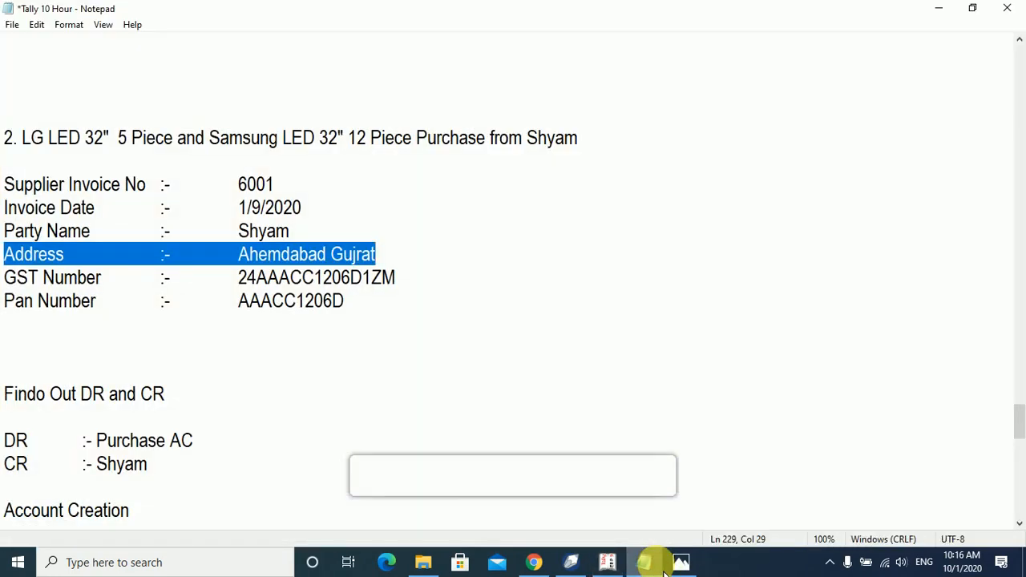
pyautogui.click(664, 571)
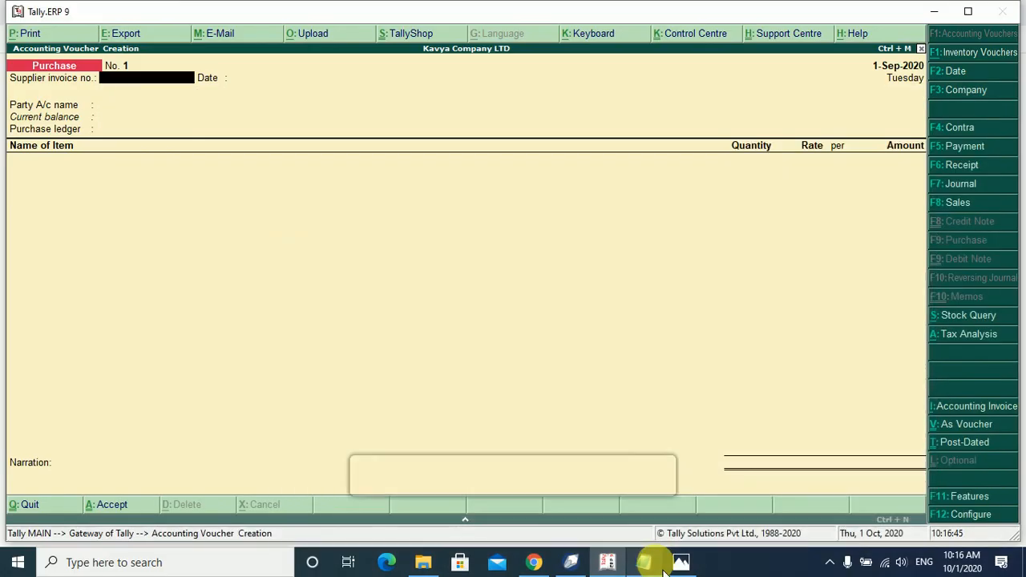
# Enter the supplier invoice number, select the supplier as party, and choose Purchase AC ledger.
pyautogui.write('6001')
pyautogui.press('Return')
pyautogui.press('Return')
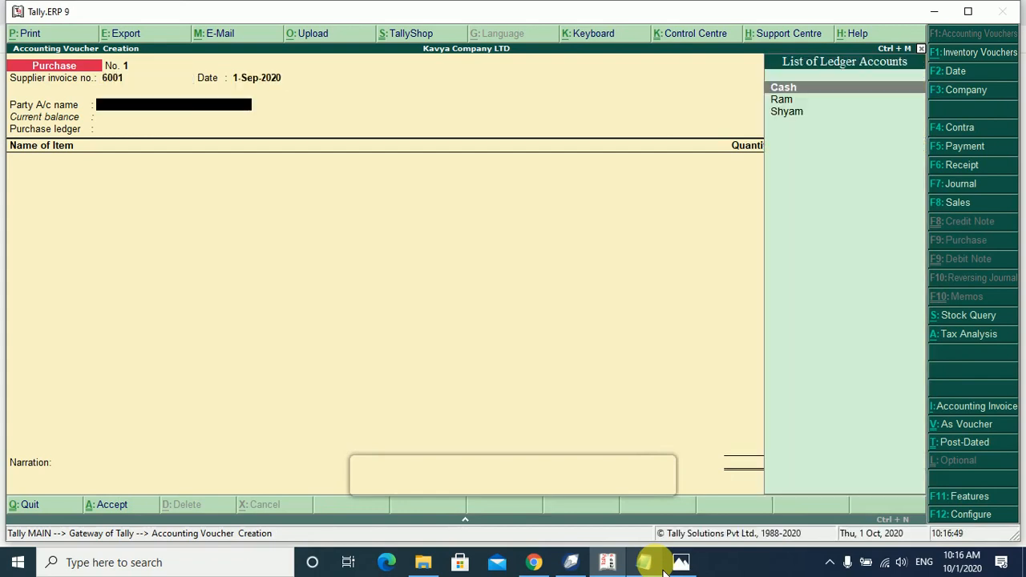
pyautogui.press('Down')
pyautogui.press('Down')
pyautogui.press('Return')
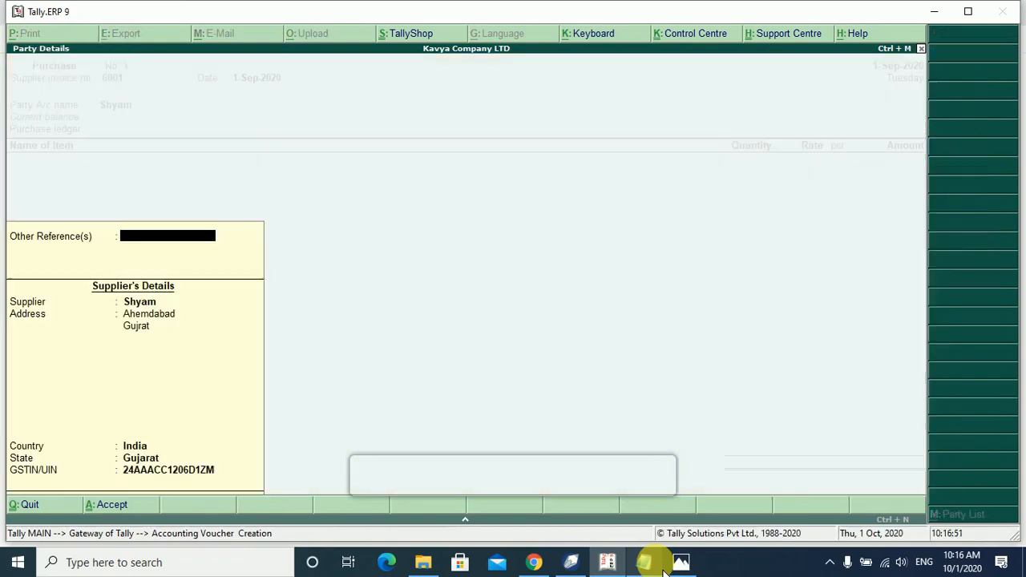
pyautogui.press('Return')
pyautogui.press('Return')
pyautogui.press('Return')
pyautogui.press('Return')
pyautogui.press('Return')
pyautogui.press('Return')
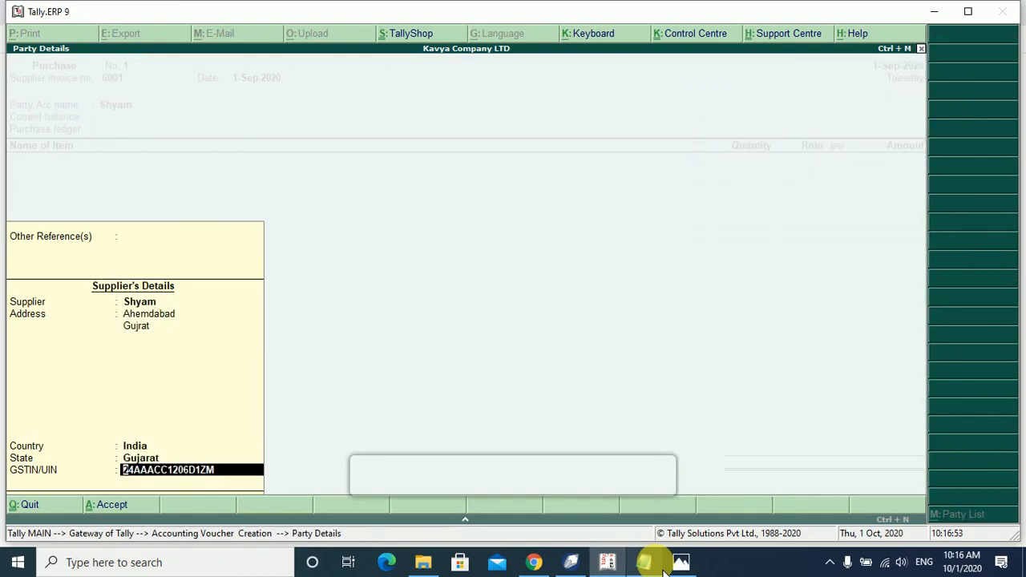
pyautogui.press('Return')
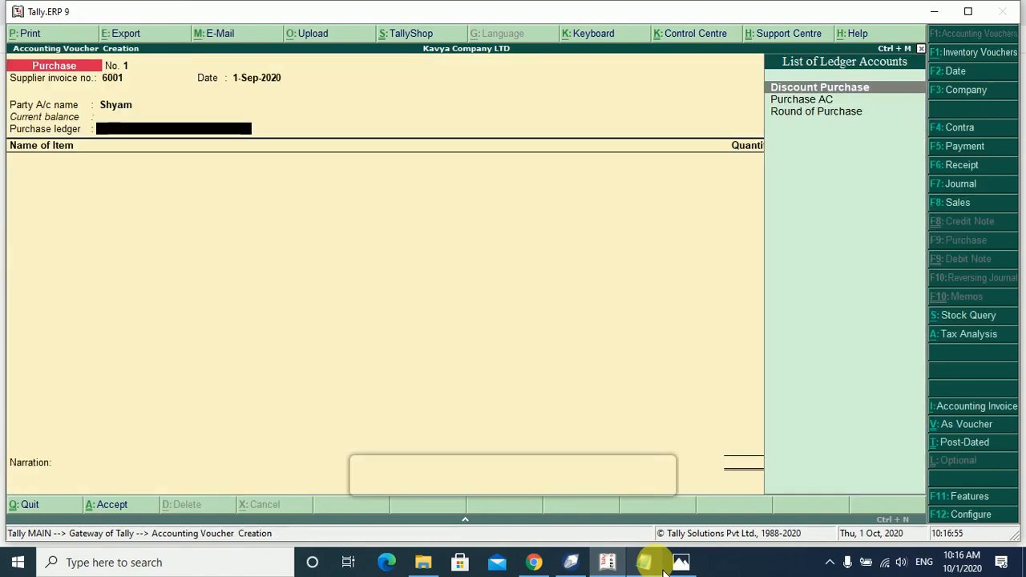
pyautogui.press('Down')
pyautogui.press('Return')
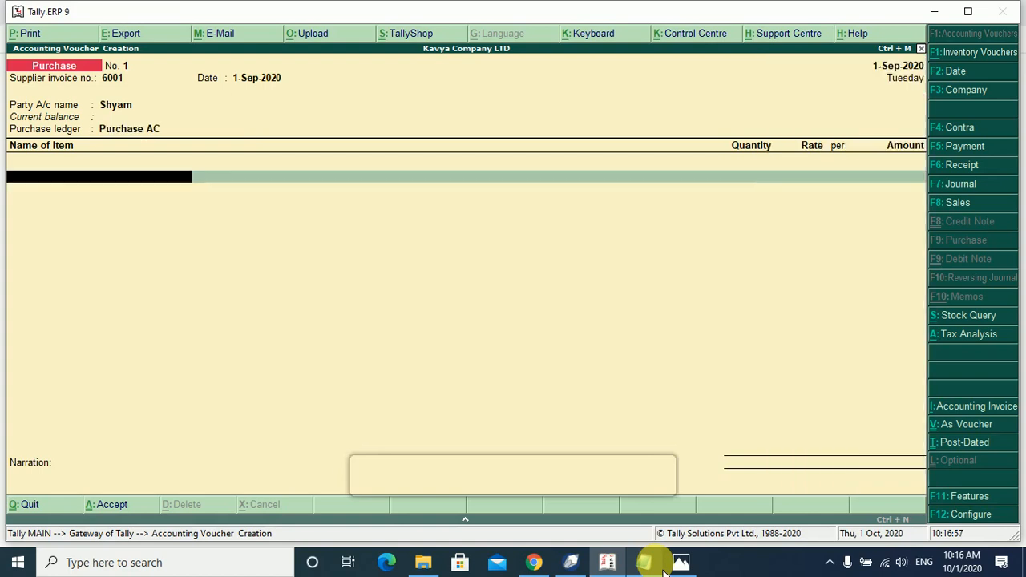
# Add Samsung LED 32" from Main Location: 12 Nos at 9,200.
pyautogui.write('Su')
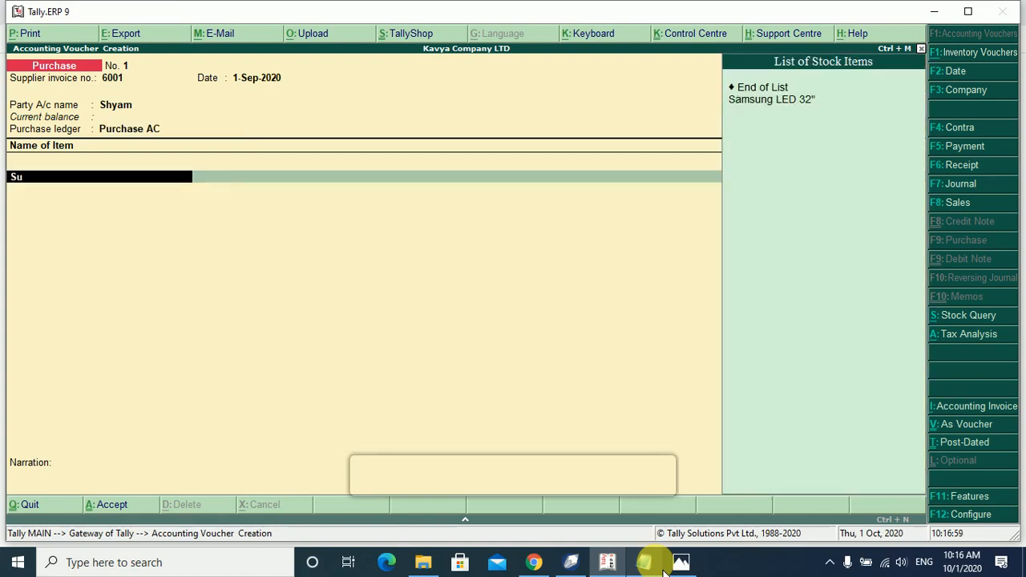
pyautogui.press('Return')
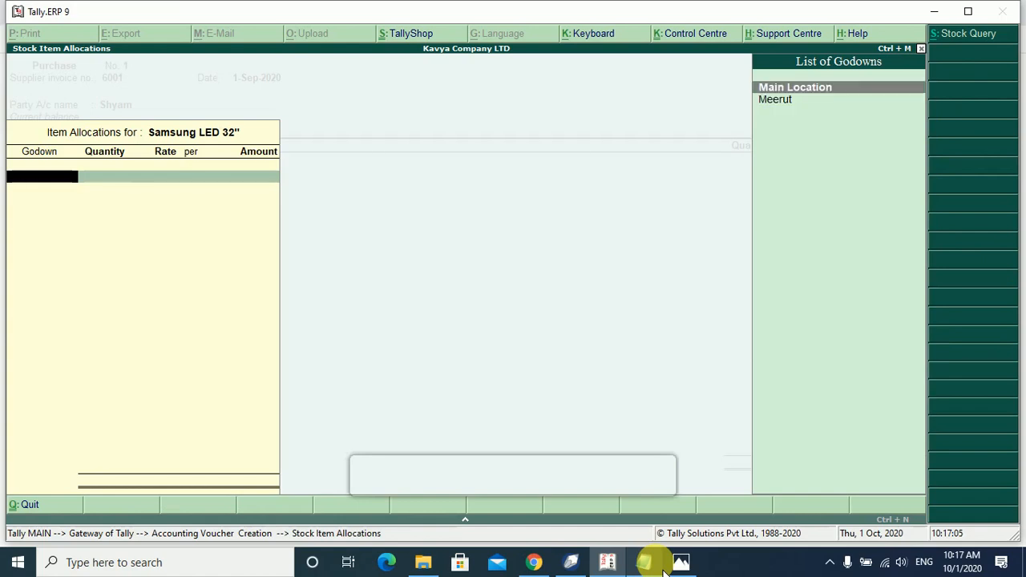
pyautogui.press('Return')
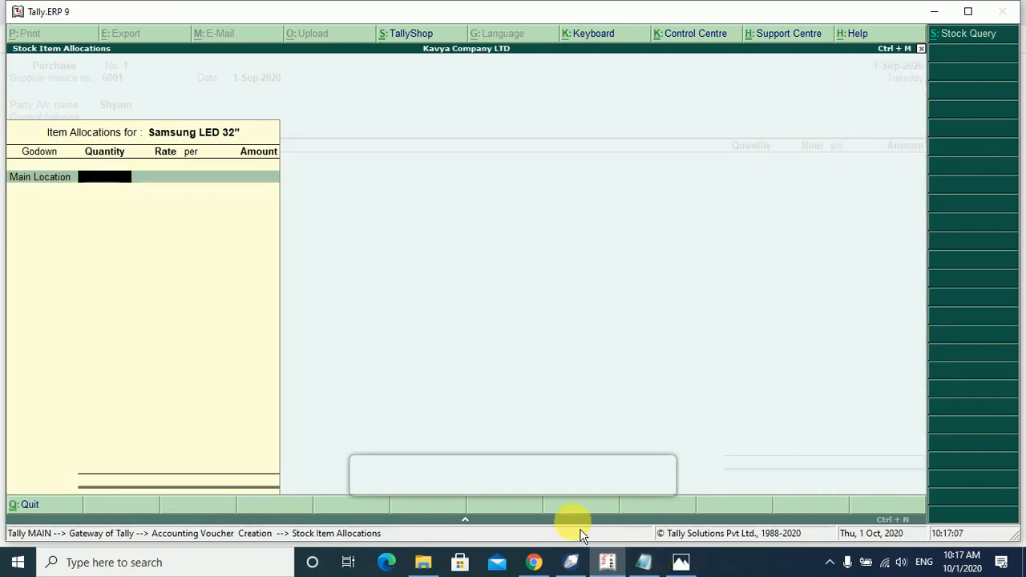
pyautogui.click(646, 566)
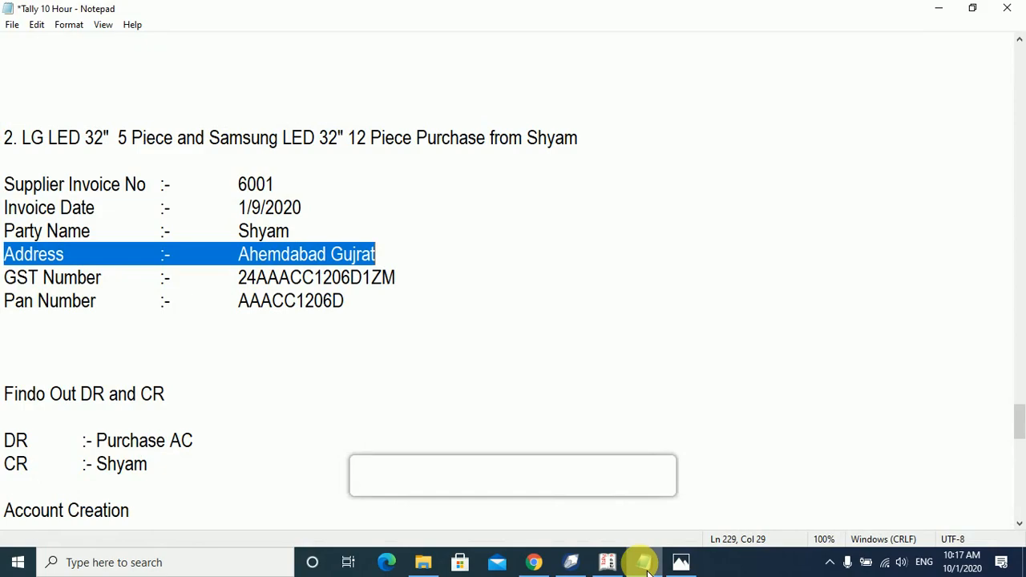
pyautogui.click(647, 566)
pyautogui.write('12')
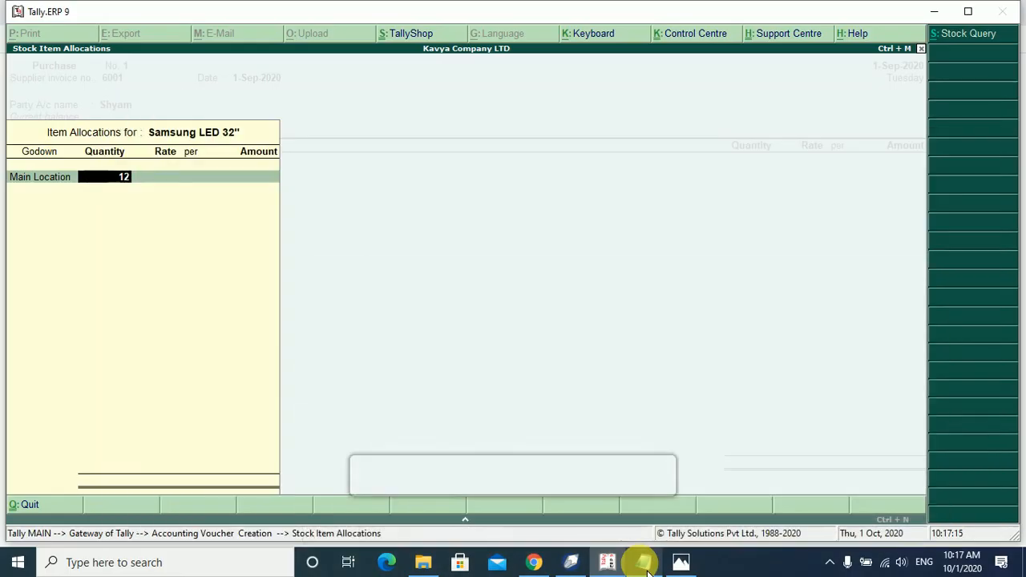
pyautogui.press('Return')
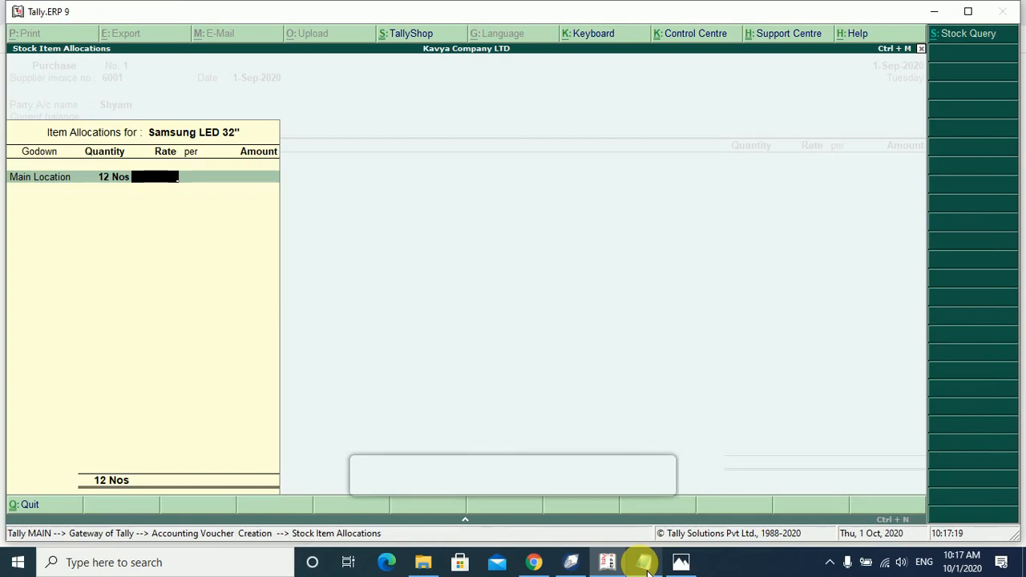
pyautogui.moveTo(623, 573)
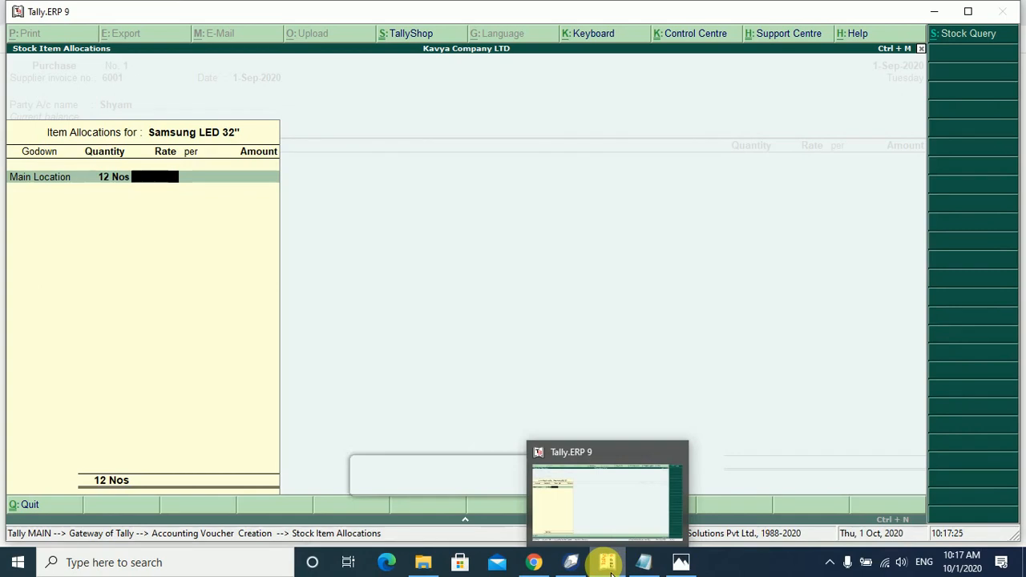
pyautogui.write('9')
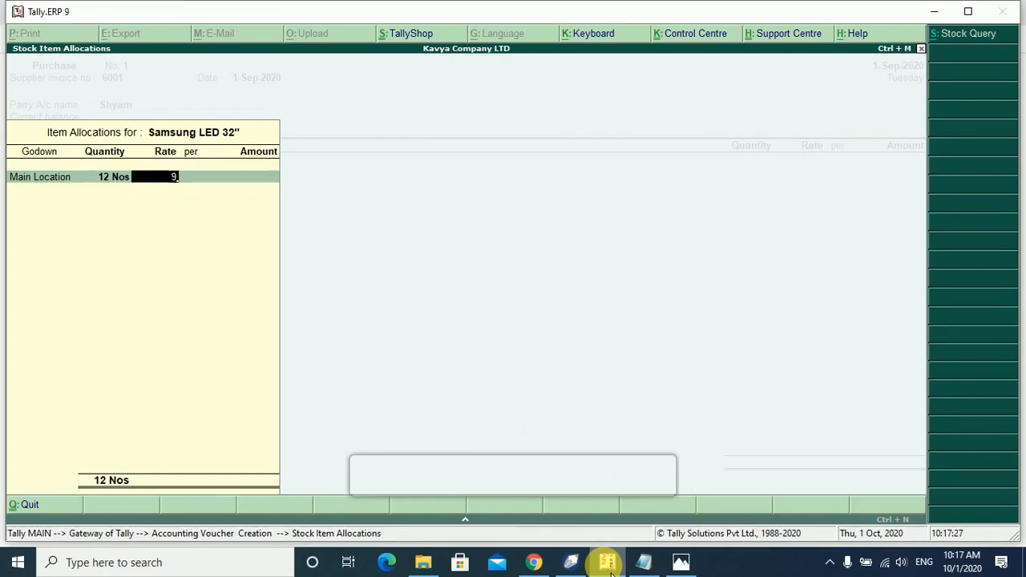
pyautogui.write('200')
pyautogui.press('Return')
pyautogui.press('Return')
pyautogui.press('Return')
pyautogui.press('Return')
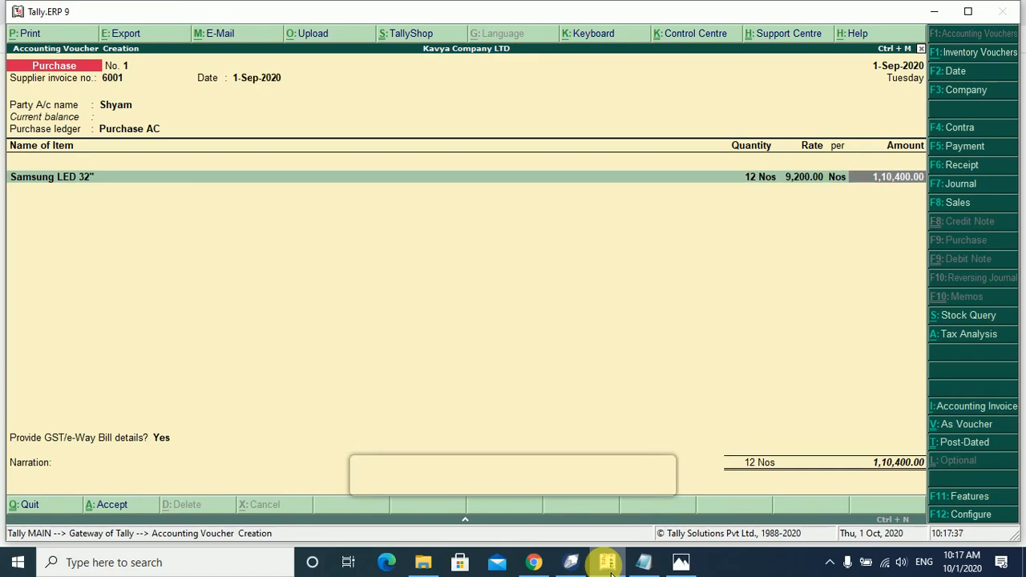
pyautogui.press('Return')
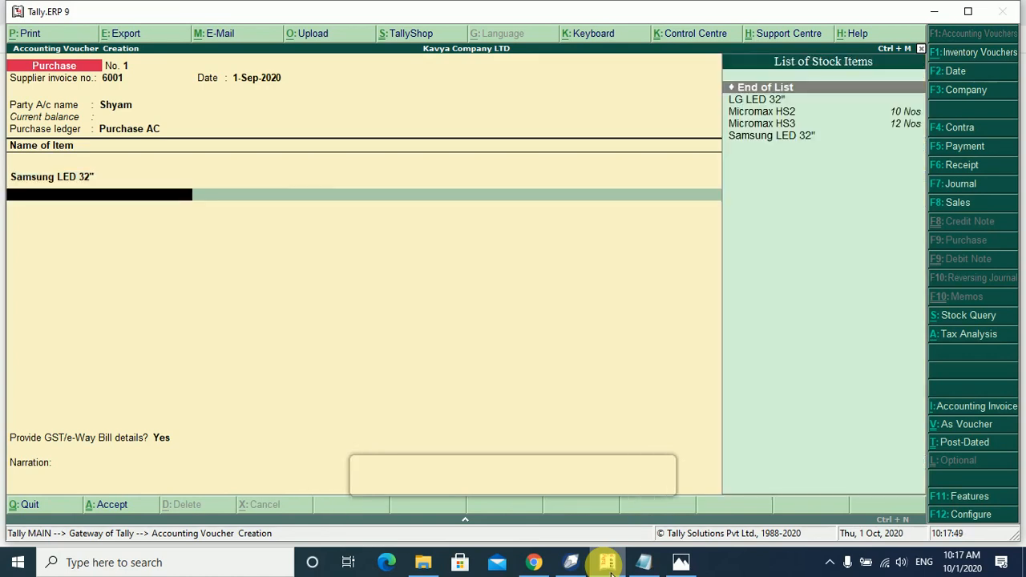
# Add LG LED 32" from Main Location as the second item: 5 Nos at 9,350.
pyautogui.click(653, 569)
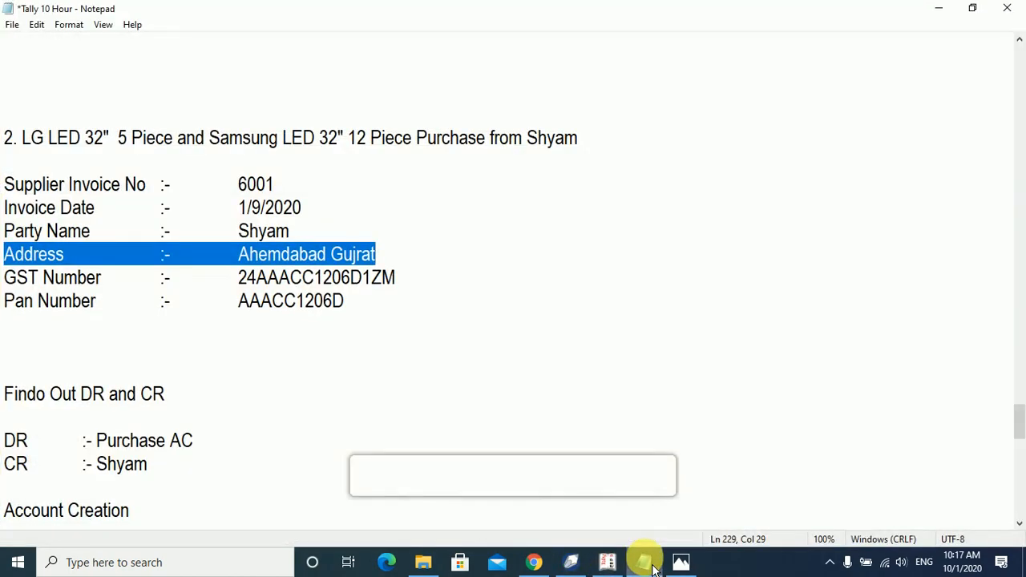
pyautogui.click(652, 570)
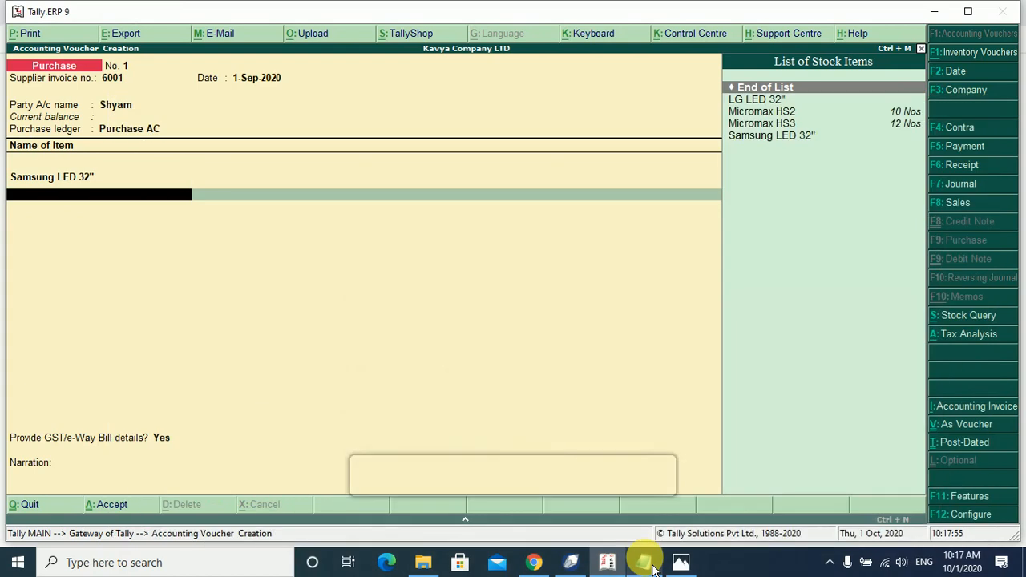
pyautogui.press('Down')
pyautogui.press('Down')
pyautogui.press('Down')
pyautogui.press('Down')
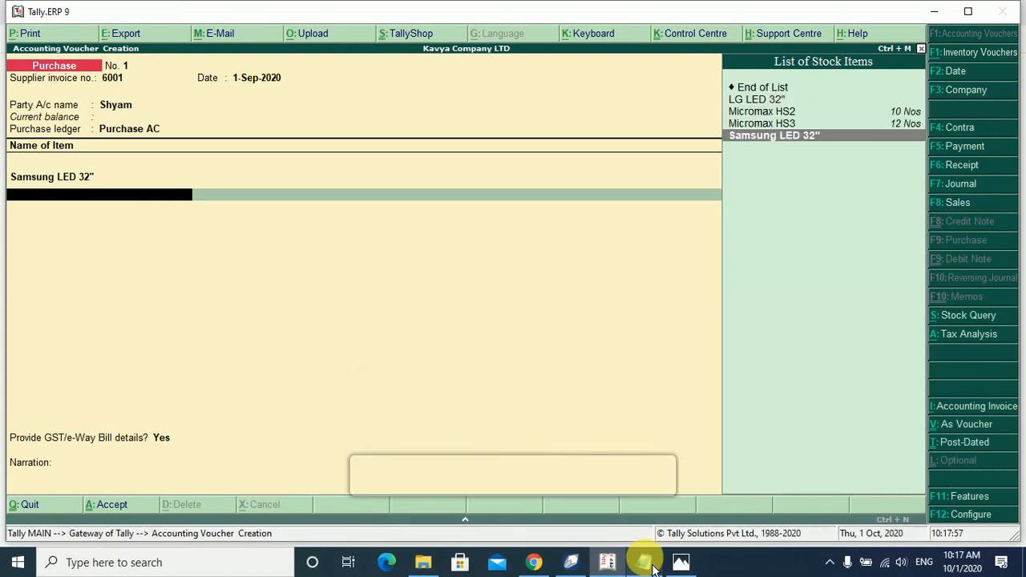
pyautogui.press('Up')
pyautogui.press('Up')
pyautogui.press('Up')
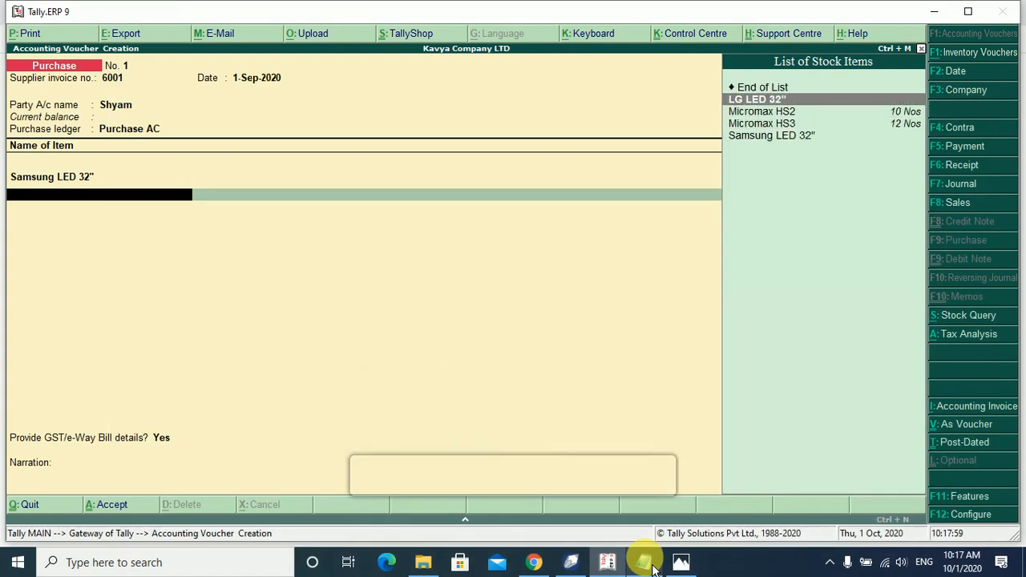
pyautogui.press('Return')
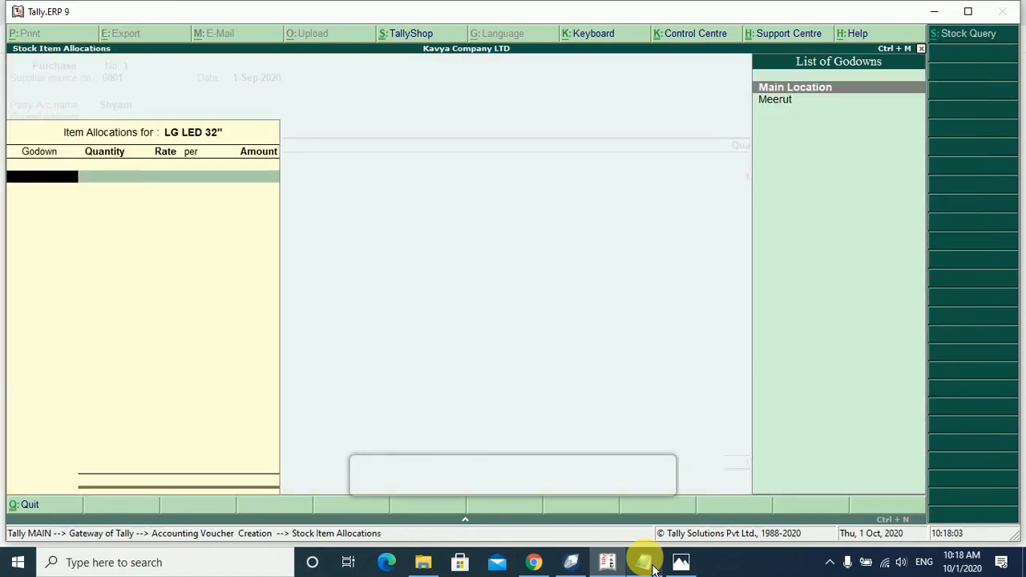
pyautogui.press('Return')
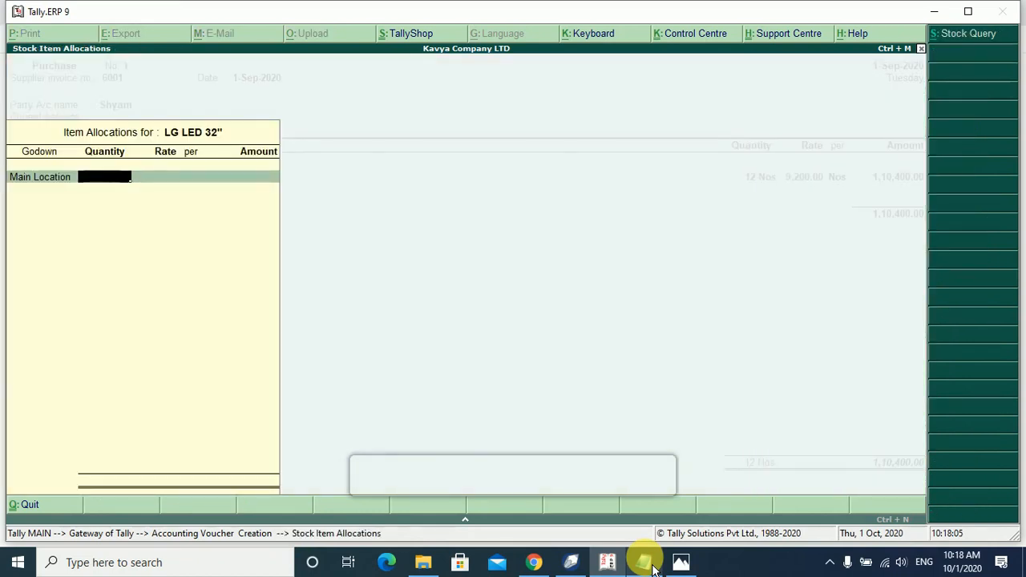
pyautogui.write('5')
pyautogui.press('Return')
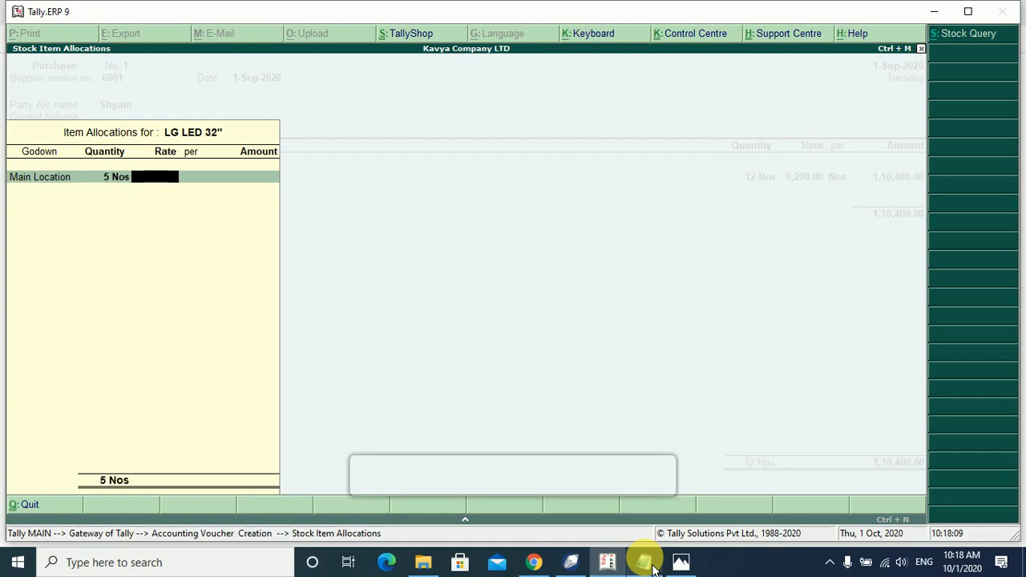
pyautogui.write('9,35')
pyautogui.write('0')
pyautogui.press('Return')
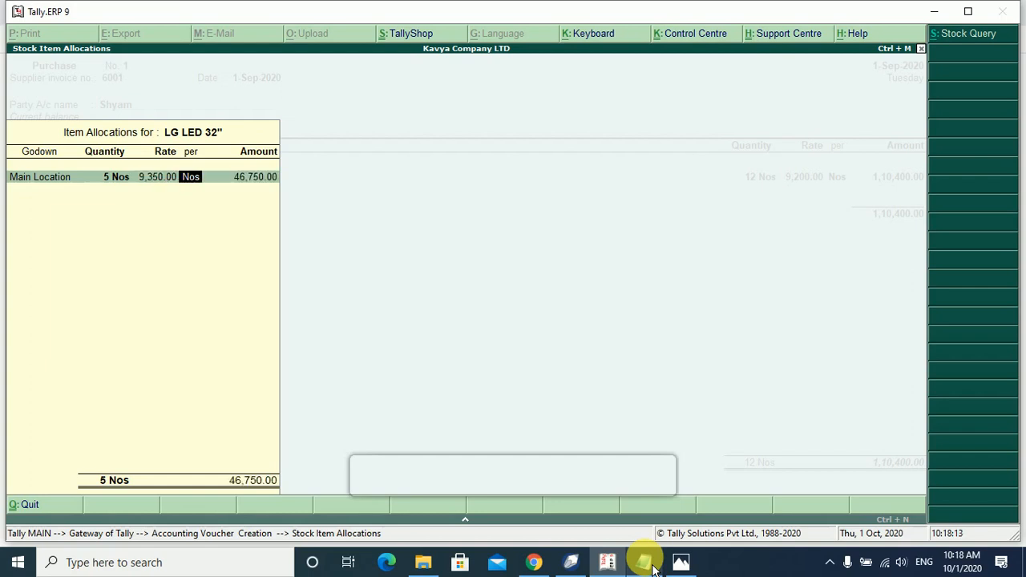
pyautogui.press('Return')
pyautogui.press('Return')
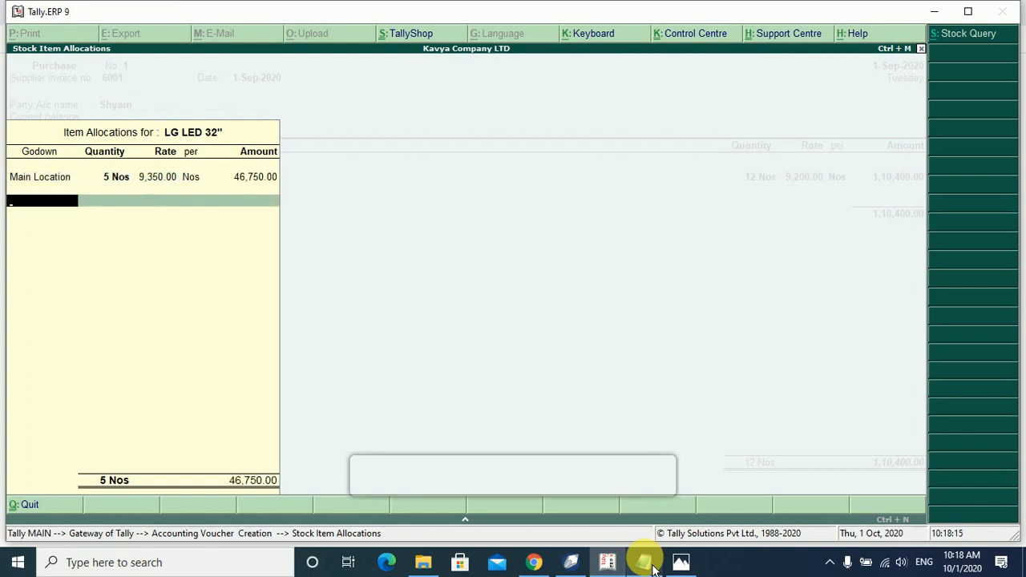
pyautogui.press('Return')
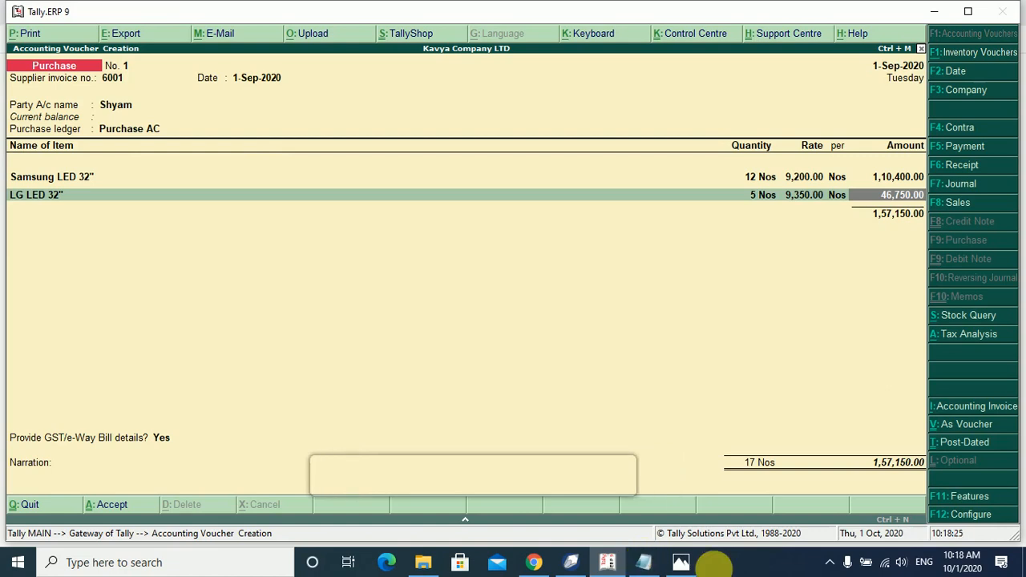
pyautogui.press('Return')
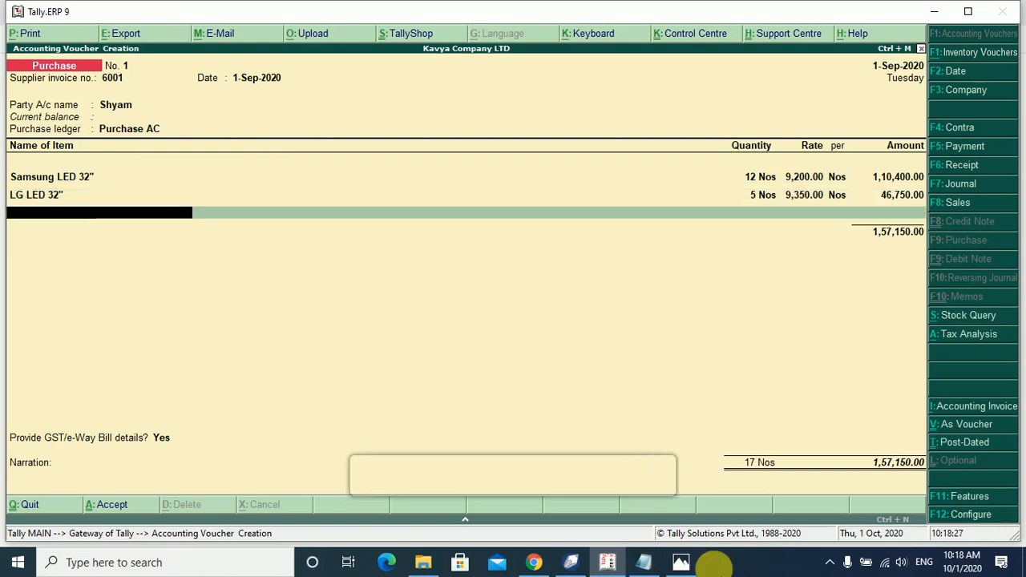
# Add Igst of 28,287.00, answer No to GST/e-Way Bill details, and save the voucher.
pyautogui.press('Return')
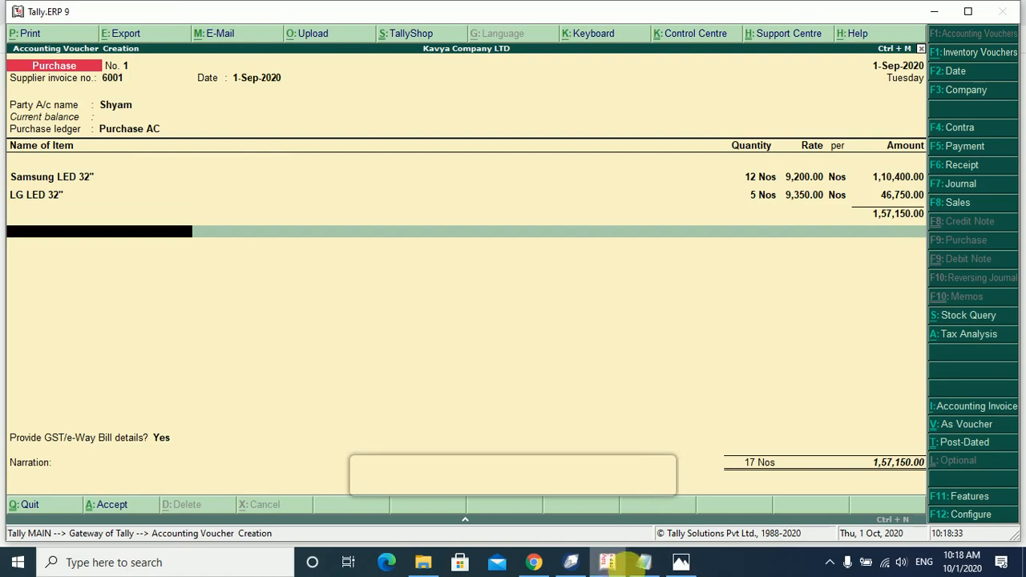
pyautogui.click(645, 563)
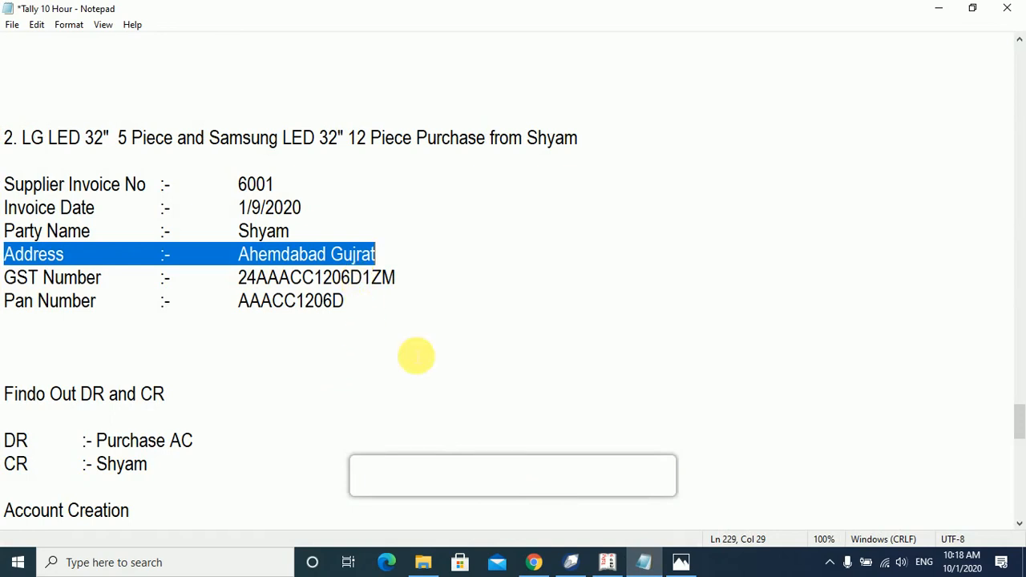
pyautogui.click(644, 564)
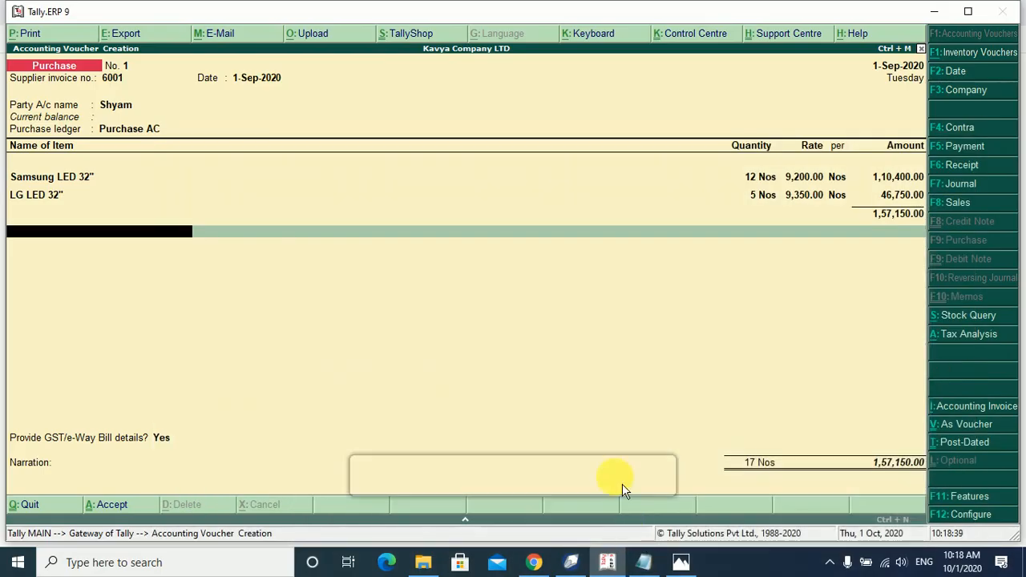
pyautogui.press('Return')
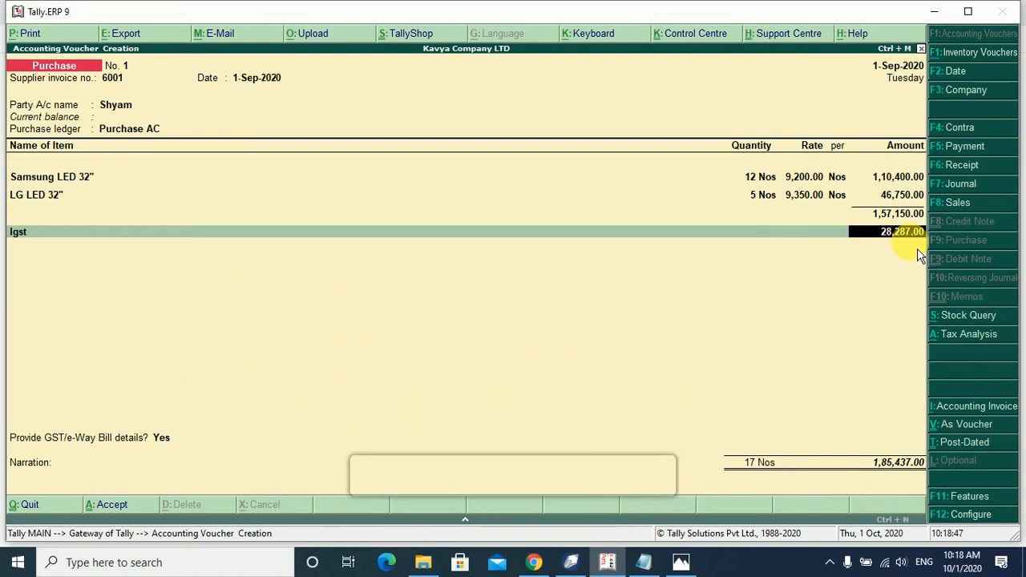
pyautogui.press('Return')
pyautogui.press('Return')
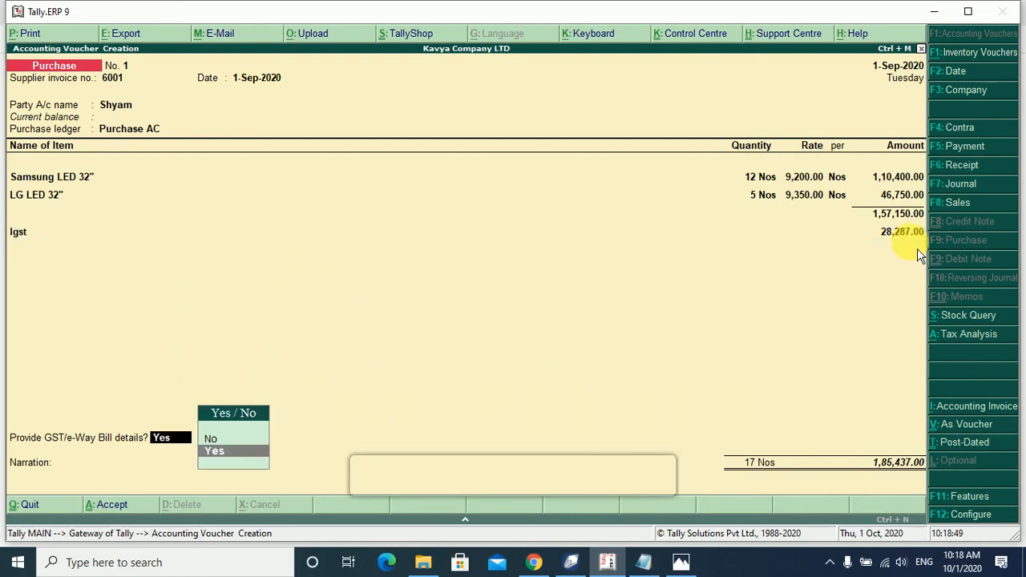
pyautogui.press('Up')
pyautogui.press('Return')
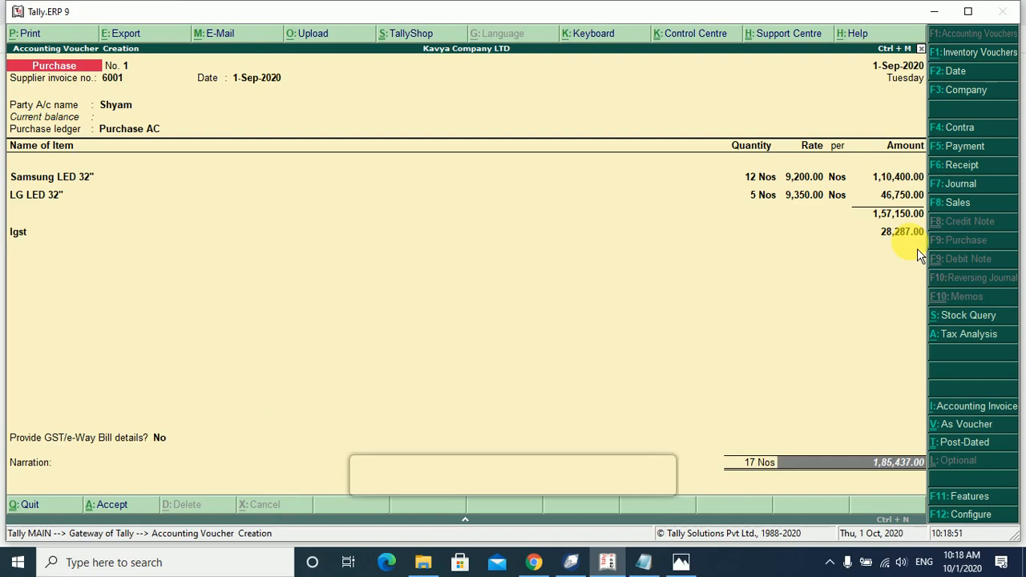
pyautogui.press('Return')
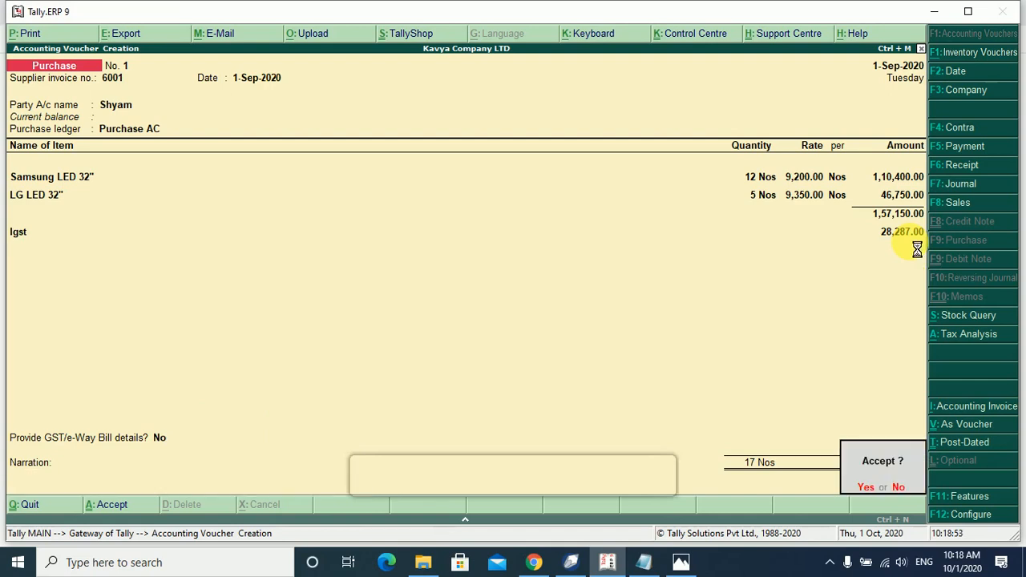
pyautogui.press('y')
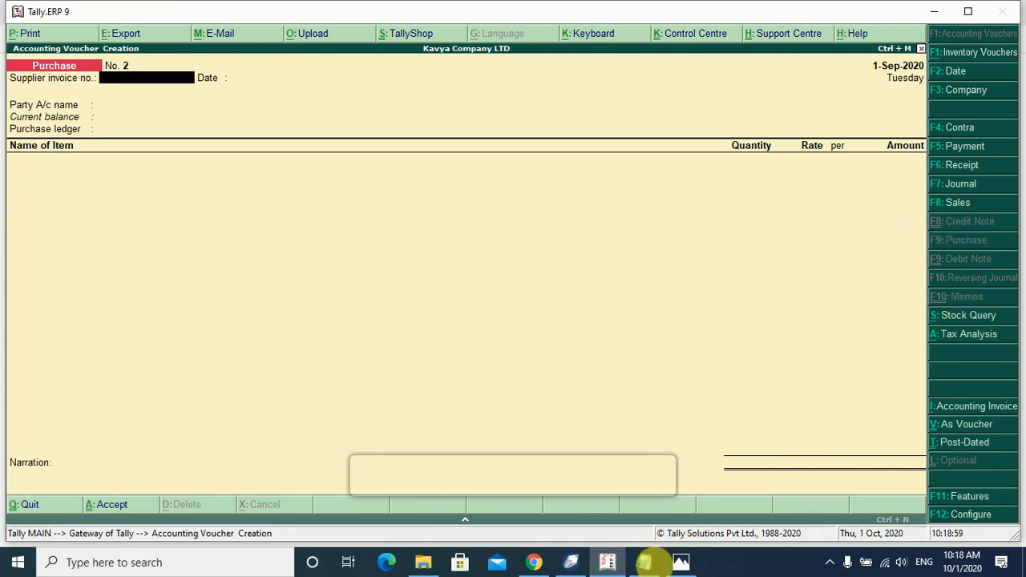
pyautogui.click(644, 562)
pyautogui.scroll(-4, 234, 321)
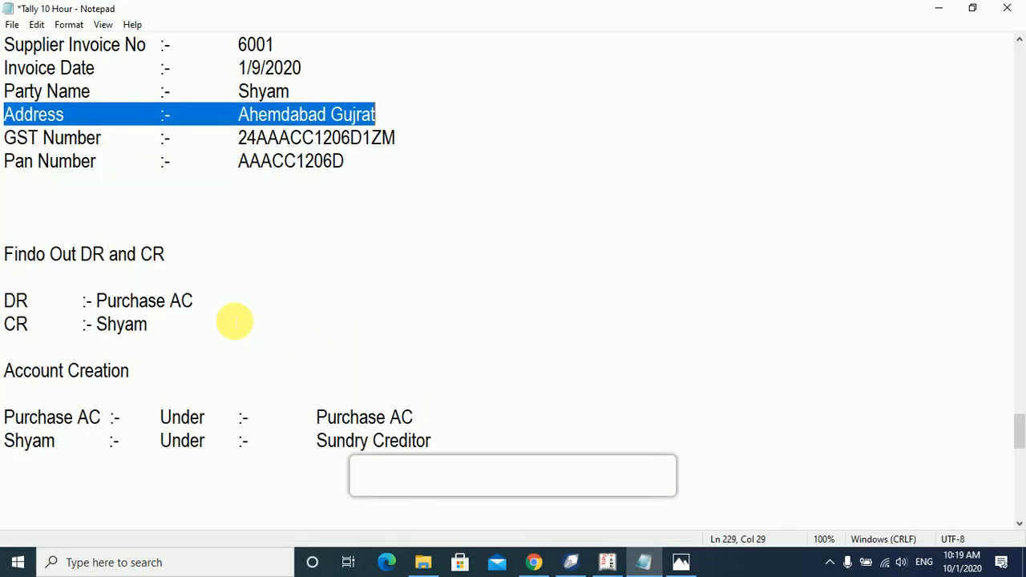
pyautogui.scroll(-4, 233, 321)
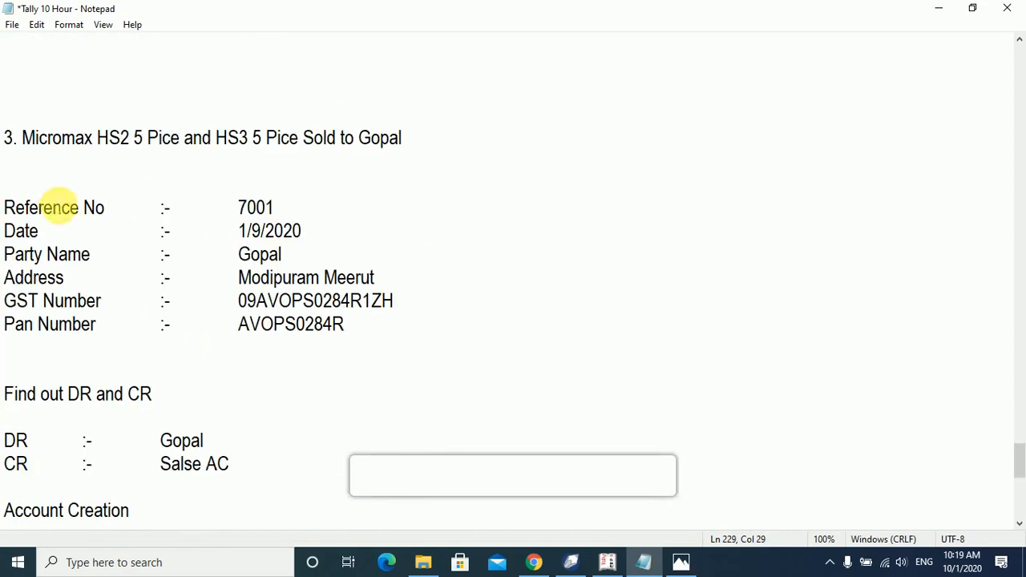
pyautogui.scroll(1, 62, 225)
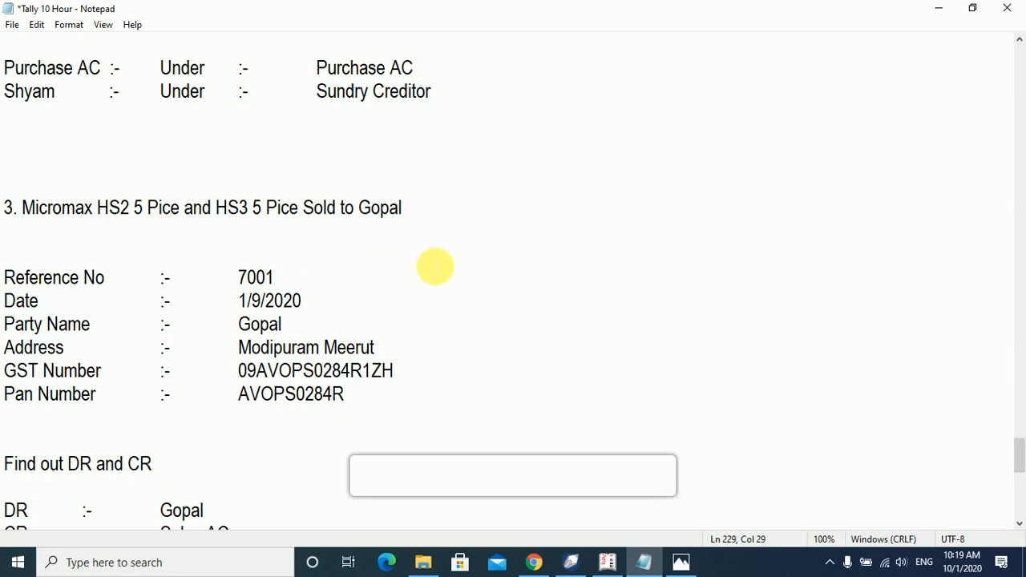
pyautogui.scroll(-2, 411, 297)
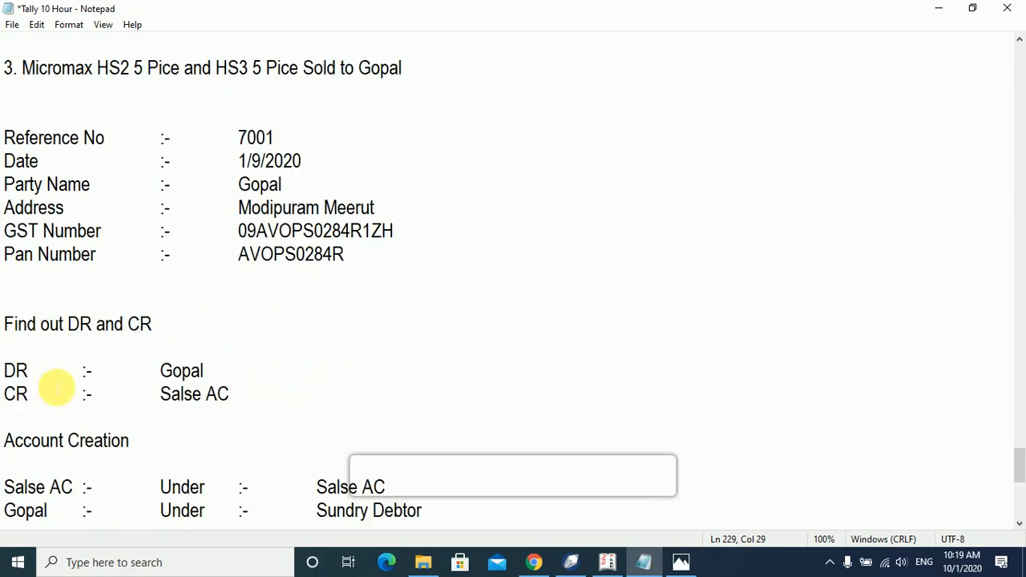
pyautogui.moveTo(205, 370); pyautogui.dragTo(140, 368)
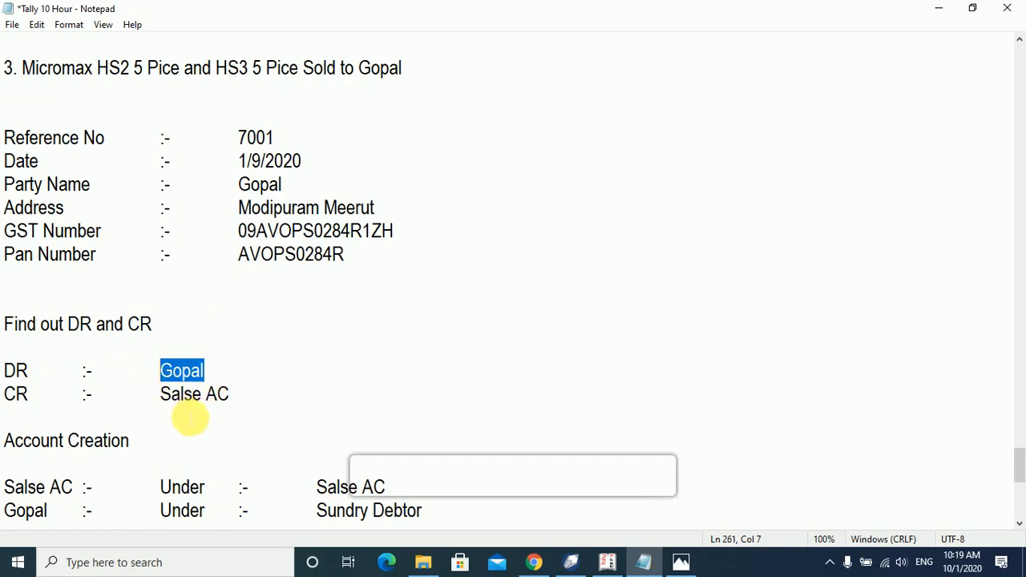
pyautogui.scroll(-1, 225, 433)
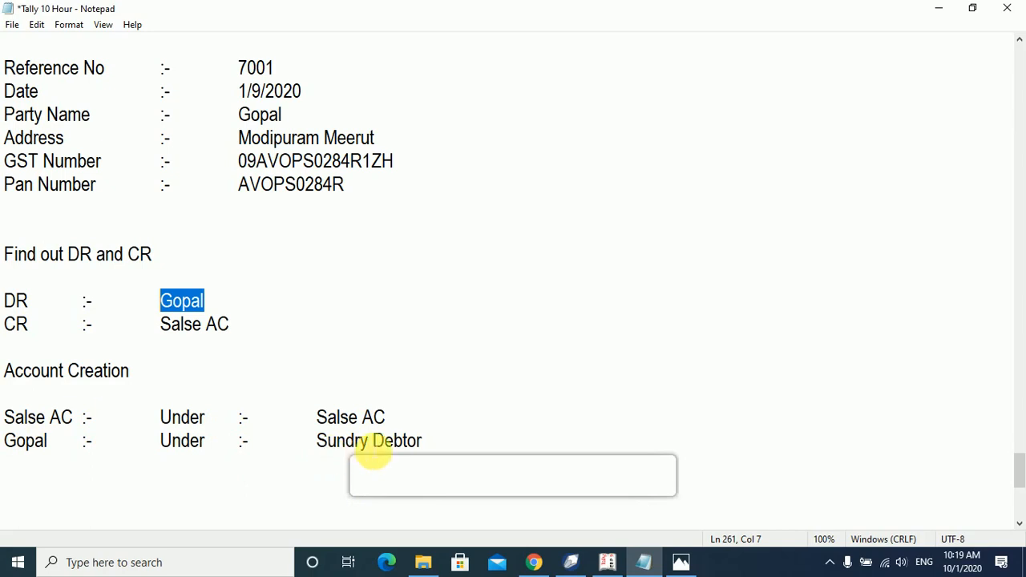
pyautogui.click(654, 566)
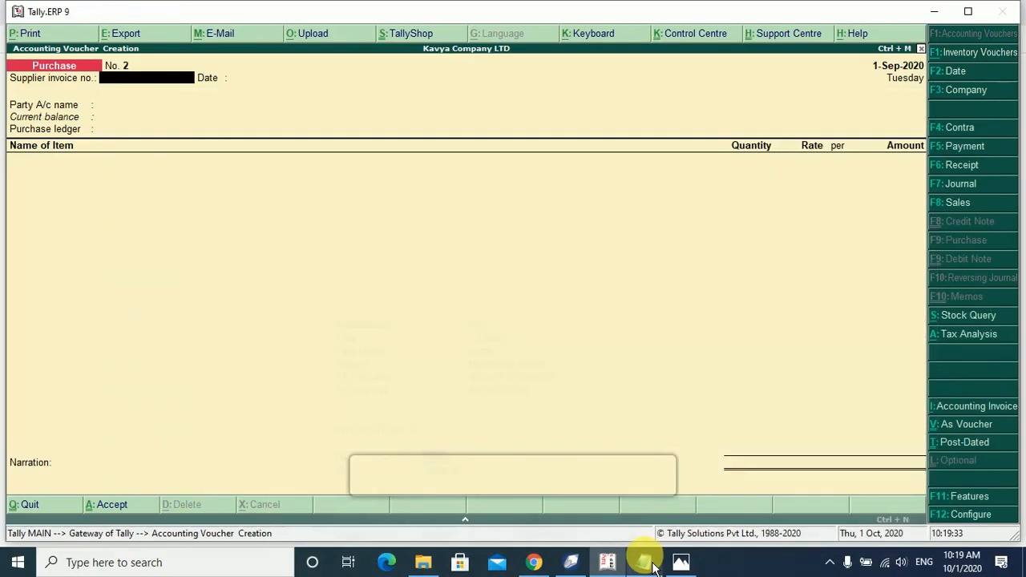
# Leave the purchase voucher and create the Salse Ac ledger under Sales Accounts with Goods supply type.
pyautogui.press('Escape')
pyautogui.press('Return')
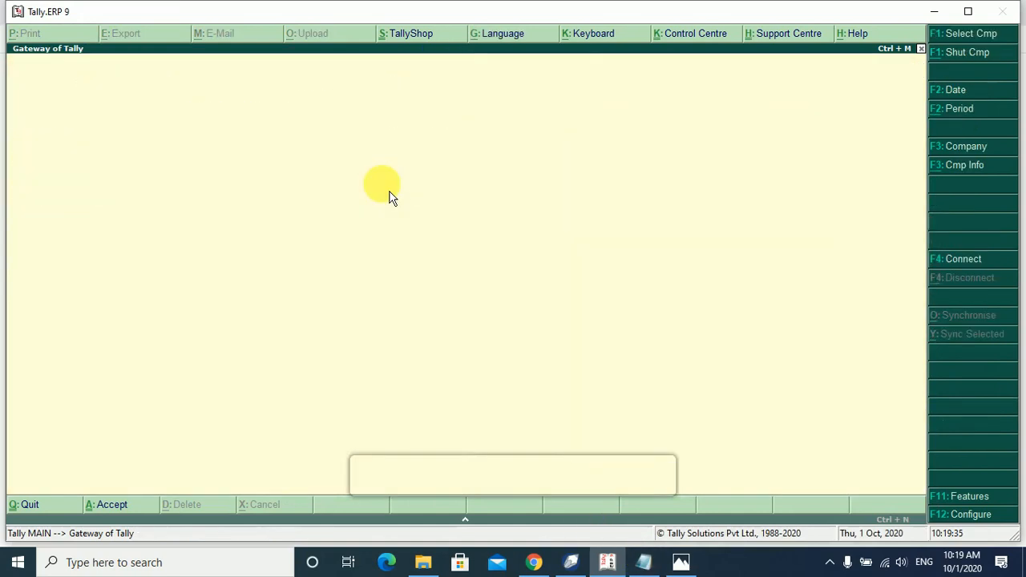
pyautogui.press('Escape')
pyautogui.press('Escape')
pyautogui.press('Return')
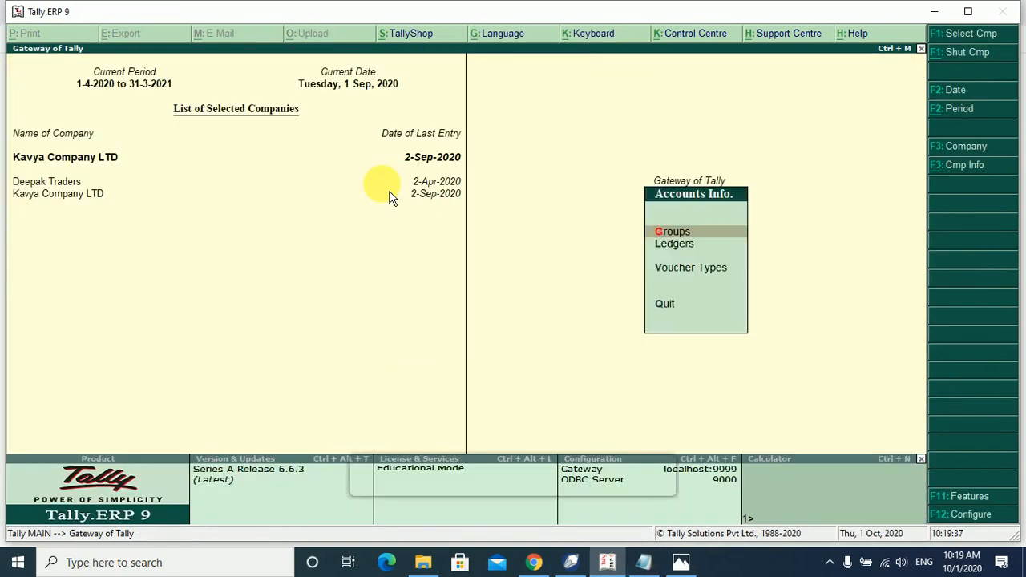
pyautogui.press('l')
pyautogui.press('Return')
pyautogui.write('Salse Ac')
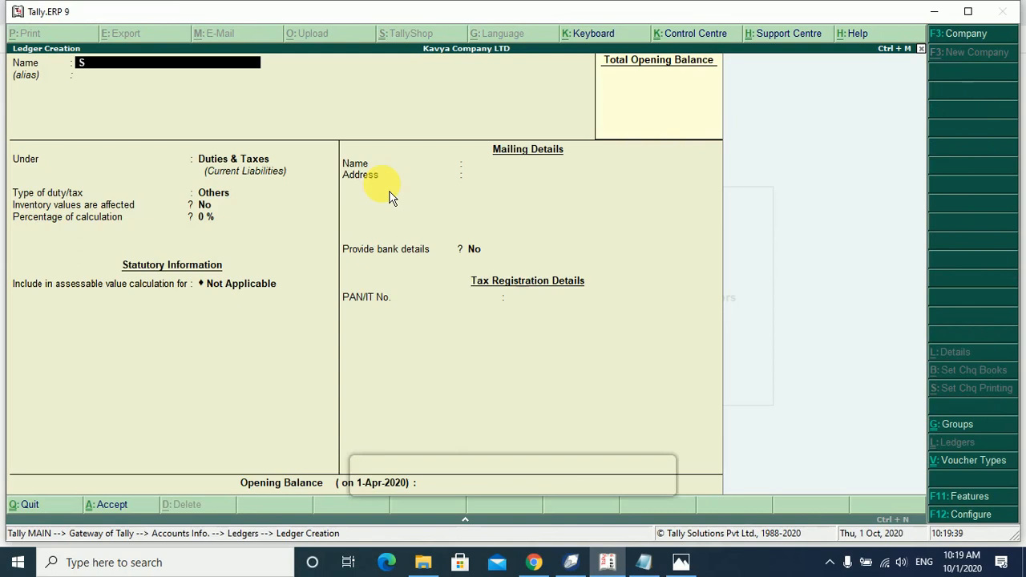
pyautogui.press('Return')
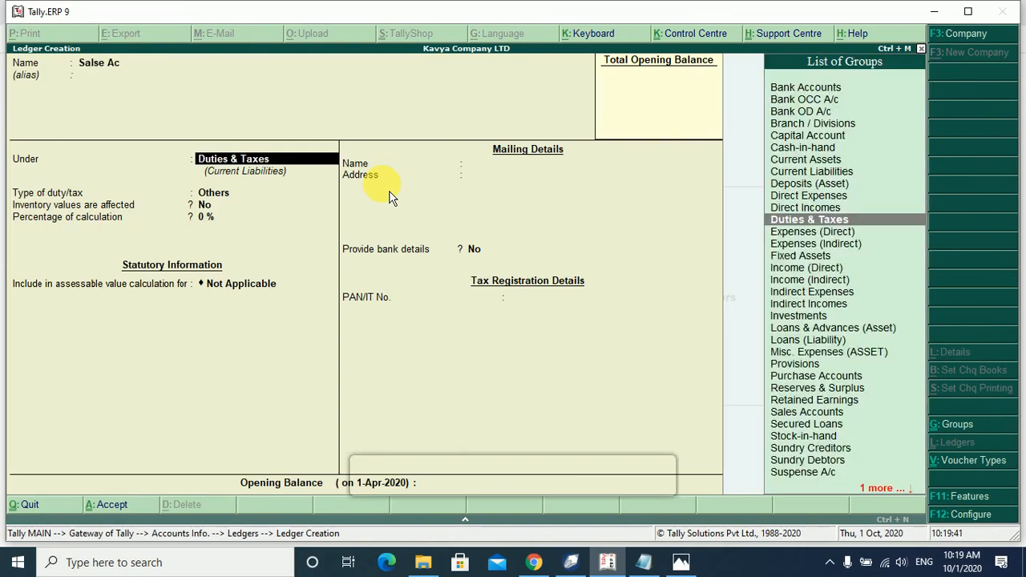
pyautogui.write('Sal')
pyautogui.press('Return')
pyautogui.press('Return')
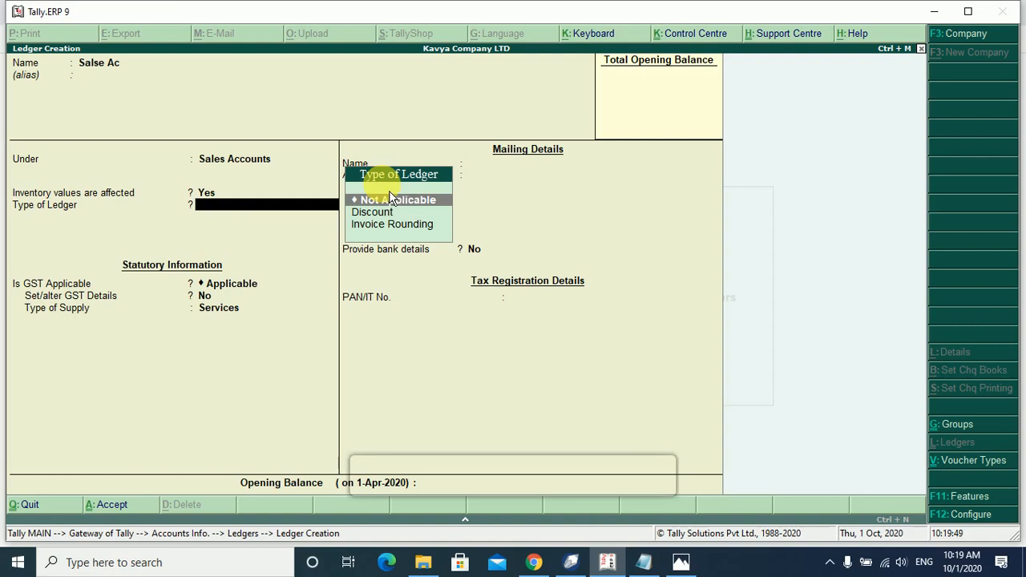
pyautogui.press('Return')
pyautogui.press('Return')
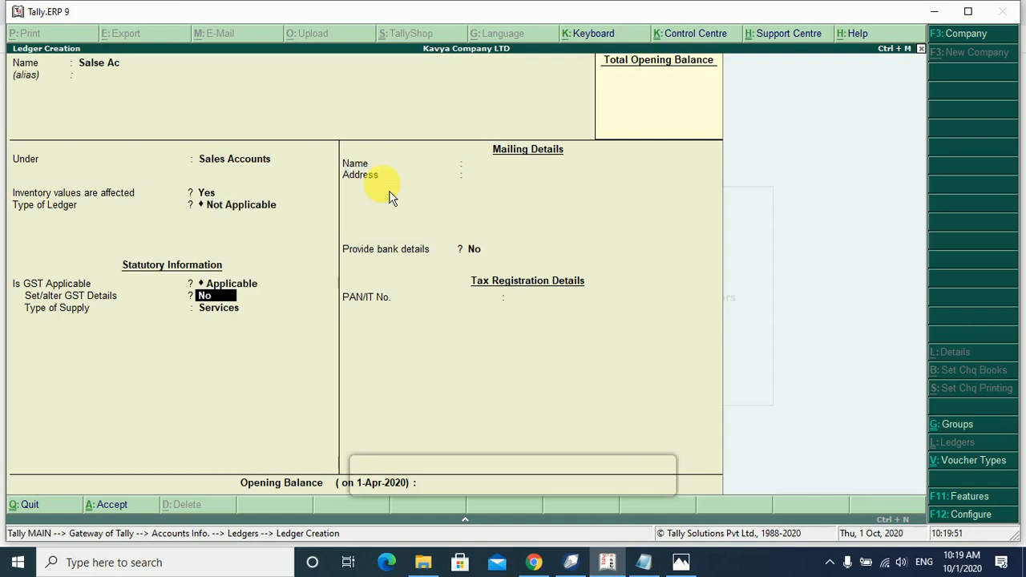
pyautogui.press('Return')
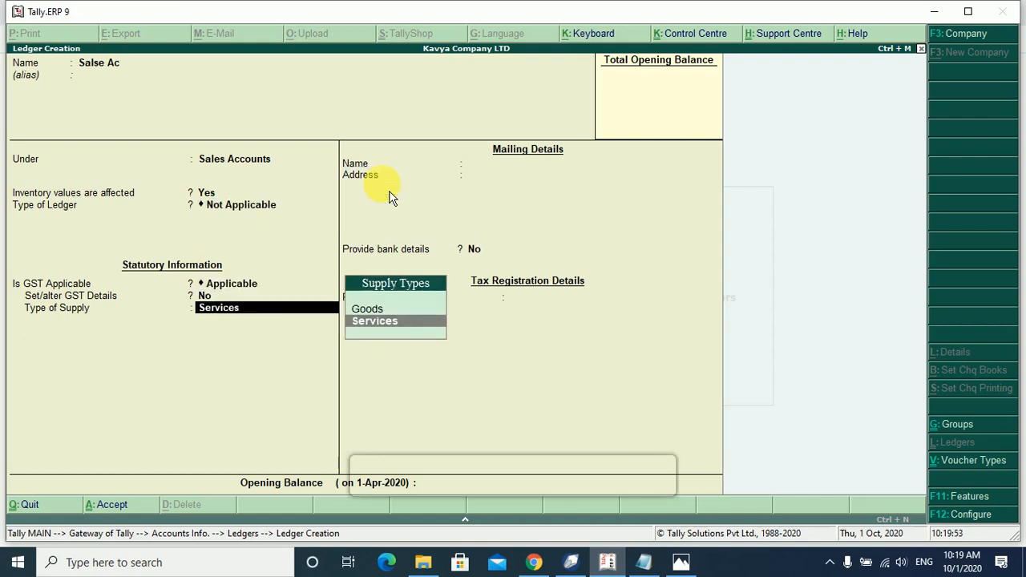
pyautogui.press('Up')
pyautogui.press('Return')
pyautogui.press('Return')
pyautogui.press('Return')
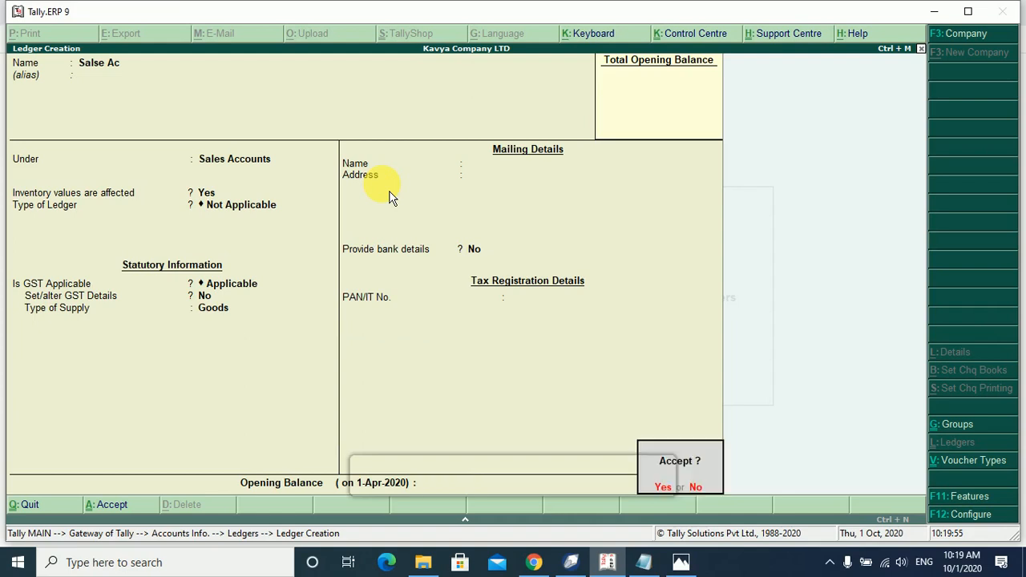
# Create the Round of Salse ledger as Invoice Rounding with Normal Rounding, limit 1.
pyautogui.press('Return')
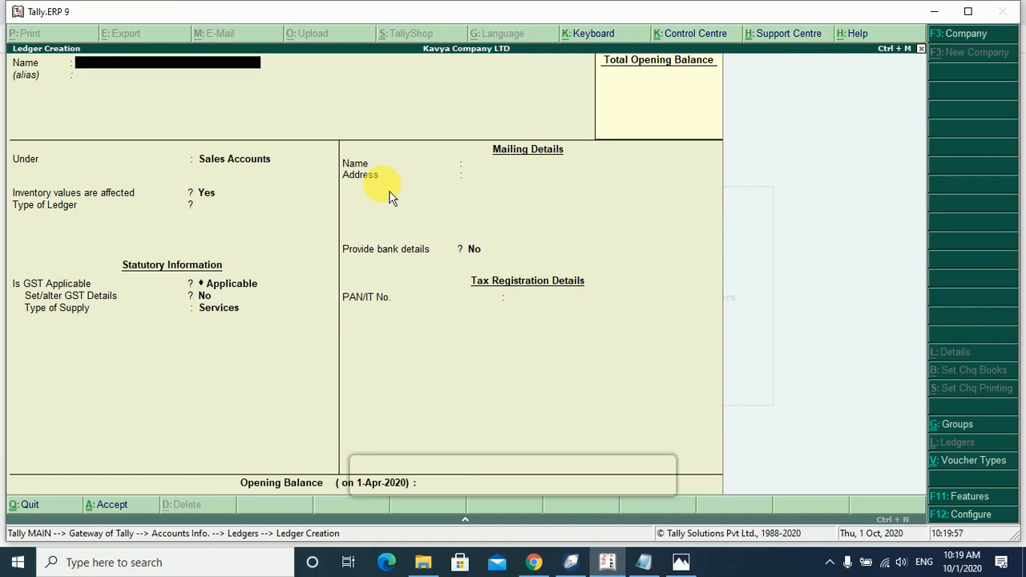
pyautogui.write('Round of Salse')
pyautogui.press('Return')
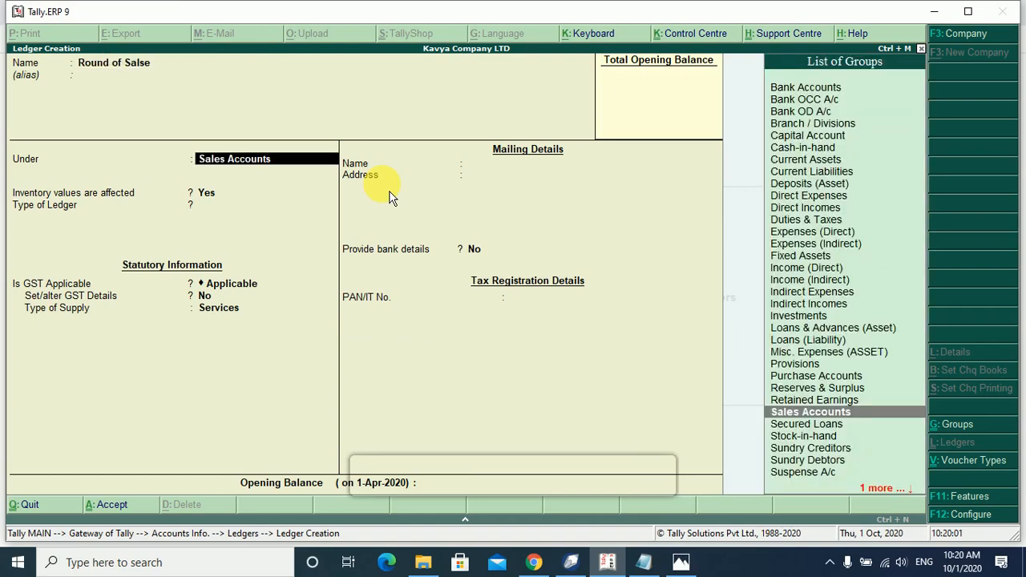
pyautogui.press('Return')
pyautogui.press('Return')
pyautogui.press('Down')
pyautogui.press('Down')
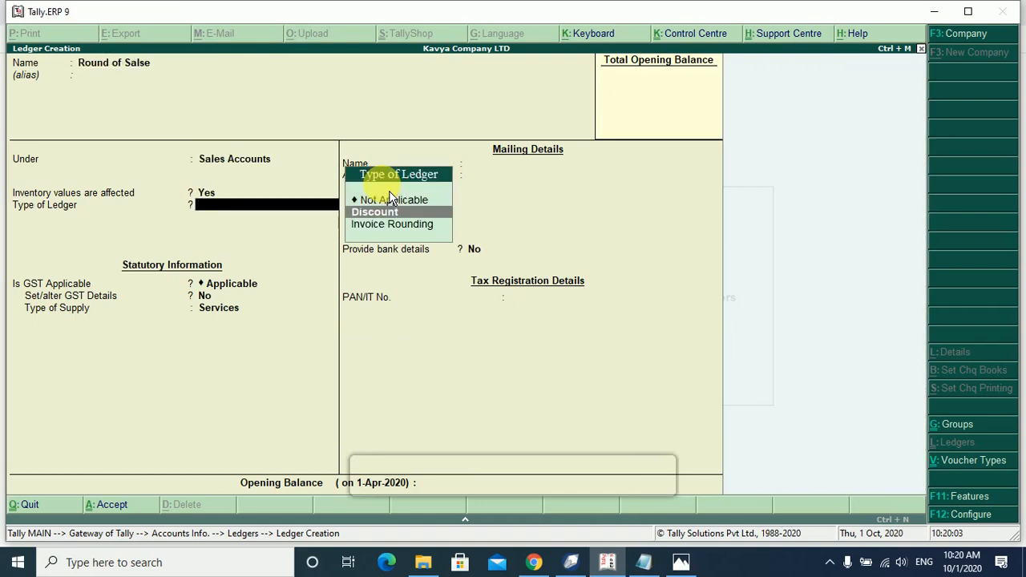
pyautogui.press('Return')
pyautogui.press('Return')
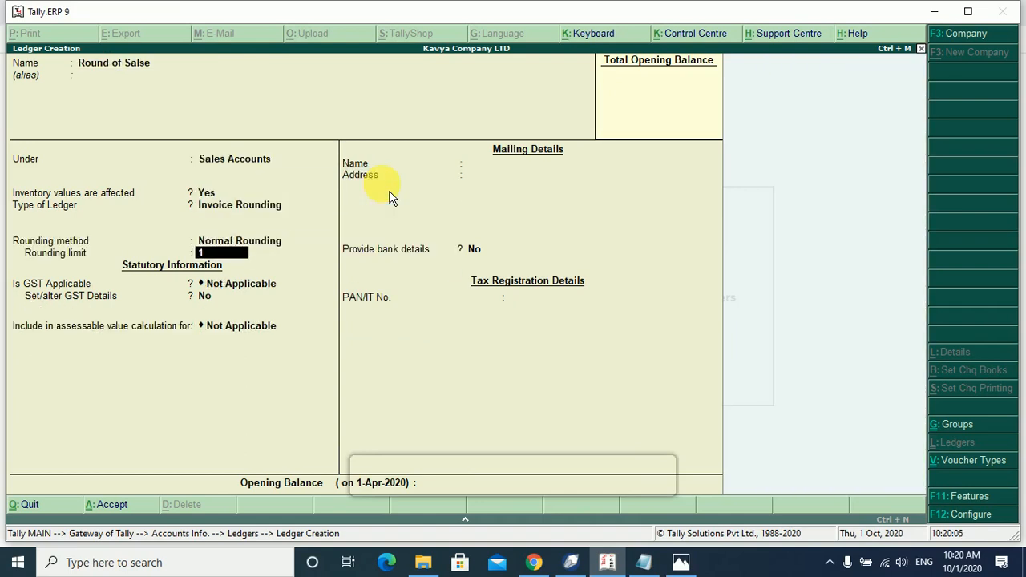
pyautogui.press('Return')
pyautogui.press('Return')
pyautogui.press('Return')
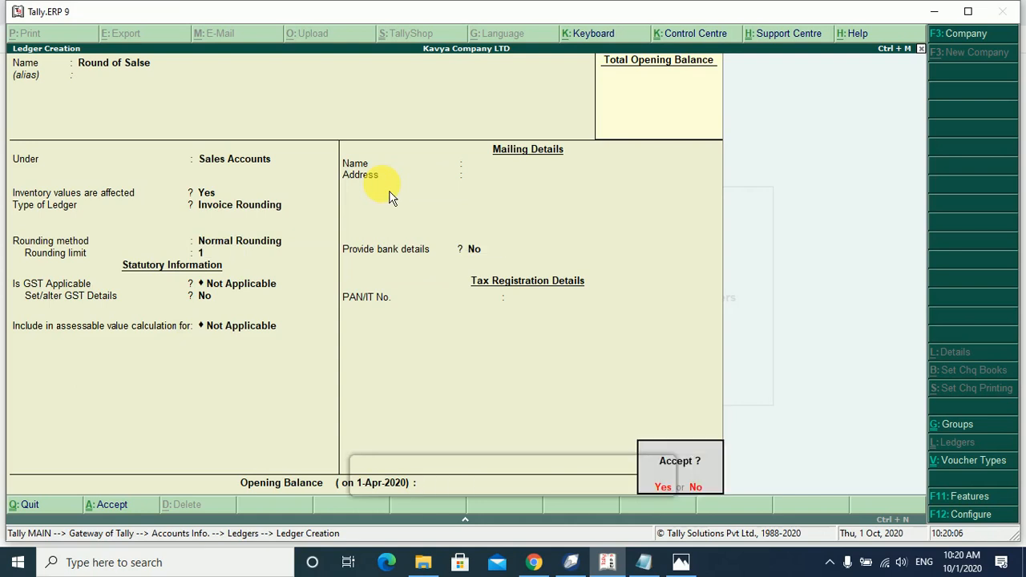
pyautogui.press('Return')
pyautogui.write('Gopal')
pyautogui.press('Return')
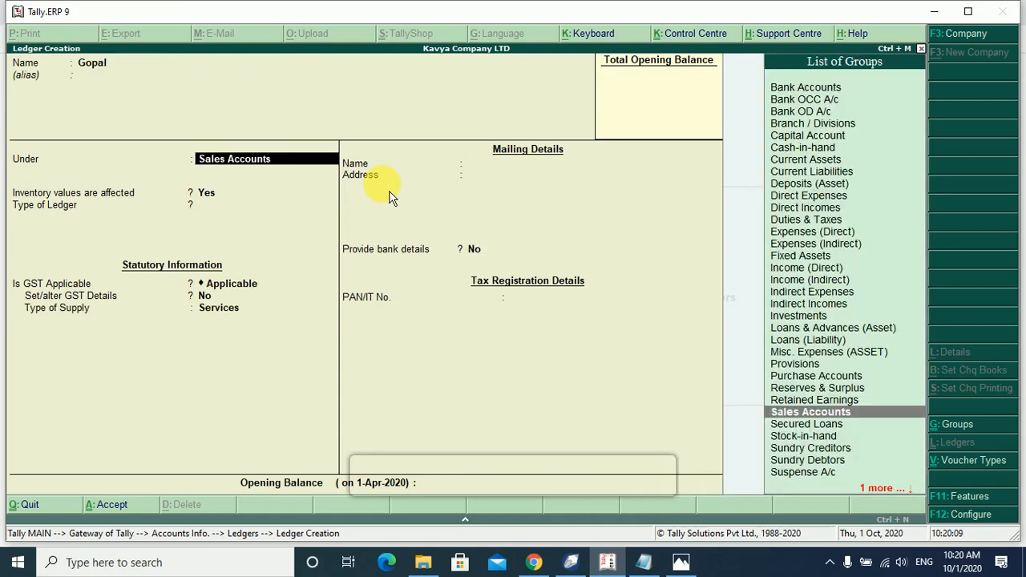
# Put the new customer ledger under Sundry Debtors, with bill-by-bill off and inventory No.
pyautogui.write('Sa')
pyautogui.press('Up')
pyautogui.press('Up')
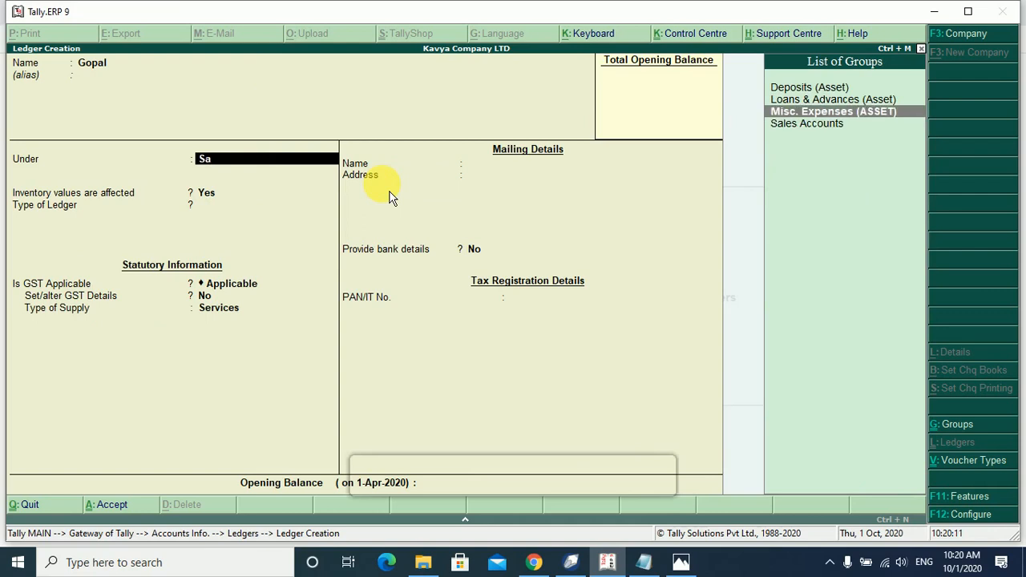
pyautogui.press('BackSpace')
pyautogui.press('BackSpace')
pyautogui.write('Su')
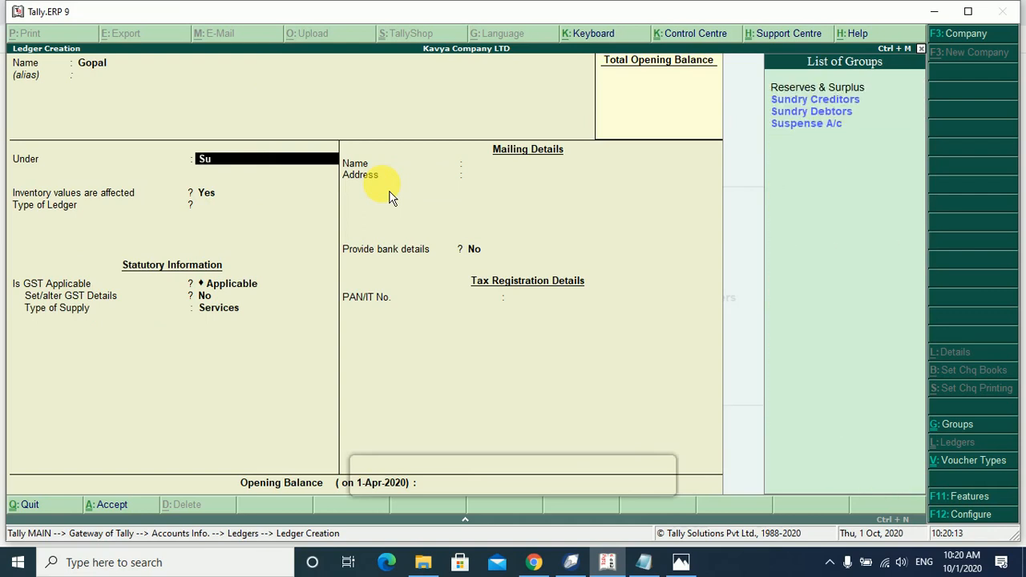
pyautogui.press('Down')
pyautogui.press('Down')
pyautogui.press('Return')
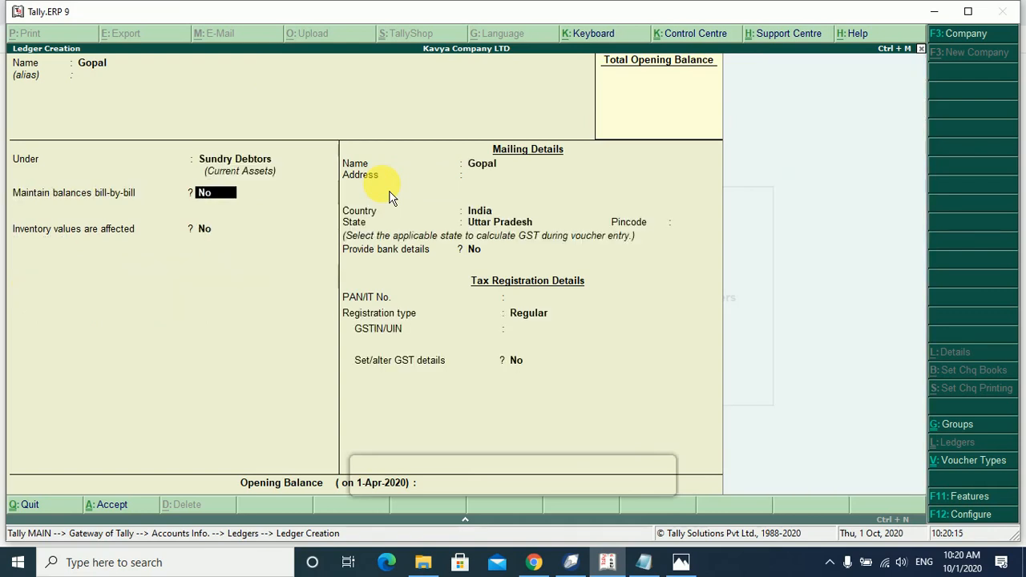
pyautogui.press('Return')
pyautogui.press('Return')
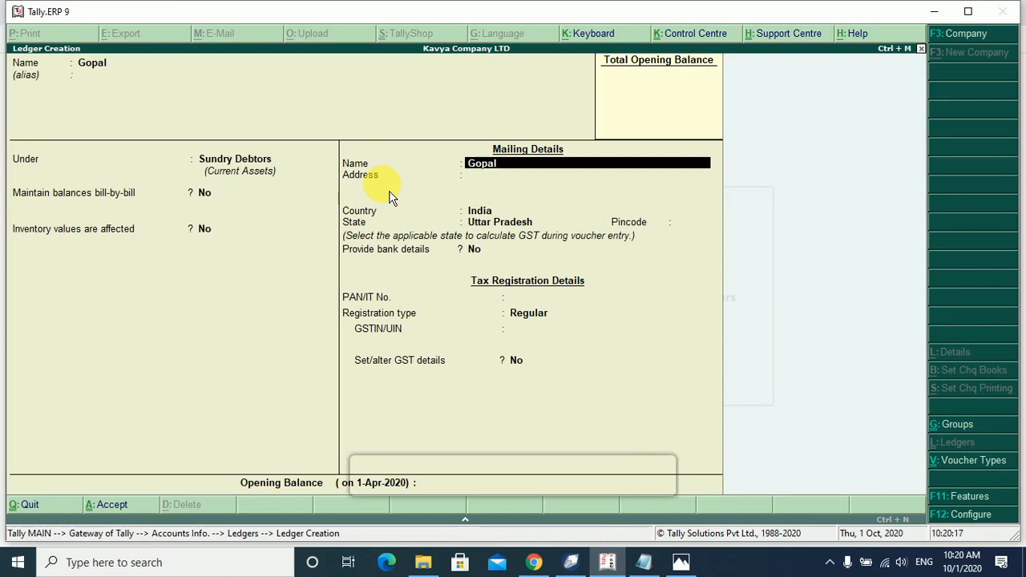
pyautogui.press('Return')
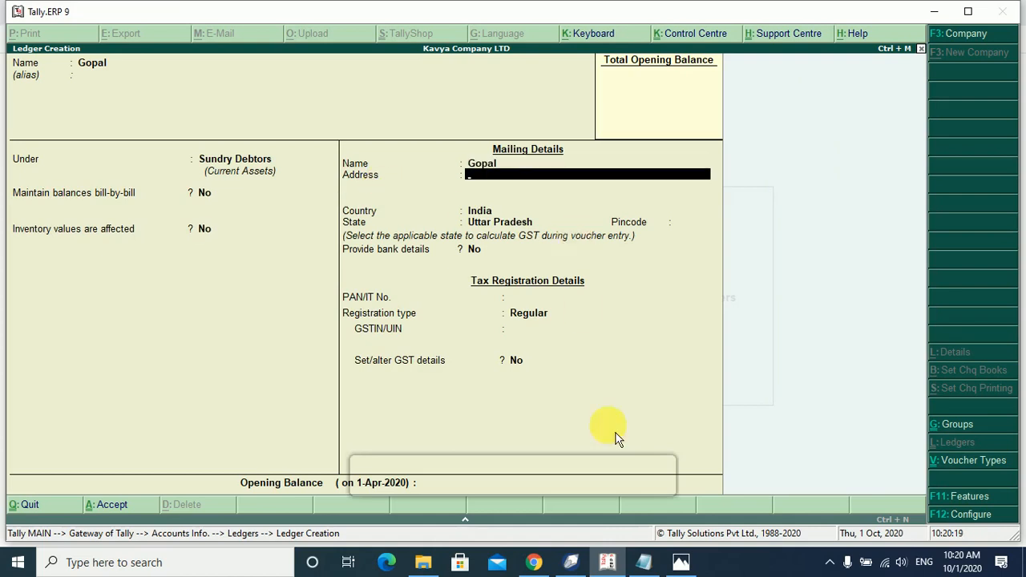
pyautogui.click(643, 562)
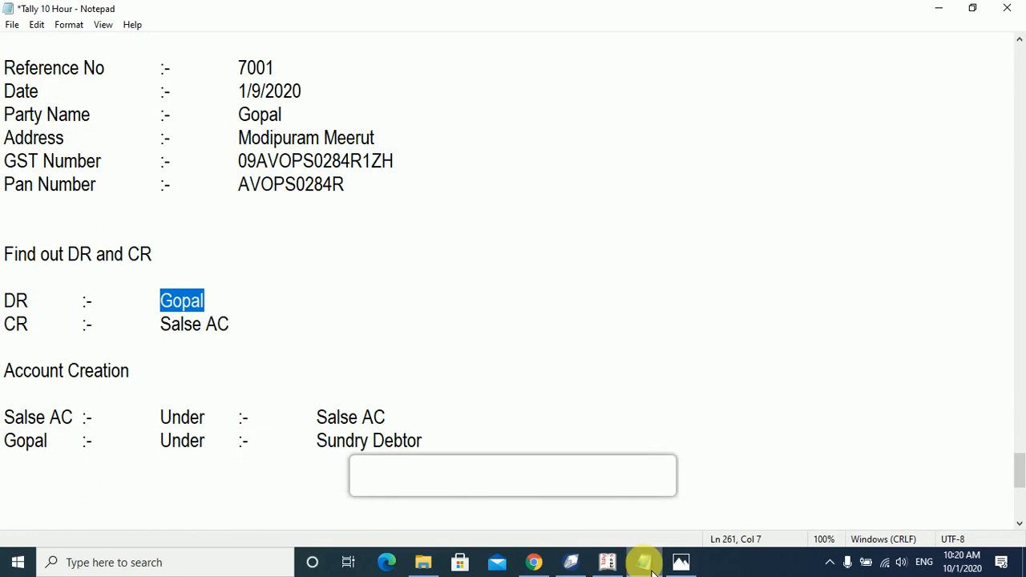
# Read the customer's details higher up in the Notepad notes, then go back to the ledger form.
pyautogui.scroll(2, 286, 233)
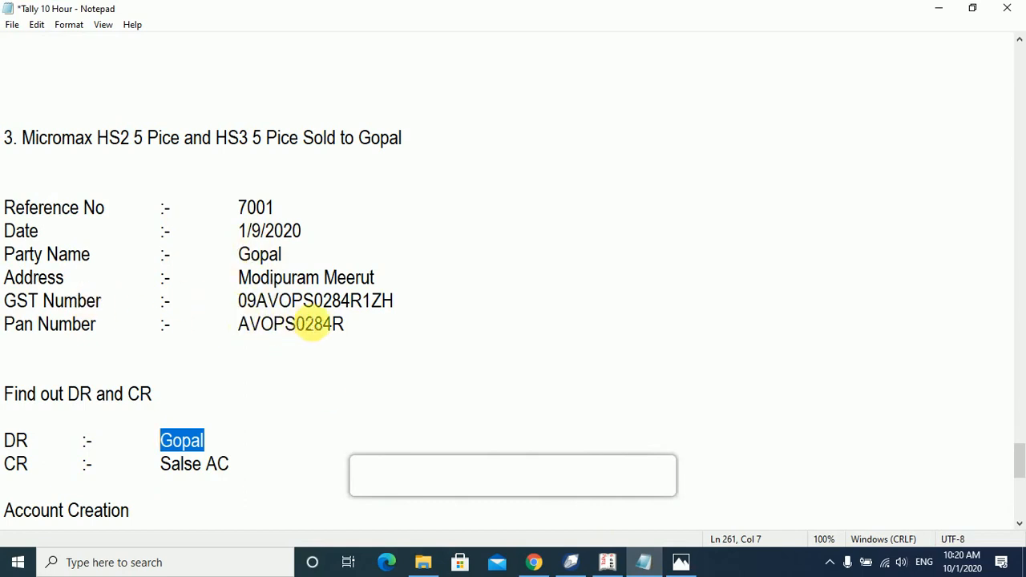
pyautogui.click(646, 562)
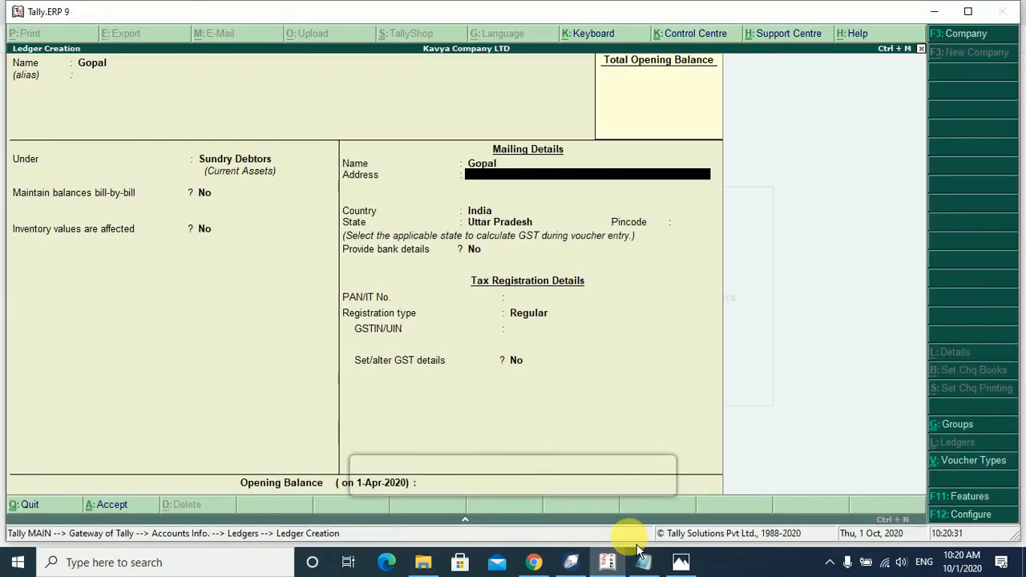
# Fill in the customer's address lines and set the state to Uttar Pradesh.
pyautogui.write('Modipura')
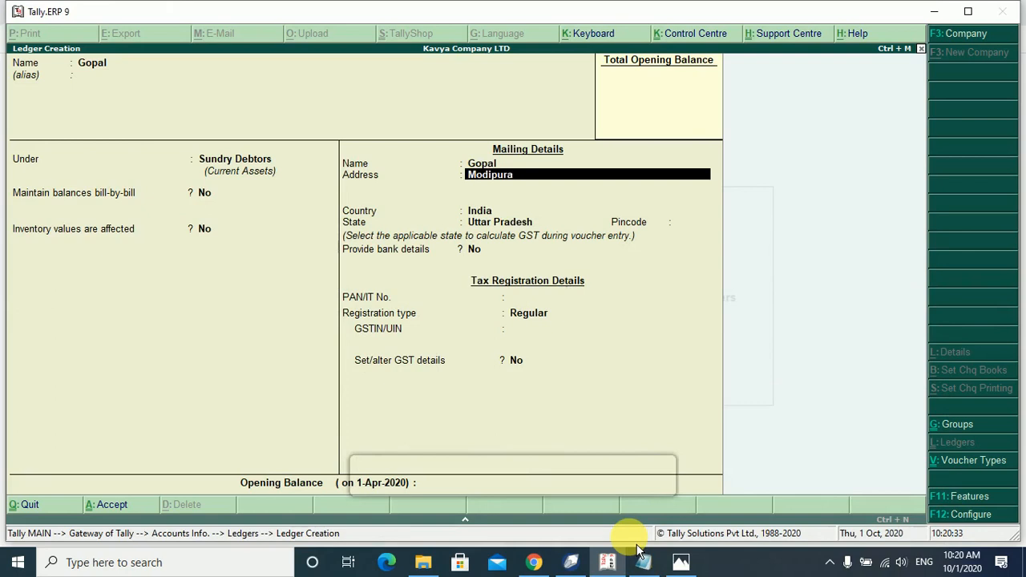
pyautogui.press('BackSpace')
pyautogui.press('BackSpace')
pyautogui.press('BackSpace')
pyautogui.press('BackSpace')
pyautogui.press('BackSpace')
pyautogui.press('BackSpace')
pyautogui.press('BackSpace')
pyautogui.press('BackSpace')
pyautogui.write('Pallav Puram')
pyautogui.press('Return')
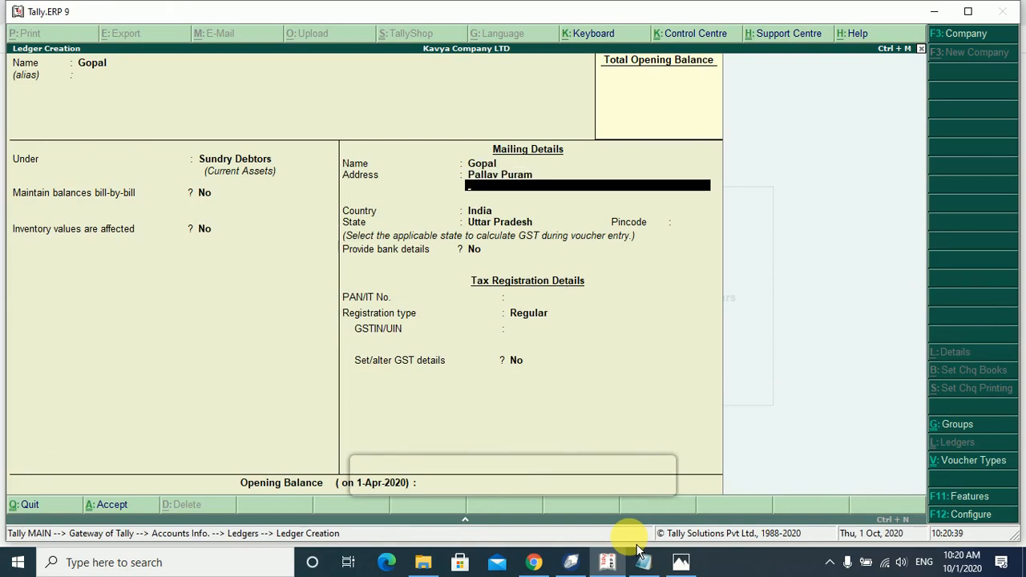
pyautogui.write('Meerut')
pyautogui.press('Return')
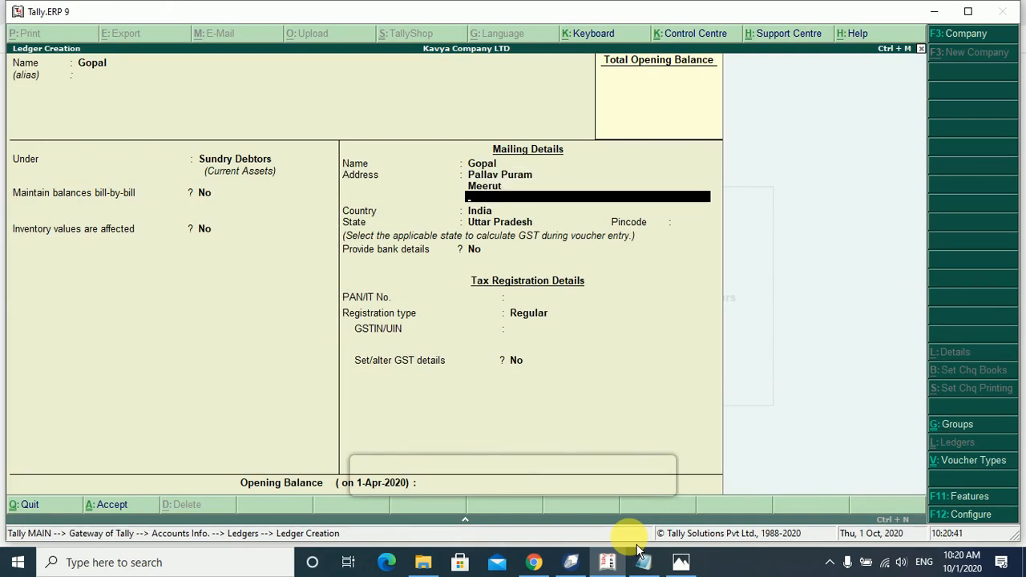
pyautogui.press('Return')
pyautogui.press('Return')
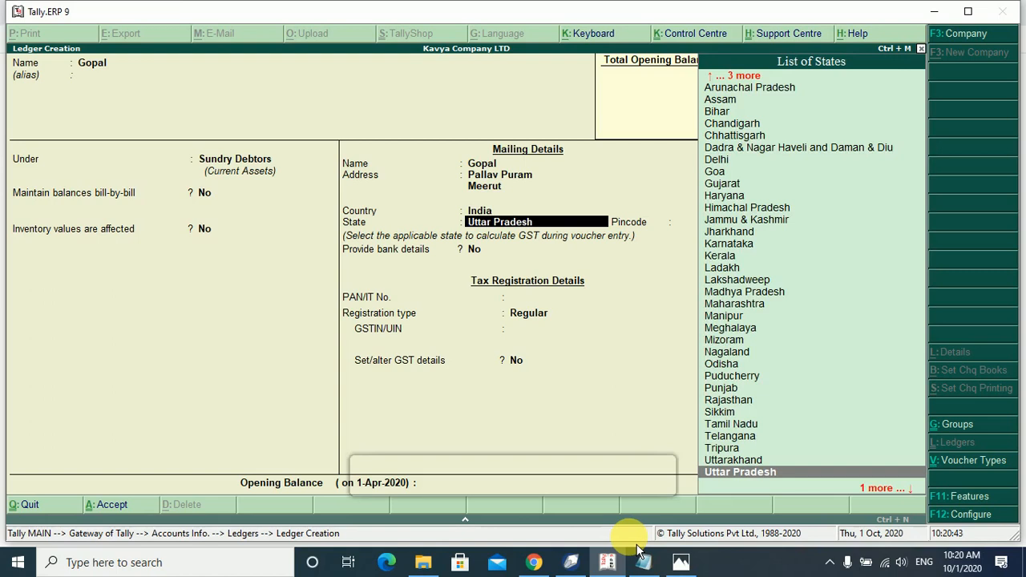
pyautogui.press('Return')
pyautogui.press('Return')
pyautogui.press('Return')
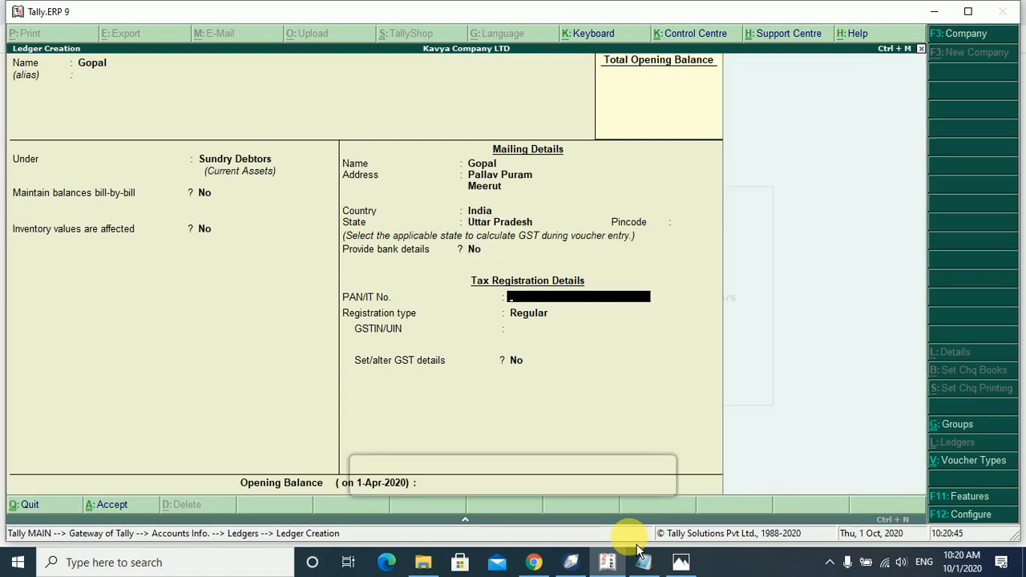
# Enter the customer's PAN, copied from the Notepad notes.
pyautogui.click(646, 561)
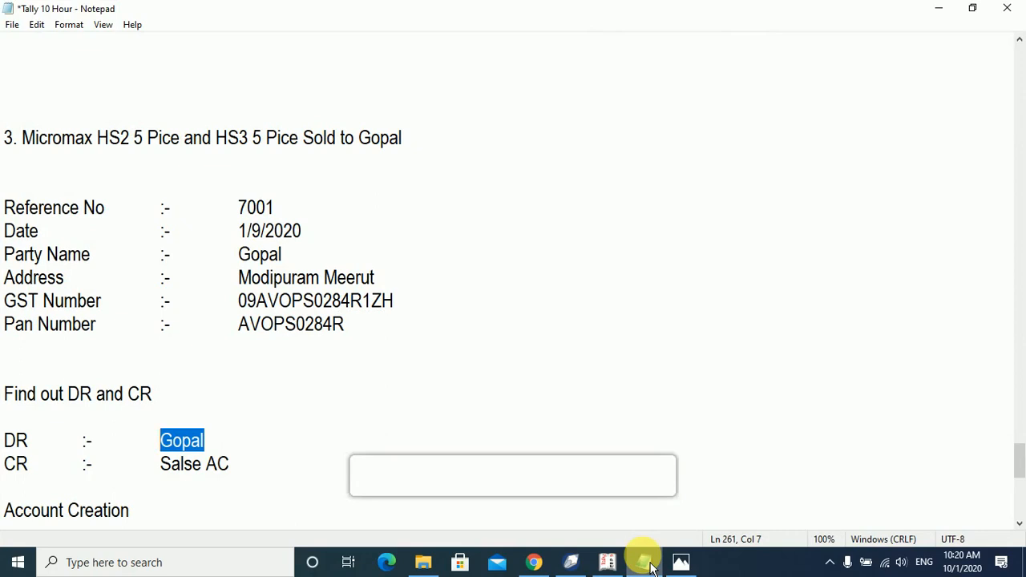
pyautogui.click(649, 564)
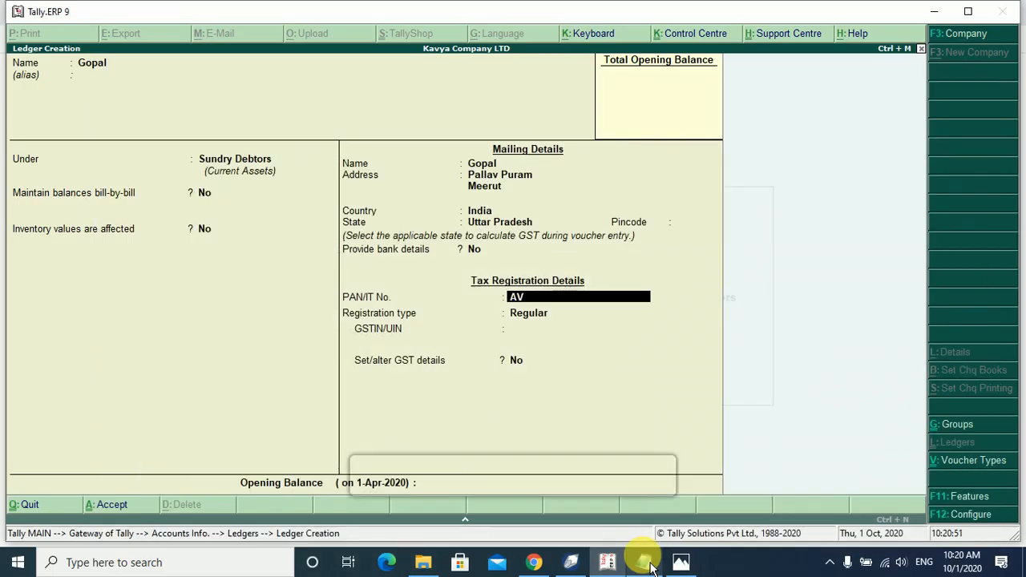
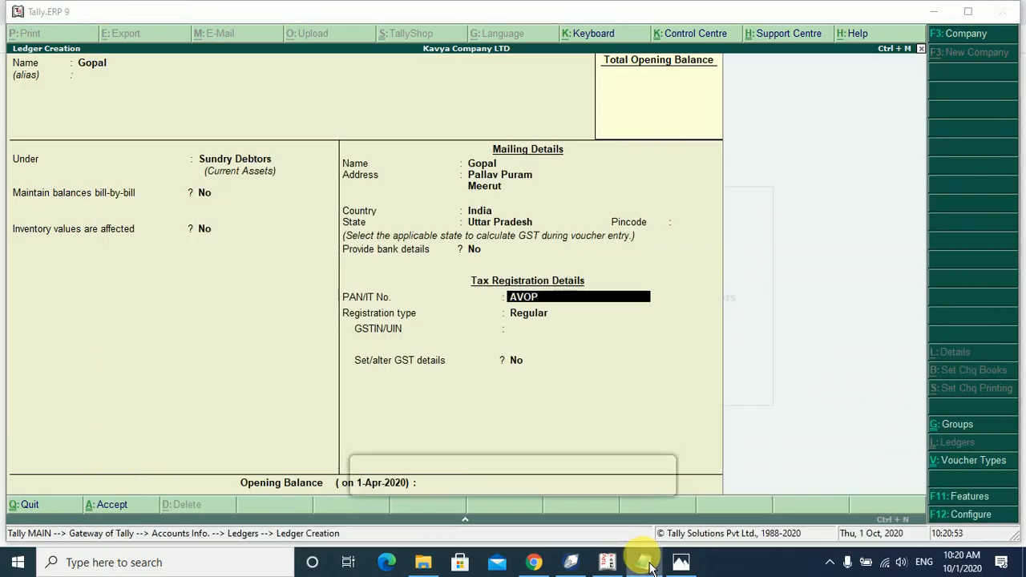
pyautogui.click(650, 564)
pyautogui.click(649, 563)
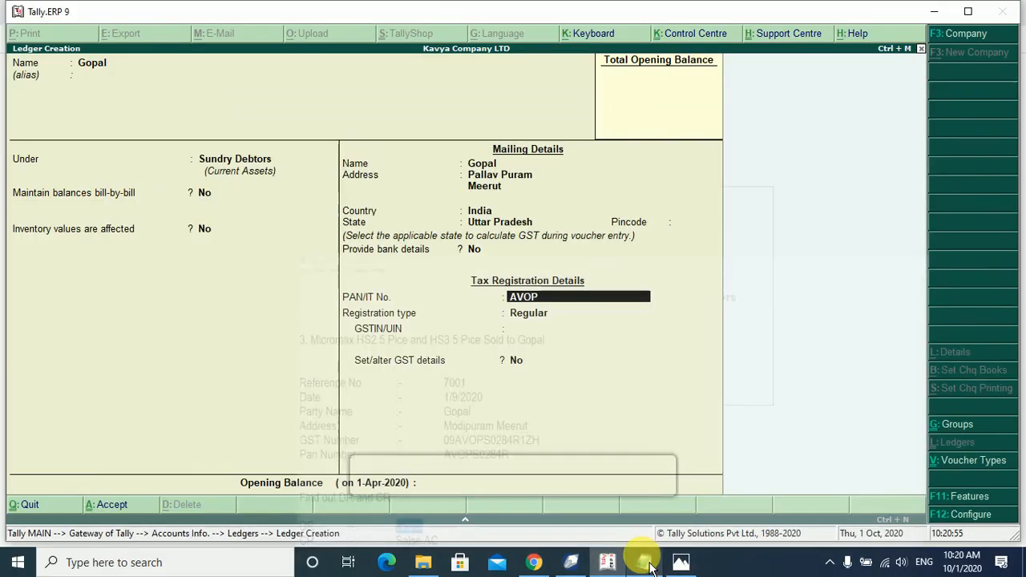
pyautogui.click(650, 564)
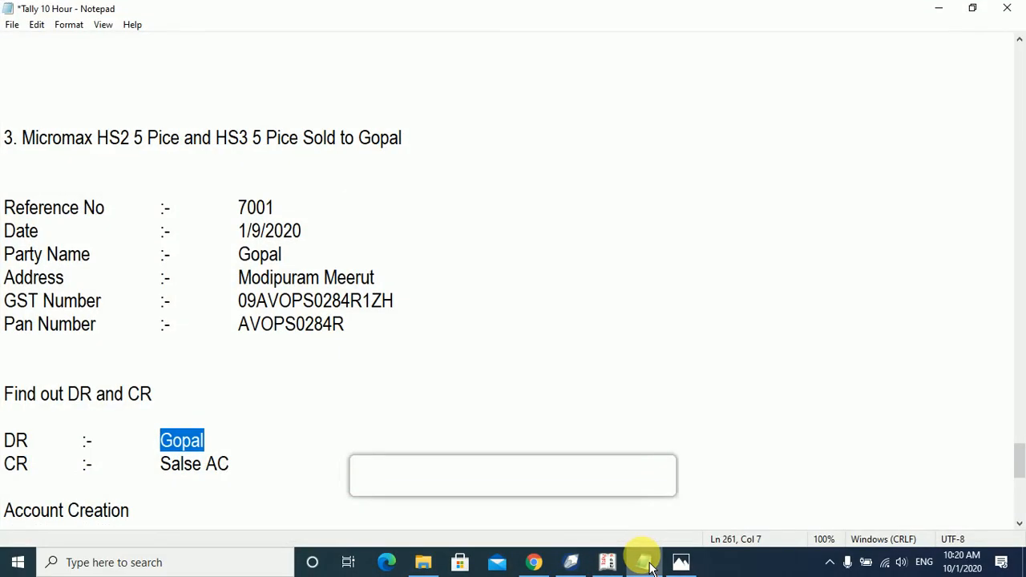
pyautogui.click(649, 564)
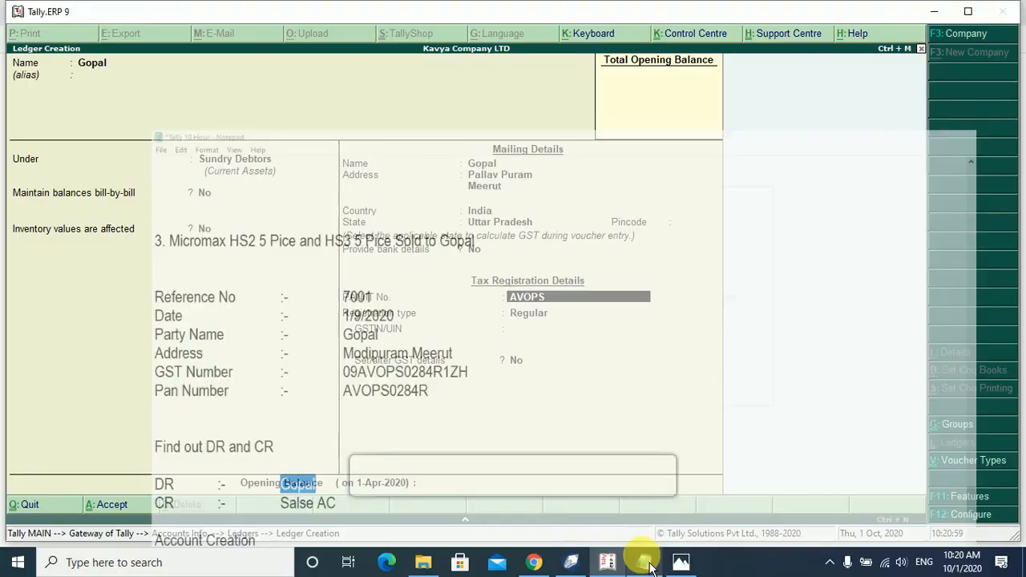
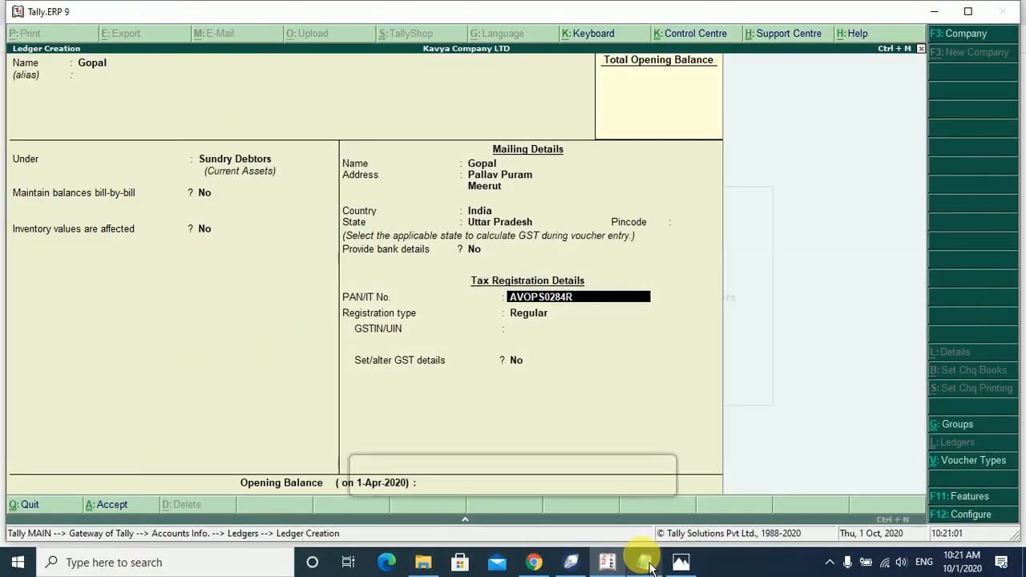
pyautogui.press('Return')
pyautogui.press('Return')
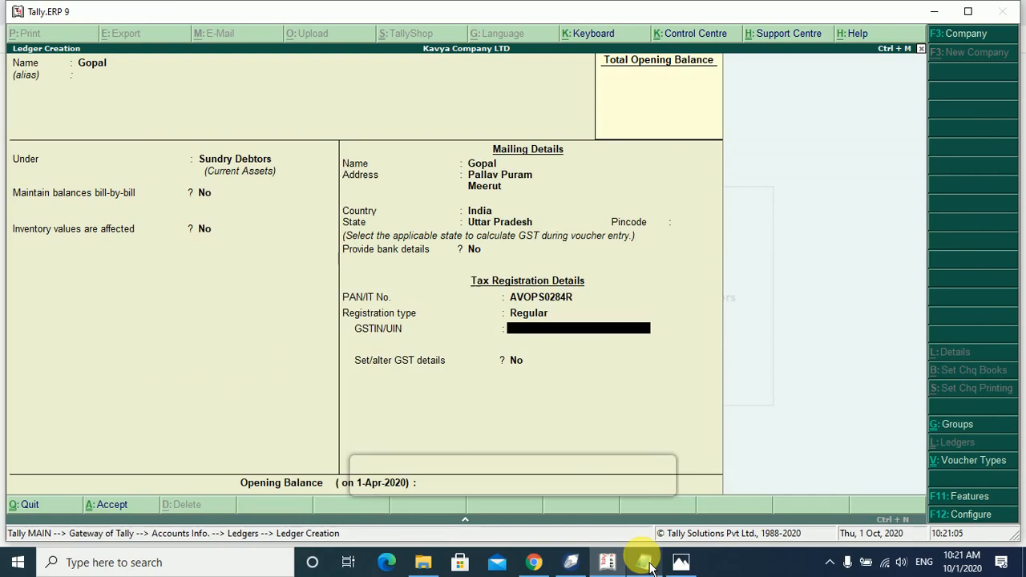
# Enter the customer's GSTIN from the notes and finish the ledger without an opening balance.
pyautogui.click(650, 563)
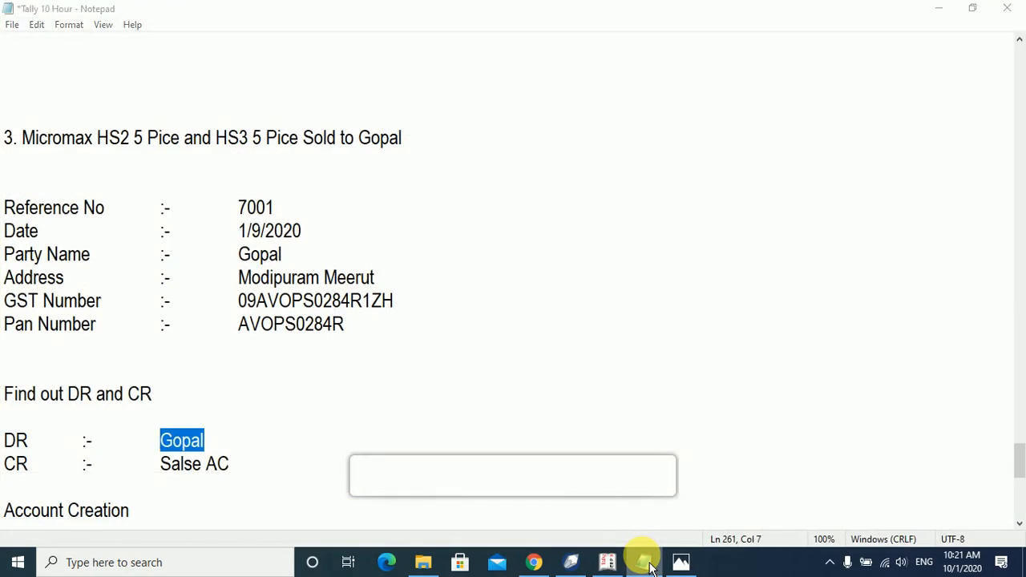
pyautogui.click(650, 563)
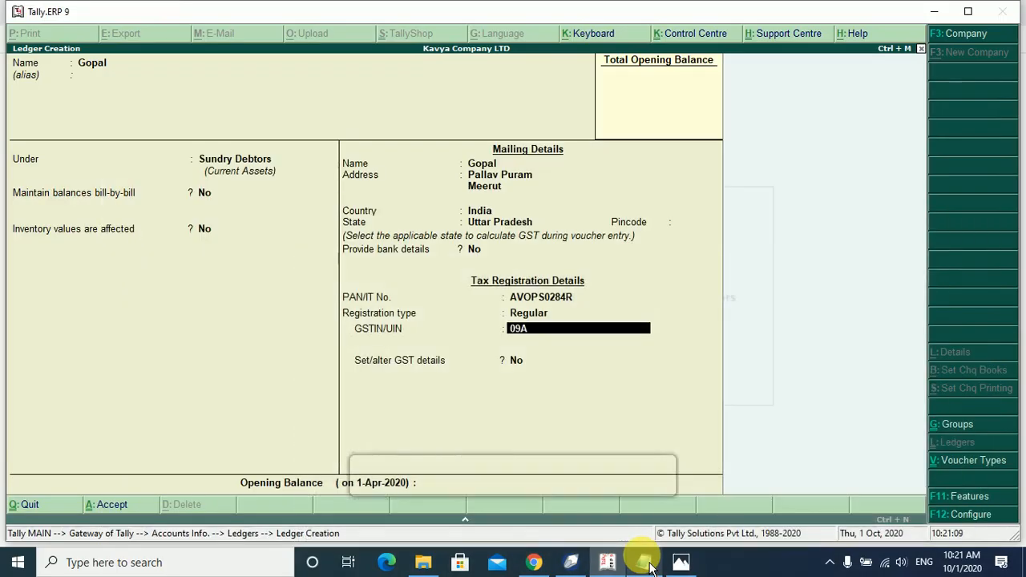
pyautogui.click(646, 563)
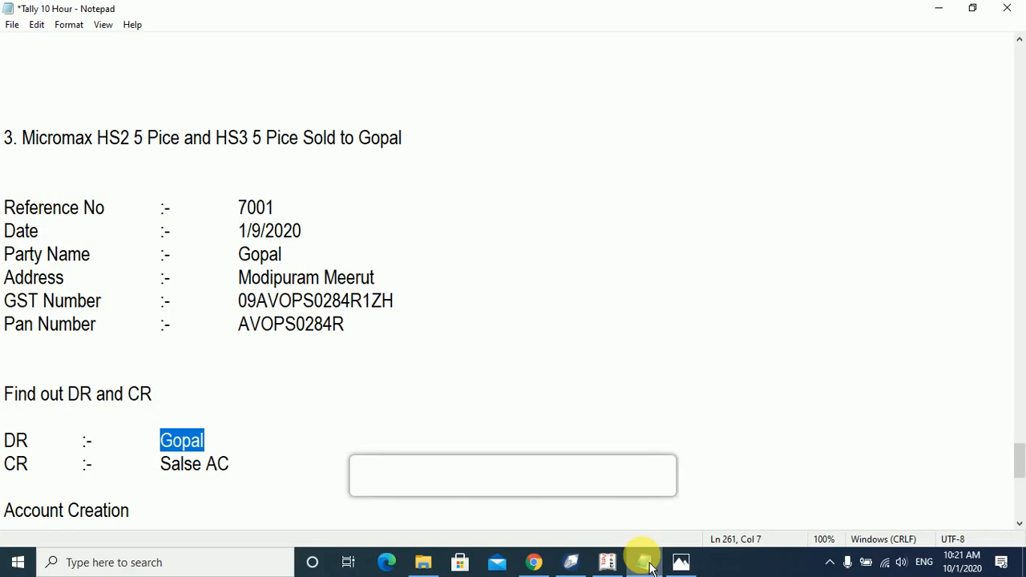
pyautogui.click(647, 563)
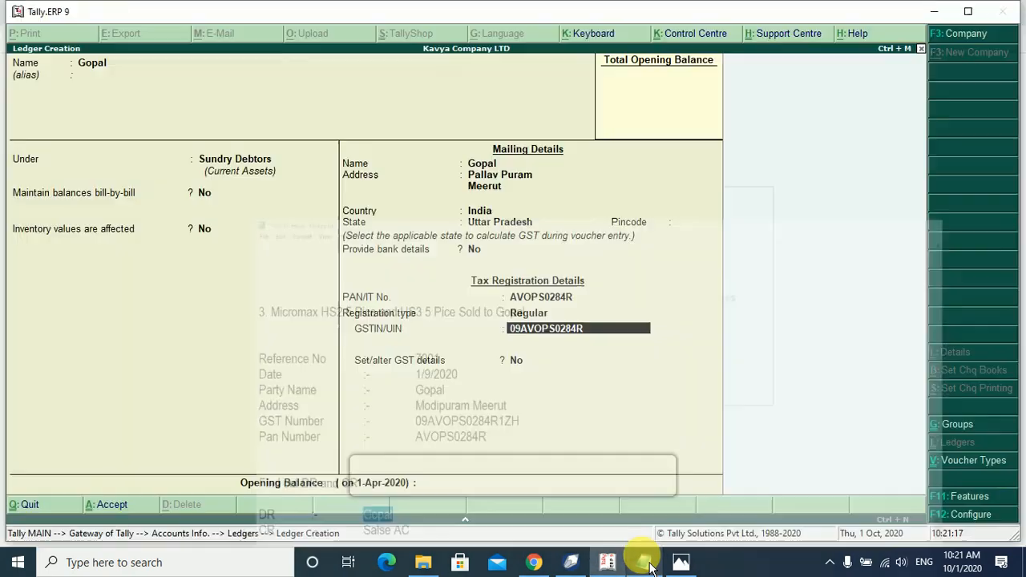
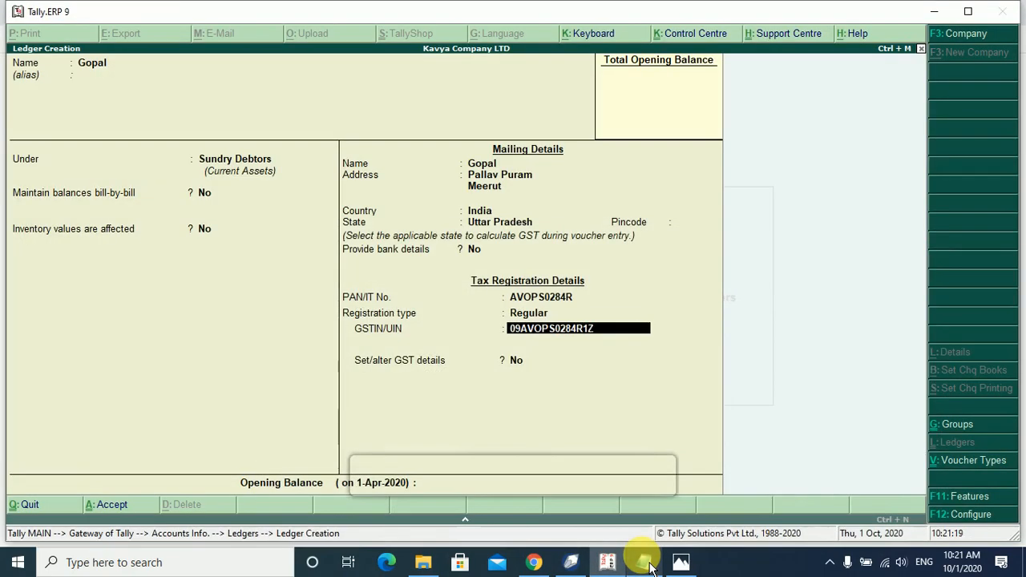
pyautogui.press('Return')
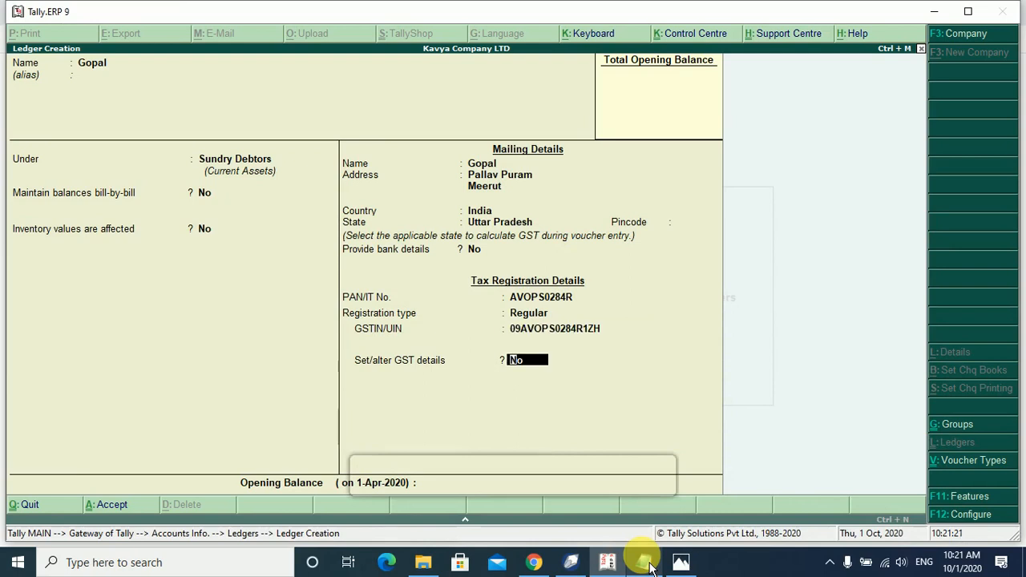
pyautogui.press('Return')
pyautogui.press('Return')
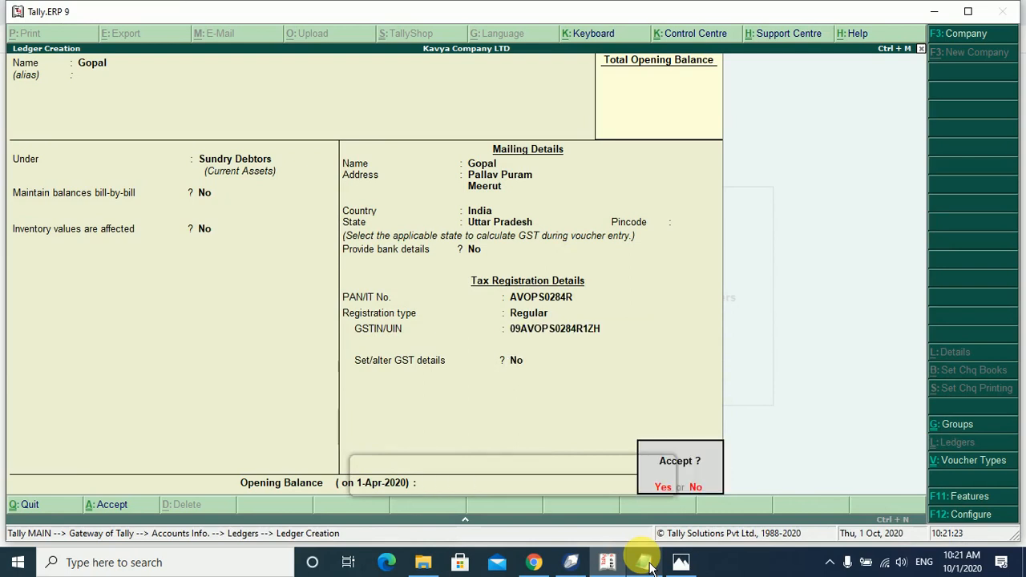
pyautogui.press('Return')
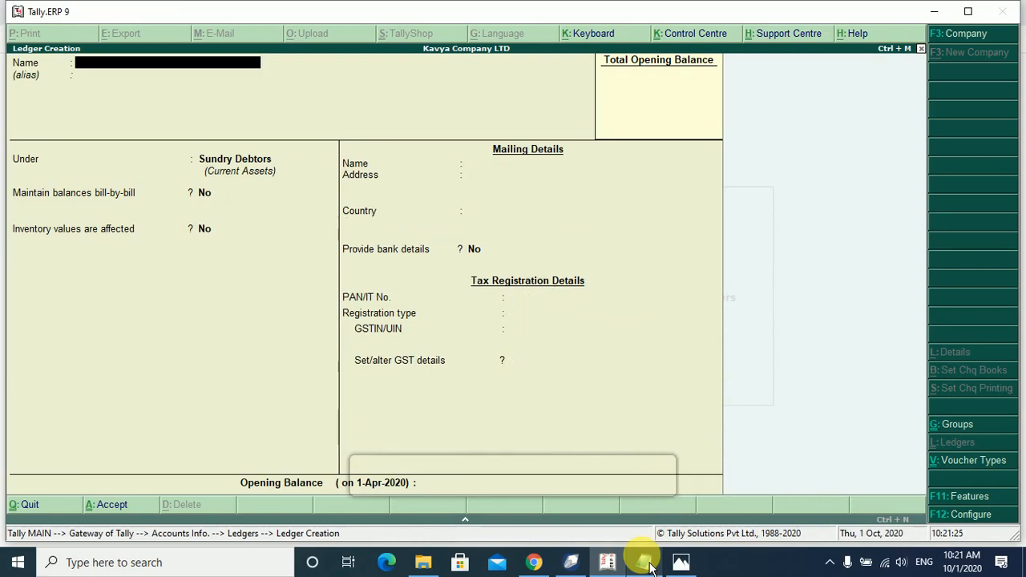
# Save the customer ledger and begin a Sales voucher dated 2-Sep-2020.
pyautogui.press('Escape')
pyautogui.press('Escape')
pyautogui.press('Escape')
pyautogui.press('Down')
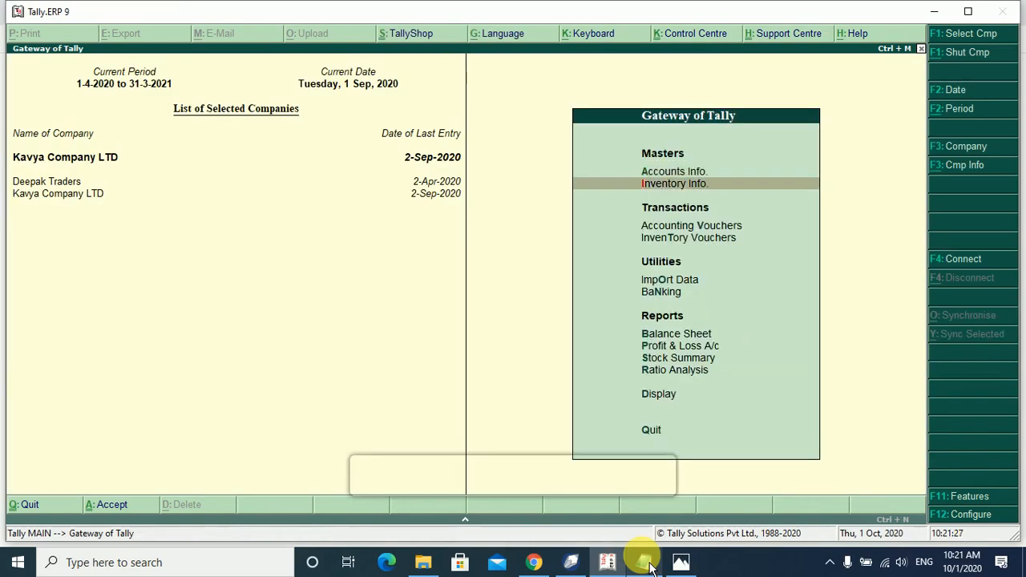
pyautogui.press('Down')
pyautogui.press('Down')
pyautogui.press('Up')
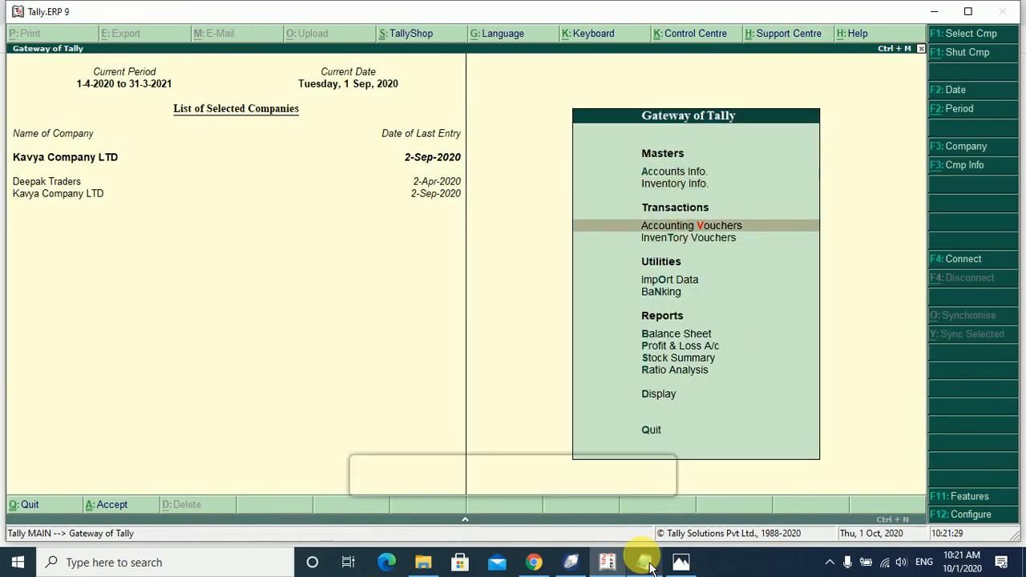
pyautogui.press('Return')
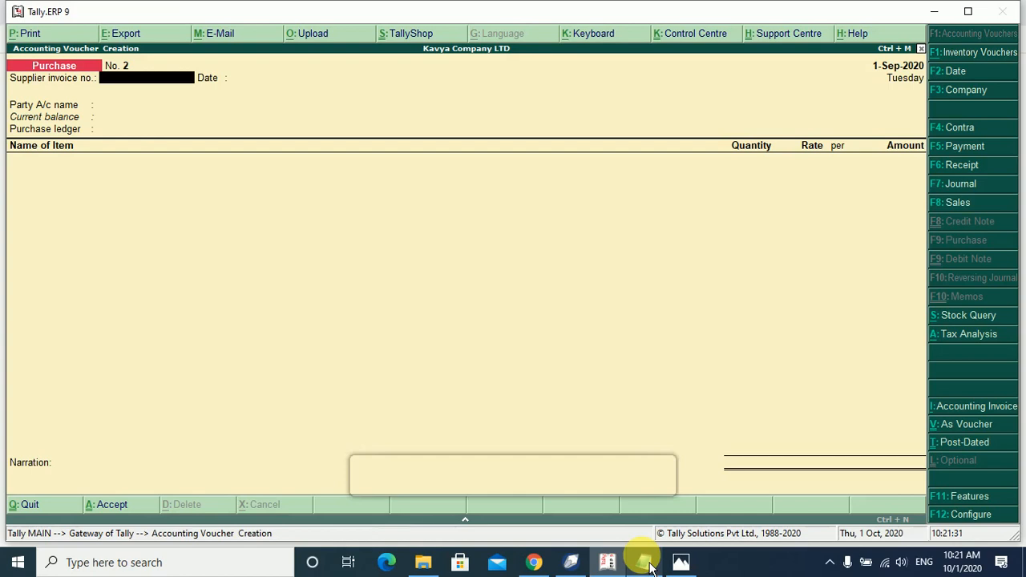
pyautogui.press('F8')
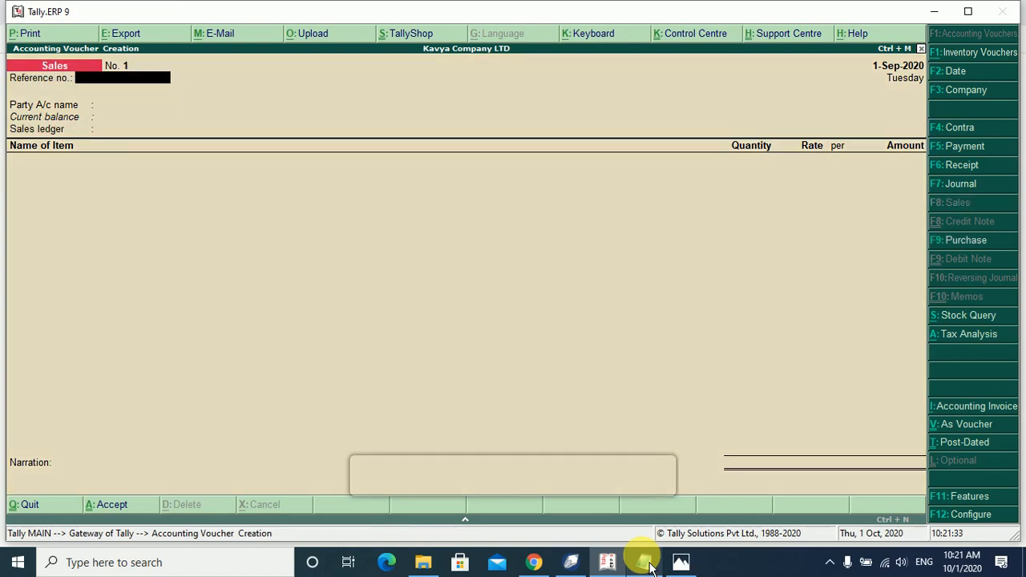
pyautogui.press('F2')
pyautogui.write('2-9-2020')
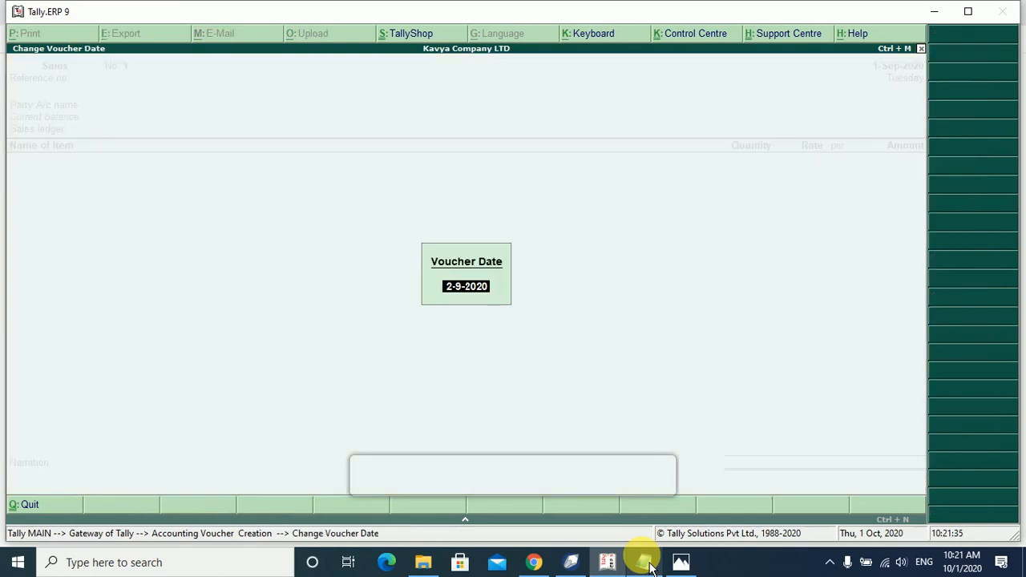
pyautogui.press('Return')
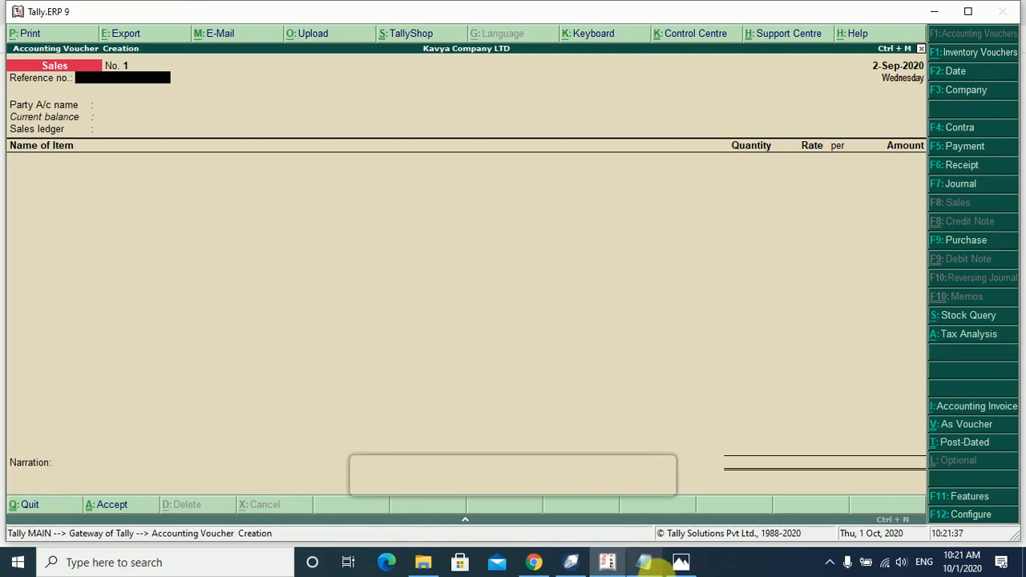
# Enter reference number 7001 from the notes and select the customer as the party.
pyautogui.click(645, 563)
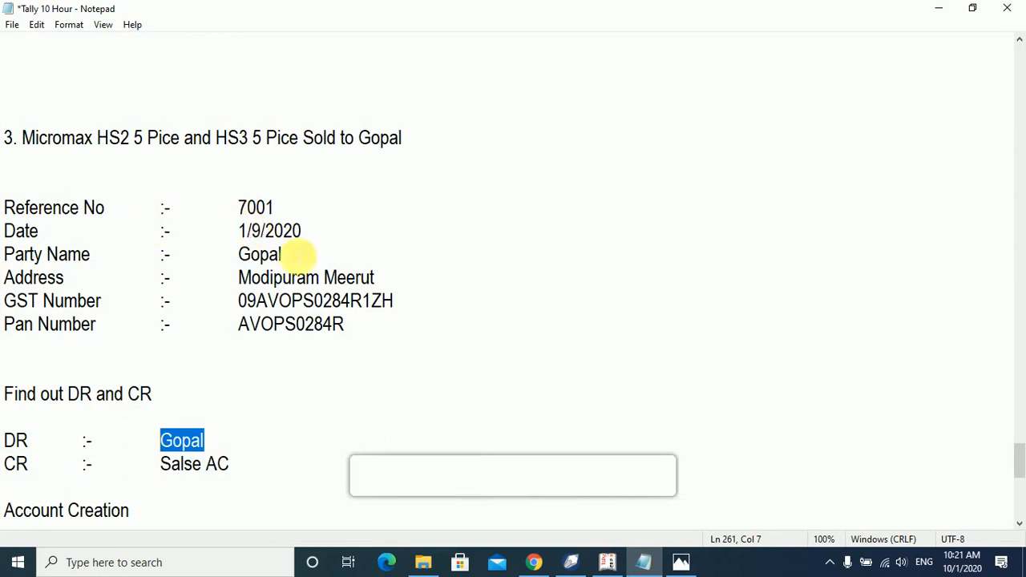
pyautogui.click(615, 566)
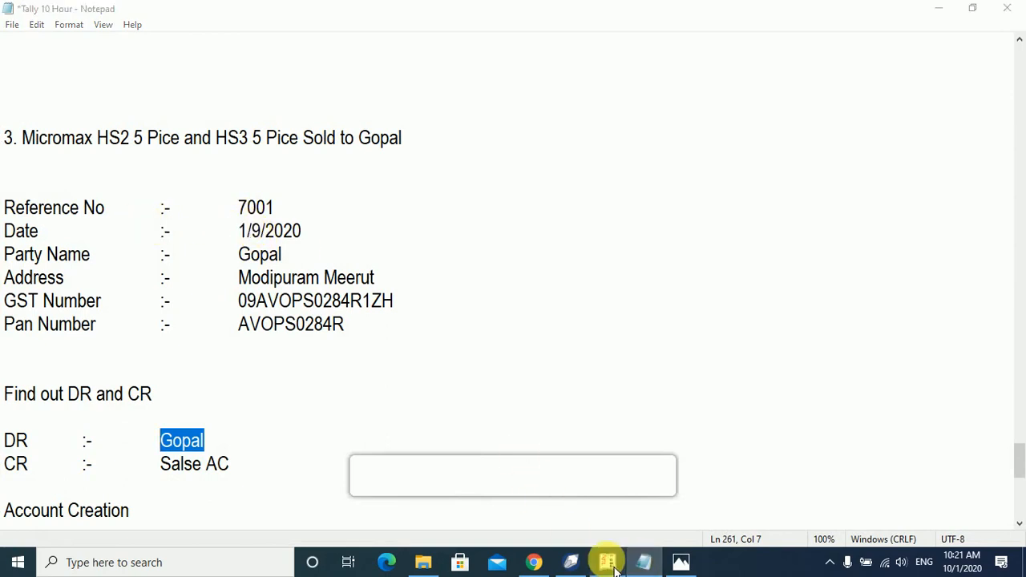
pyautogui.write('7001')
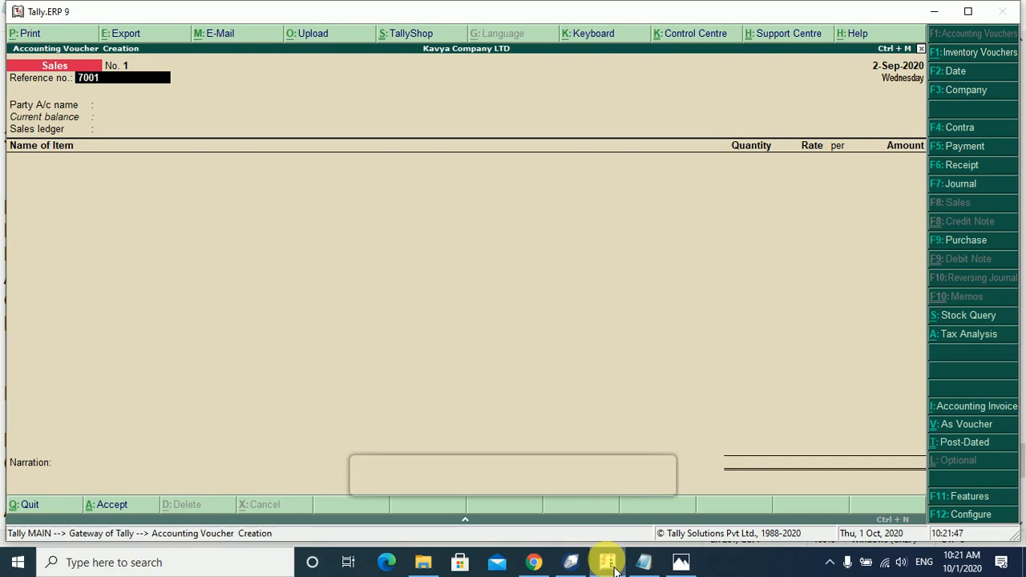
pyautogui.press('Return')
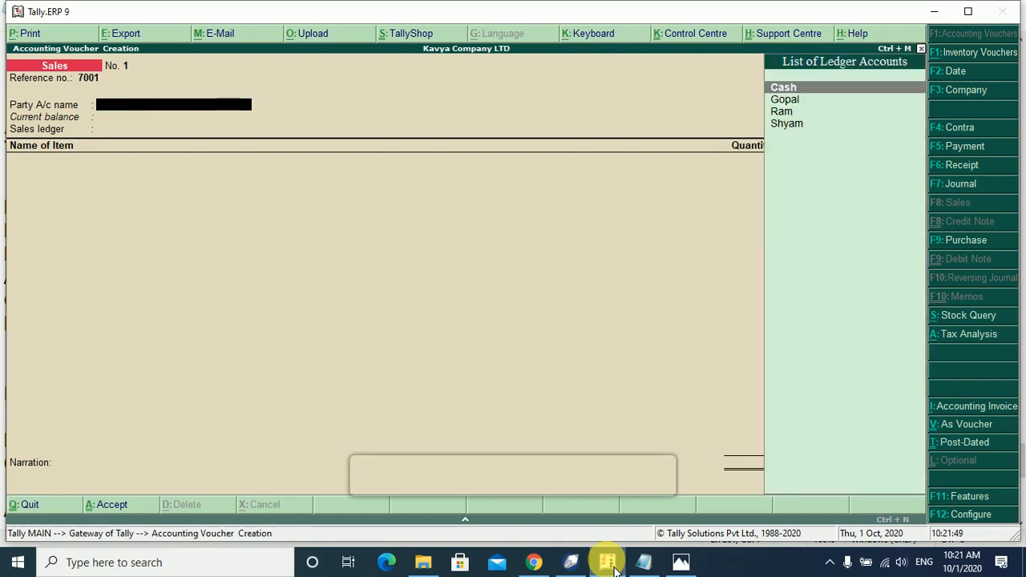
pyautogui.press('Down')
pyautogui.press('Return')
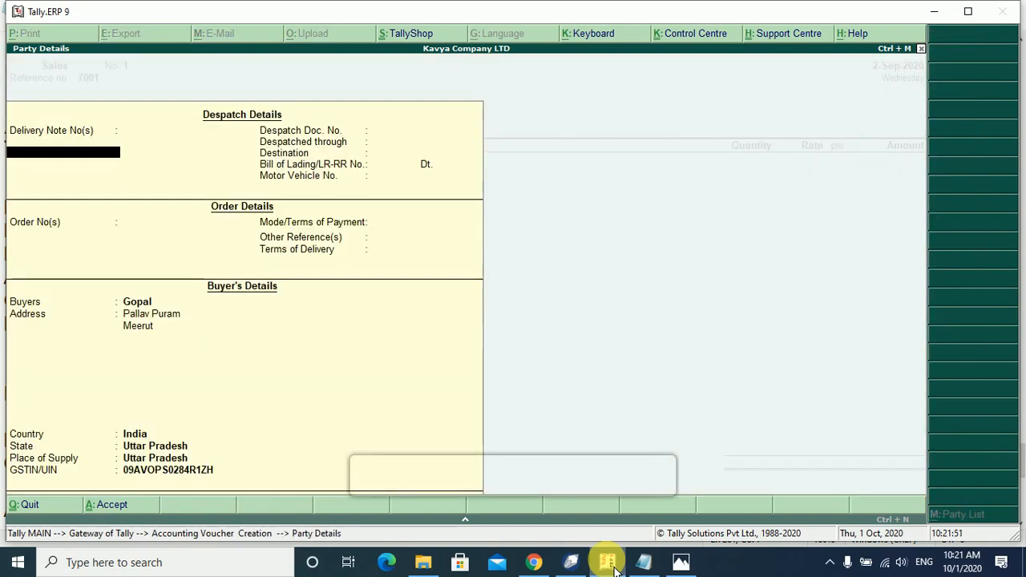
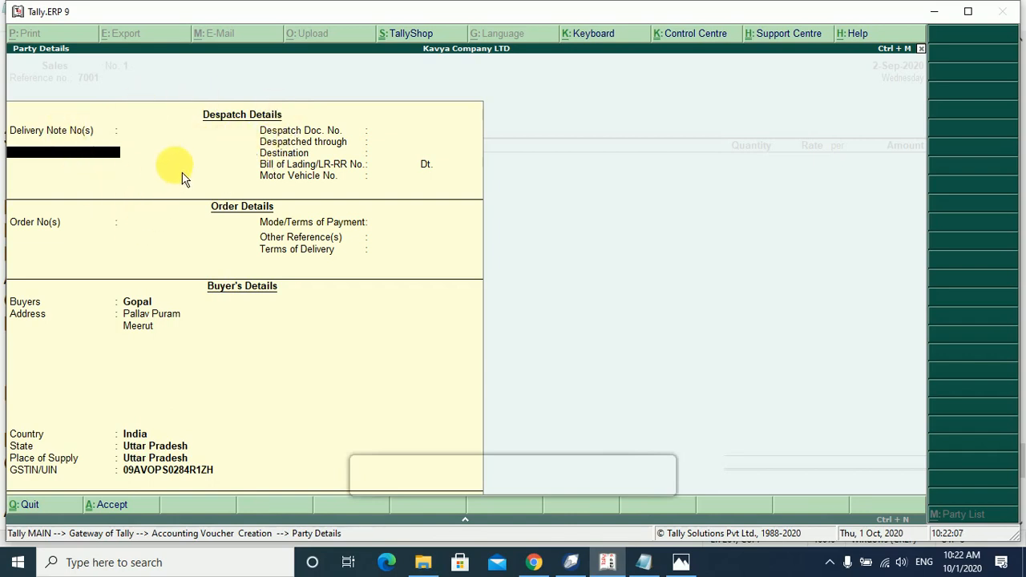
# Accept the blank party details and buyer's address, and select Salse Ac as the sales ledger.
pyautogui.press('Return')
pyautogui.press('Return')
pyautogui.press('Return')
pyautogui.press('Return')
pyautogui.press('Return')
pyautogui.press('Return')
pyautogui.press('Return')
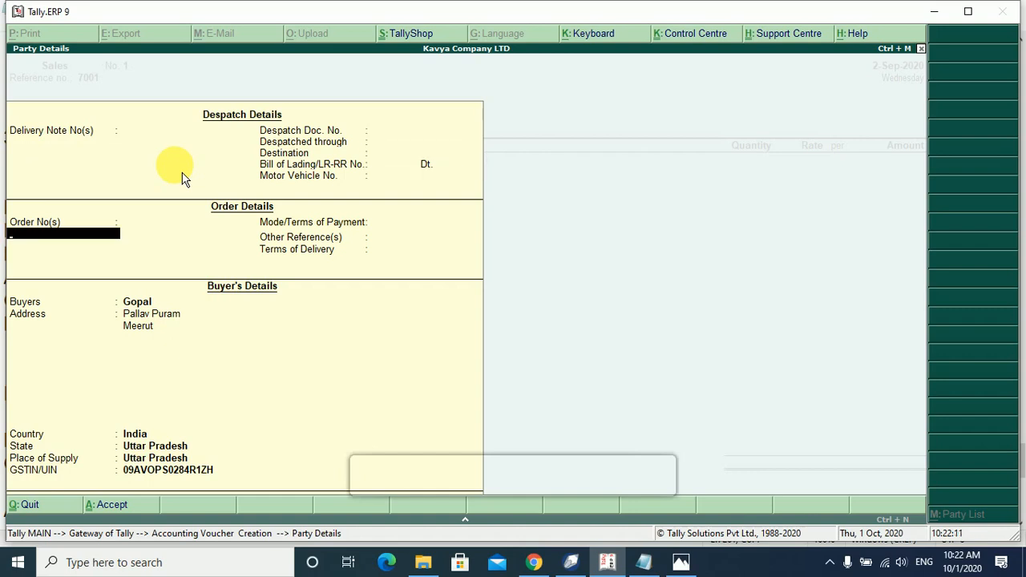
pyautogui.press('Return')
pyautogui.press('Return')
pyautogui.press('Return')
pyautogui.press('Return')
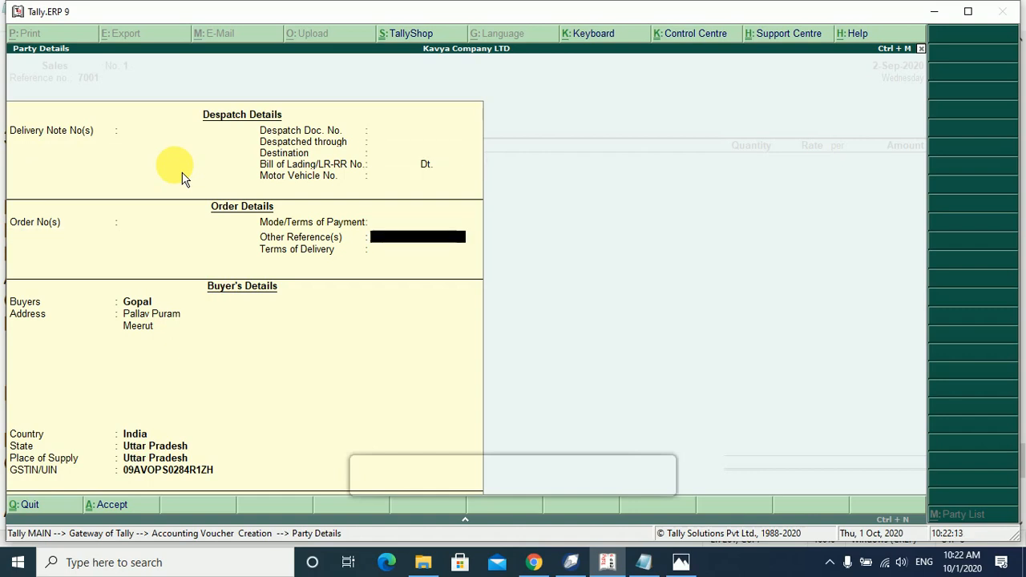
pyautogui.press('Return')
pyautogui.press('Return')
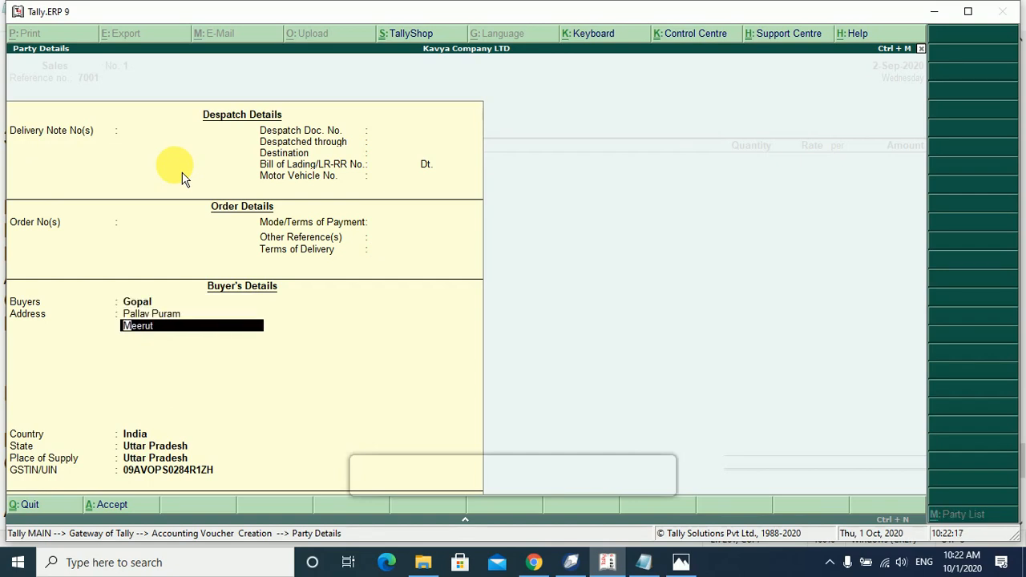
pyautogui.press('Return')
pyautogui.press('Return')
pyautogui.press('Return')
pyautogui.press('Return')
pyautogui.press('Return')
pyautogui.press('Return')
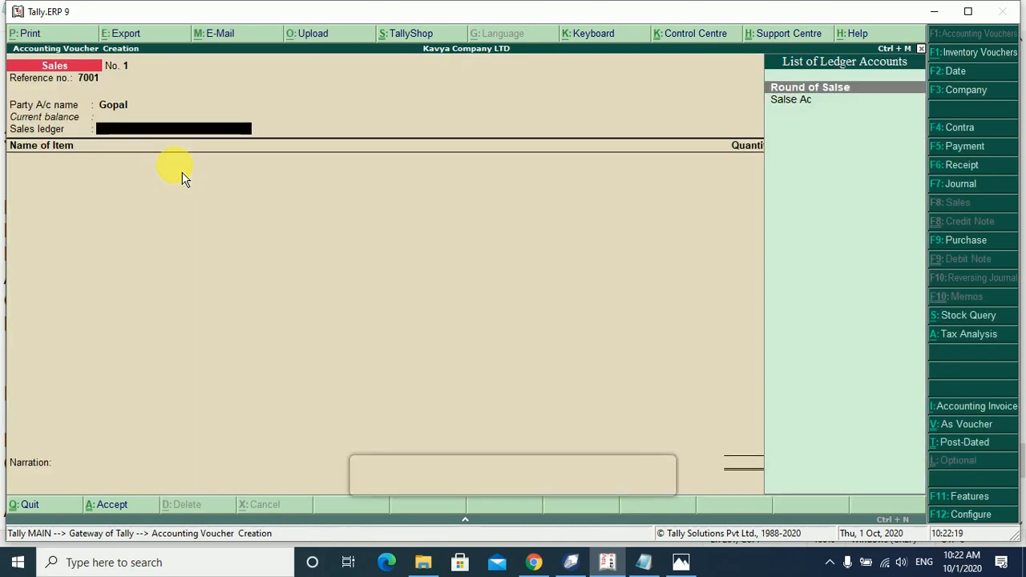
pyautogui.press('Down')
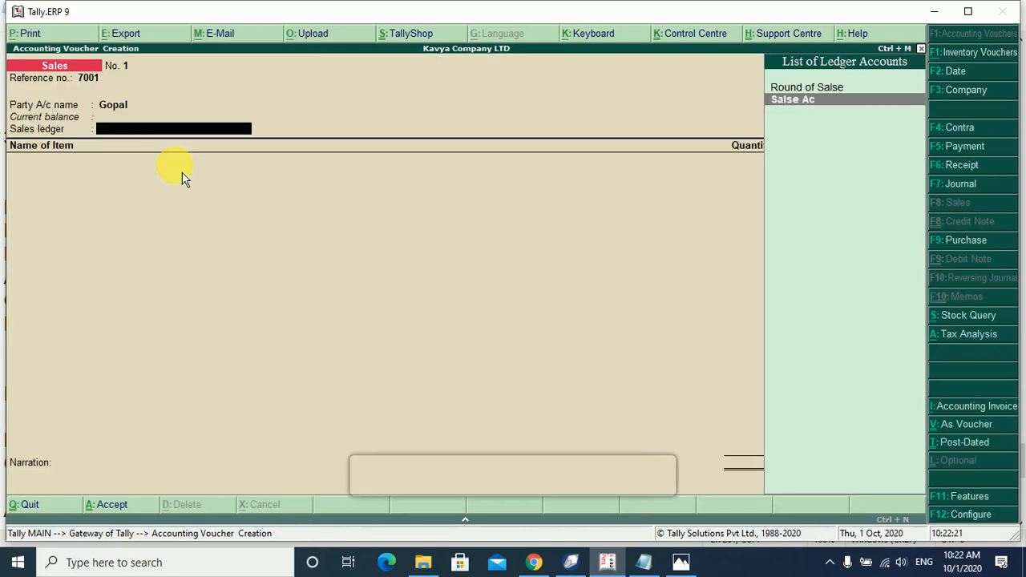
pyautogui.press('Return')
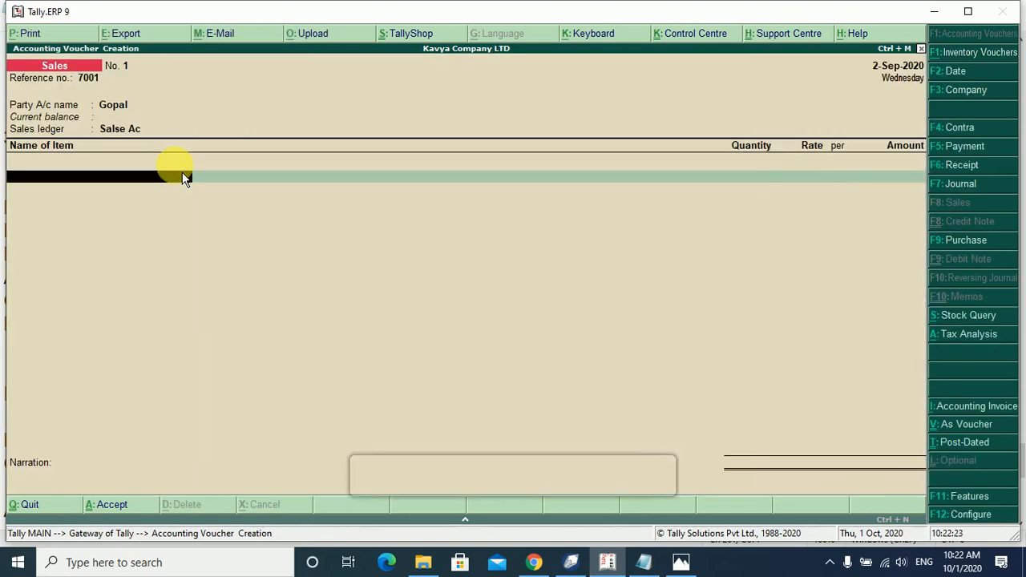
# Check the Notepad notes for Gopal's Micromax sale, then enter M on the first item line.
pyautogui.click(645, 562)
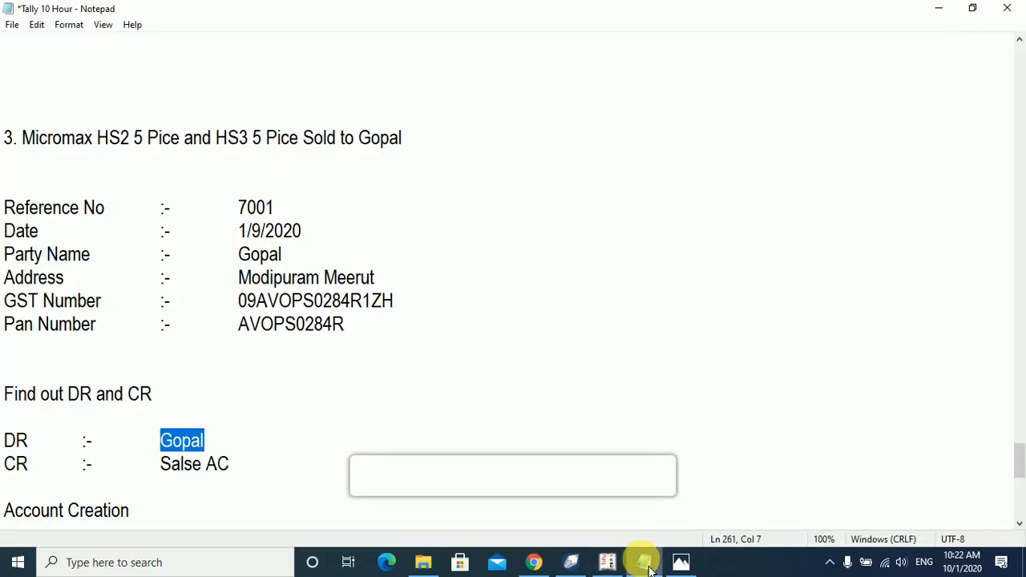
pyautogui.click(646, 564)
pyautogui.write('M')
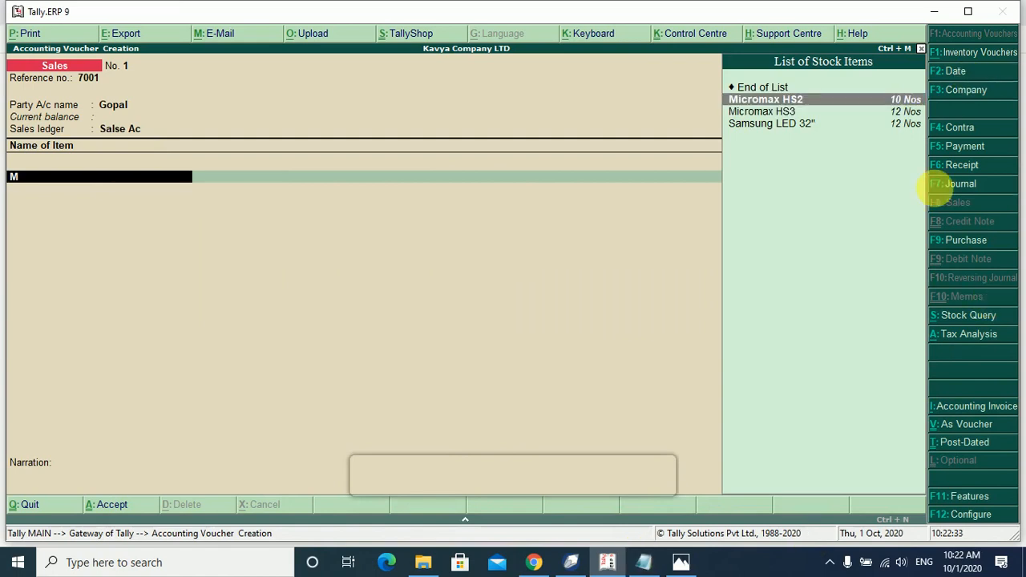
# Add Micromax HS2 from Main Location: 5 Nos at 6,550.00, totalling 32,750.00.
pyautogui.press('Return')
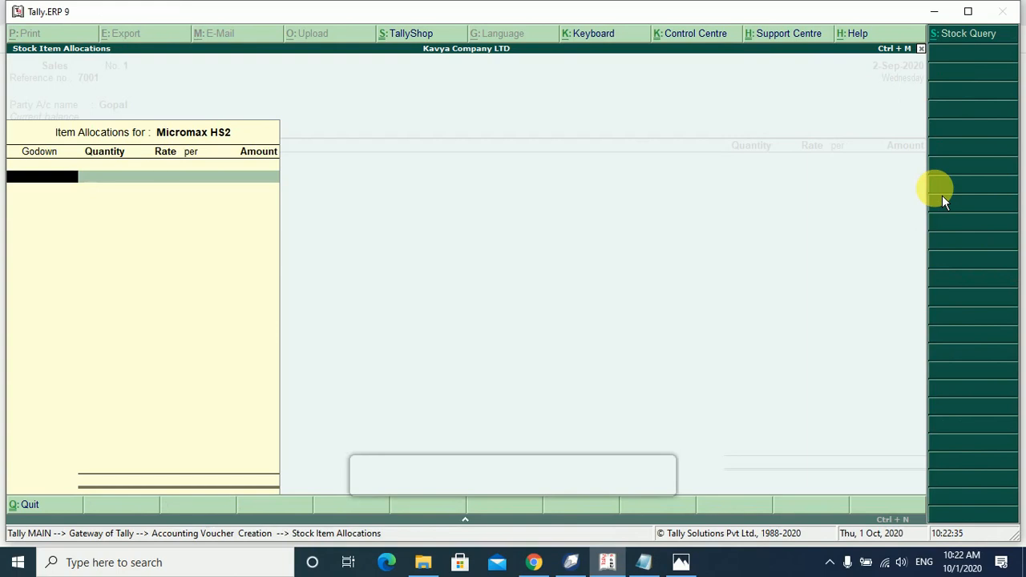
pyautogui.press('Return')
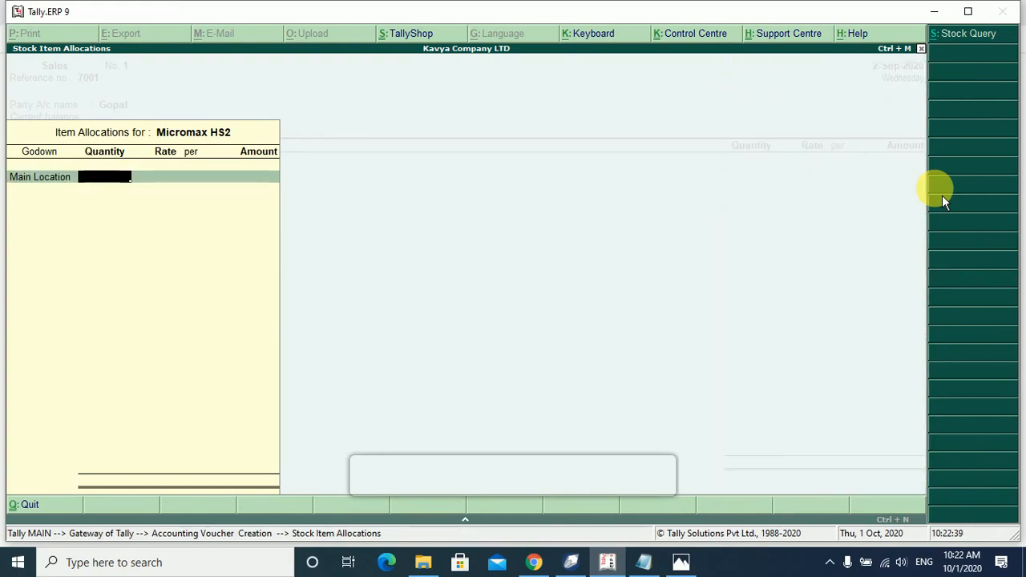
pyautogui.write('5')
pyautogui.press('Return')
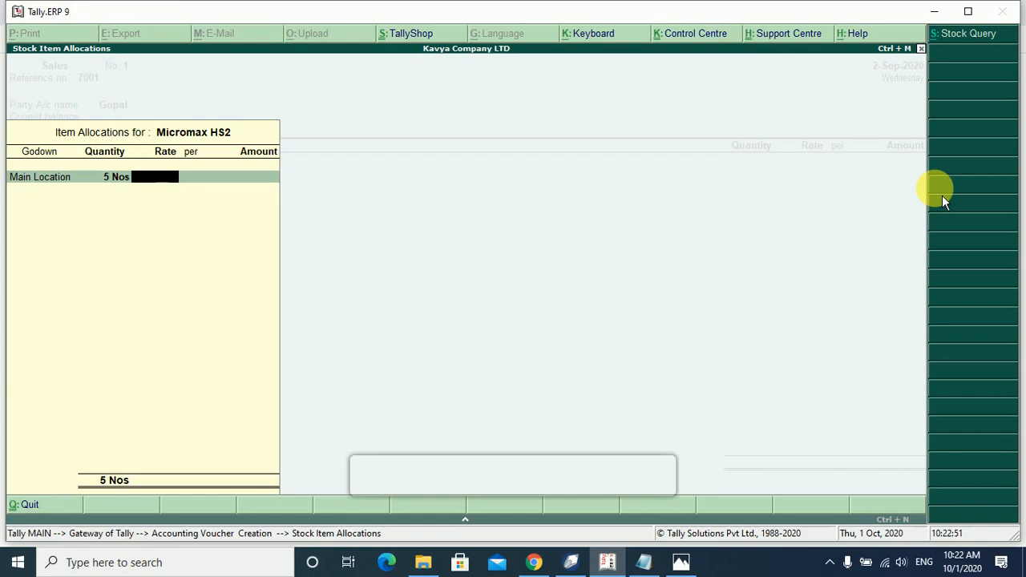
pyautogui.write('5')
pyautogui.write('5')
pyautogui.write('50')
pyautogui.press('Return')
pyautogui.press('Return')
pyautogui.press('Return')
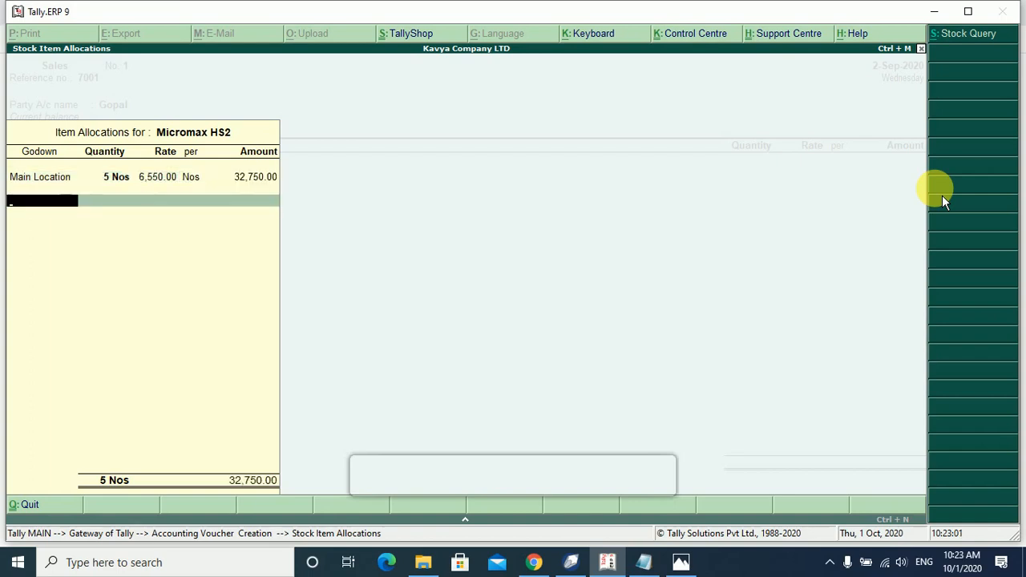
pyautogui.press('Return')
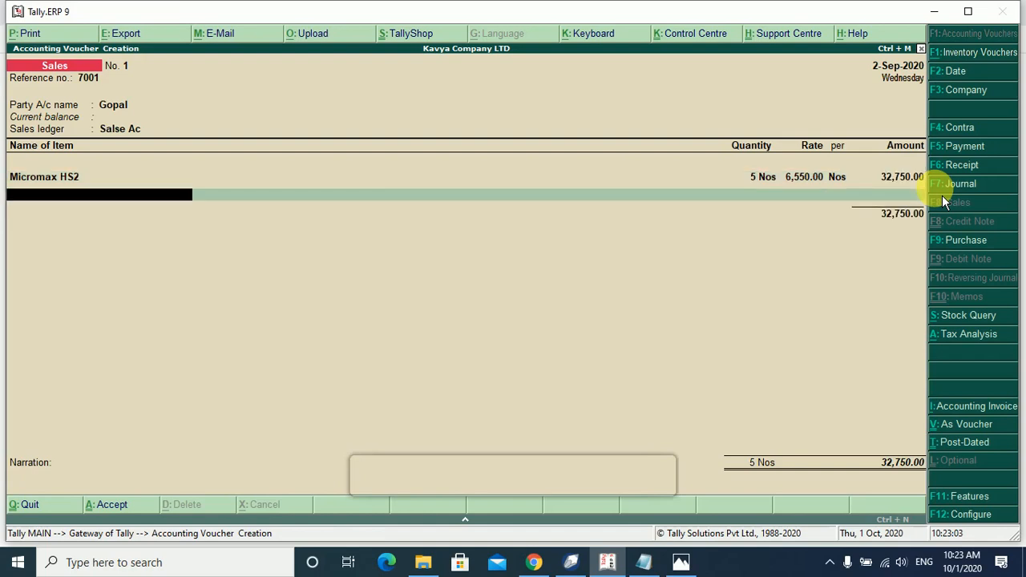
pyautogui.press('Down')
# Add Micromax HS3 from Main Location: 5 Nos at 7,100.00 for 35,500.00.
pyautogui.press('Return')
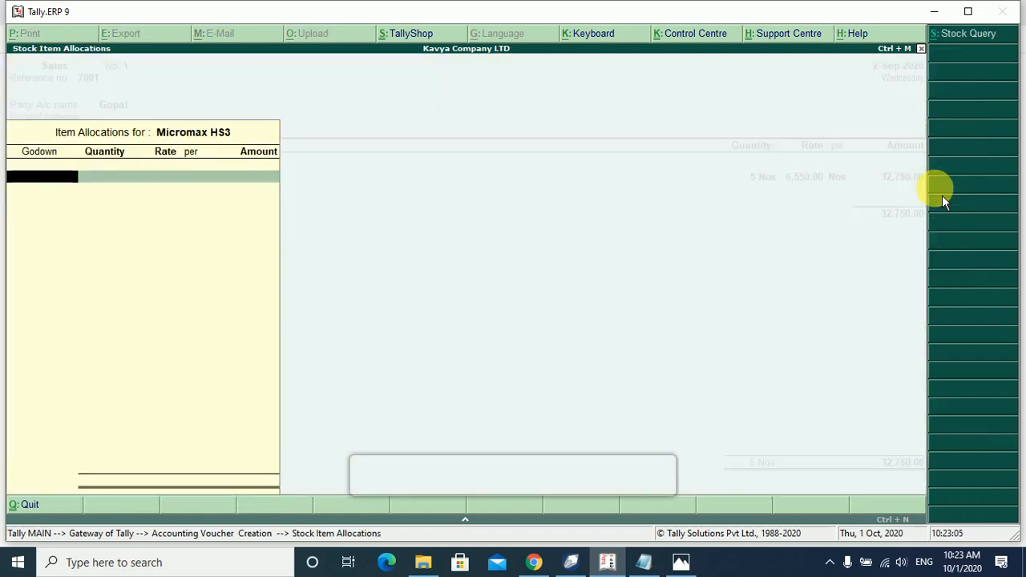
pyautogui.press('Return')
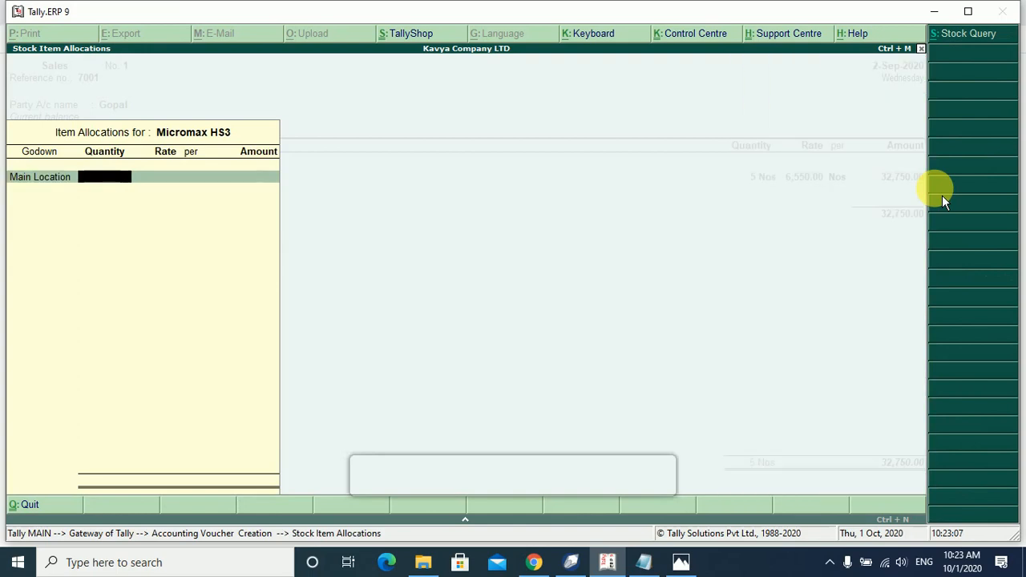
pyautogui.write('5')
pyautogui.press('Return')
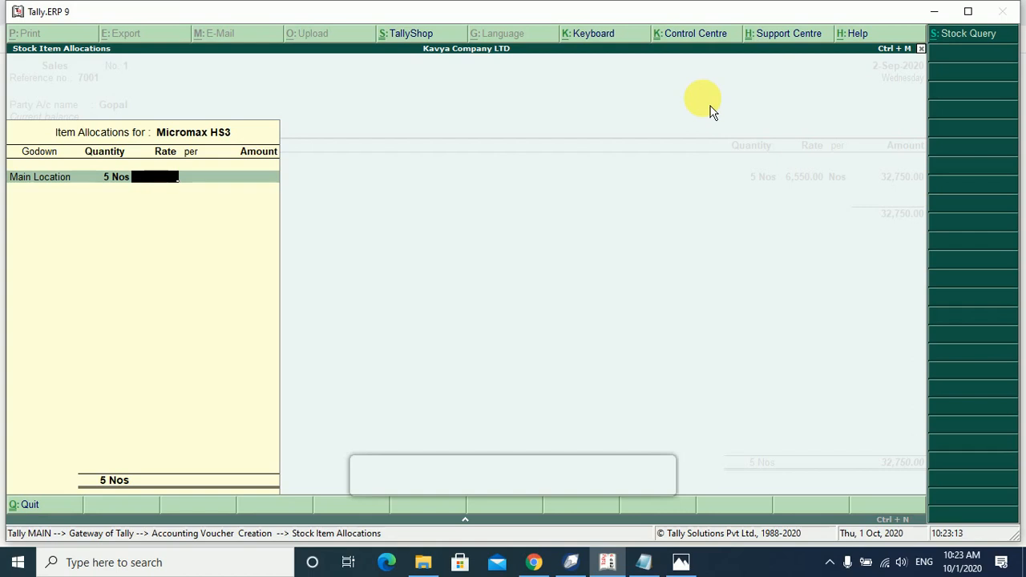
pyautogui.write('7100')
pyautogui.press('Return')
pyautogui.press('Return')
pyautogui.press('Return')
pyautogui.press('Return')
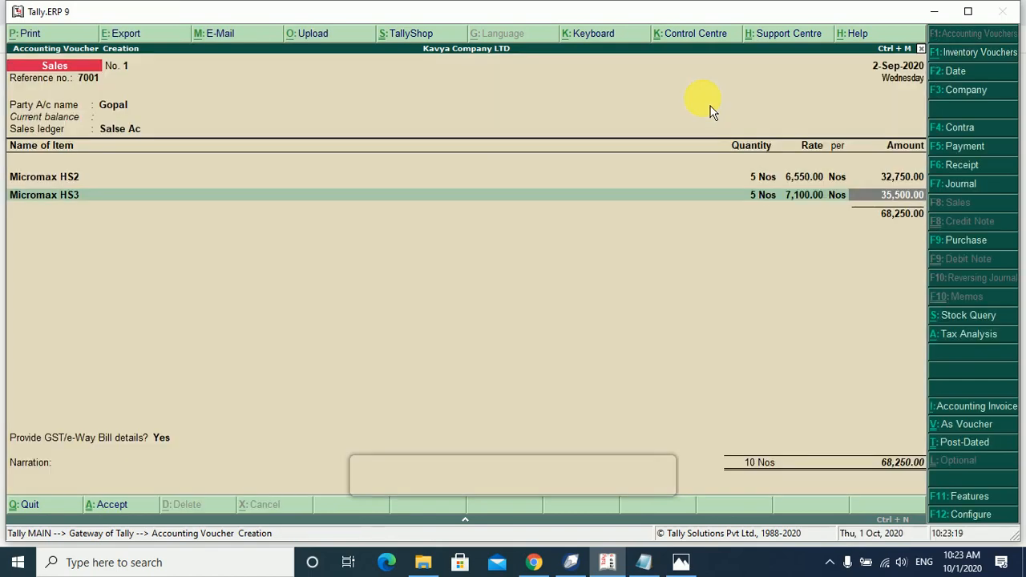
pyautogui.press('Return')
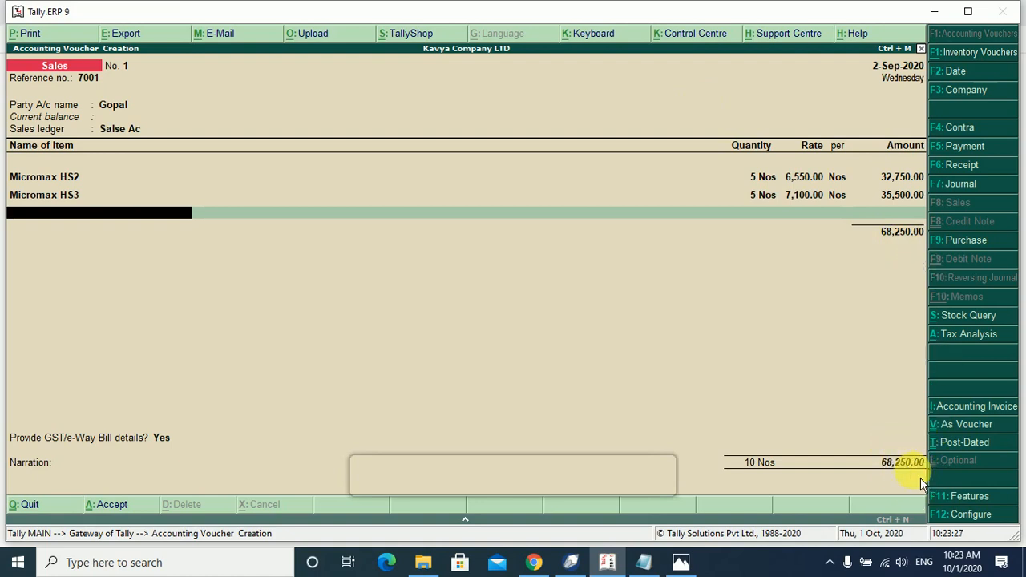
# Start a Round of Salse line, then reopen Micromax HS3 and set its rate to 7,150.40.
pyautogui.press('Return')
pyautogui.write('R')
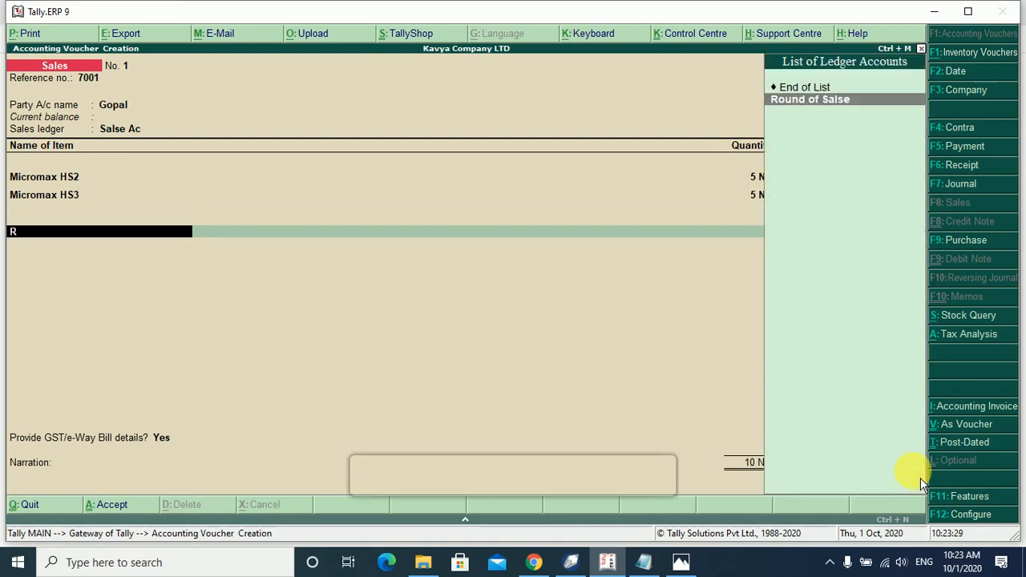
pyautogui.press('Return')
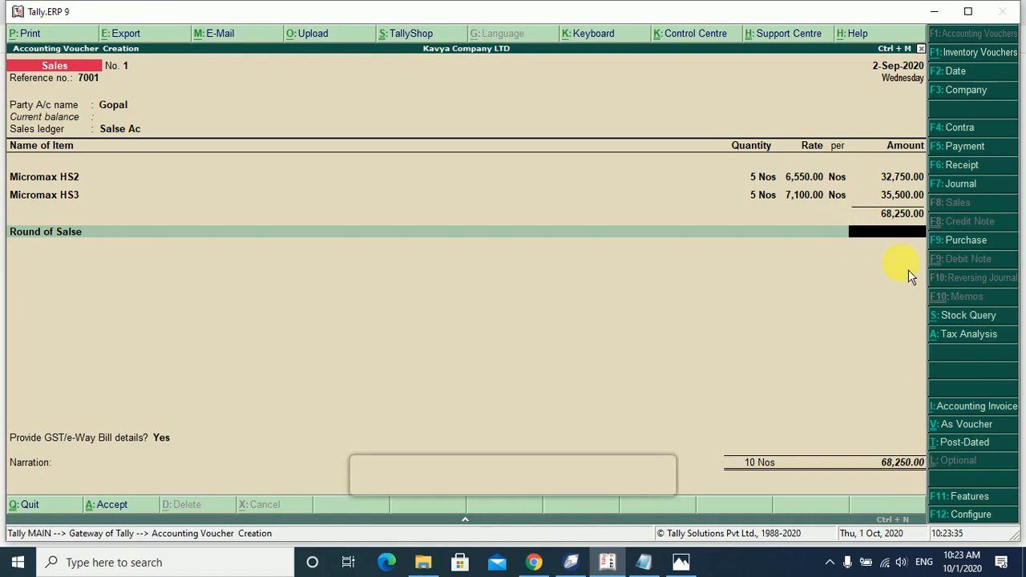
pyautogui.press('BackSpace')
pyautogui.press('BackSpace')
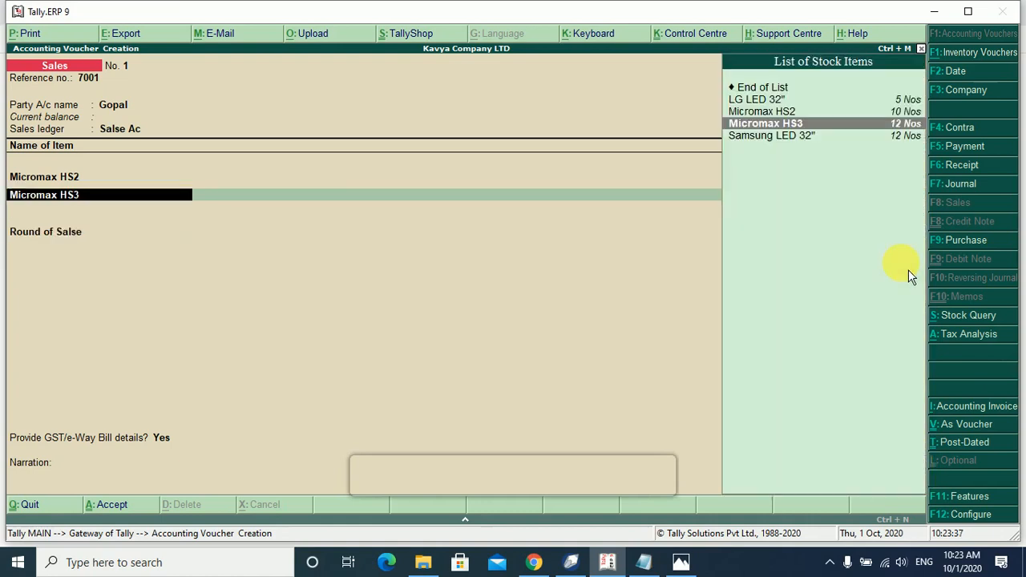
pyautogui.press('Return')
pyautogui.press('Return')
pyautogui.press('Return')
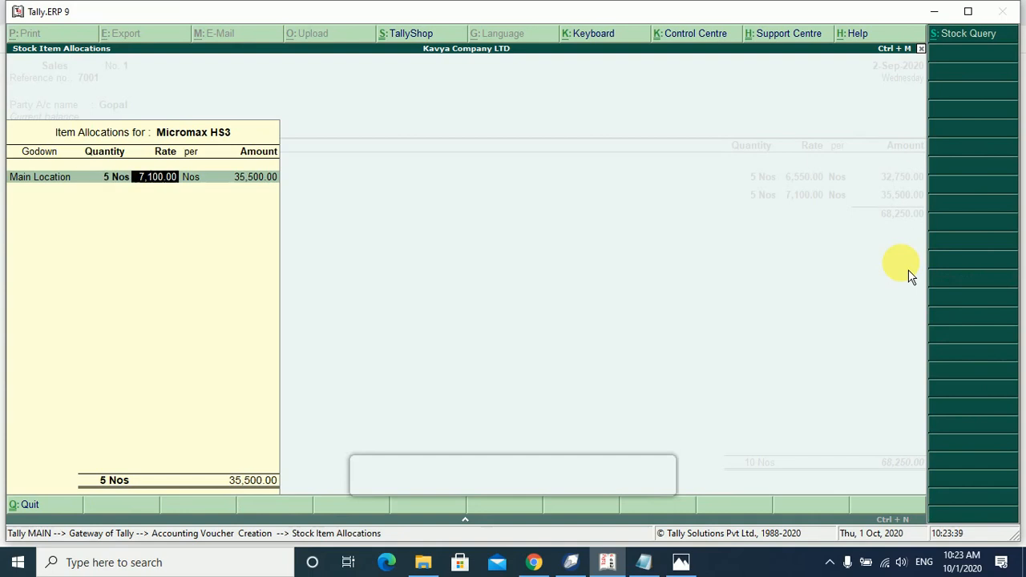
pyautogui.press('BackSpace')
pyautogui.write('7,1')
pyautogui.write('50.40')
pyautogui.press('Return')
pyautogui.press('Return')
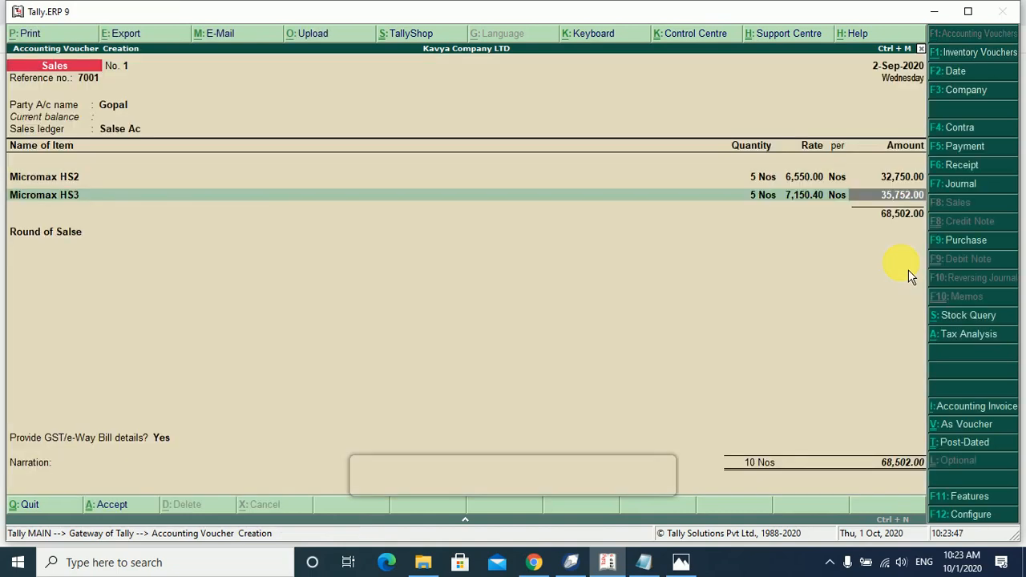
# Remove the premature Round of Salse line and return to the Micromax HS3 item.
pyautogui.press('Return')
pyautogui.press('Return')
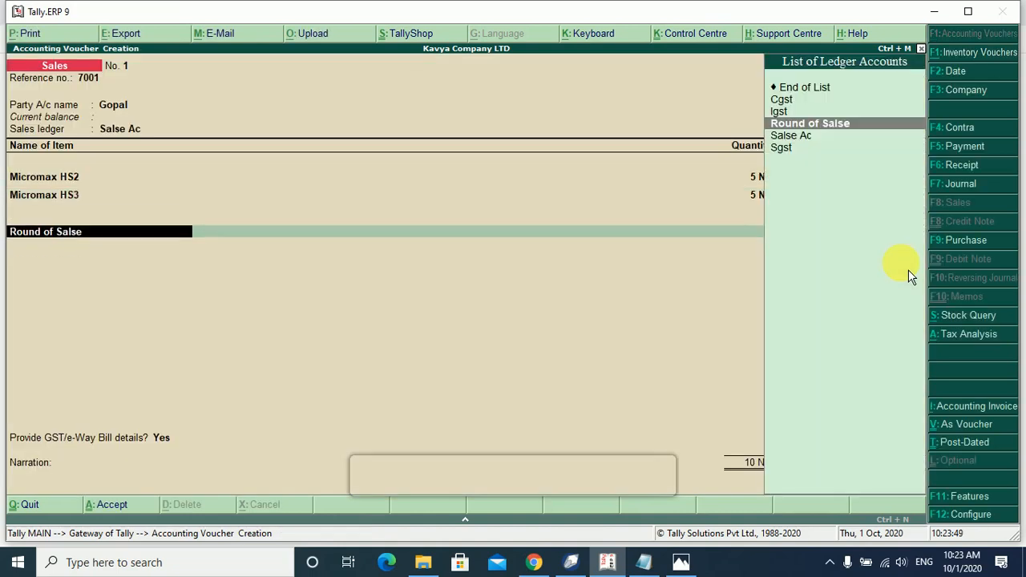
pyautogui.press('Return')
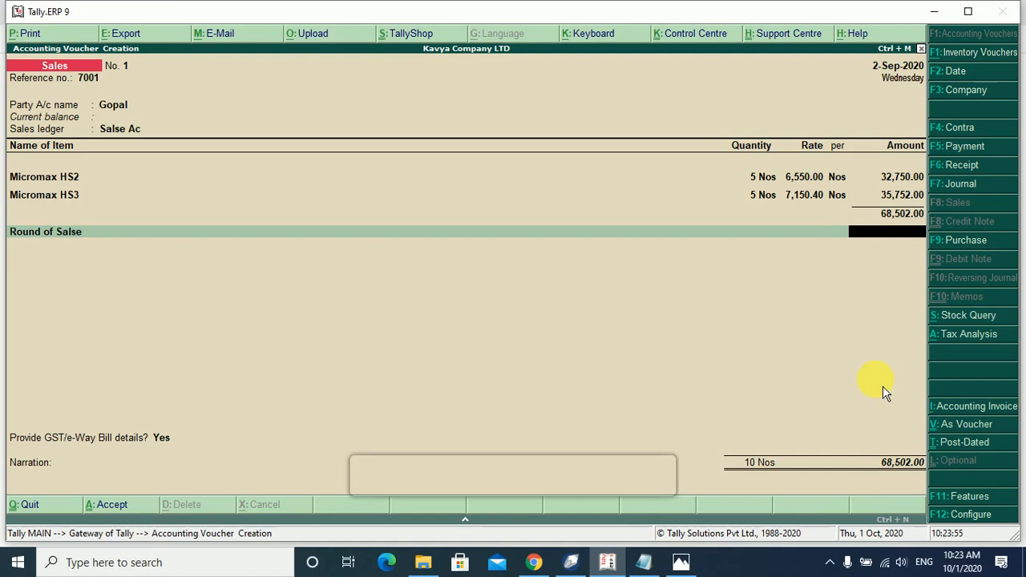
pyautogui.press('BackSpace')
pyautogui.press('Up')
pyautogui.press('Up')
pyautogui.press('Up')
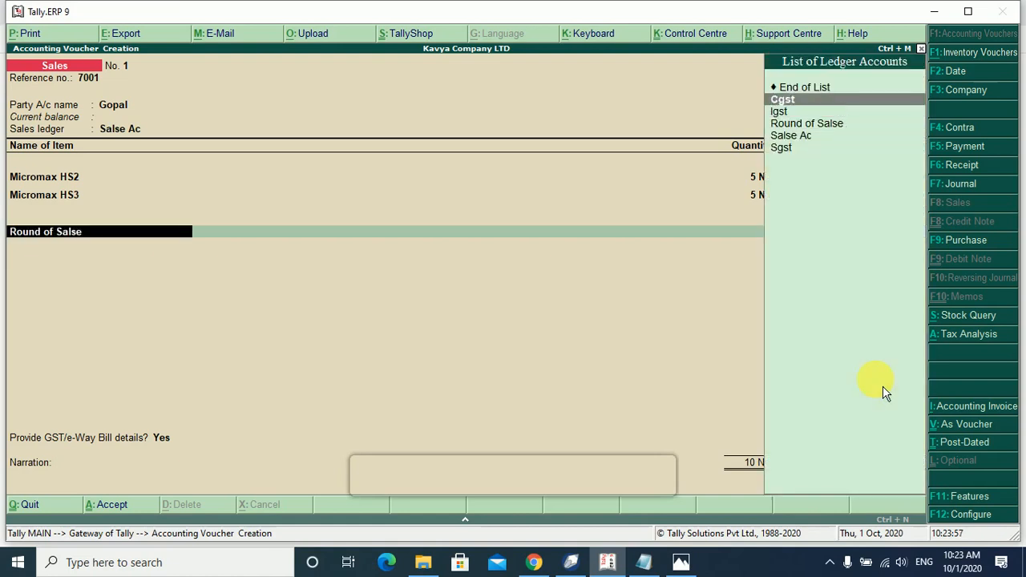
pyautogui.press('Return')
pyautogui.press('BackSpace')
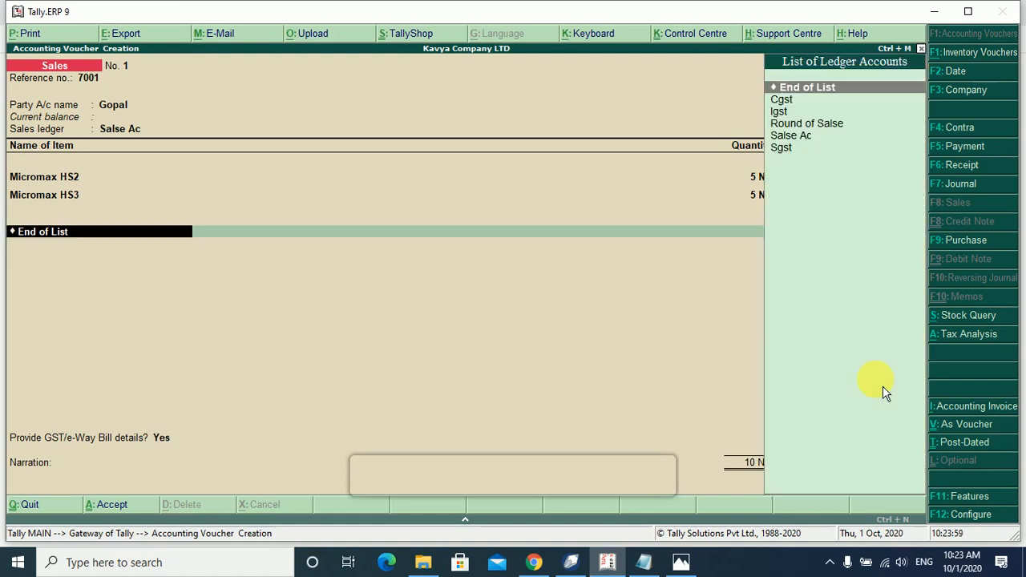
pyautogui.press('BackSpace')
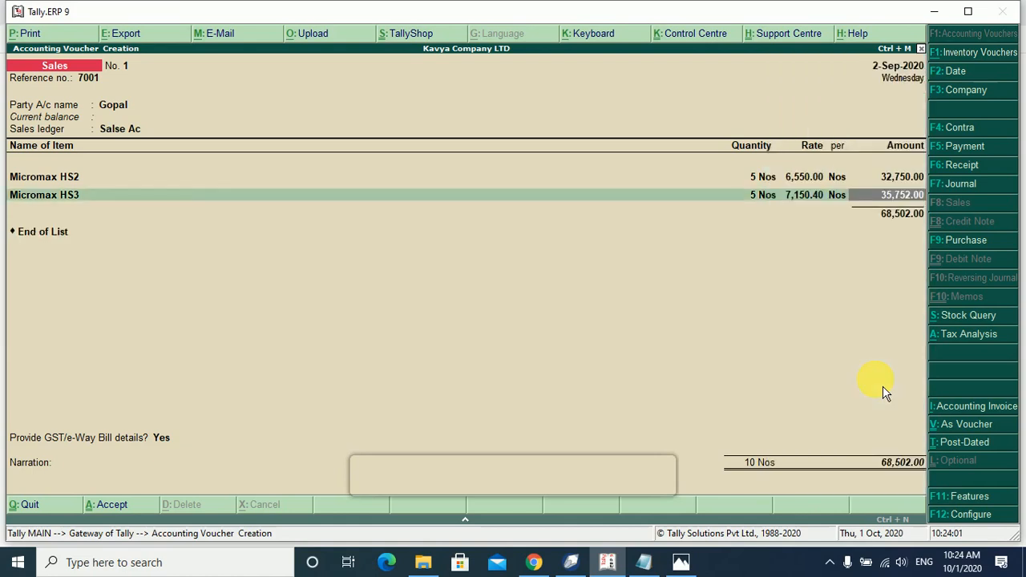
pyautogui.press('BackSpace')
pyautogui.press('BackSpace')
pyautogui.press('BackSpace')
pyautogui.press('BackSpace')
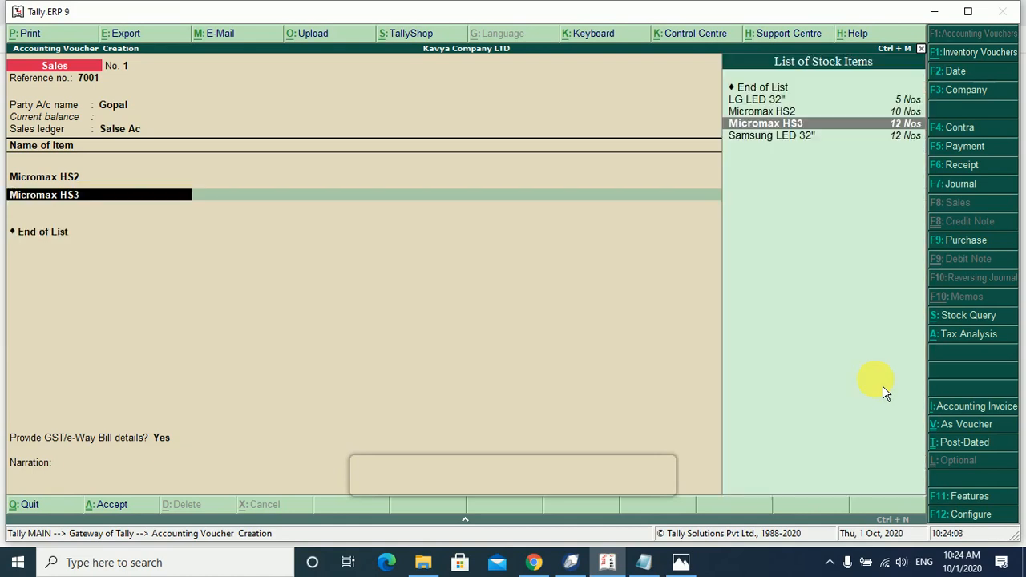
# Correct the Micromax HS3 rate to 7,150.30, making its line 35,751.50.
pyautogui.press('Return')
pyautogui.press('Return')
pyautogui.press('Return')
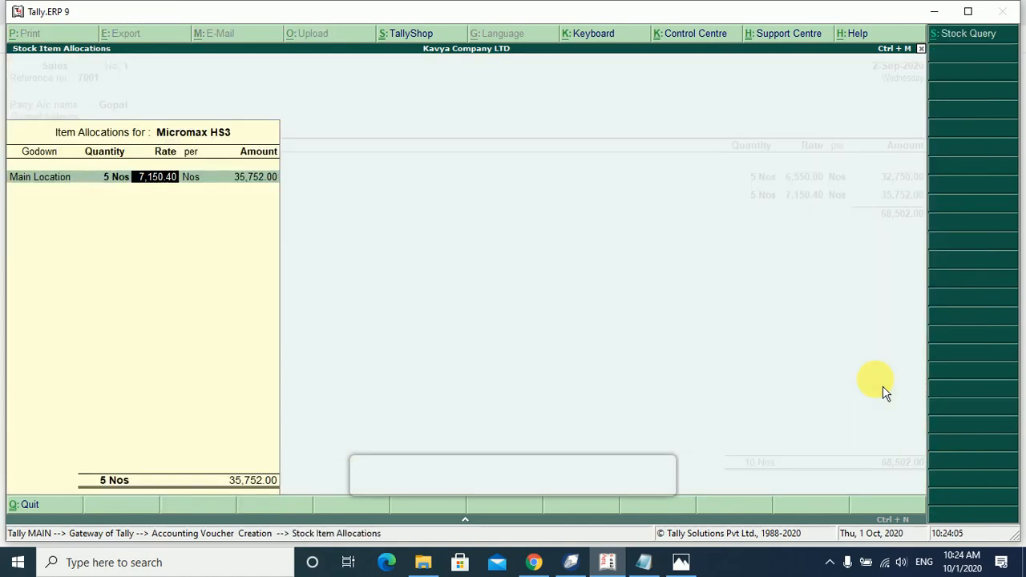
pyautogui.write('710')
pyautogui.press('BackSpace')
pyautogui.write('50.30')
pyautogui.press('Return')
pyautogui.press('Return')
pyautogui.press('Return')
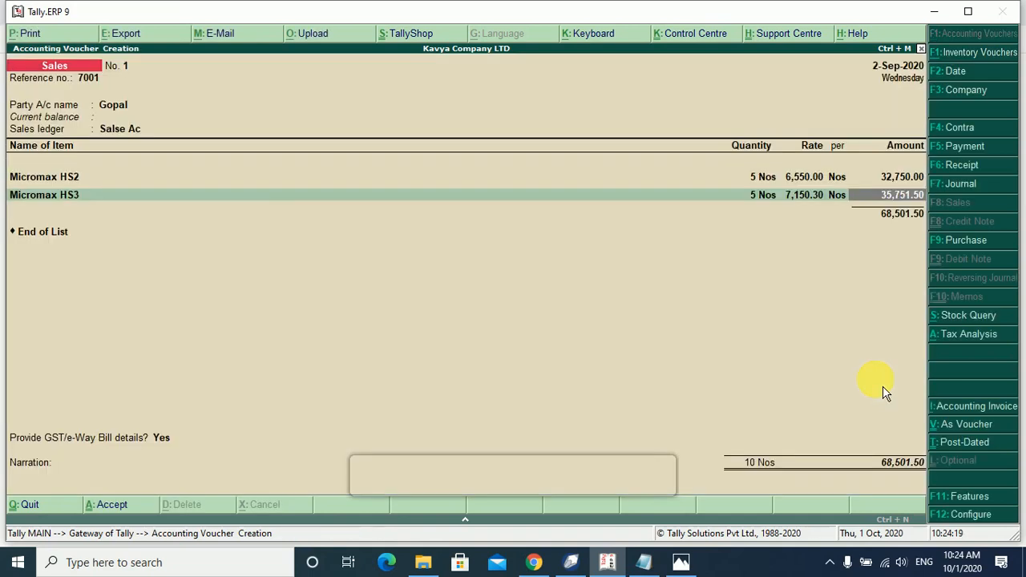
pyautogui.press('Return')
pyautogui.press('Return')
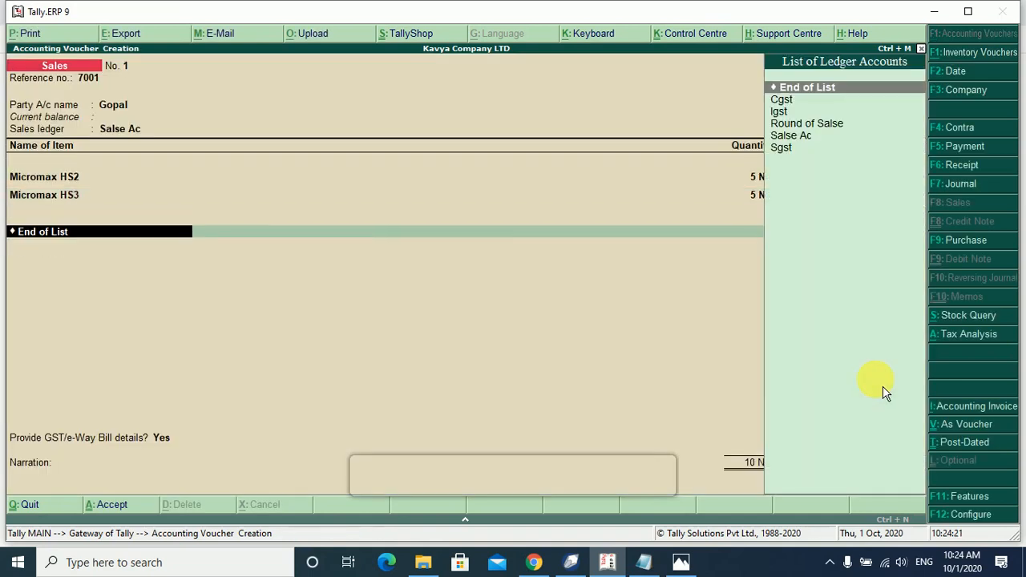
# Add a Round of Salse line, then step back to insert tax lines above it.
pyautogui.press('Down')
pyautogui.press('Down')
pyautogui.press('Down')
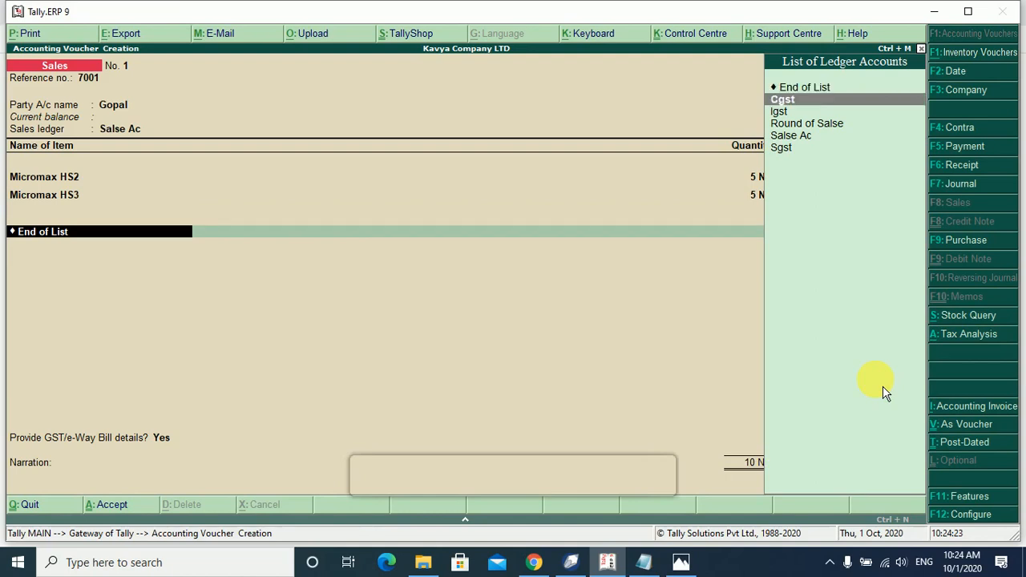
pyautogui.press('Return')
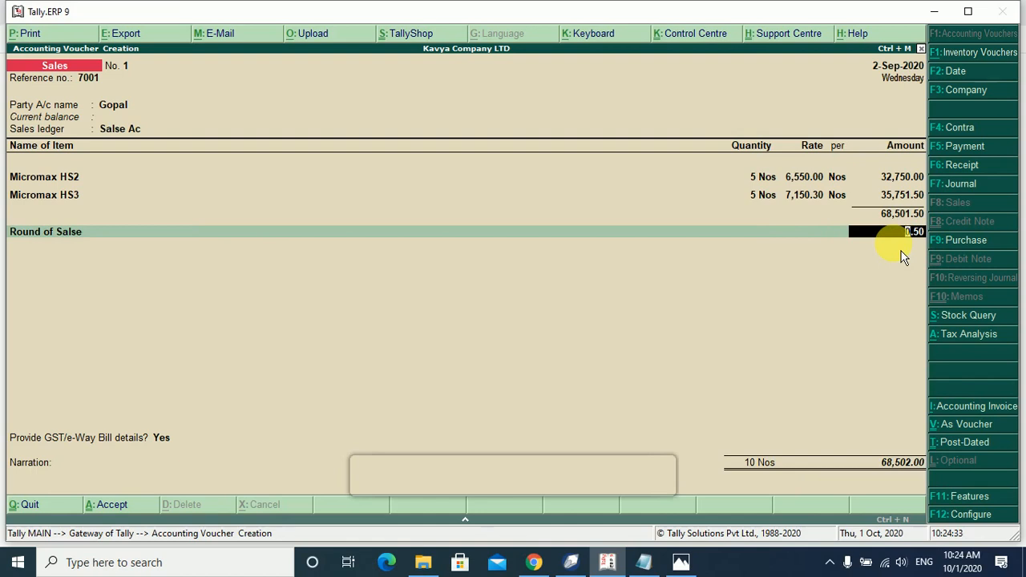
pyautogui.press('Return')
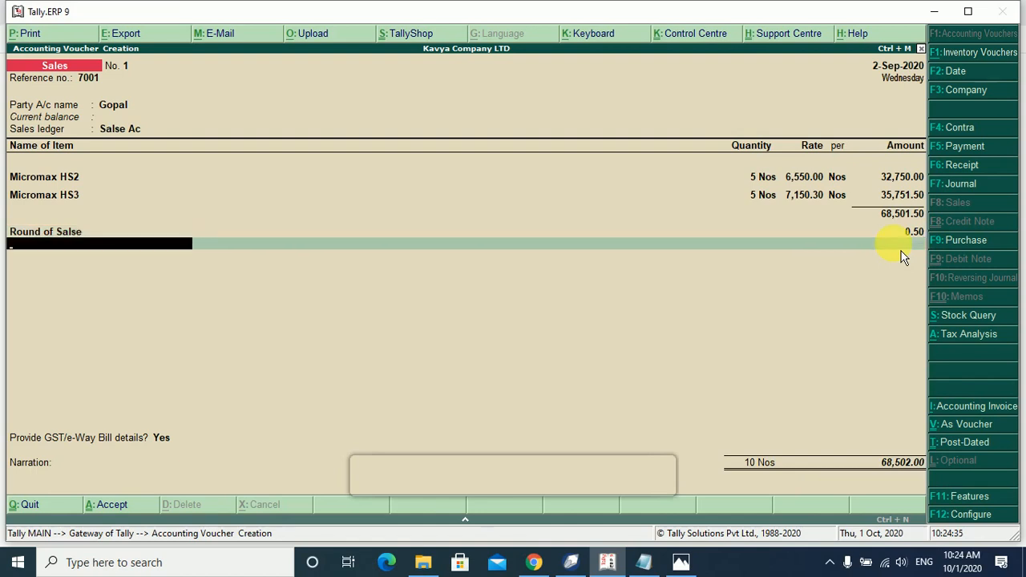
pyautogui.press('Return')
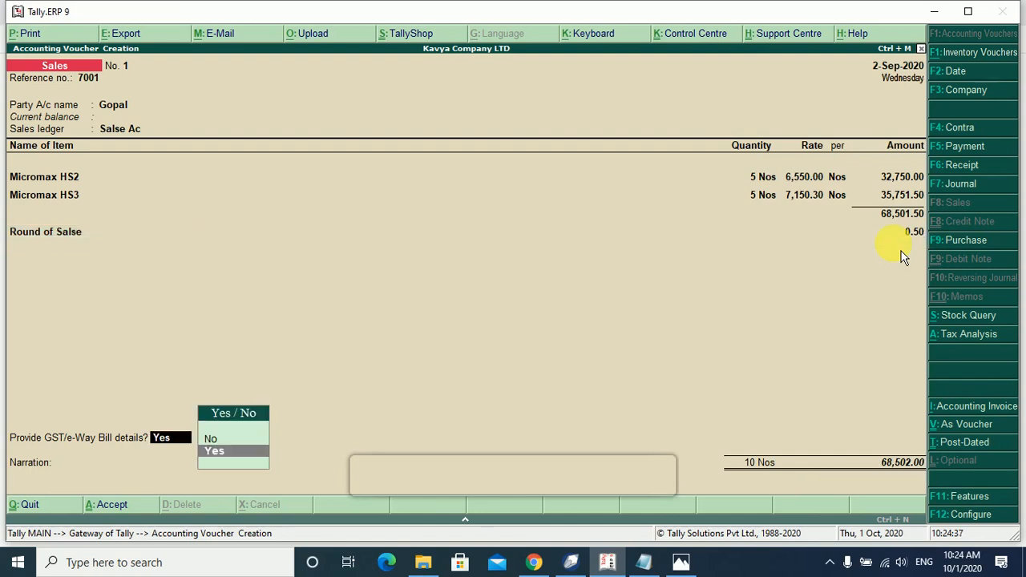
pyautogui.press('BackSpace')
pyautogui.press('BackSpace')
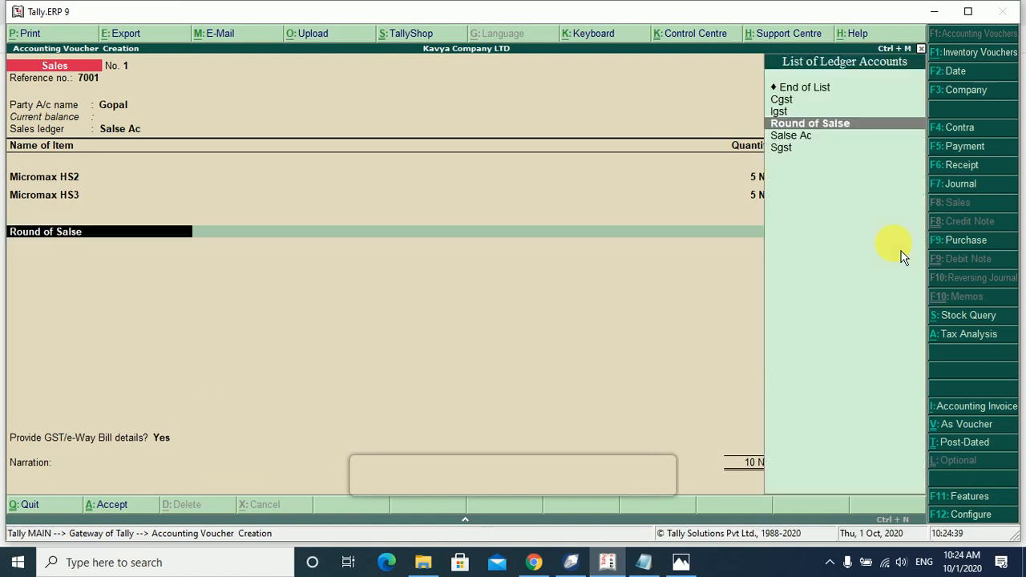
pyautogui.press('BackSpace')
pyautogui.press('Return')
pyautogui.press('Return')
pyautogui.press('BackSpace')
pyautogui.press('Return')
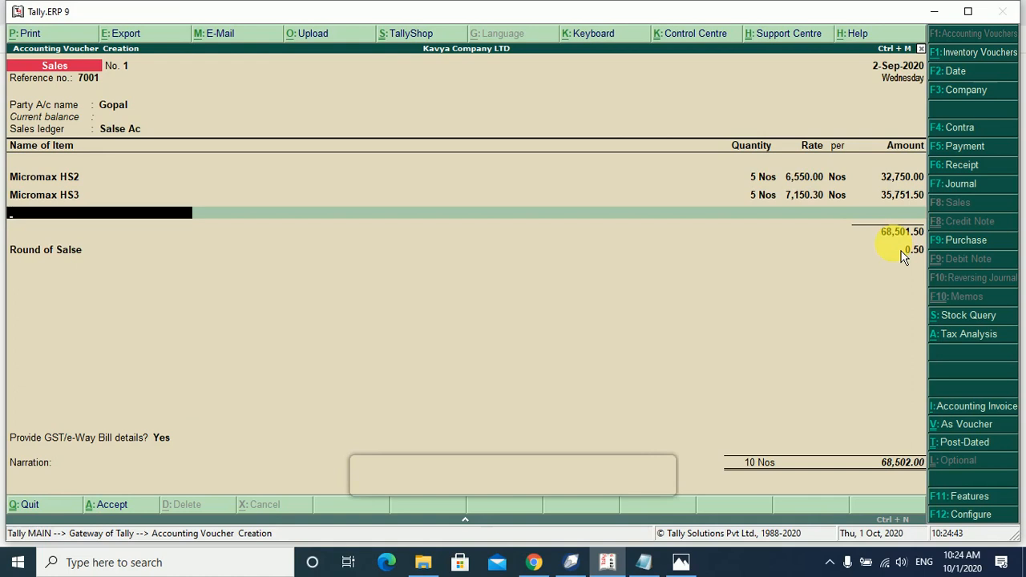
pyautogui.press('Return')
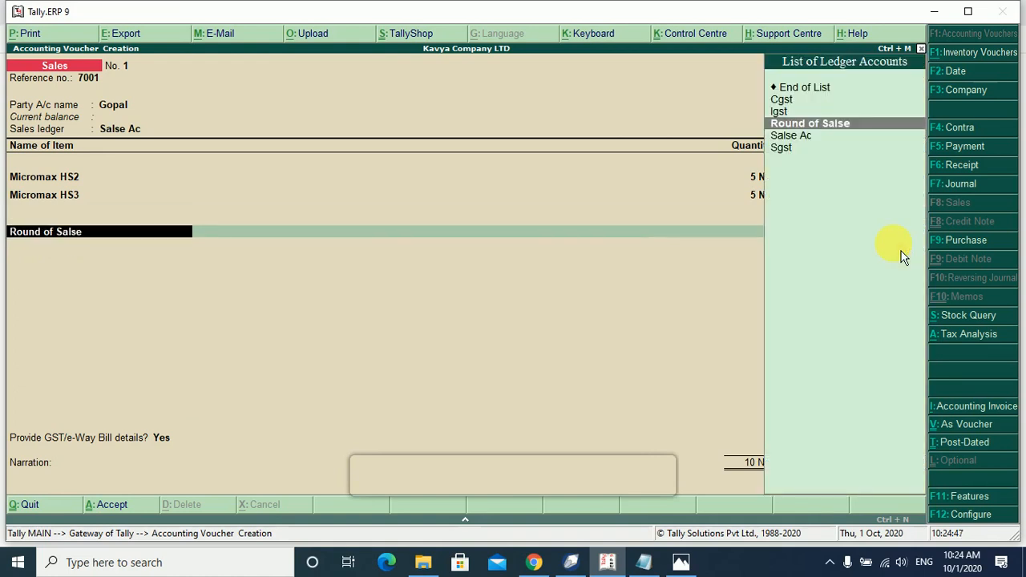
# Add Sgst and Cgst of 4,110.09 each, then select Round of Salse for the round-off.
pyautogui.press('Up')
pyautogui.press('Up')
pyautogui.press('Down')
pyautogui.press('Down')
pyautogui.press('Down')
pyautogui.press('Down')
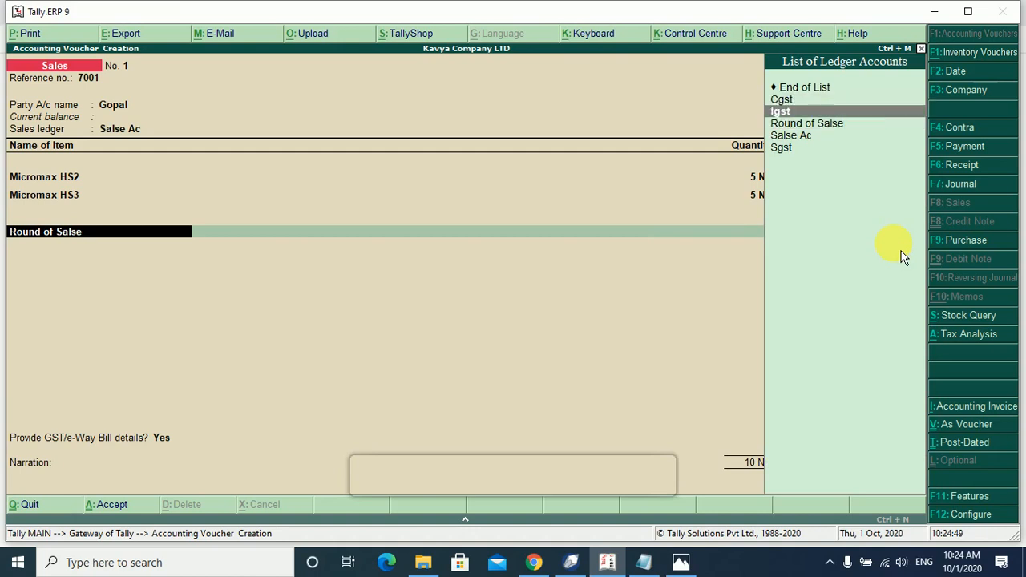
pyautogui.press('Return')
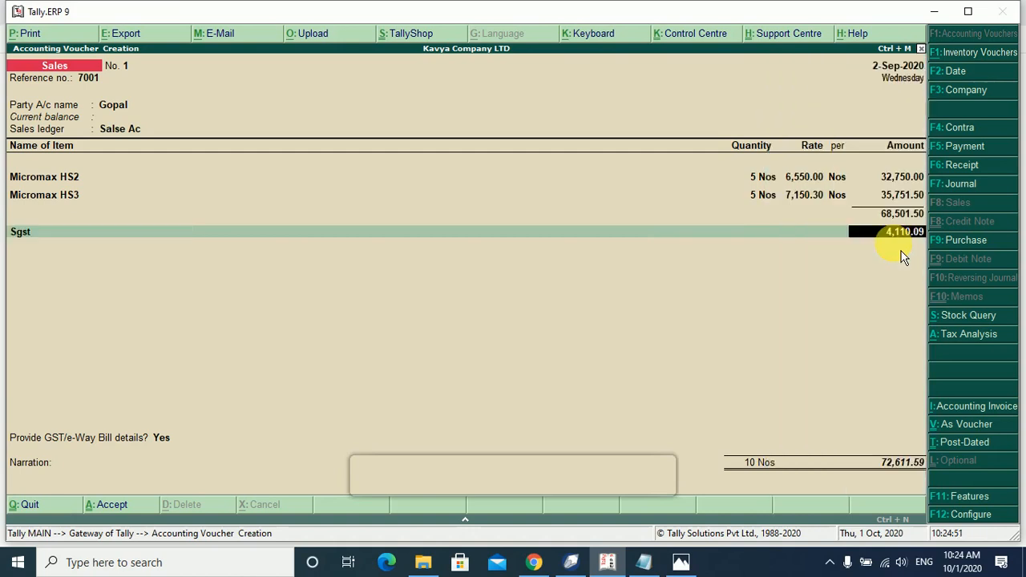
pyautogui.press('Return')
pyautogui.write('C')
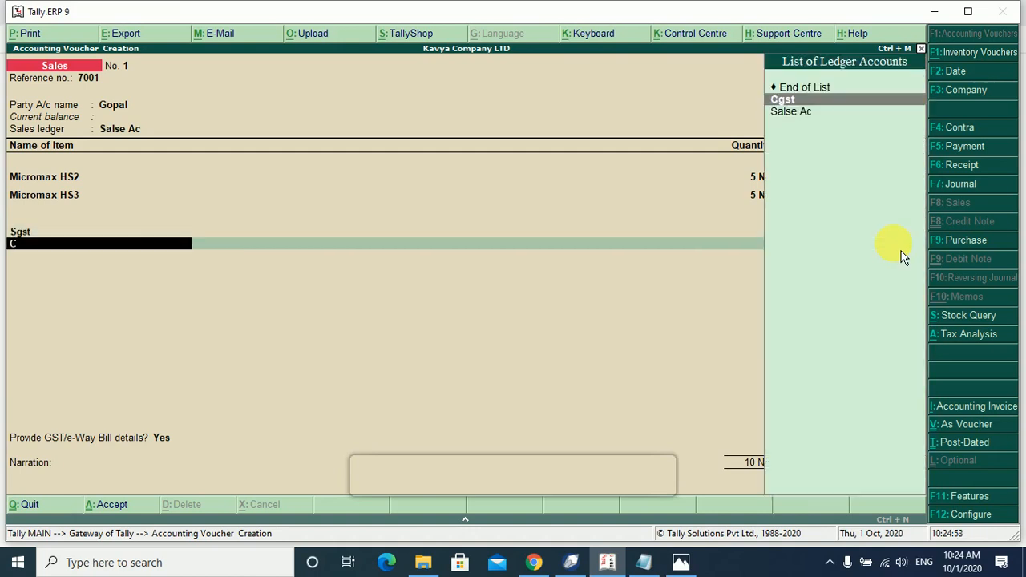
pyautogui.press('Return')
pyautogui.press('Return')
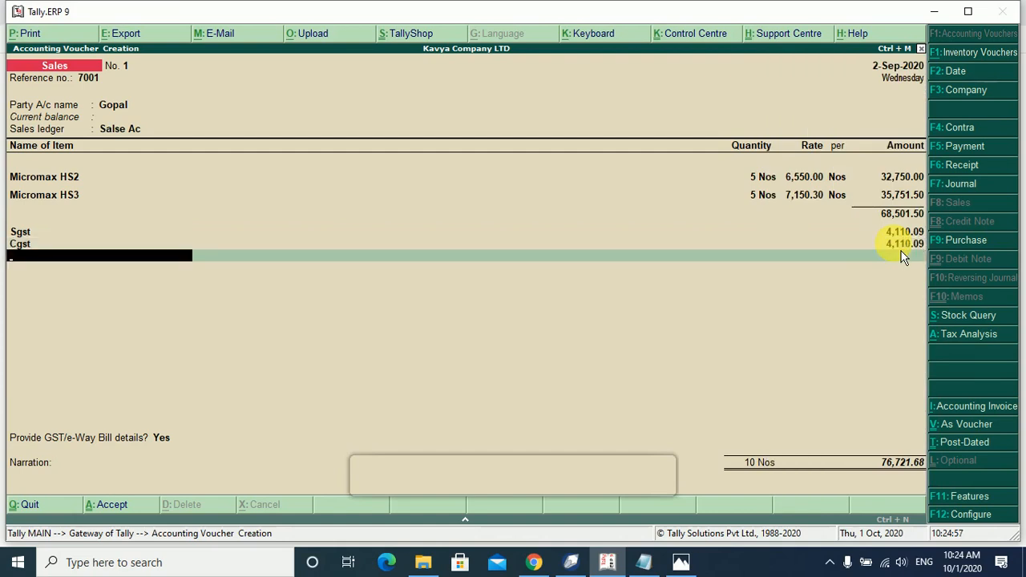
pyautogui.write('S')
pyautogui.press('Up')
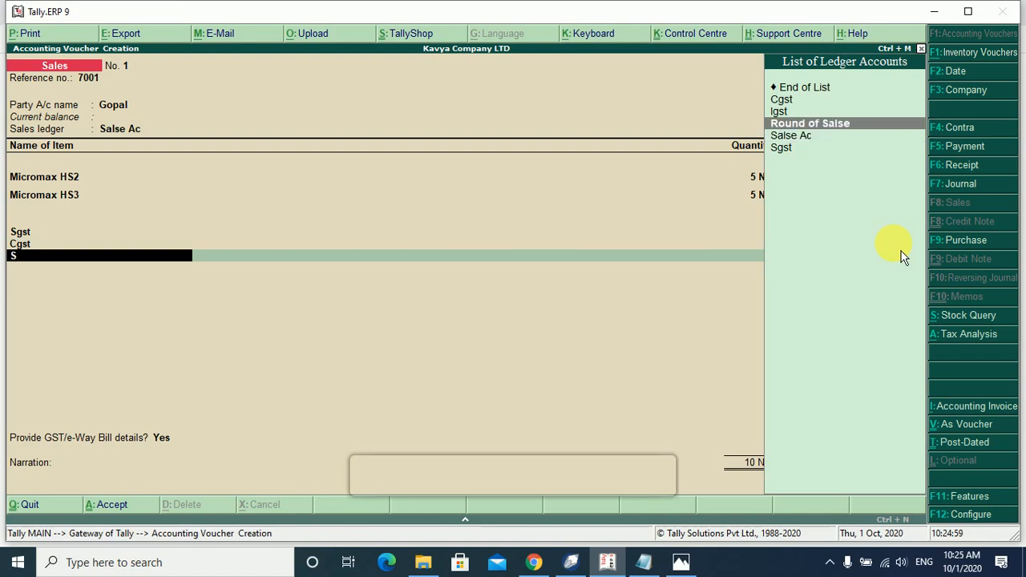
pyautogui.press('Return')
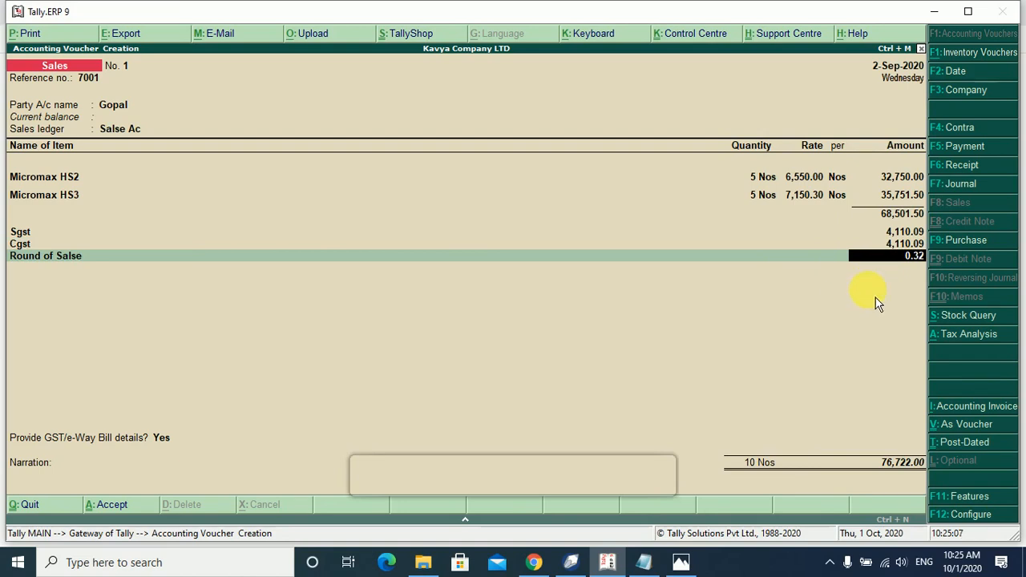
# Accept the 0.32 round-off, set e-Way Bill details to No, and save the 76,722.00 voucher.
pyautogui.press('Return')
pyautogui.press('Return')
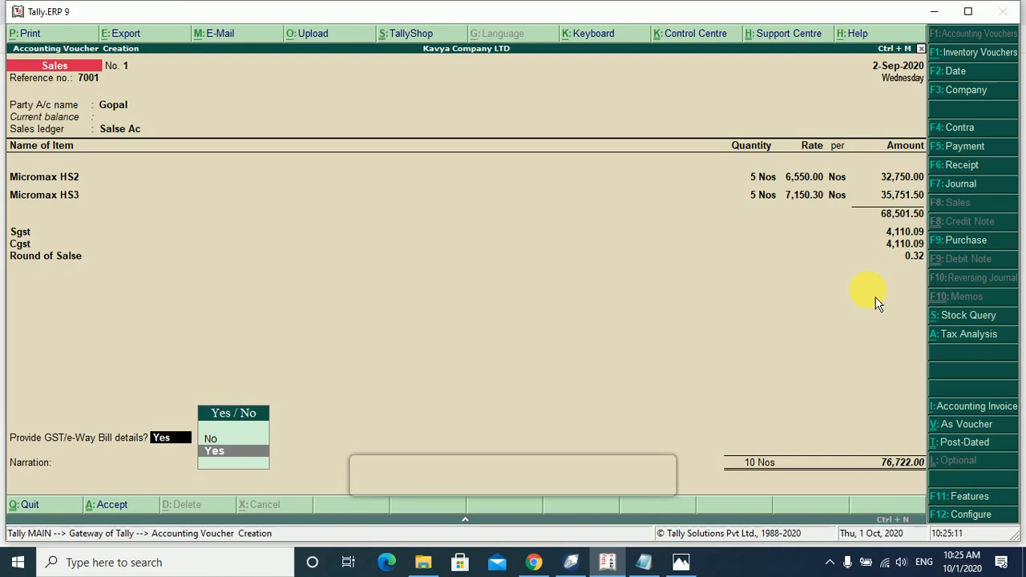
pyautogui.press('Up')
pyautogui.press('Return')
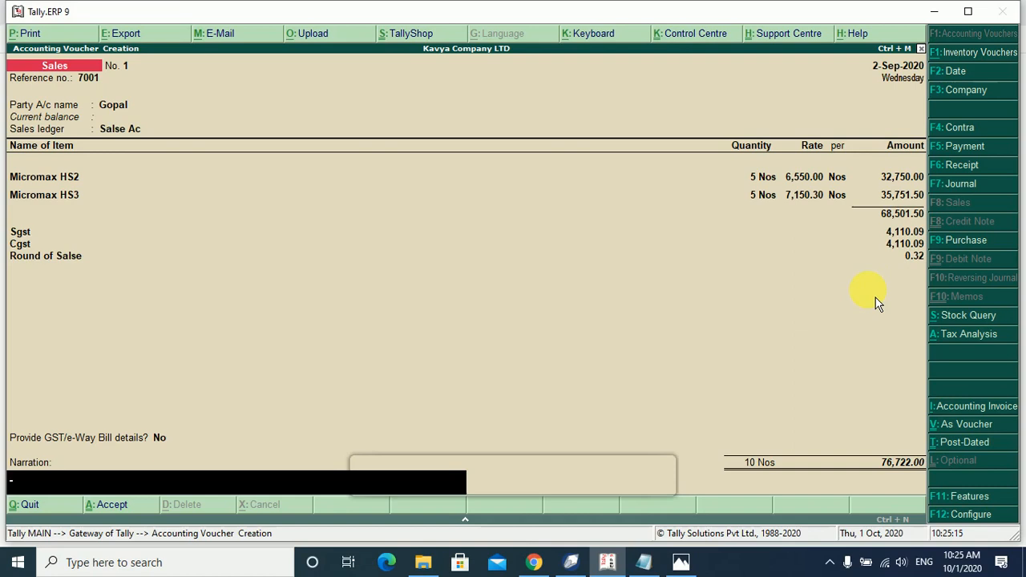
pyautogui.press('Return')
pyautogui.press('Return')
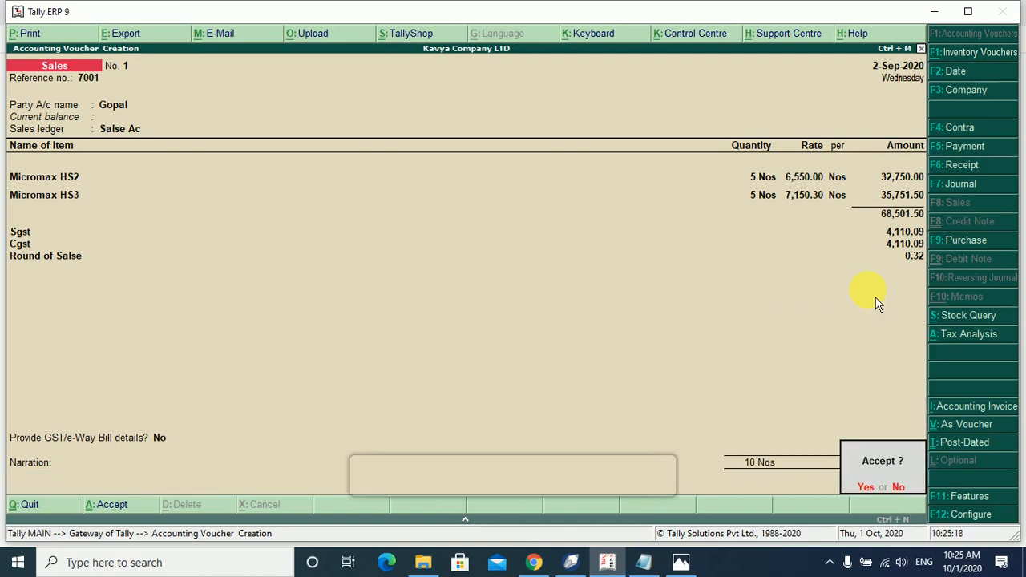
pyautogui.press('Return')
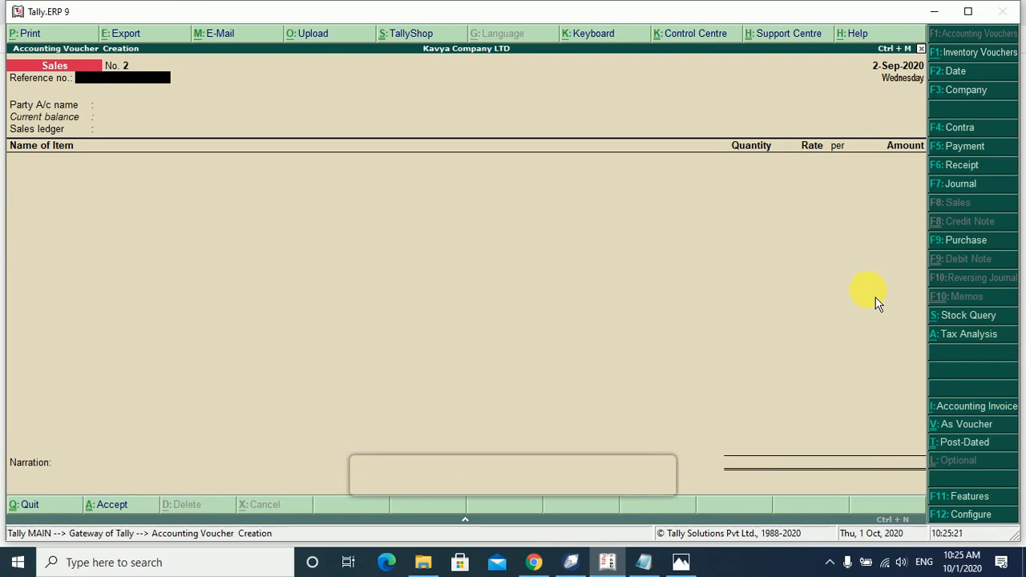
# Check the Mobile and TV groups in Stock Summary (TV: 17 Nos, 1,57,150.00), then return to Gateway.
pyautogui.press('Escape')
pyautogui.press('Escape')
pyautogui.press('Escape')
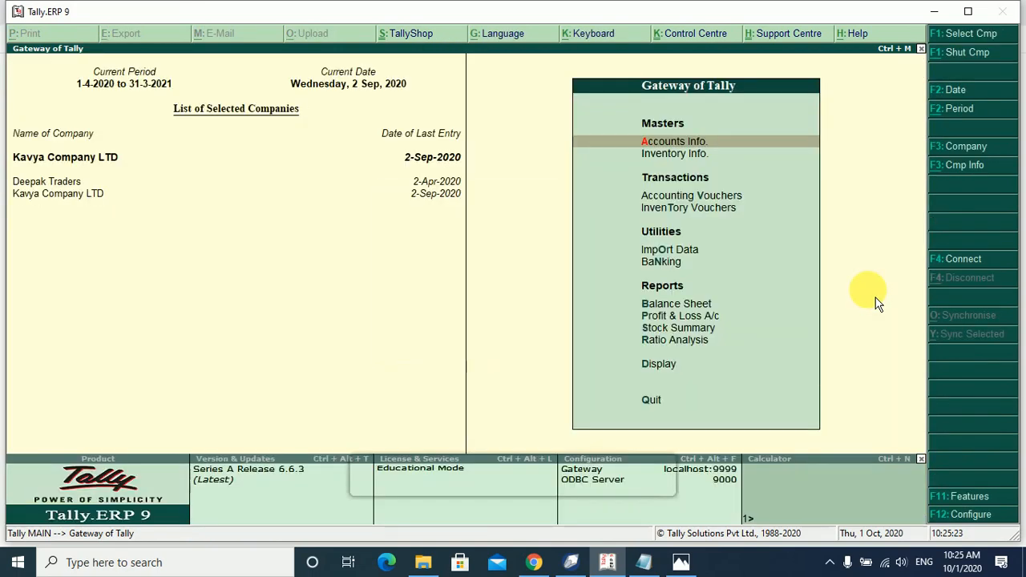
pyautogui.press('Up')
pyautogui.press('Up')
pyautogui.press('Up')
pyautogui.press('Return')
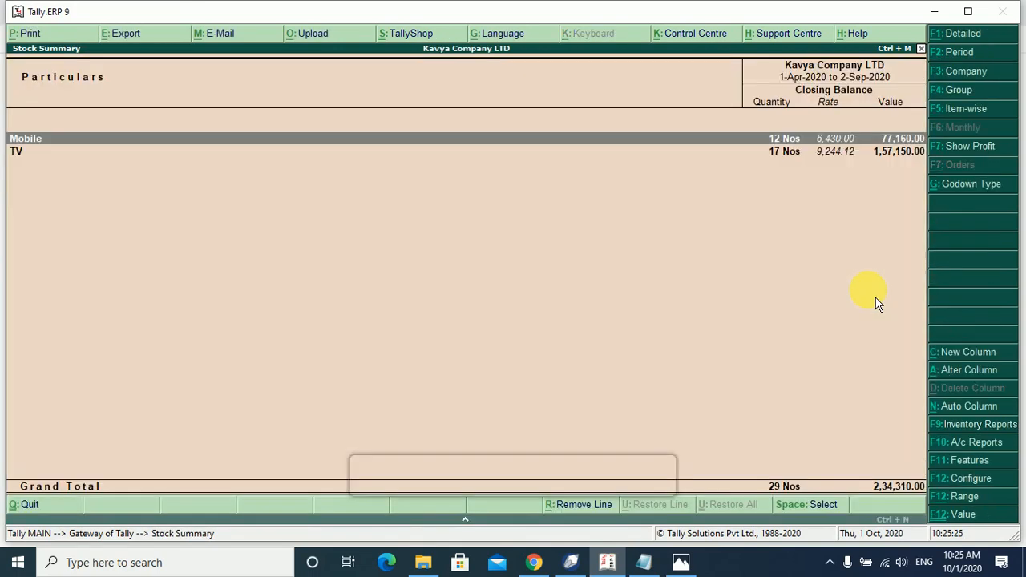
pyautogui.press('Return')
pyautogui.press('Return')
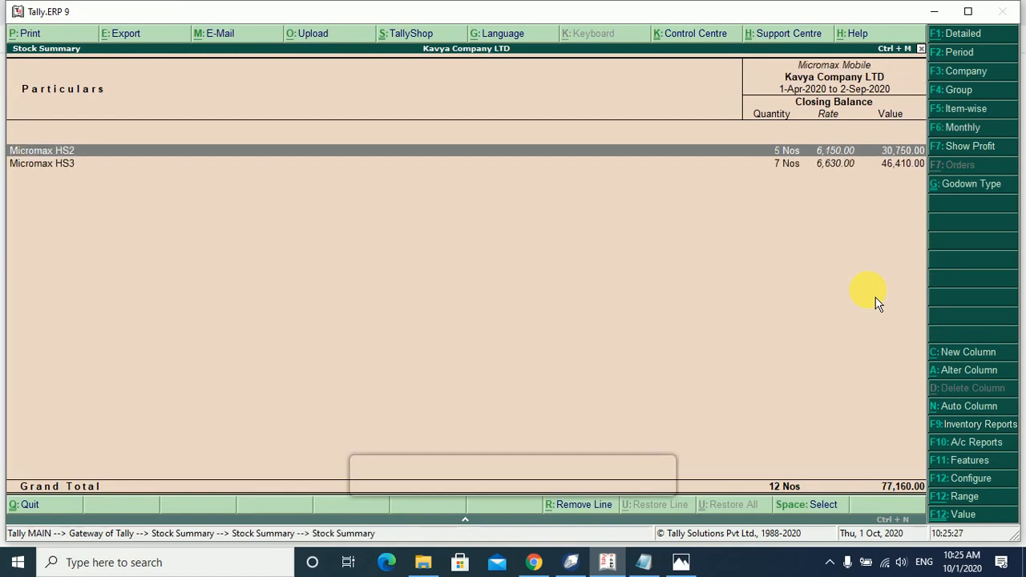
pyautogui.press('Escape')
pyautogui.press('Escape')
pyautogui.press('Down')
pyautogui.press('Return')
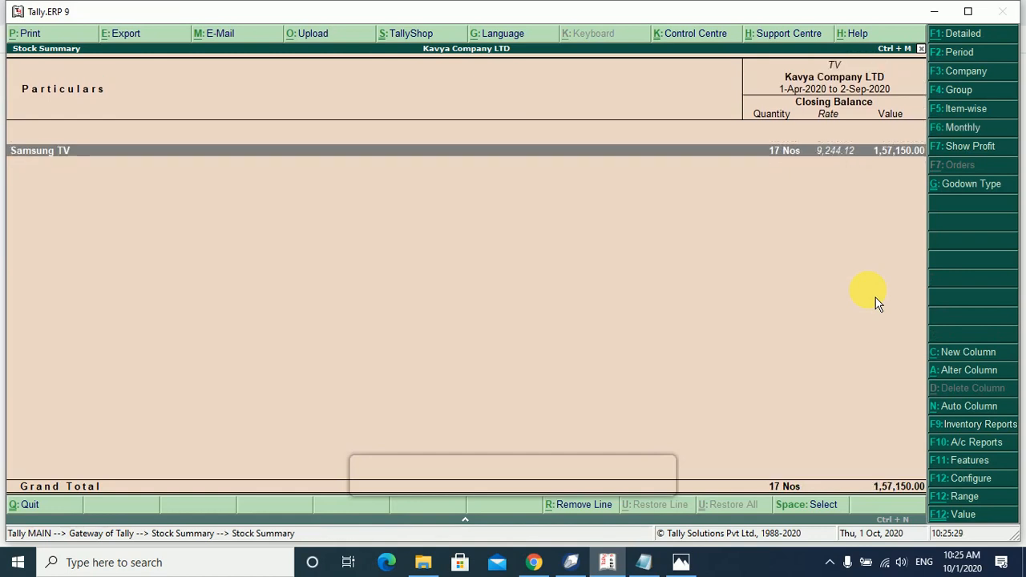
pyautogui.press('Return')
pyautogui.press('Return')
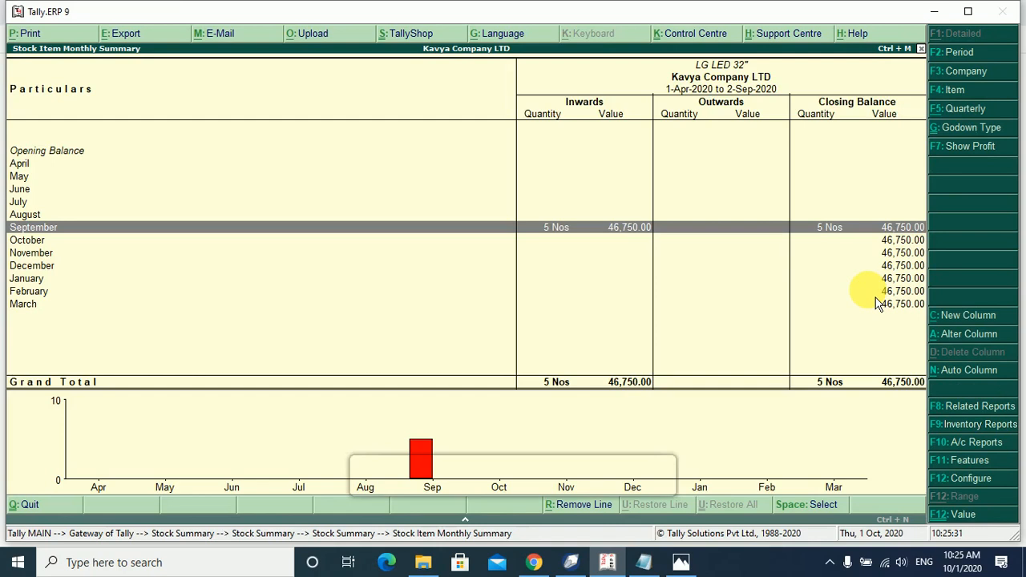
pyautogui.press('Escape')
pyautogui.press('Escape')
pyautogui.press('Escape')
pyautogui.press('Escape')
pyautogui.press('Escape')
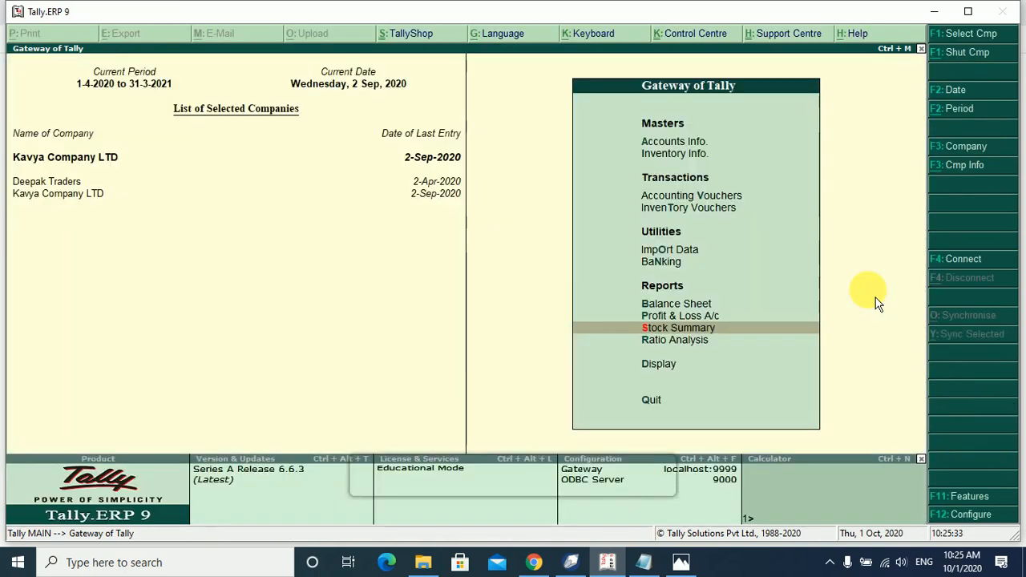
pyautogui.press('Escape')
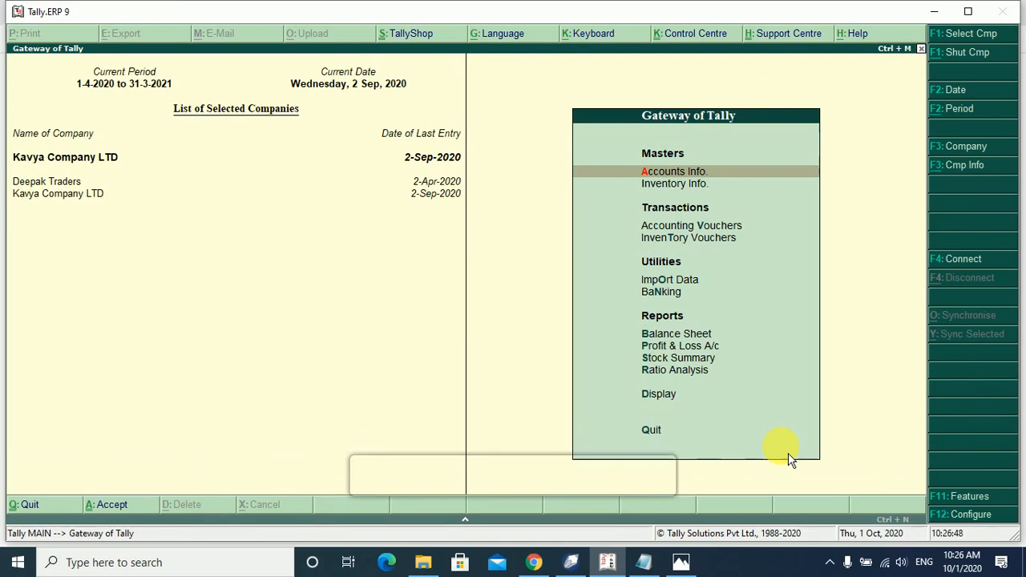
# Go to Inventory Vouchers to create a Stock Journal.
pyautogui.press('Down')
pyautogui.press('Down')
pyautogui.press('Down')
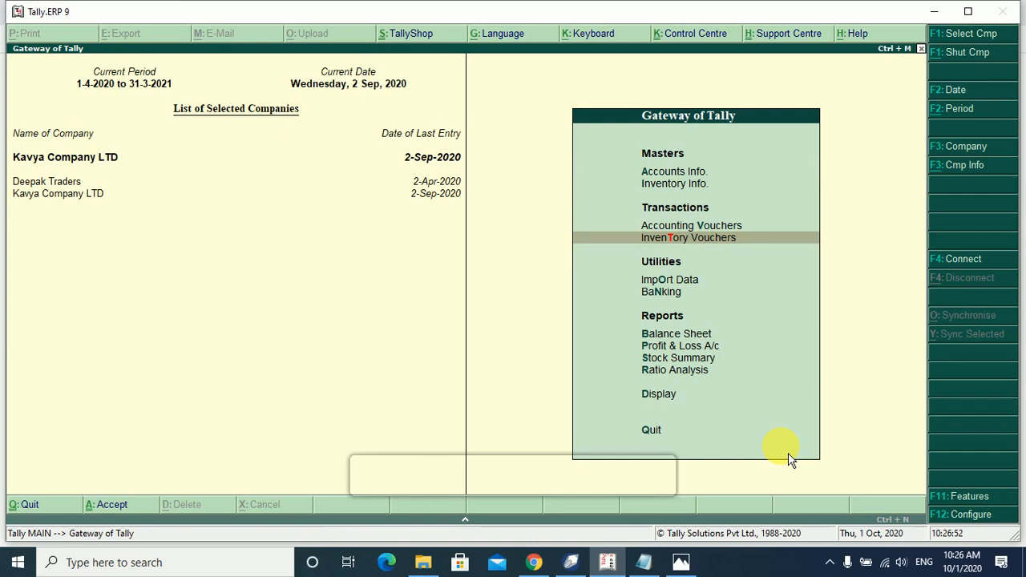
pyautogui.press('Return')
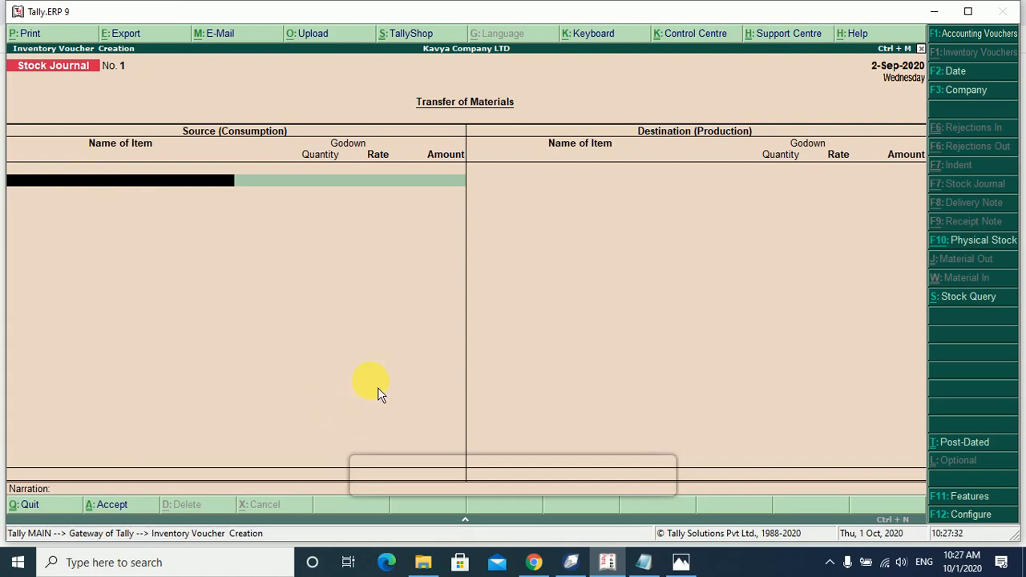
# Reopen a fresh Stock Journal and list the stock items available to transfer.
pyautogui.press('Escape')
pyautogui.press('Return')
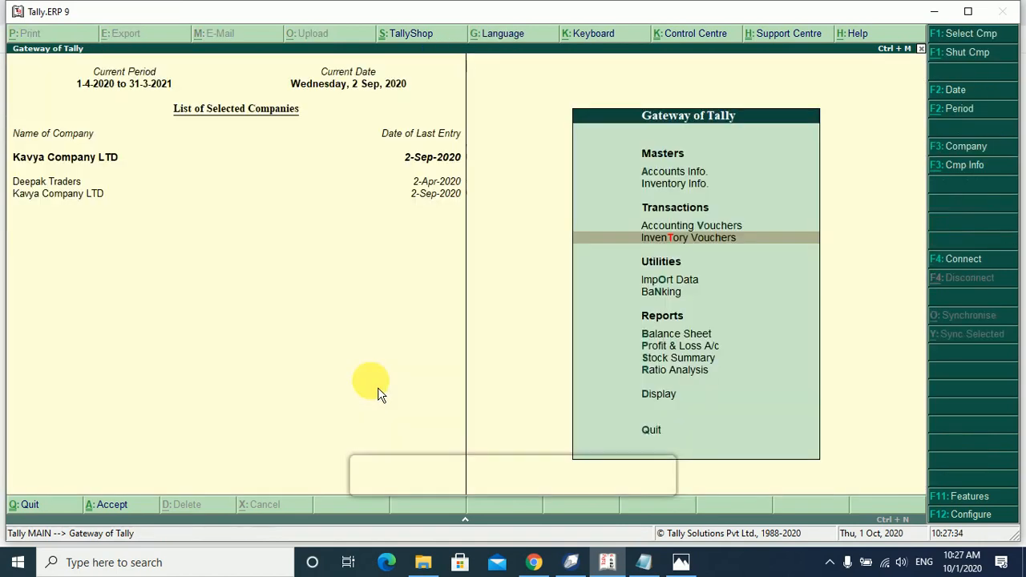
pyautogui.press('Return')
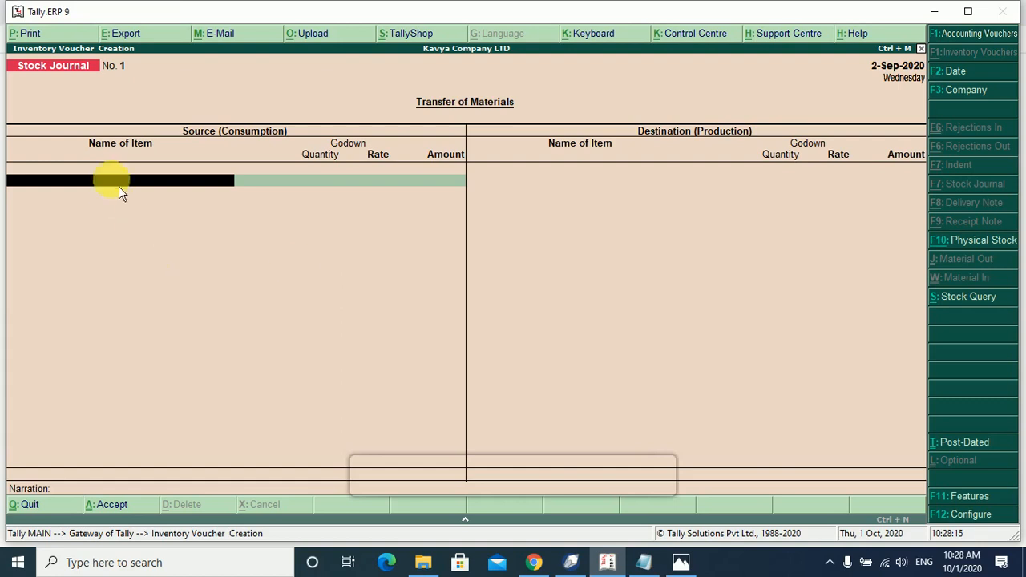
pyautogui.press('space')
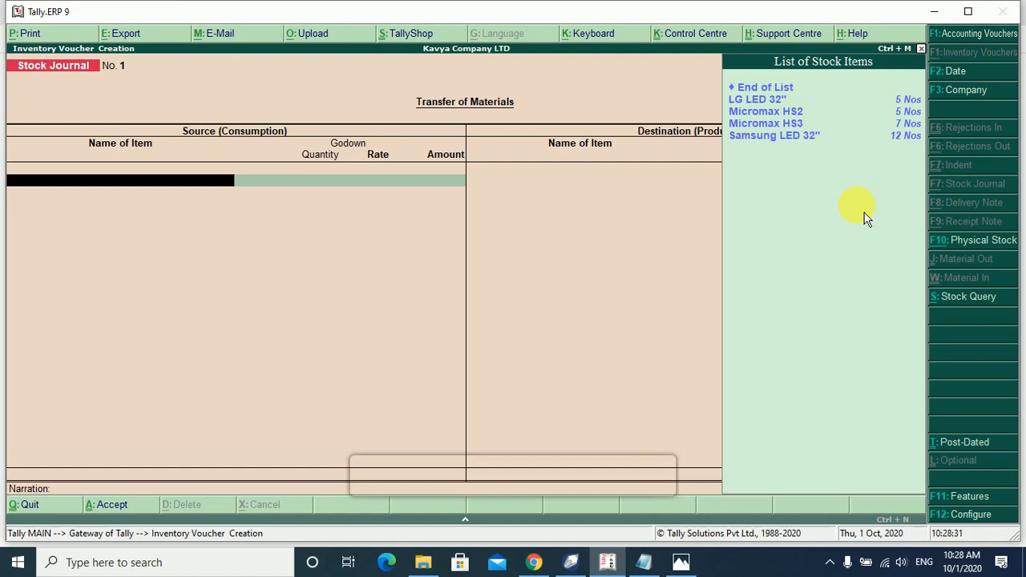
# Enter Micromax HS2 as the source item: 3 Nos from Main Location at 6,150.00, totalling 18,450.00.
pyautogui.press('Down')
pyautogui.press('Down')
pyautogui.press('Down')
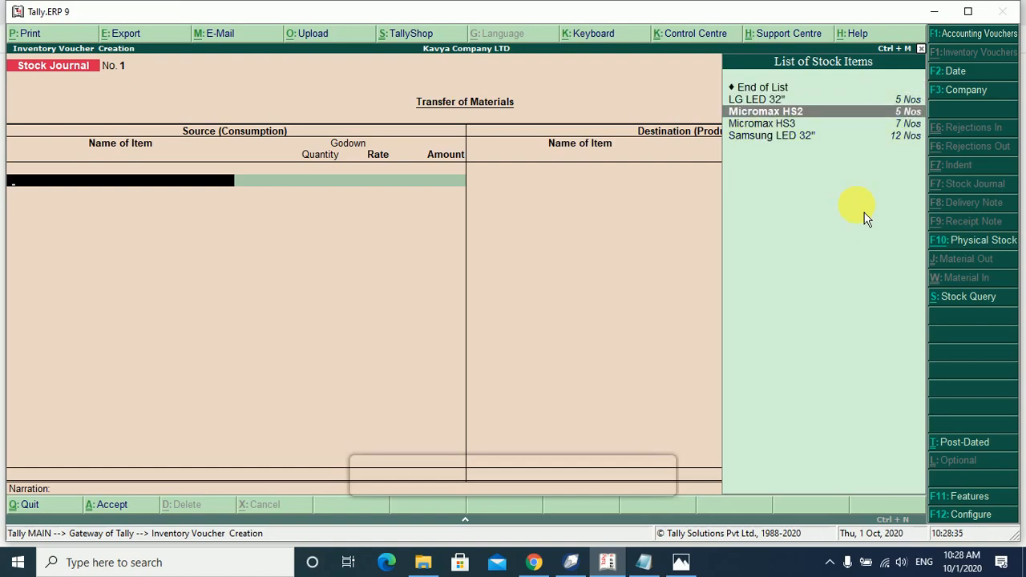
pyautogui.press('Return')
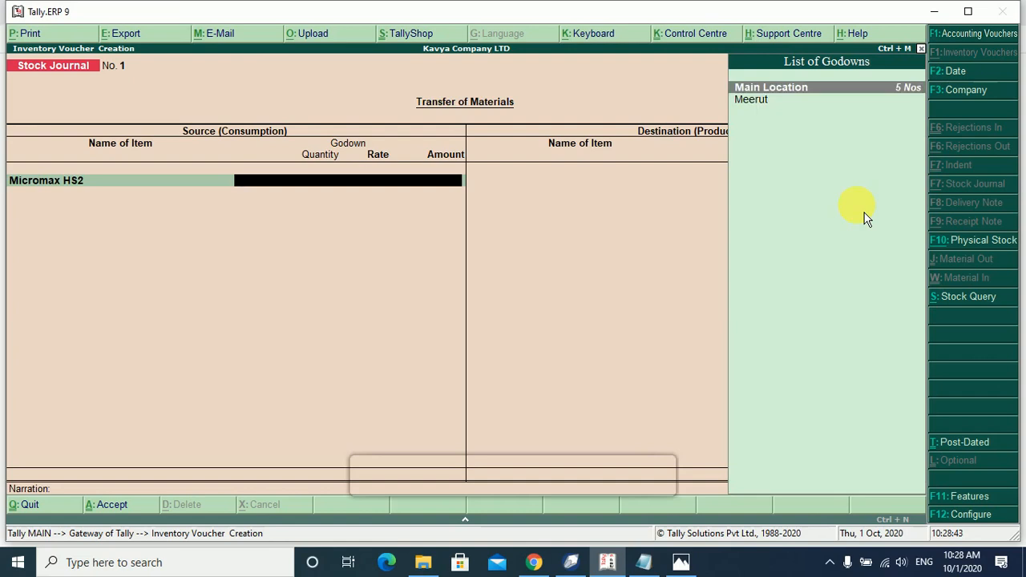
pyautogui.press('Return')
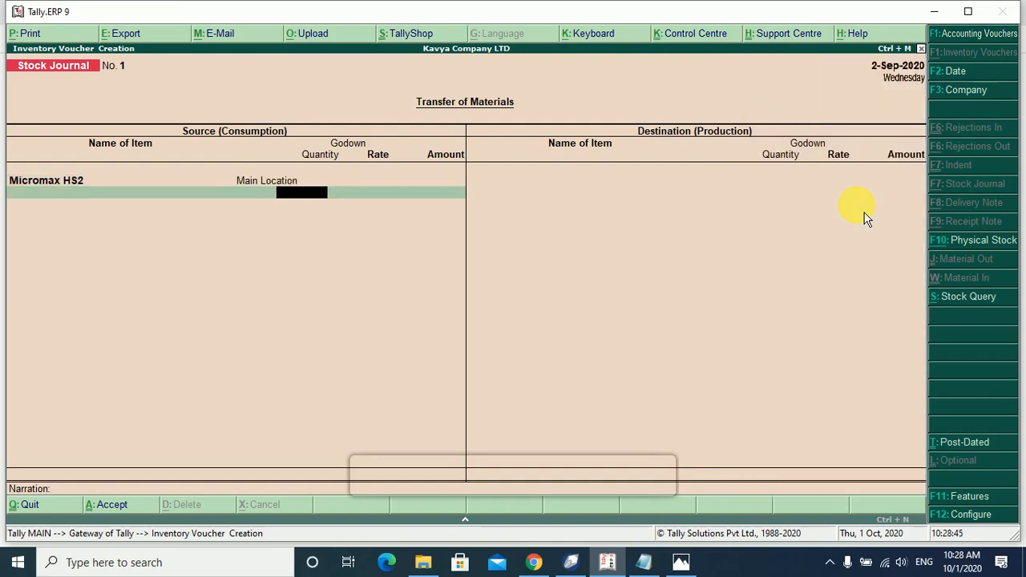
pyautogui.write('3')
pyautogui.press('Return')
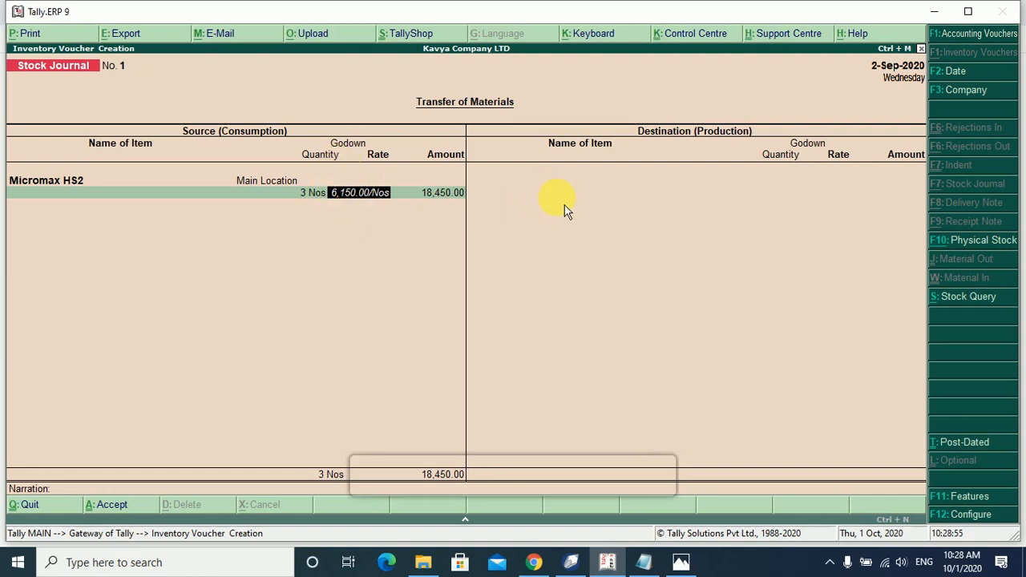
pyautogui.press('Return')
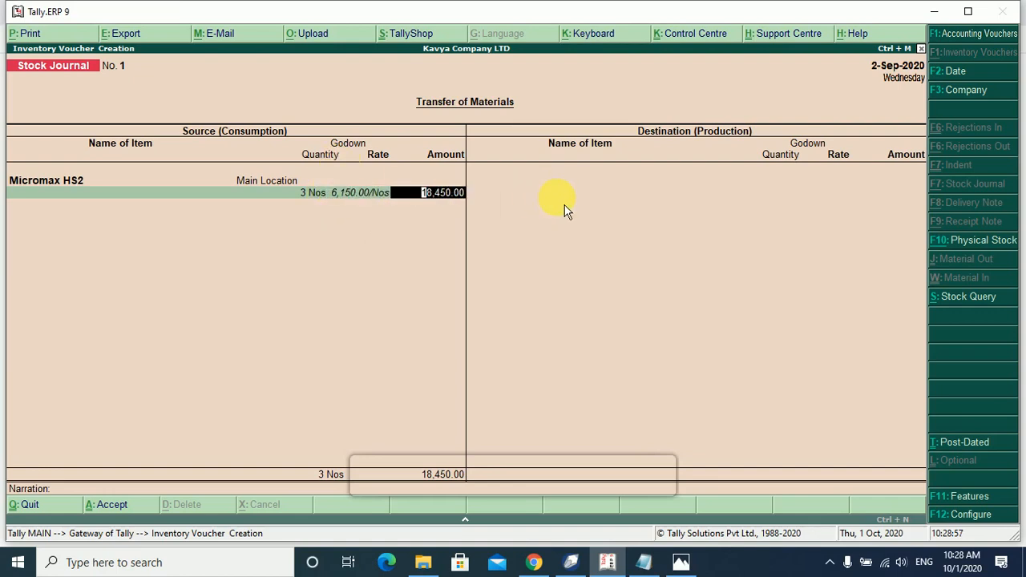
pyautogui.press('Return')
pyautogui.press('Return')
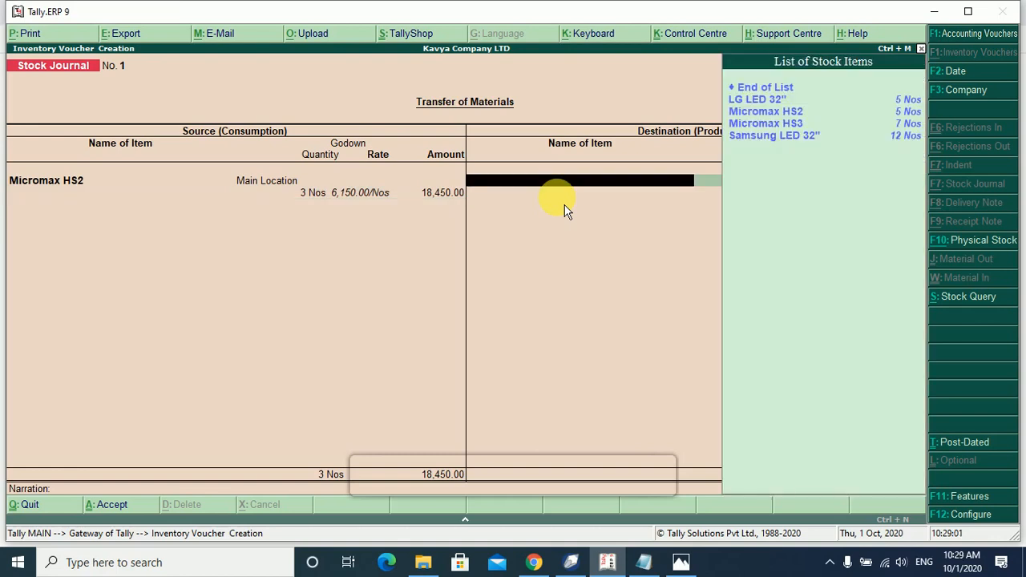
# Add the destination line of 3 Nos Micromax HS2 into Meerut at 6,150.00, then save the voucher.
pyautogui.press('Down')
pyautogui.press('Down')
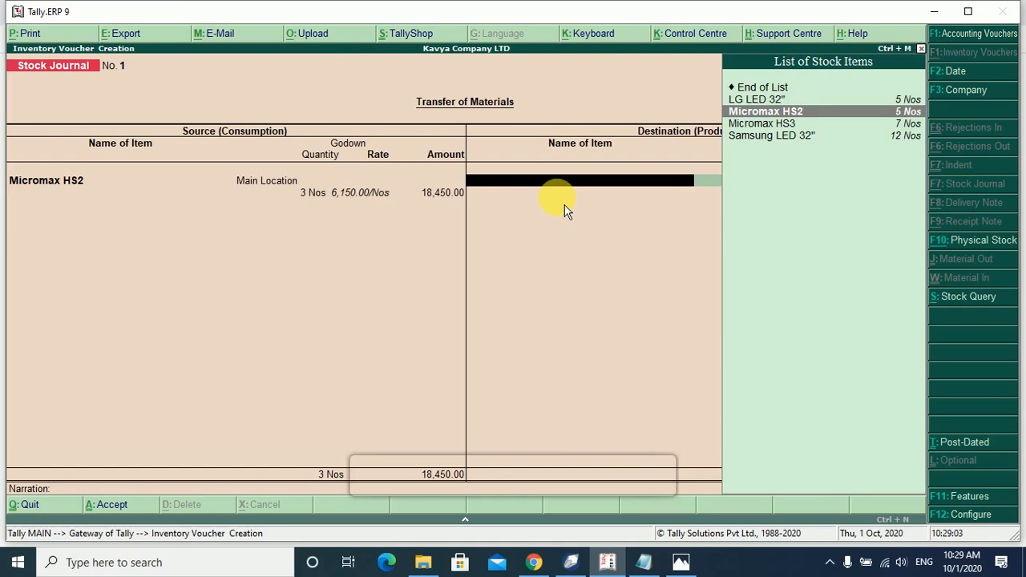
pyautogui.press('Return')
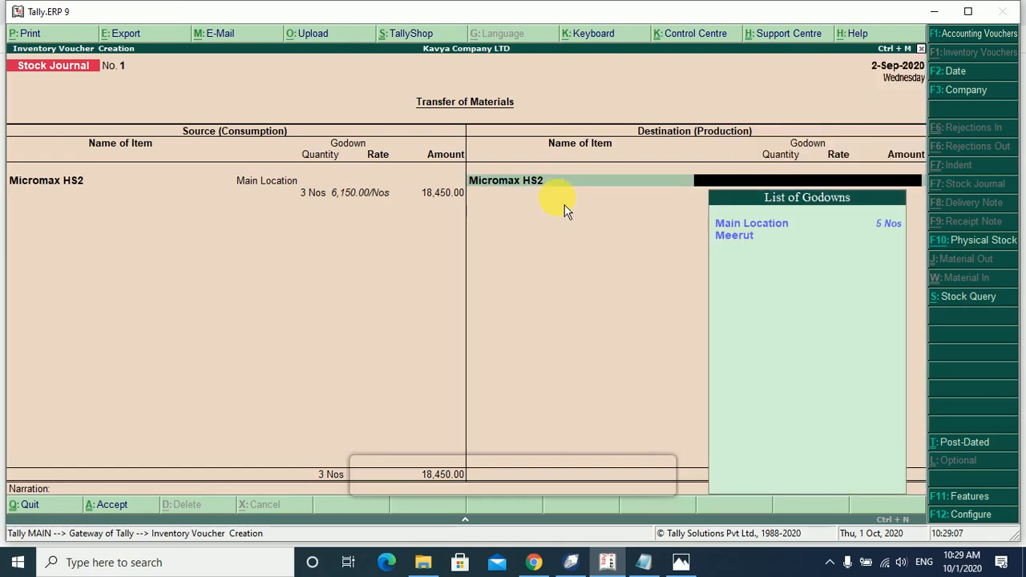
pyautogui.press('Down')
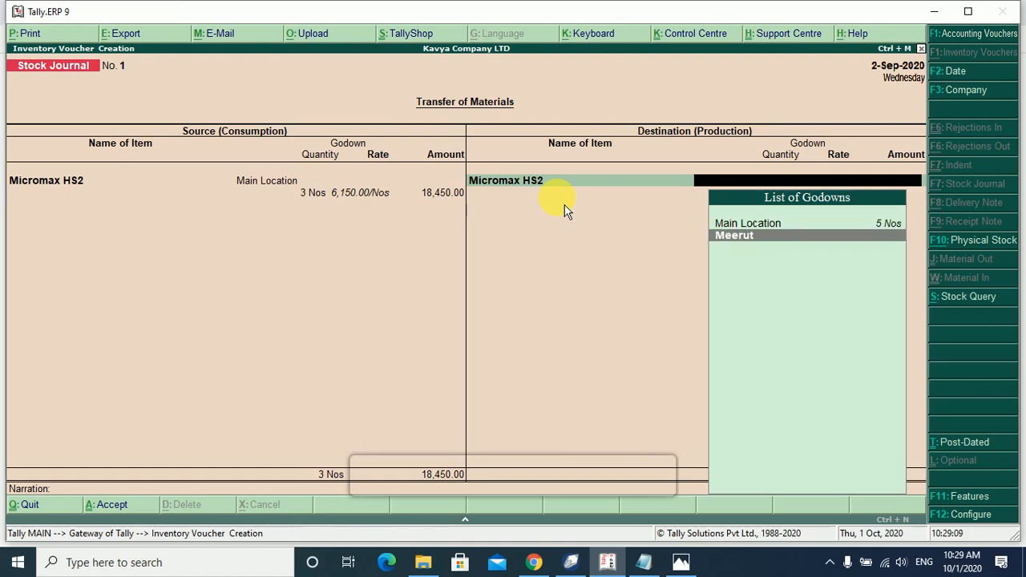
pyautogui.press('Return')
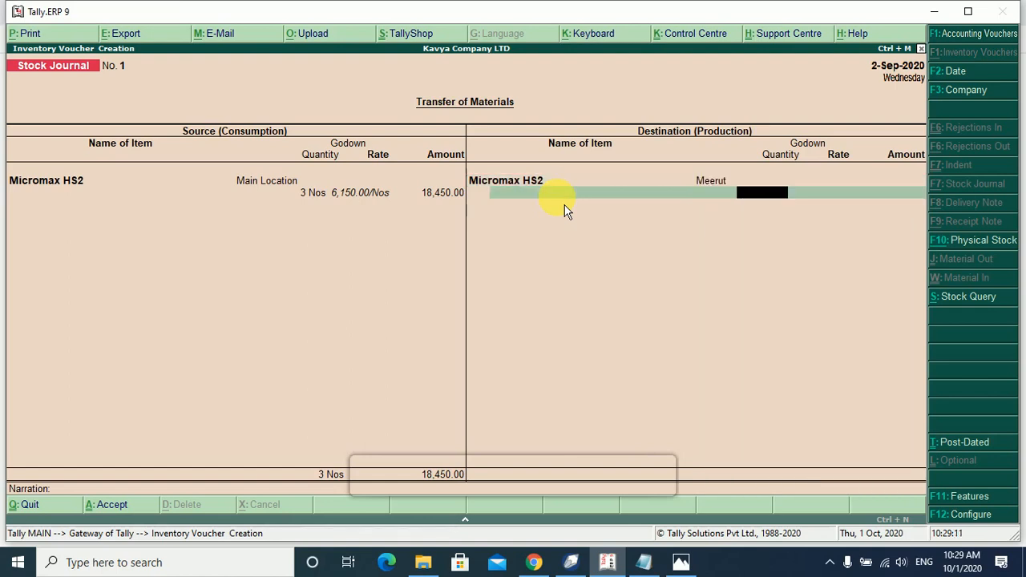
pyautogui.write('3')
pyautogui.press('Return')
pyautogui.press('Return')
pyautogui.press('Return')
pyautogui.press('Return')
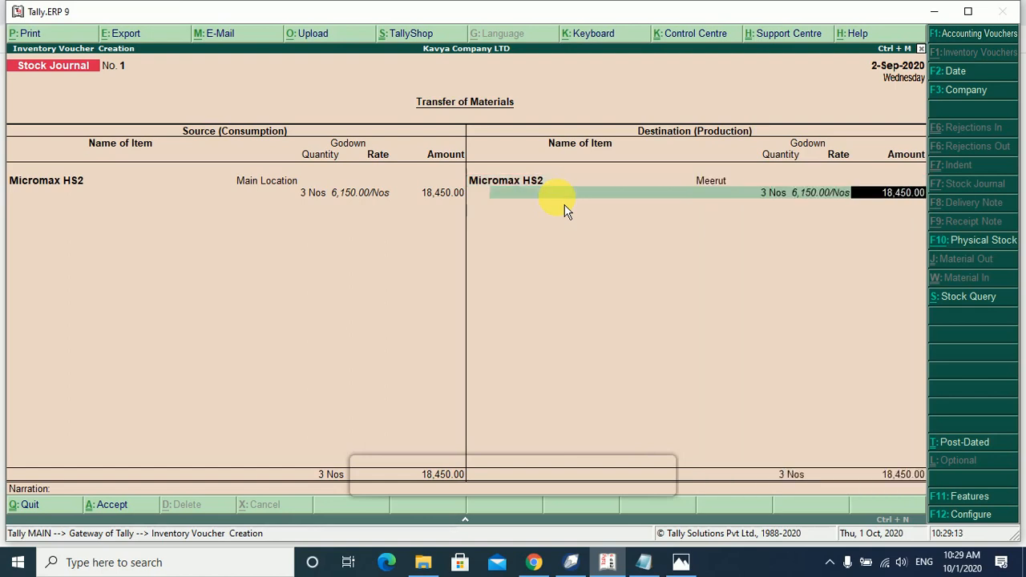
pyautogui.press('Return')
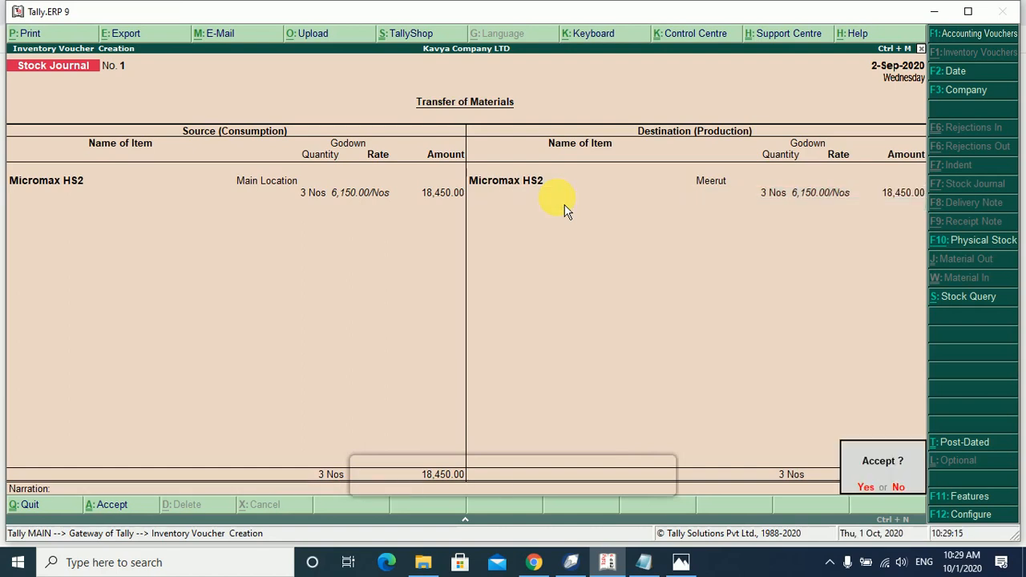
pyautogui.press('Return')
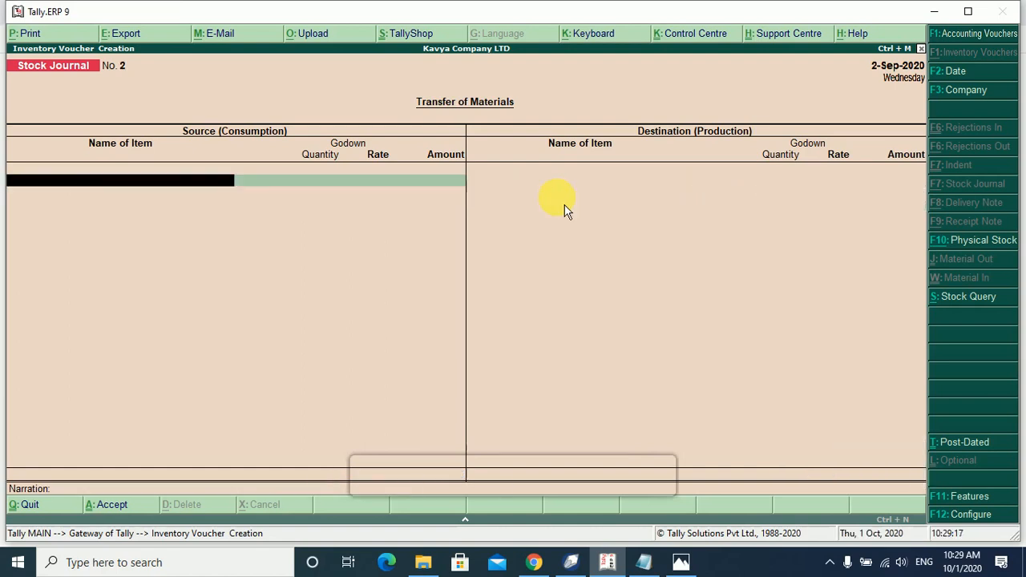
# Leave voucher entry and open Display > Statements of Inventory from the Gateway of Tally.
pyautogui.press('Escape')
pyautogui.press('Return')
pyautogui.press('Escape')
pyautogui.press('Escape')
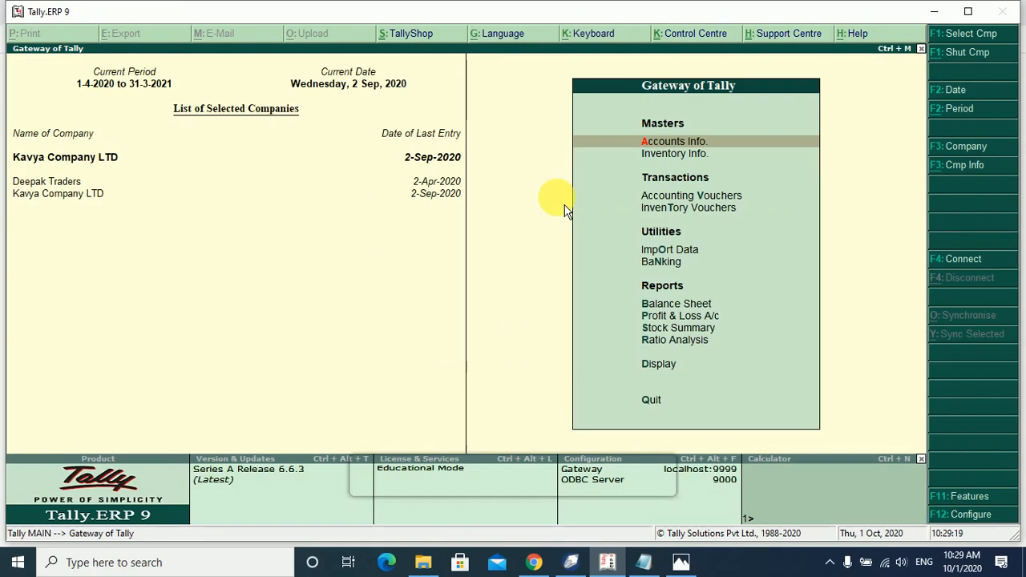
pyautogui.press('Down')
pyautogui.press('Down')
pyautogui.press('Down')
pyautogui.press('Down')
pyautogui.press('Down')
pyautogui.press('Down')
pyautogui.press('Down')
pyautogui.press('Down')
pyautogui.press('Down')
pyautogui.press('Down')
pyautogui.press('Down')
pyautogui.press('Up')
pyautogui.press('Up')
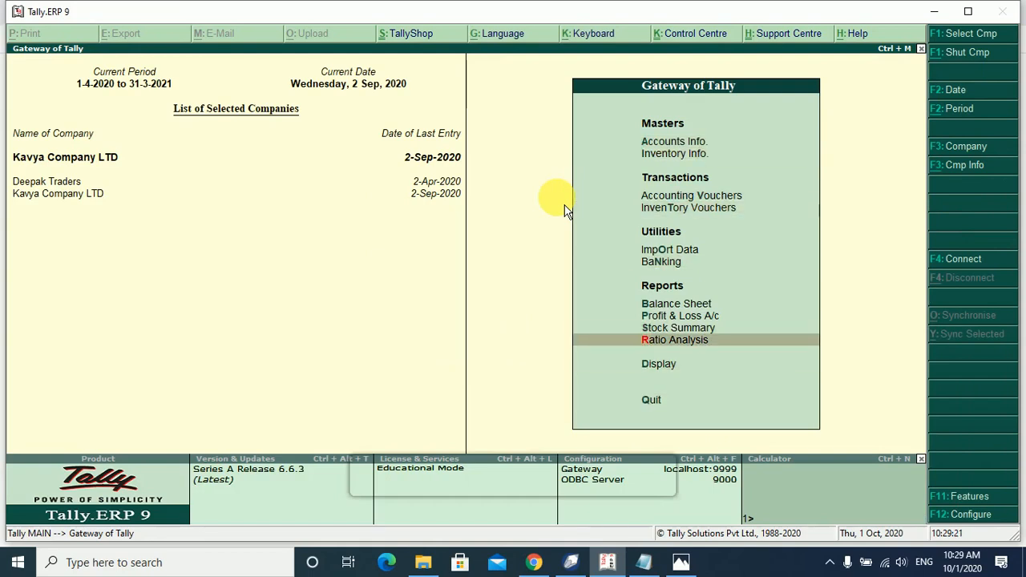
pyautogui.press('Down')
pyautogui.press('Return')
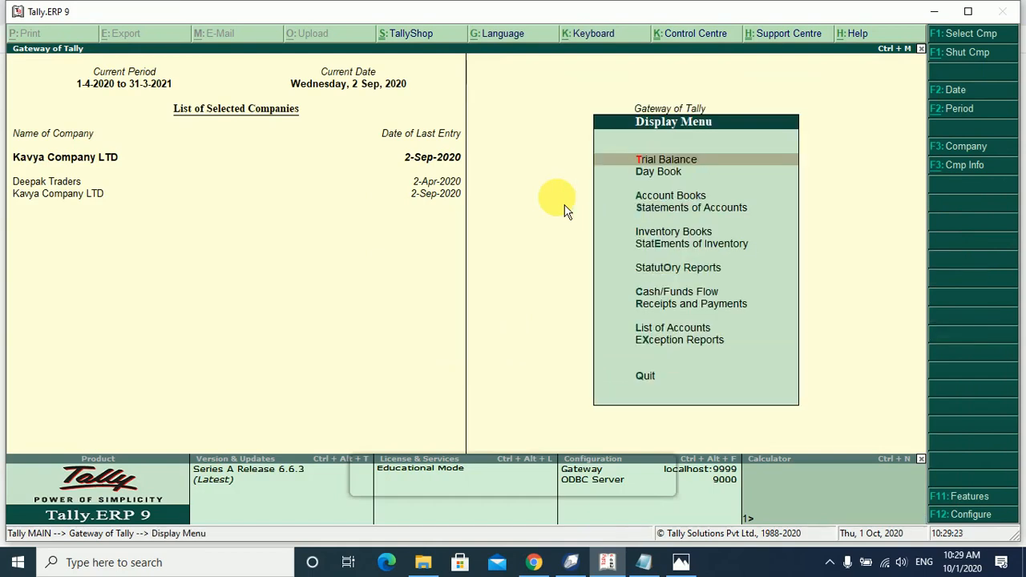
pyautogui.press('Down')
pyautogui.press('Down')
pyautogui.press('Down')
pyautogui.press('Down')
pyautogui.press('Down')
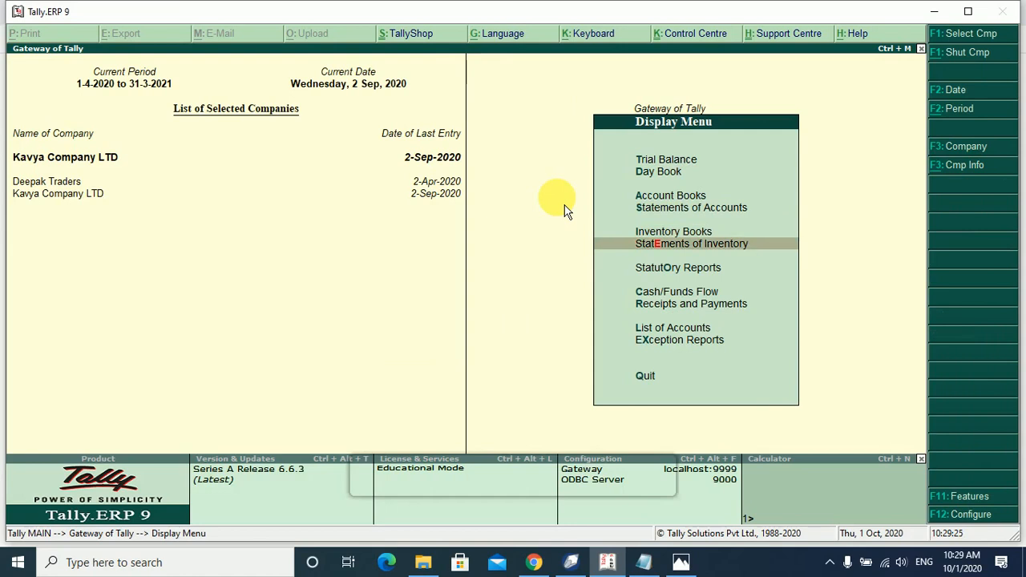
pyautogui.press('Return')
pyautogui.press('Return')
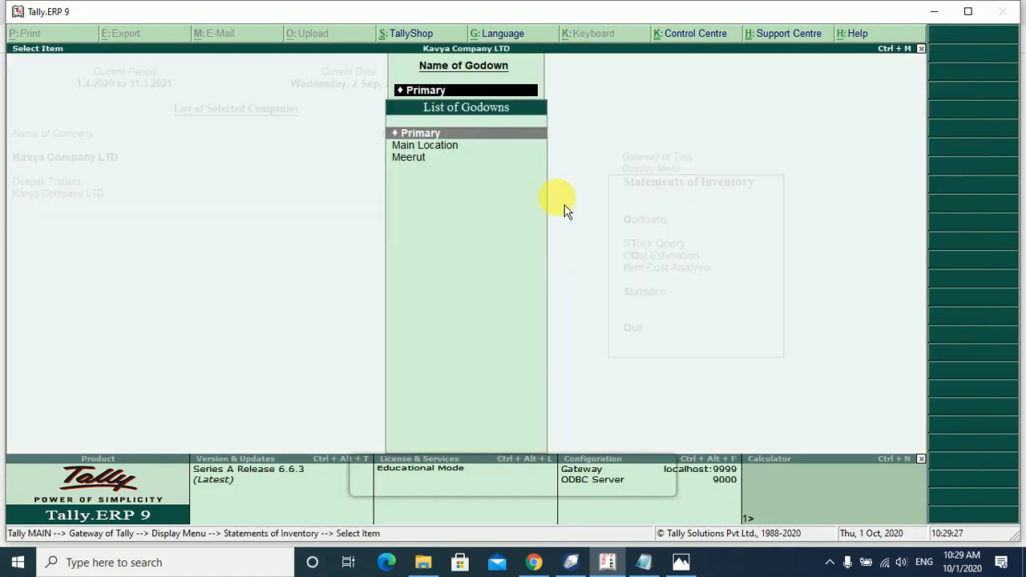
# View the Main Location godown summary and its Mobile stock, confirming 2 Micromax HS2 remain.
pyautogui.press('Down')
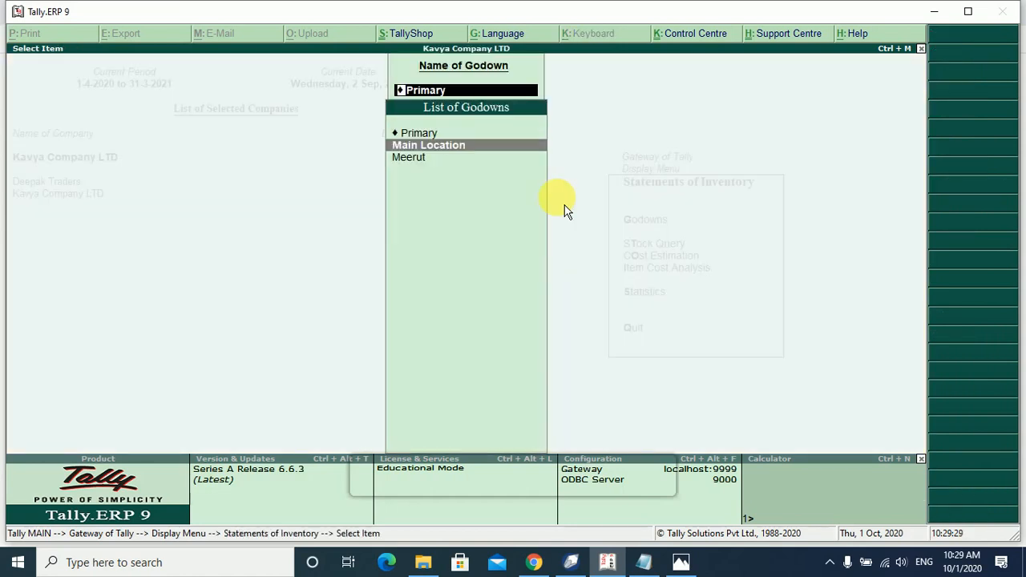
pyautogui.press('Return')
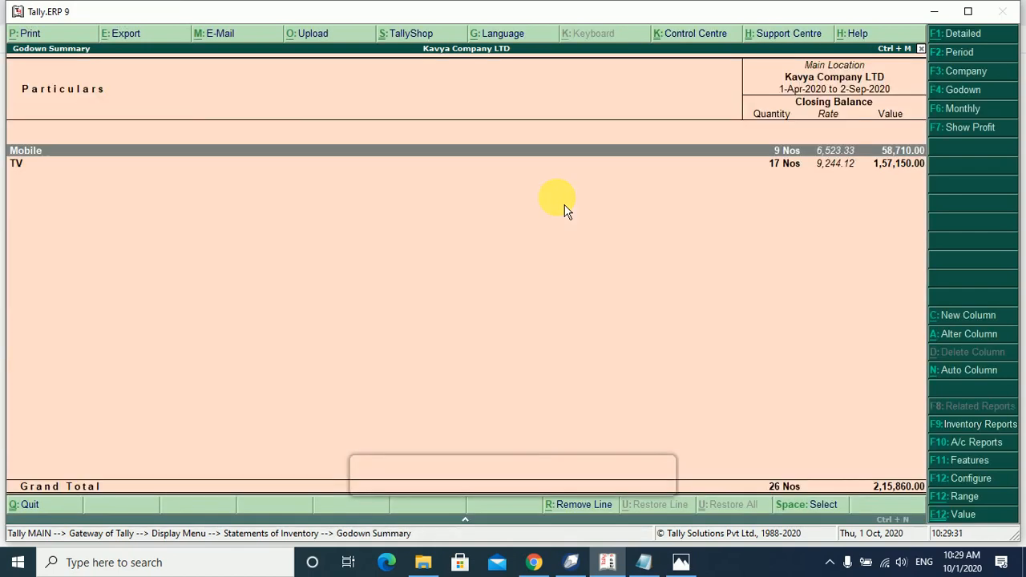
pyautogui.press('Return')
pyautogui.press('Return')
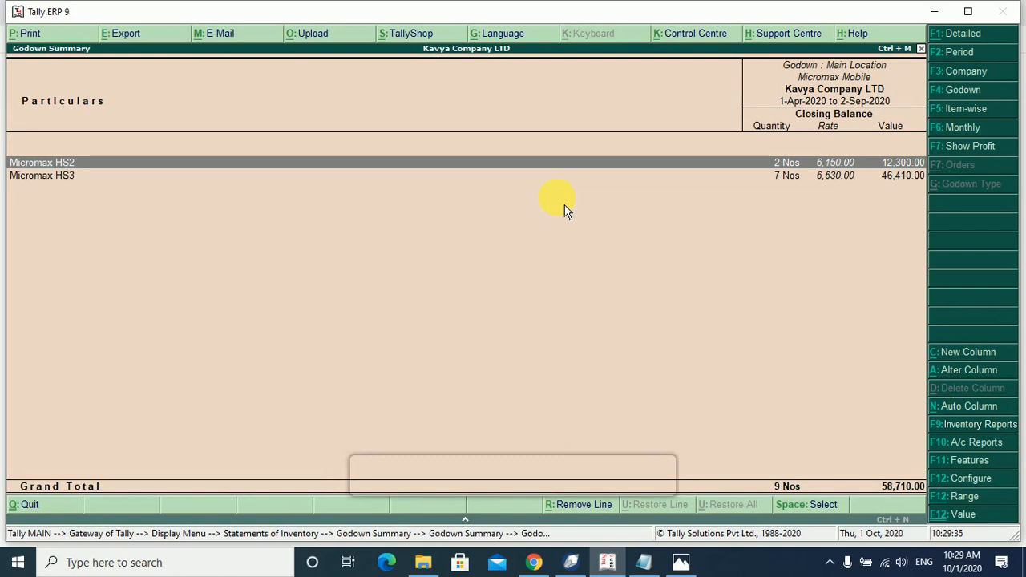
pyautogui.press('Escape')
pyautogui.press('Escape')
# Check the Meerut godown summary showing 3 Nos Micromax HS2 worth 18,450.00, then return to the Gateway.
pyautogui.press('F4')
pyautogui.press('Down')
pyautogui.press('Return')
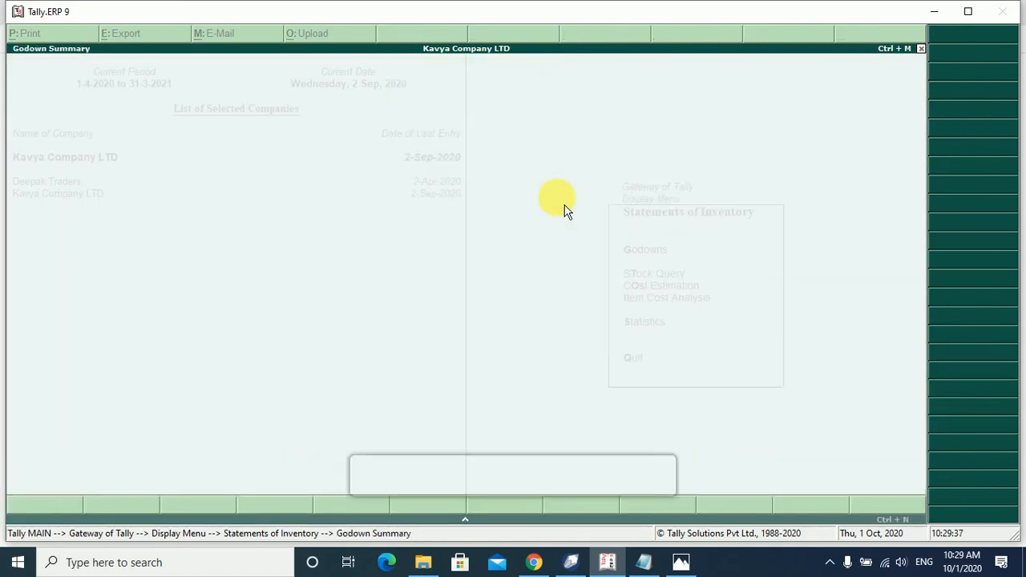
pyautogui.press('Return')
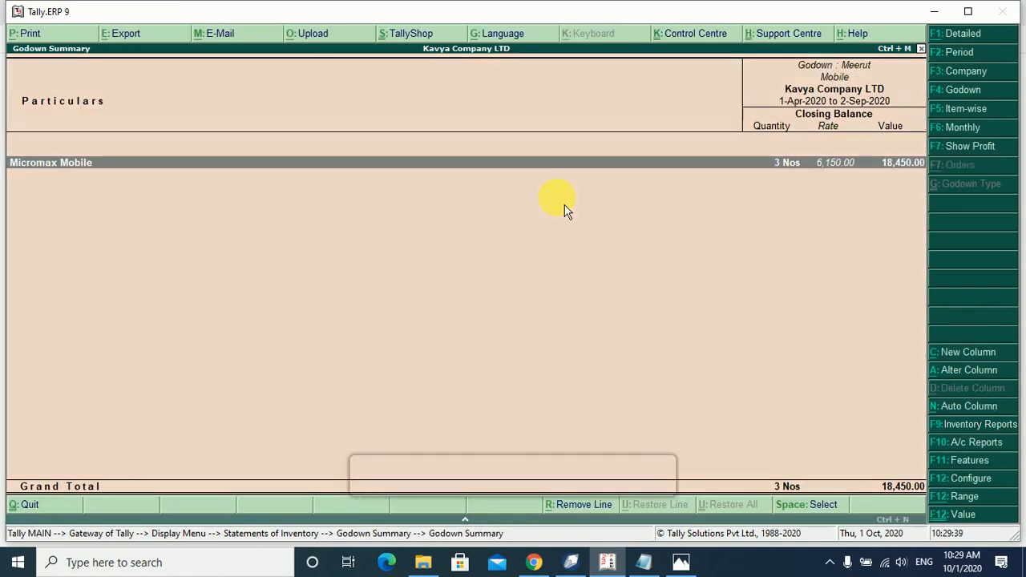
pyautogui.press('Return')
pyautogui.press('Return')
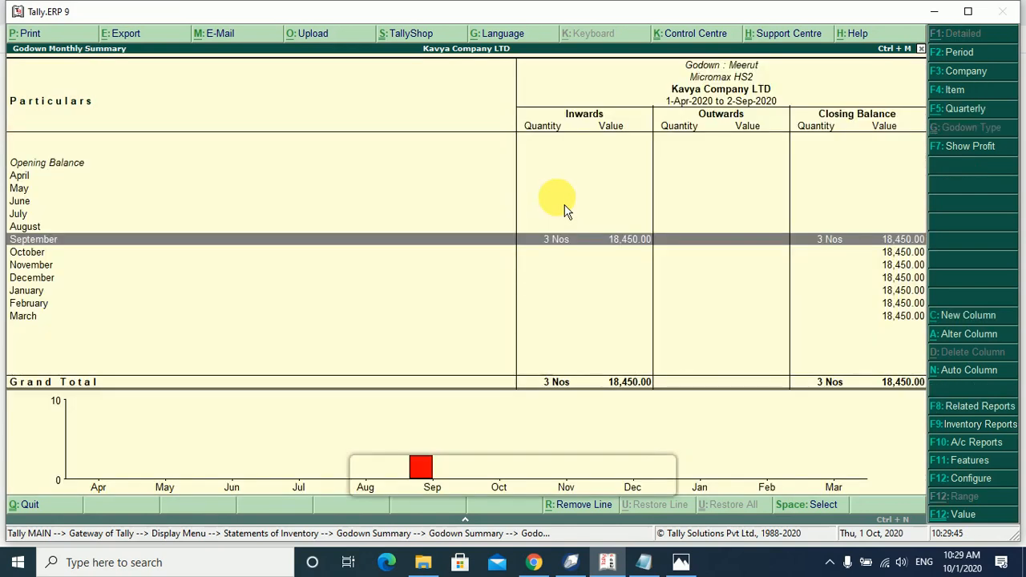
pyautogui.press('Escape')
pyautogui.press('Escape')
pyautogui.press('Escape')
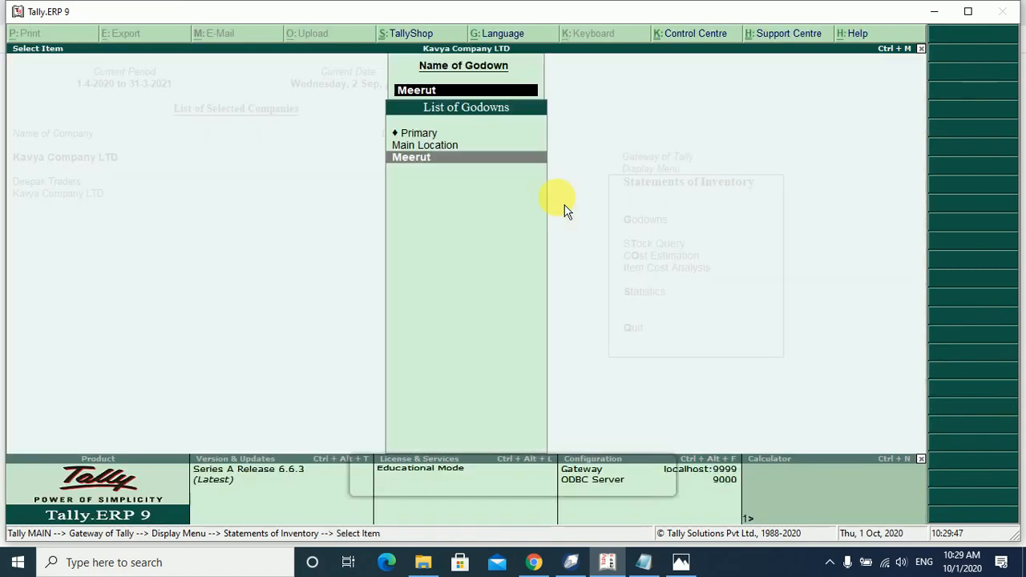
pyautogui.press('Escape')
pyautogui.press('Escape')
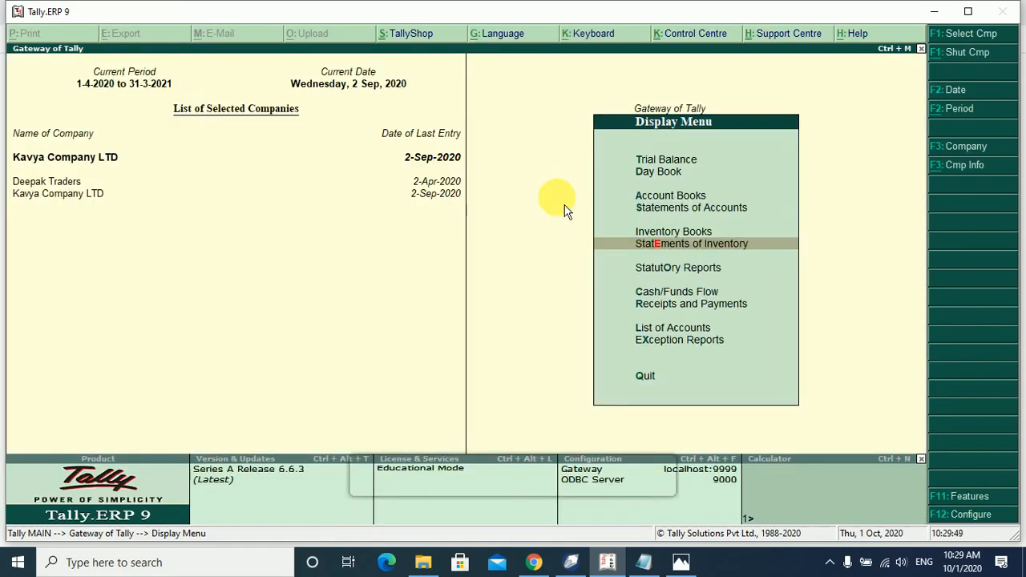
pyautogui.press('Escape')
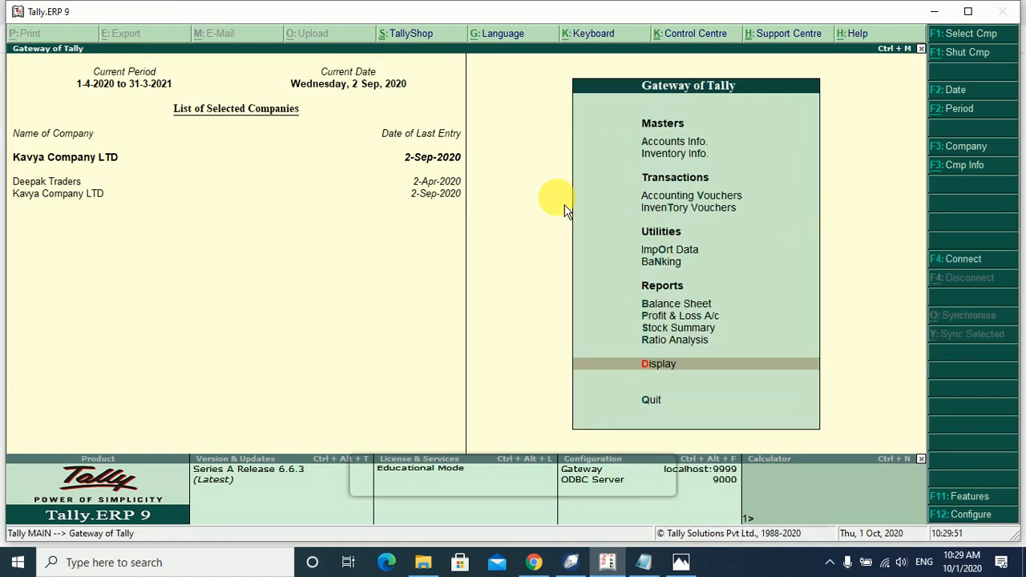